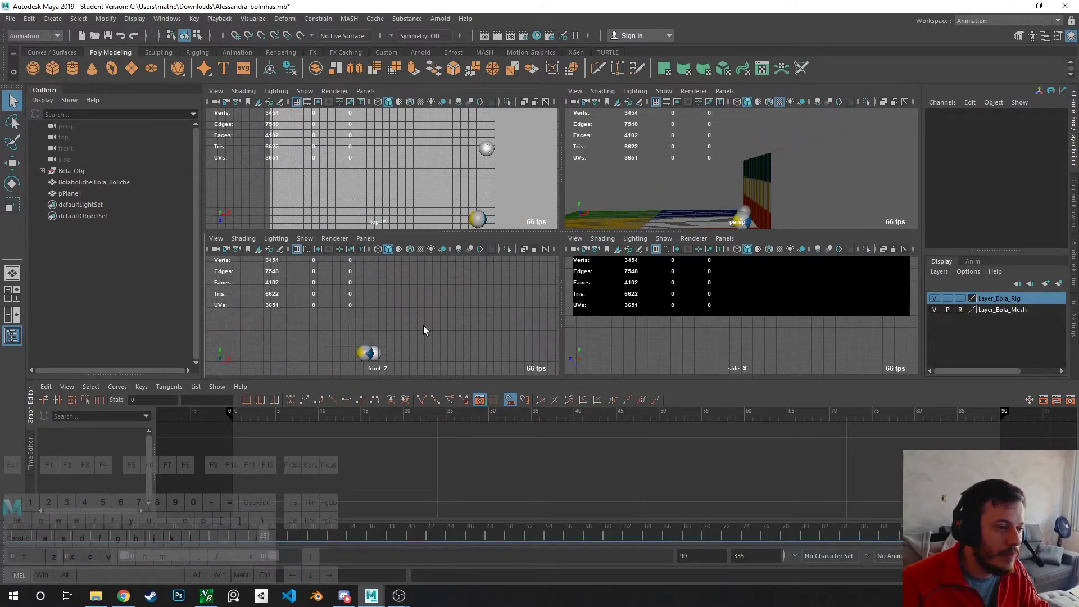
- Play the animation in an enlarged perspective view and examine both balls at the ramp's edge around frames 8 to 10
left_click_drag(764, 162, 715, 179, "alt")
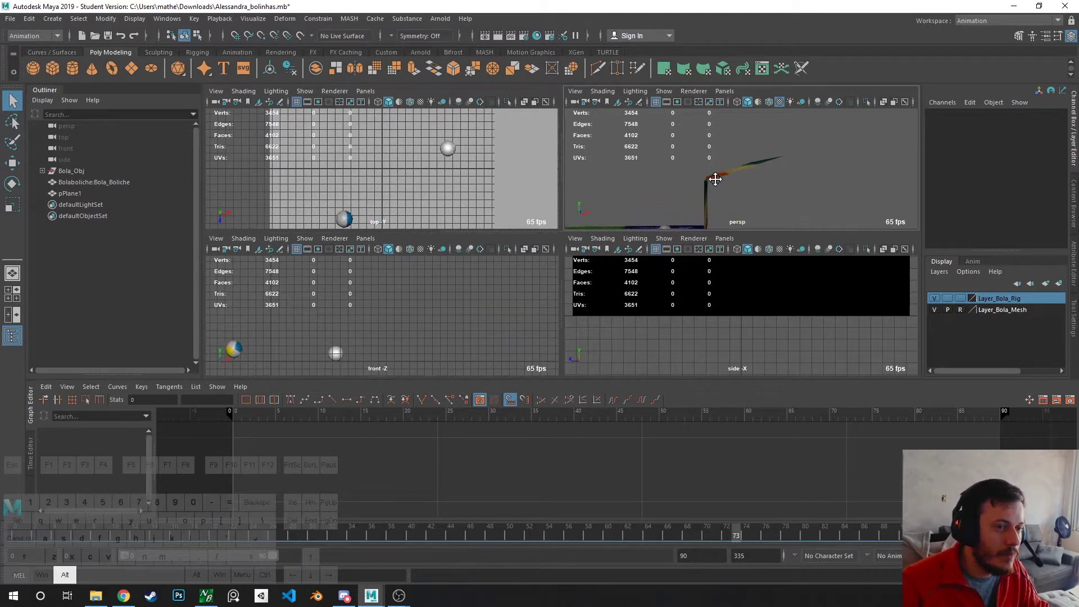
key("space")
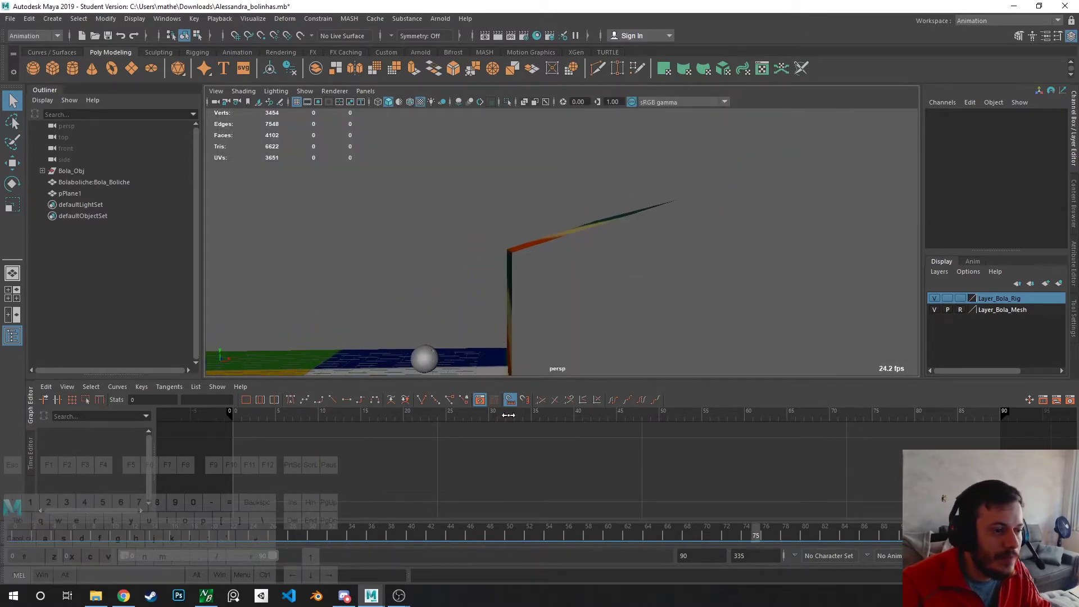
key("alt+v")
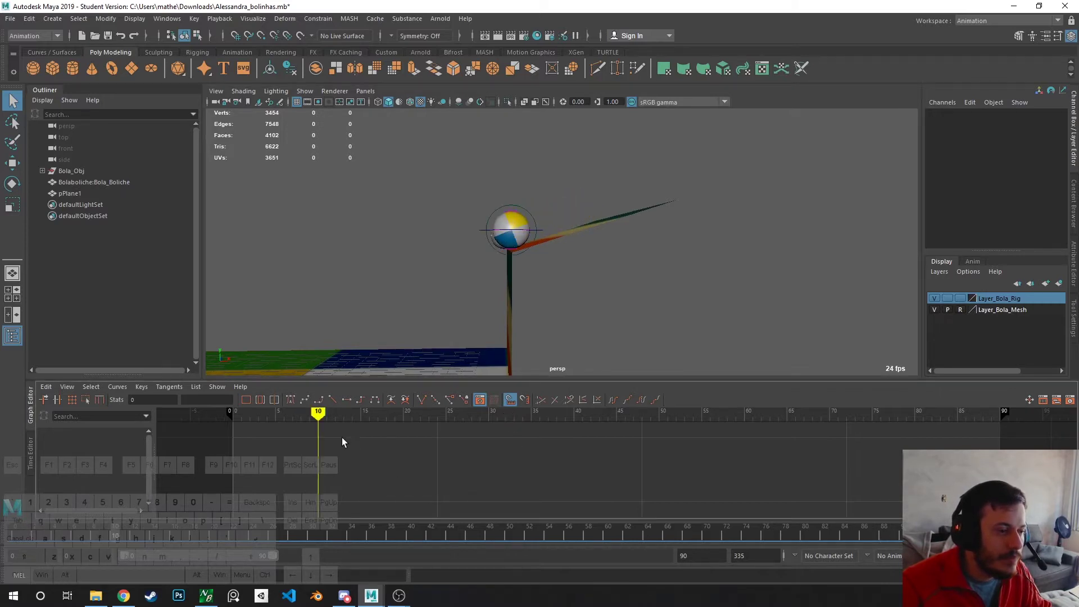
right_click_drag(432, 280, 514, 347, "alt")
middle_click_drag(514, 347, 515, 294, "alt")
right_click_drag(515, 294, 510, 313, "alt")
middle_click_drag(510, 313, 521, 300, "alt")
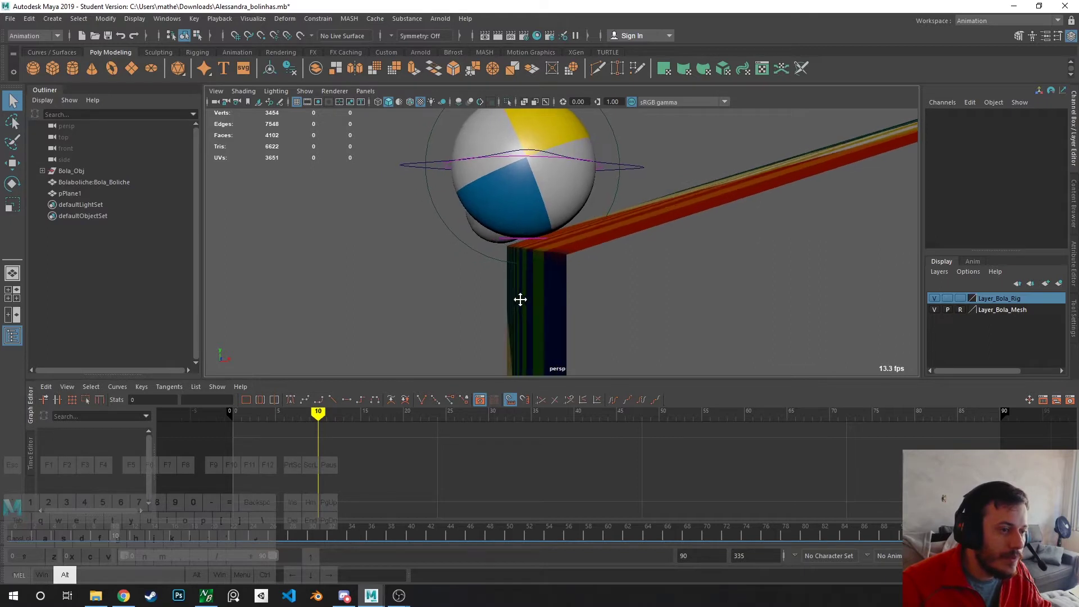
mouse_move(317, 414)
left_mouse_down()
mouse_move(238, 414)
mouse_move(332, 414)
mouse_move(265, 414)
mouse_move(301, 414)
mouse_move(296, 427)
mouse_move(241, 427)
mouse_move(319, 427)
mouse_move(216, 427)
mouse_move(335, 431)
mouse_move(222, 441)
mouse_move(352, 444)
mouse_move(301, 446)
left_mouse_up()
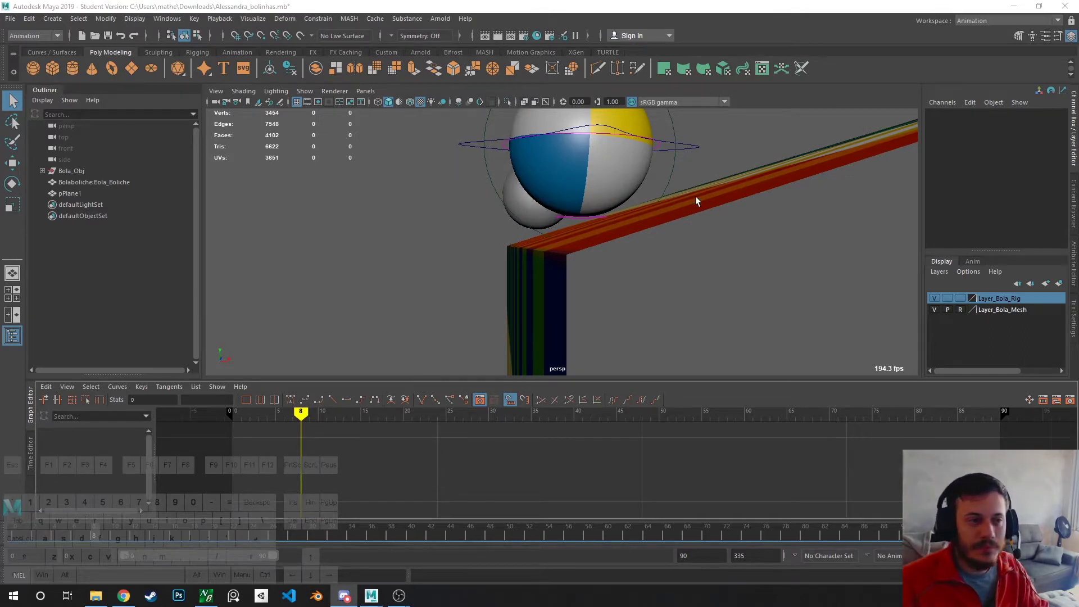
- Select the bowling ball and make its Translate Y curve linear between frames 0 and 12
left_click_drag(696, 201, 504, 274, "alt")
left_click(482, 209)
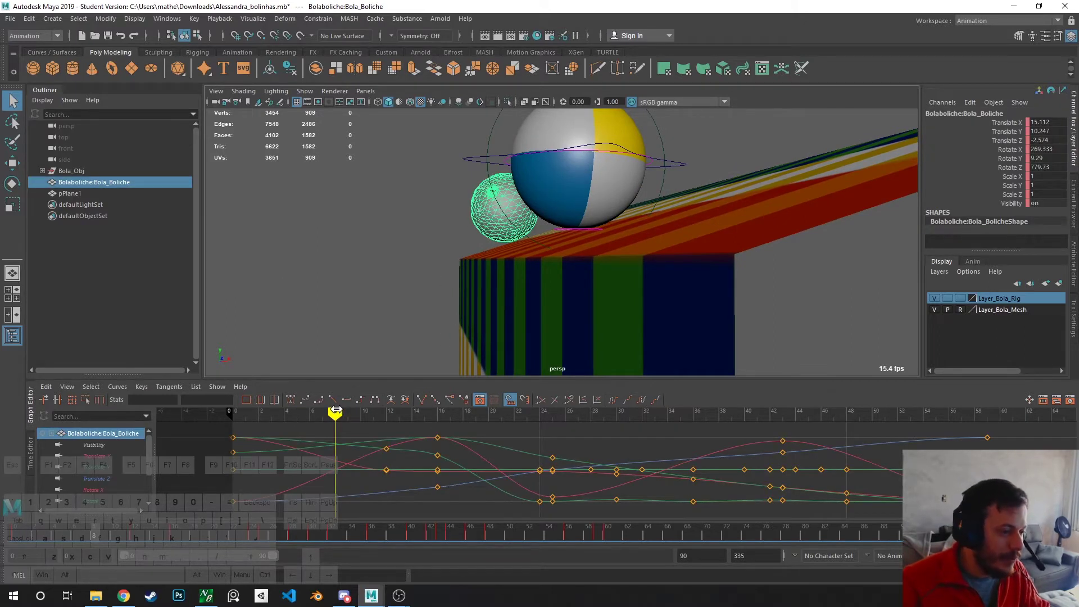
mouse_move(336, 411)
left_mouse_down()
mouse_move(414, 412)
mouse_move(237, 417)
left_mouse_up()
left_click_drag(366, 340, 587, 240, "alt")
mouse_move(397, 413)
left_mouse_down()
mouse_move(436, 413)
mouse_move(231, 417)
mouse_move(257, 416)
left_mouse_up()
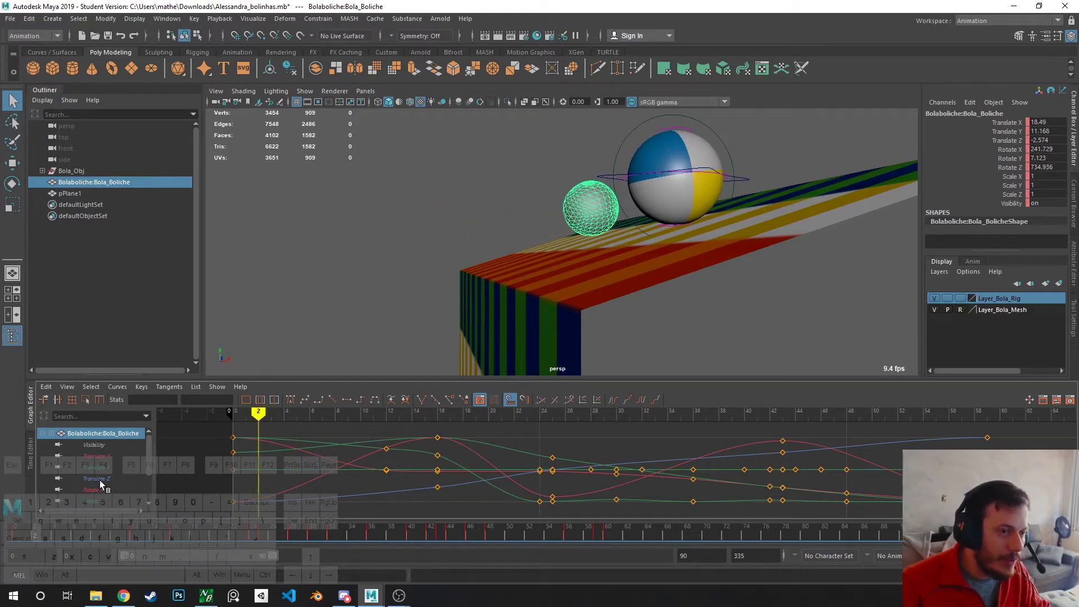
left_click(102, 467)
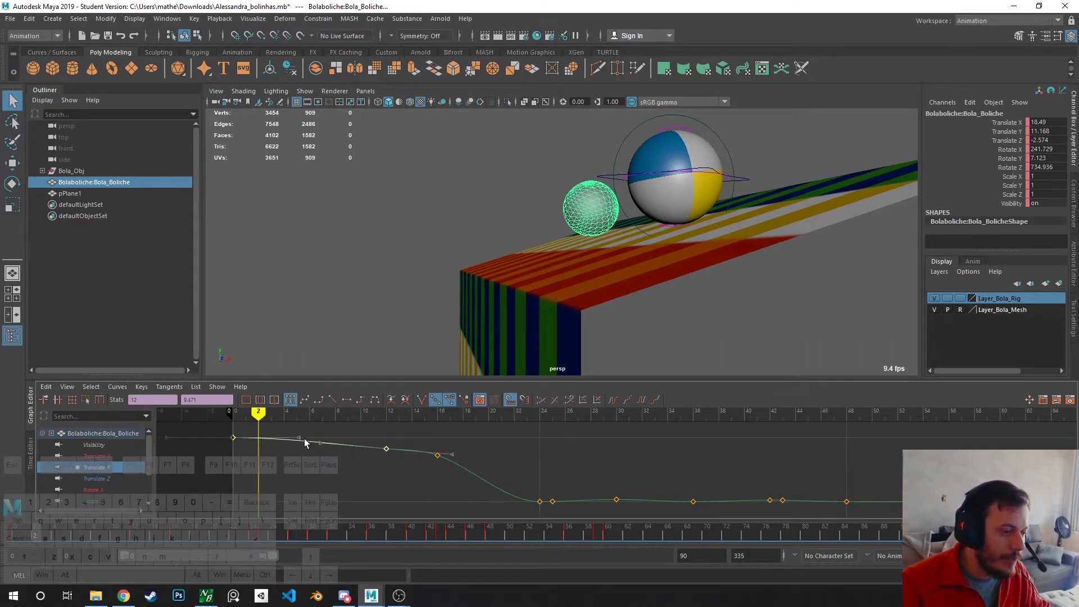
key("Delete")
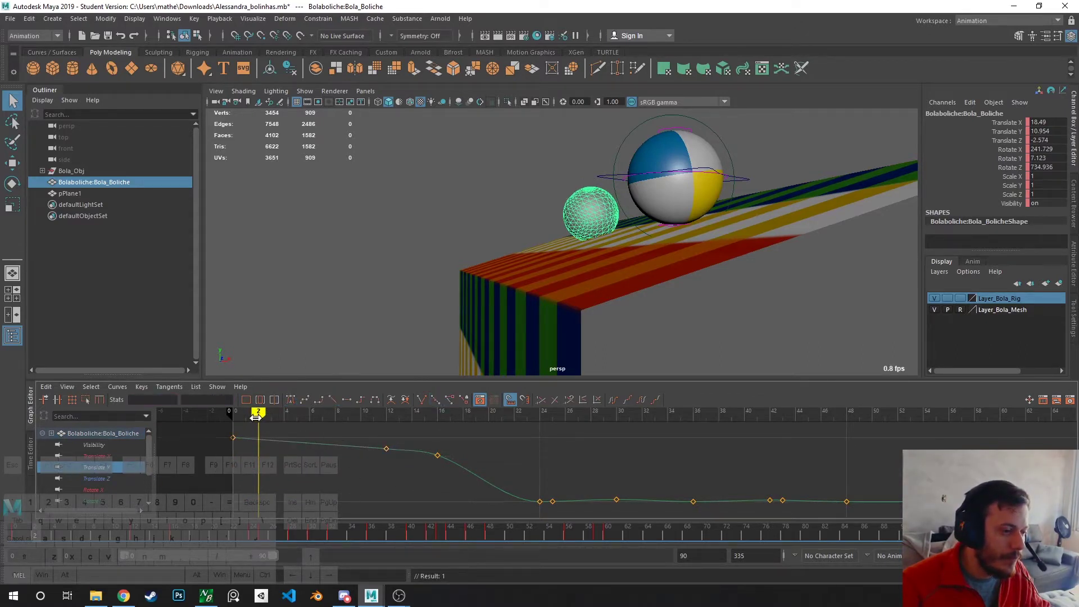
- Examine the bowling ball's contact with the ramp's edge at frame 12, with the Move tool active
mouse_move(258, 416)
left_mouse_down()
mouse_move(373, 413)
mouse_move(235, 414)
mouse_move(399, 428)
mouse_move(383, 429)
left_mouse_up()
scroll(399, 304, "up", 10)
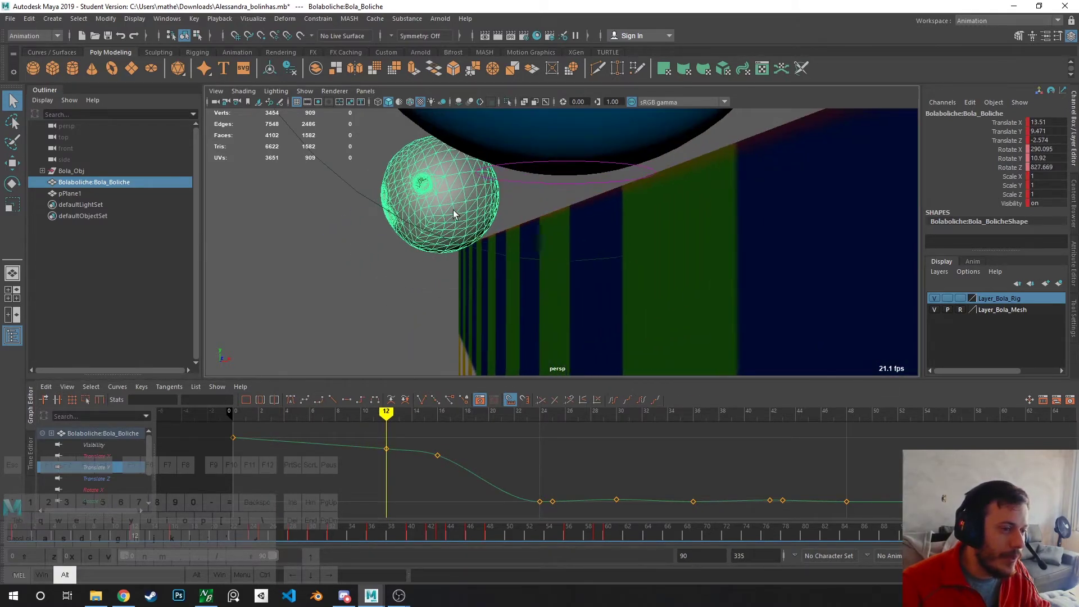
middle_click_drag(454, 214, 273, 297, "alt")
left_click_drag(273, 298, 431, 292, "alt")
left_click_drag(406, 231, 441, 182, "alt")
left_click_drag(454, 222, 464, 252, "alt")
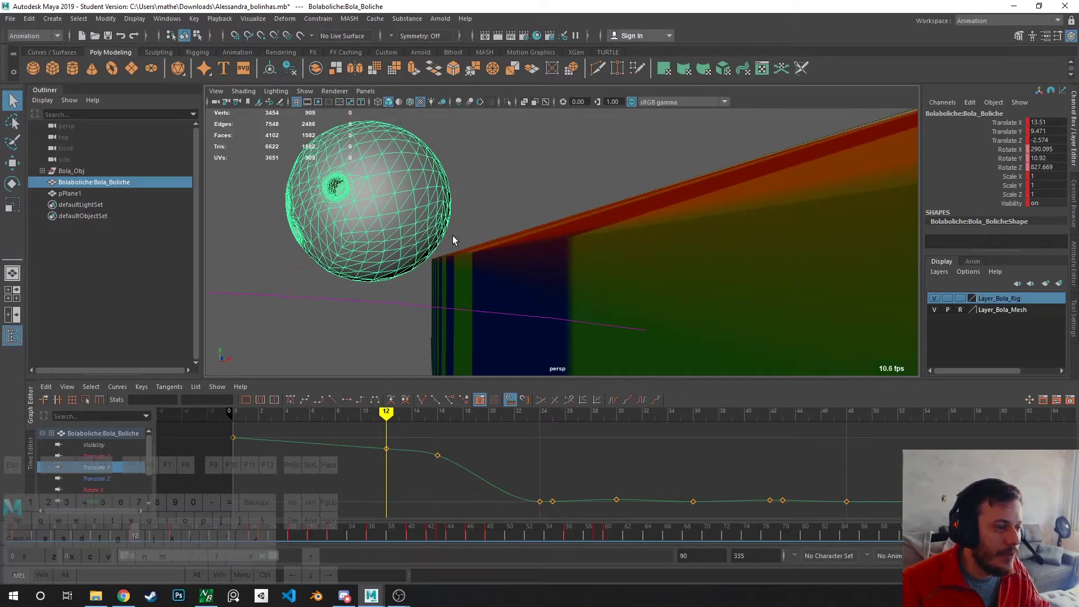
key("w")
left_click_drag(353, 205, 487, 282, "alt")
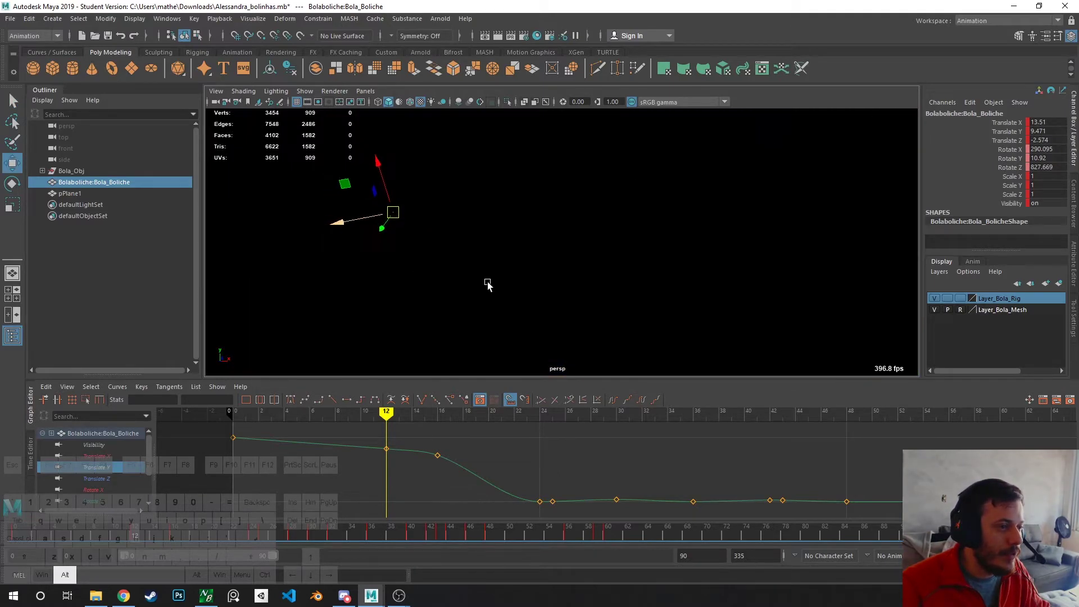
left_click_drag(521, 244, 754, 385, "alt")
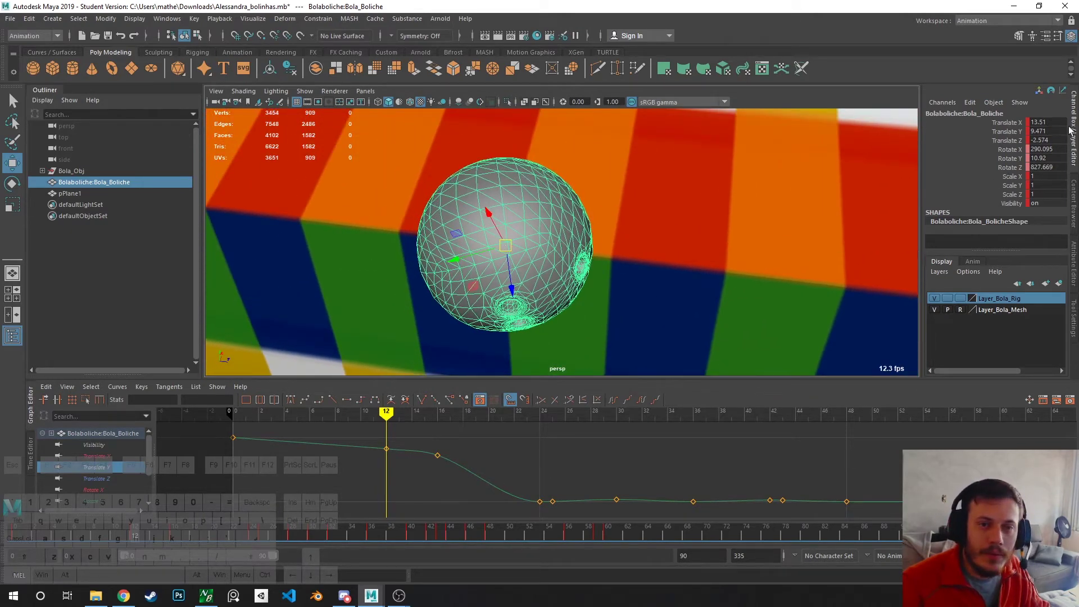
- Show the Move tool's settings and isolate the bowling ball's Rotate X curve in the Graph Editor
left_click(1060, 37)
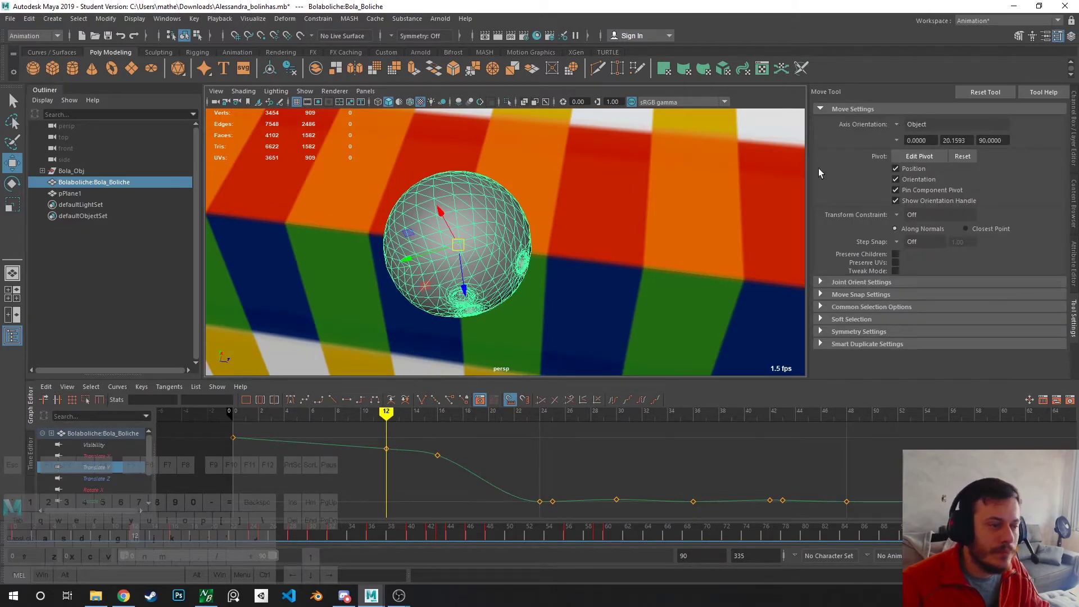
left_click(333, 406)
mouse_move(334, 404)
left_mouse_down()
mouse_move(296, 404)
mouse_move(440, 399)
mouse_move(219, 399)
mouse_move(499, 399)
mouse_move(255, 397)
left_mouse_up()
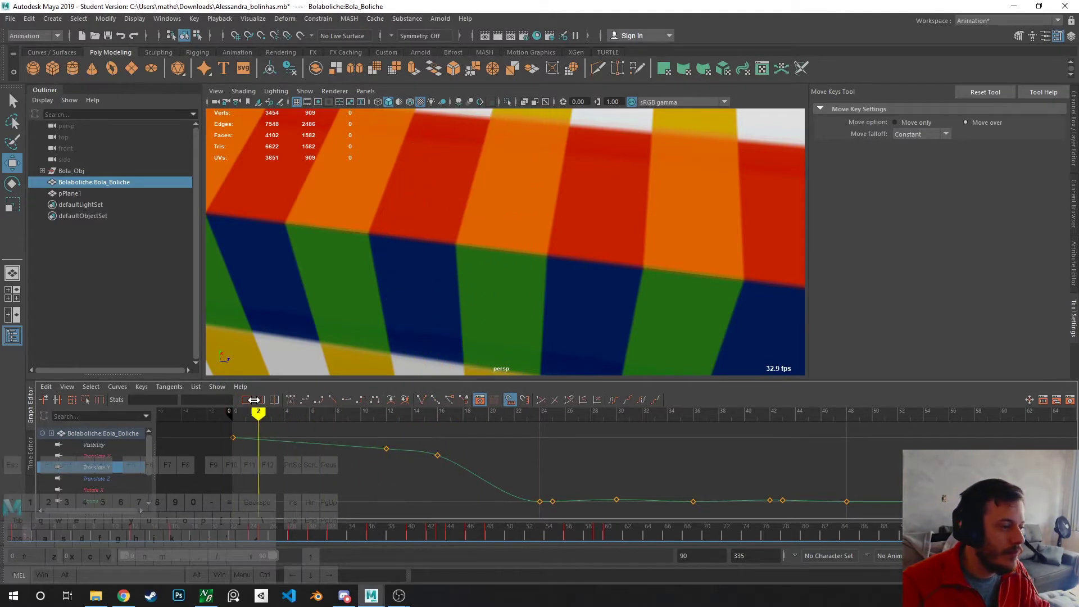
scroll(122, 473, "down", 2)
left_click(93, 445)
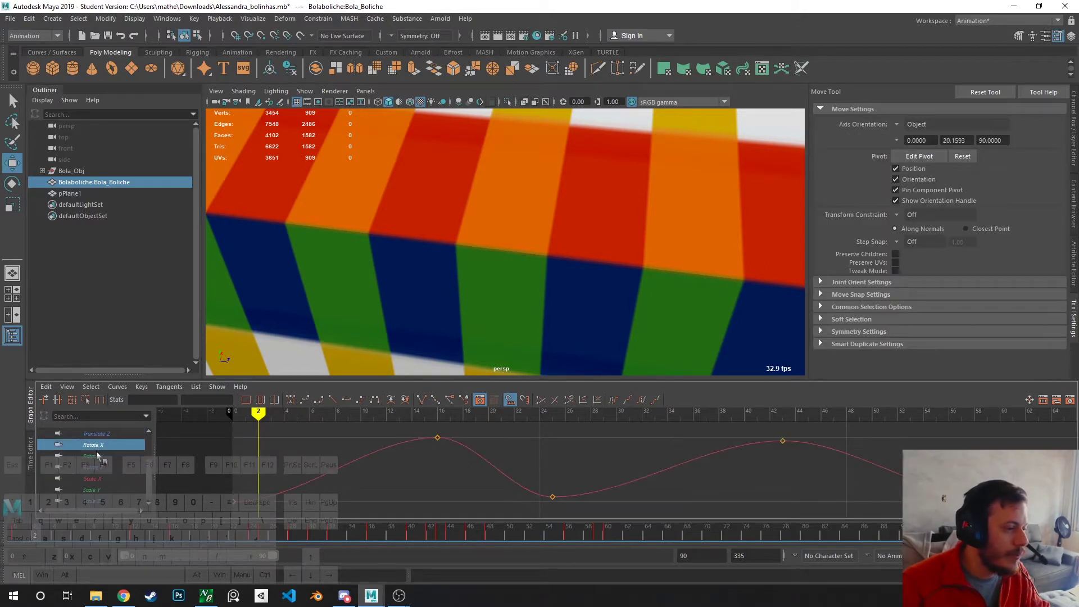
- Examine the bowling ball's axis orientation at frame 0 with the Move and Rotate tools
left_click_drag(272, 329, 506, 295, "alt")
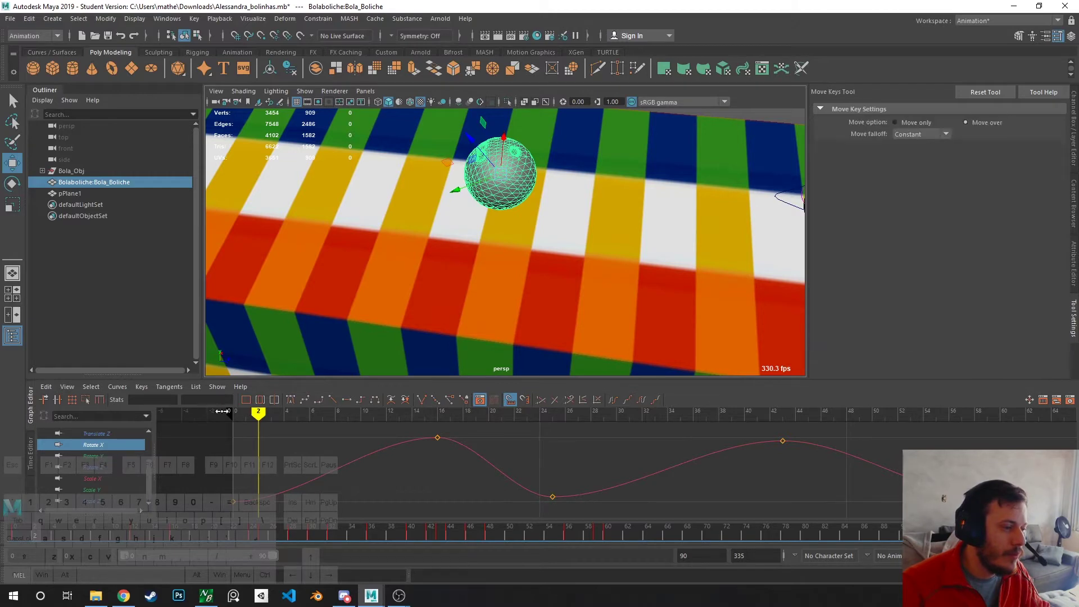
left_click(247, 413)
left_click_drag(241, 412, 223, 412)
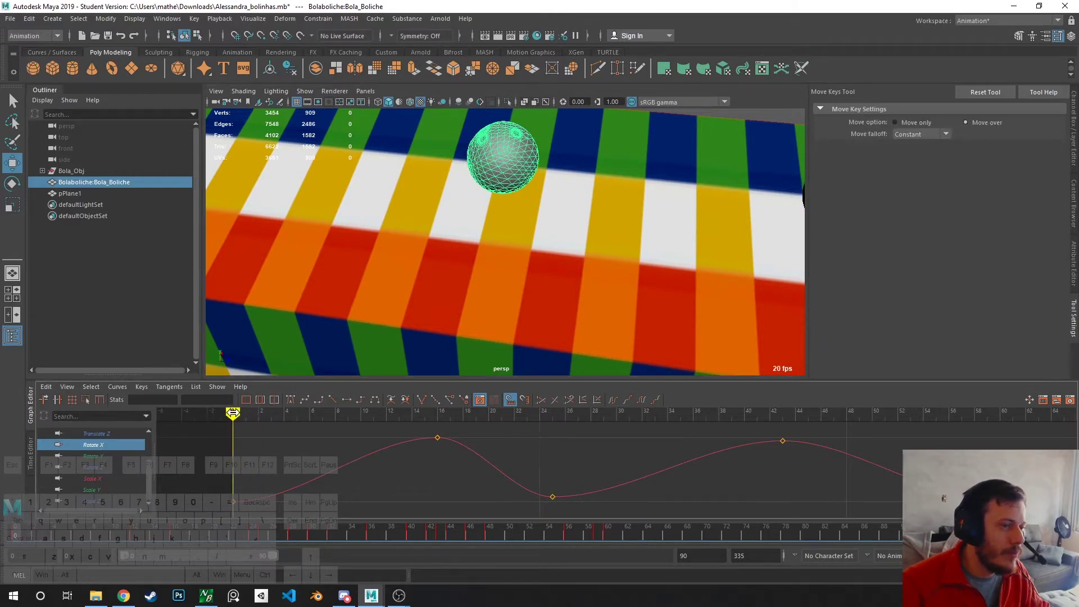
left_click_drag(459, 218, 462, 304, "alt")
left_click_drag(452, 240, 471, 201, "alt")
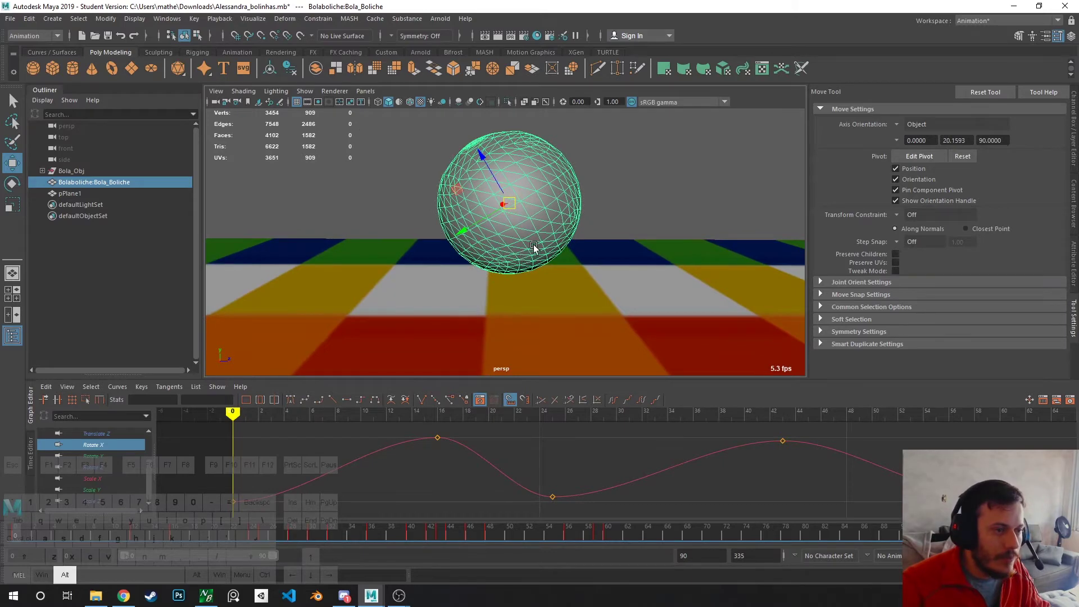
left_click_drag(534, 247, 490, 198, "alt")
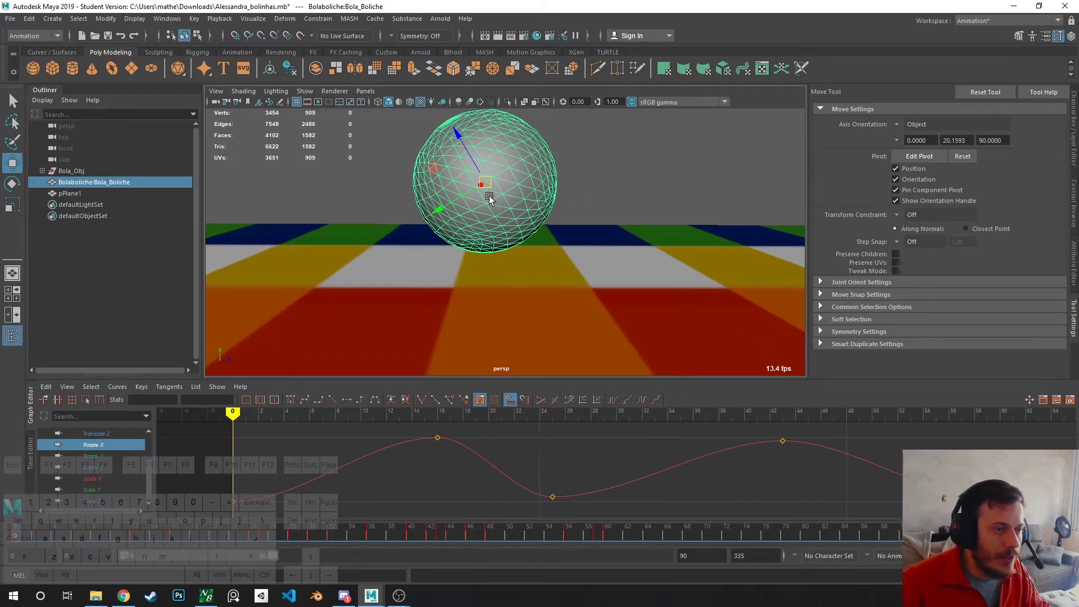
mouse_move(233, 400)
left_mouse_down()
mouse_move(338, 398)
mouse_move(213, 392)
mouse_move(349, 389)
mouse_move(218, 387)
mouse_move(386, 398)
mouse_move(261, 408)
mouse_move(386, 410)
mouse_move(239, 408)
mouse_move(436, 412)
mouse_move(229, 417)
left_mouse_up()
key("e")
left_click_drag(451, 209, 543, 194, "alt")
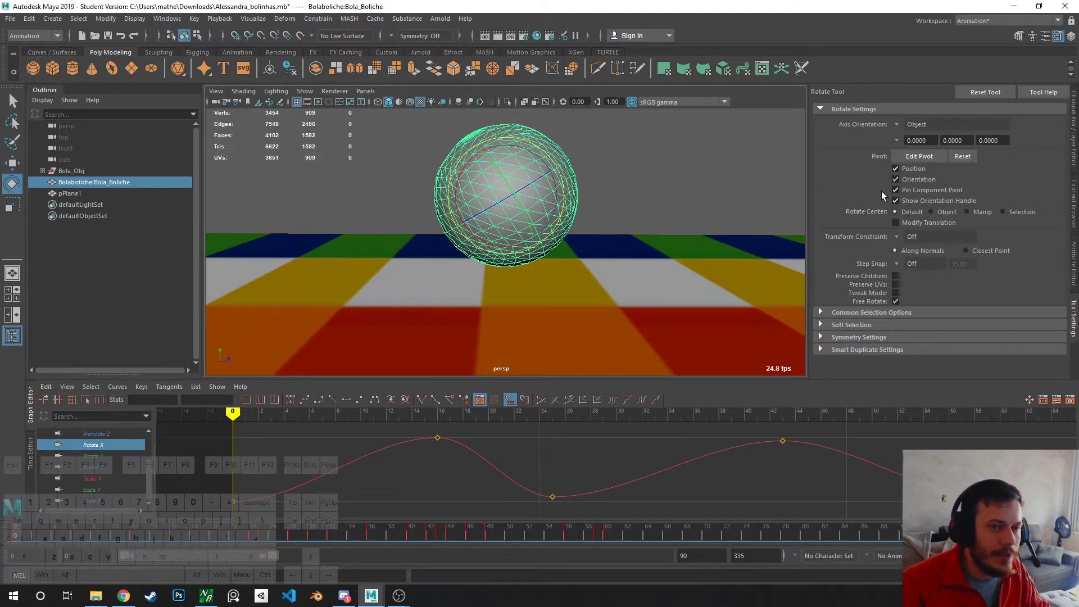
- Set the bowling ball's Rotate X, Rotate Y and Rotate Z to 0 at frame 0
left_click(1073, 107)
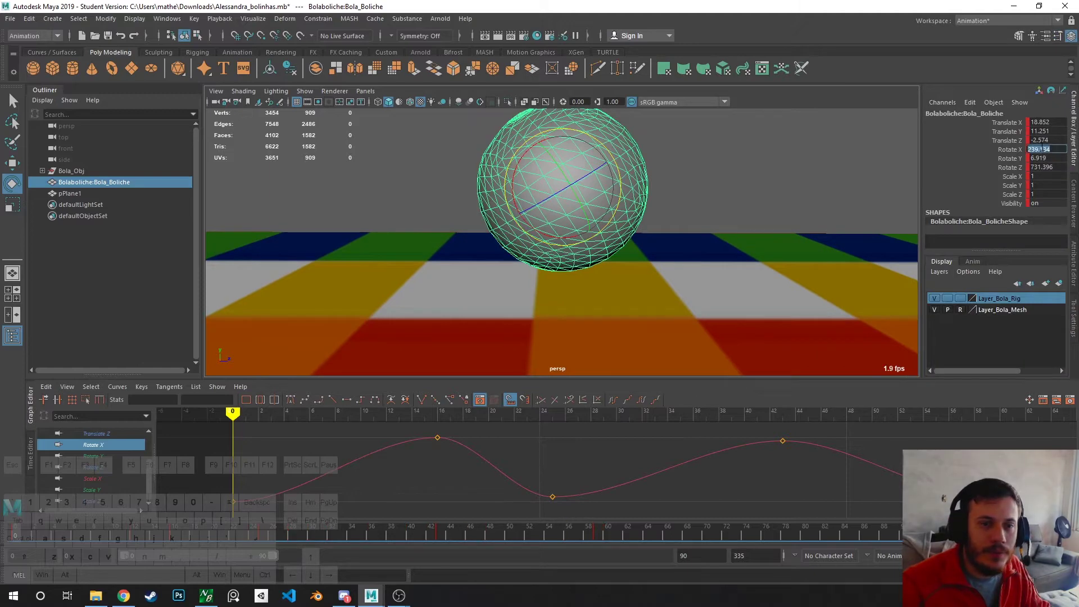
type("0")
key("Tab")
type("0")
key("Tab")
type("0")
key("Return")
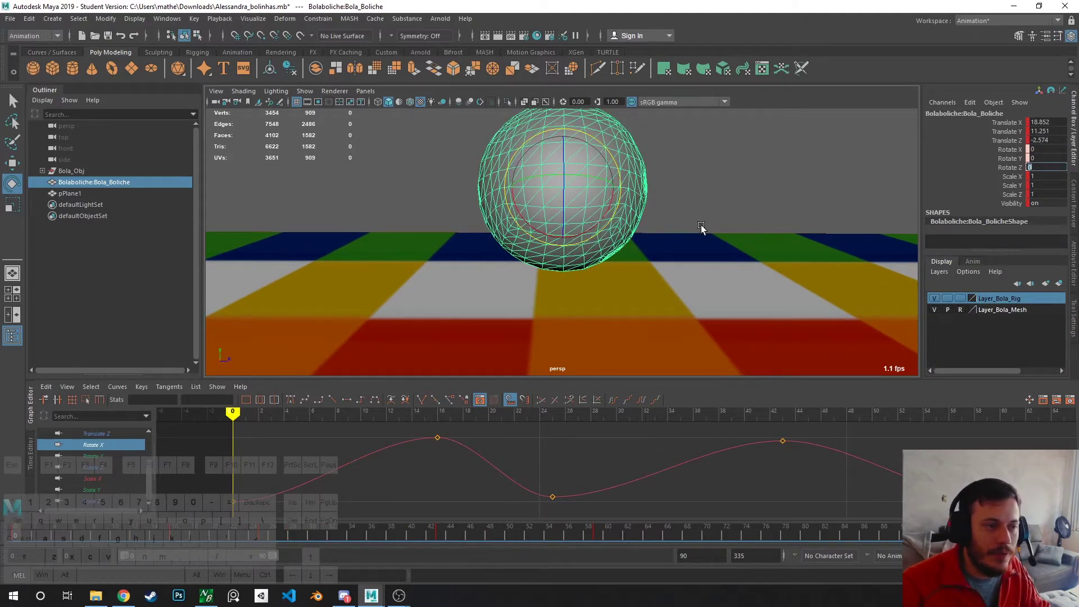
- Check the bowling ball's move axes against the ramp surface around frame 0
key("w")
middle_click_drag(660, 241, 624, 255, "alt")
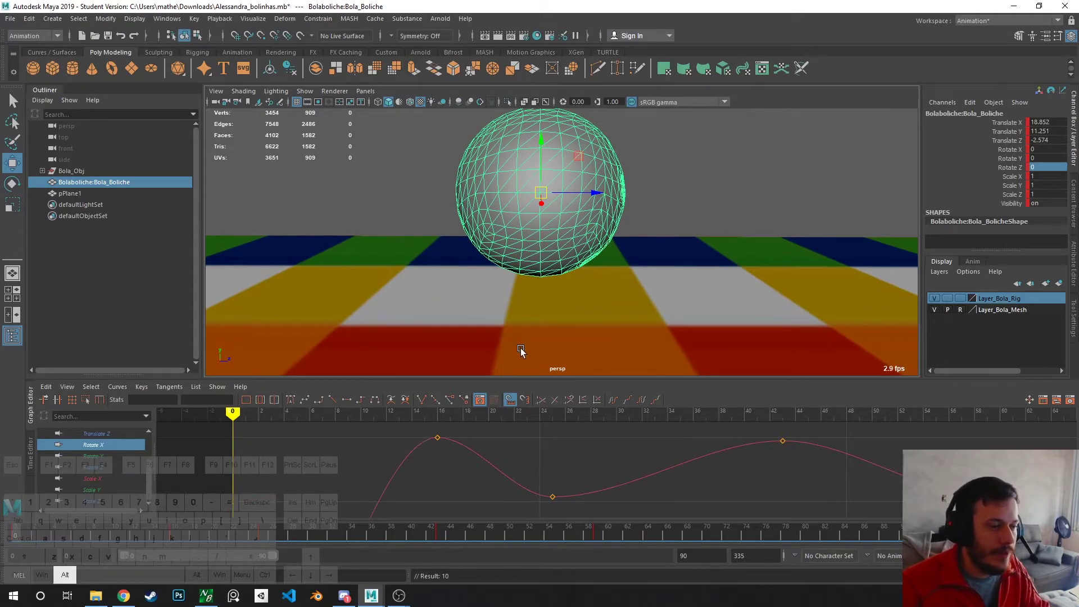
left_click_drag(495, 286, 507, 232, "alt")
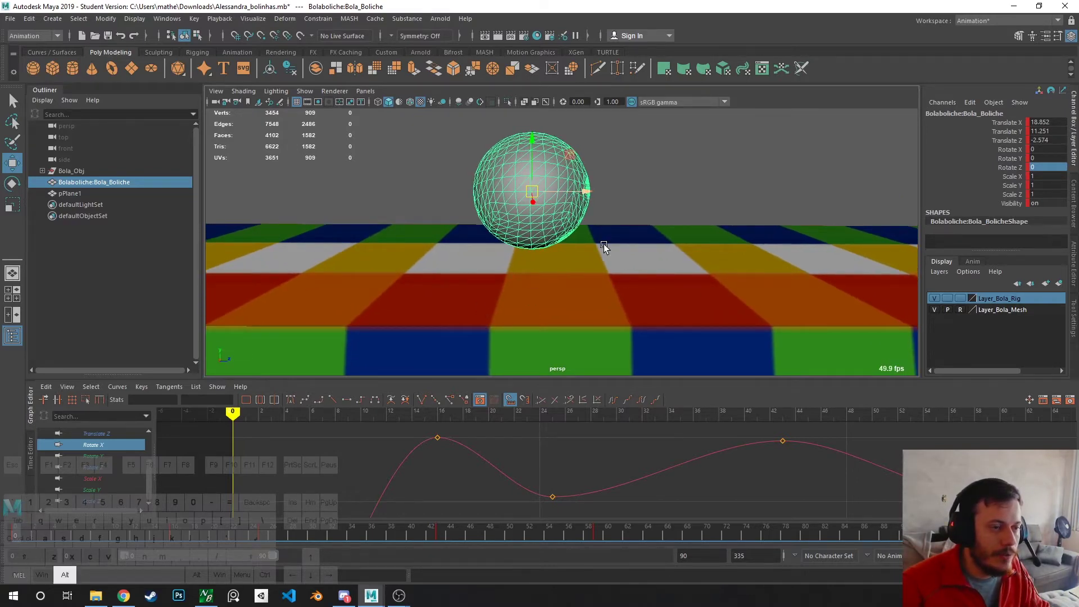
left_click_drag(603, 247, 384, 430, "alt")
mouse_move(248, 415)
left_mouse_down()
mouse_move(365, 397)
mouse_move(232, 396)
mouse_move(450, 413)
mouse_move(231, 416)
left_mouse_up()
- Inspect the beach ball's Bola_Position and Bola_Strech controls at frame 0
left_click_drag(562, 236, 631, 227, "alt")
left_click(731, 201)
left_click_drag(745, 204, 726, 221, "alt")
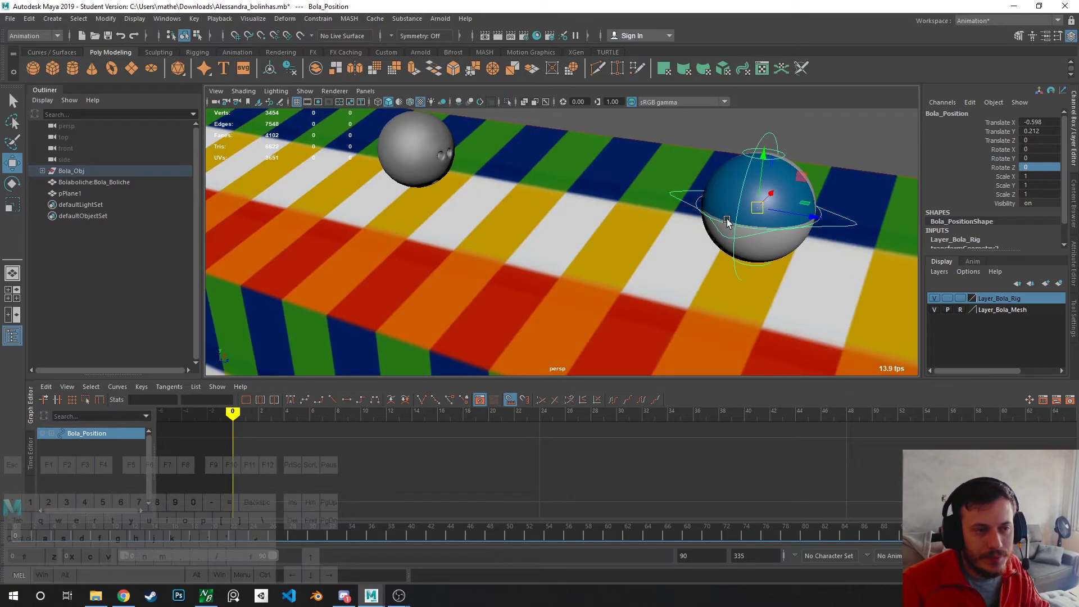
left_click(726, 224)
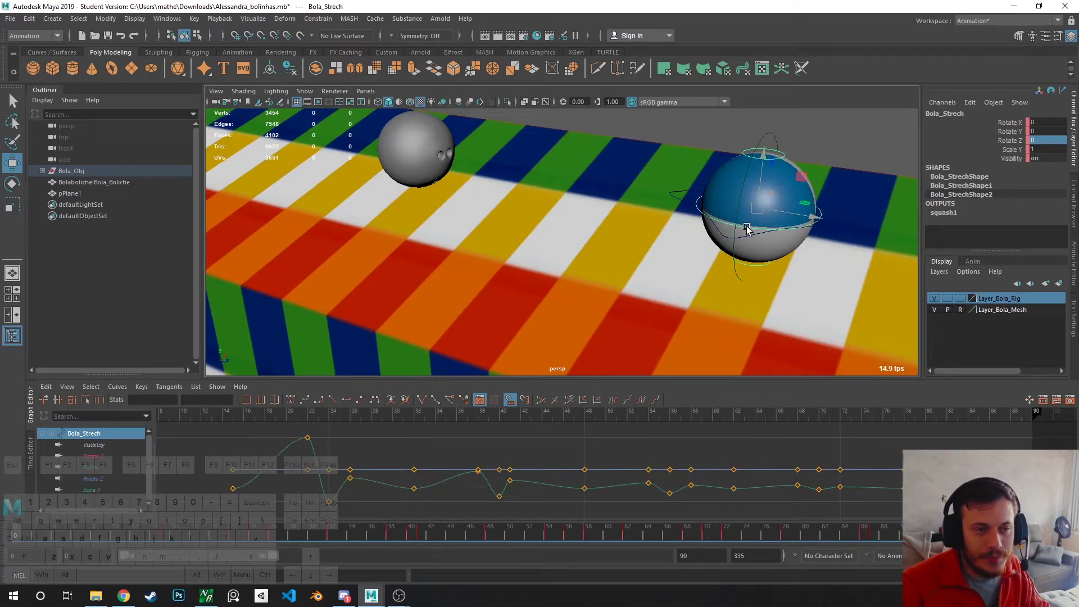
- Try rotating the beach ball with its Bola_Rotation control, comparing it with Bola_Position, and undo the rotation
left_click(738, 210)
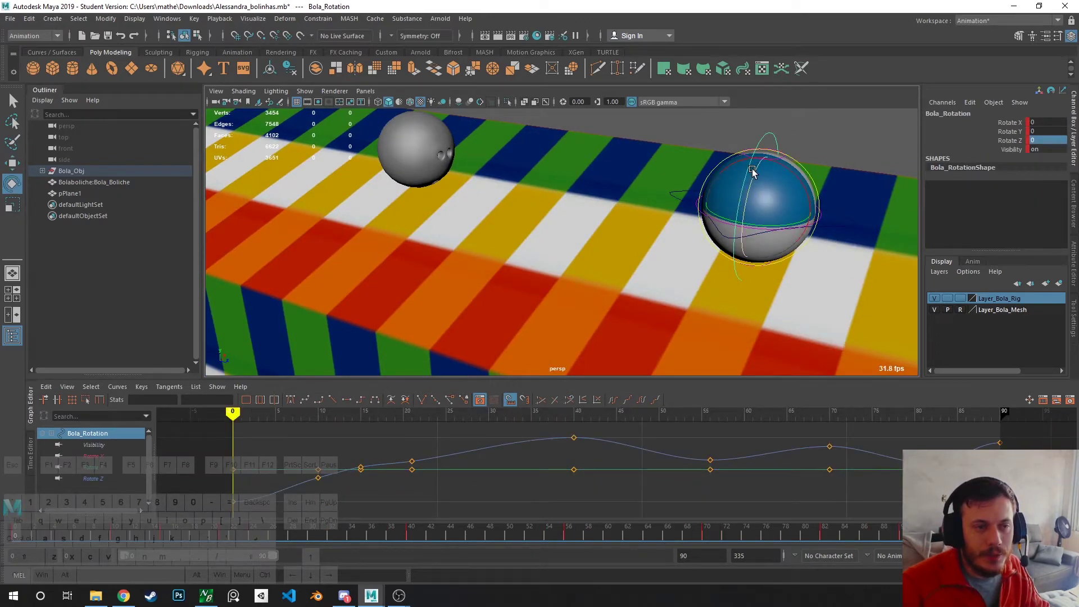
left_click_drag(753, 172, 753, 206)
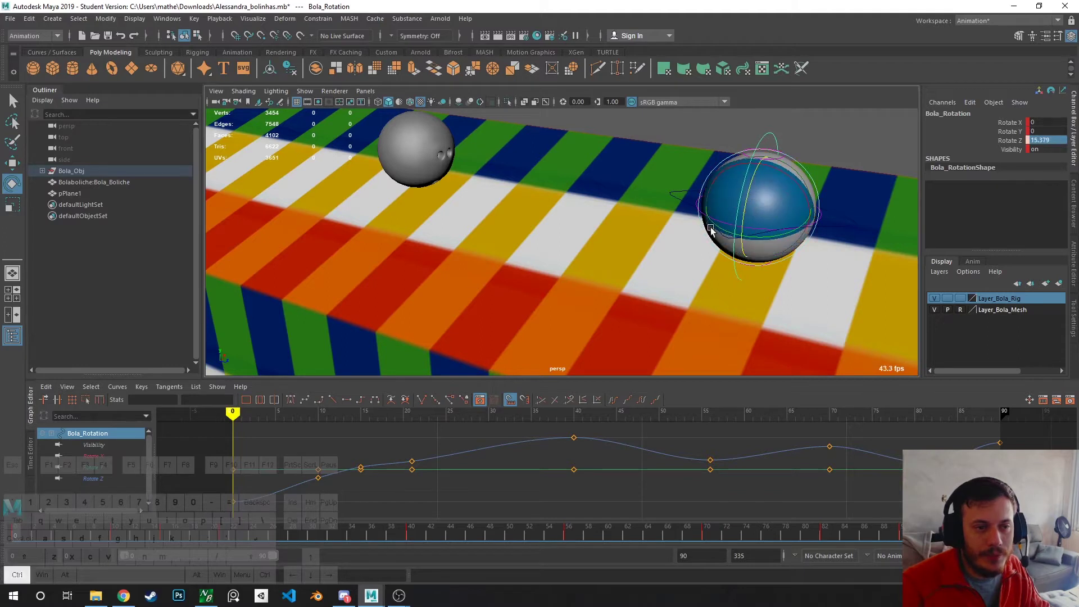
left_click(736, 234)
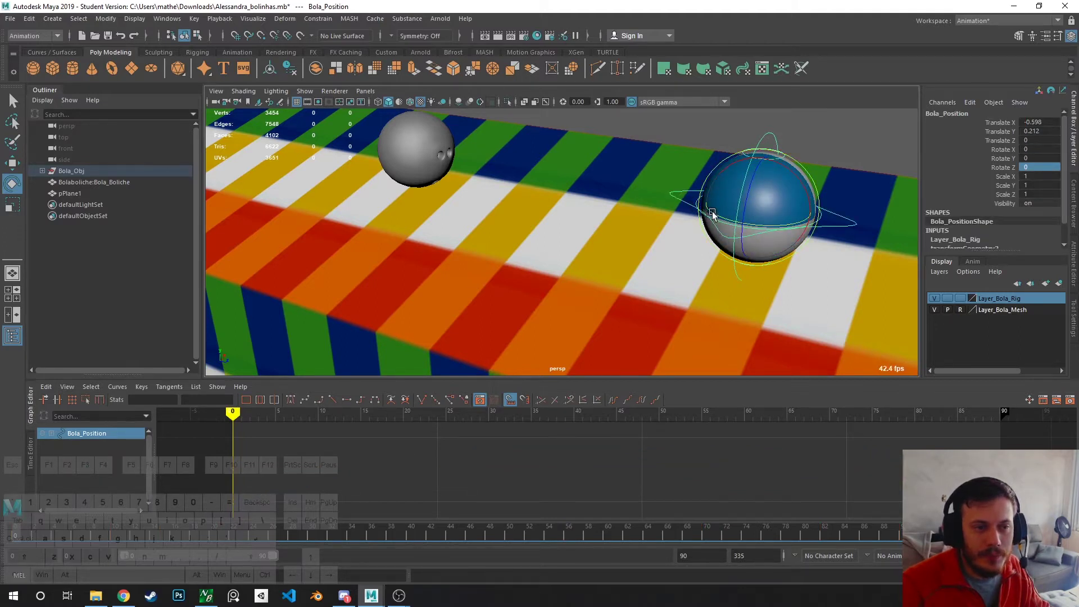
key("w")
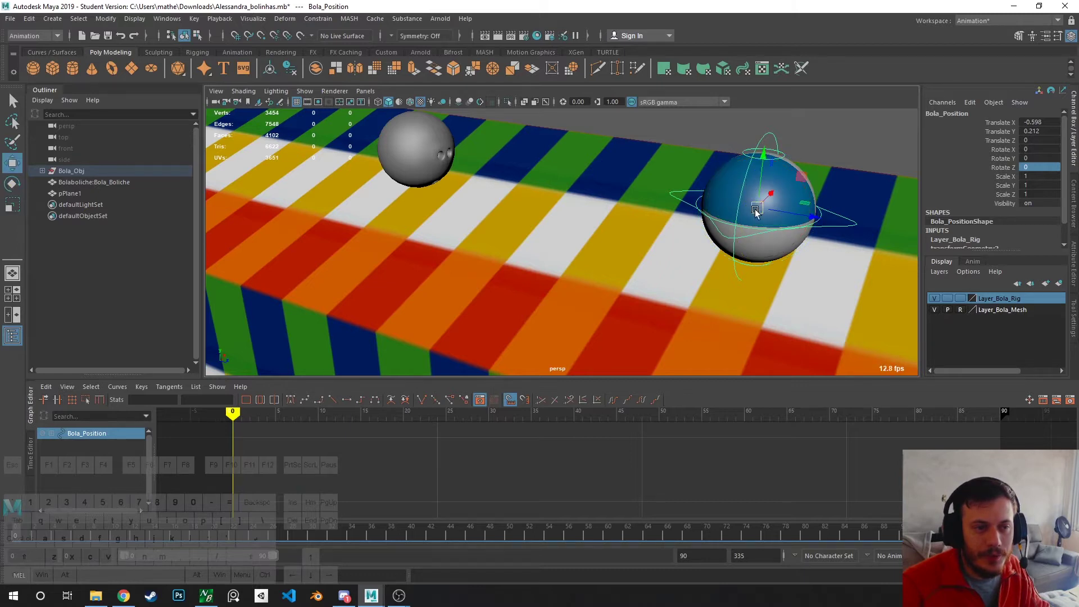
left_click(748, 226)
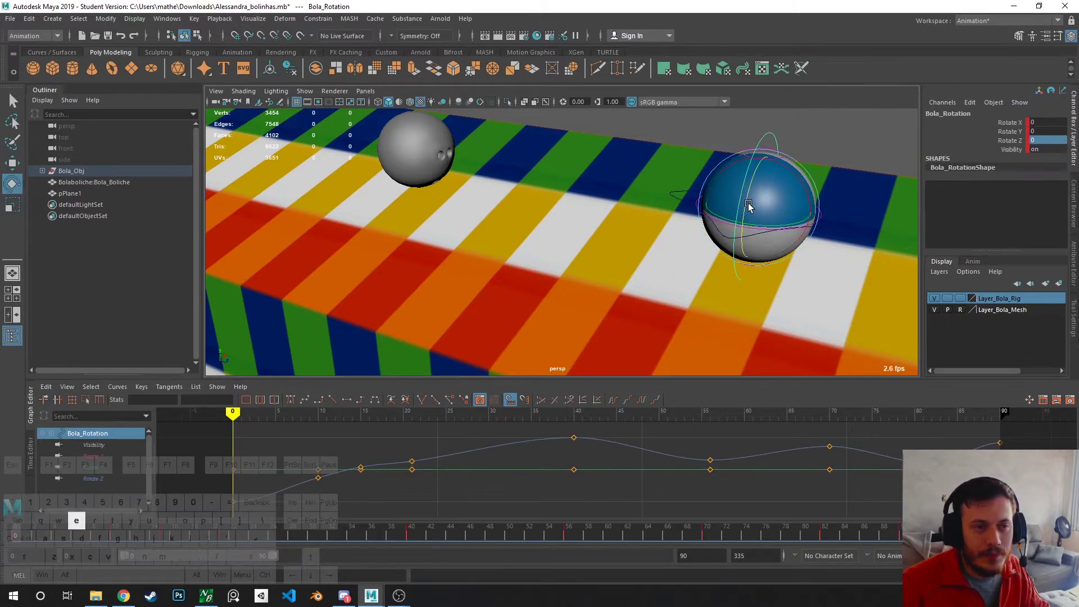
left_click_drag(748, 193, 576, 241)
key("ctrl+z")
- Set the bowling ball's Rotate X, Rotate Y and Rotate Z to 0 at frame 12
left_click(487, 163)
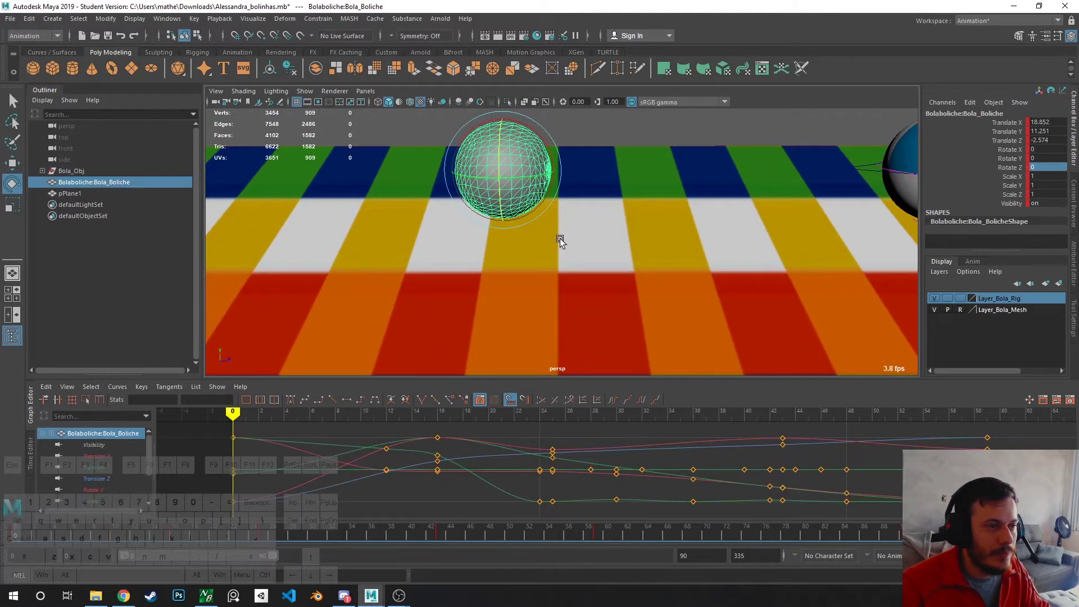
left_click_drag(558, 234, 595, 274, "alt")
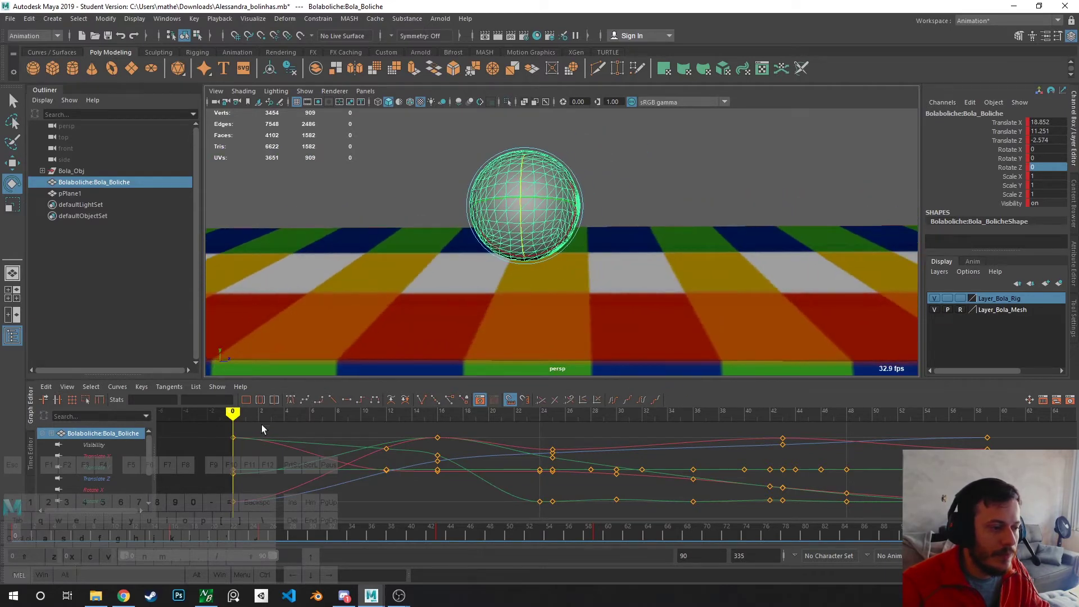
left_click_drag(261, 424, 386, 421)
mouse_move(394, 337)
left_mouse_down("alt")
mouse_move(395, 321)
mouse_move(356, 335)
mouse_move(505, 244)
mouse_move(472, 254)
mouse_move(488, 325)
mouse_move(484, 313)
left_mouse_up("alt")
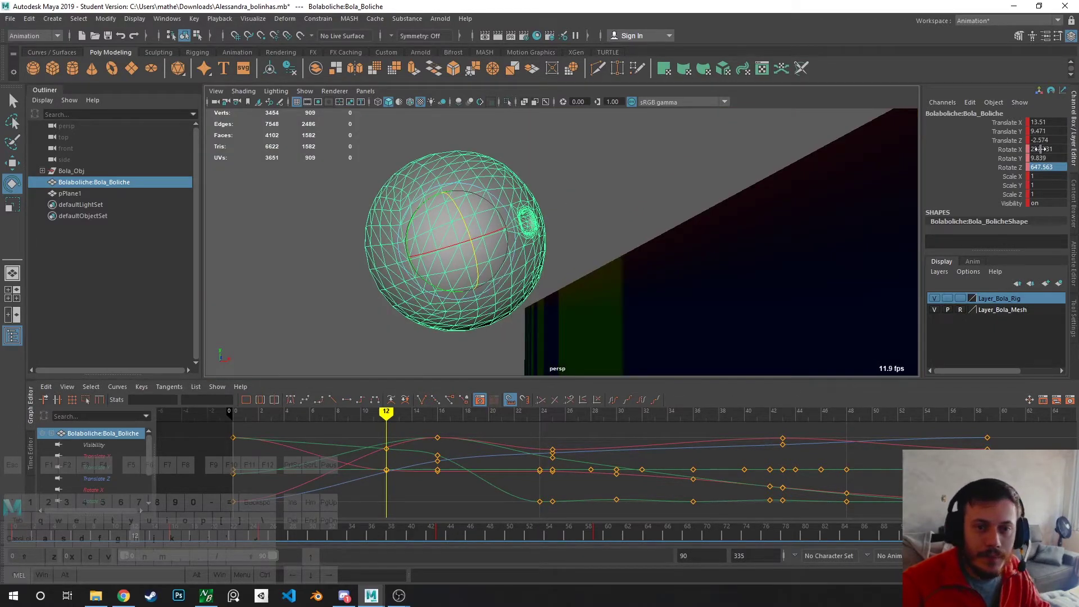
type("0")
key("Tab")
type("0")
key("Tab")
type("0")
key("Return")
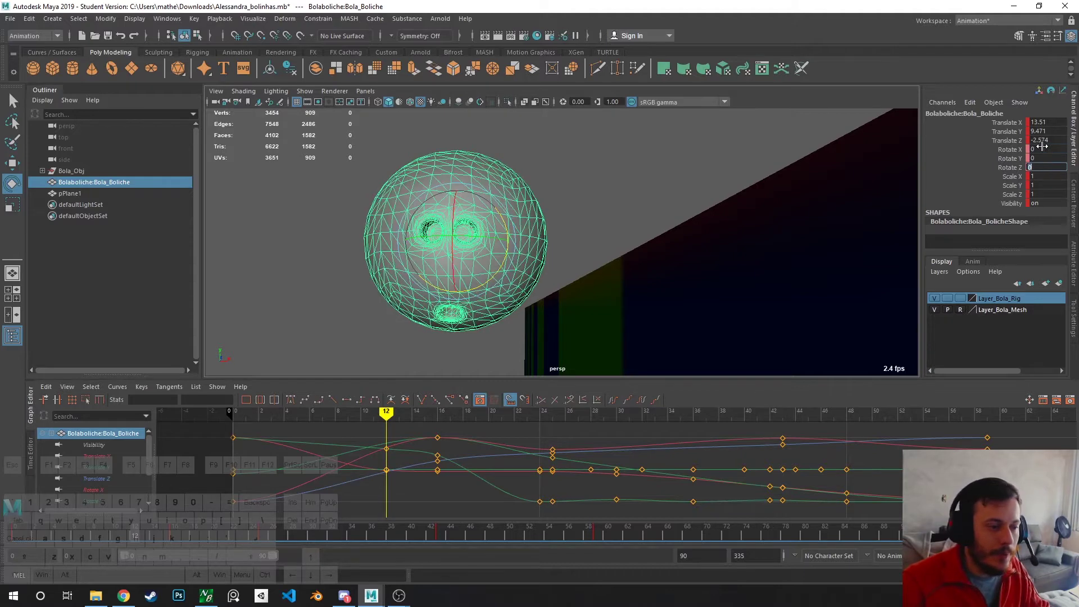
- Move the bowling ball onto the ramp's edge at frame 12, at Translate X 14.111 and Translate Y 9.738, and key it
key("w")
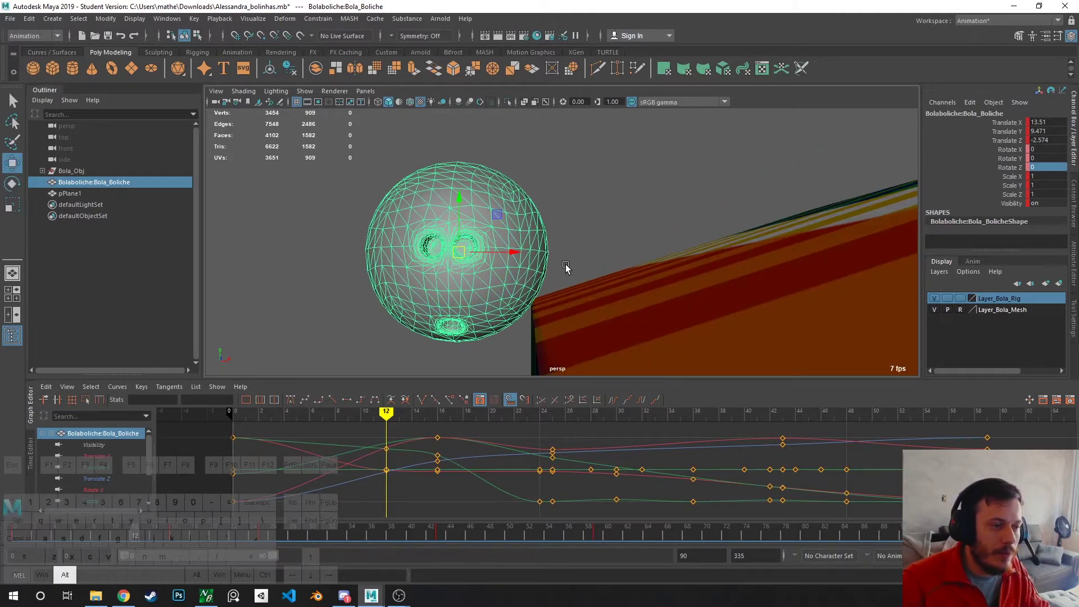
middle_click_drag(503, 217, 571, 170)
mouse_move(570, 170)
left_mouse_down("alt")
mouse_move(584, 173)
mouse_move(576, 180)
left_mouse_up("alt")
middle_click_drag(575, 181, 562, 178)
key("s")
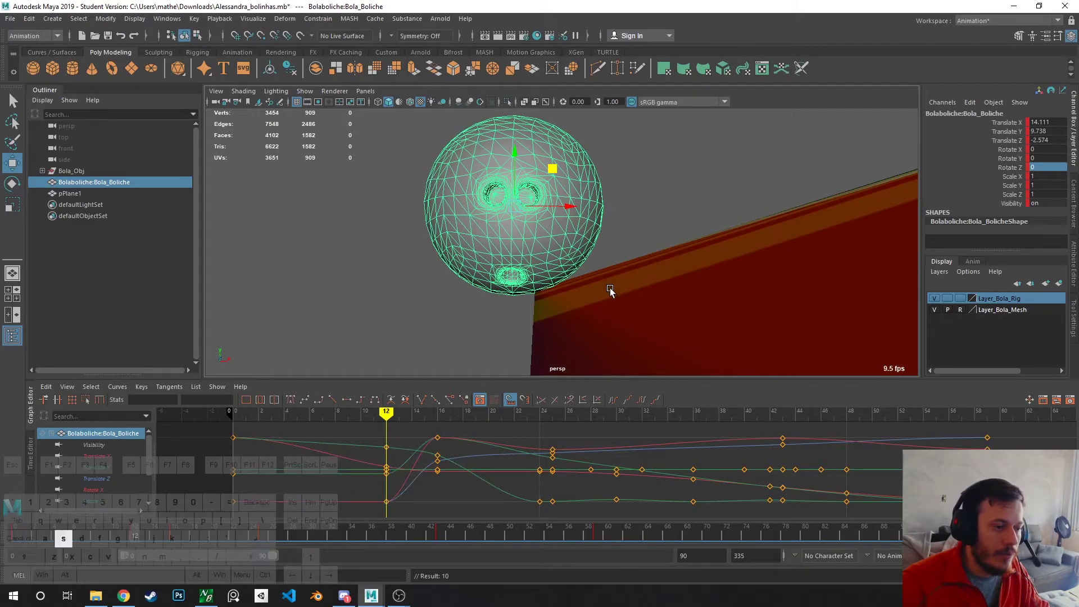
- Rotate the bowling ball around its Z axis to 327.106 at frame 12 and key the rotation
mouse_move(384, 417)
left_mouse_down()
mouse_move(258, 432)
mouse_move(387, 451)
left_mouse_up()
left_click_drag(448, 259, 493, 131, "alt")
key("e")
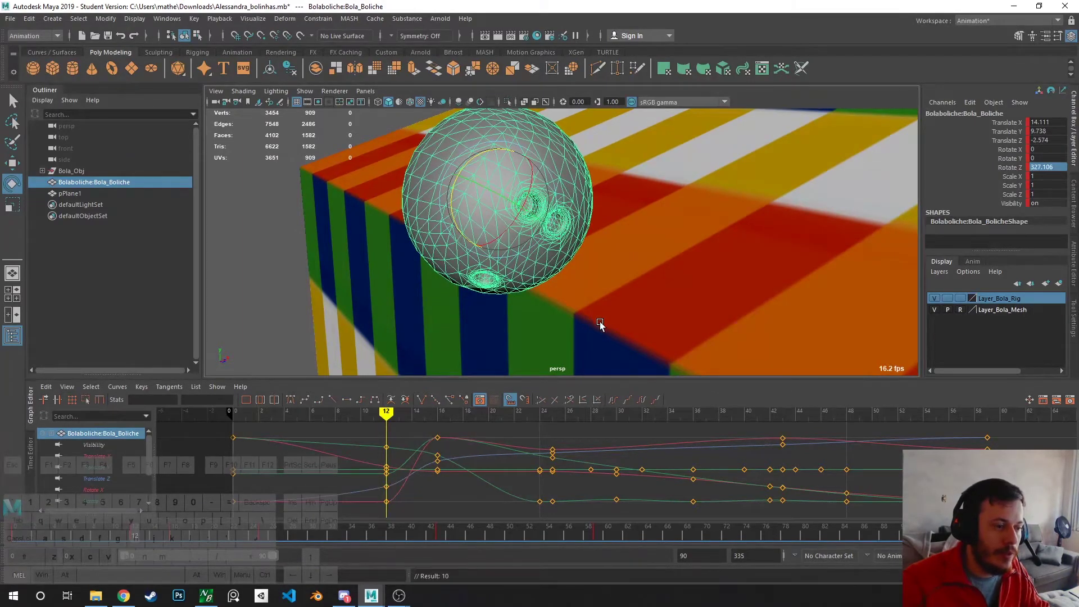
- Check the bowling ball's roll and its contact with the ramp between frames 4 and 12
mouse_move(385, 415)
left_mouse_down()
mouse_move(255, 427)
mouse_move(400, 430)
mouse_move(283, 430)
left_mouse_up()
mouse_move(444, 331)
left_mouse_down("alt")
mouse_move(459, 326)
mouse_move(359, 393)
left_mouse_up("alt")
mouse_move(284, 414)
left_mouse_down()
mouse_move(376, 408)
mouse_move(241, 414)
mouse_move(364, 413)
mouse_move(246, 418)
mouse_move(239, 428)
mouse_move(322, 414)
left_mouse_up()
right_click_drag(629, 307, 577, 326, "alt")
left_click_drag(578, 326, 555, 301, "alt")
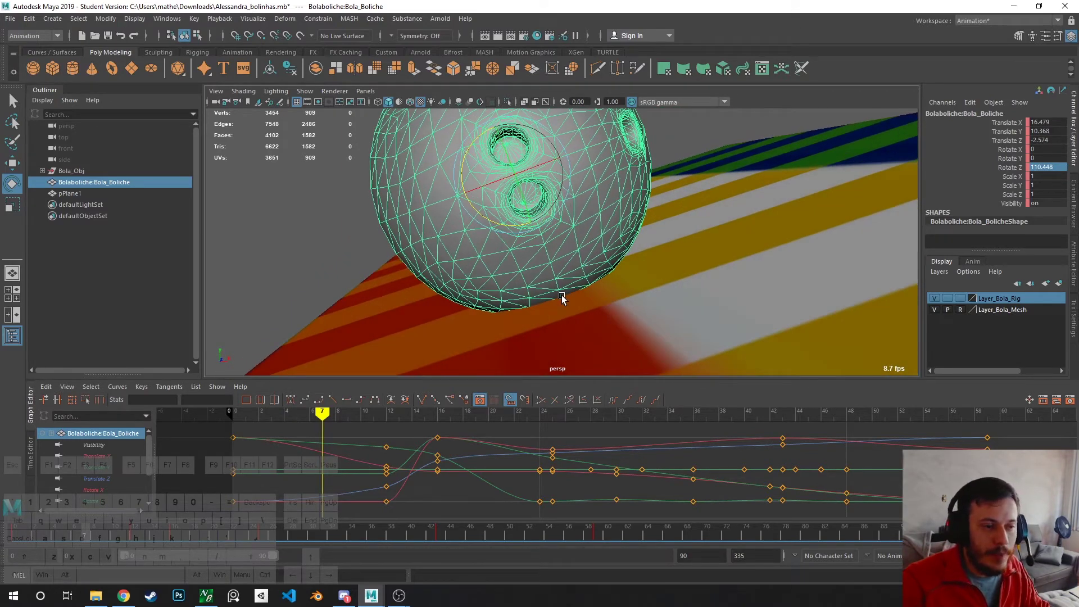
mouse_move(322, 414)
left_mouse_down()
mouse_move(336, 415)
mouse_move(298, 416)
mouse_move(318, 419)
left_mouse_up()
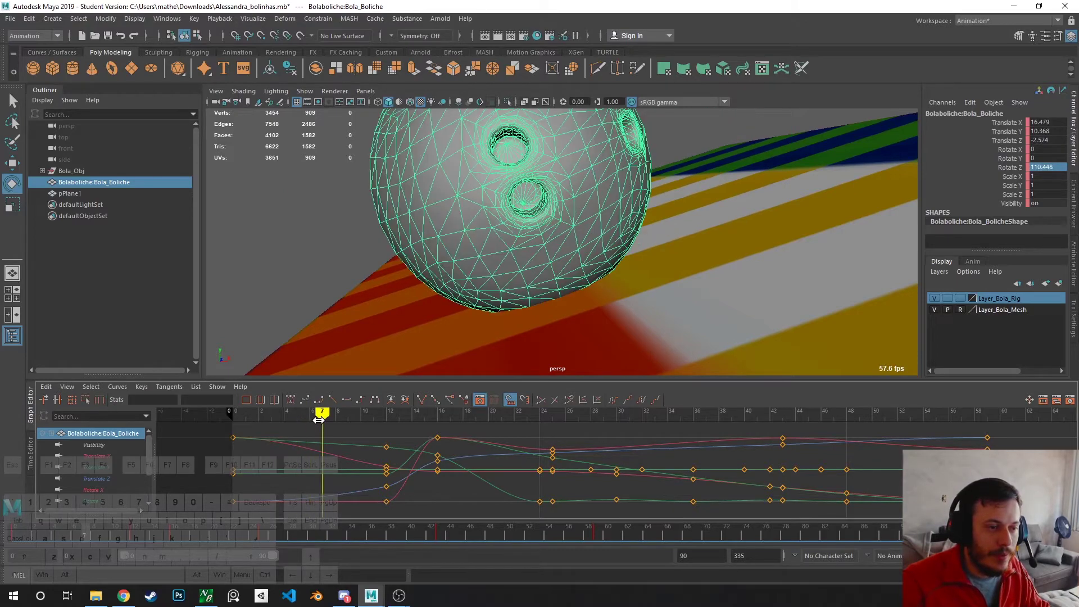
- Lift the bowling ball slightly off the ramp's edge at frame 12, to Translate X 14.158 and Translate Y 9.781, and key it
key("period")
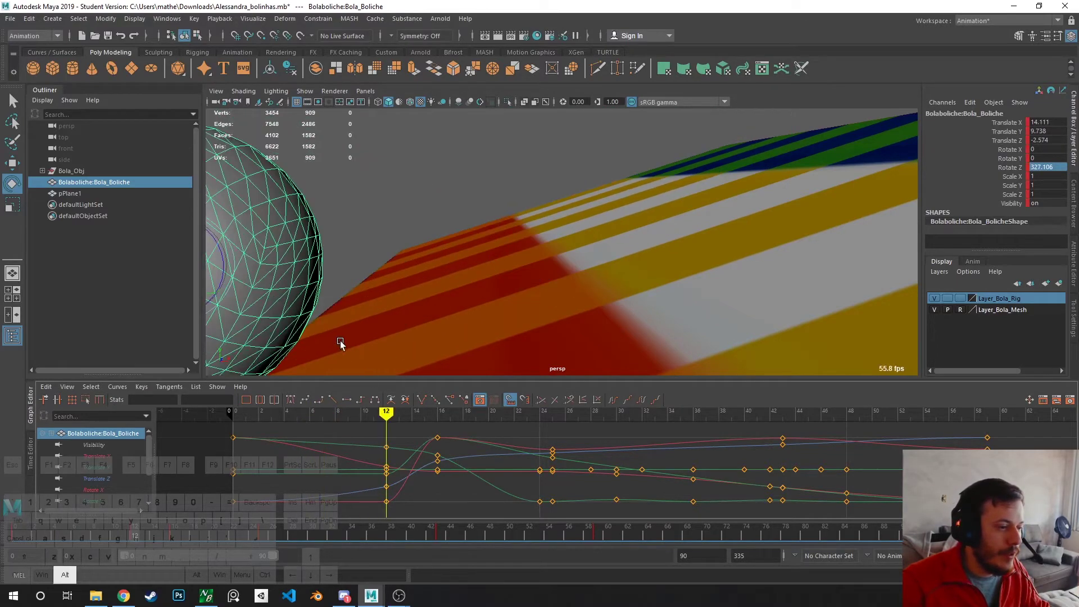
left_click_drag(340, 341, 591, 212, "alt")
key("w")
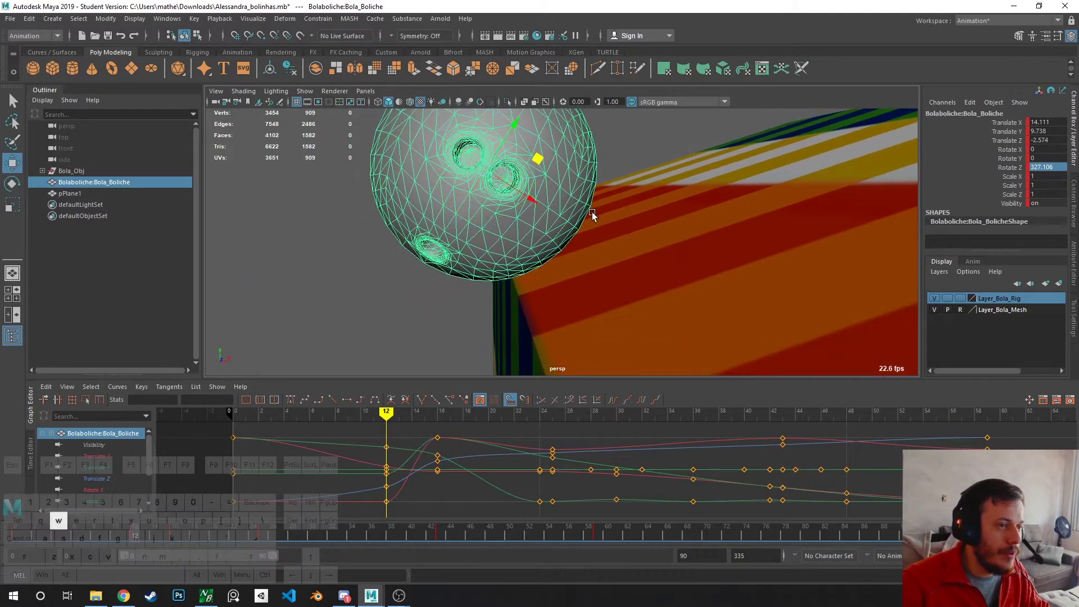
left_click_drag(508, 126, 512, 119)
left_click_drag(579, 224, 505, 136, "alt")
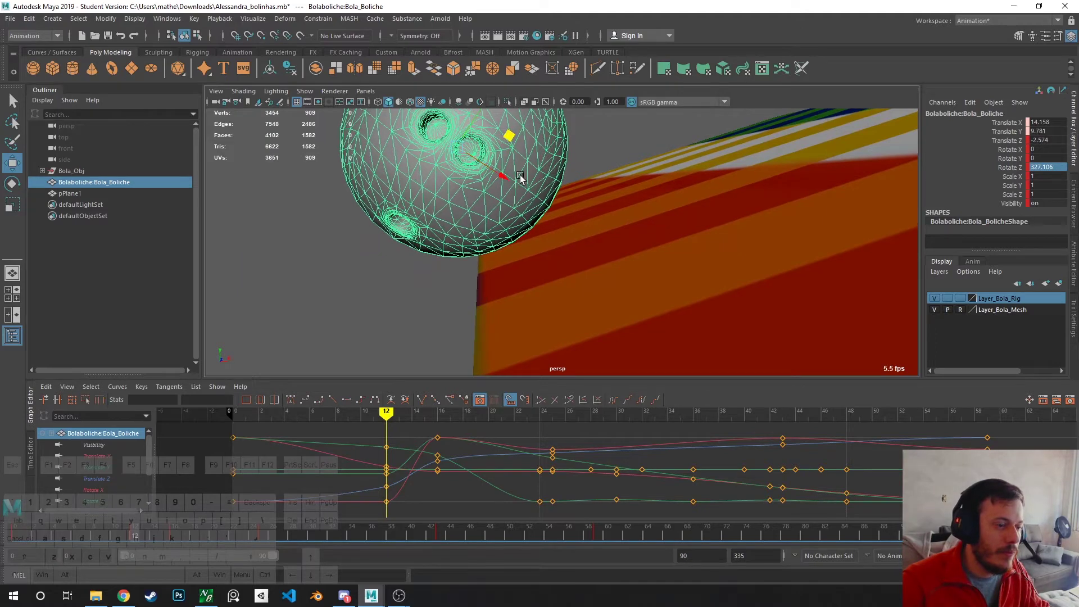
key("s")
- Check the bowling ball's ramp contact at frames 7 and 5 and the tangents of its Translate Y keys at frames 0 and 12
left_click_drag(382, 413, 321, 413)
mouse_move(415, 370)
left_mouse_down("alt")
mouse_move(437, 344)
mouse_move(387, 372)
left_mouse_up("alt")
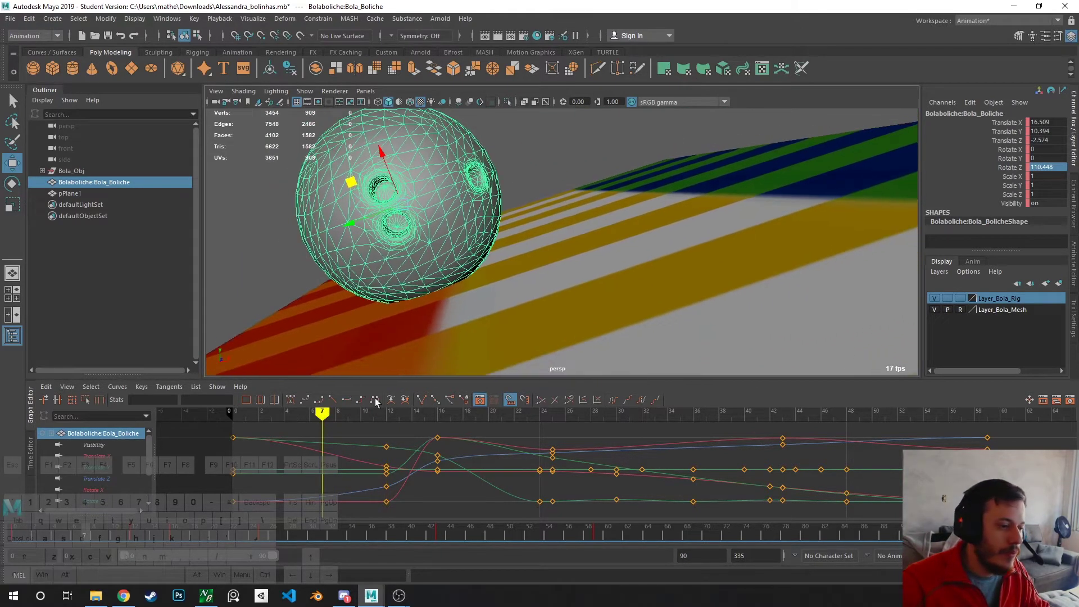
left_click(94, 470)
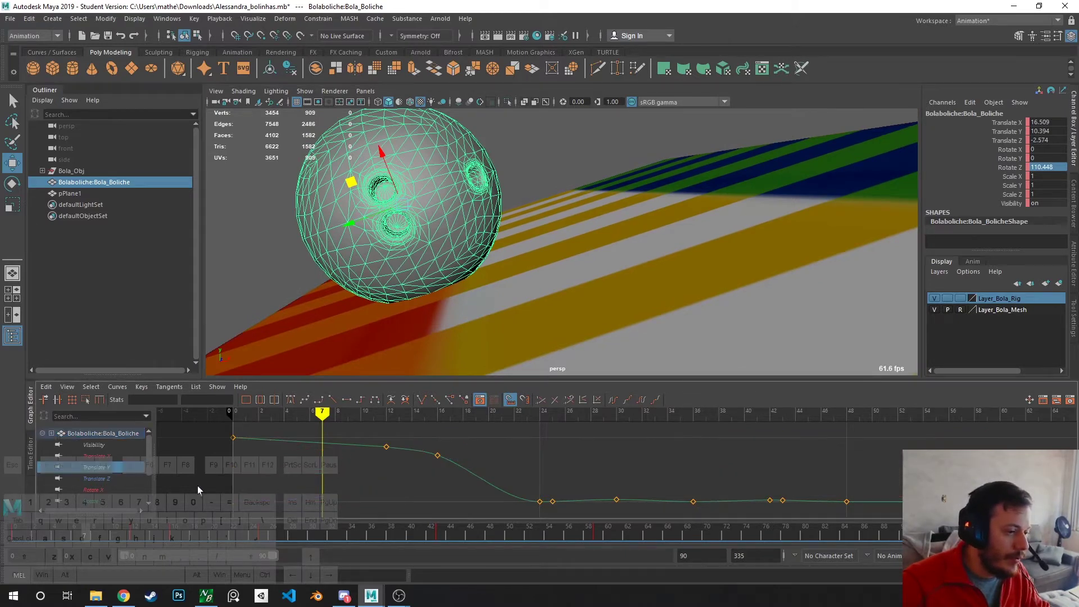
left_click_drag(354, 464, 387, 456)
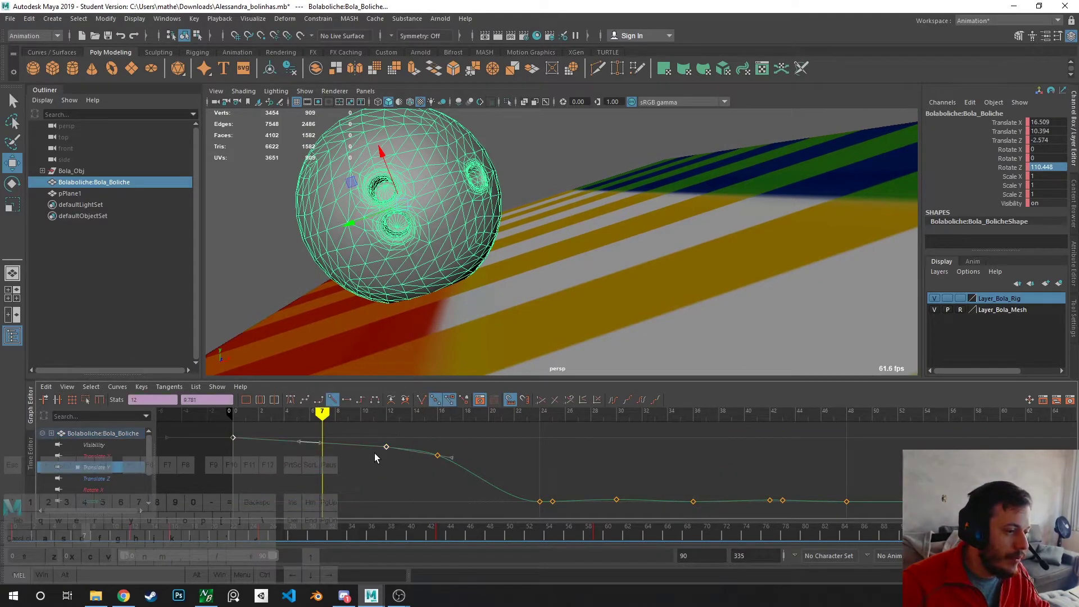
left_click(392, 479)
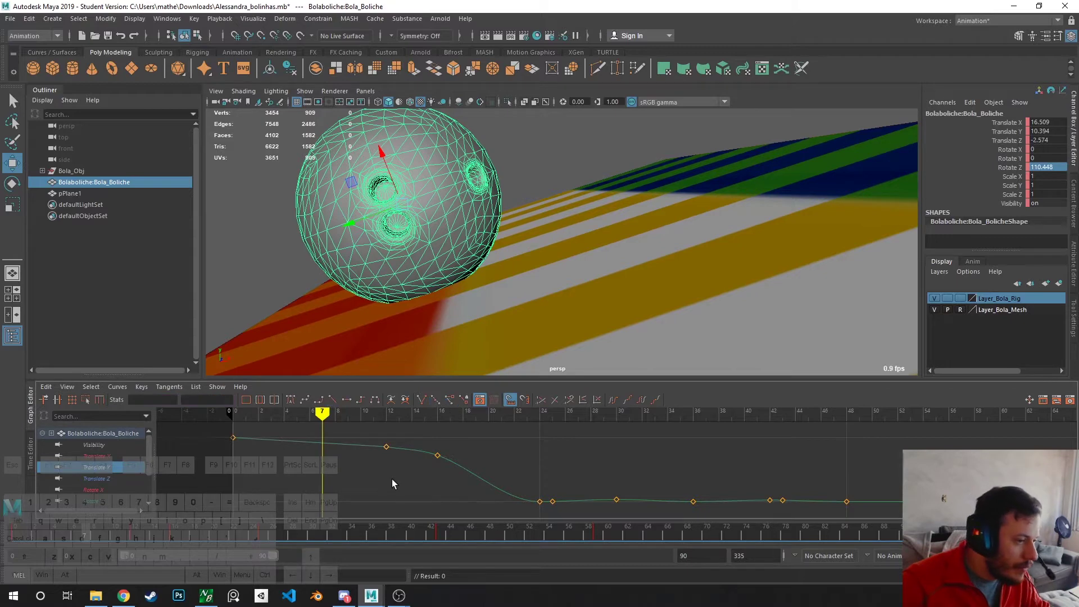
left_click_drag(344, 413, 300, 416)
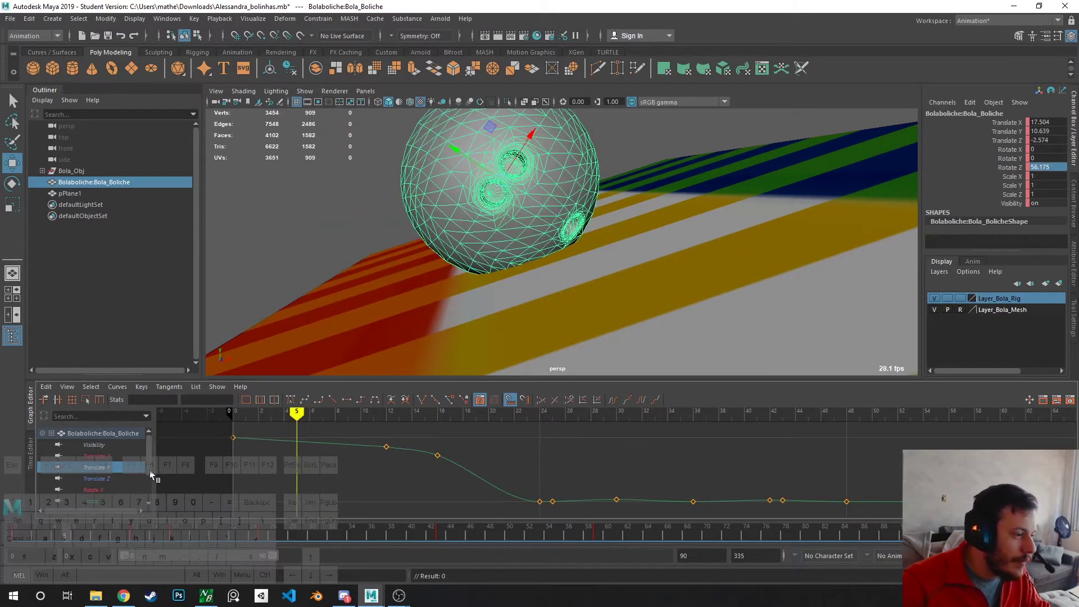
- Give the bowling ball's Translate X keys at frames 0 and 12 linear tangents
left_click(96, 456)
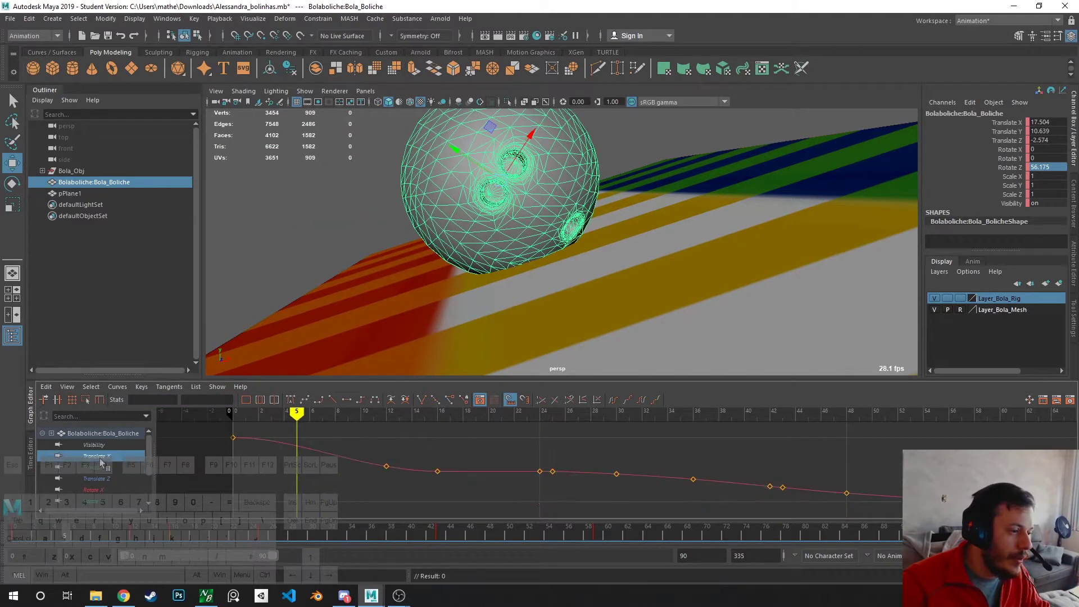
left_click_drag(409, 294, 447, 258, "alt")
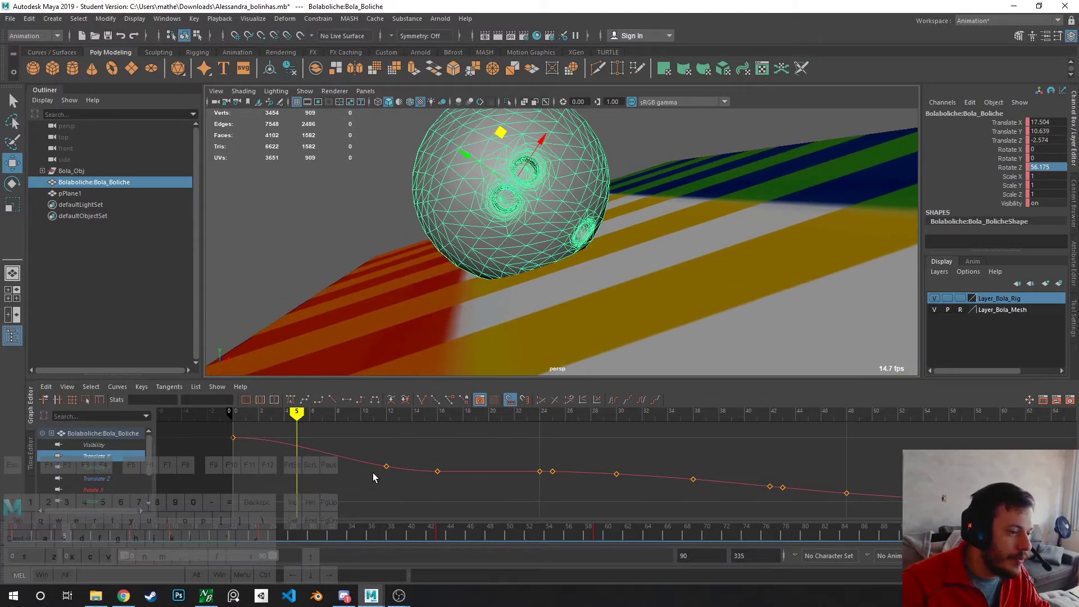
left_click_drag(387, 476, 214, 432)
left_click(331, 399)
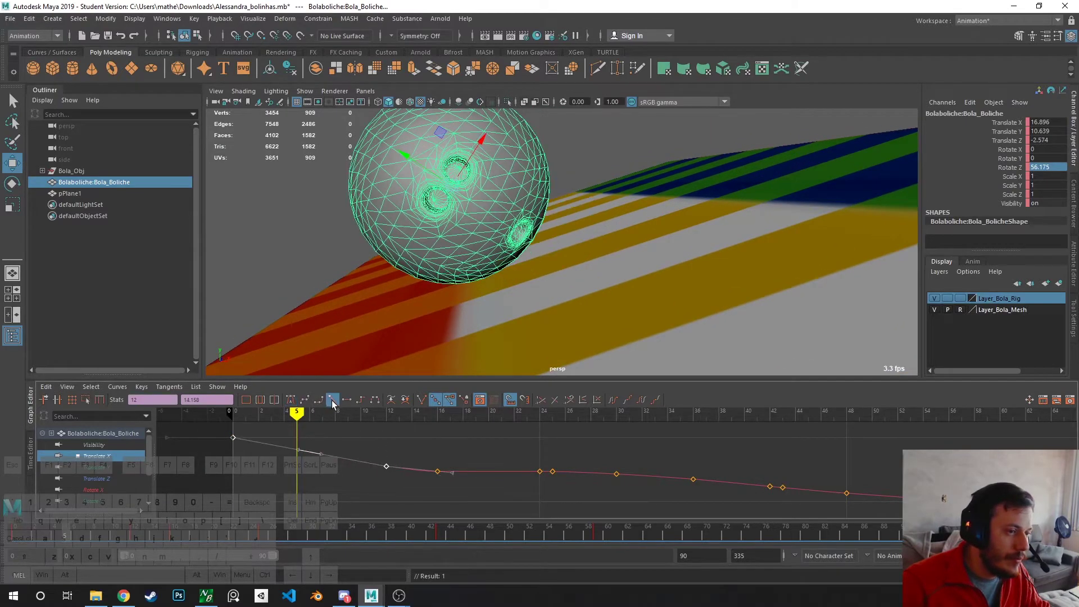
- Examine the bowling ball's travel down the ramp between frames 3 and 7 from several angles
mouse_move(305, 423)
left_mouse_down()
mouse_move(347, 422)
mouse_move(233, 425)
mouse_move(309, 422)
left_mouse_up()
mouse_move(360, 185)
left_mouse_down("alt")
mouse_move(397, 131)
mouse_move(450, 118)
mouse_move(499, 292)
mouse_move(518, 246)
mouse_move(663, 162)
left_mouse_up("alt")
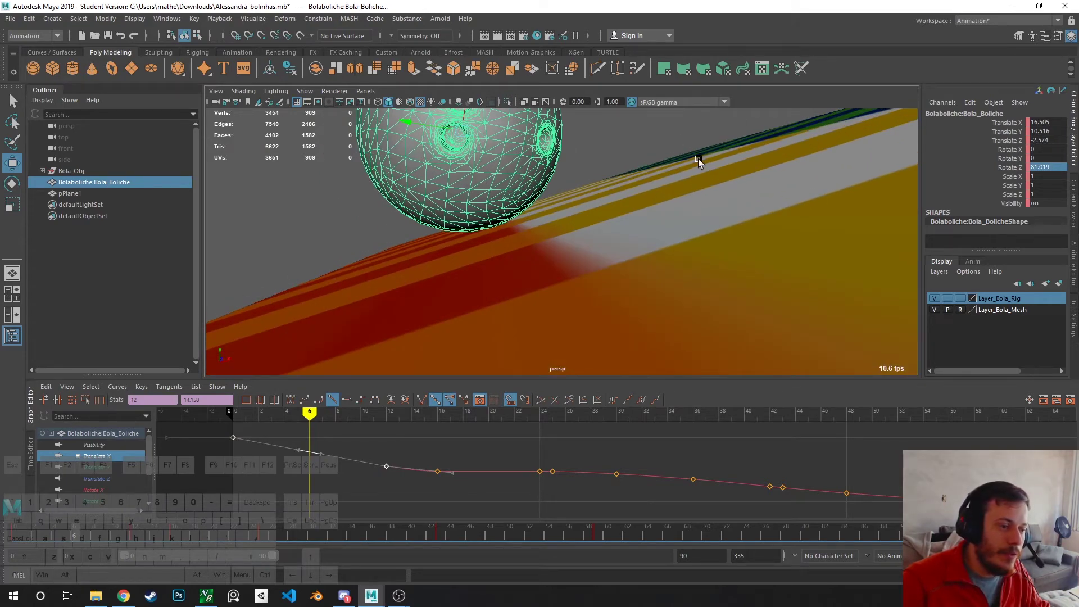
mouse_move(309, 412)
left_mouse_down()
mouse_move(373, 412)
mouse_move(272, 412)
left_mouse_up()
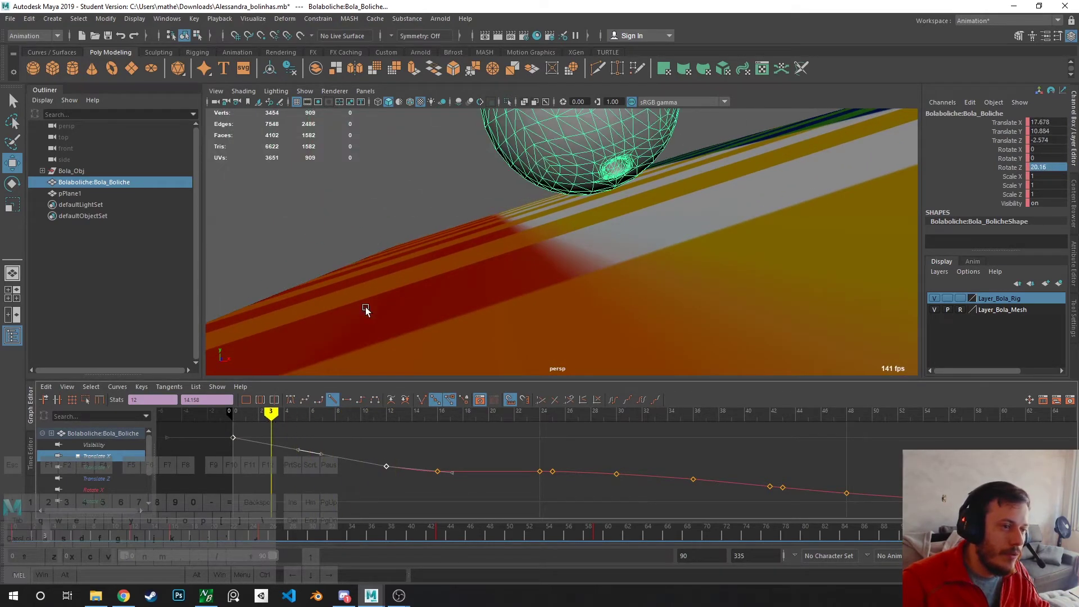
mouse_move(366, 308)
left_mouse_down("alt")
mouse_move(447, 346)
mouse_move(588, 217)
left_mouse_up("alt")
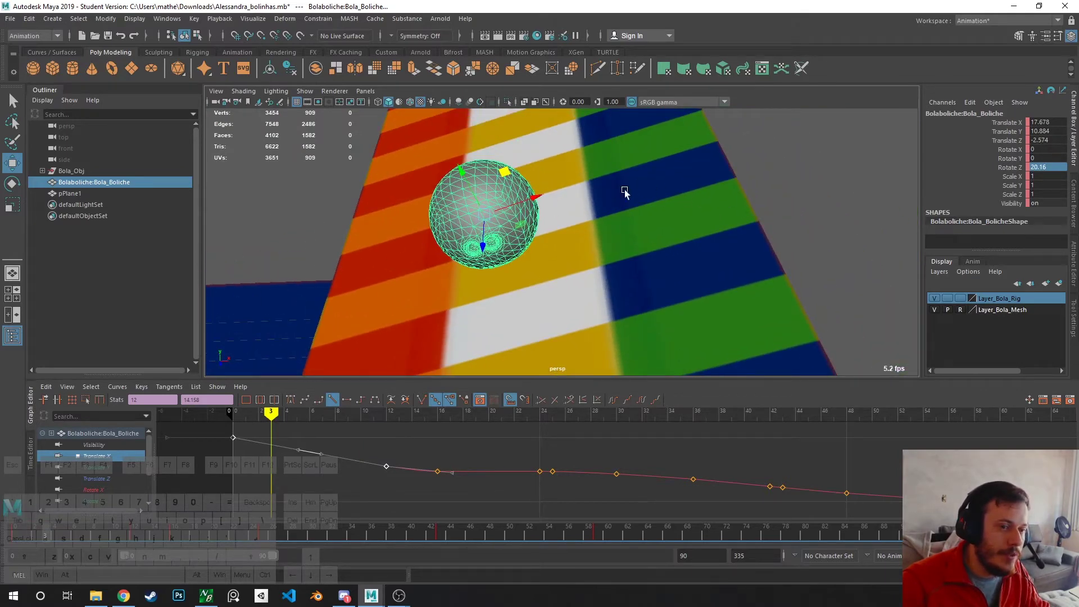
left_click_drag(379, 304, 186, 366, "alt")
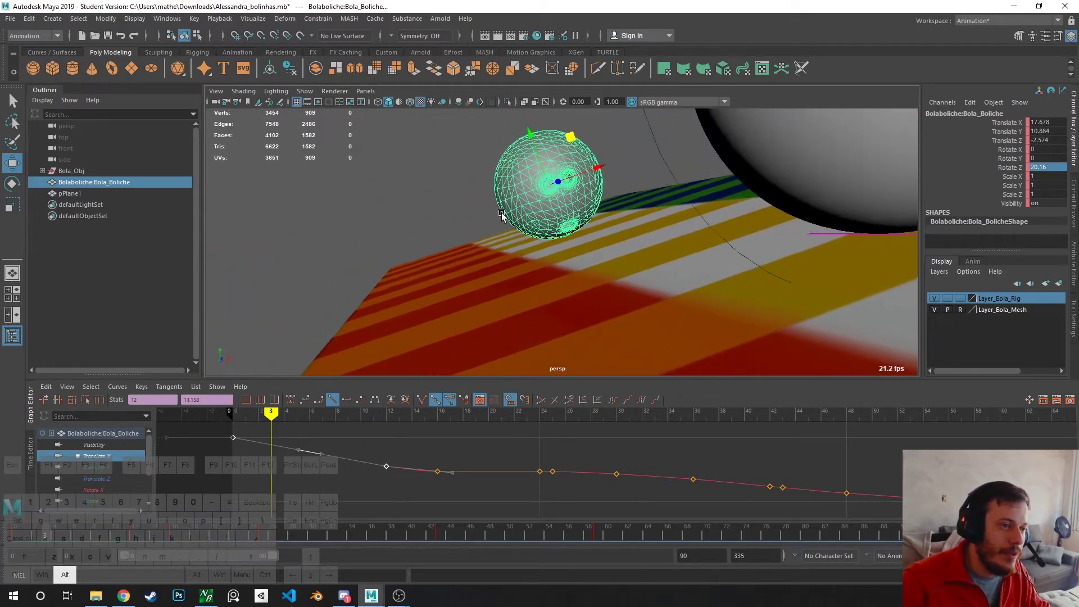
mouse_move(296, 407)
left_mouse_down()
mouse_move(436, 410)
mouse_move(237, 426)
mouse_move(321, 425)
left_mouse_up()
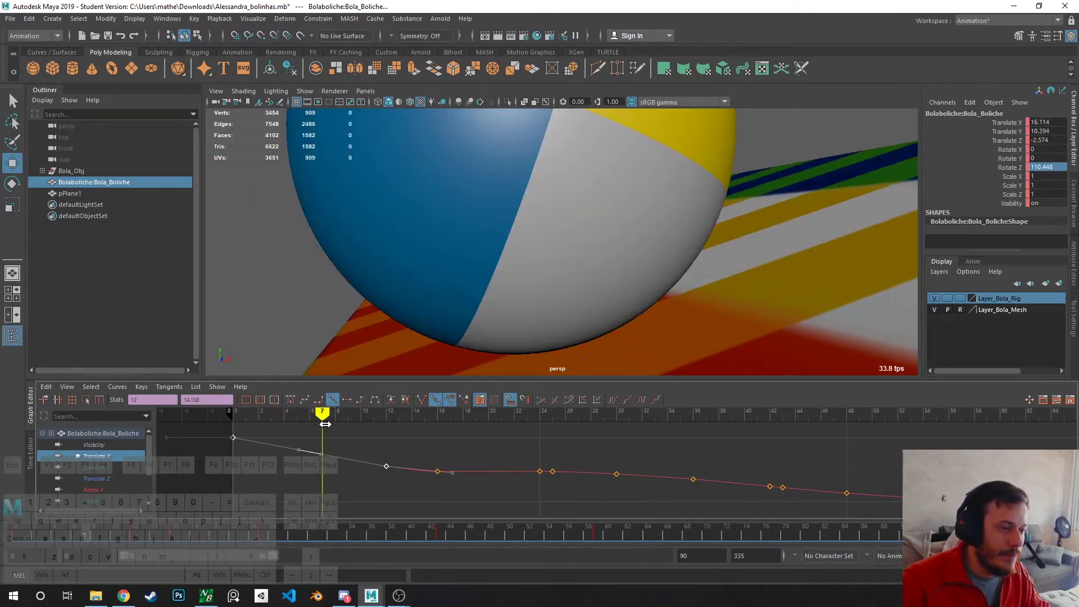
- Inspect up close where the bowling ball touches the ramp surface at frames 7, 6 and 5
left_click_drag(561, 236, 453, 218, "alt")
right_click_drag(453, 218, 467, 406, "alt")
left_click_drag(553, 247, 469, 226, "alt")
left_click_drag(449, 298, 482, 280, "alt")
right_click_drag(479, 280, 500, 331, "alt")
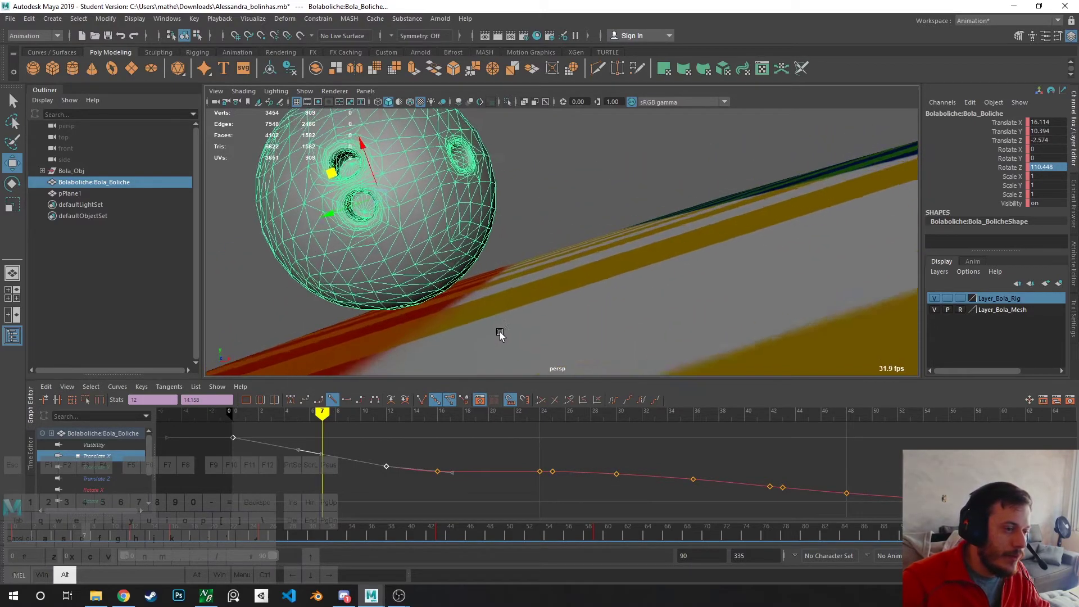
left_click_drag(500, 331, 489, 328, "alt")
middle_click_drag(489, 329, 606, 306, "alt")
left_click_drag(606, 306, 600, 242, "alt")
middle_click_drag(600, 241, 611, 241, "alt")
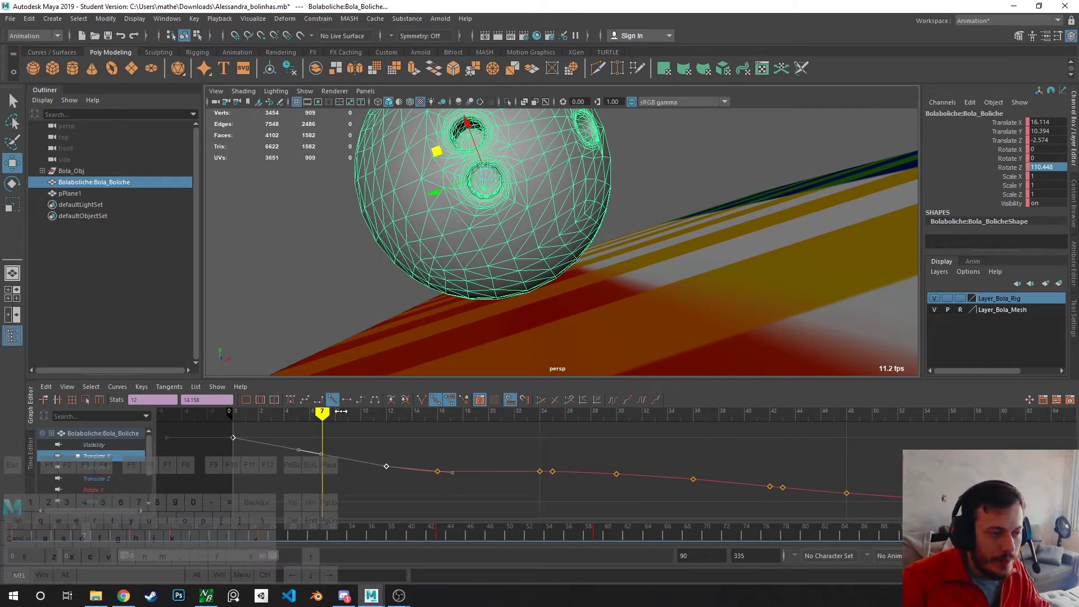
mouse_move(319, 415)
left_mouse_down()
mouse_move(334, 415)
mouse_move(316, 415)
left_mouse_up()
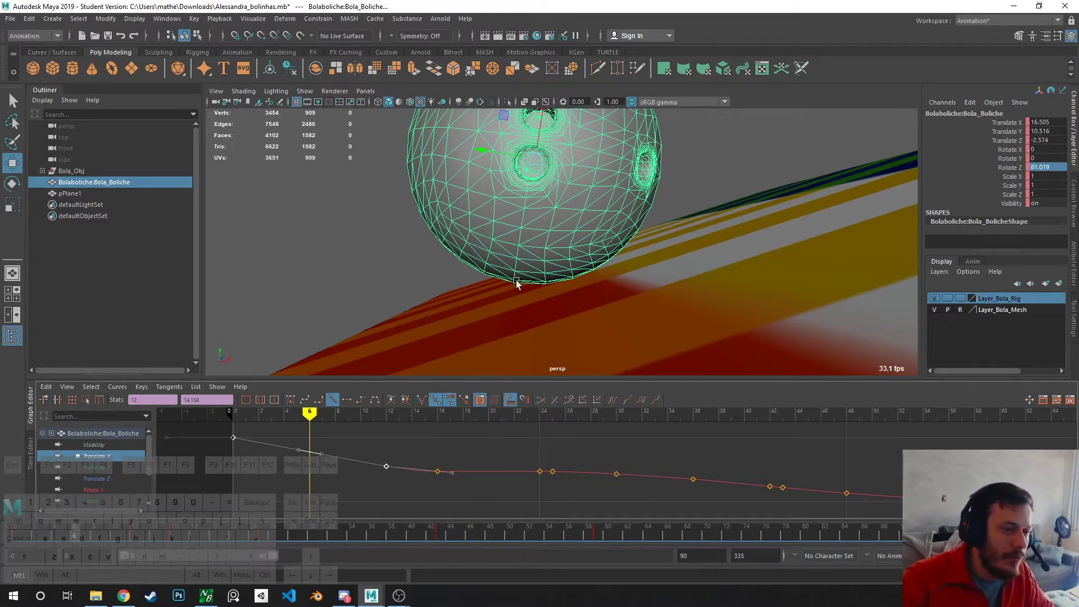
left_click_drag(516, 282, 545, 258, "alt")
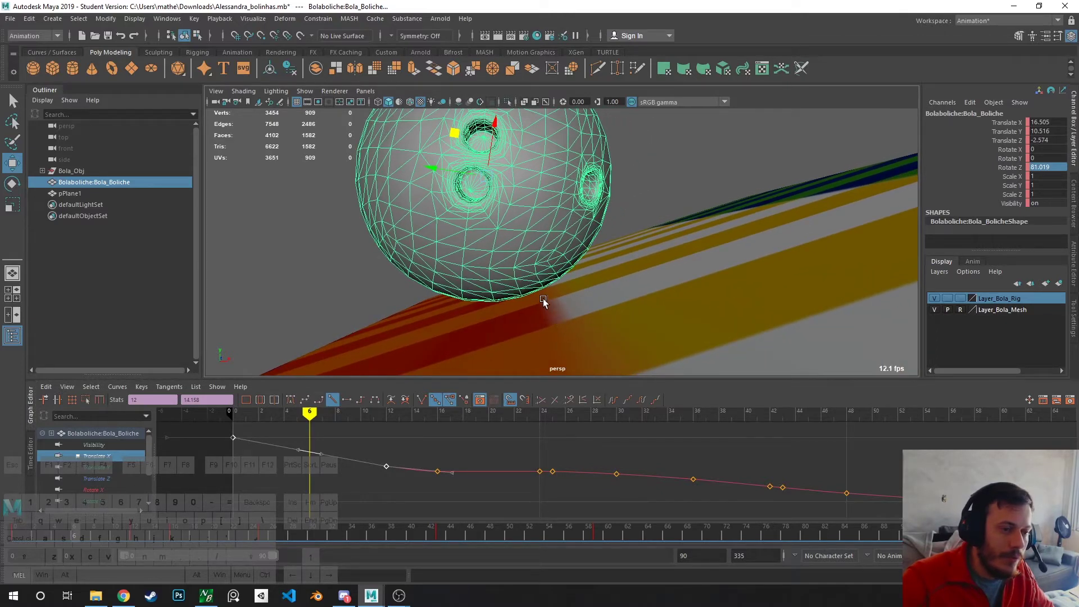
mouse_move(336, 418)
left_mouse_down()
mouse_move(285, 410)
mouse_move(301, 396)
left_mouse_up()
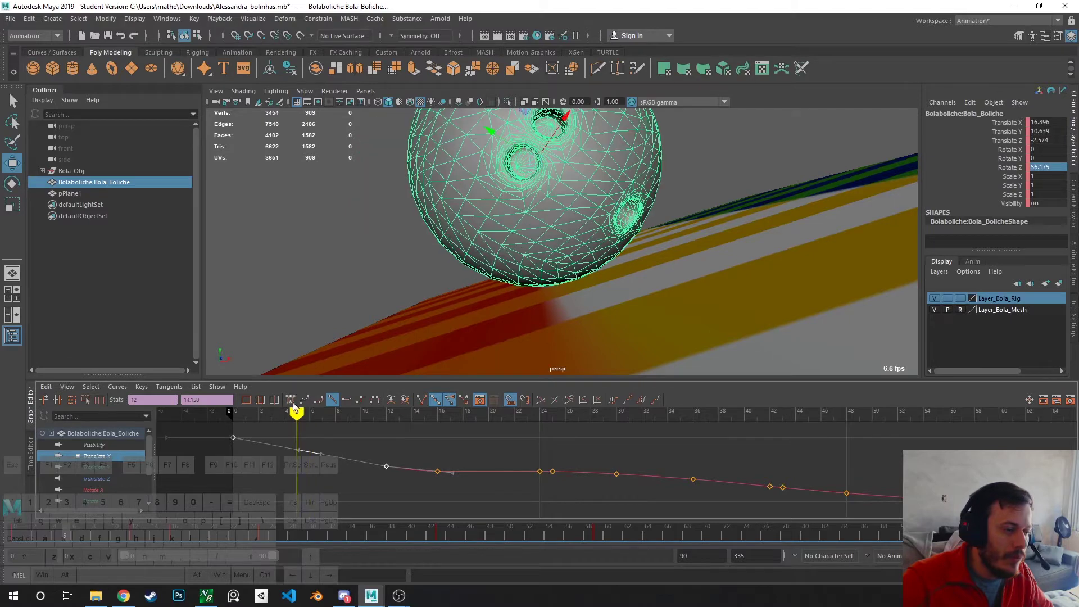
- Raise the bowling ball's Rotate Z key at frame 12 to 412.44 on its animation curve
left_click(104, 488)
scroll(104, 478, "down", 2)
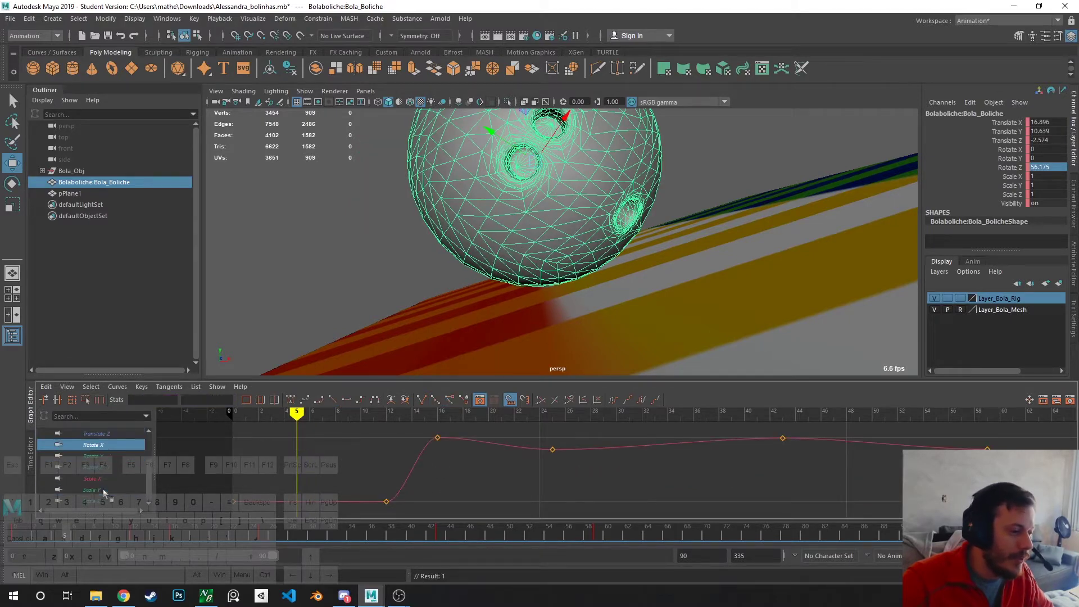
left_click(93, 467)
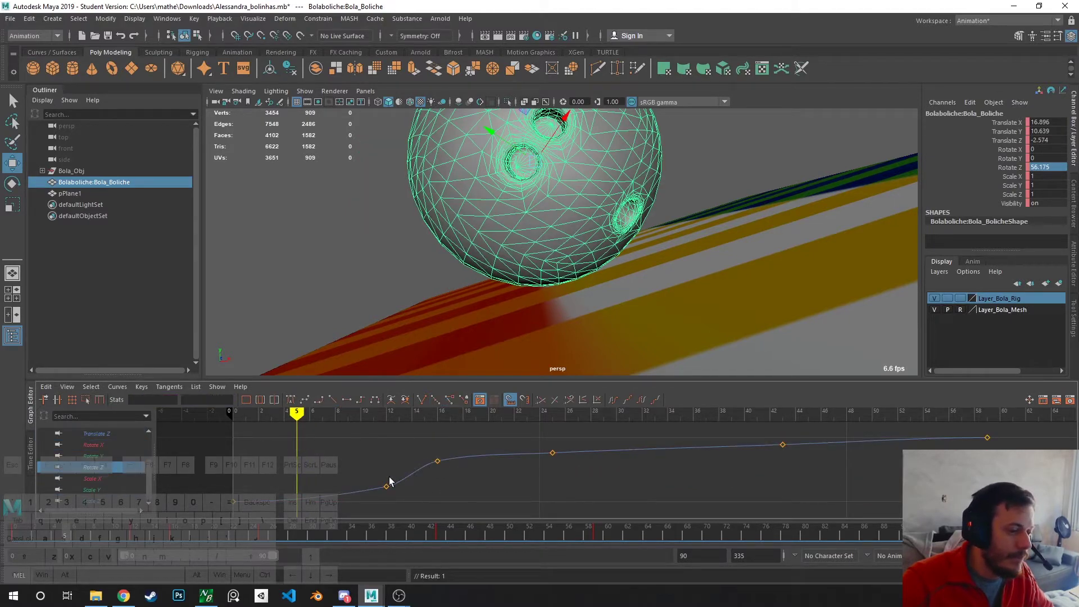
left_click_drag(379, 503, 378, 504)
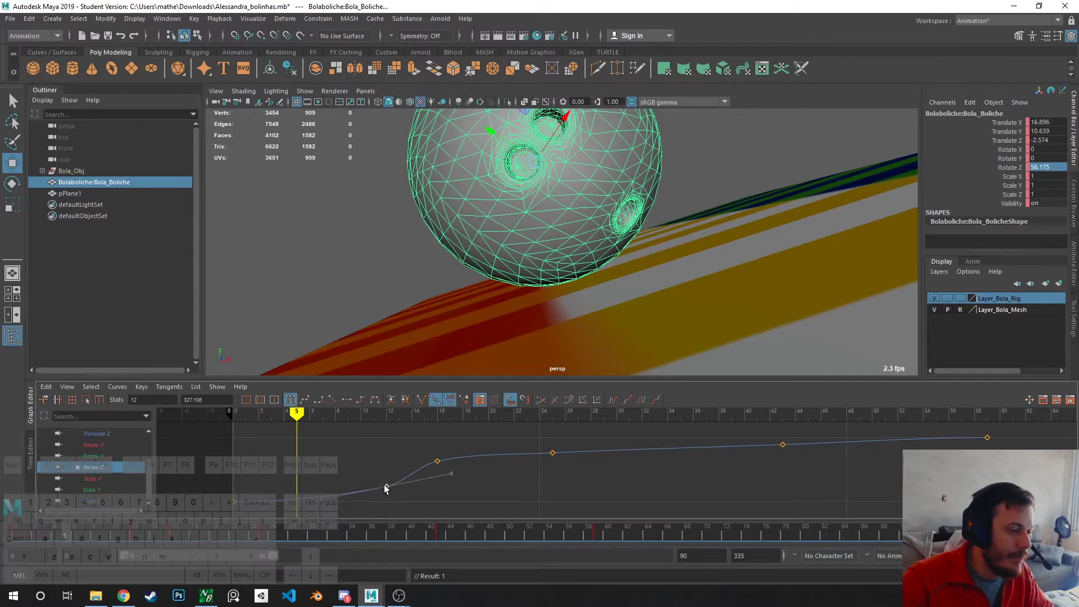
key("w")
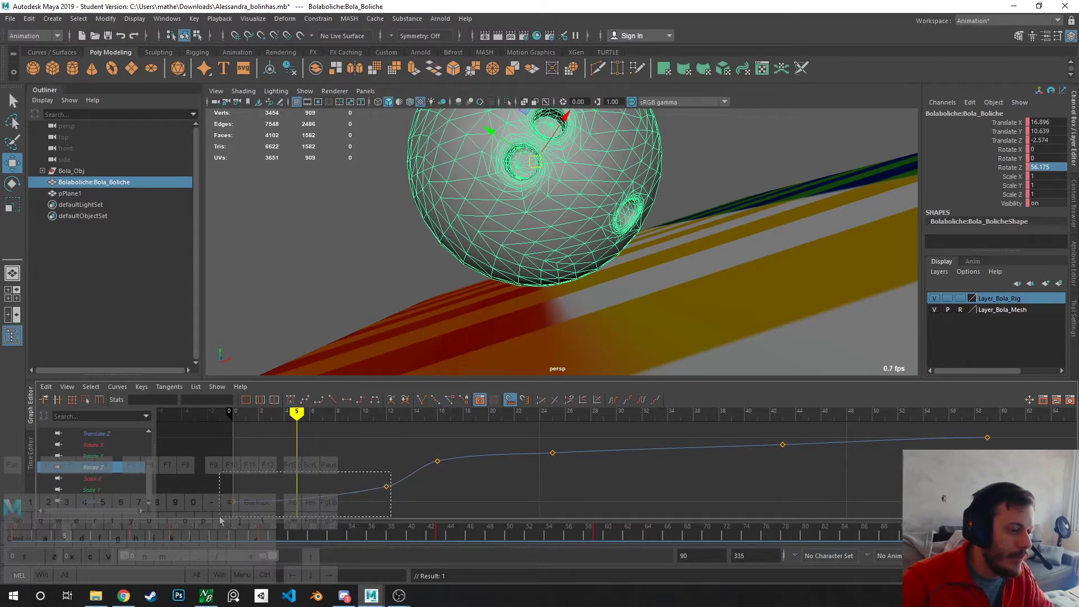
left_click_drag(220, 519, 220, 517)
left_click(382, 470)
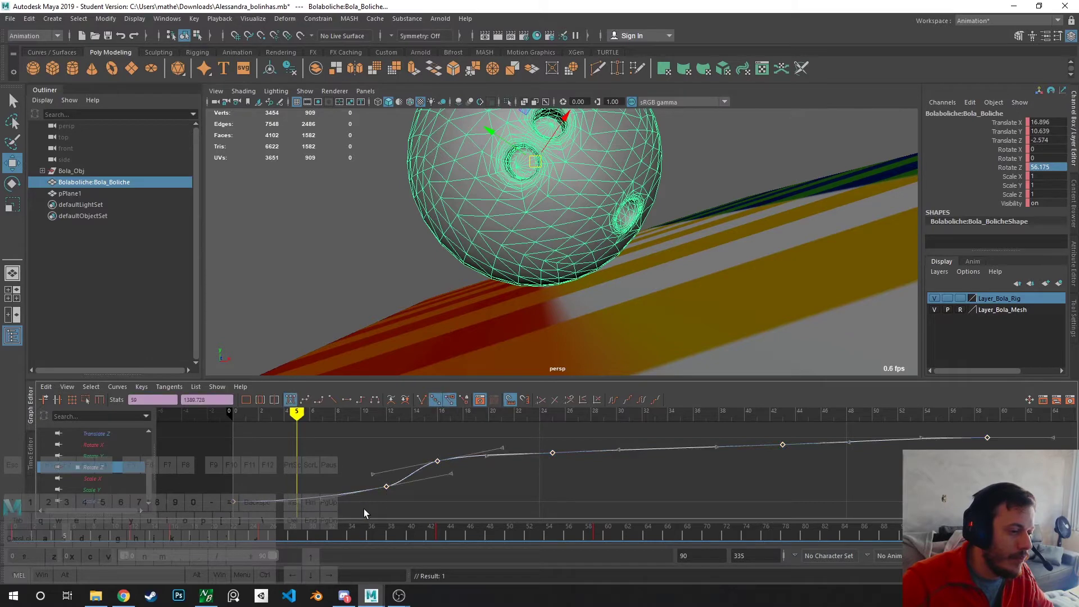
left_click(387, 487)
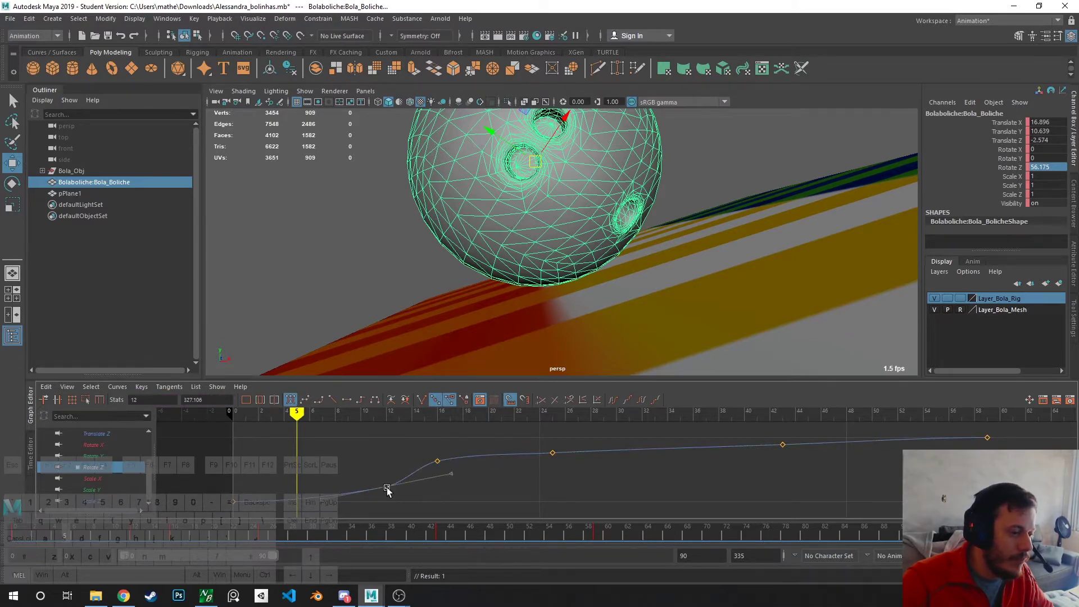
middle_click_drag(386, 490, 386, 485)
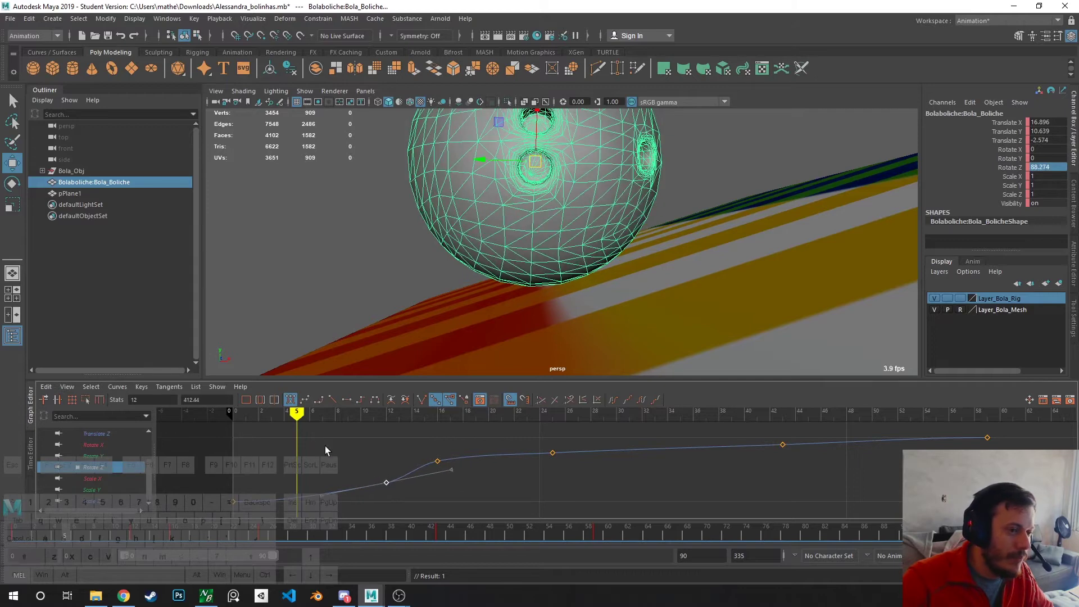
- Check the bowling ball's roll between frames 0 and 12, and play back both balls rolling over the ramp's edge
mouse_move(302, 414)
left_mouse_down()
mouse_move(399, 414)
mouse_move(386, 414)
left_mouse_up()
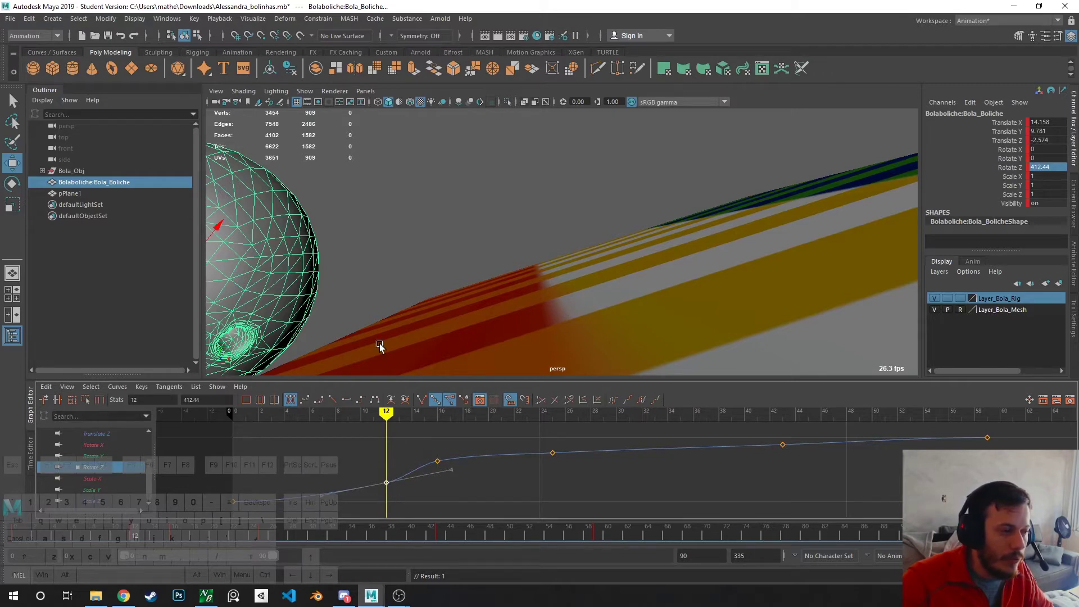
right_click_drag(379, 346, 382, 274, "alt")
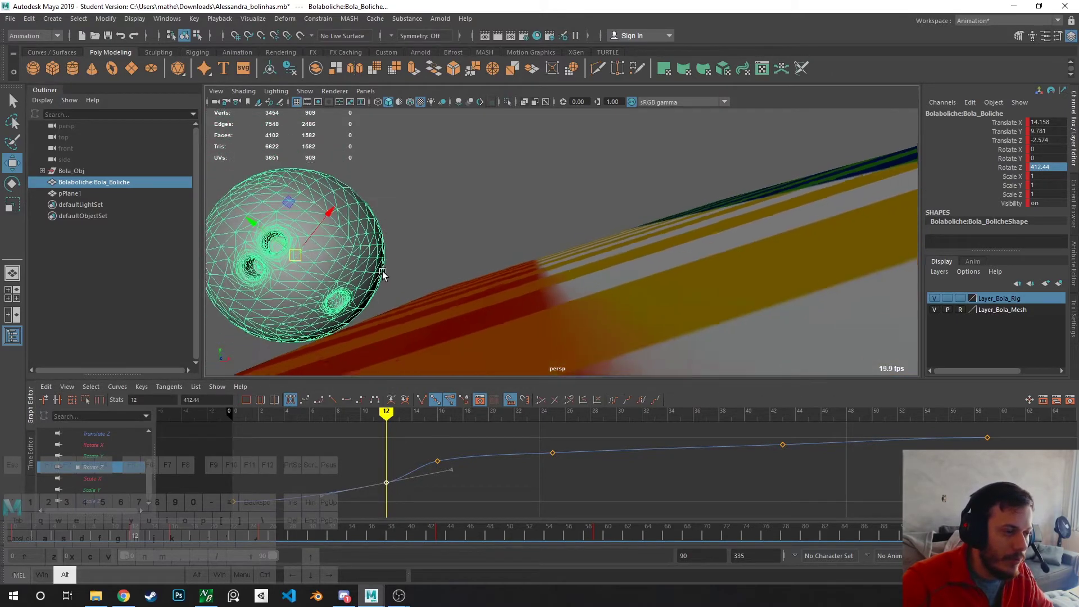
mouse_move(386, 414)
left_mouse_down()
mouse_move(397, 414)
mouse_move(233, 414)
left_mouse_up()
mouse_move(315, 292)
left_mouse_down("alt")
mouse_move(346, 320)
mouse_move(390, 146)
mouse_move(487, 250)
mouse_move(449, 246)
left_mouse_up("alt")
left_click(481, 248)
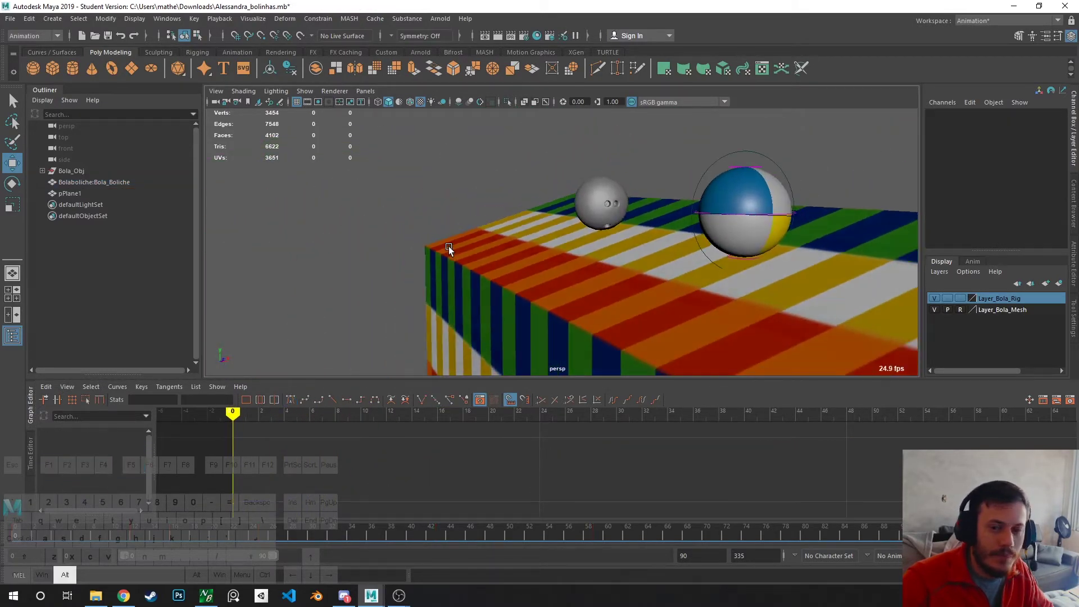
right_click_drag(605, 225, 609, 269, "alt")
key("alt+v")
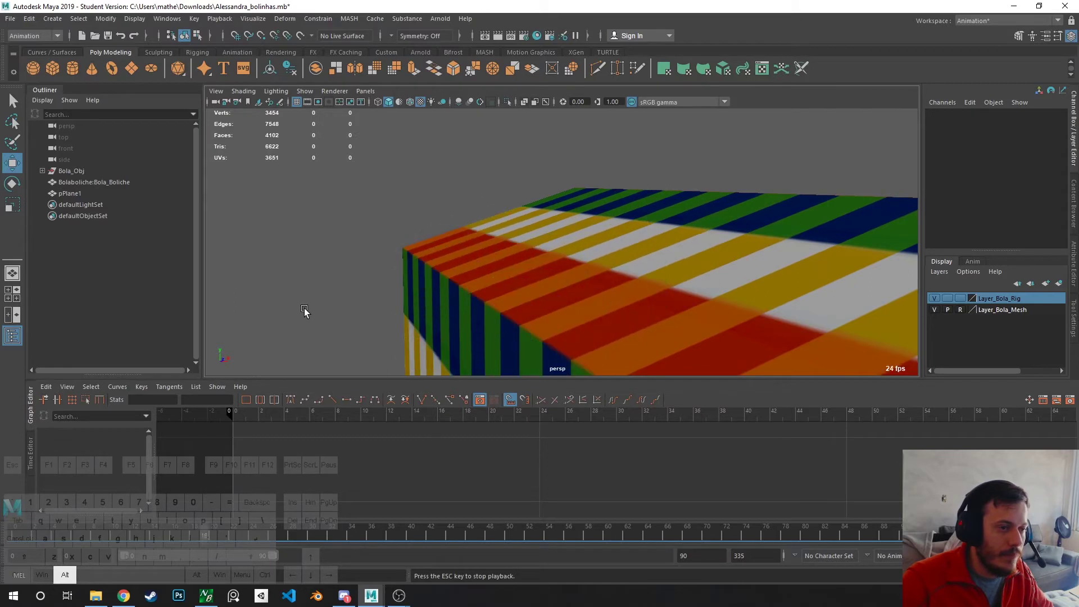
mouse_move(231, 411)
left_mouse_down()
mouse_move(377, 399)
mouse_move(258, 400)
mouse_move(373, 393)
mouse_move(381, 380)
mouse_move(332, 383)
mouse_move(423, 382)
mouse_move(223, 380)
left_mouse_up()
- Give the bowling ball's Rotate Z keys at frames 0 and 12 linear tangents
left_click(590, 197)
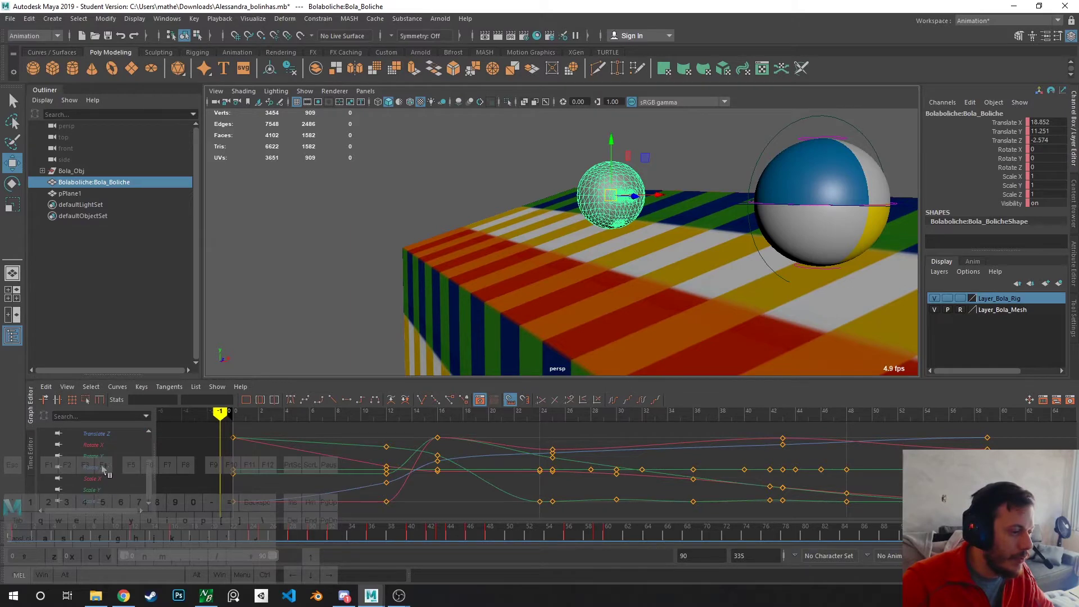
left_click(103, 467)
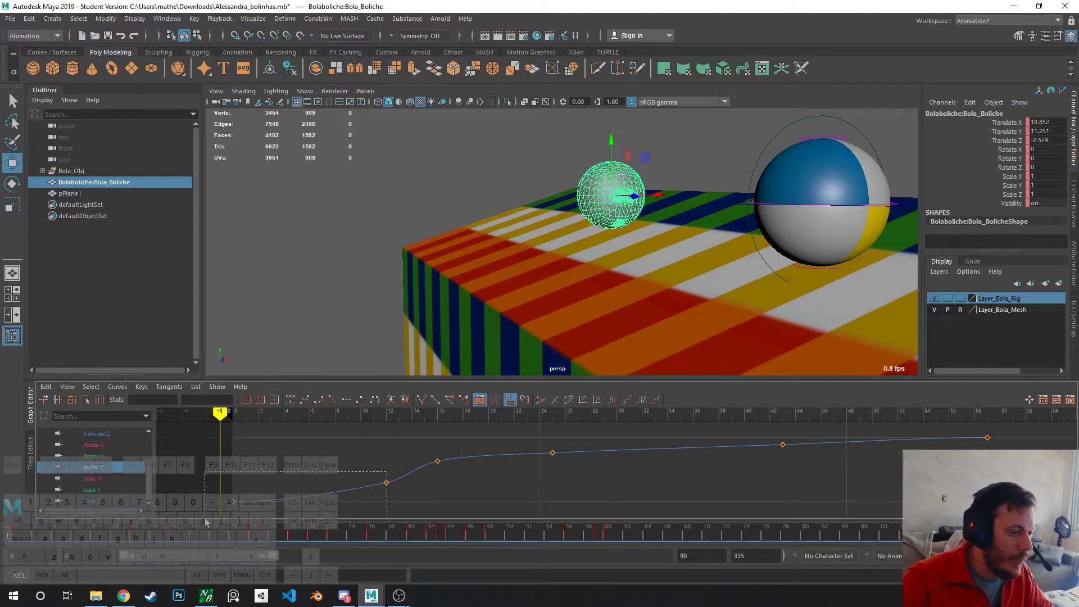
left_click_drag(226, 511, 227, 510)
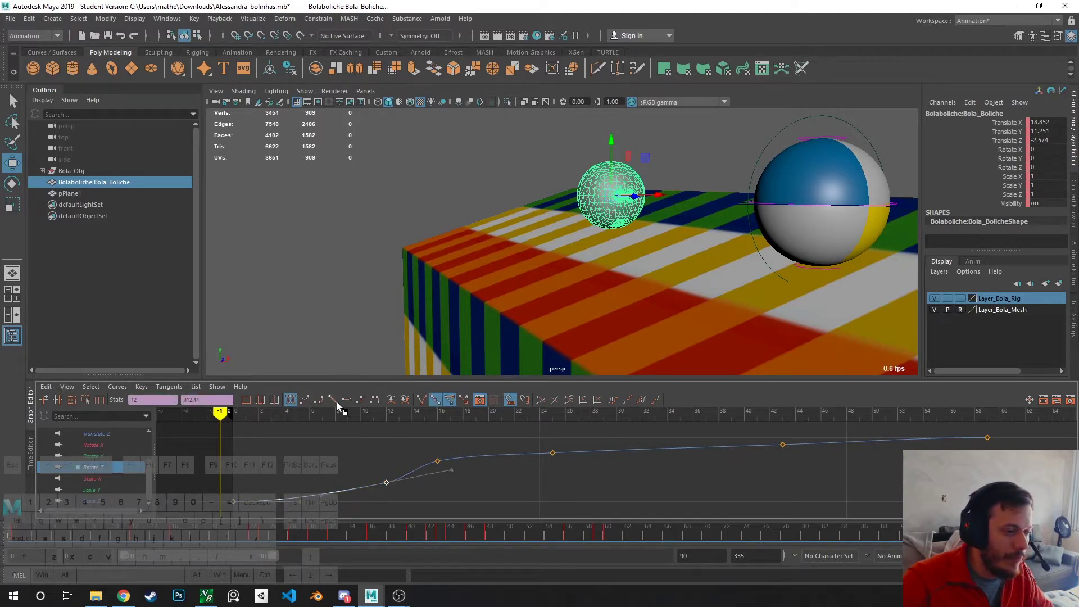
left_click(362, 477)
- Play back the animation from its start and review the bowling ball's rotation down the ramp and over the edge
mouse_move(242, 415)
left_mouse_down()
mouse_move(380, 414)
mouse_move(224, 414)
left_mouse_up()
left_click(282, 354)
key("alt+v")
key("alt+v")
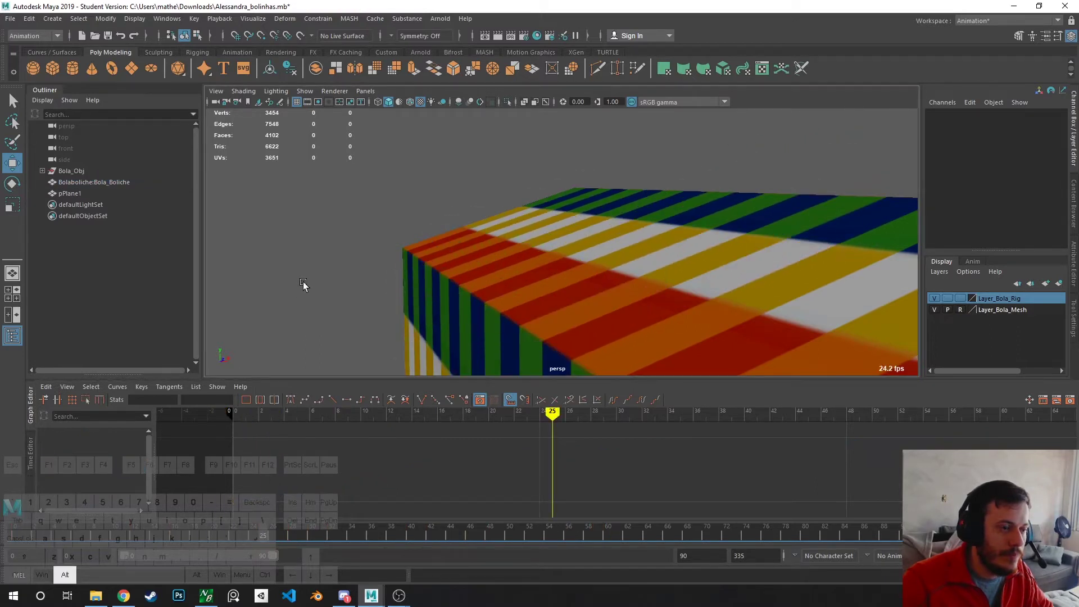
key("alt+shift+v")
key("alt+v")
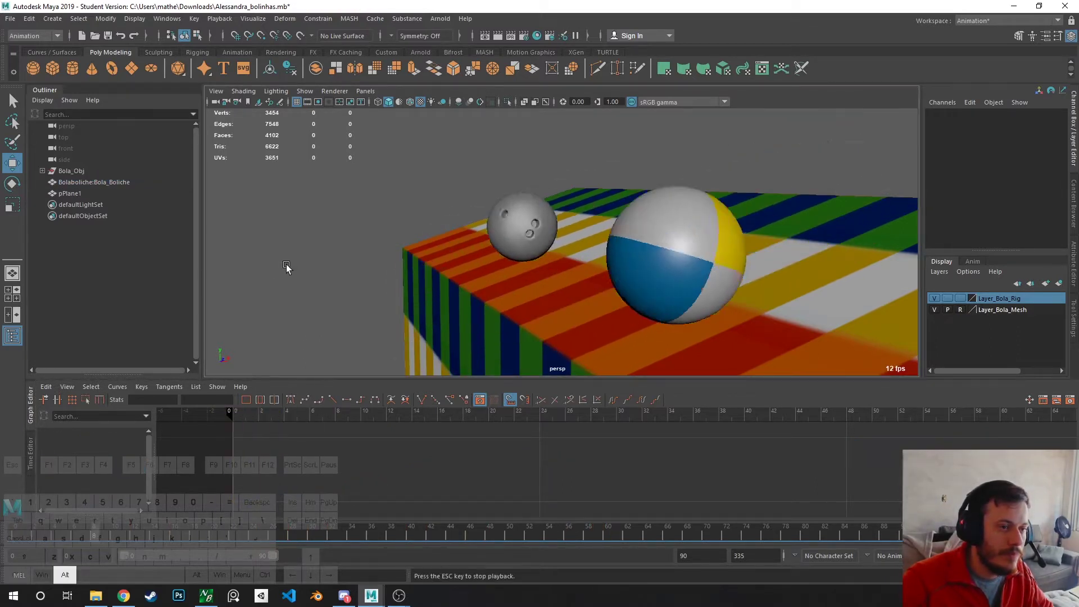
left_click_drag(290, 291, 490, 272, "alt")
- Delete the bowling ball's Rotate X and Rotate Y keys after frame 12
left_click(489, 271)
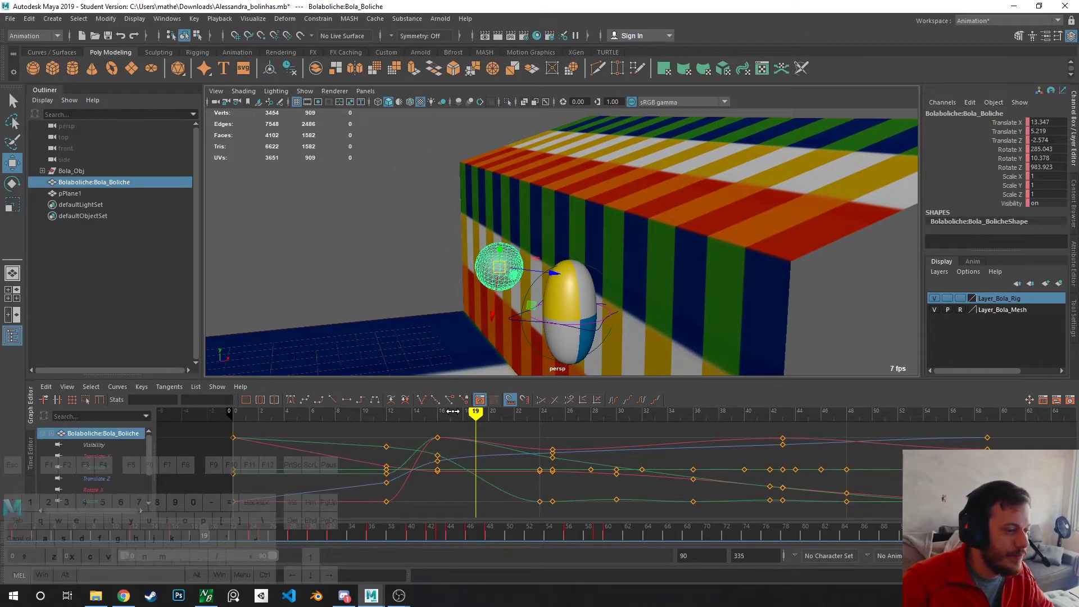
left_click_drag(452, 412, 348, 411)
scroll(96, 470, "down", 2)
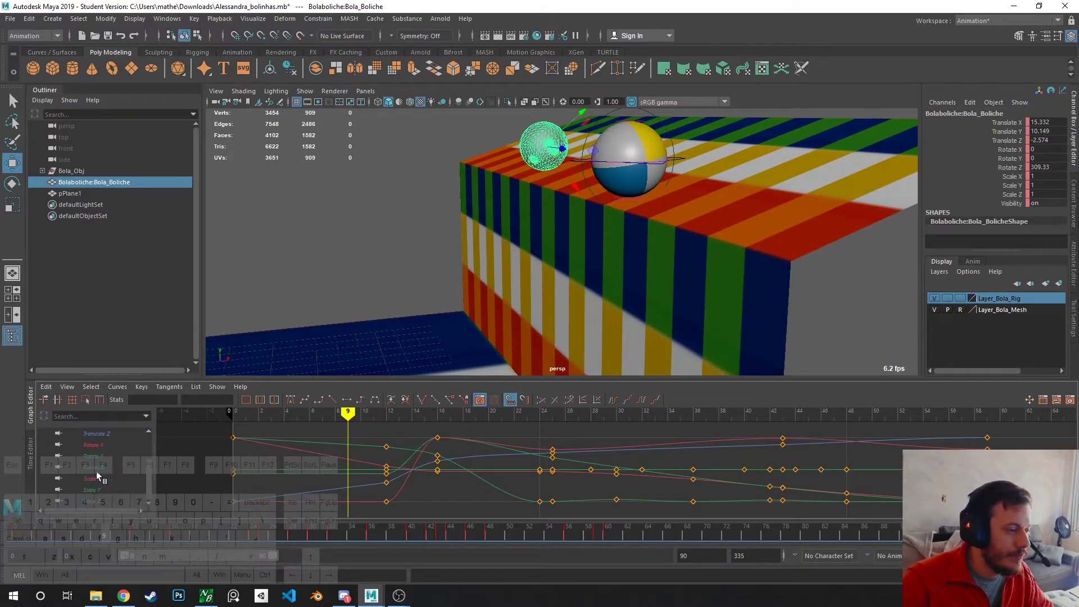
left_click(104, 444)
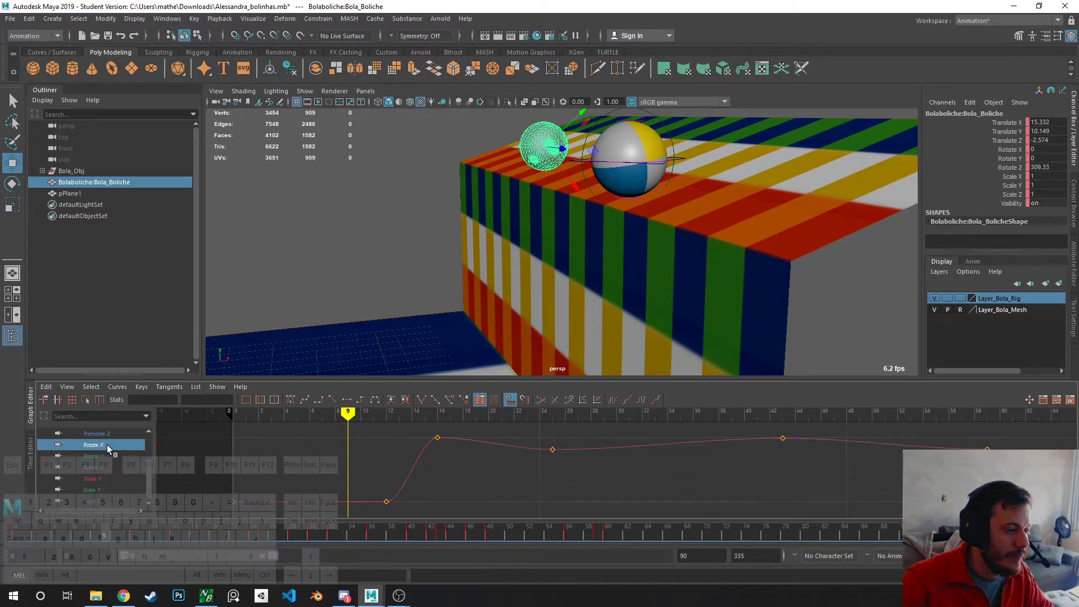
scroll(584, 449, "down", 3)
left_click_drag(906, 446, 491, 475)
key("Delete")
left_click(90, 456)
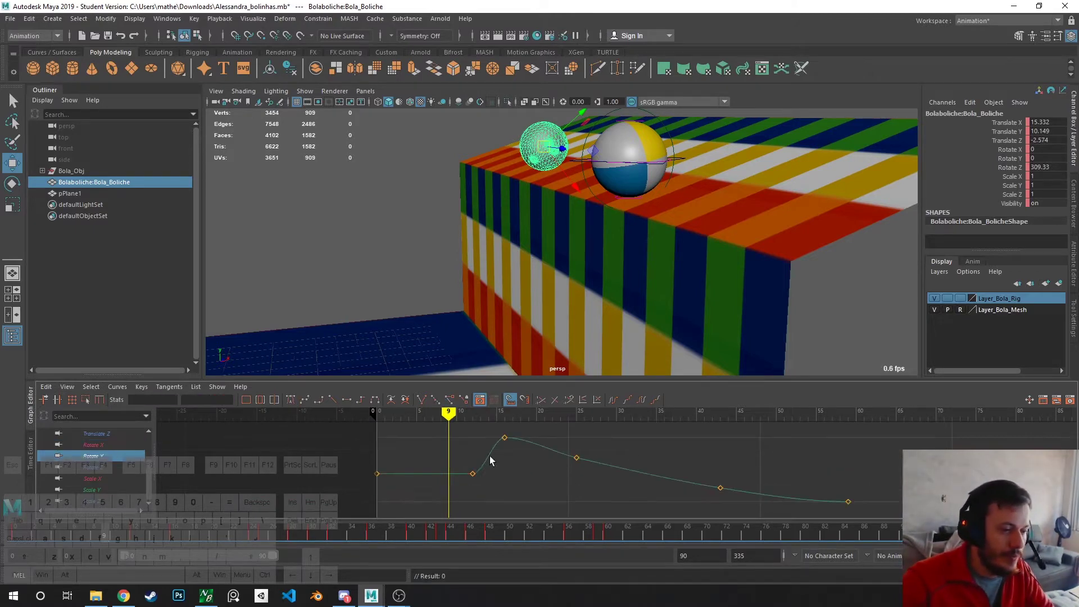
left_click_drag(858, 435, 517, 506)
key("Delete")
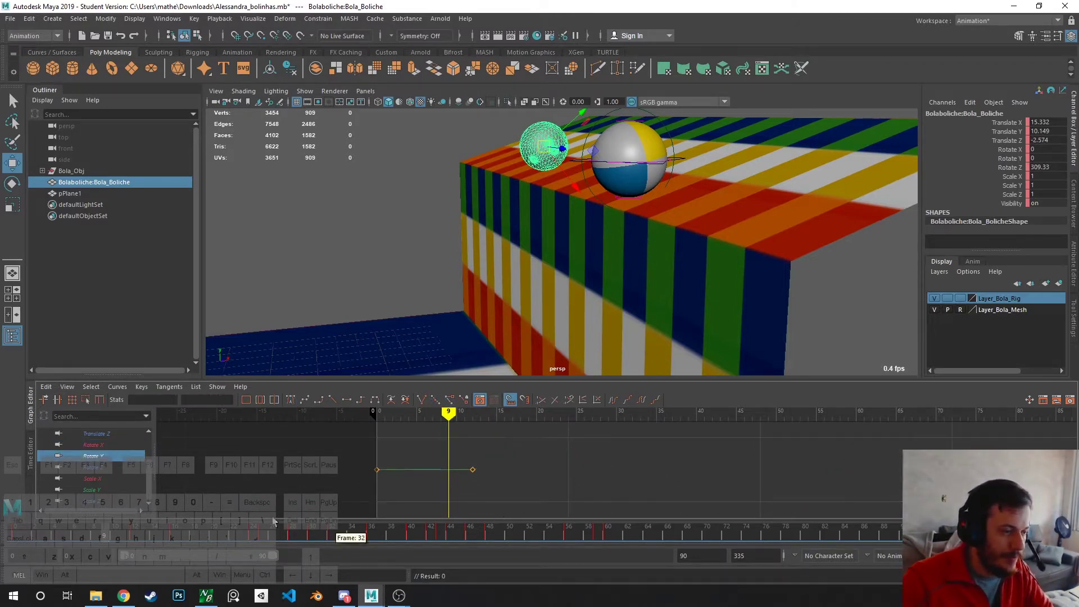
- Lower the bowling ball's Rotate Z key at frame 16 on its animation curve
left_click(107, 466)
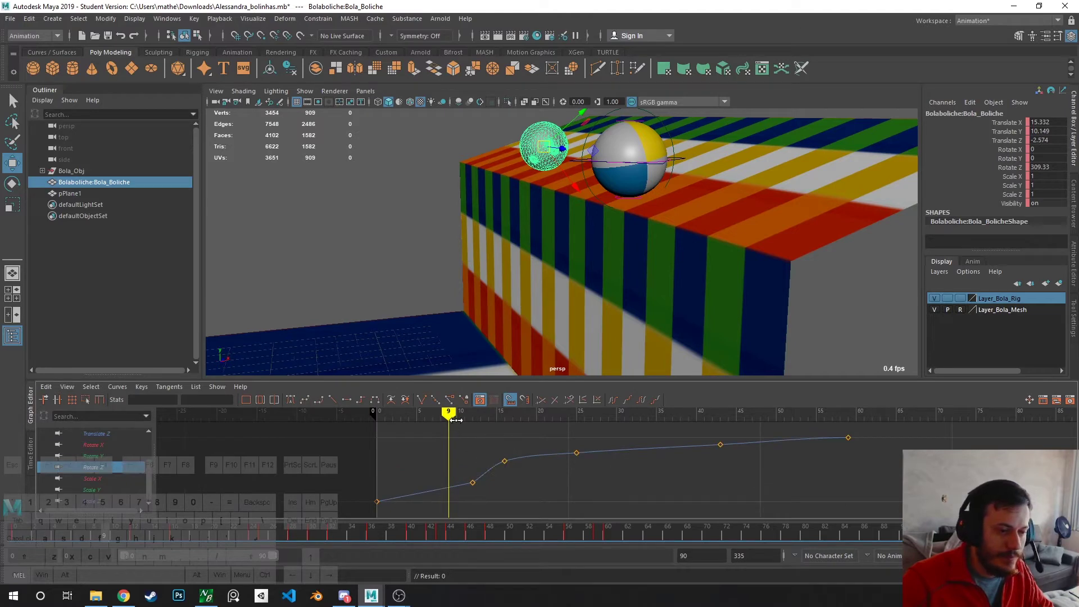
left_click_drag(448, 426, 497, 427)
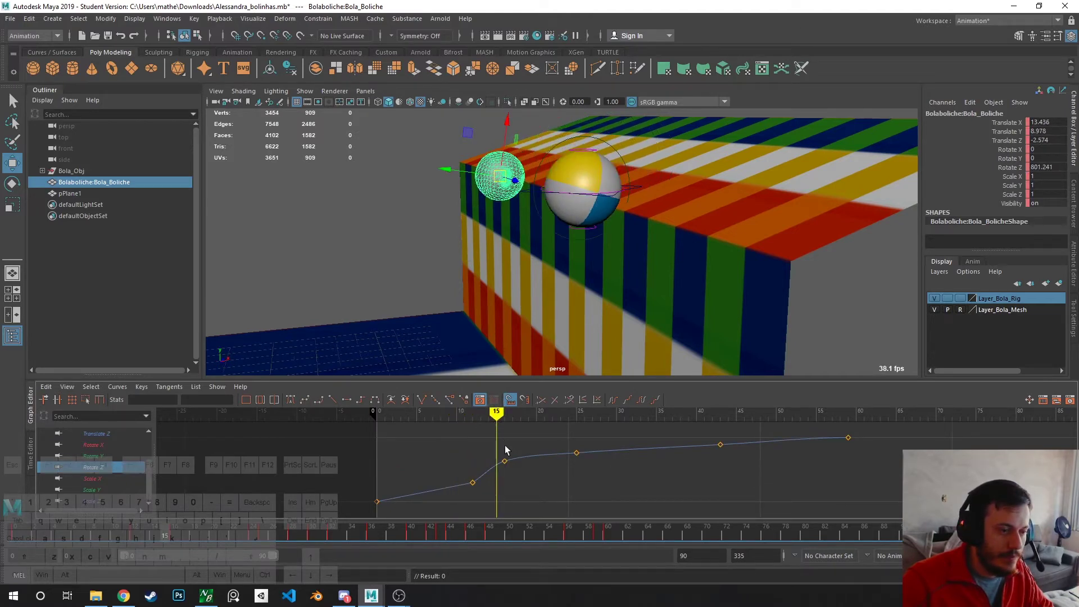
left_click(505, 461)
left_click_drag(505, 464, 504, 474)
- Play back the whole fall several times from a wider view to review the bowling ball's spin over the edge and landing
mouse_move(495, 413)
left_mouse_down()
mouse_move(478, 413)
mouse_move(881, 427)
mouse_move(360, 438)
left_mouse_up()
left_click_drag(393, 281, 443, 373, "alt")
left_click(436, 247)
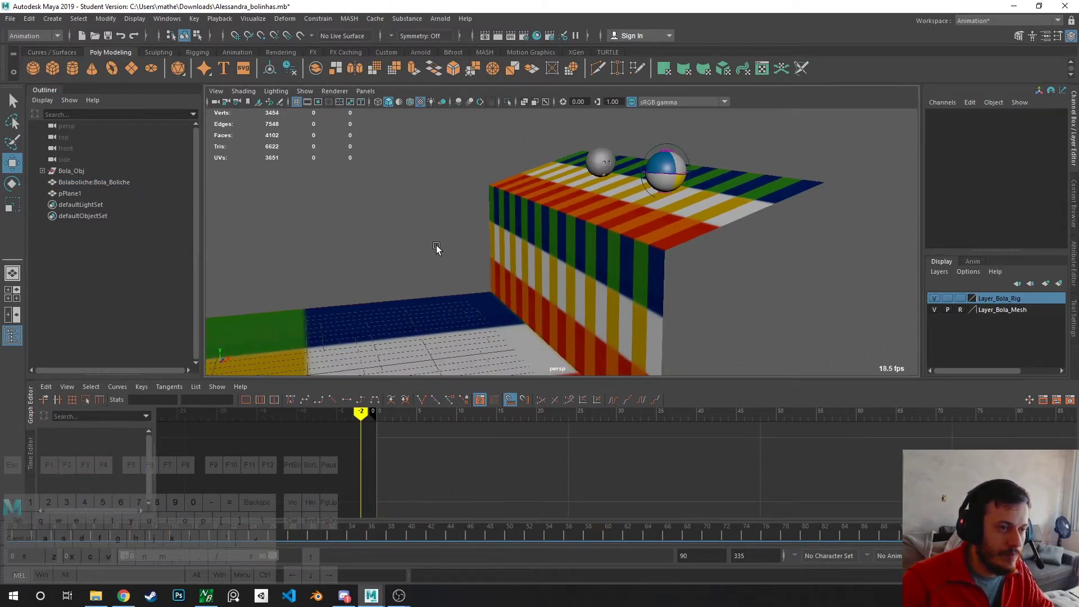
key("alt+v")
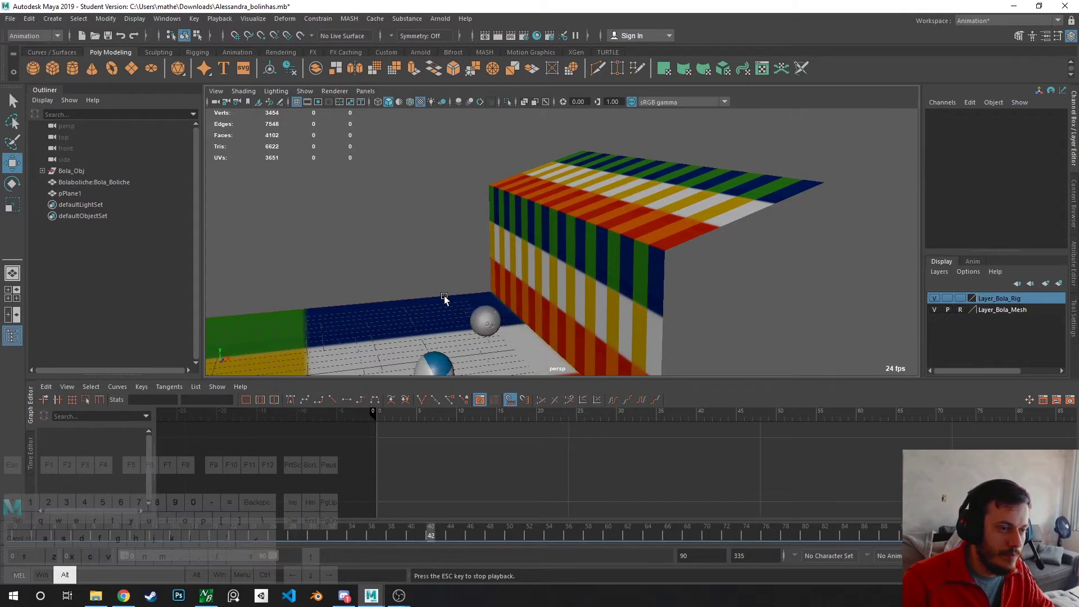
key("Escape")
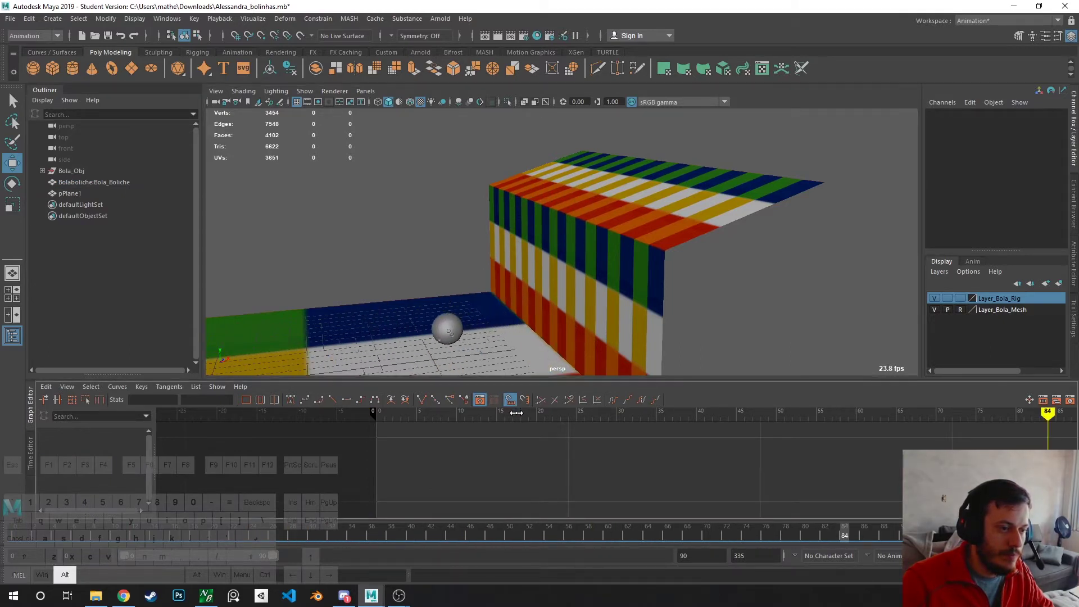
mouse_move(516, 413)
left_mouse_down()
mouse_move(414, 412)
mouse_move(840, 403)
mouse_move(357, 403)
mouse_move(509, 400)
mouse_move(337, 413)
left_mouse_up()
key("alt+v")
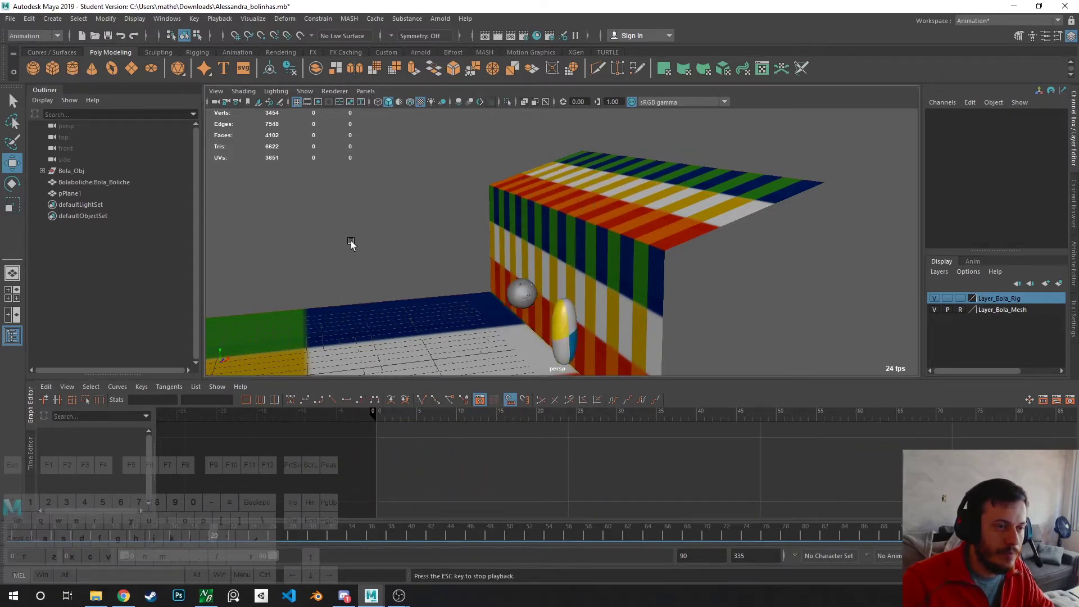
left_click_drag(351, 243, 515, 364, "alt")
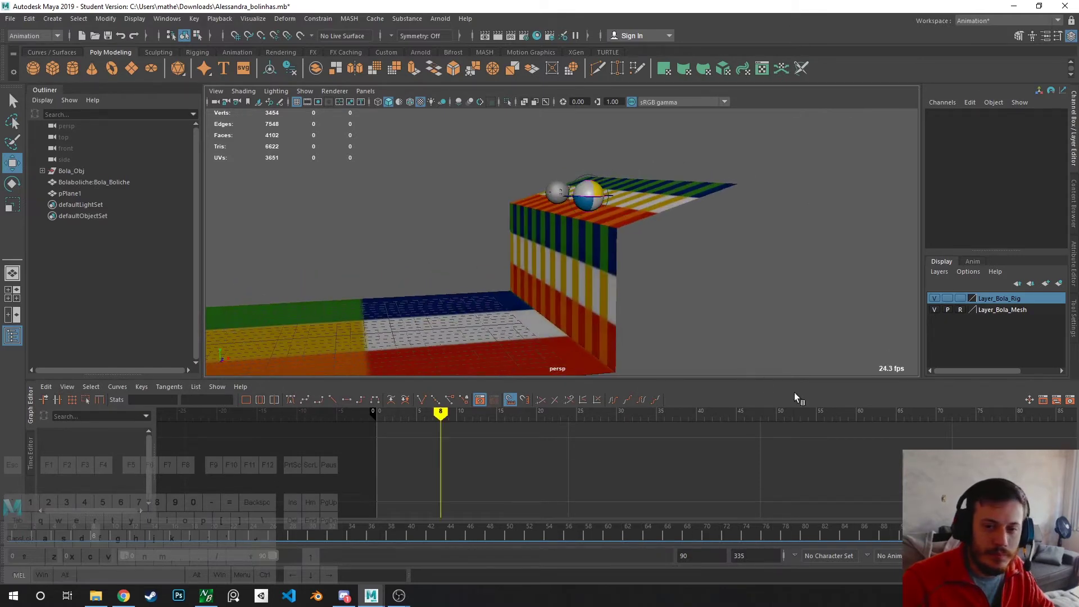
left_click_drag(396, 418, 374, 421)
key("alt+v")
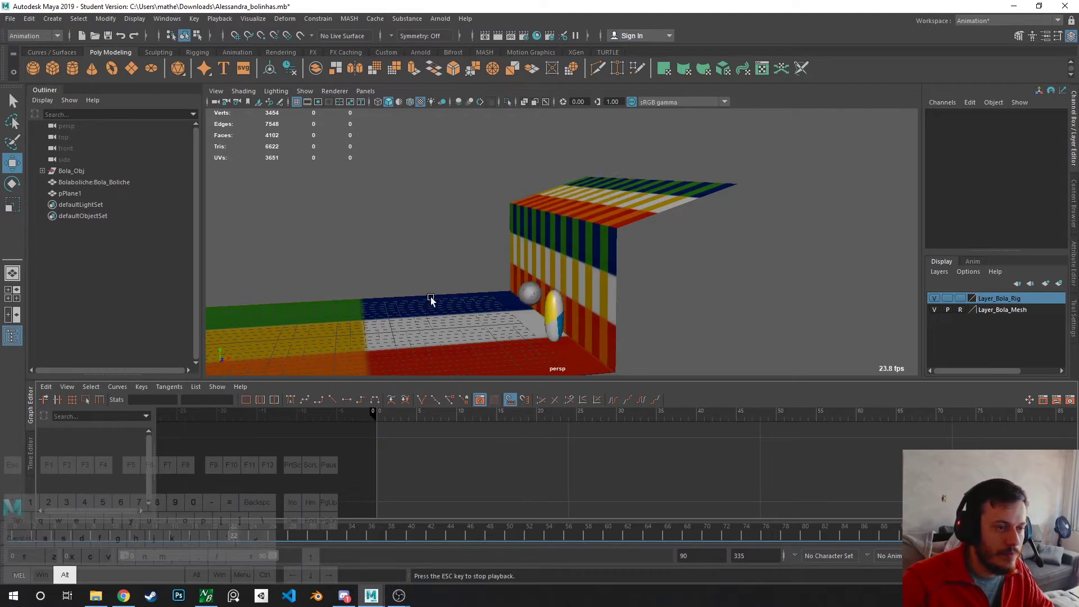
left_click_drag(855, 414, 380, 412)
- Select the beach ball's rotation control and examine both balls' motion from frame 0 to frame 90, including a front view at frame 5
left_click(628, 173)
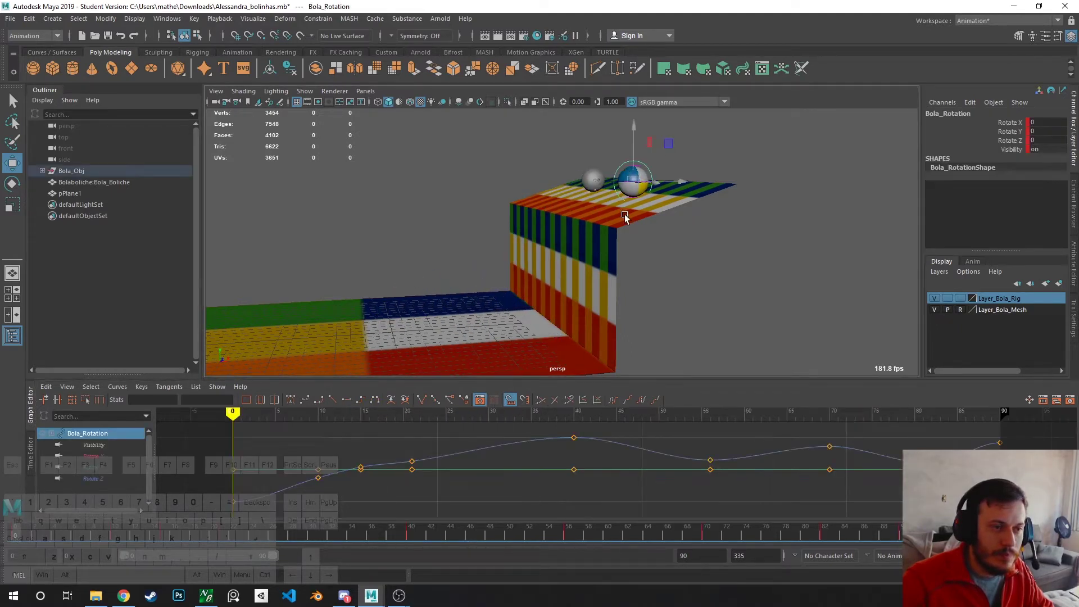
left_click_drag(560, 314, 580, 305, "alt")
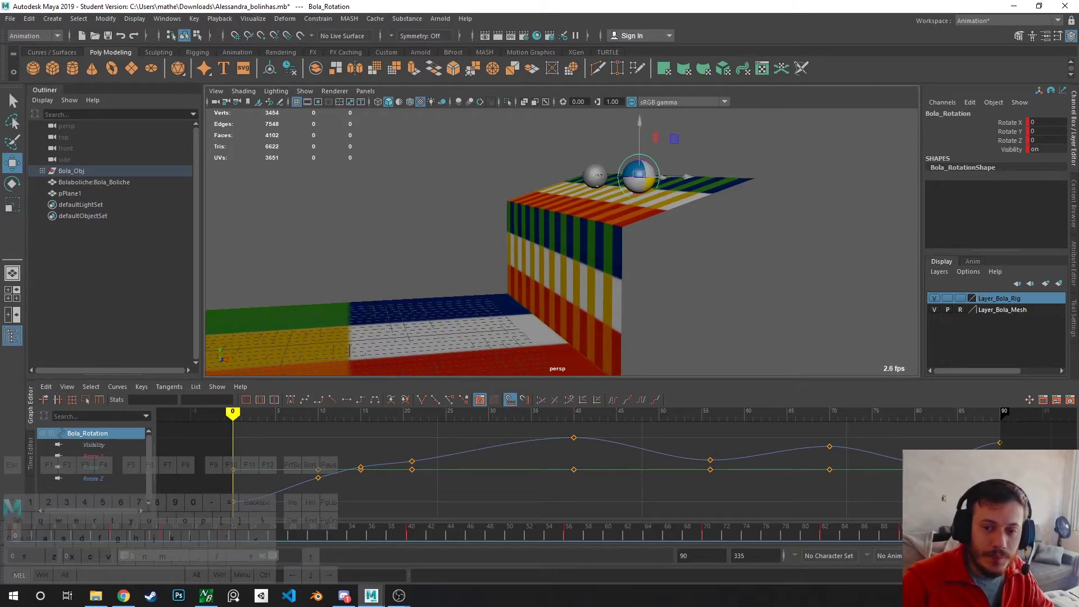
left_click_drag(708, 236, 699, 268, "alt")
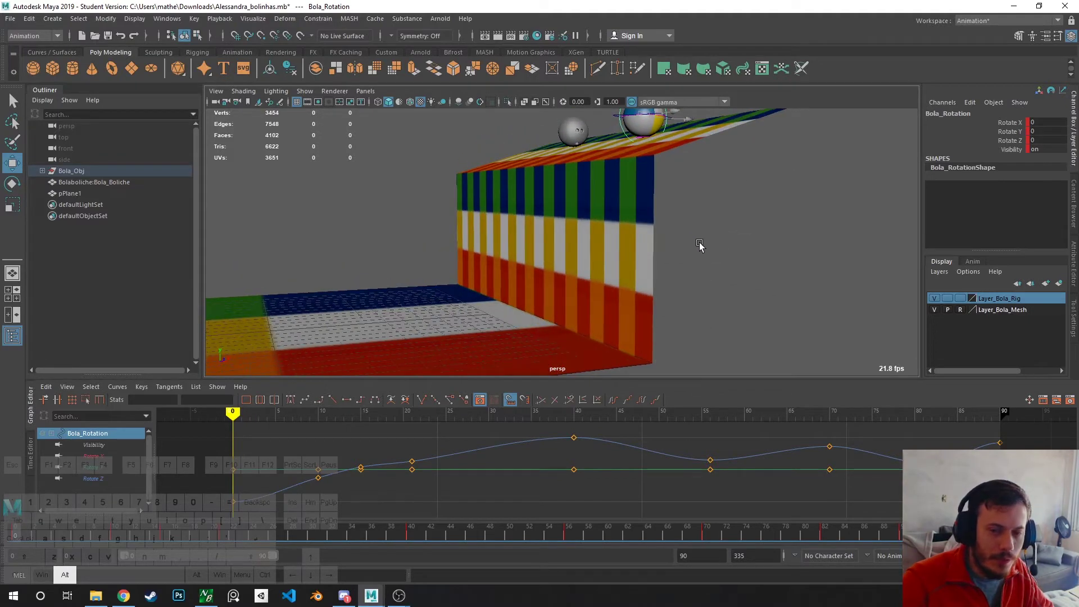
left_click_drag(327, 413, 677, 409)
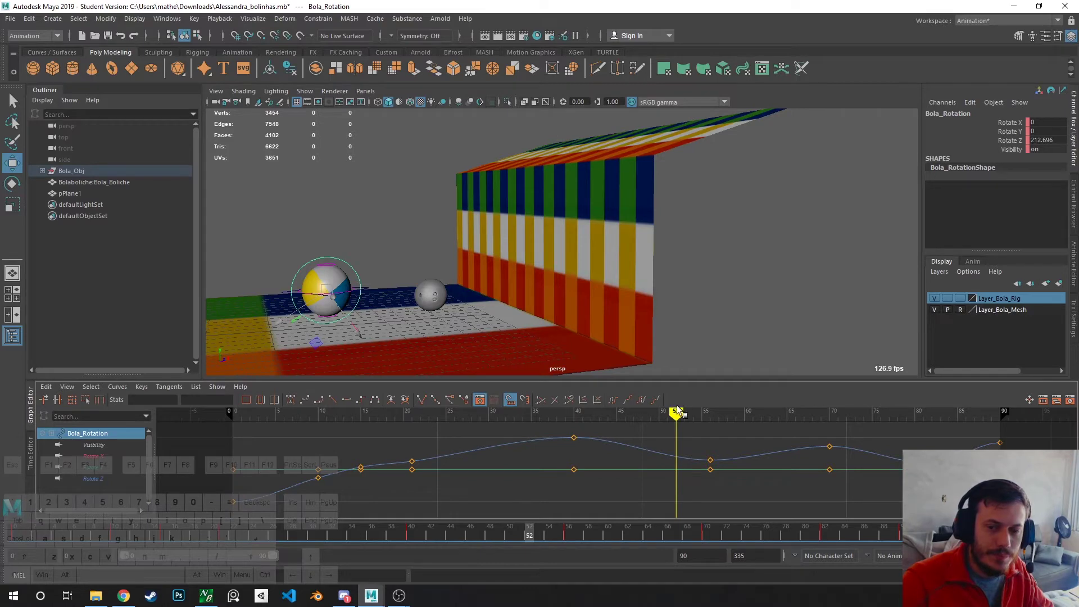
left_click_drag(677, 412, 991, 457)
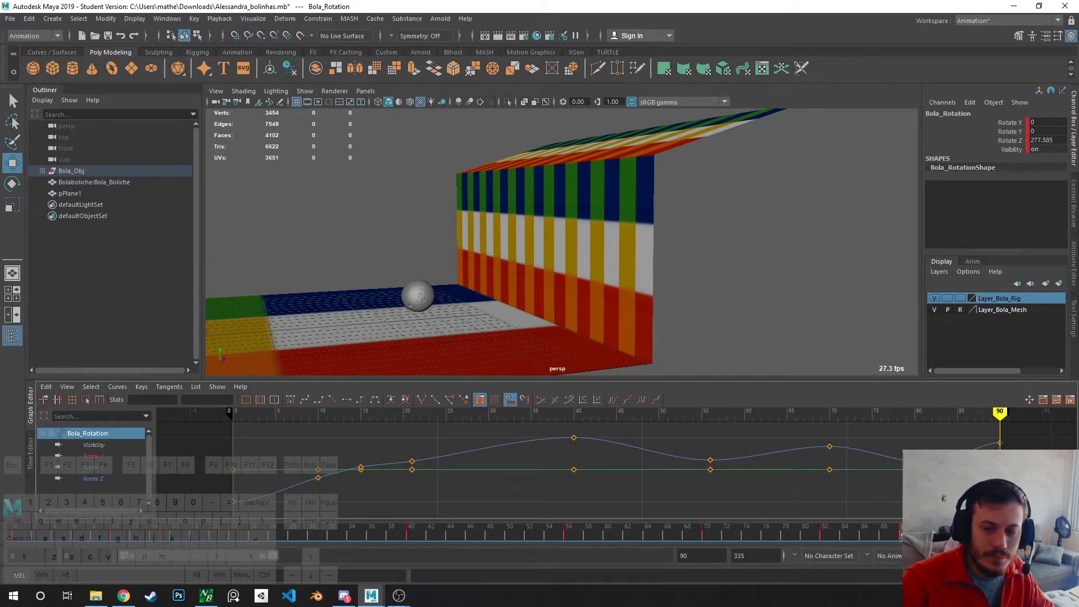
left_click_drag(1000, 456, 276, 481)
left_click_drag(438, 270, 498, 255, "alt")
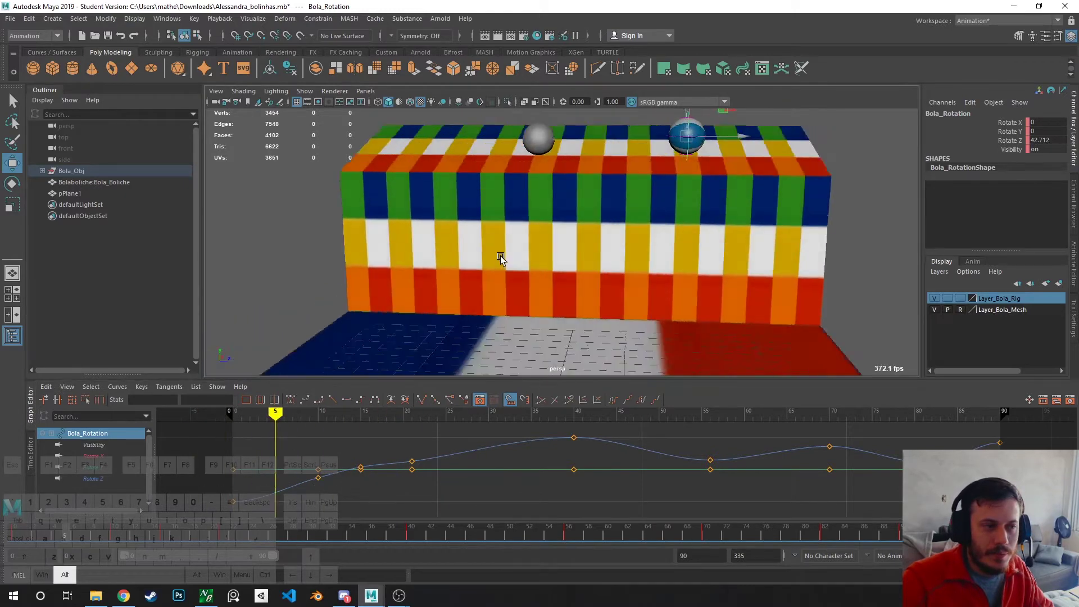
- Try rotating the bowling ball at frame 0 to Rotate X -69.379, Y -27.43 and Z -3.242
right_click_drag(498, 255, 570, 290, "alt")
left_click_drag(570, 290, 548, 243, "alt")
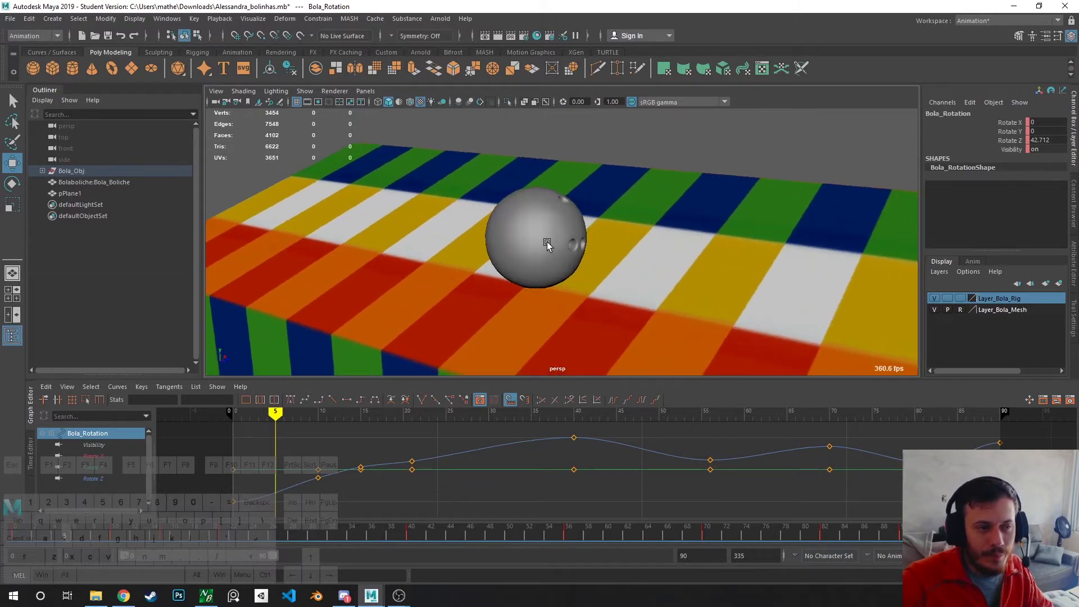
left_click(548, 243)
left_click_drag(281, 408, 236, 429)
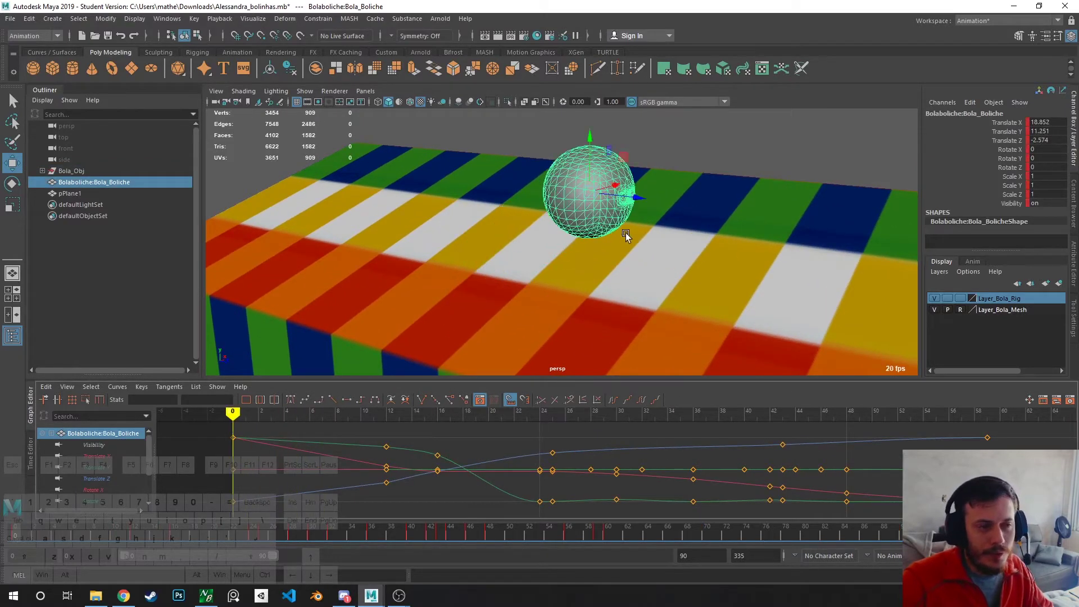
left_click_drag(621, 212, 640, 301, "alt")
key("e")
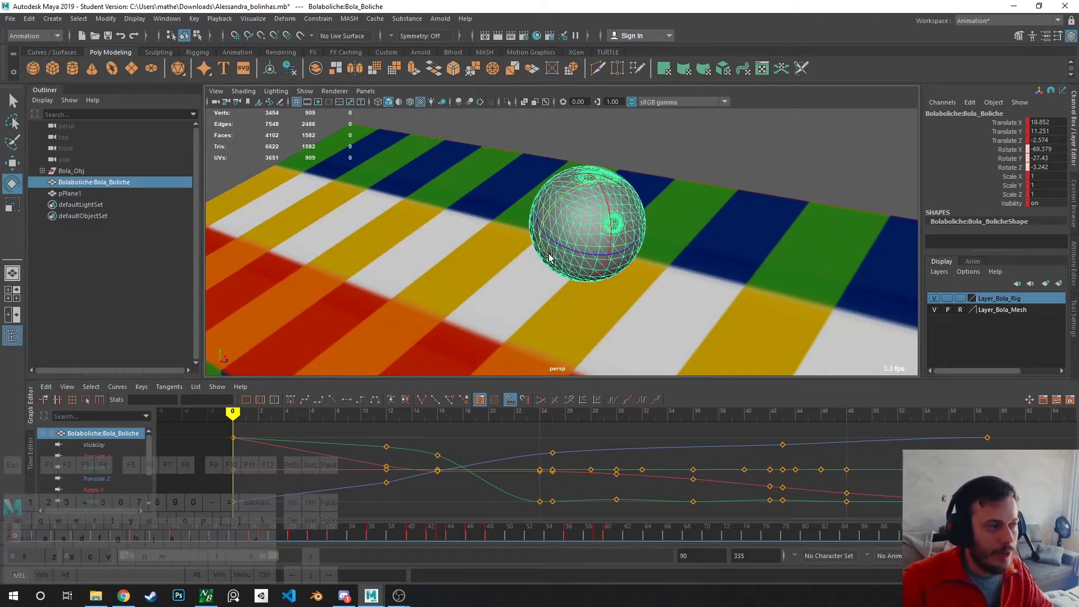
- Group the bowling ball and compare the group's transform values with the ball's own
key("ctrl+g")
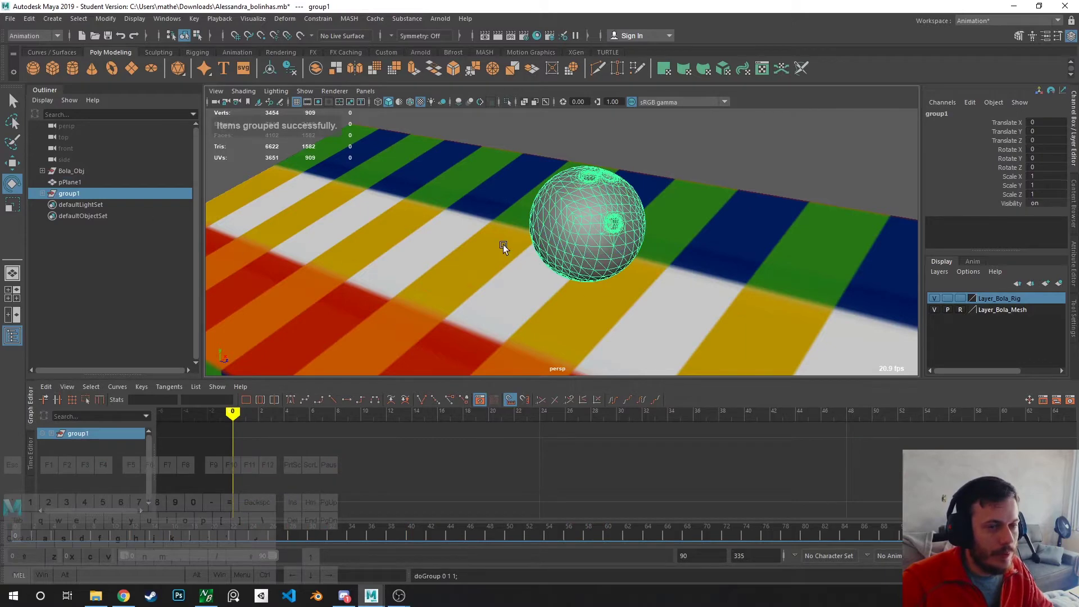
key("w")
left_click_drag(503, 245, 577, 221, "alt")
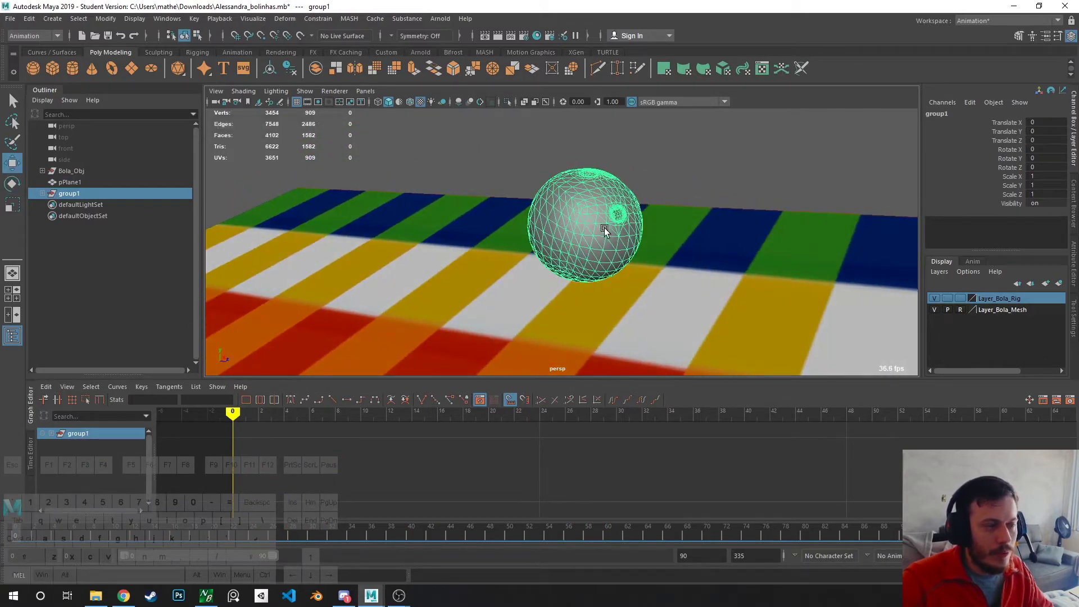
key("f")
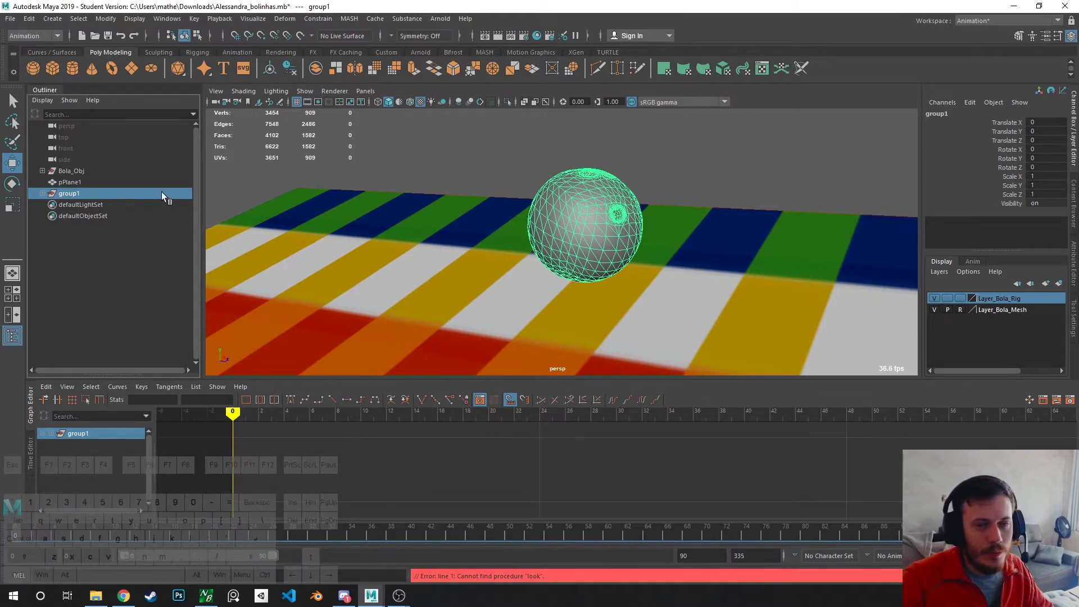
left_click_drag(618, 213, 585, 222, "alt")
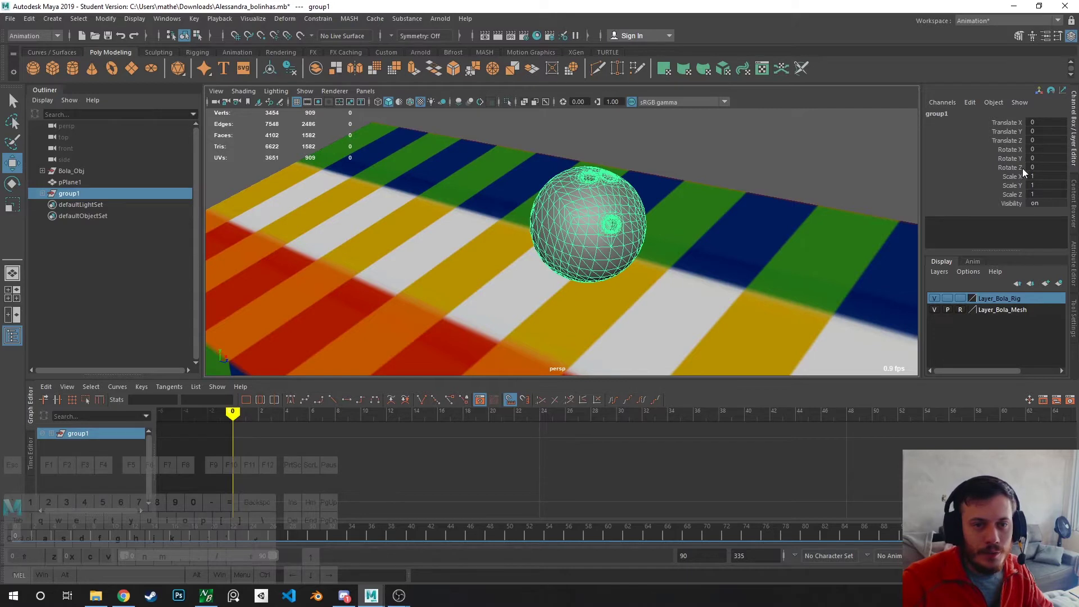
left_click(576, 240)
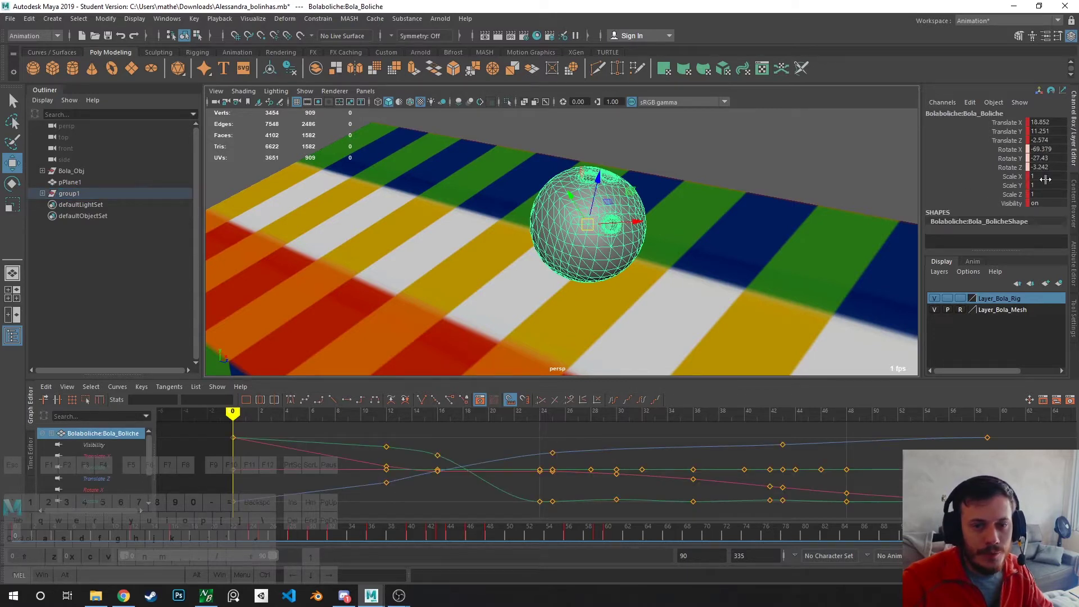
left_click(85, 194)
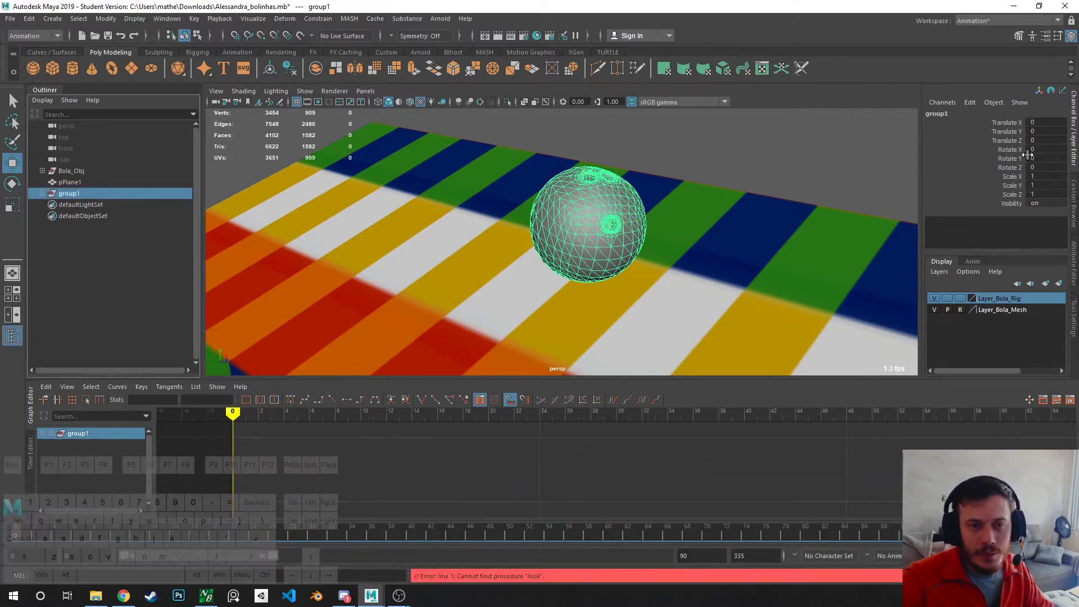
left_click_drag(828, 204, 638, 137, "alt")
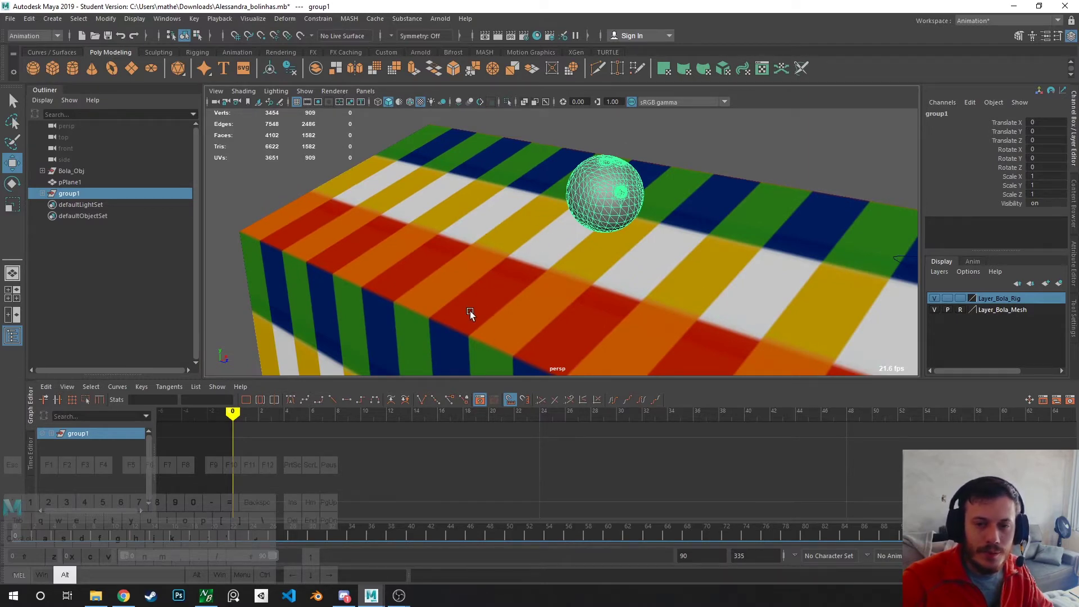
left_click_drag(530, 293, 611, 221, "alt")
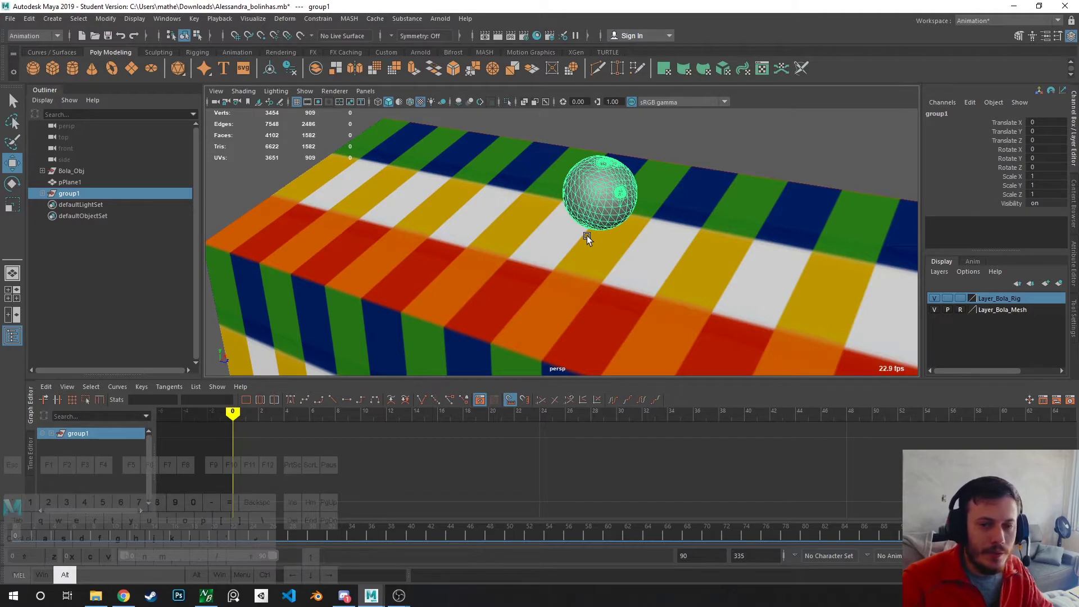
left_click_drag(587, 235, 581, 232, "alt")
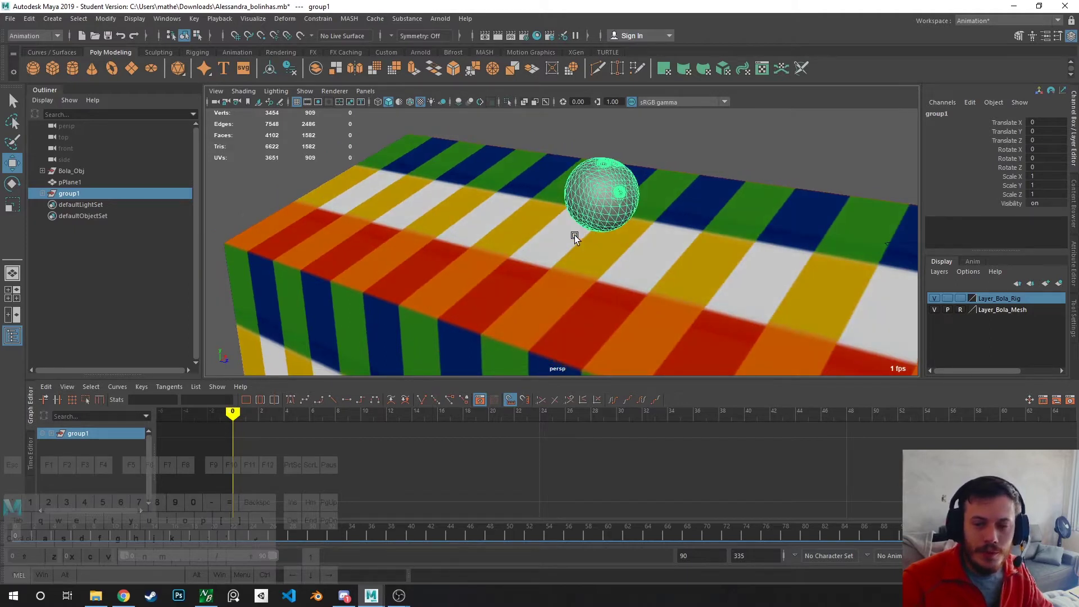
mouse_move(574, 238)
left_mouse_down("alt")
mouse_move(641, 266)
mouse_move(575, 226)
left_mouse_up("alt")
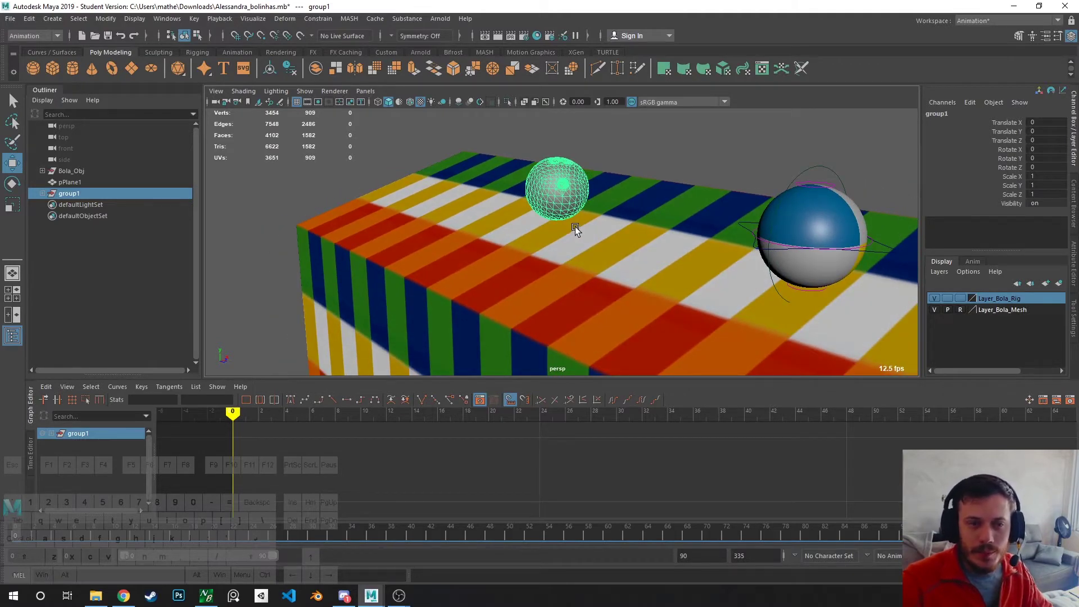
mouse_move(575, 227)
left_mouse_down("alt")
mouse_move(614, 293)
mouse_move(614, 253)
mouse_move(642, 258)
mouse_move(620, 203)
mouse_move(571, 238)
left_mouse_up("alt")
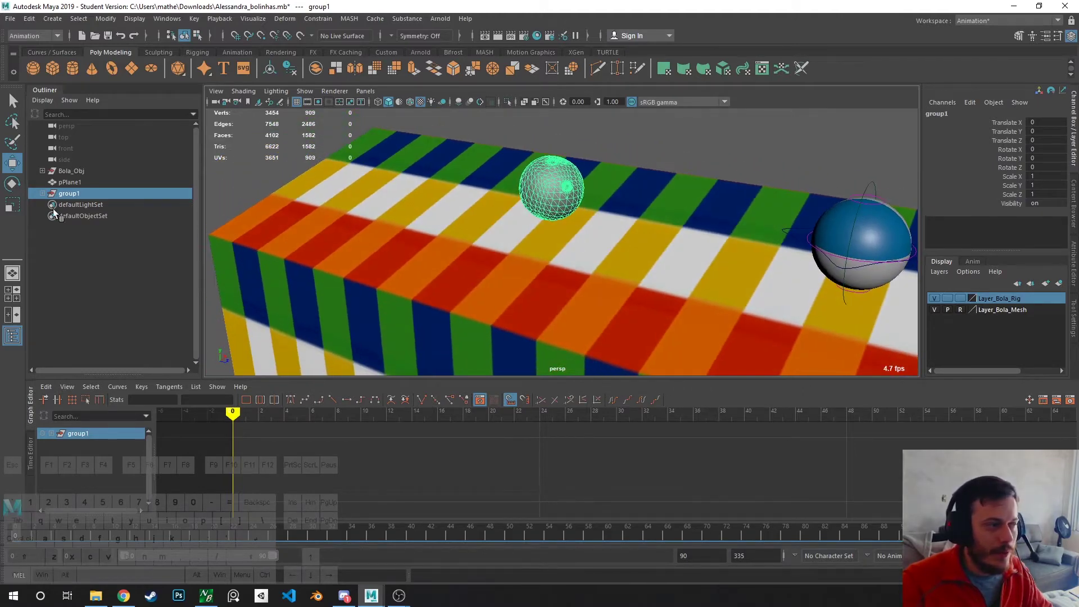
- Expand the bowling ball's group, then undo the grouping and the ball's test rotation
left_click(42, 193)
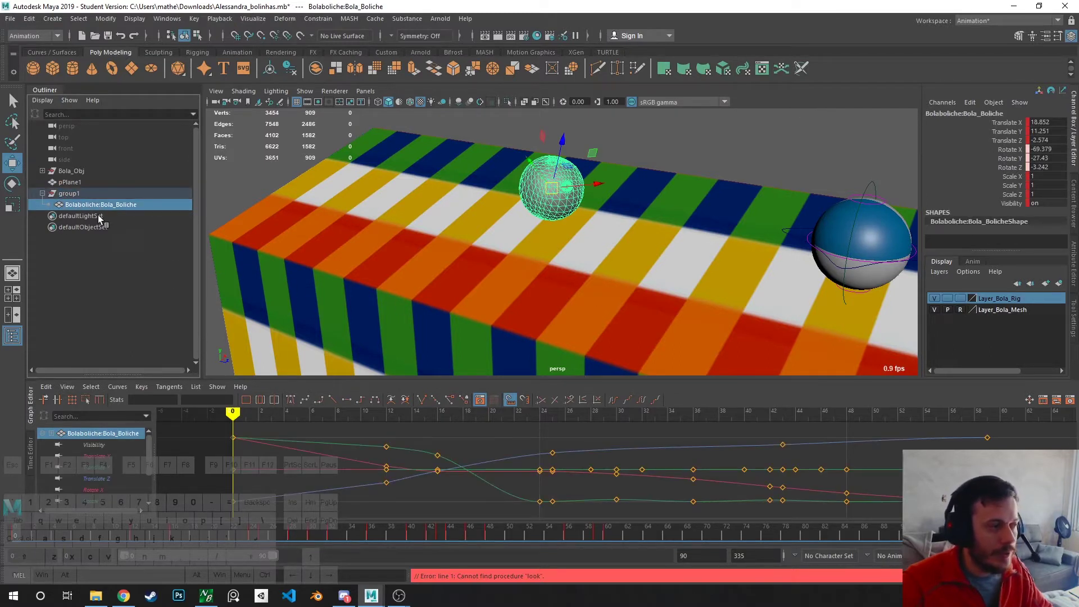
key("ctrl+z")
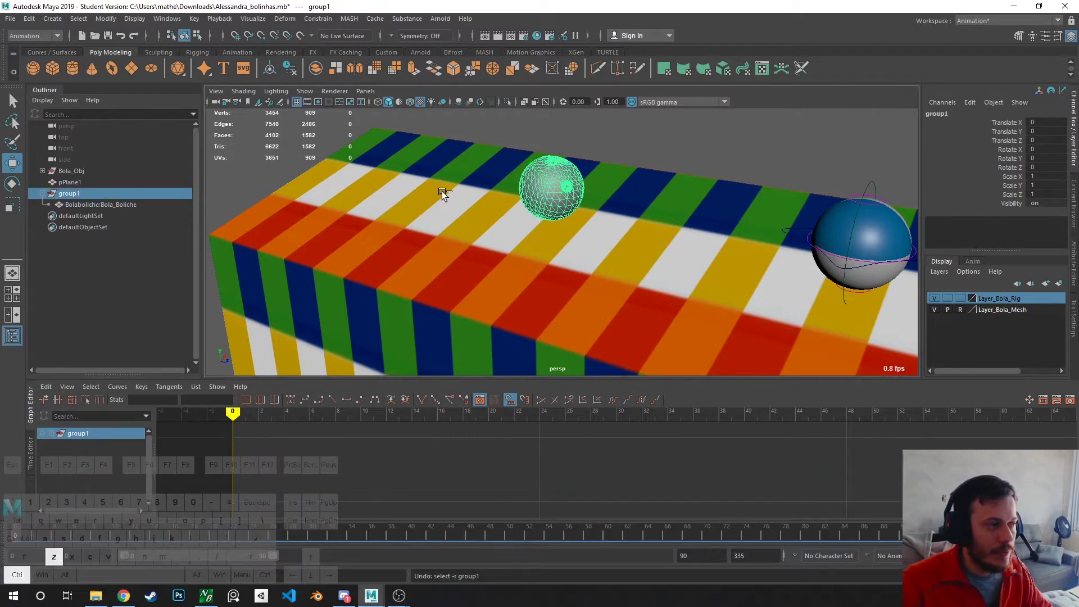
key("ctrl+z")
key("ctrl+z")
key("ctrl+z")
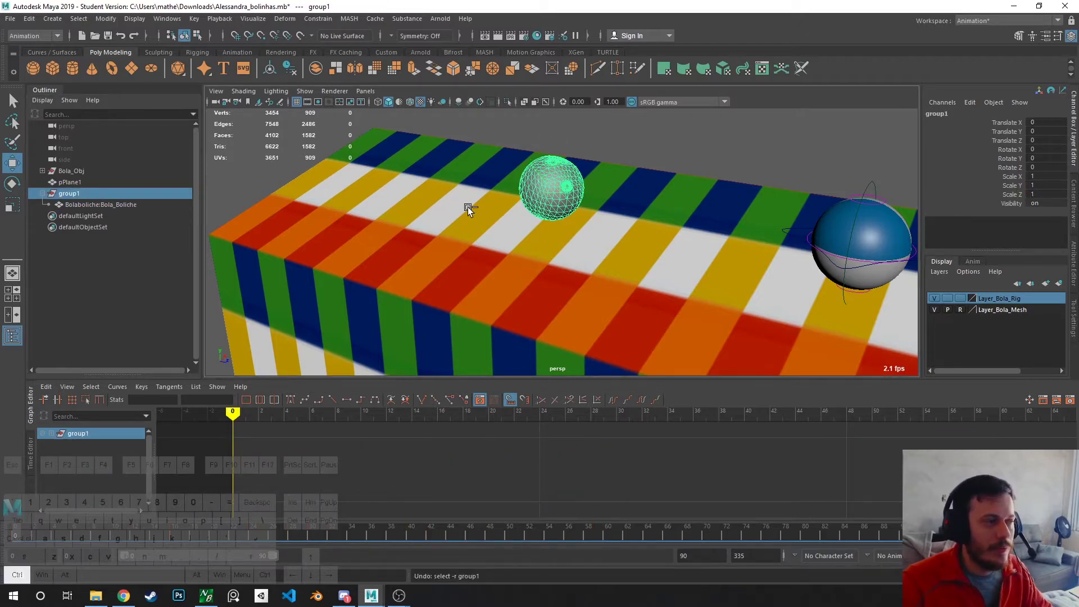
- Scrub both balls' motion across the ramp, clear the selection and return to frame 0
left_click_drag(475, 214, 581, 218, "alt")
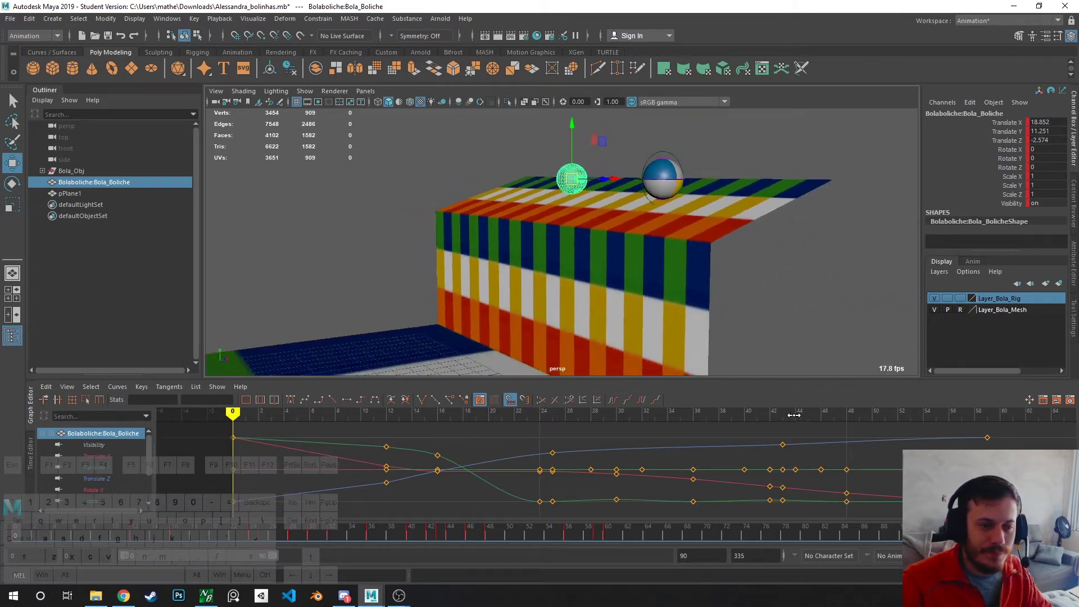
left_click_drag(801, 415, 258, 415)
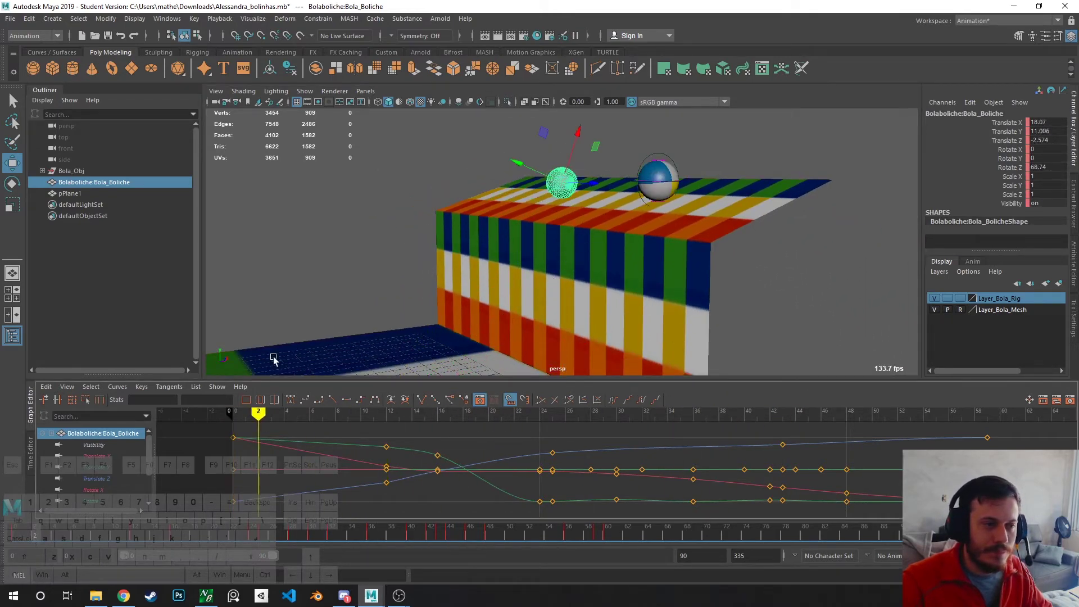
left_click(463, 346)
left_click(232, 414)
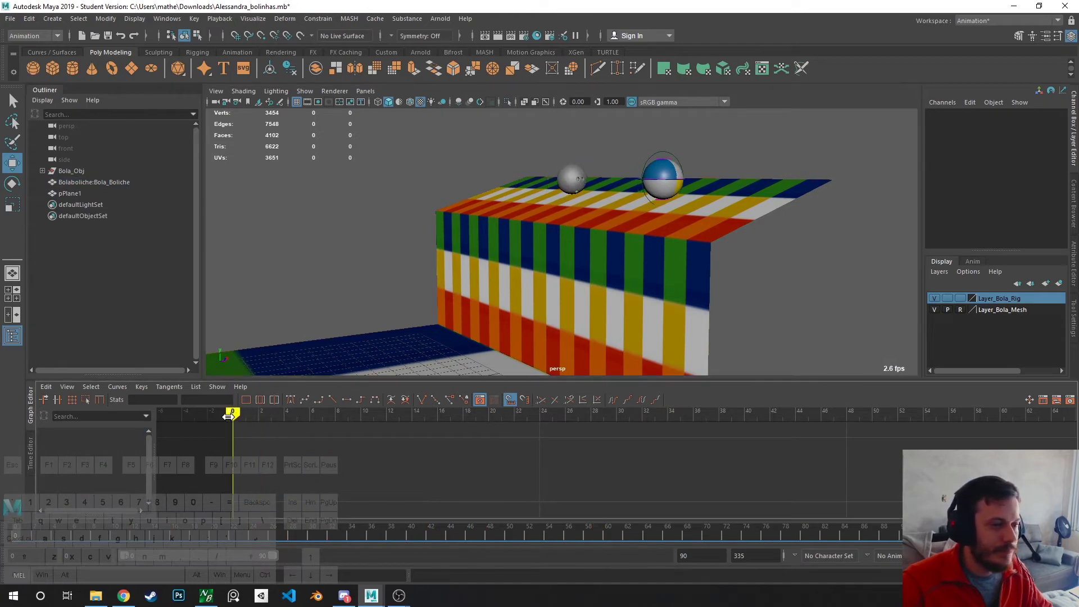
mouse_move(494, 270)
left_mouse_down("alt")
mouse_move(535, 246)
mouse_move(524, 252)
left_mouse_up("alt")
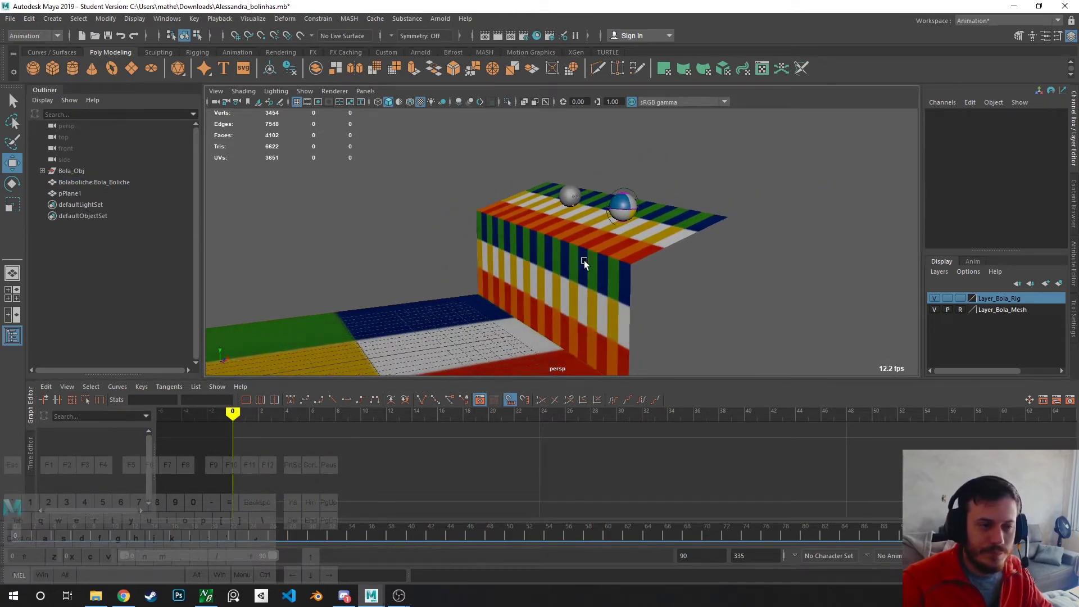
- Examine the beach ball's squash and stretch up close around its first floor impact, from frame 24 to frame 26
mouse_move(403, 415)
left_mouse_down()
mouse_move(577, 415)
mouse_move(565, 415)
left_mouse_up()
mouse_move(539, 280)
left_mouse_down("alt")
mouse_move(541, 272)
mouse_move(507, 264)
left_mouse_up("alt")
right_click_drag(507, 264, 567, 326, "alt")
mouse_move(566, 416)
left_mouse_down()
mouse_move(503, 415)
mouse_move(530, 412)
left_mouse_up()
left_click_drag(569, 293, 579, 284, "alt")
left_click(539, 413)
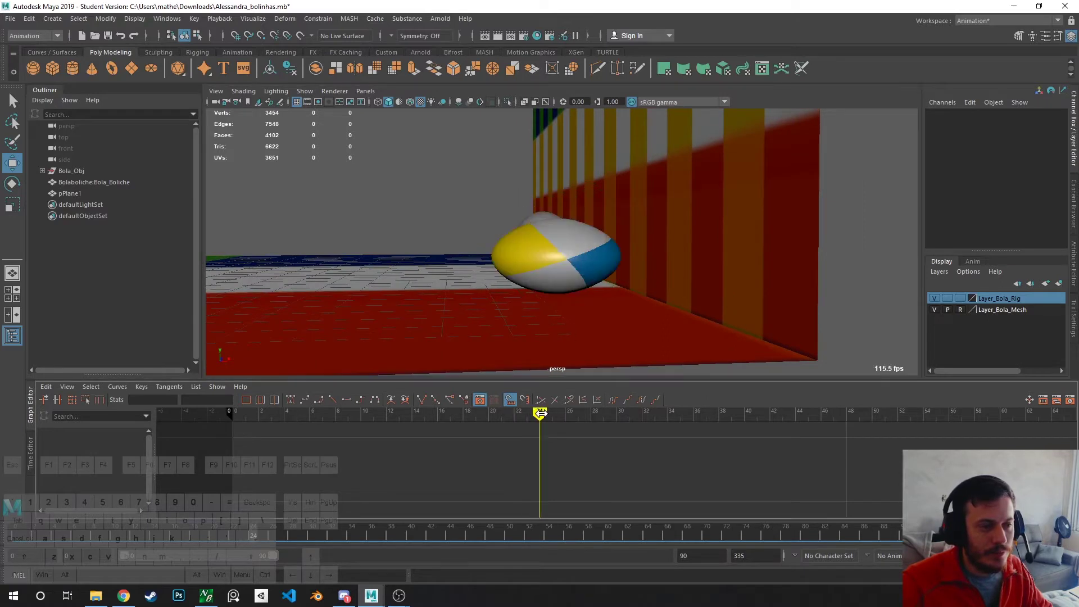
left_click_drag(534, 337, 548, 345, "alt")
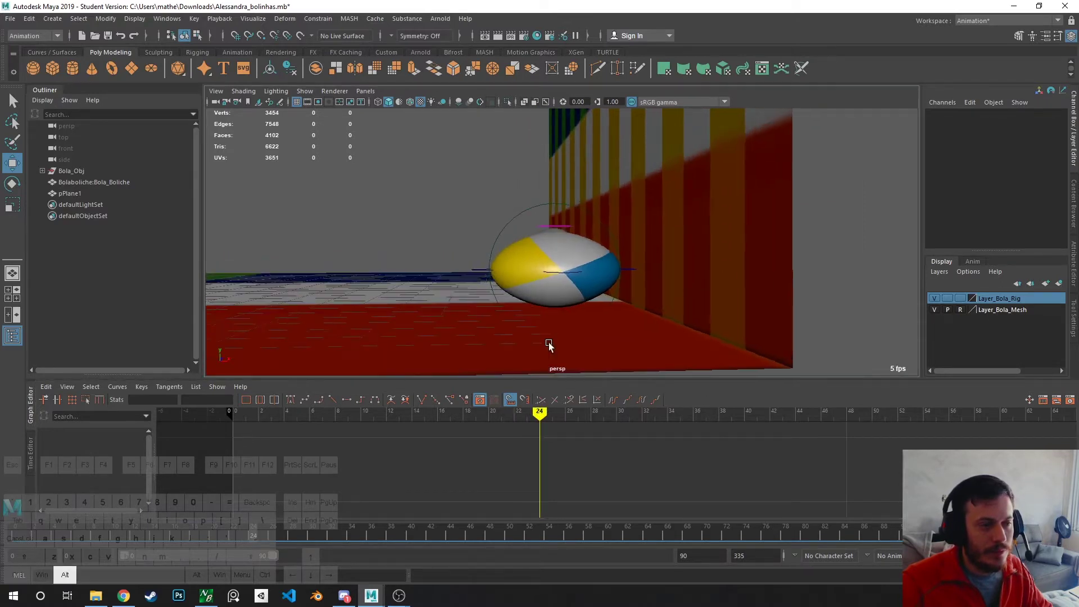
mouse_move(538, 417)
left_mouse_down()
mouse_move(590, 417)
mouse_move(528, 419)
mouse_move(571, 431)
left_mouse_up()
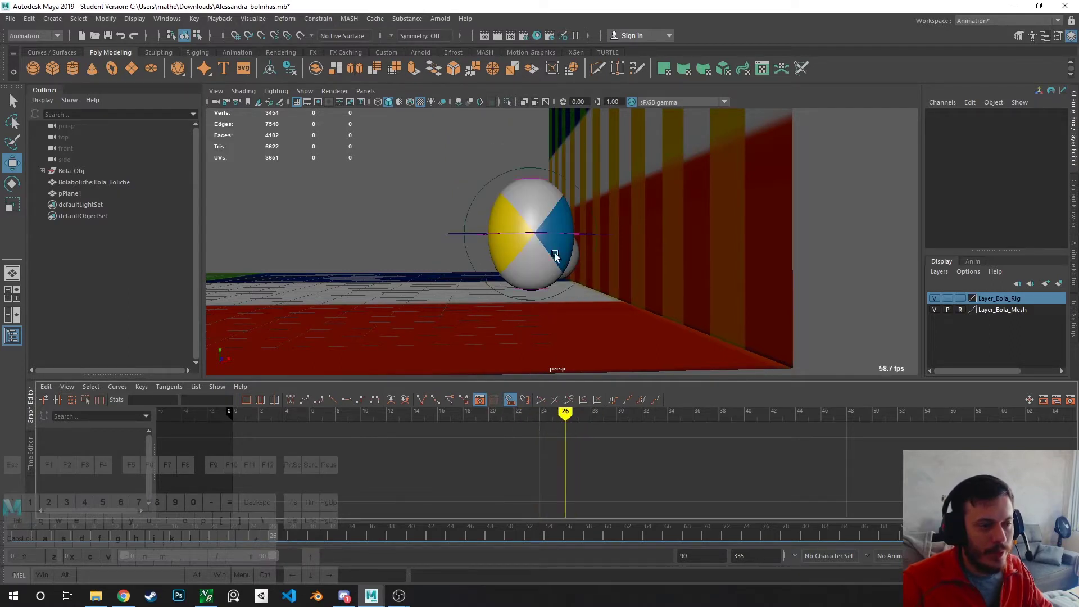
- Tilt the beach ball's stretch control at frame 26 to Rotate Z 6.78 with Scale Y 1.144, and key it
left_click(544, 183)
left_click_drag(544, 183, 563, 247, "alt")
key("e")
left_click_drag(525, 206, 513, 187)
key("r")
right_click_drag(523, 181, 537, 235, "alt")
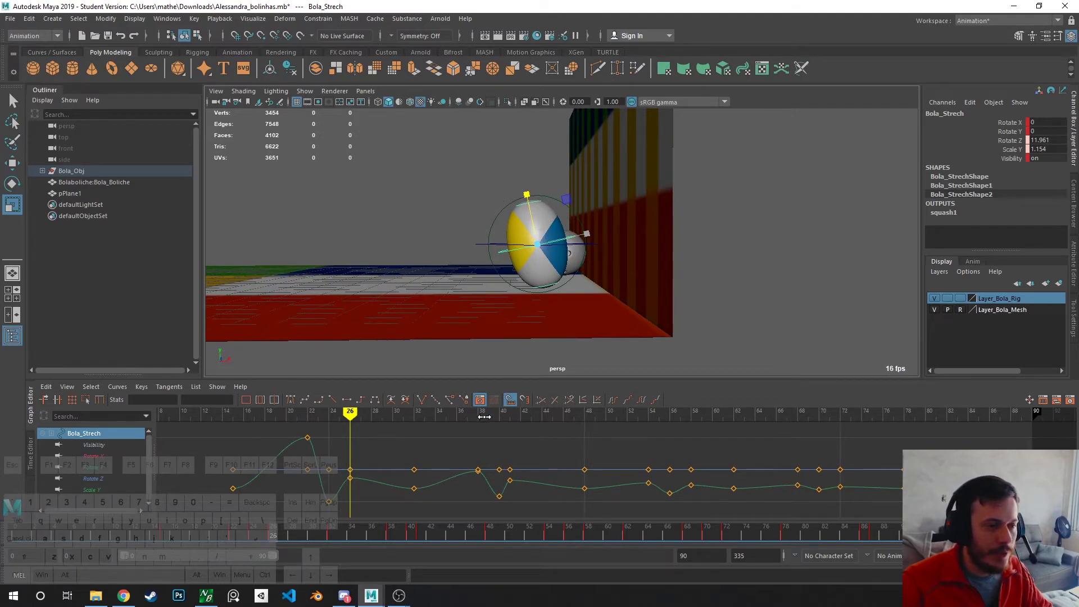
left_click_drag(352, 408, 348, 430)
mouse_move(549, 238)
right_mouse_down("alt")
mouse_move(549, 221)
mouse_move(545, 254)
right_mouse_up("alt")
key("e")
left_click_drag(571, 253, 603, 285)
key("r")
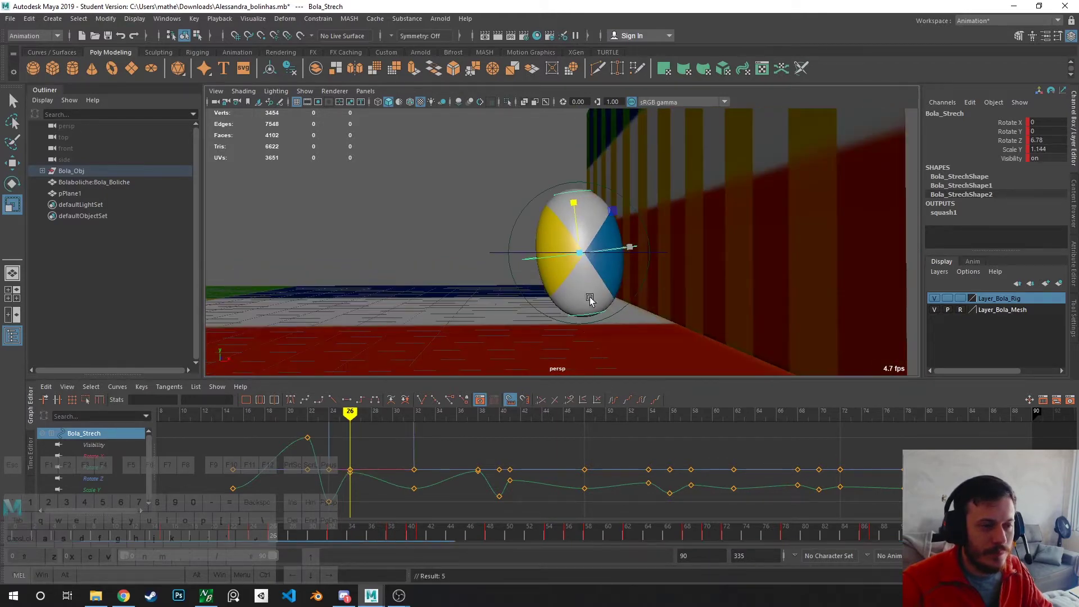
- Tilt the beach ball's stretch control in the opposite direction on Rotate Z at frame 38 and key it
mouse_move(350, 413)
left_mouse_down()
mouse_move(287, 413)
mouse_move(478, 413)
left_mouse_up()
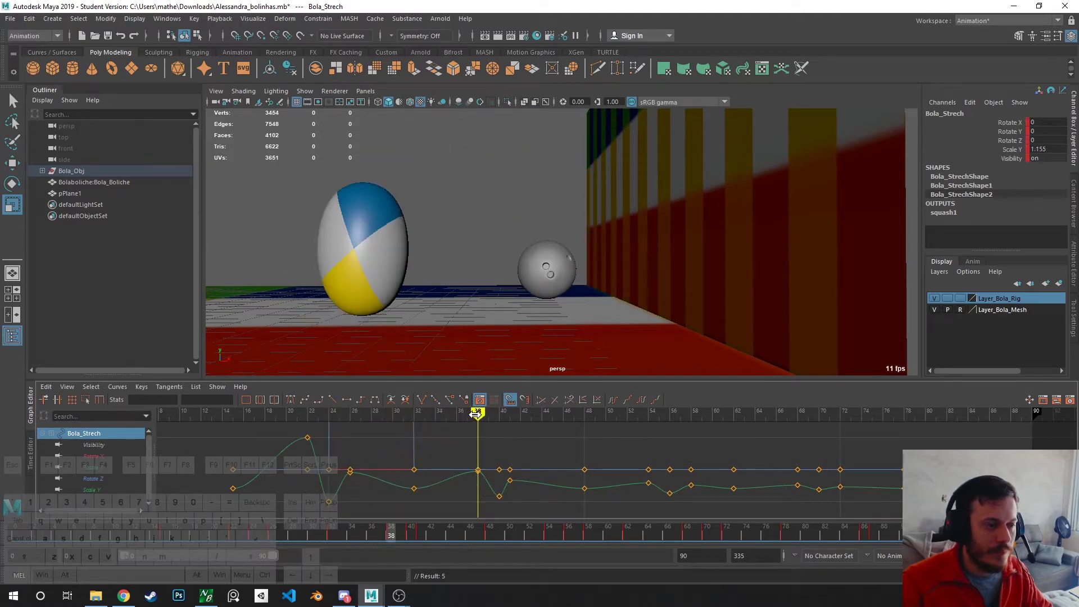
left_click_drag(438, 275, 513, 290, "alt")
key("e")
- Raise the beach ball's position control to Translate Y 0.359 at frame 23, undoing the key set on it
mouse_move(476, 418)
left_mouse_down()
mouse_move(330, 412)
mouse_move(489, 412)
mouse_move(327, 411)
mouse_move(283, 399)
mouse_move(285, 412)
mouse_move(315, 414)
left_mouse_up()
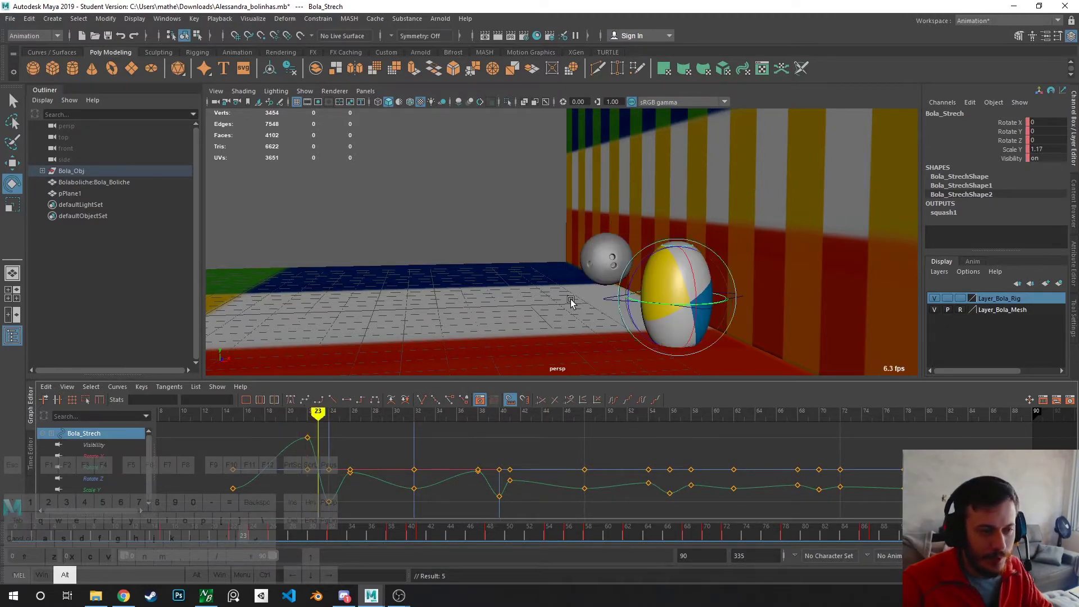
left_click_drag(569, 299, 517, 245, "alt")
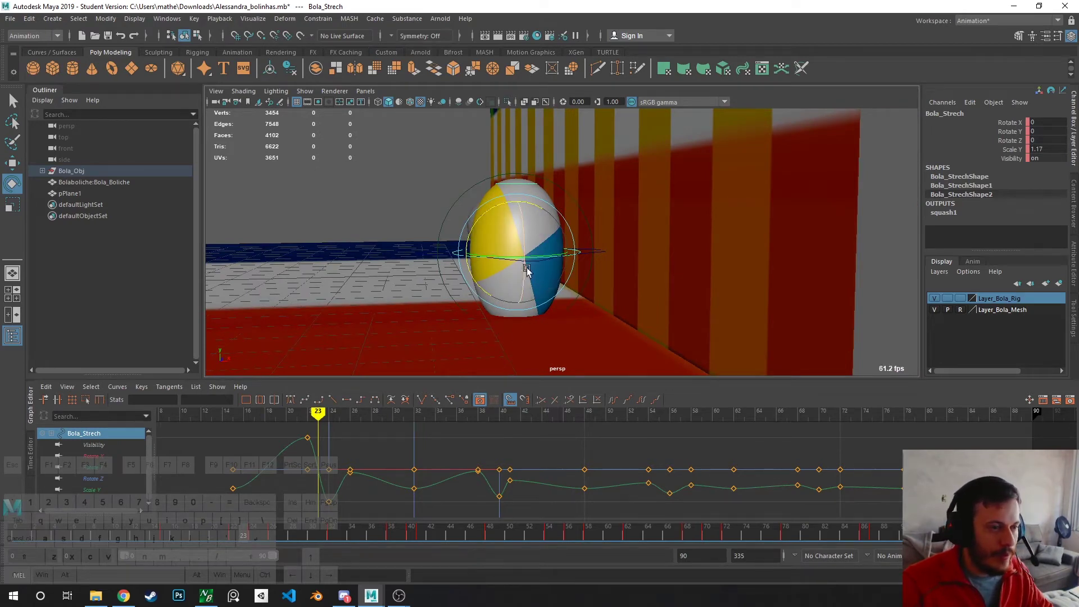
key("w")
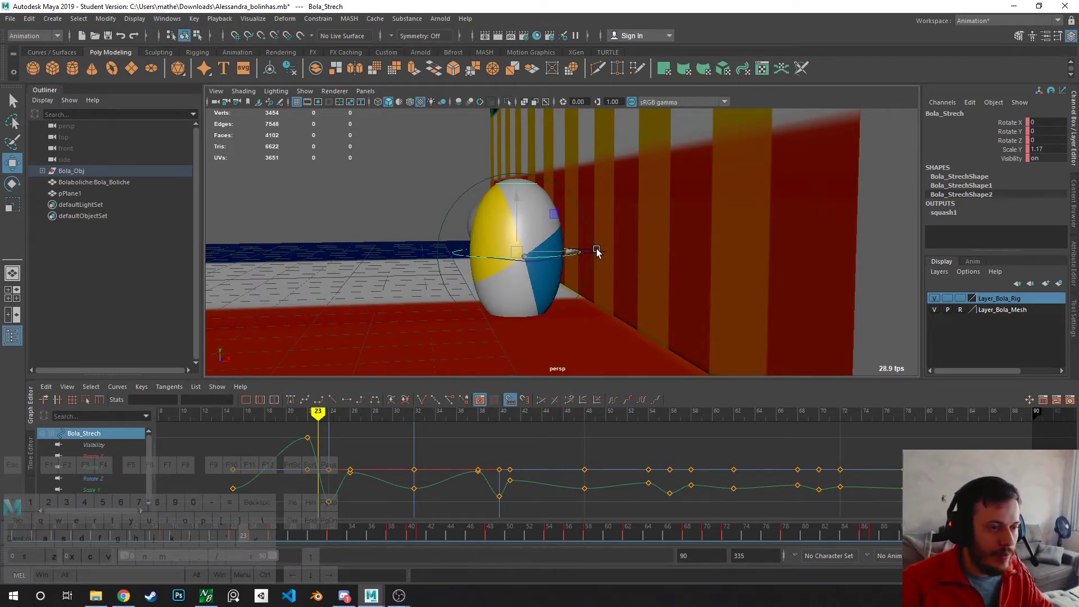
left_click(590, 274)
left_click_drag(521, 194, 514, 185)
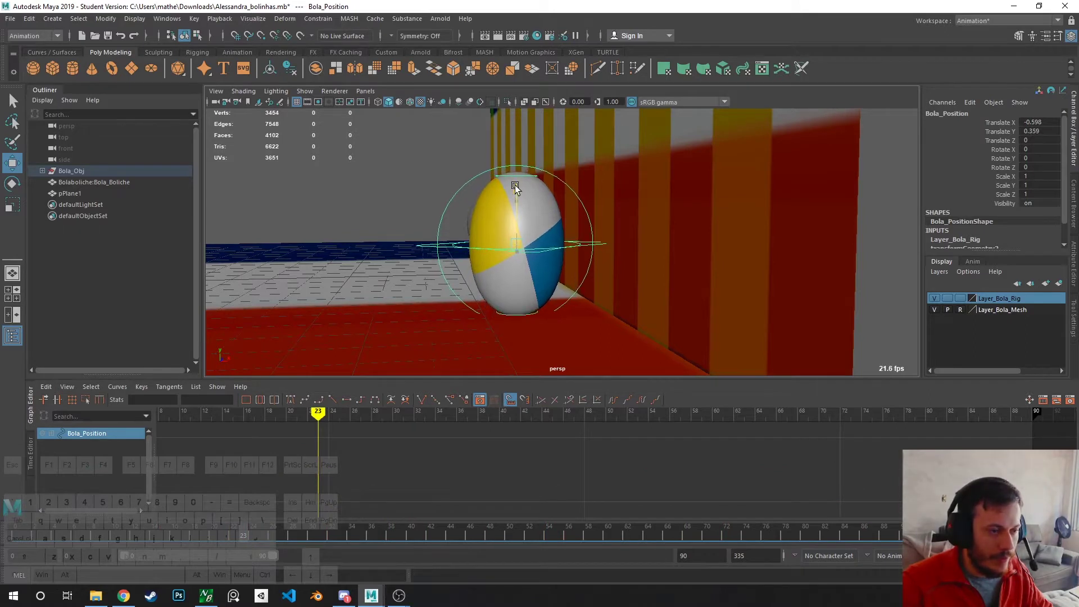
key("s")
mouse_move(318, 413)
left_mouse_down()
mouse_move(341, 412)
mouse_move(318, 412)
left_mouse_up()
key("ctrl+z")
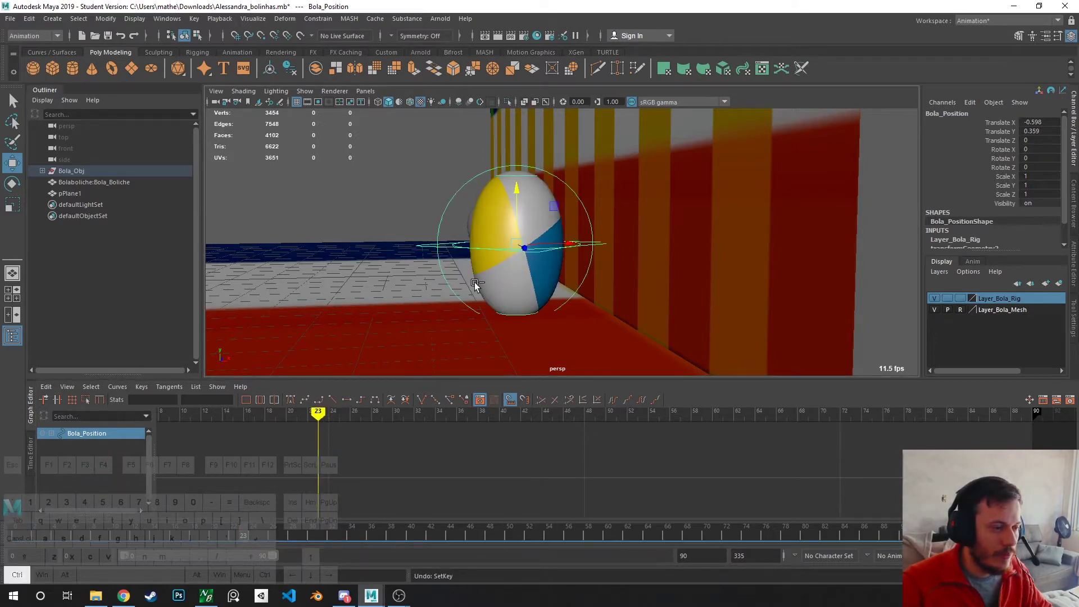
- Compare the beach ball's stretch and position controls at frame 23, selecting each in turn
left_click(456, 248)
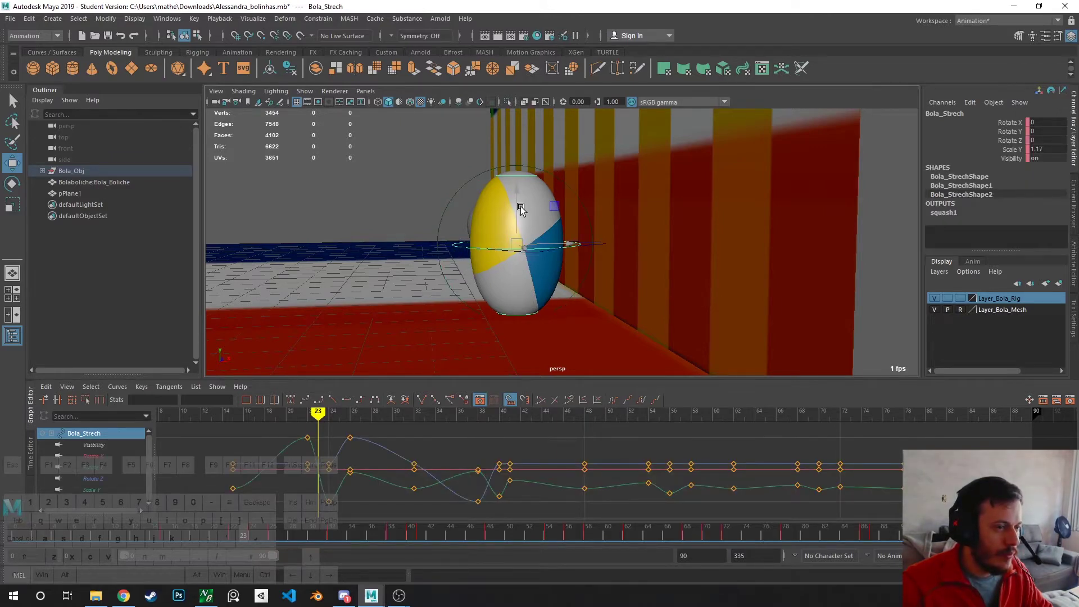
left_click(462, 250)
left_click(524, 258)
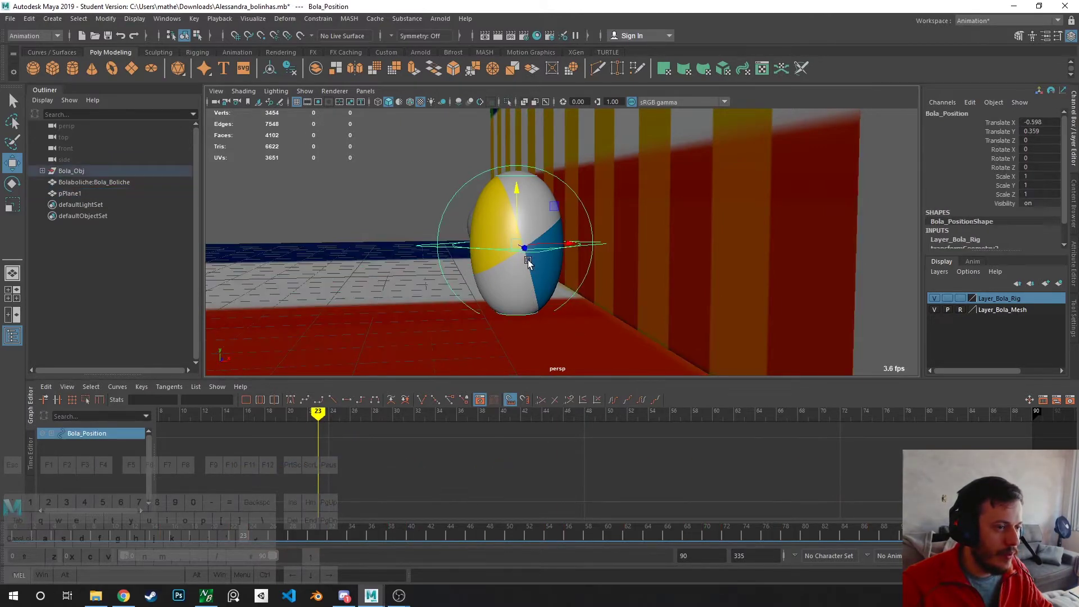
left_click_drag(517, 260, 541, 305, "alt")
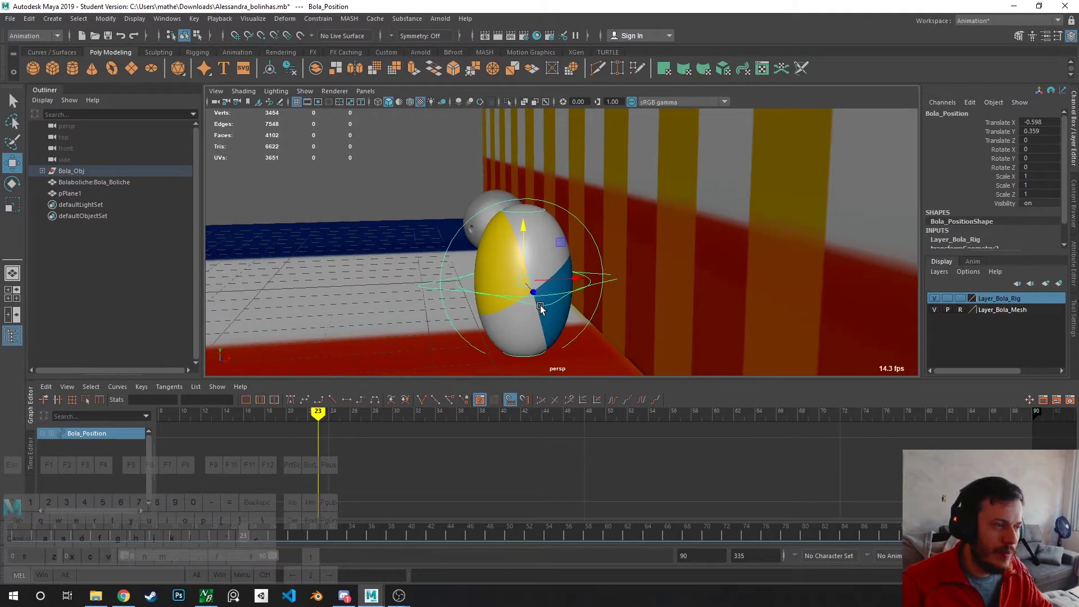
- Examine the beach ball's hierarchy under Bola_Obj, selecting the rig group, the position, stretch and rotation controls, and the mesh nodes
left_click(42, 171)
left_click(78, 183)
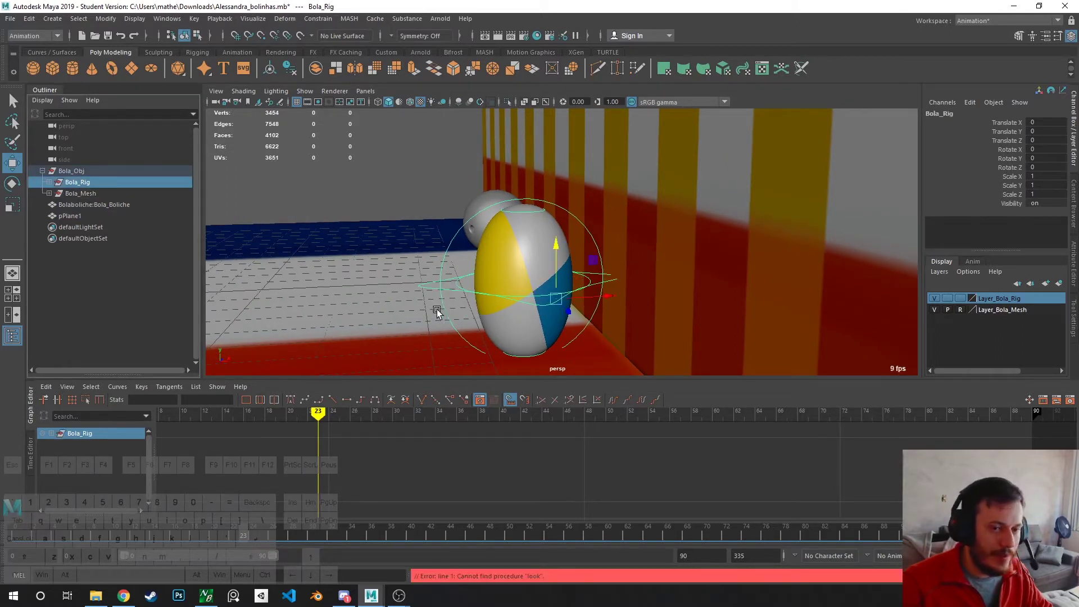
left_click(50, 182)
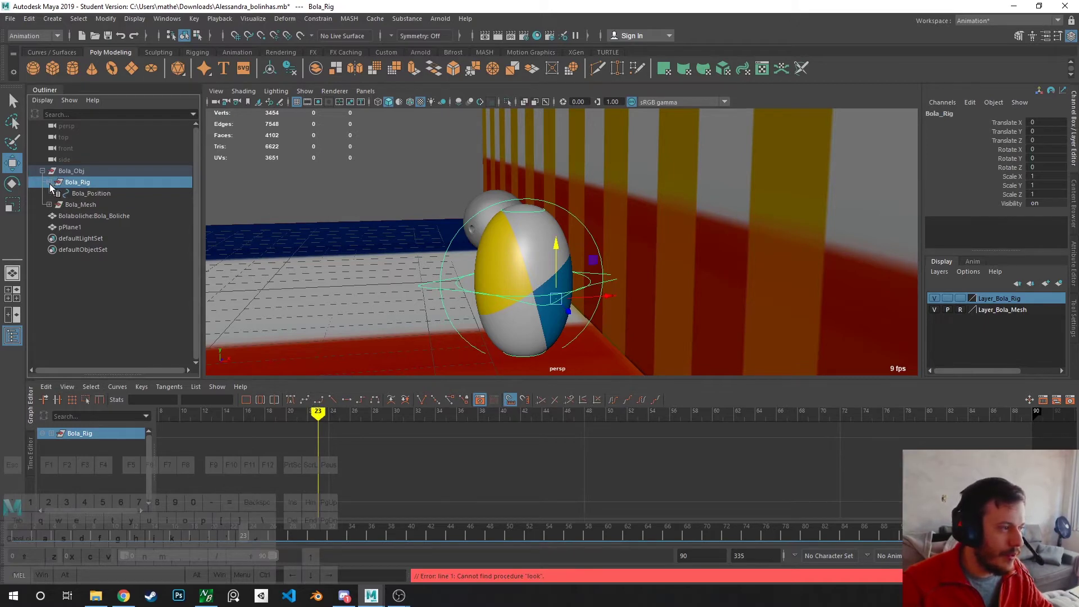
left_click(82, 194)
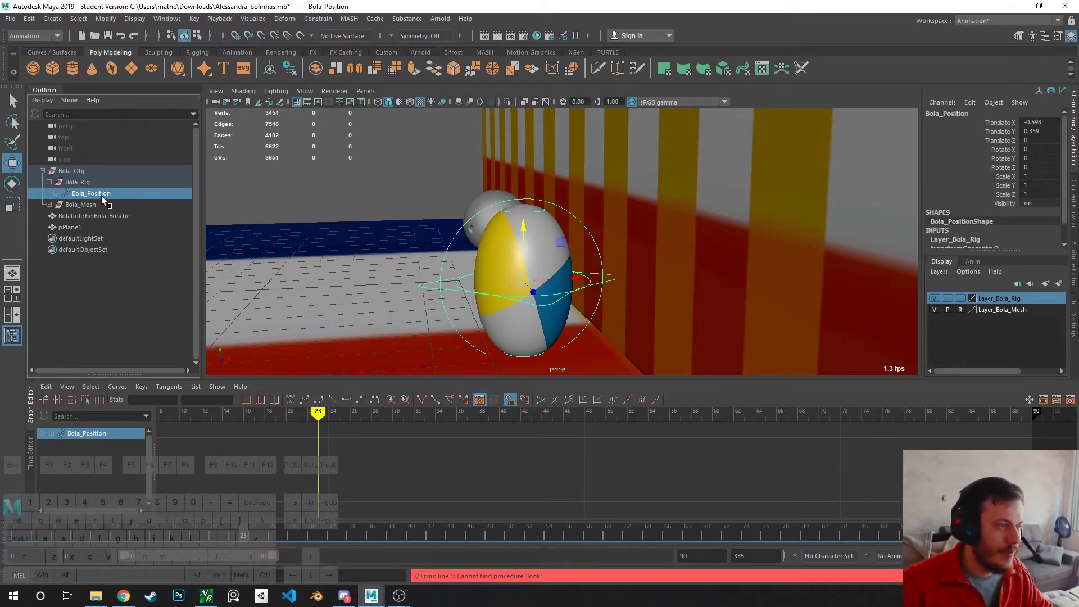
left_click(56, 193)
left_click(93, 204)
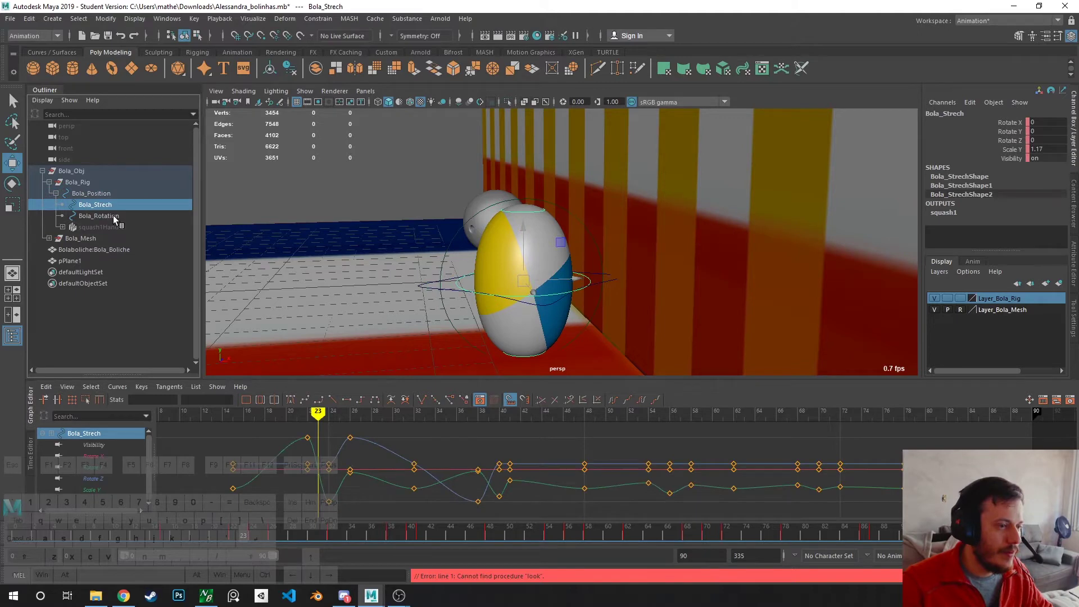
left_click(110, 215)
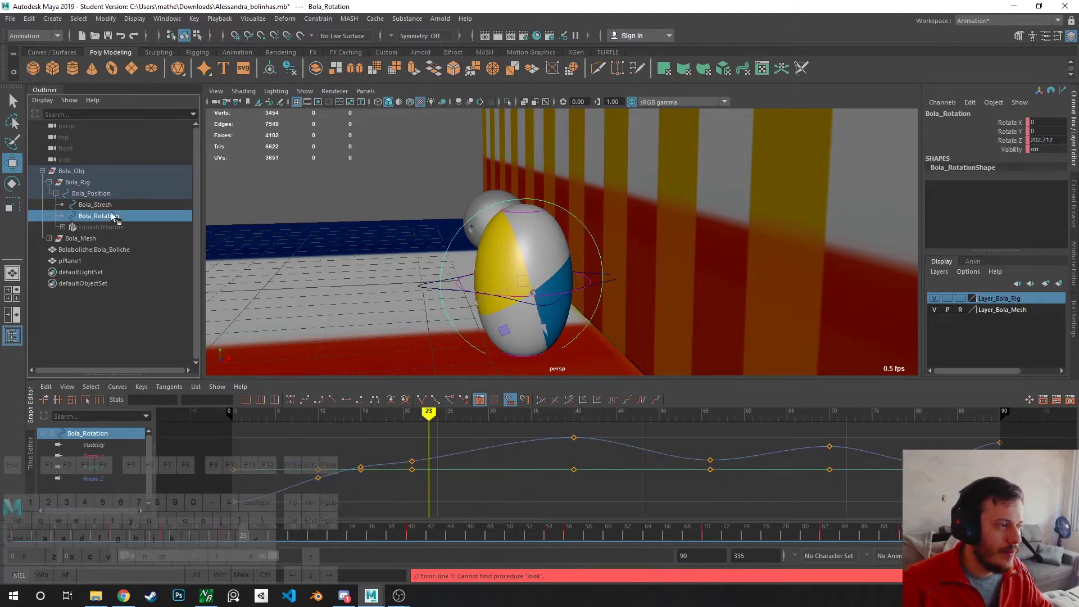
left_click(60, 239)
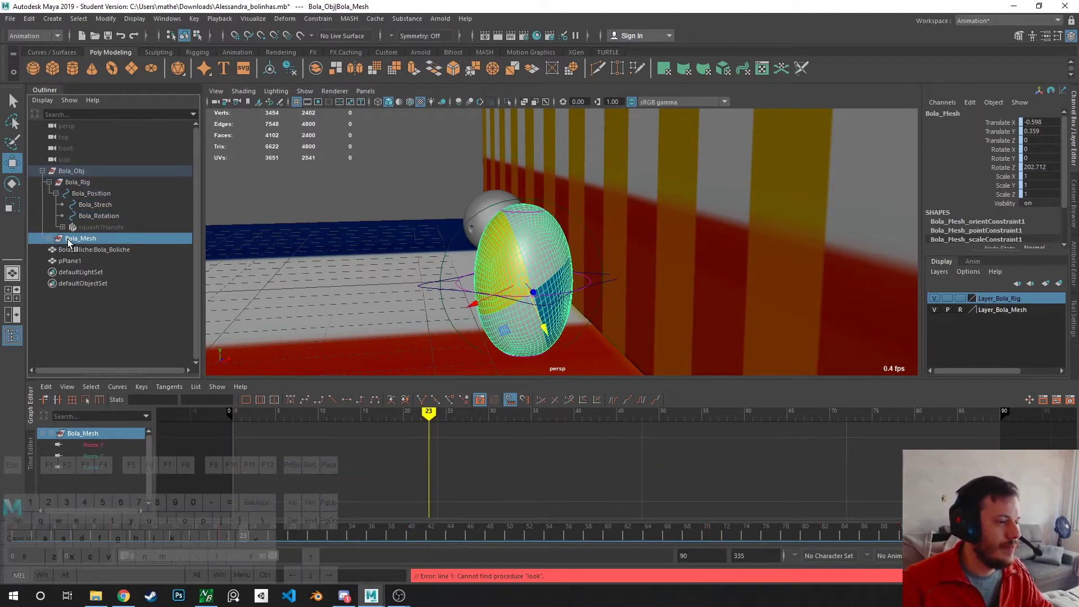
left_click(50, 238)
left_click(85, 247)
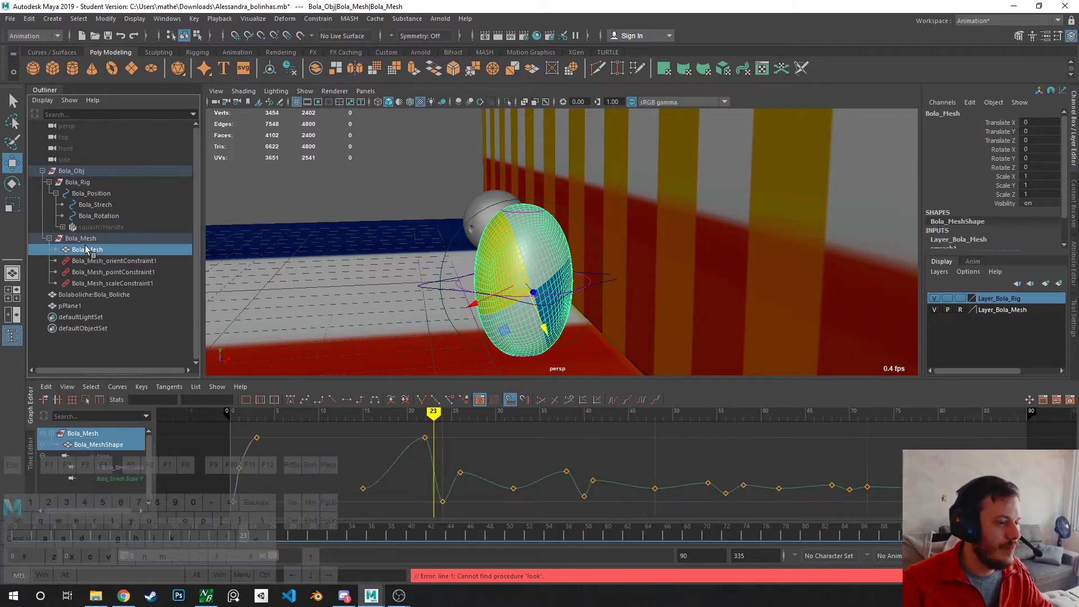
- Compare the beach ball's mesh group with its stretch control at frame 16
mouse_move(433, 411)
left_mouse_down()
mouse_move(484, 412)
mouse_move(372, 412)
left_mouse_up()
mouse_move(435, 144)
left_mouse_down("alt")
mouse_move(458, 176)
mouse_move(455, 292)
left_mouse_up("alt")
left_click(97, 238)
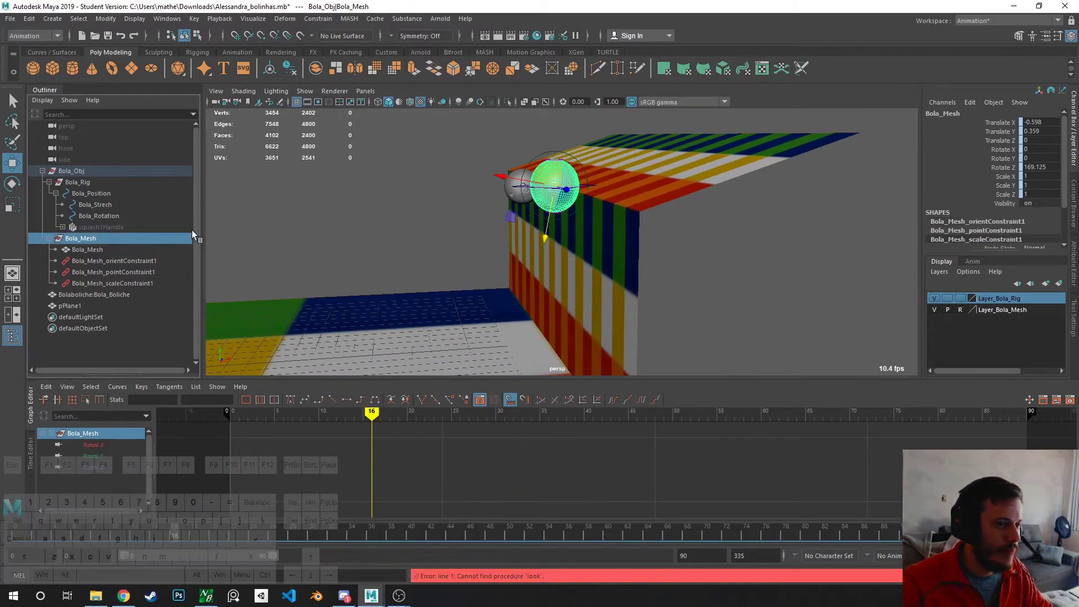
left_click(543, 161)
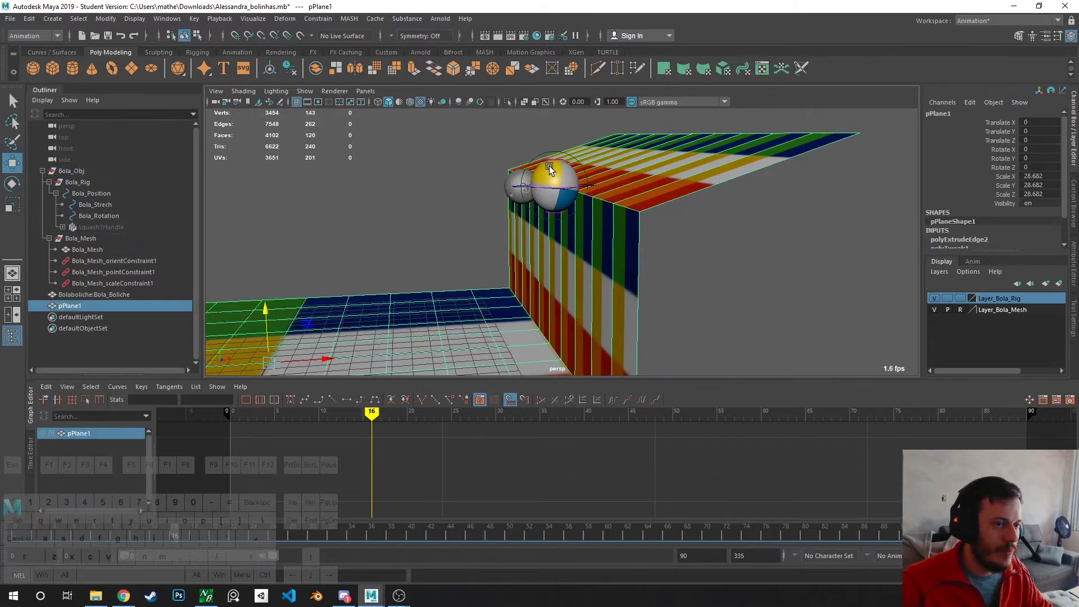
left_click(560, 187)
right_click_drag(565, 160, 483, 292, "alt")
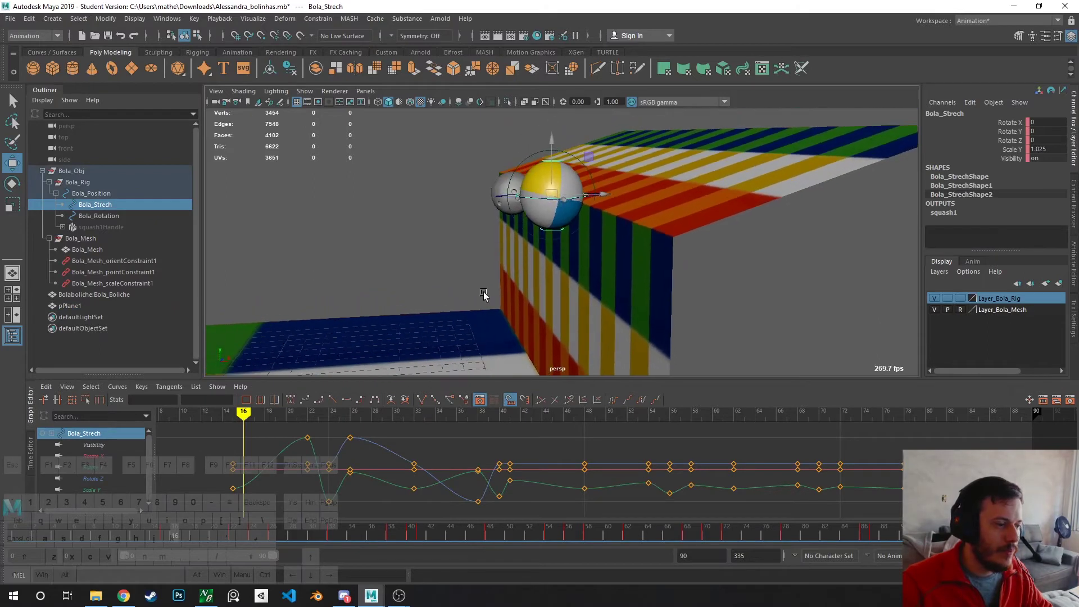
- Try moving the inner Bola_Mesh to Translate Y 1.64 at frame 16, and undo the move
left_click(93, 194)
left_click(100, 249)
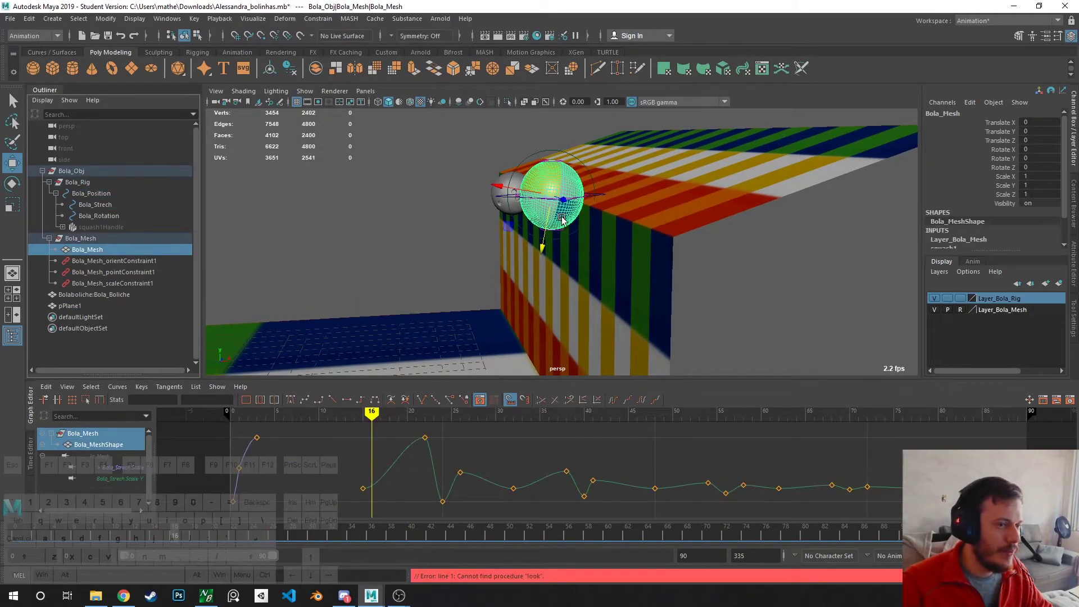
left_click_drag(562, 219, 534, 324)
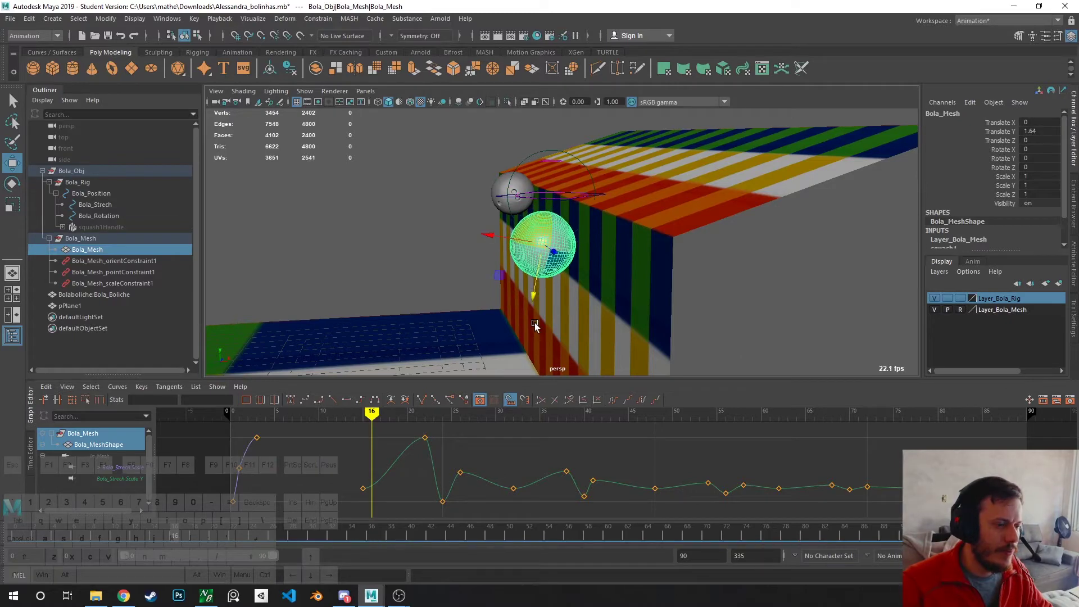
key("ctrl+z")
- Check how the beach ball's mesh deforms at frame 20 and inspect its point constraint
left_click_drag(371, 413, 398, 413)
left_click_drag(444, 264, 465, 241, "alt")
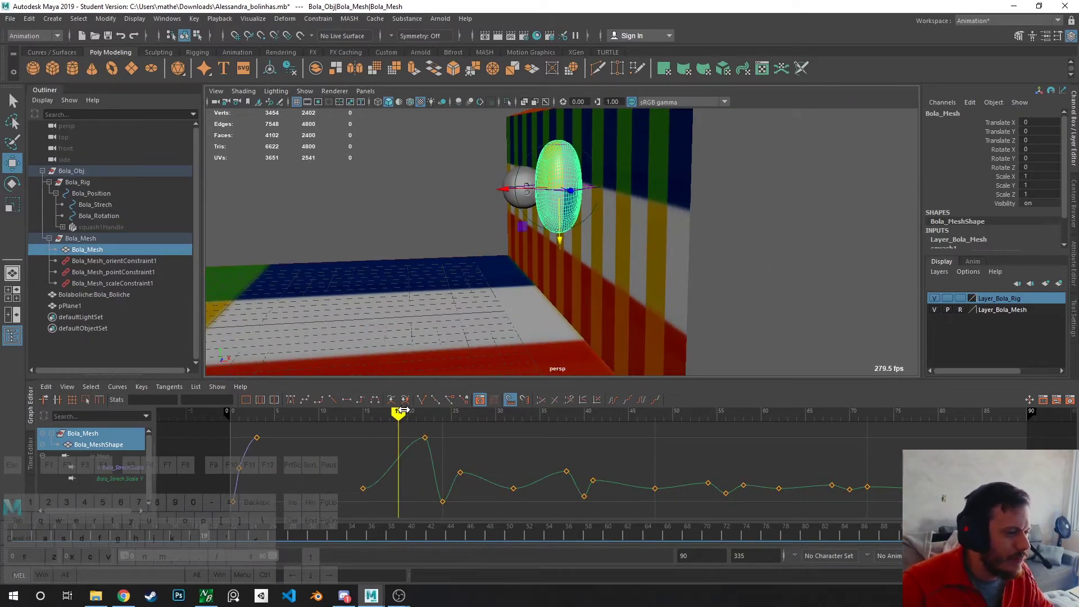
mouse_move(408, 413)
left_mouse_down()
mouse_move(582, 413)
mouse_move(407, 413)
left_mouse_up()
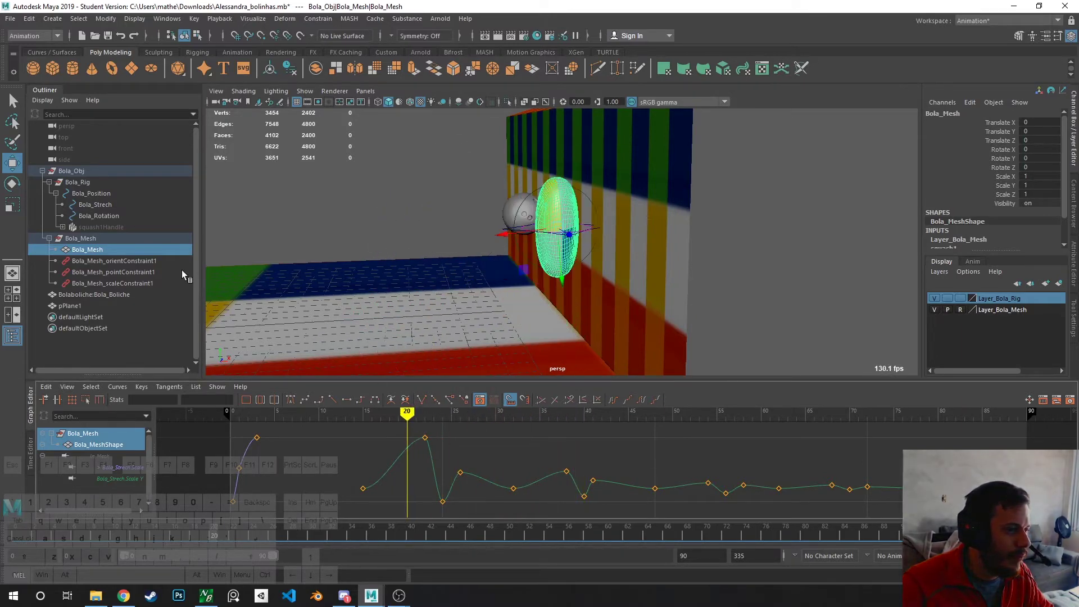
left_click(137, 273)
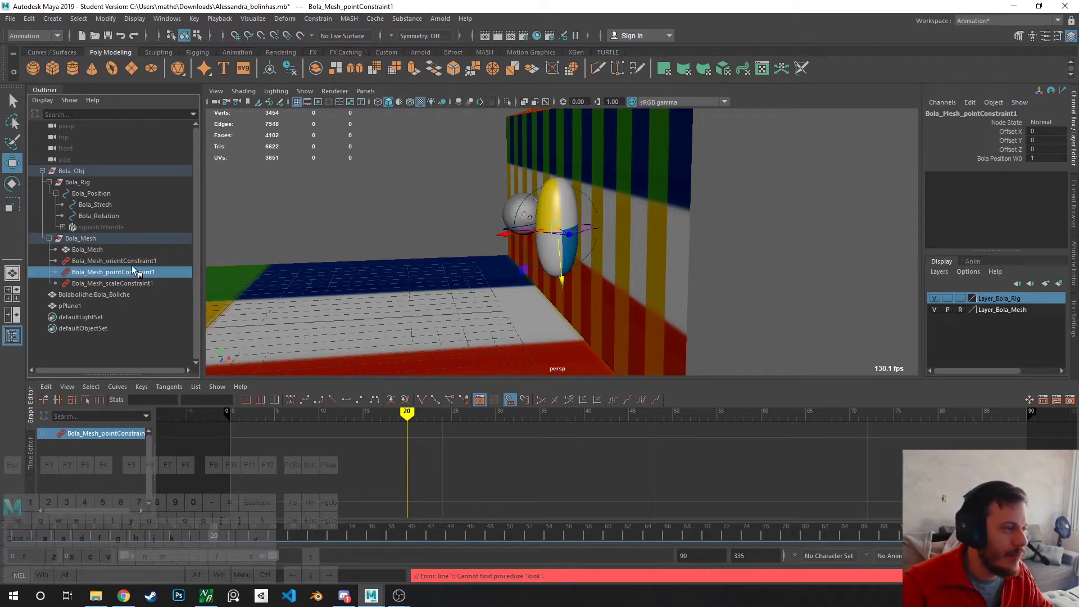
- Try moving the Bola_Position control along X at frame 20, undo the move, and check the animation layers
left_click(92, 194)
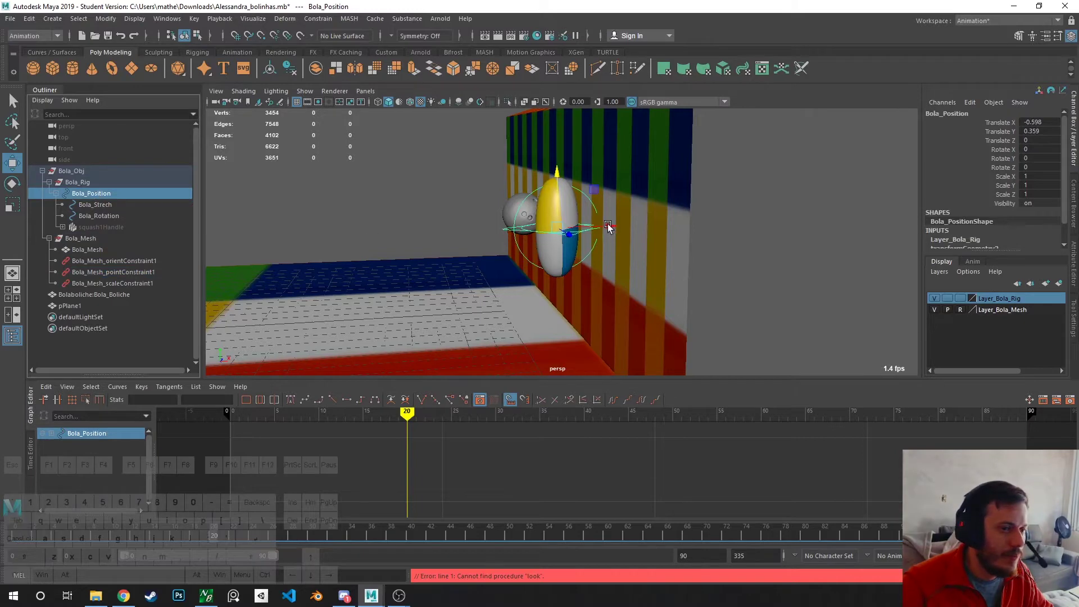
key("ctrl+z")
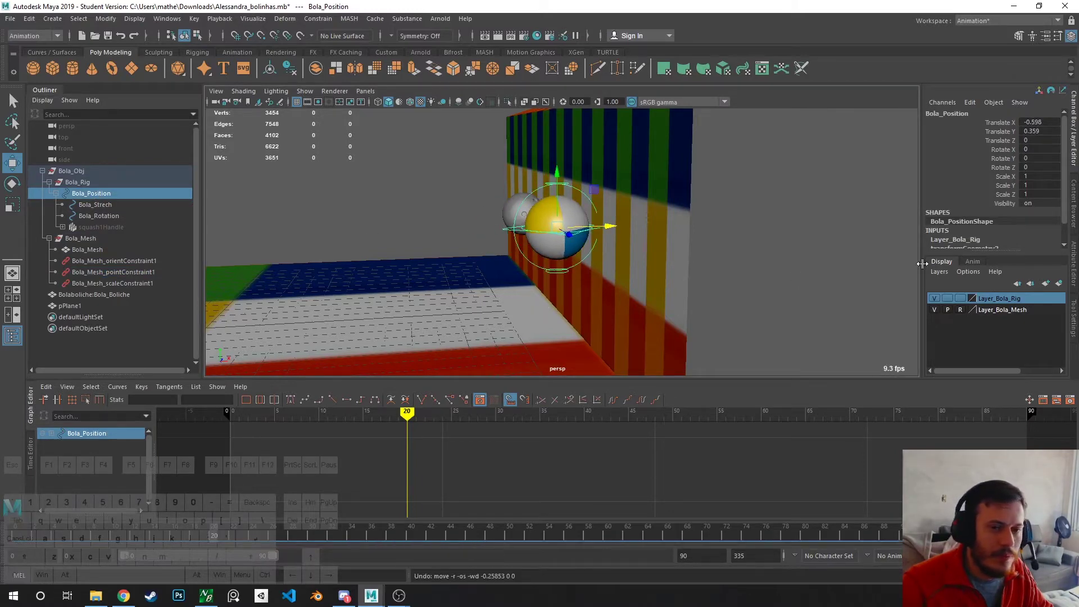
left_click(972, 262)
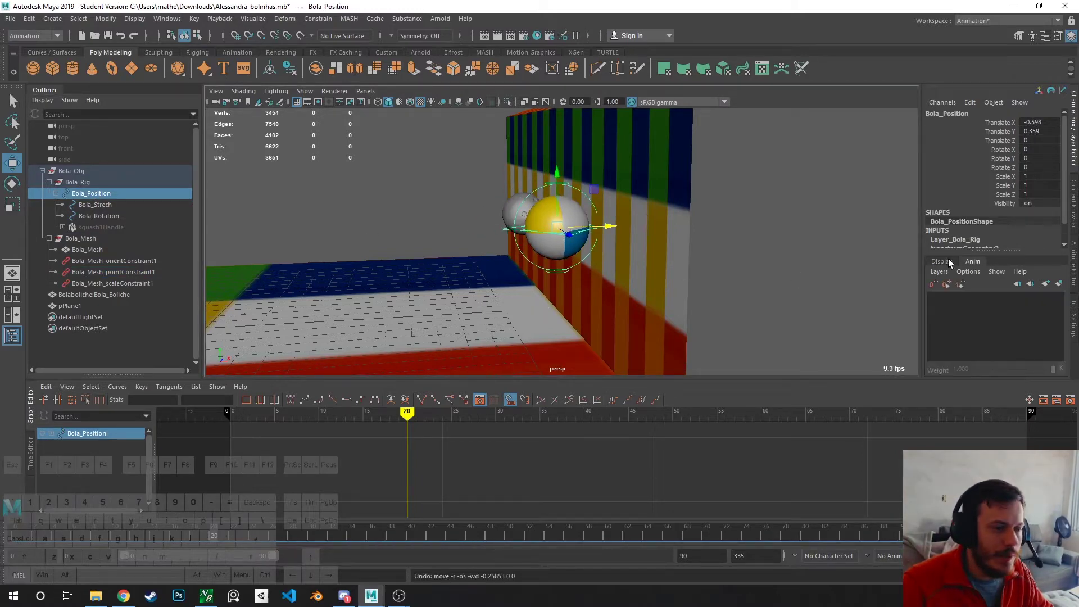
left_click(948, 260)
- Review Bola_Obj's animation curves through frame 24 and compare them with those of Bola_Position
left_click(90, 170)
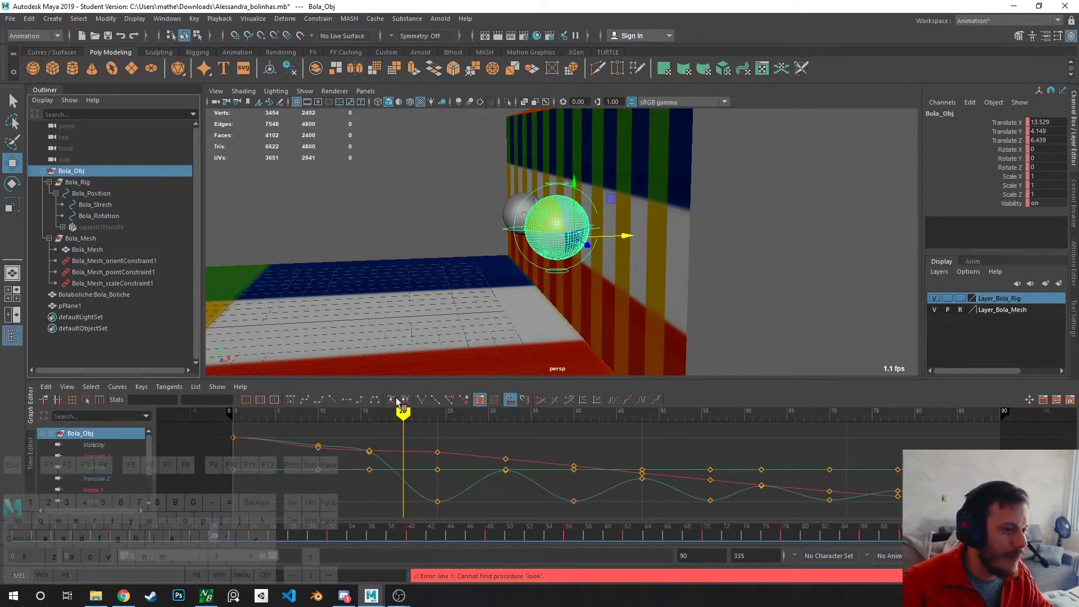
mouse_move(421, 415)
left_mouse_down()
mouse_move(608, 415)
mouse_move(317, 415)
mouse_move(717, 423)
mouse_move(311, 422)
mouse_move(883, 402)
mouse_move(895, 414)
mouse_move(325, 414)
mouse_move(437, 415)
left_mouse_up()
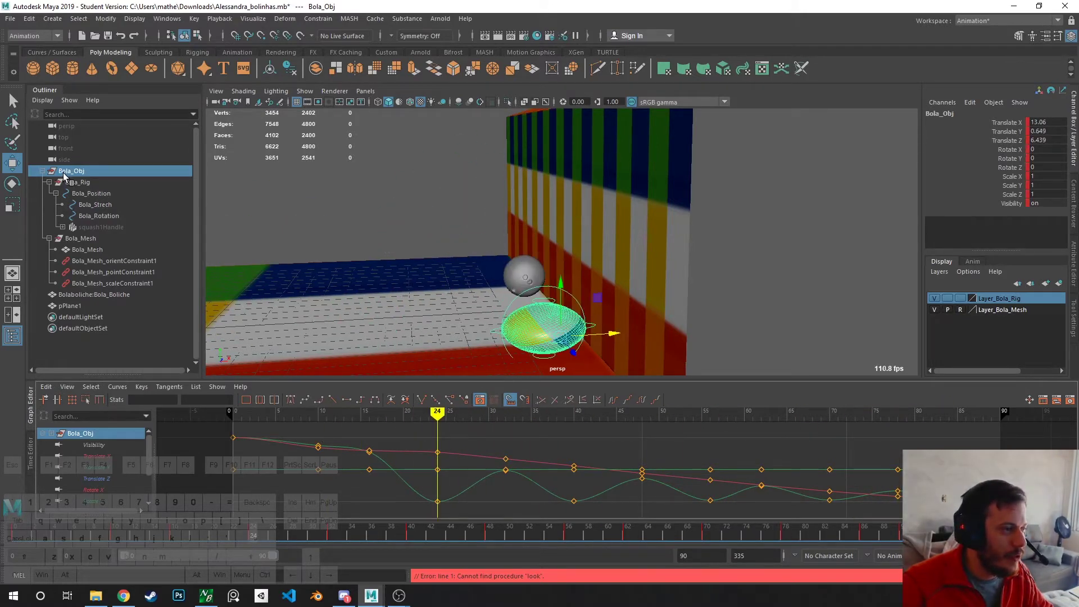
left_click(98, 193)
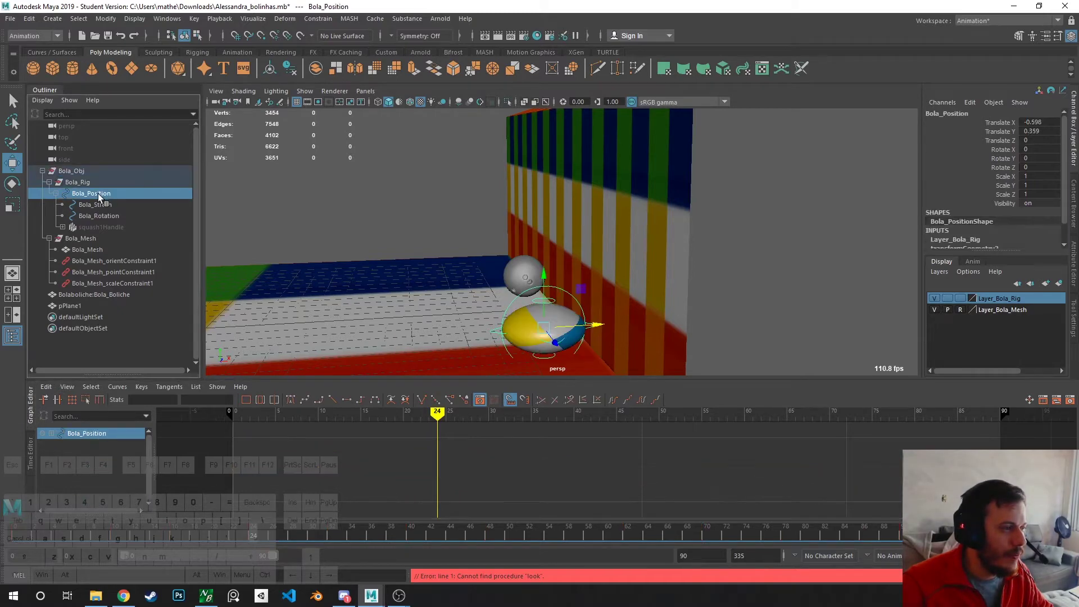
- Frame the beach ball's Bola_Position control at frame 24 and play the animation to check its motion
left_click(455, 209)
left_click(498, 332)
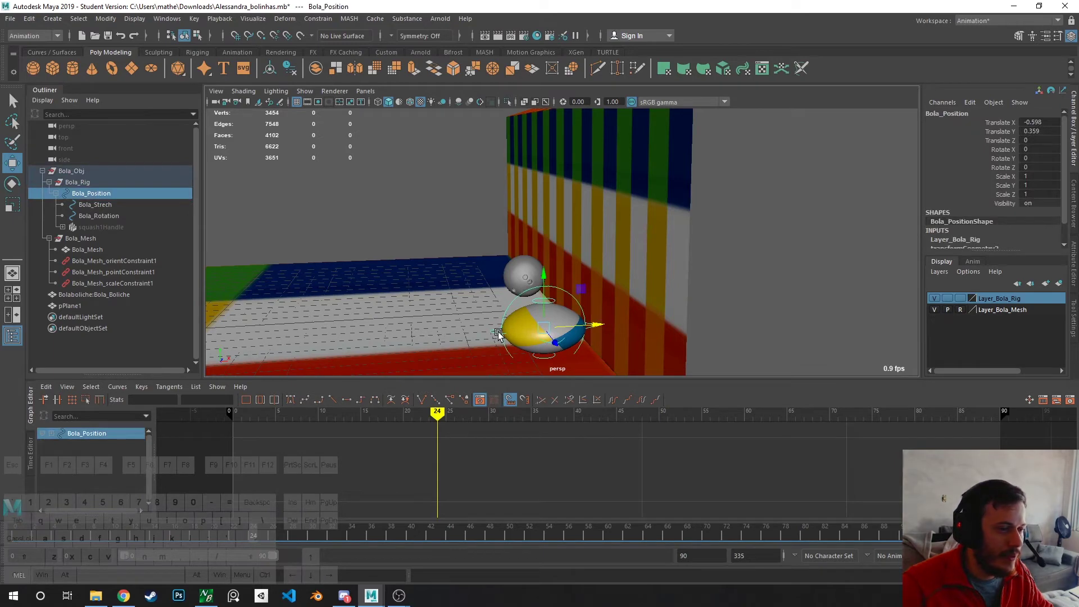
key("f")
left_click(416, 260)
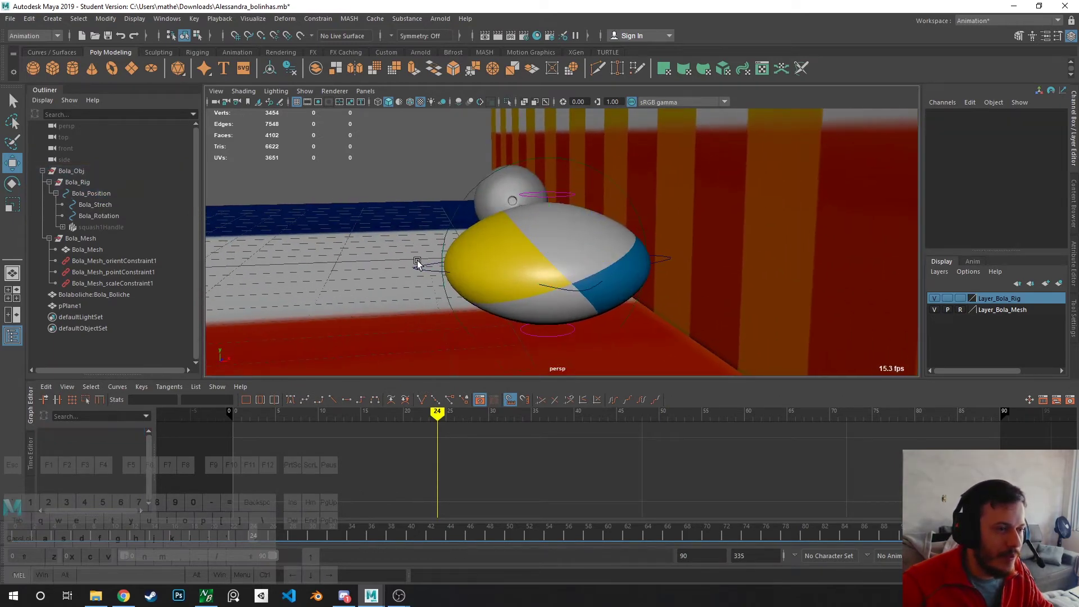
left_click(424, 268)
key("alt+v")
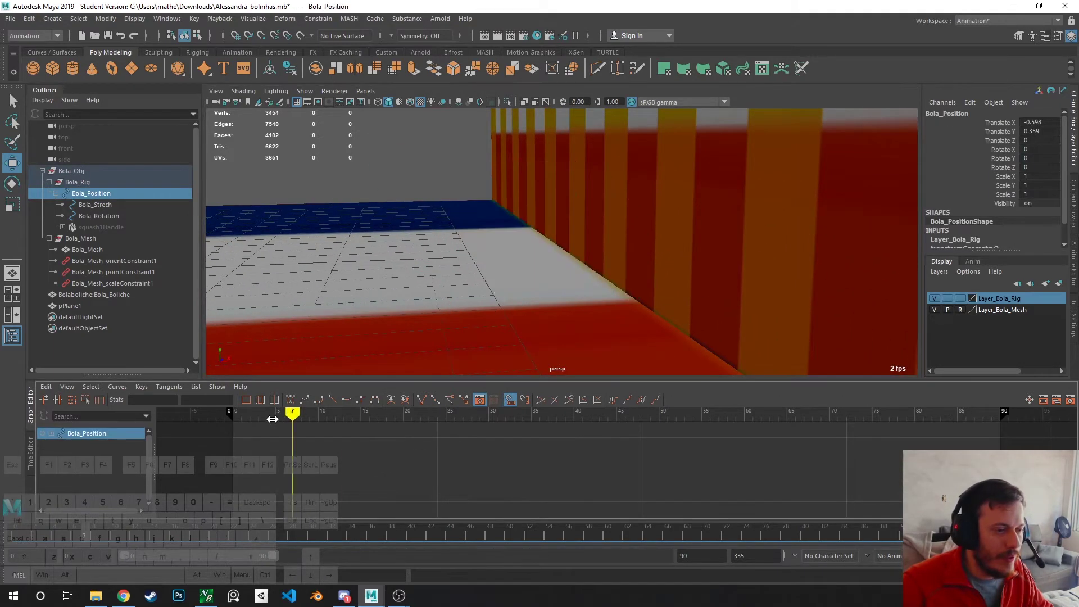
- Inspect Bola_Obj and its keyed curves at frame 13, viewing the beach ball beside the ramp's edge
left_click(107, 170)
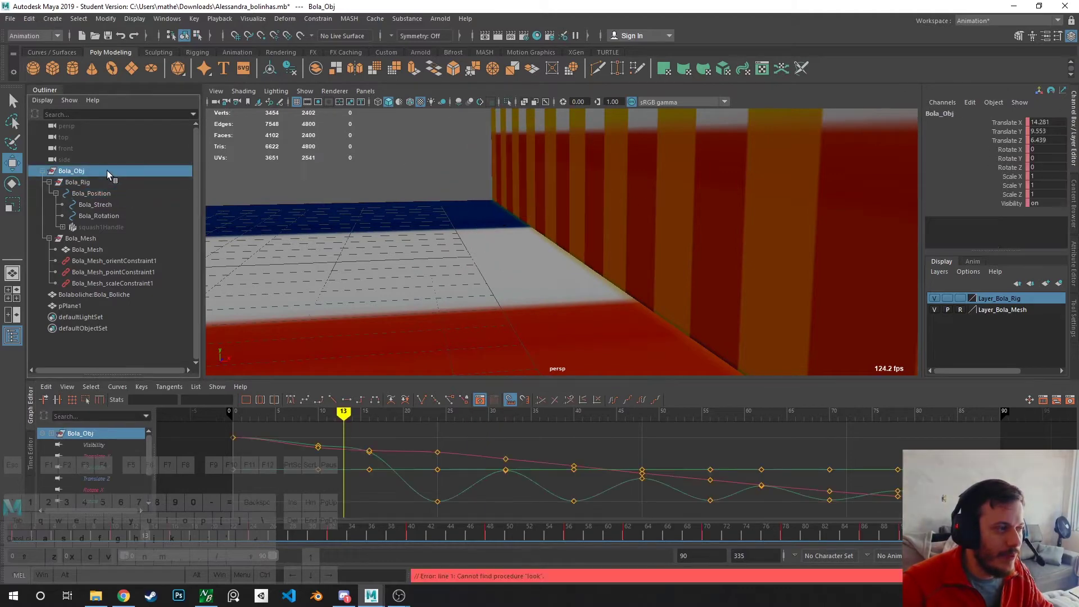
key("f")
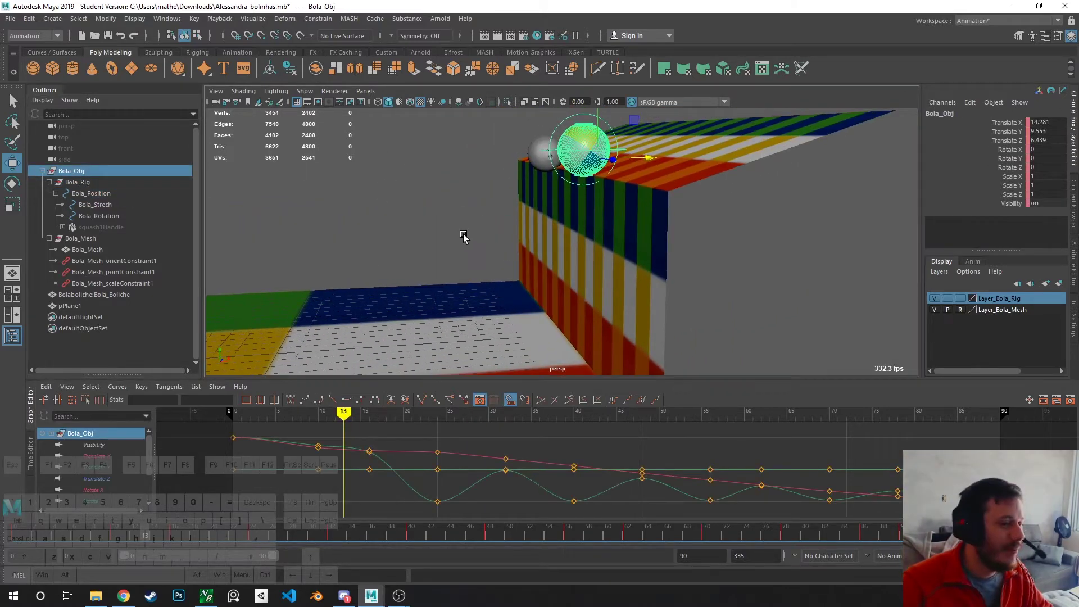
key("3")
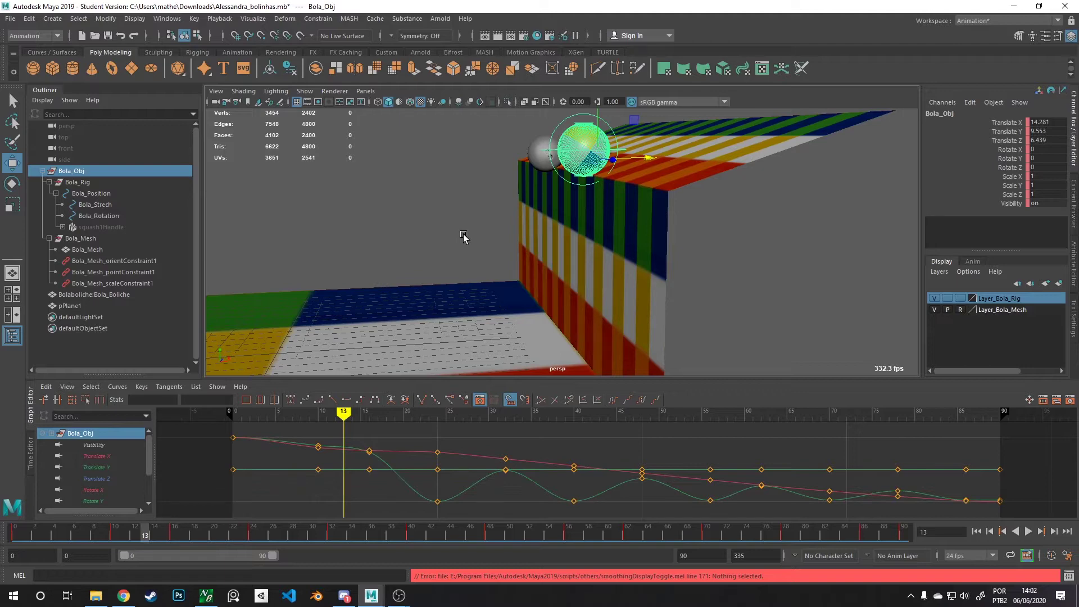
left_click_drag(500, 264, 485, 235, "alt")
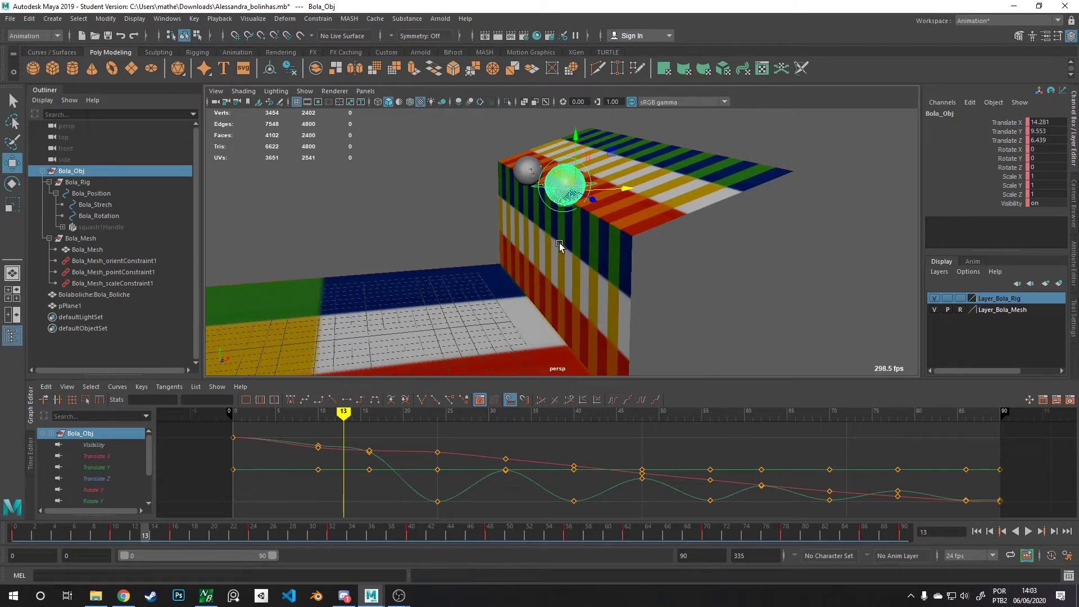
left_click_drag(559, 242, 564, 237, "alt")
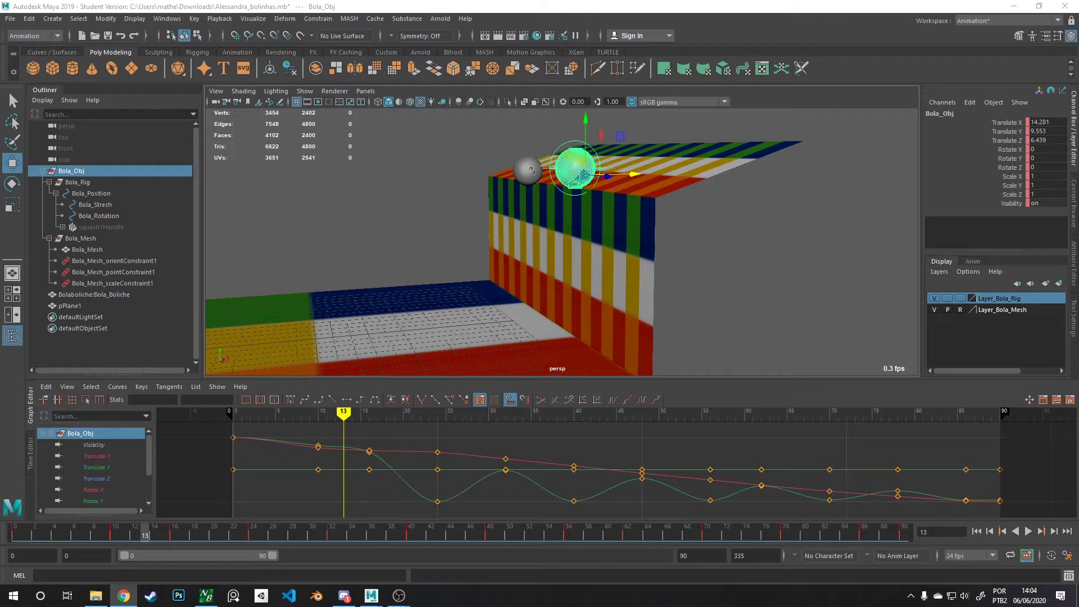
- Open the walk cycle scene, accepting the student-version notice and dismissing the scene reading error
mouse_move(399, 595)
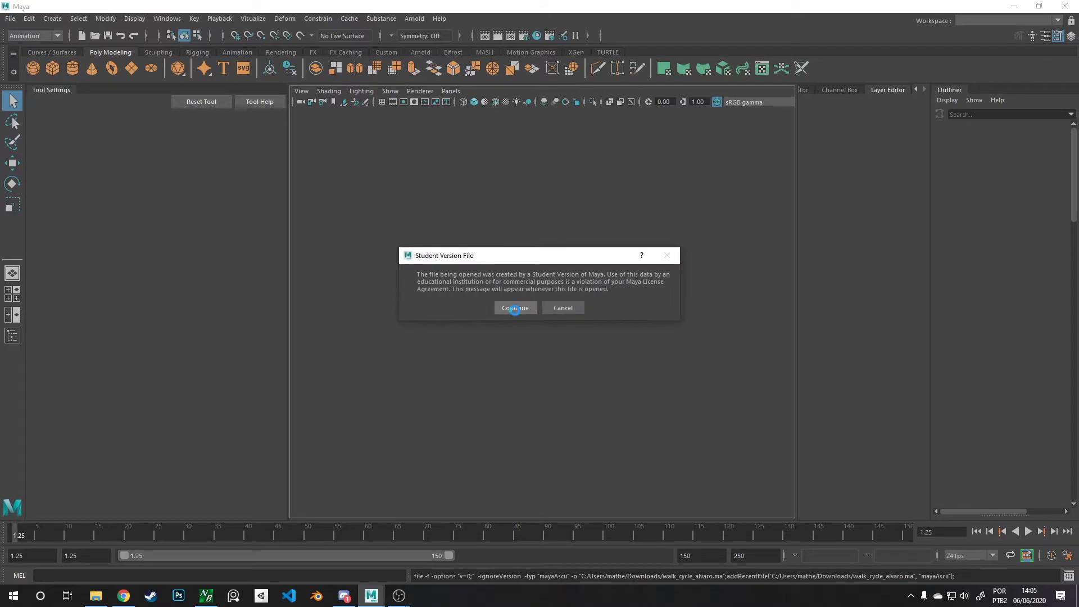
left_click(514, 309)
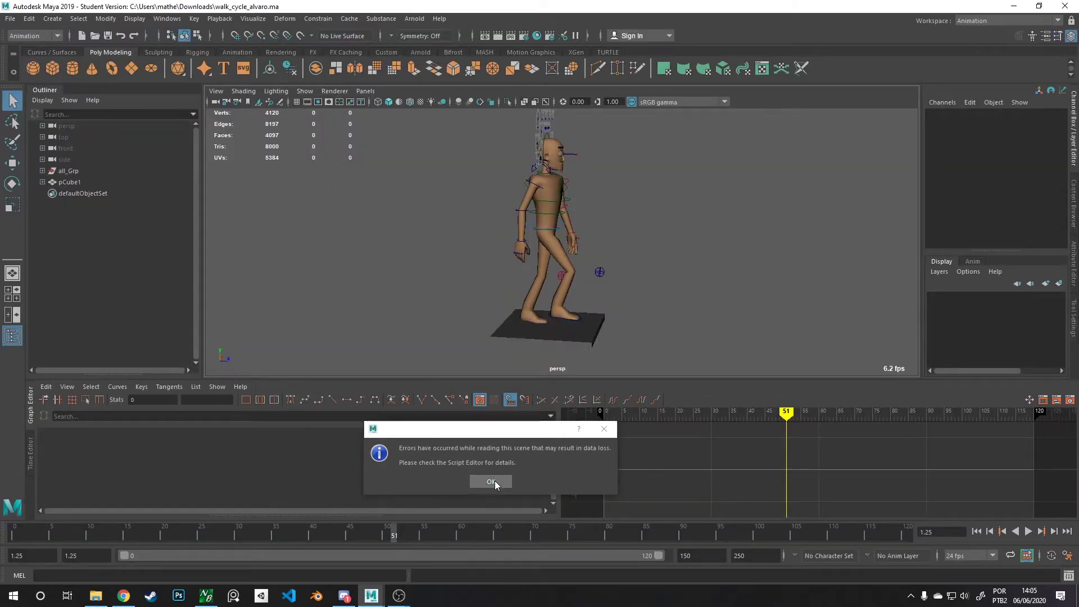
left_click(495, 481)
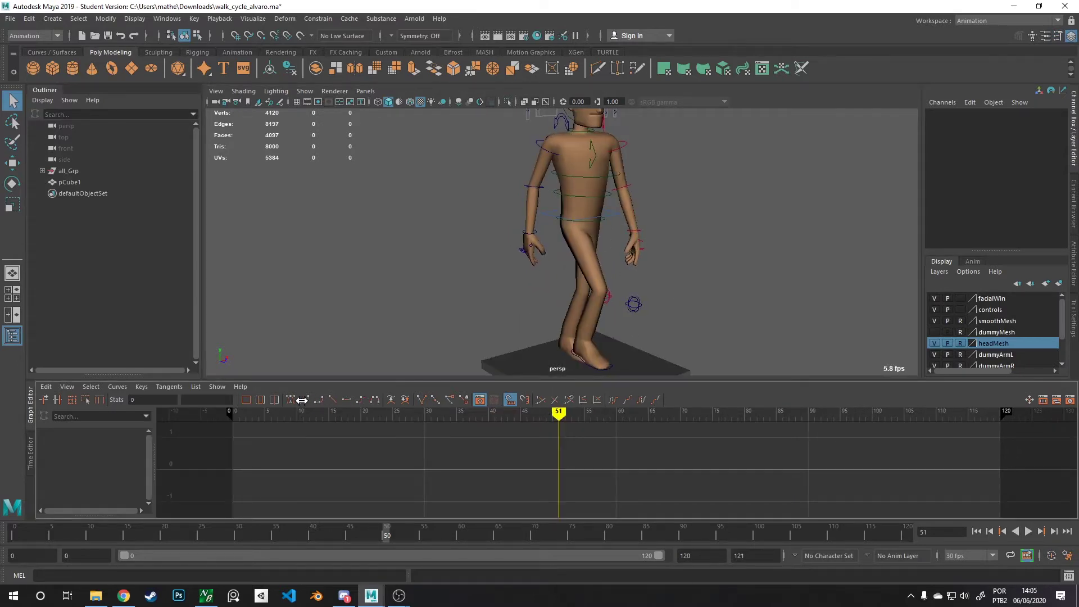
- Return to frame 0, enlarge the viewport, and play the character's walk cycle to review it from several angles
left_click_drag(308, 413, 233, 415)
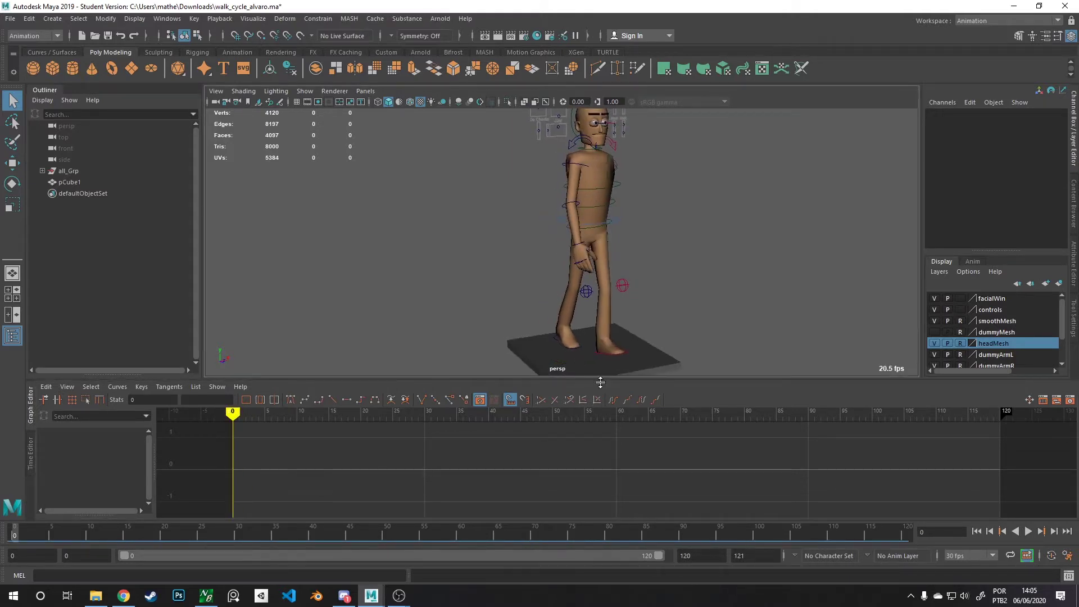
left_click_drag(614, 451, 615, 451)
key("alt+v")
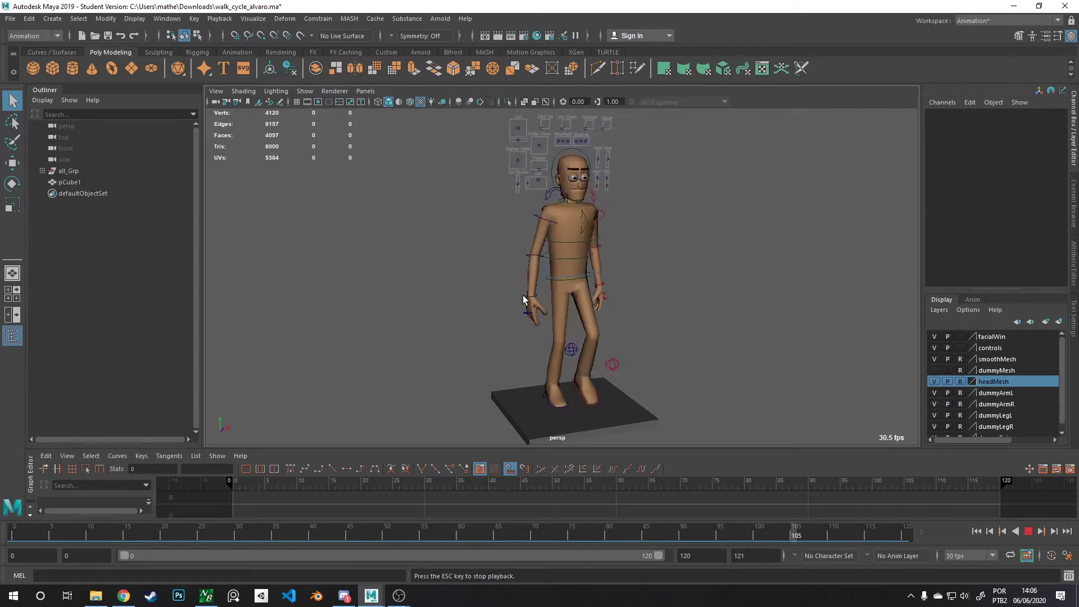
mouse_move(581, 288)
left_mouse_down("alt")
mouse_move(570, 297)
mouse_move(602, 296)
mouse_move(594, 231)
mouse_move(601, 291)
left_mouse_up("alt")
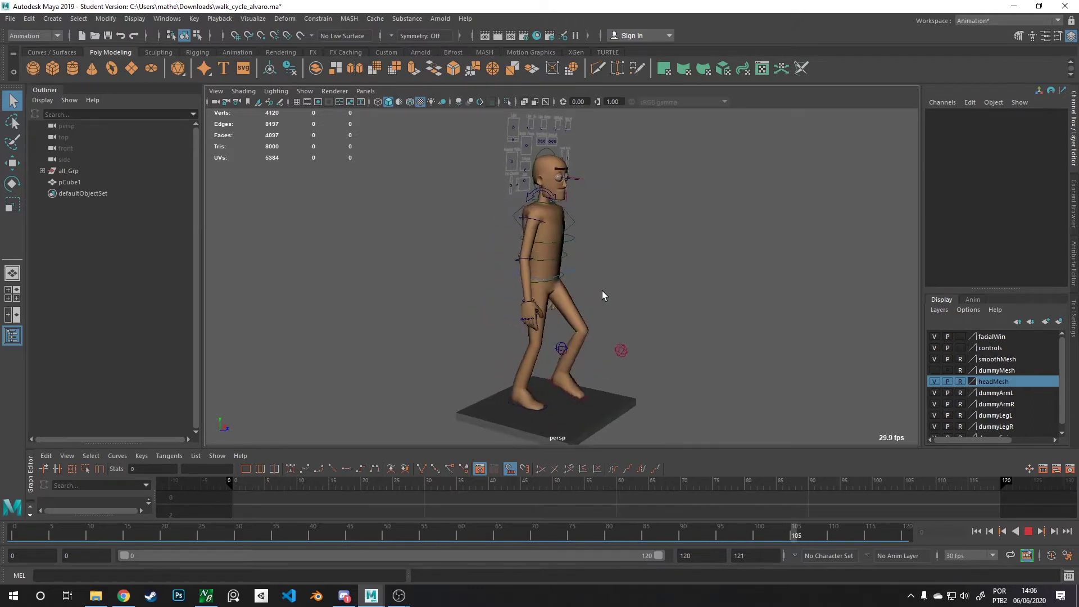
- Stop the playback, set the frame rate to 60 fps and play the walk cycle to judge its speed
left_click_drag(601, 293, 578, 277, "alt")
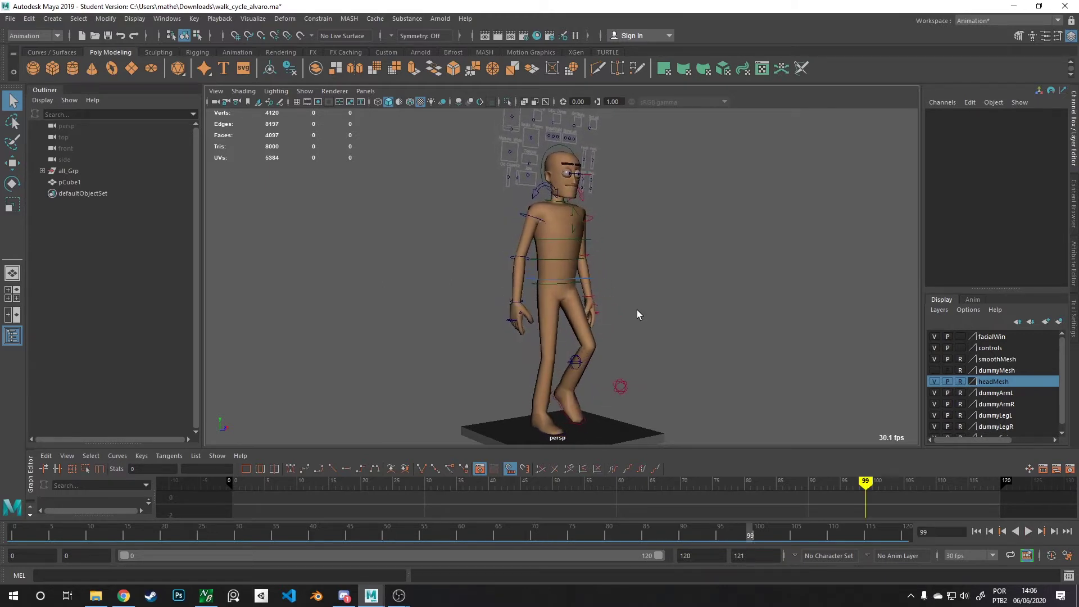
key("Escape")
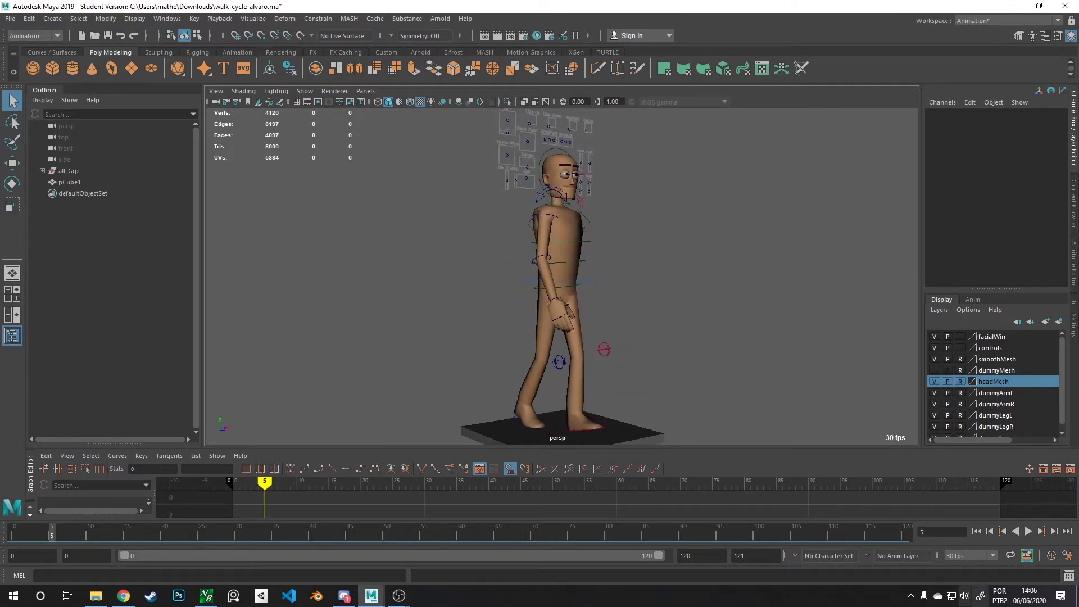
left_click(978, 557)
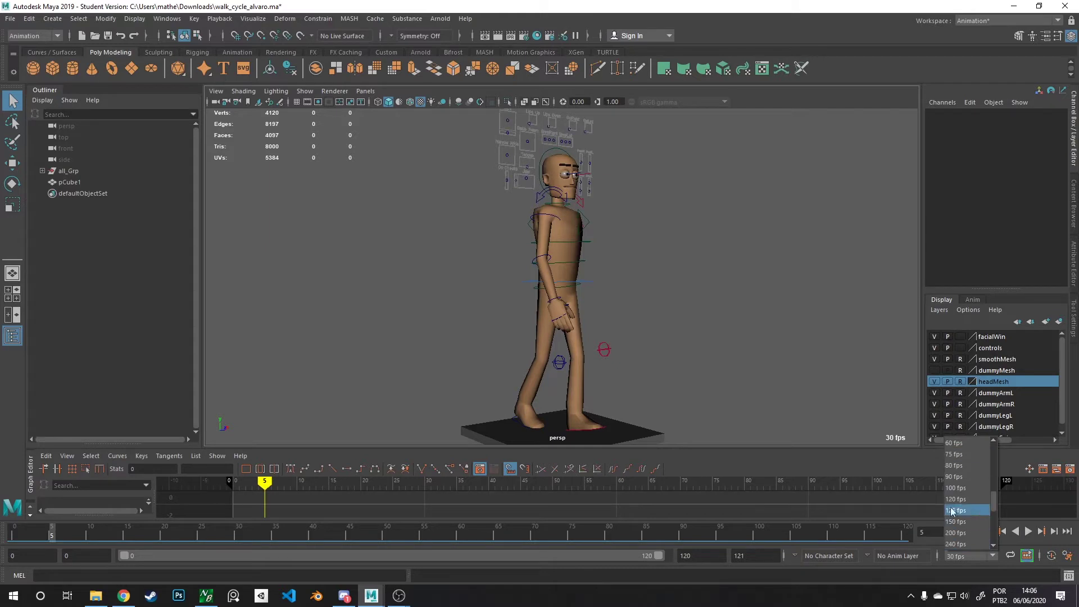
left_click(958, 443)
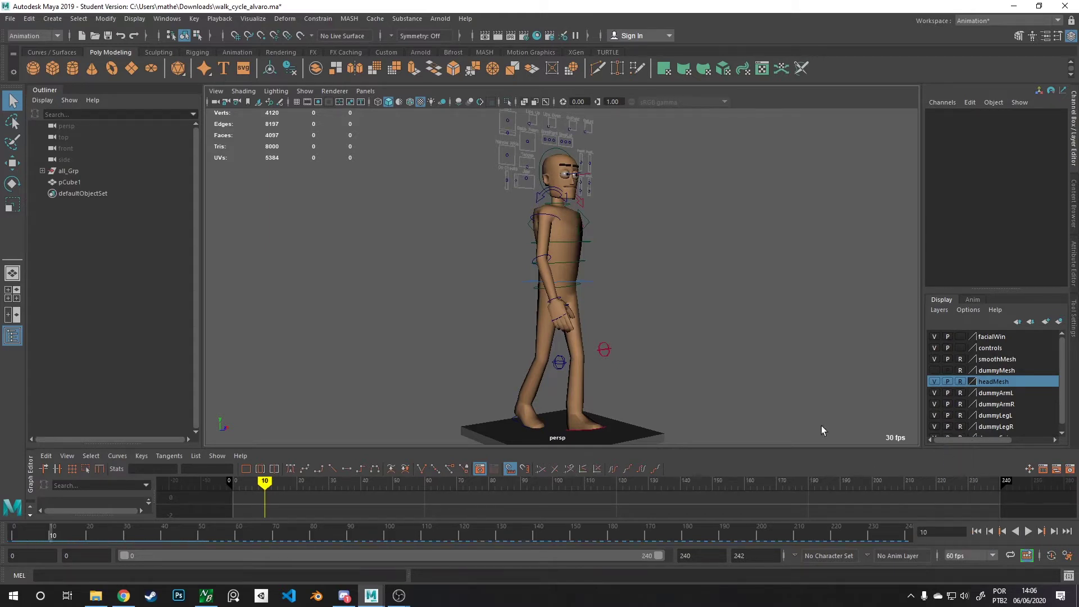
key("alt+v")
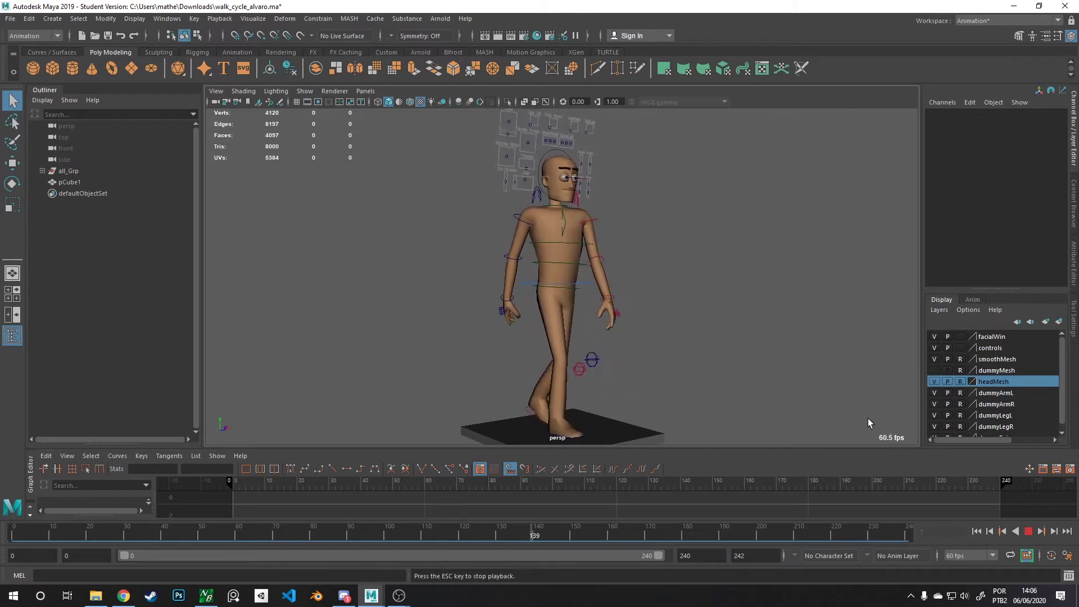
key("Escape")
- Set the frame rate to 30 fps and move the current time to frame 3
left_click(968, 556)
scroll(964, 472, "up", 3)
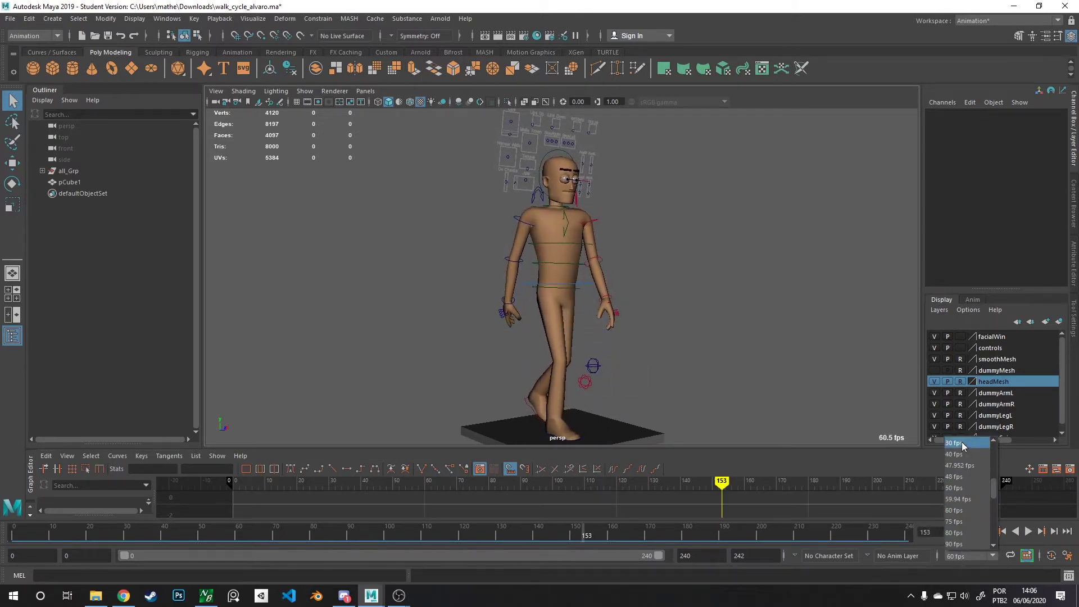
left_click(962, 442)
left_click_drag(683, 489, 214, 489)
- Inspect the keyed curves of the hip control and view the character from the front
left_click(560, 286)
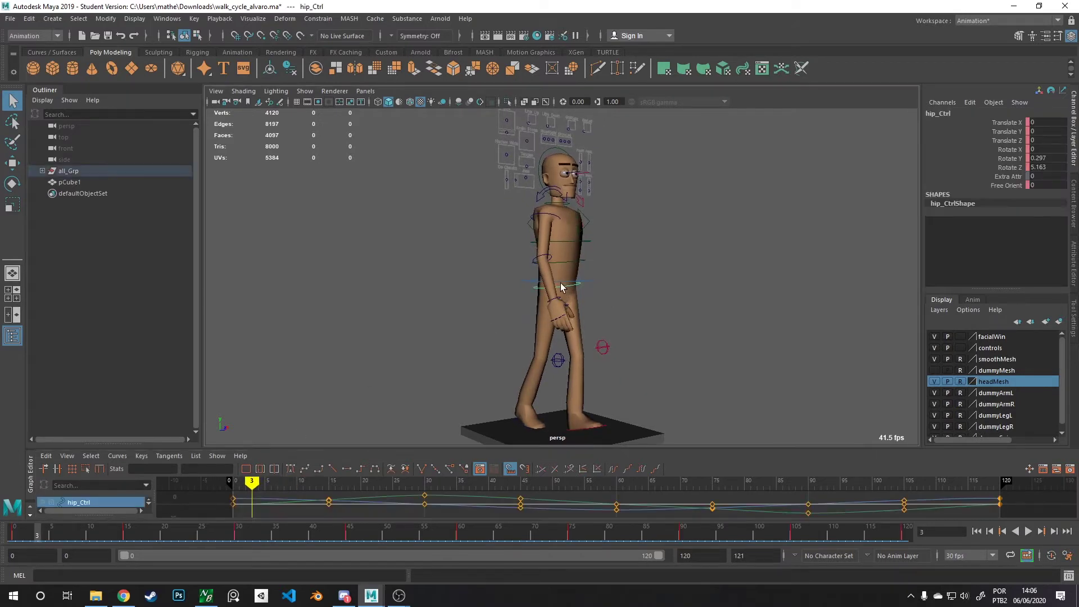
left_click_drag(602, 255, 625, 220, "alt")
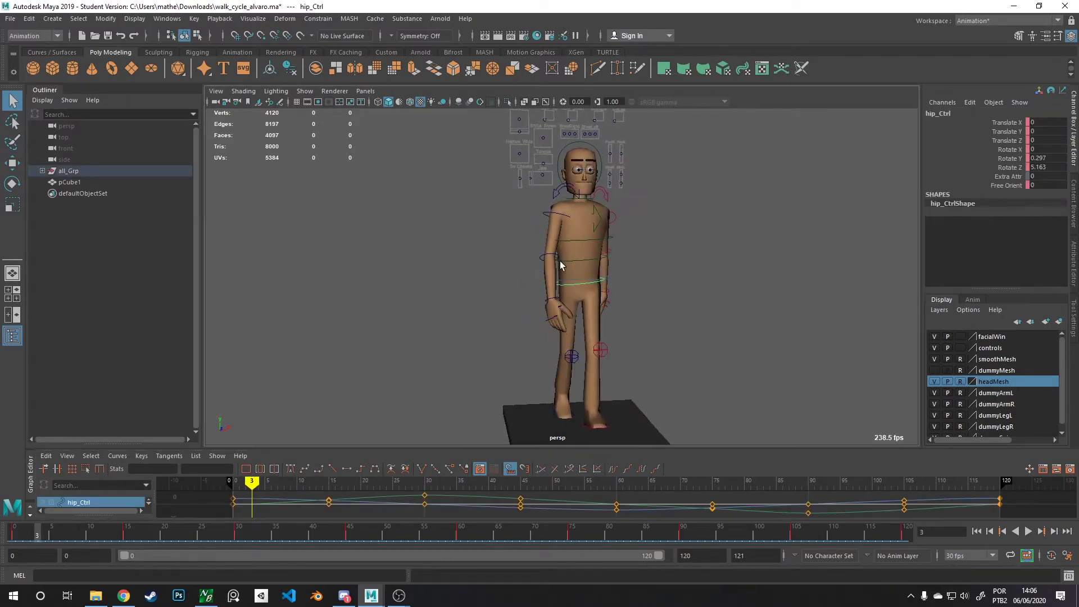
mouse_move(627, 215)
right_mouse_down("alt")
mouse_move(643, 306)
mouse_move(608, 218)
right_mouse_up("alt")
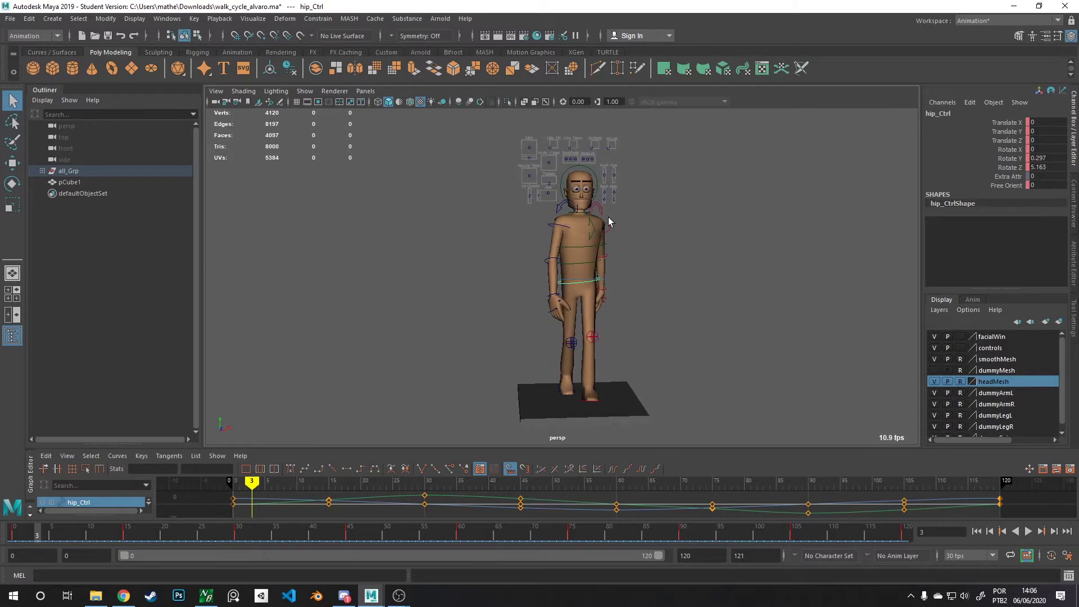
left_click_drag(630, 207, 526, 405)
left_click(613, 332)
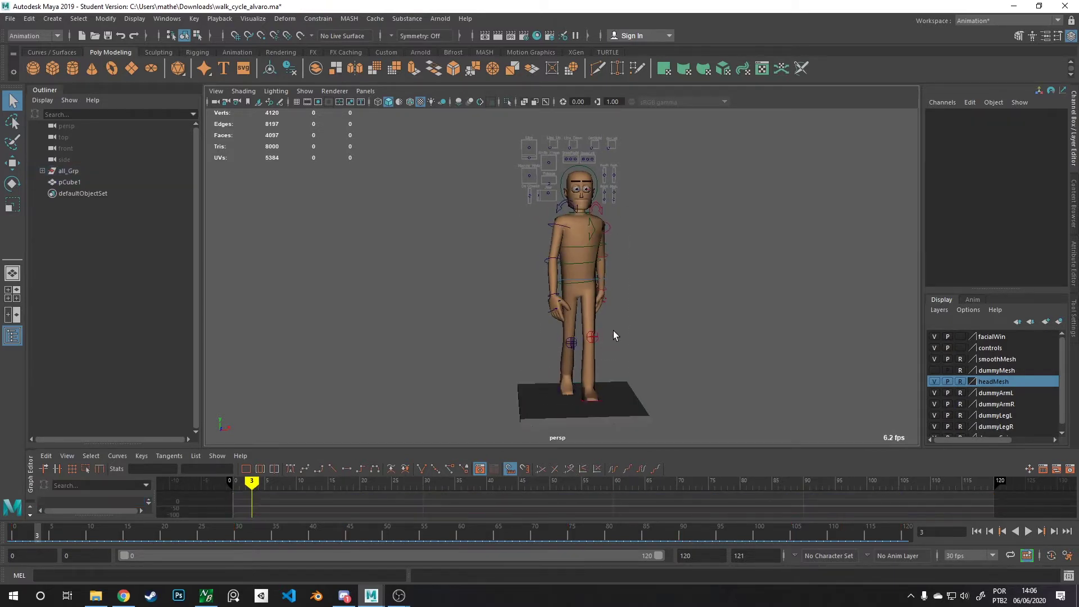
- Examine the keyed curves of the left clavicle and head controls at frame 3
left_click_drag(613, 331, 579, 308, "alt")
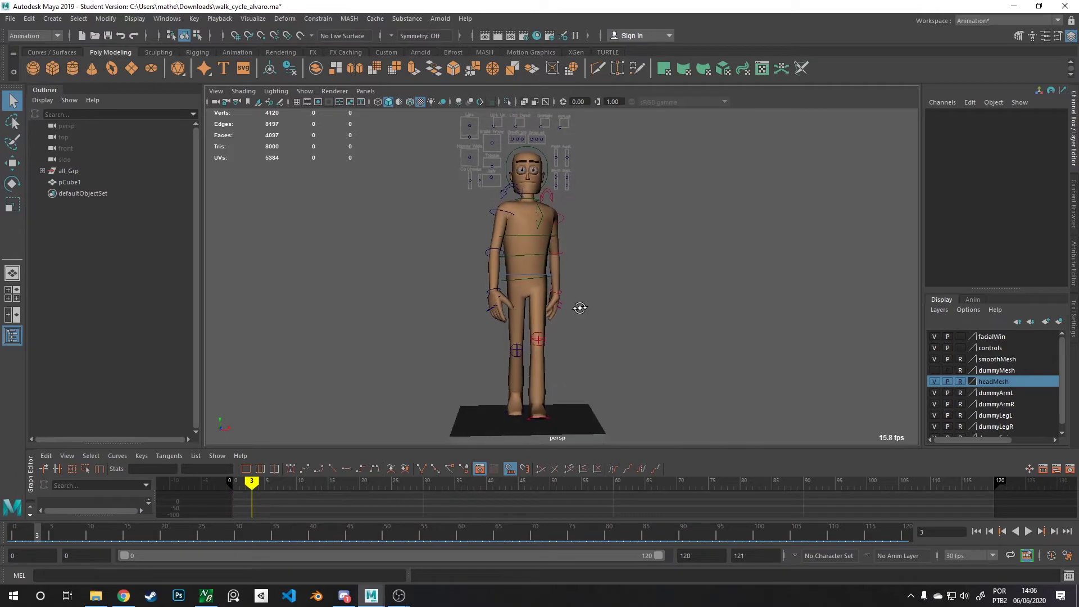
left_click(547, 196)
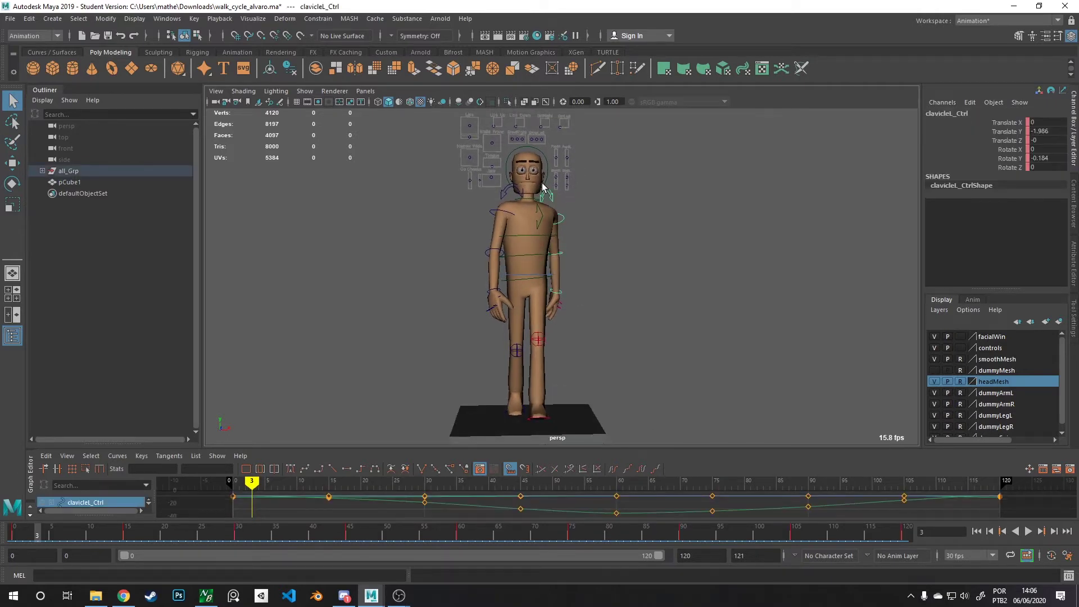
left_click(546, 182)
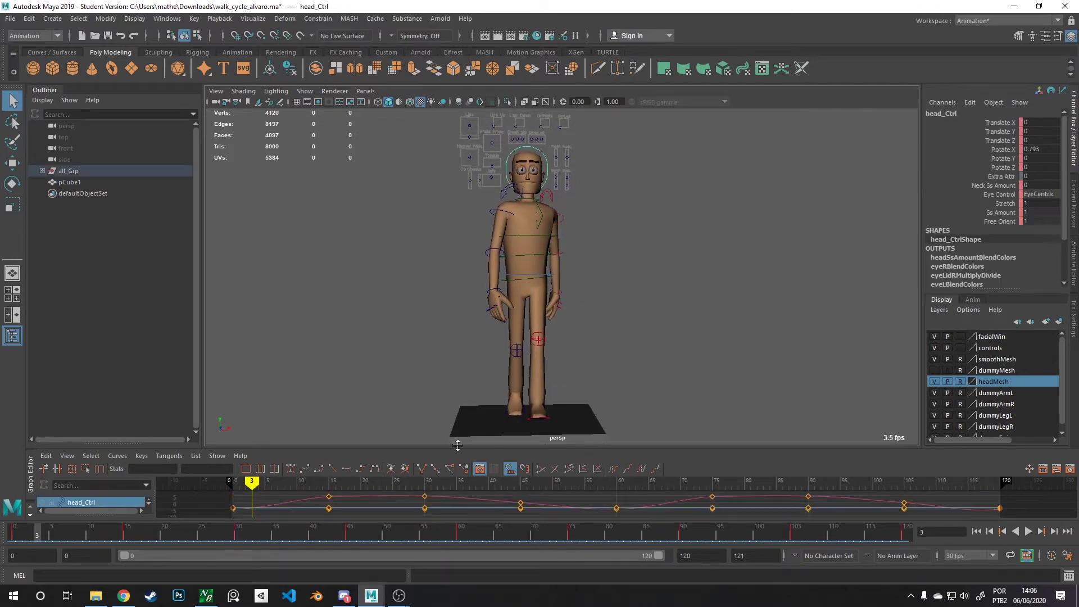
scroll(517, 200, "up", 2)
scroll(536, 184, "down", 3)
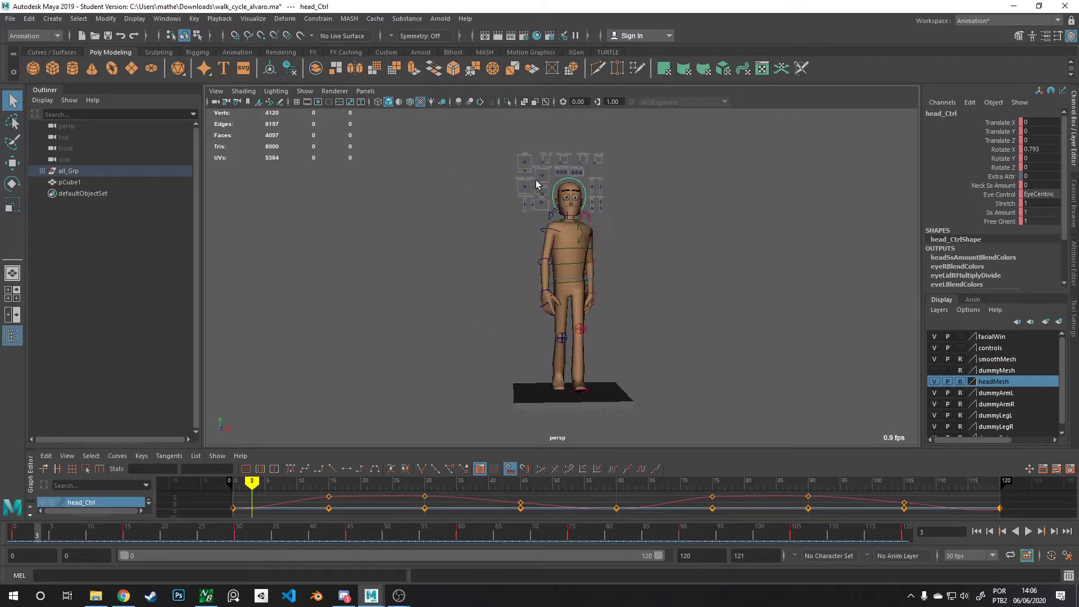
left_click(631, 181)
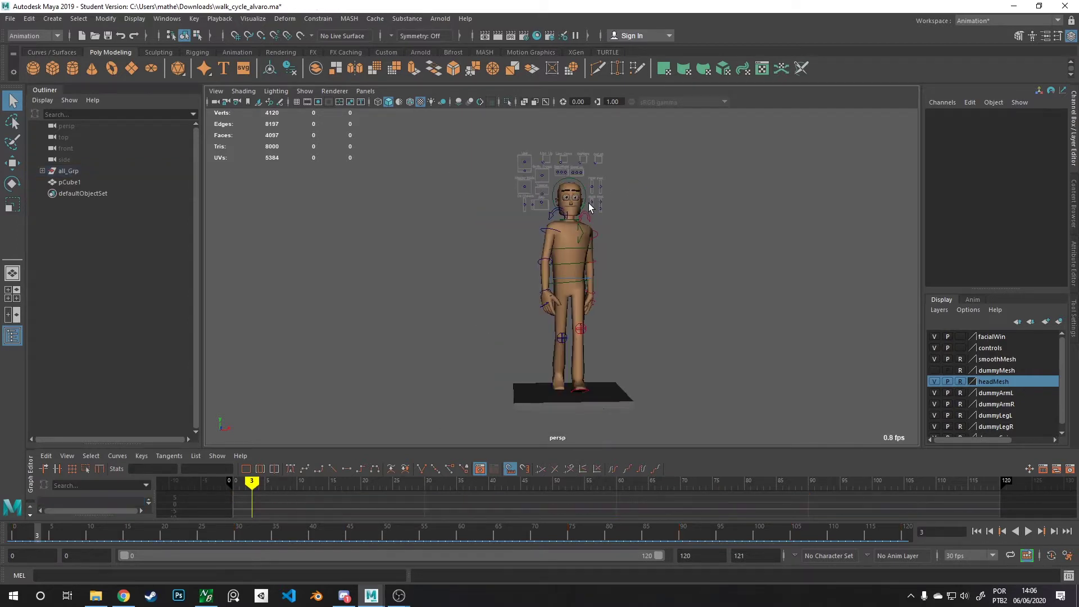
- Hide the floor block pCube1 beneath the character
left_click_drag(641, 138, 489, 392)
left_click(512, 399)
left_click(513, 400)
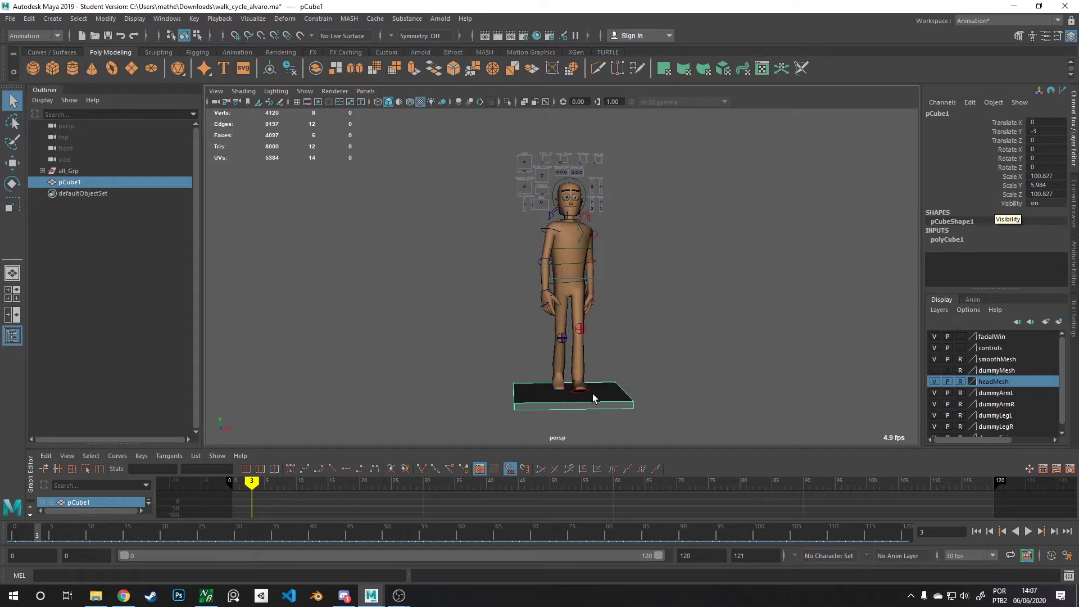
left_click_drag(462, 332, 473, 322, "alt")
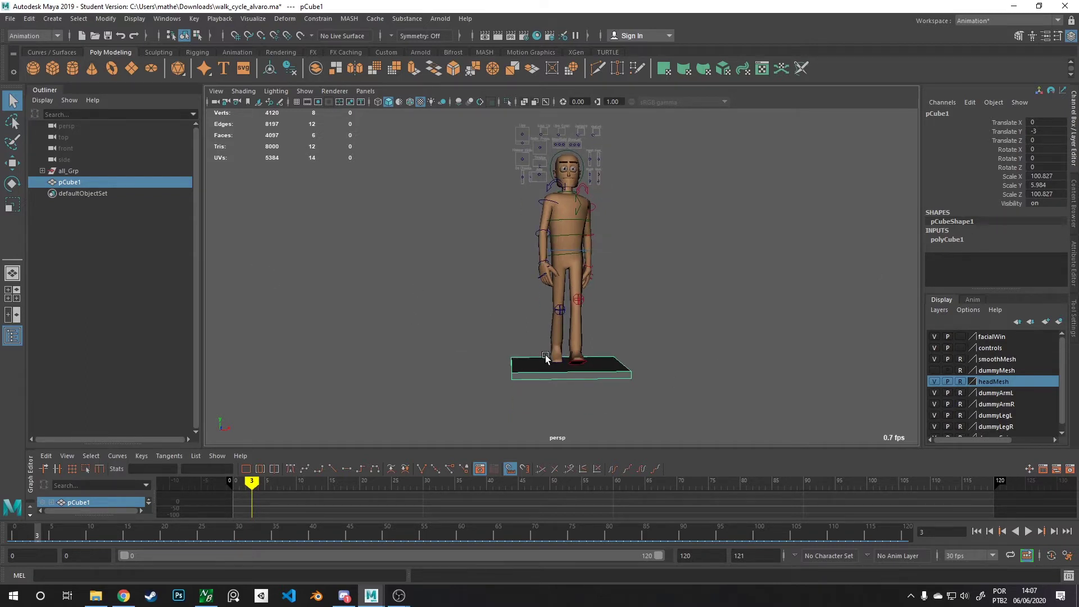
key("w")
middle_click_drag(545, 355, 592, 411)
left_click(612, 382)
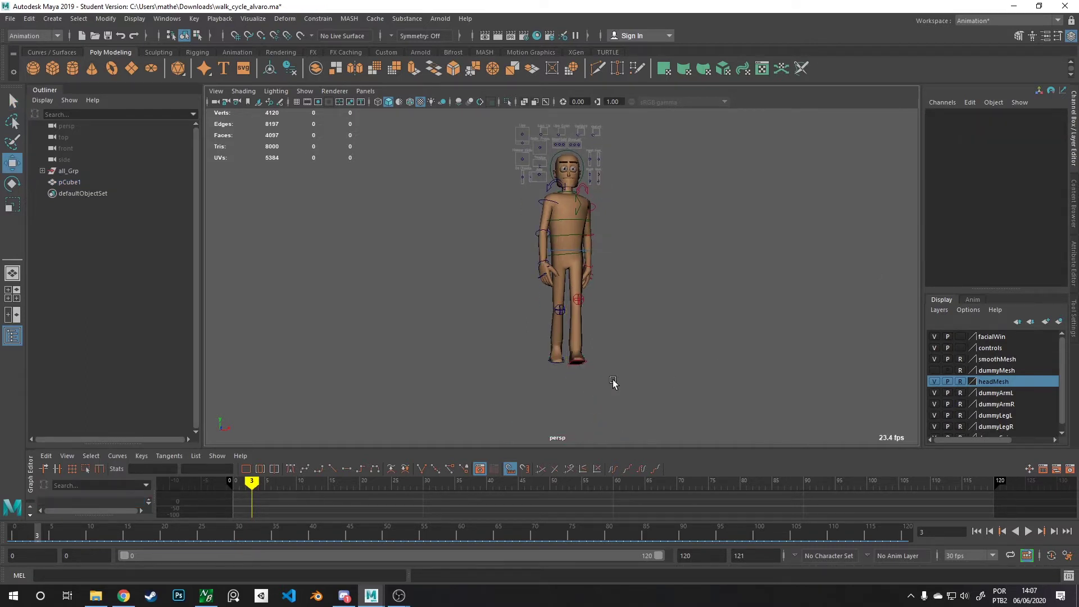
- Select all of the character's controls, enlarge the Graph Editor and move the current time to frame 0
left_click_drag(646, 381, 497, 135)
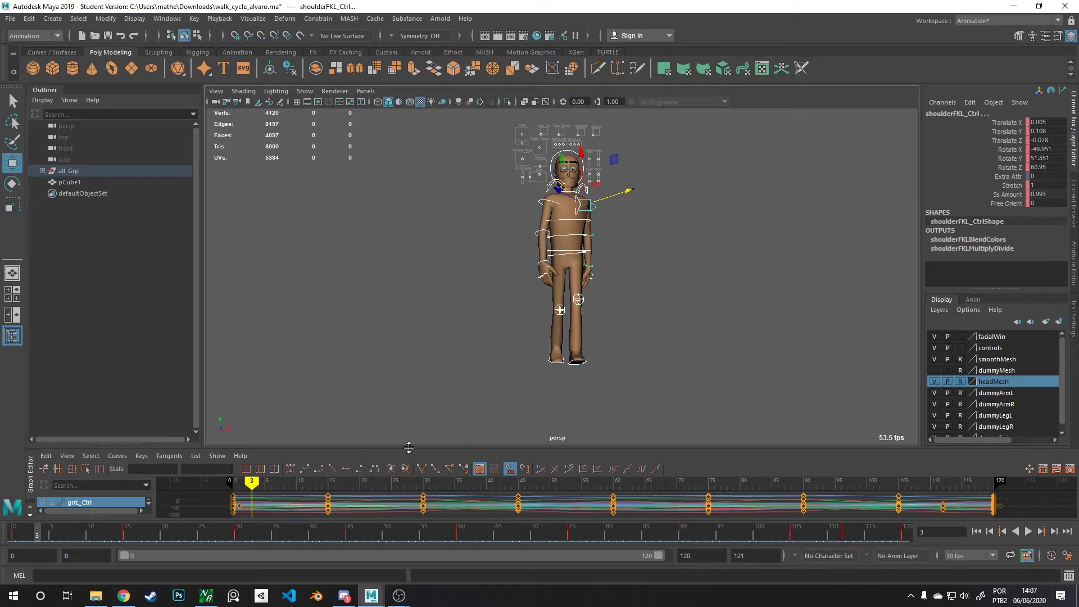
scroll(564, 169, "up", 4)
middle_click_drag(605, 238, 567, 290, "alt")
scroll(578, 223, "down", 2)
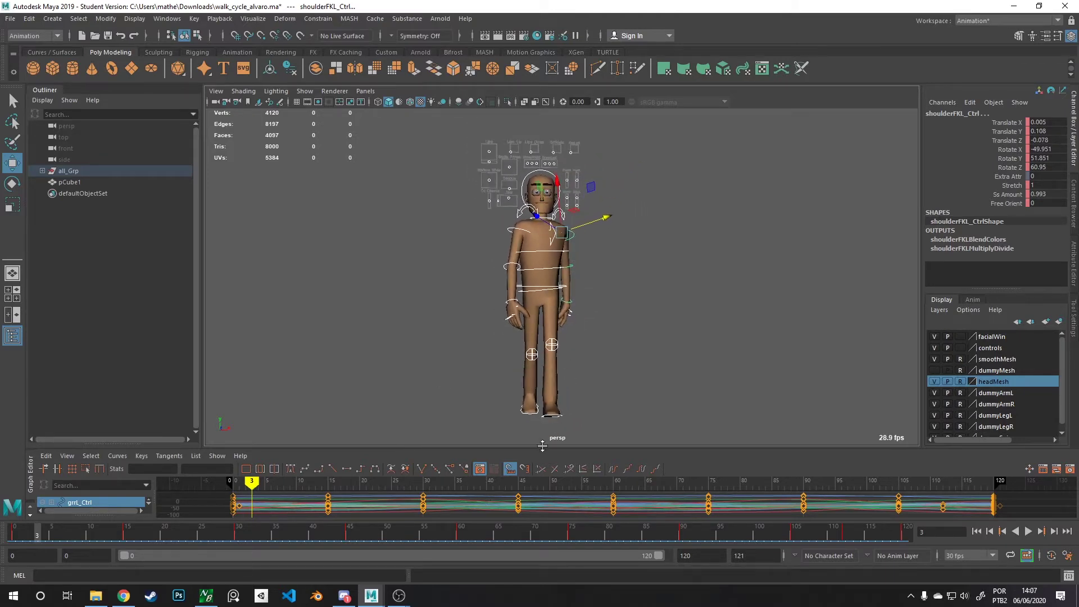
left_click_drag(542, 445, 543, 365)
left_click(245, 401)
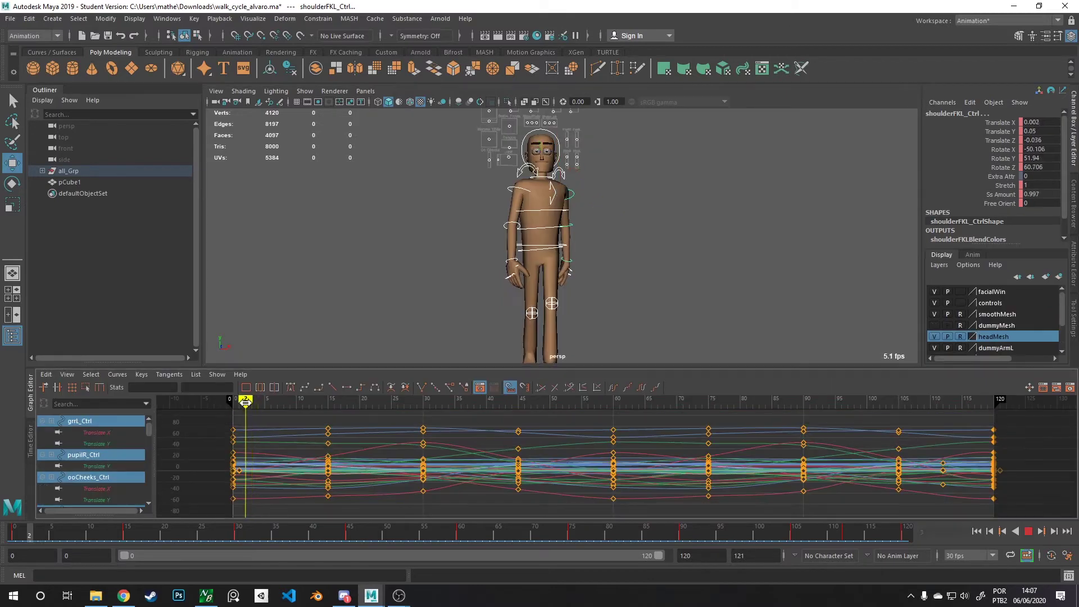
left_click_drag(245, 401, 233, 401)
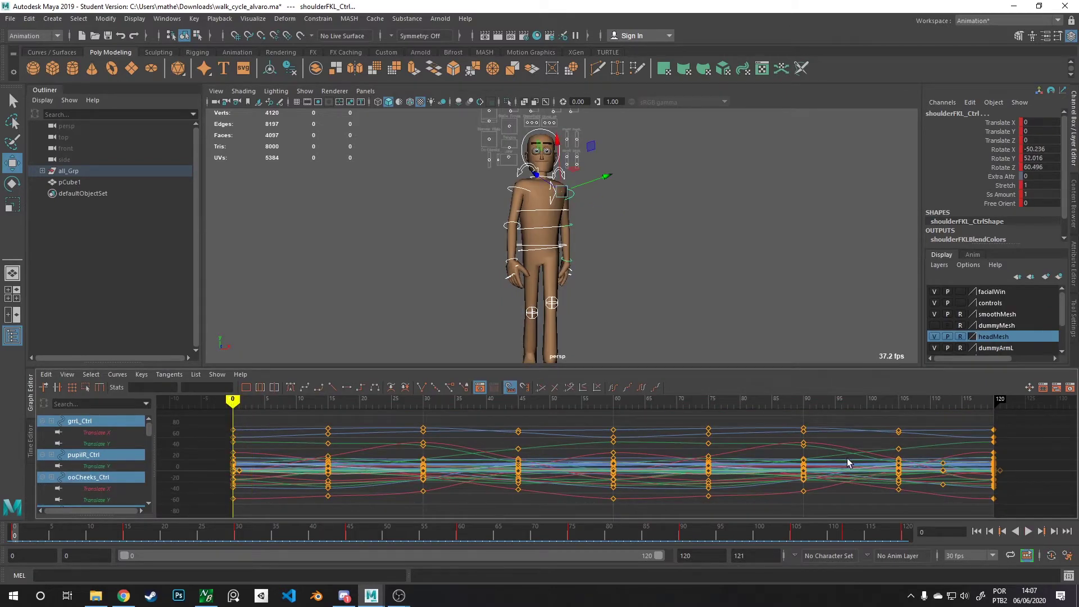
- Try to shift all keys of the selected controls in the Graph Editor, choosing the default division level (1)
key("a")
left_click_drag(880, 443, 351, 512)
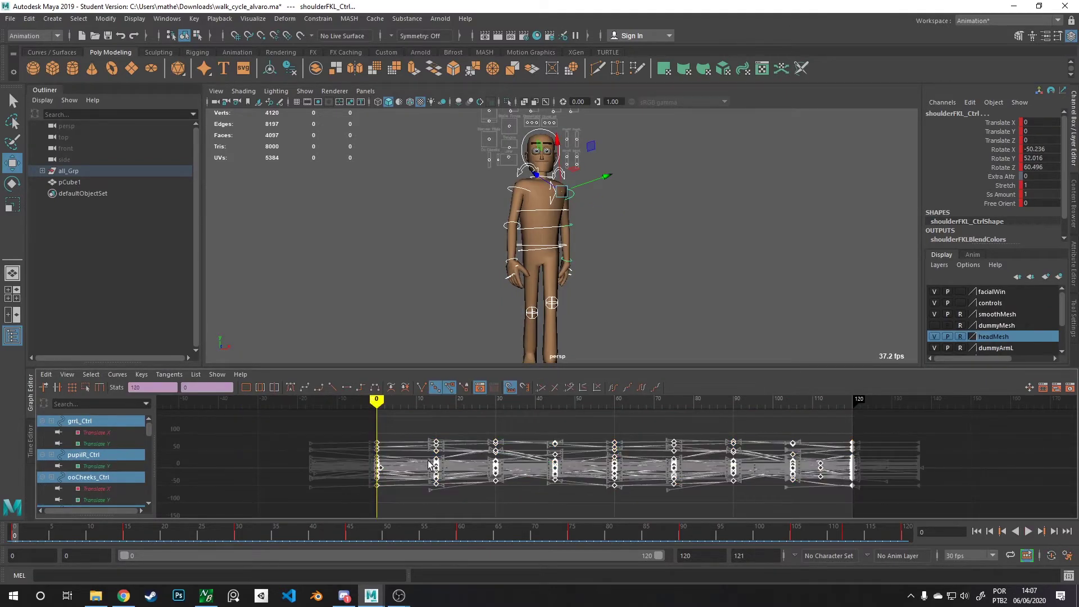
key("e")
key("f")
key("a")
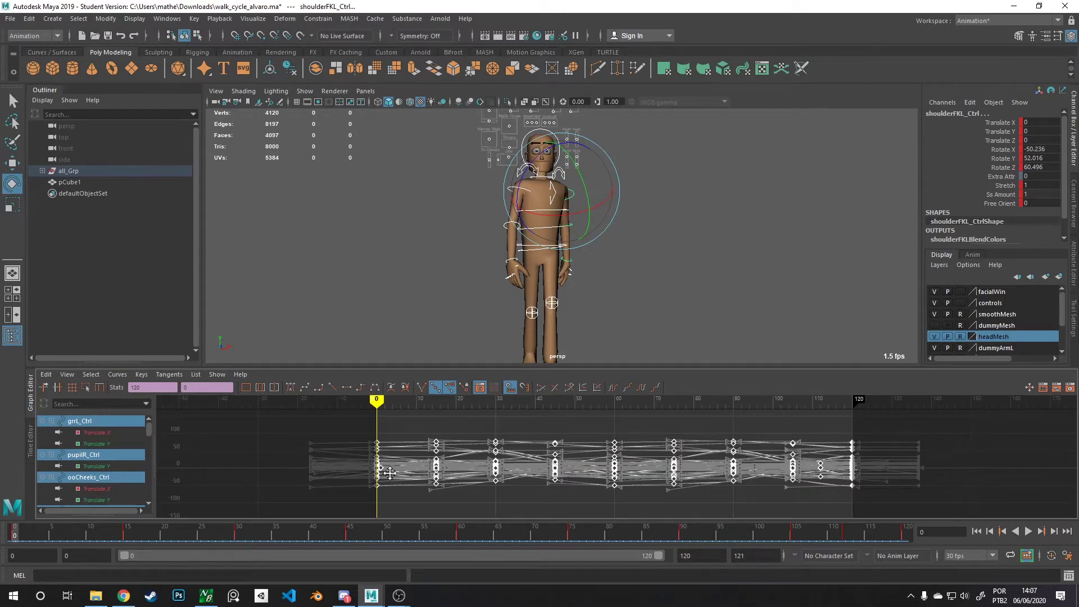
left_click_drag(389, 472, 393, 477)
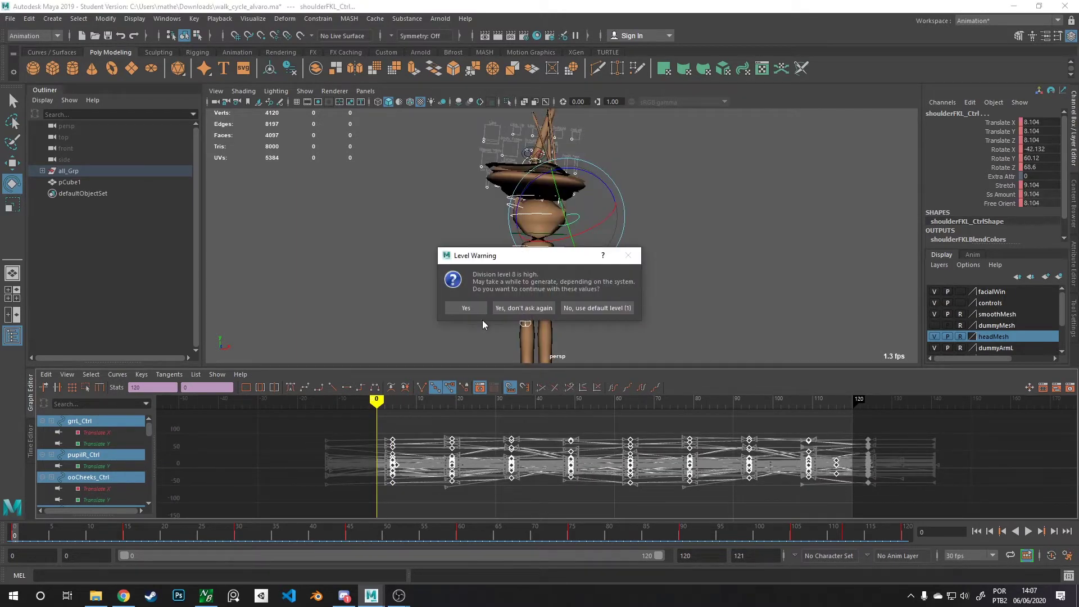
left_click(588, 311)
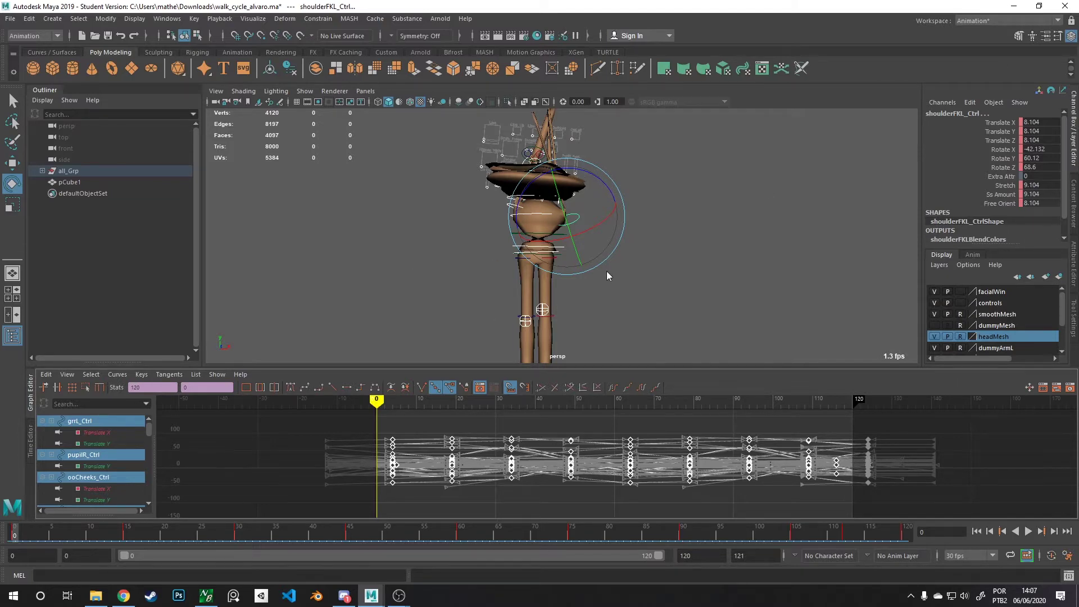
- Open the Windows Task Manager, end the Maya task and close the Task Manager
key("ctrl+shift+Escape")
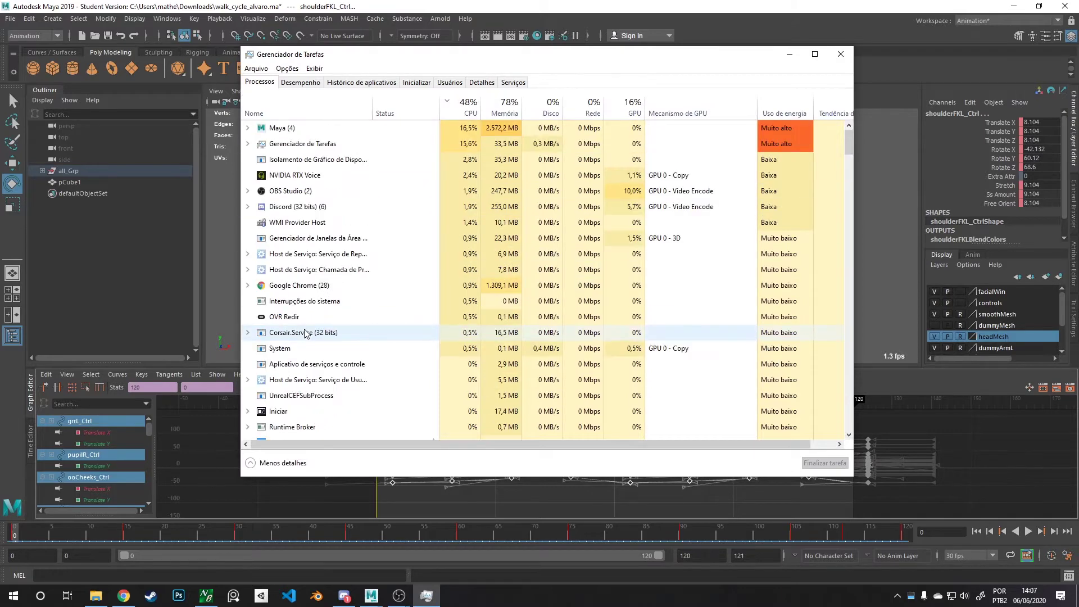
left_click(306, 129)
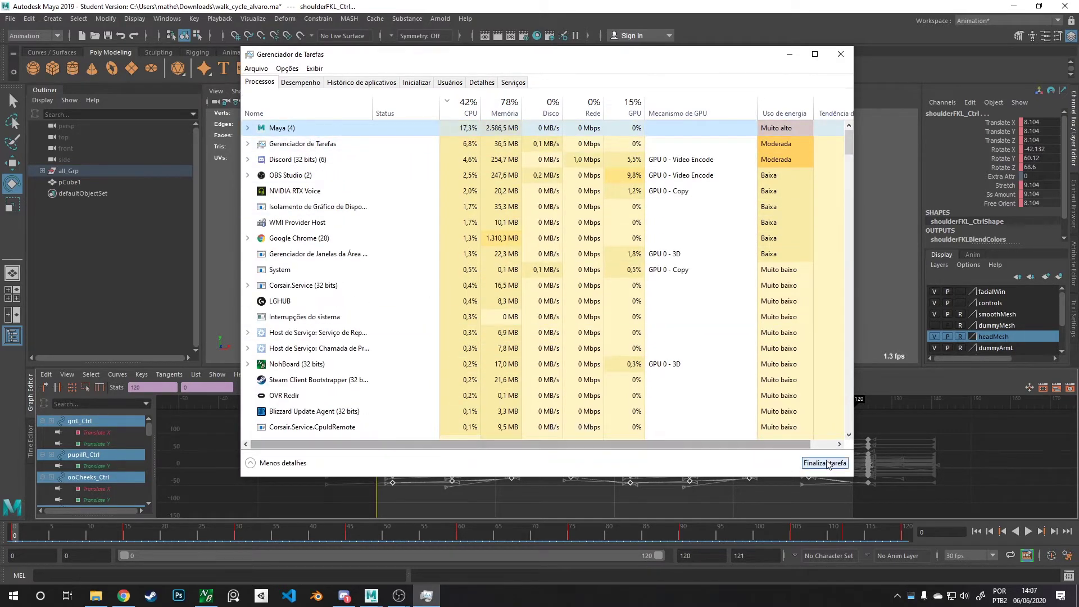
left_click(824, 462)
left_click(851, 54)
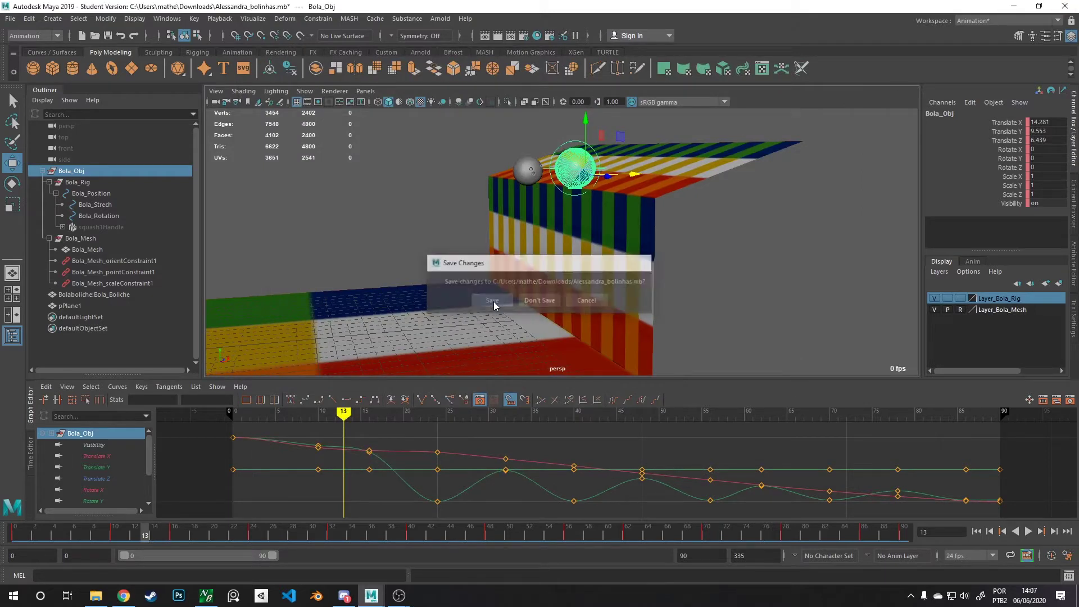
- Save and close the beach ball scene, and close the Ping_Pong_Robots scene without saving
left_click(492, 301)
left_click(513, 306)
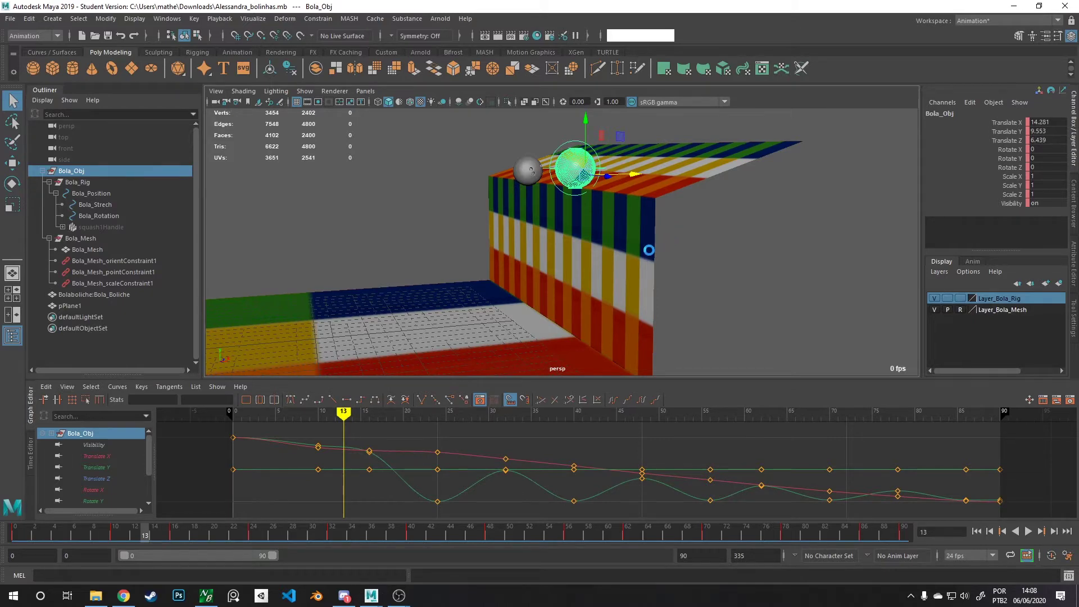
left_click(1065, 5)
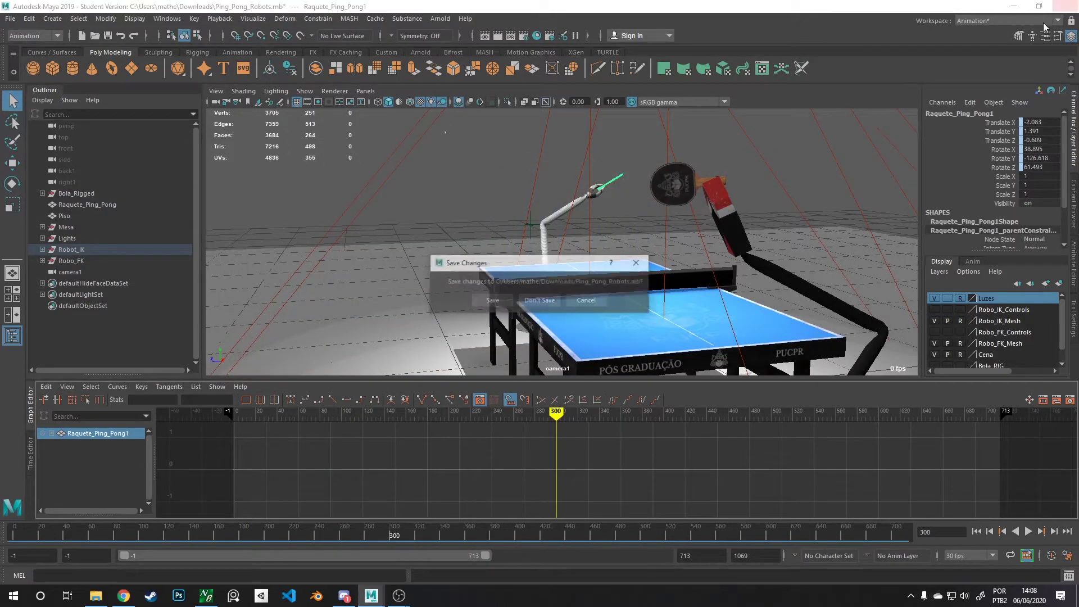
left_click(530, 302)
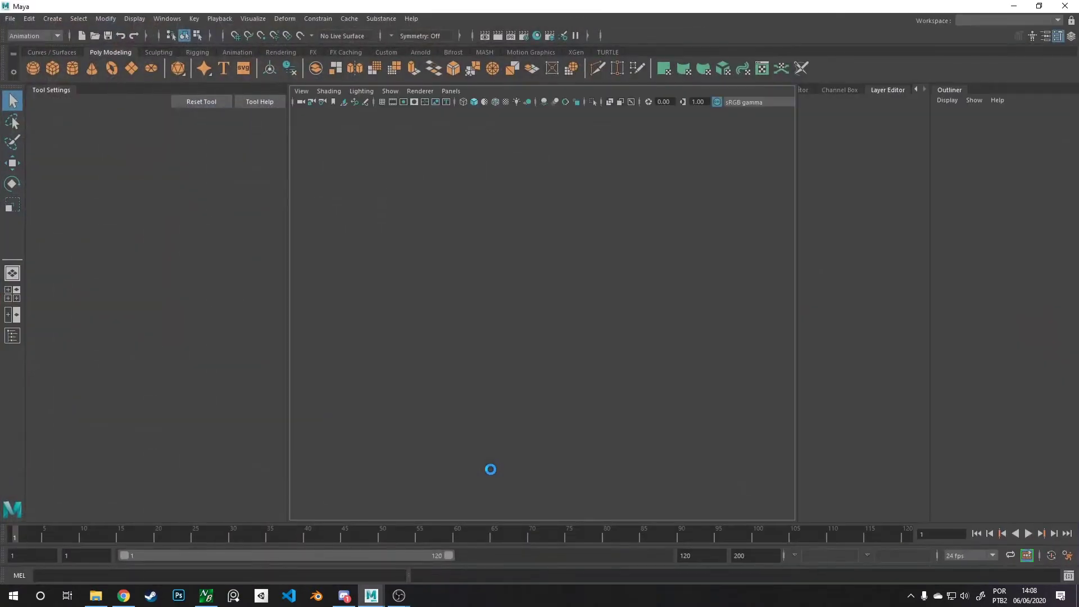
- Finish opening the walk cycle scene, dismiss the read-error notice and check the floor cube's transform
left_click(518, 308)
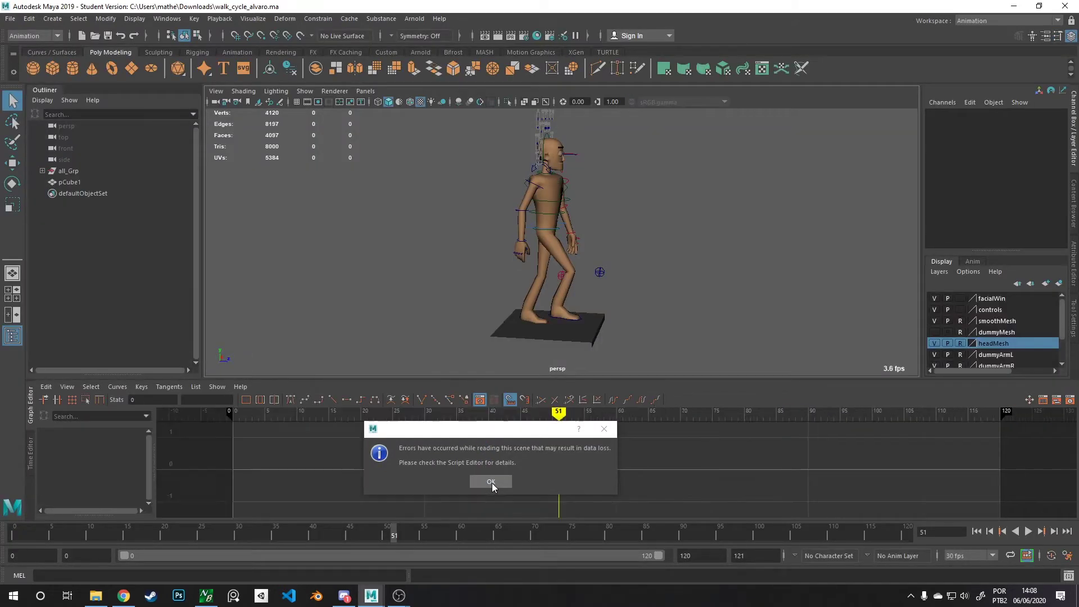
left_click(491, 481)
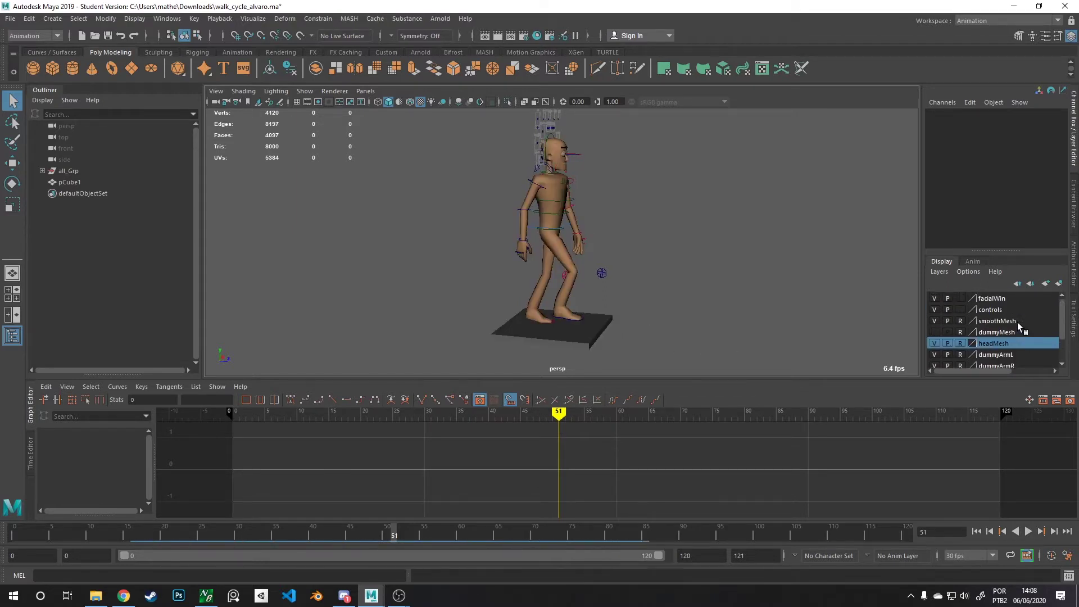
left_click(584, 337)
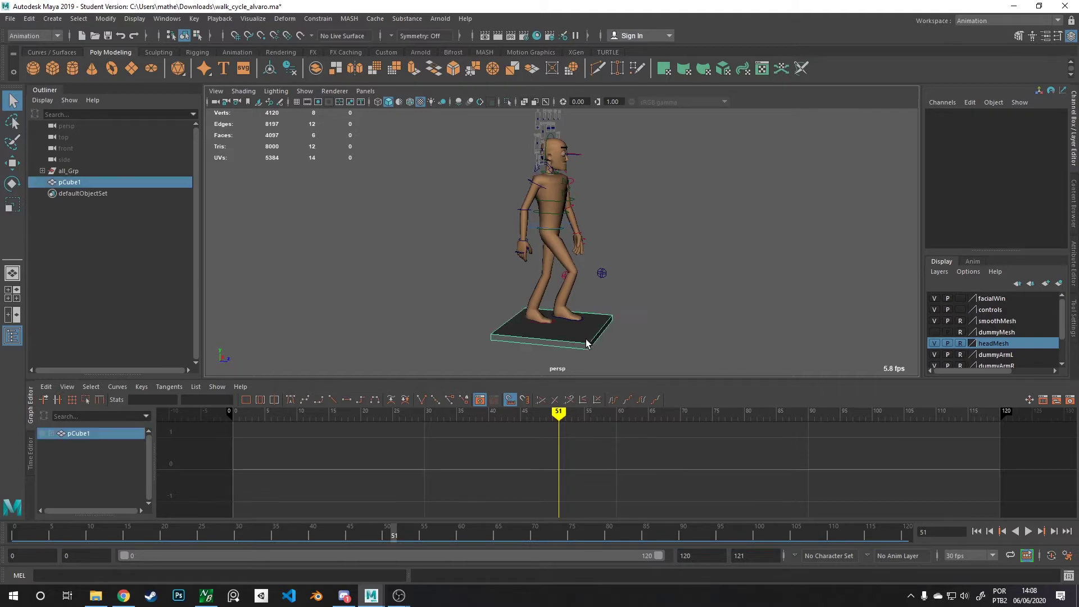
key("w")
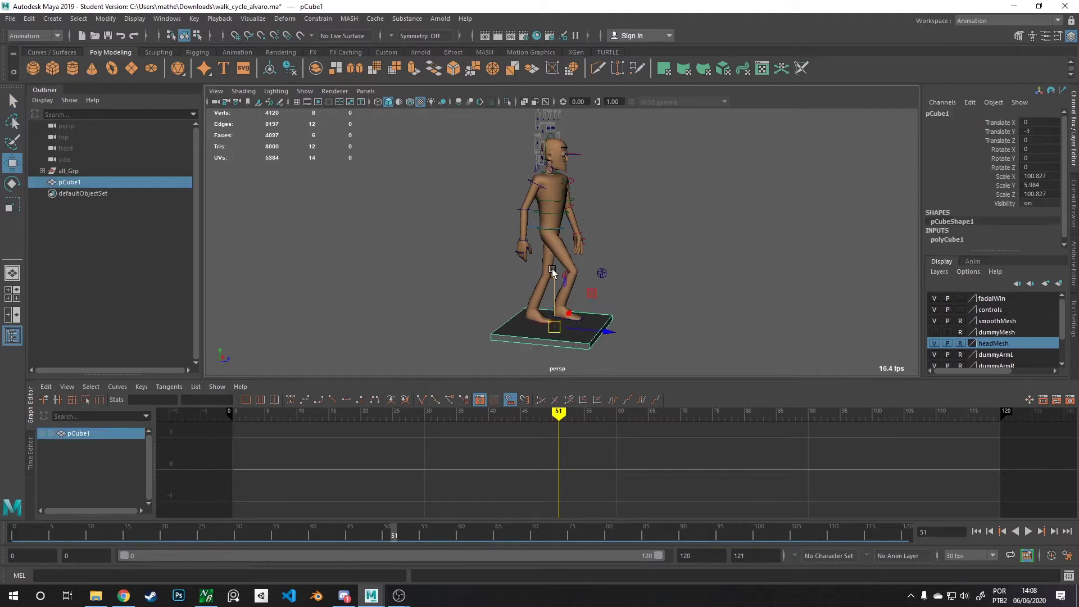
left_click(628, 257)
- Select all of the character's controls together with the floor cube and move the current time to frame 0
left_click_drag(646, 229, 572, 204, "alt")
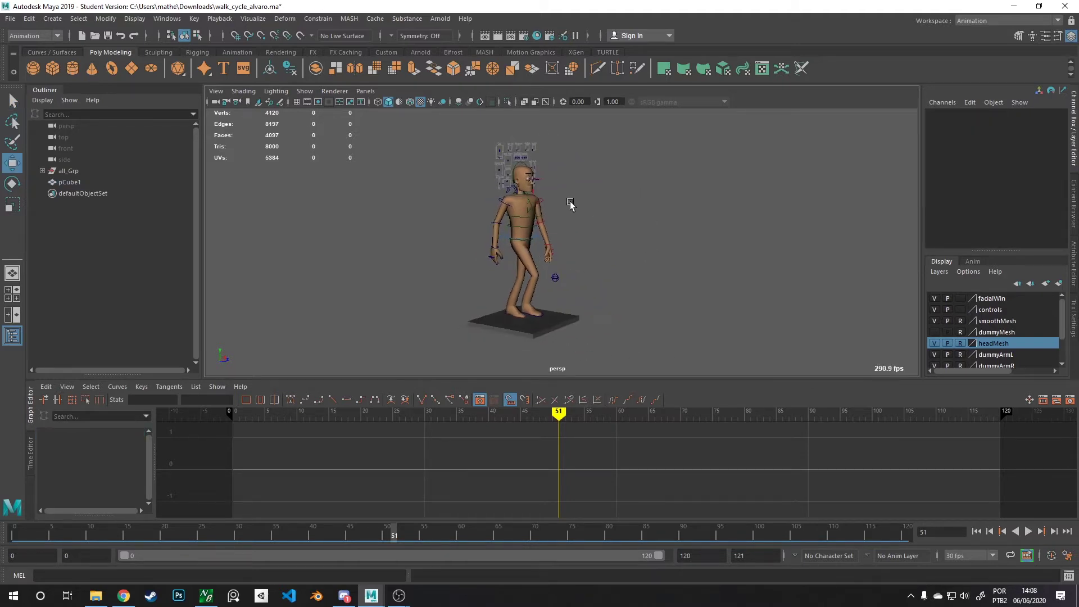
left_click_drag(620, 138, 399, 342)
left_click_drag(463, 318, 453, 342, "alt")
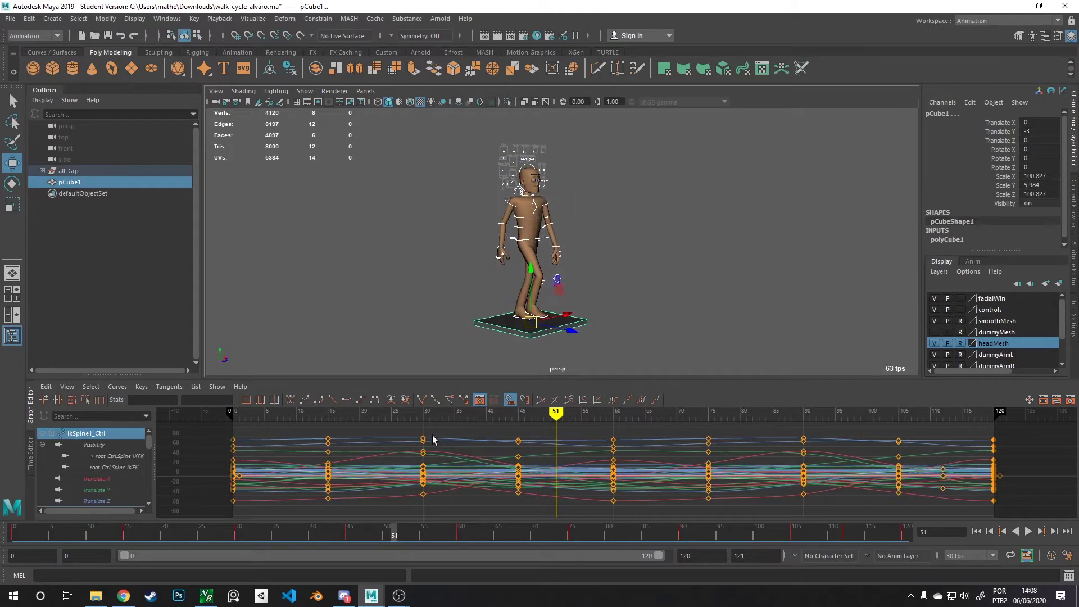
left_click_drag(421, 417, 229, 416)
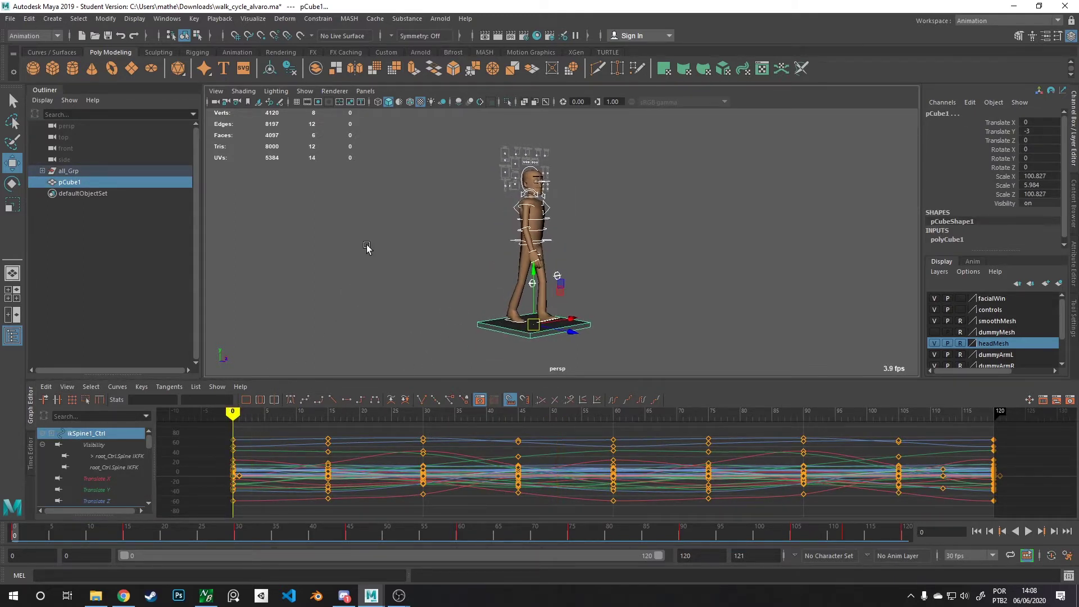
left_click_drag(393, 264, 406, 282, "alt")
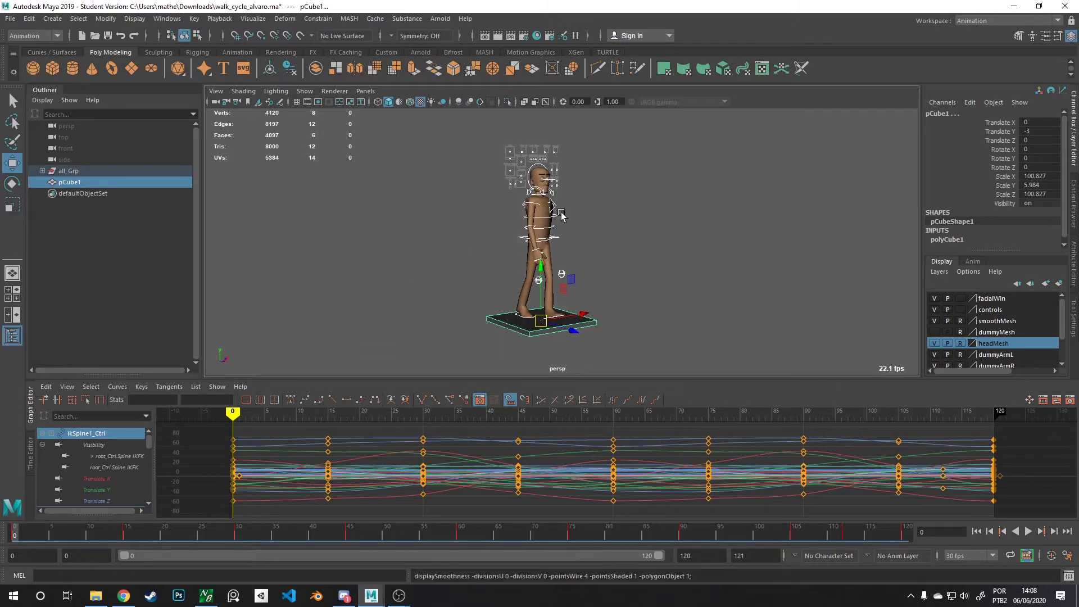
- Enlarge the Graph Editor and scale all keys in time from frame 0 so the last ones land on frame 60
scroll(567, 252, "up", 8)
middle_click_drag(544, 250, 526, 146, "alt")
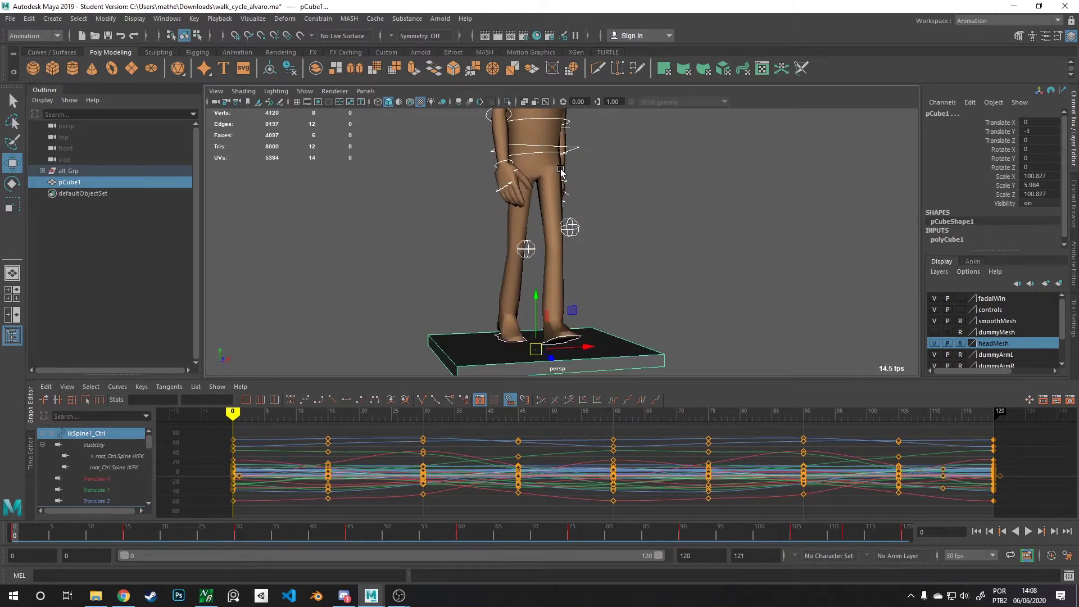
left_click_drag(363, 381, 363, 360)
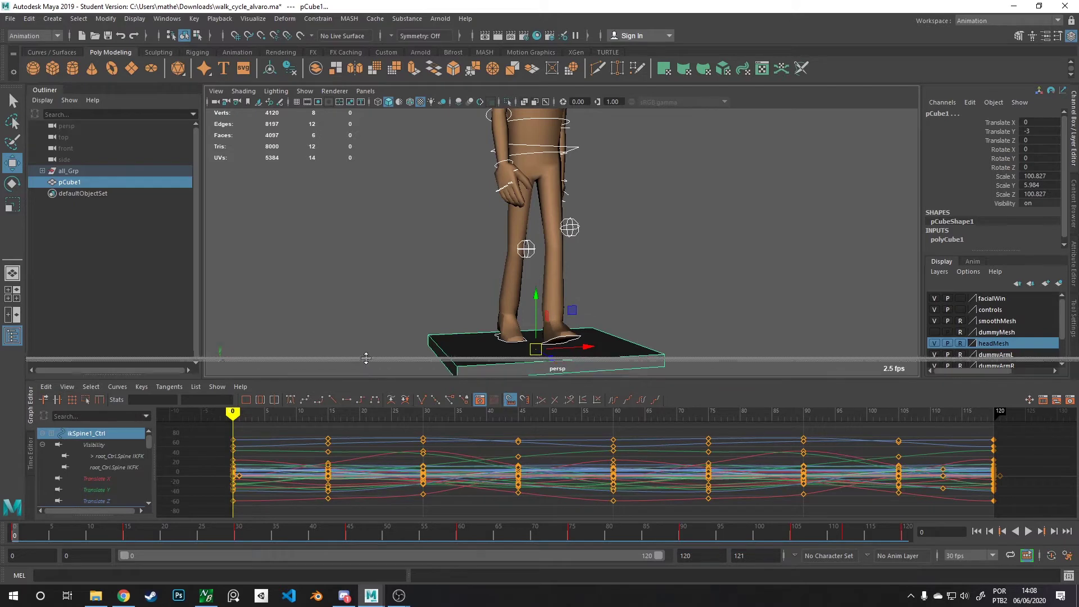
key("r")
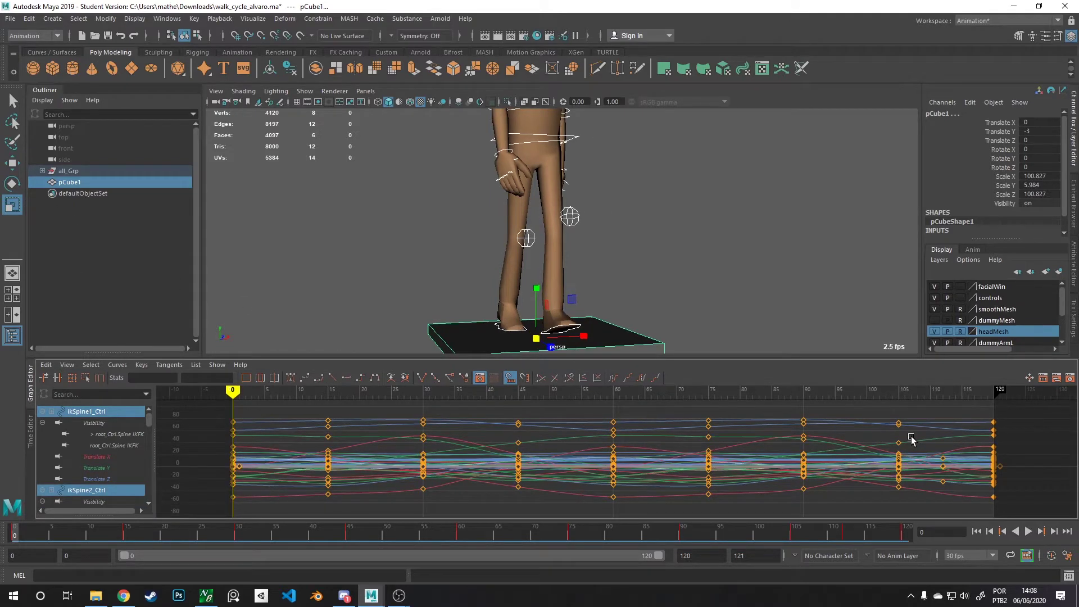
left_click_drag(1009, 416, 191, 510)
scroll(579, 470, "down", 5)
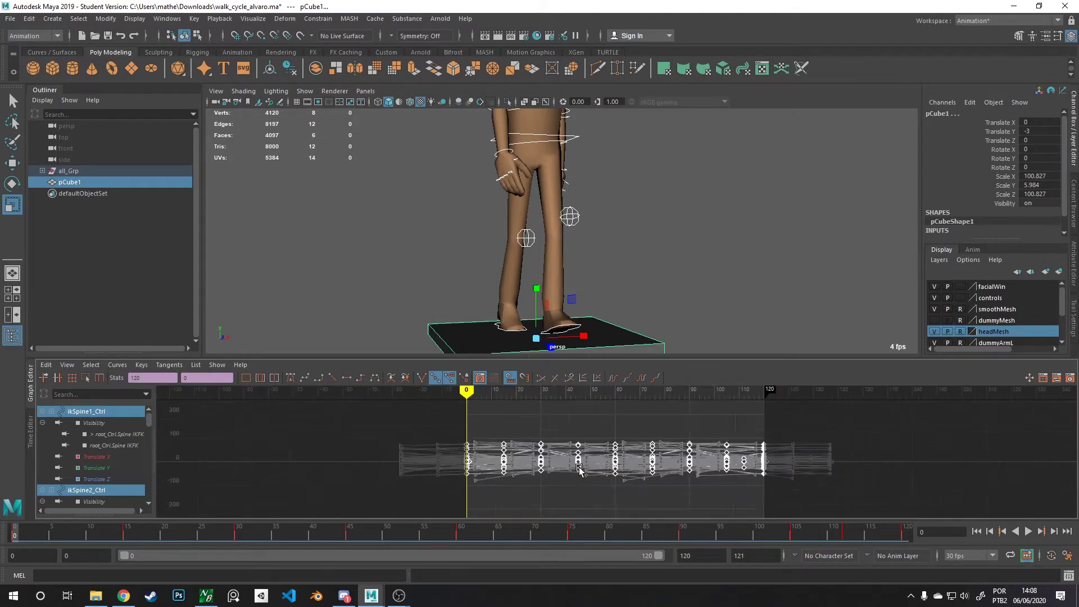
scroll(579, 470, "up", 2)
key("f")
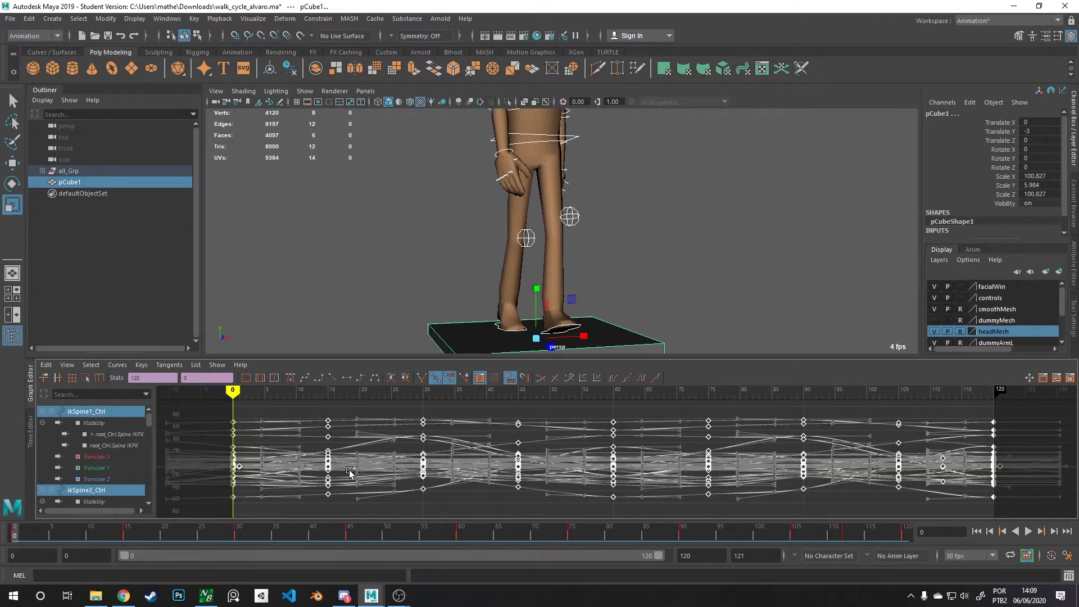
mouse_move(229, 460)
middle_mouse_down()
mouse_move(197, 464)
mouse_move(220, 463)
middle_mouse_up()
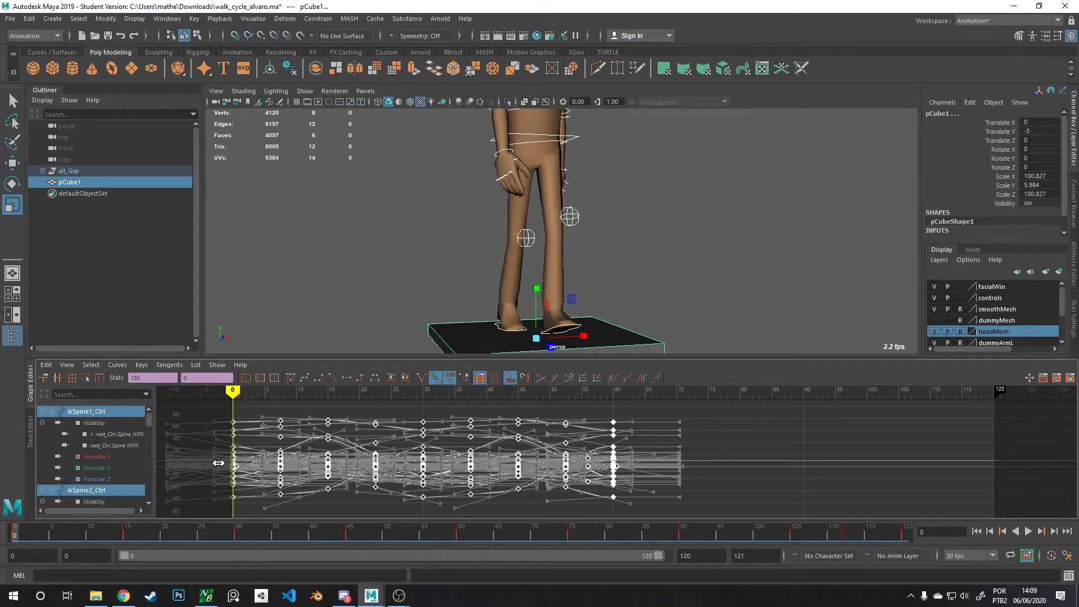
- Set the end of the playback range to frame 60
double_click(708, 556)
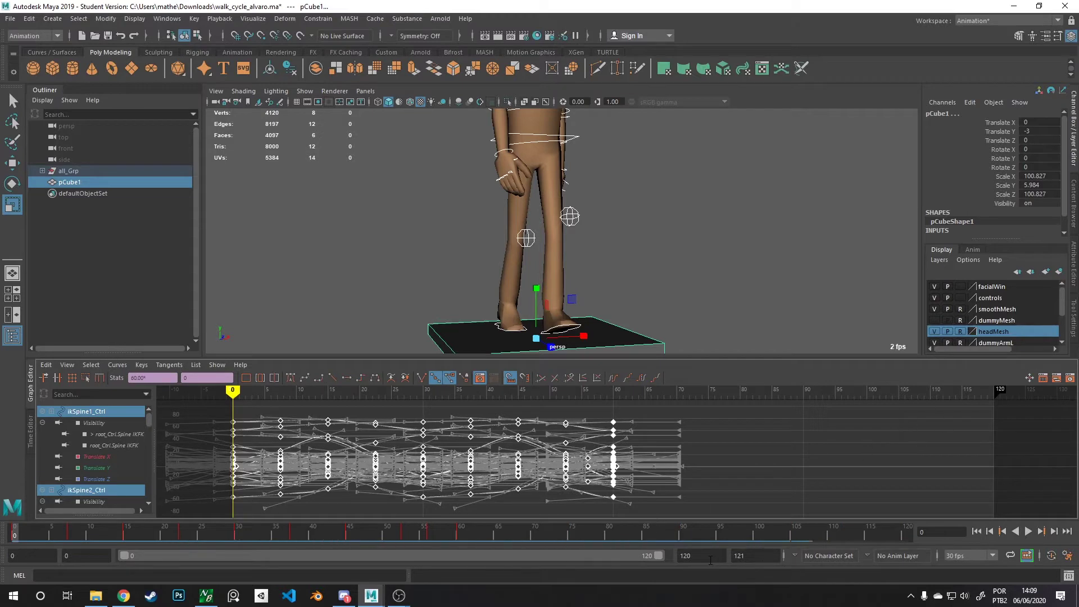
type("60")
key("Return")
- Clear the selection and play the 60-frame walk cycle, viewing the whole character from several angles
scroll(623, 152, "down", 2)
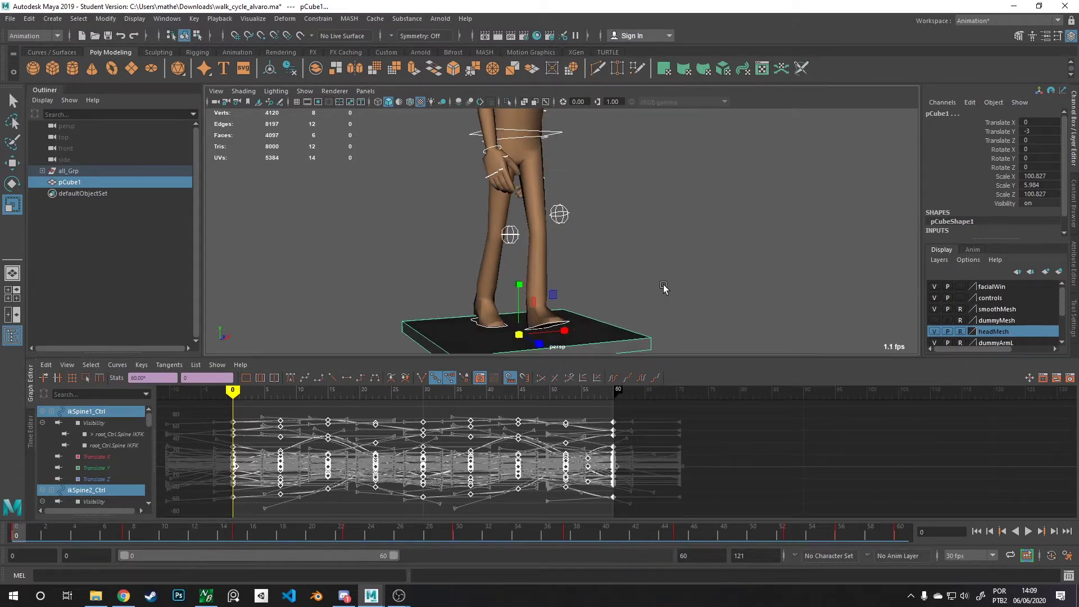
key("w")
scroll(624, 146, "down", 2)
scroll(612, 180, "down", 2)
left_click(603, 241)
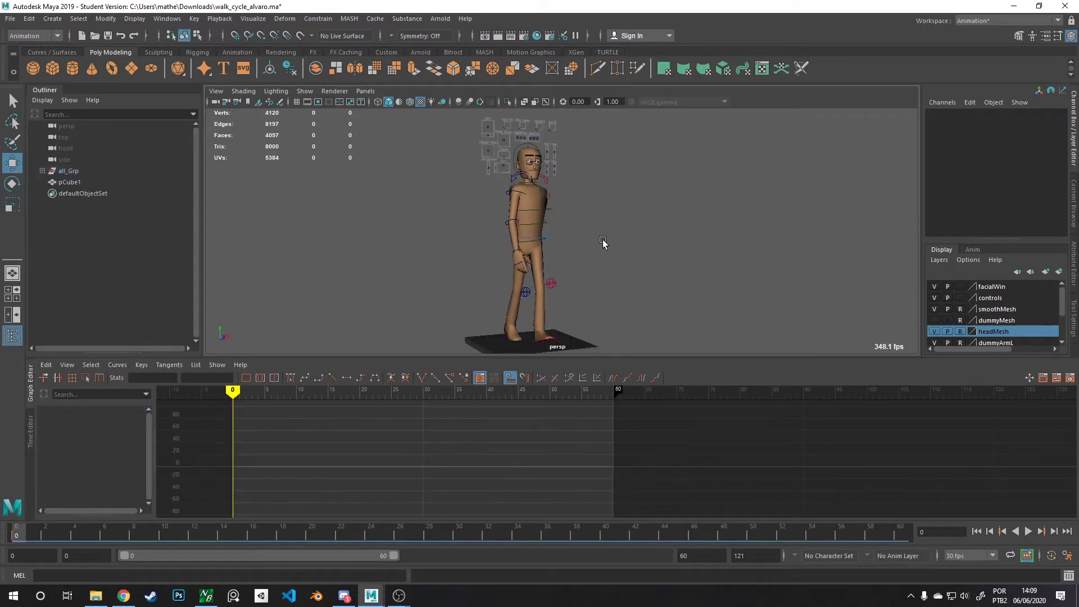
key("alt+v")
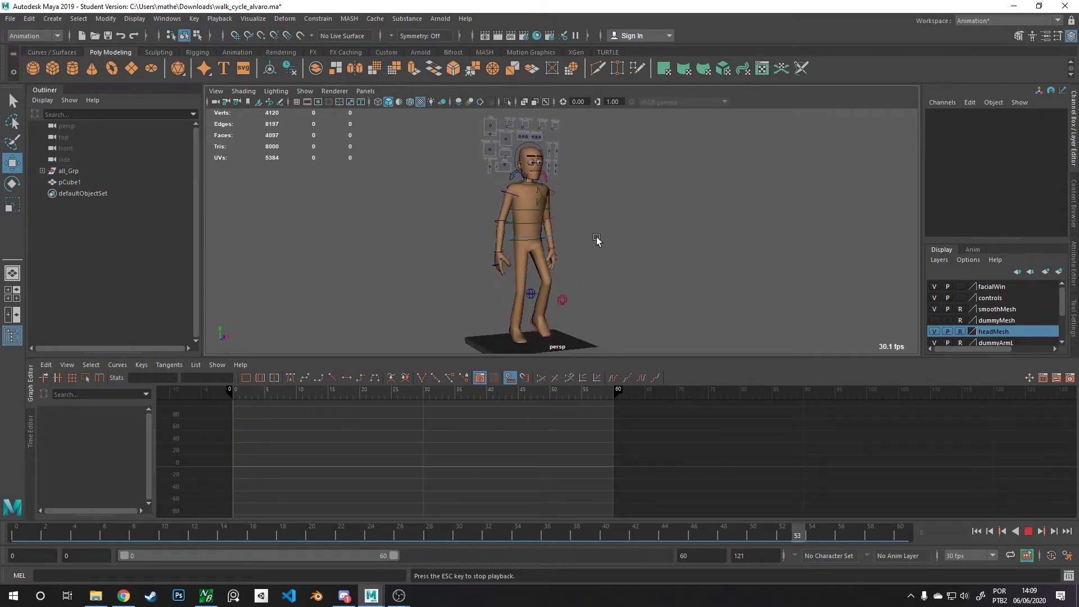
left_click_drag(600, 240, 674, 241, "alt")
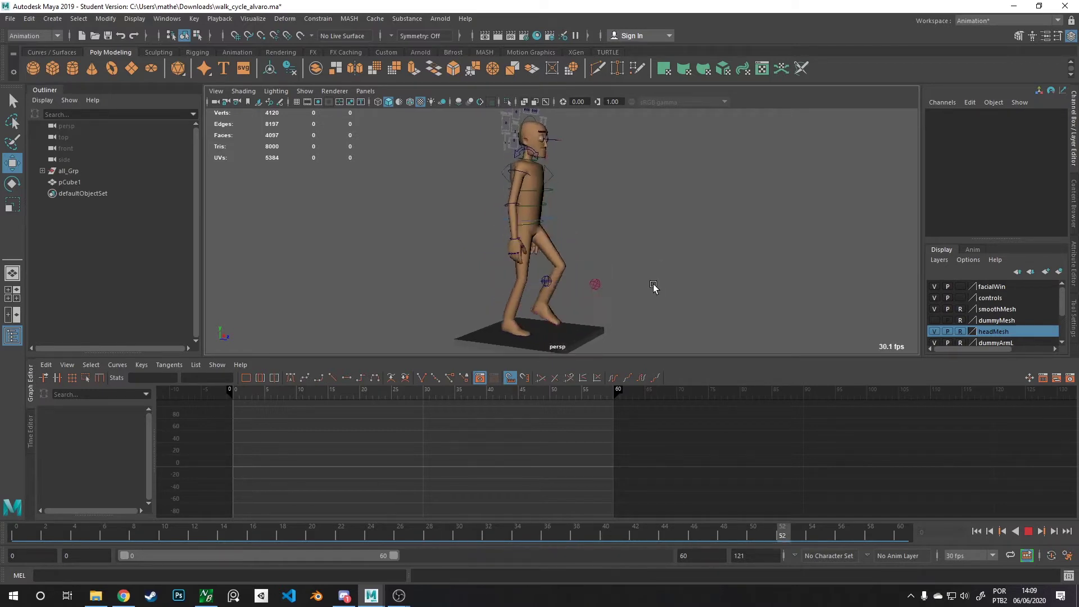
key("Escape")
- Inspect the root control's curves, reselect all controls with the floor cube and return to frame 0
left_click(546, 220)
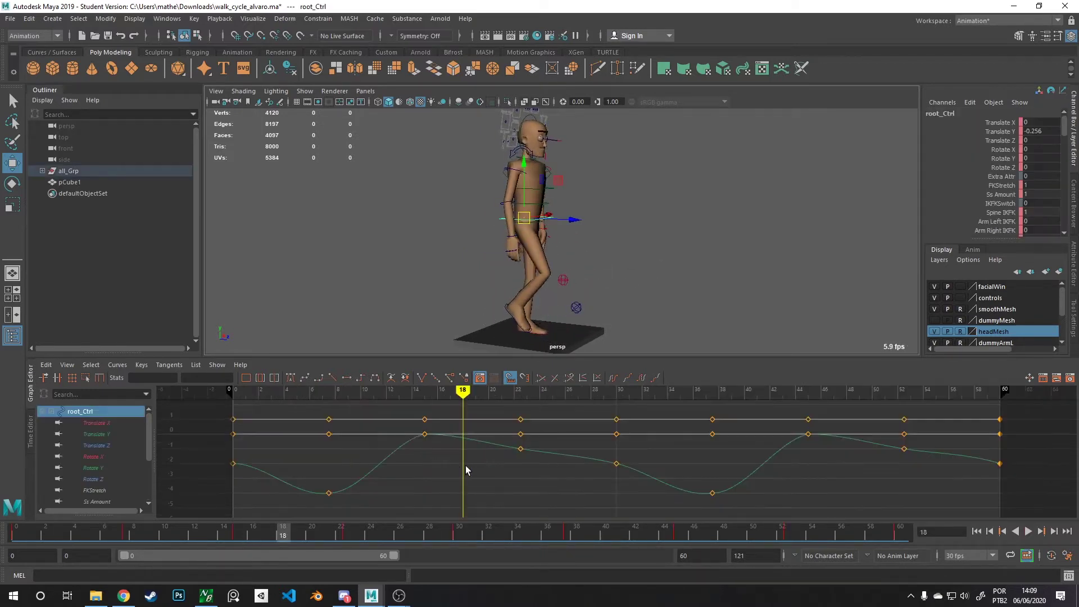
key("alt")
left_click_drag(655, 209, 639, 197, "alt")
left_click_drag(632, 128, 597, 290)
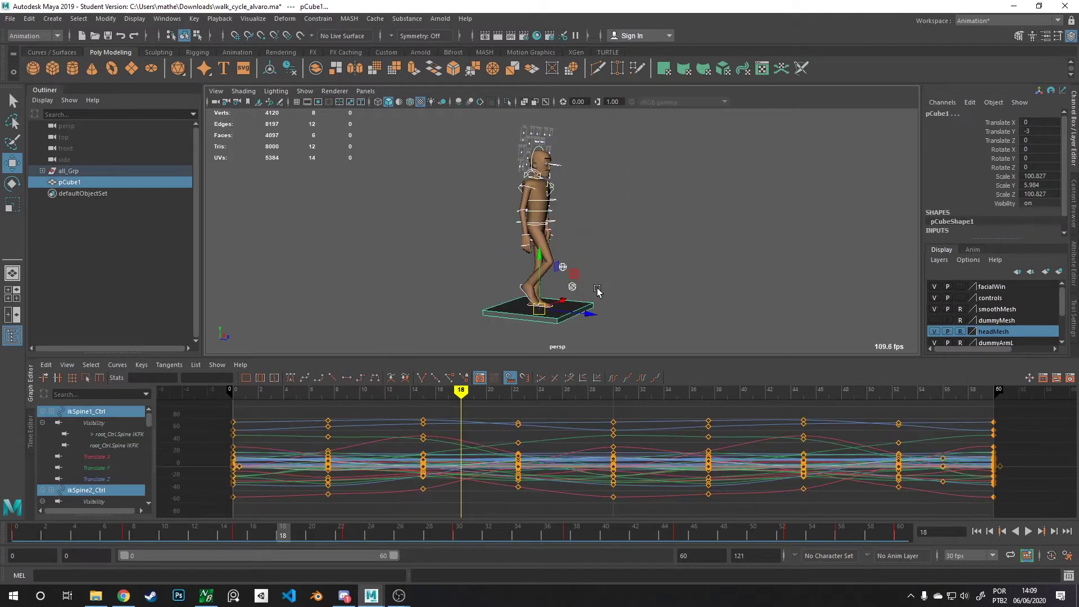
left_click(234, 392)
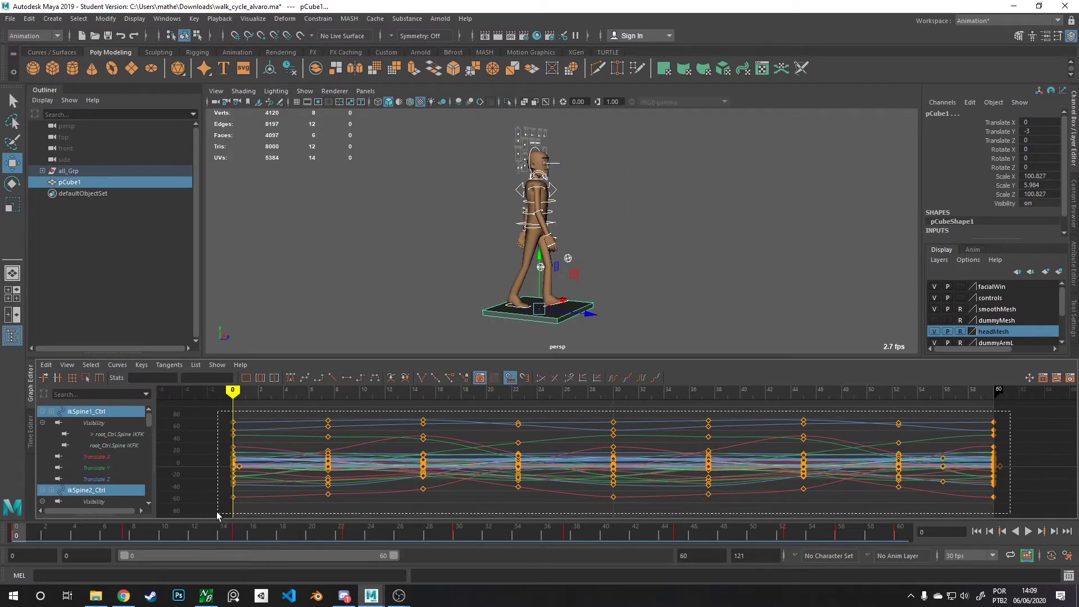
- Scale all keys in time from frame 0 so they end at frame 36, and set the playback end to 36
left_click_drag(219, 516, 237, 476)
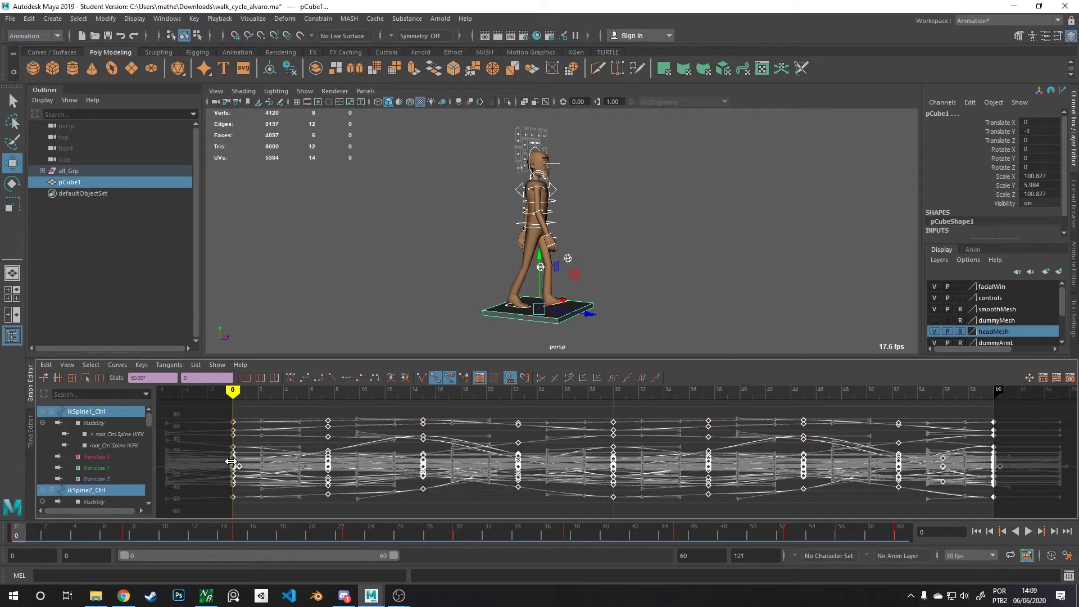
middle_click_drag(230, 461, 224, 460, "shift")
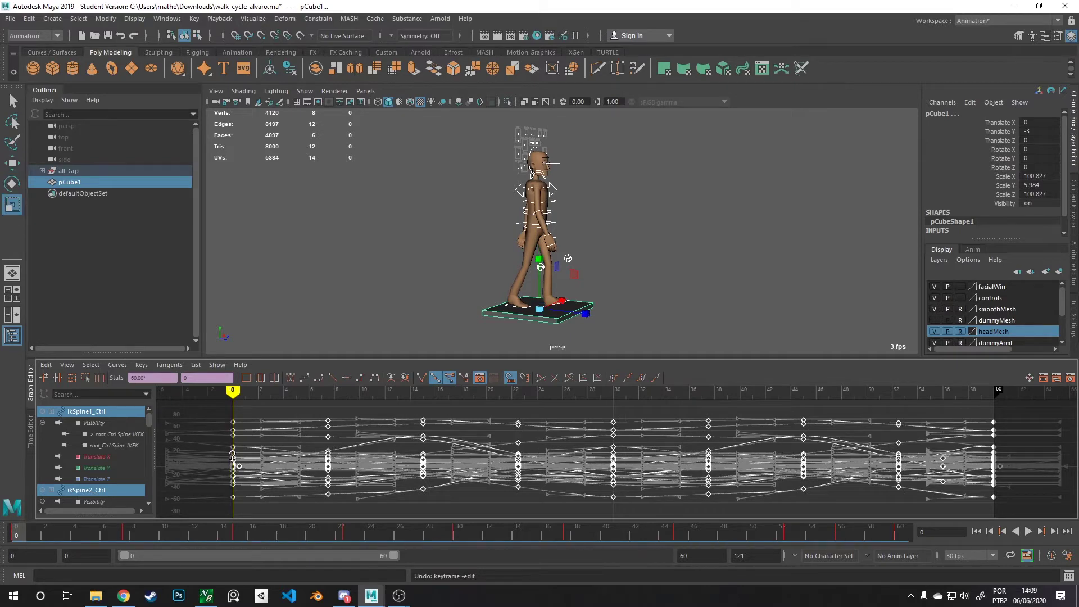
middle_click_drag(233, 455, 222, 462)
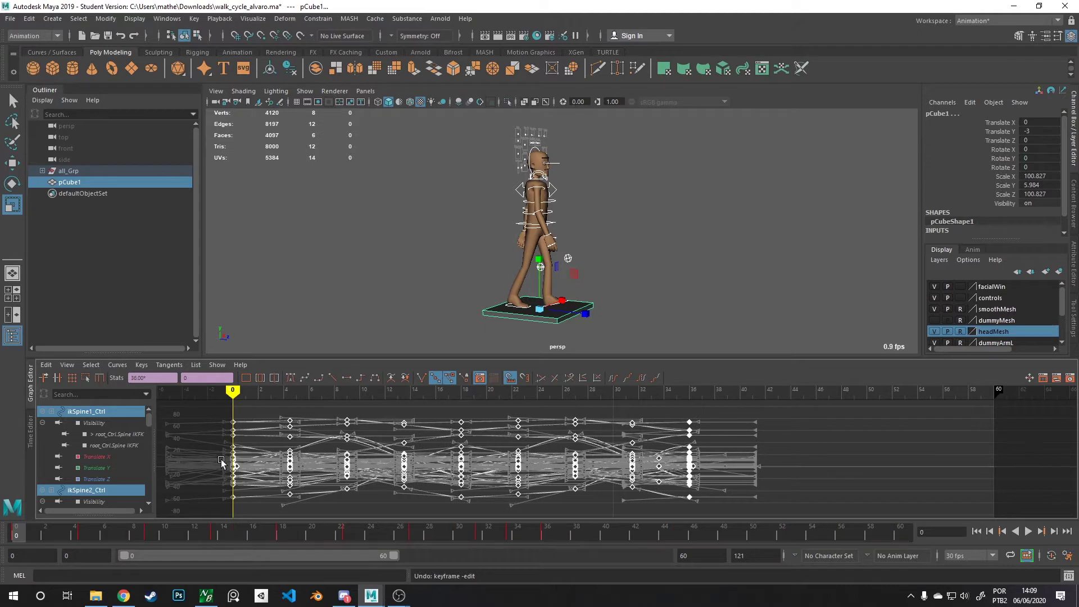
left_click(700, 555)
type("36")
key("Return")
- Deselect everything, enlarge the viewport and play the 36-frame walk cycle from the side and the front
key("alt+v")
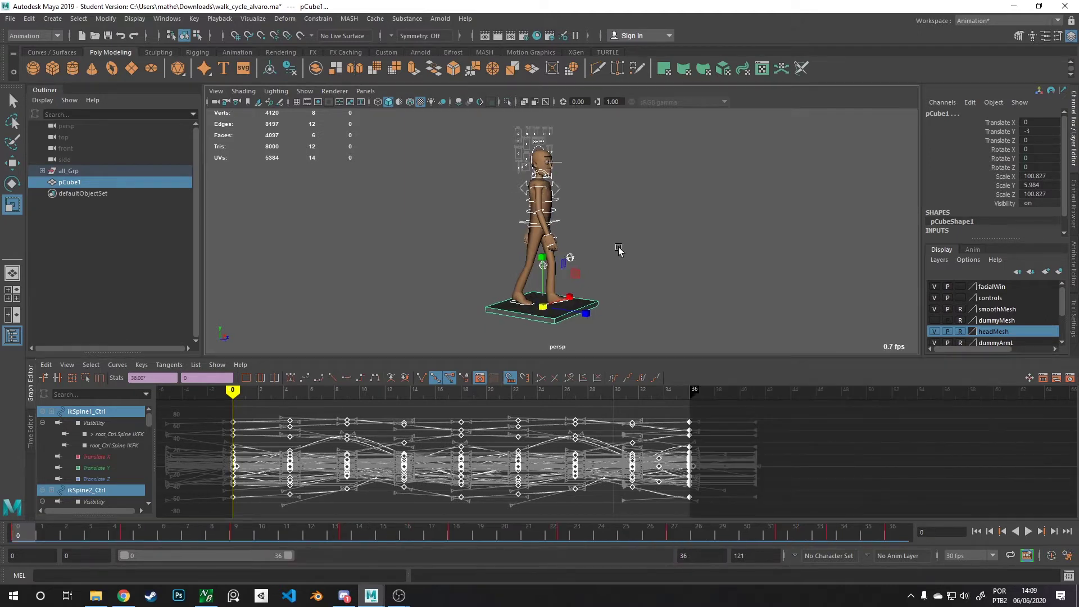
left_click(627, 256)
scroll(648, 264, "up", 5)
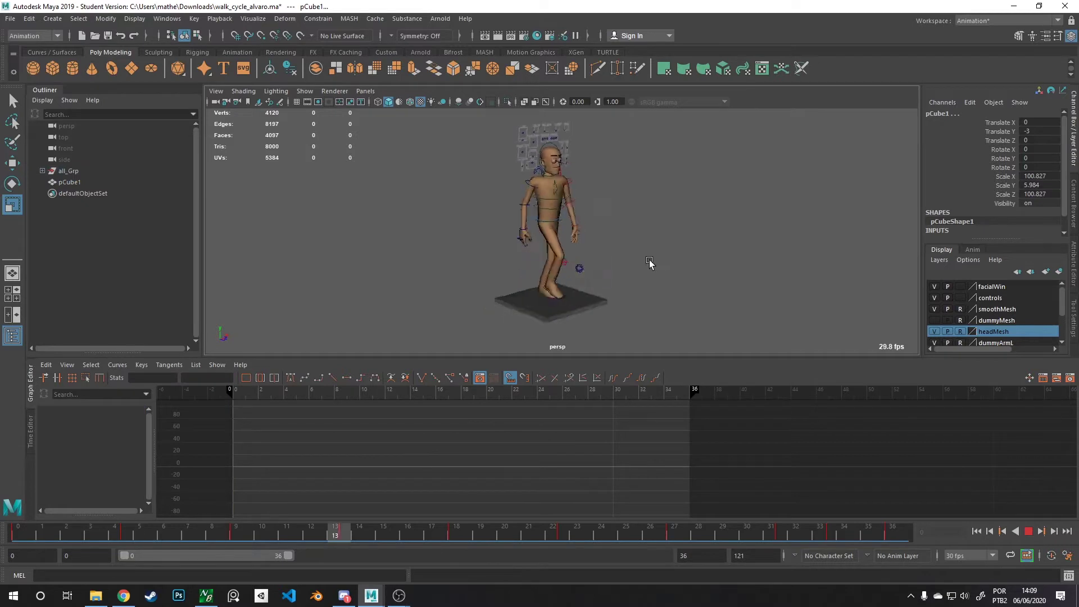
left_click_drag(669, 276, 650, 270, "alt")
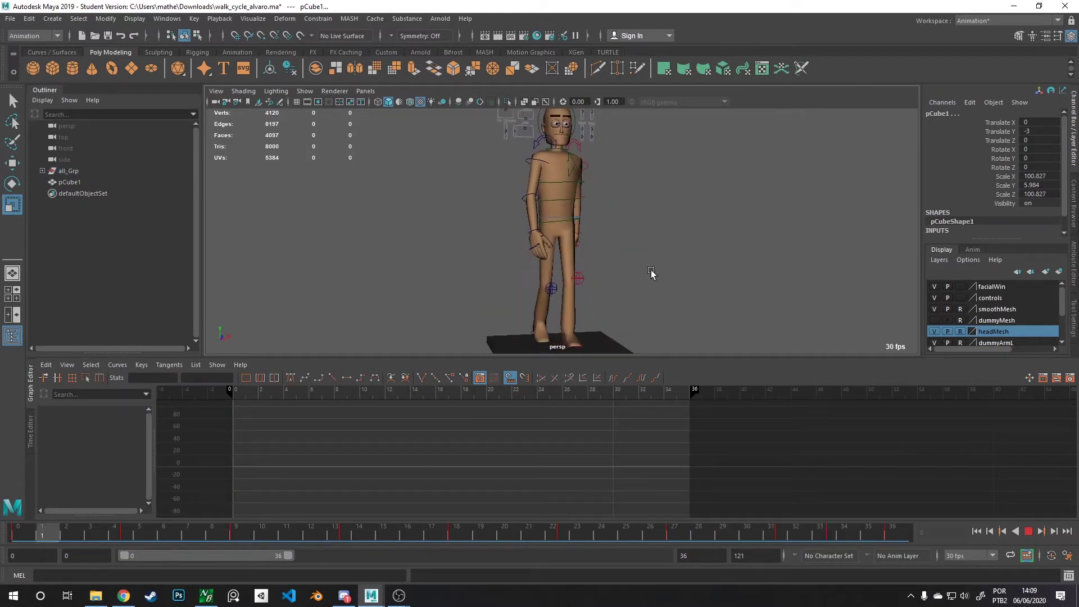
left_click_drag(597, 368, 599, 430)
mouse_move(622, 306)
left_mouse_down("alt")
mouse_move(657, 264)
mouse_move(604, 332)
mouse_move(611, 286)
mouse_move(638, 297)
mouse_move(705, 291)
mouse_move(638, 293)
mouse_move(645, 360)
mouse_move(613, 318)
left_mouse_up("alt")
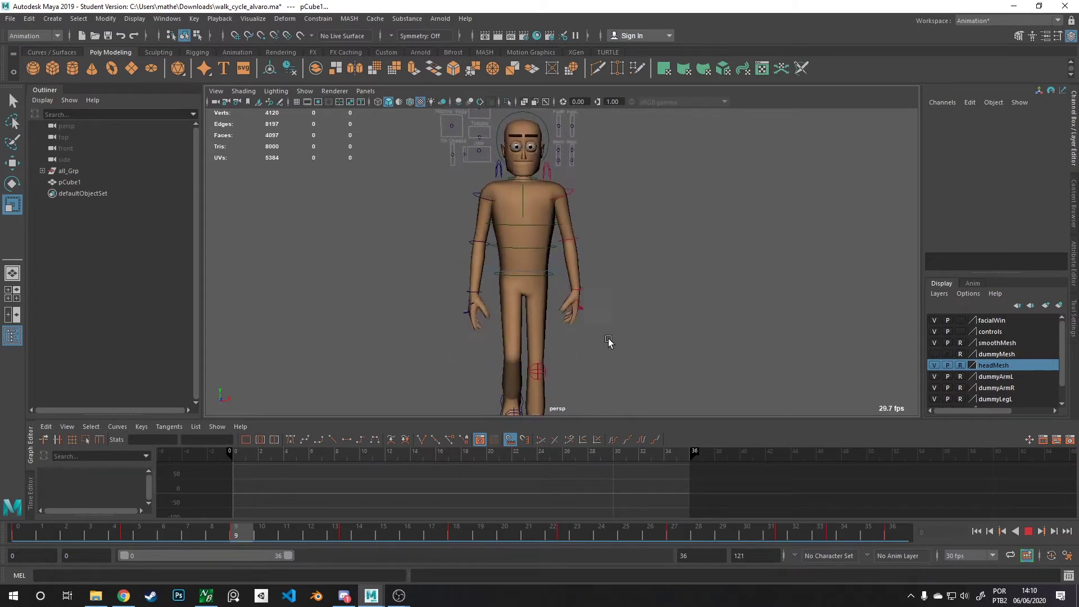
left_click(514, 403)
key("Escape")
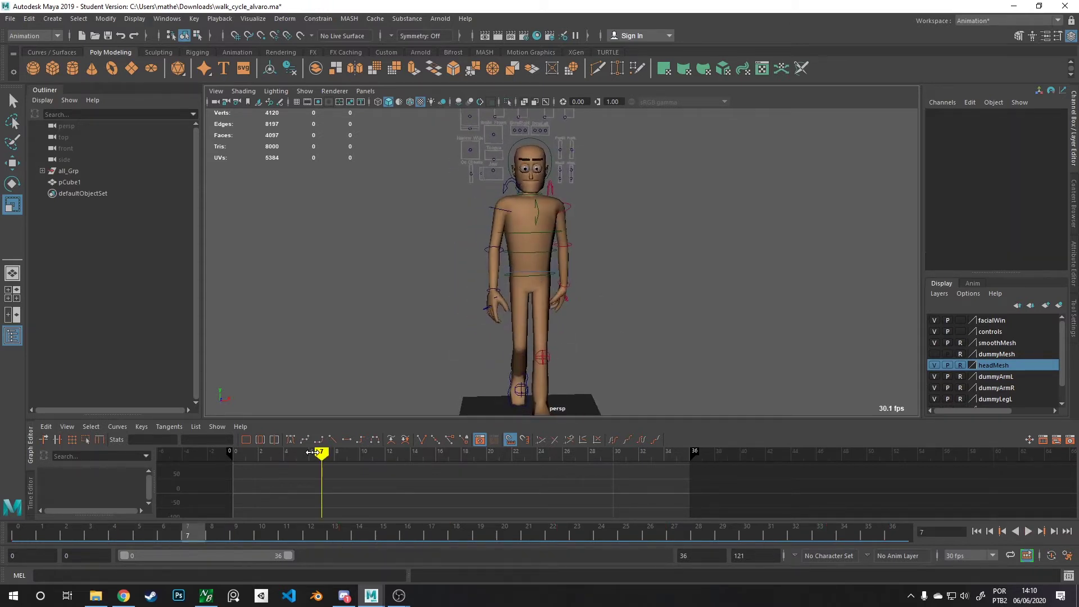
- Select the root control and examine its vertical motion by scrubbing and replaying the walk cycle
mouse_move(311, 452)
left_mouse_down()
mouse_move(601, 455)
mouse_move(345, 463)
mouse_move(597, 488)
mouse_move(331, 470)
mouse_move(436, 466)
left_mouse_up()
left_click(550, 271)
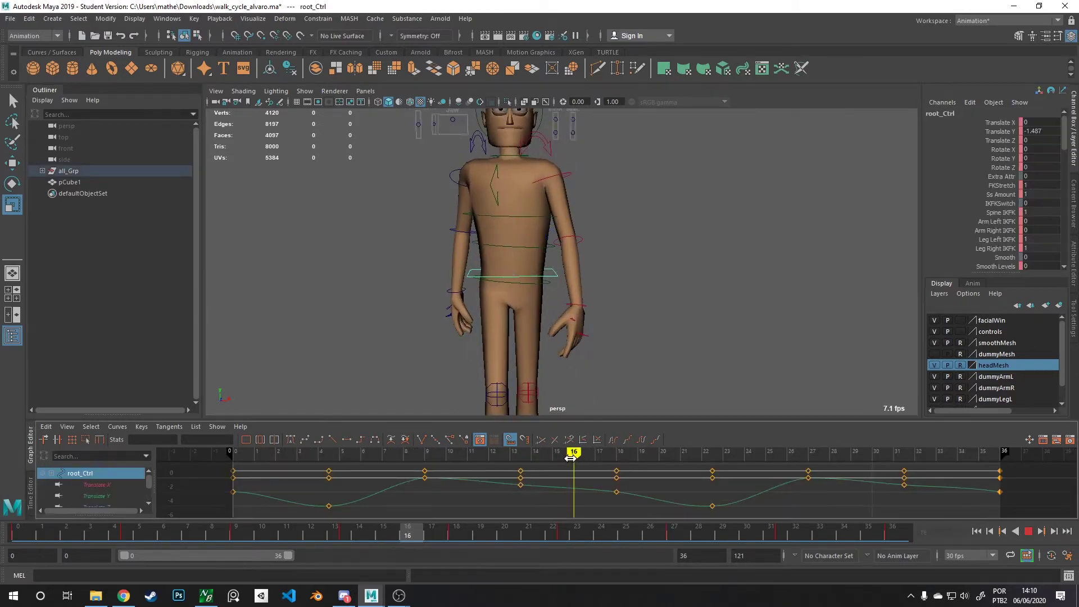
key("alt+v")
mouse_move(492, 475)
left_mouse_down()
mouse_move(679, 477)
mouse_move(211, 483)
mouse_move(847, 472)
mouse_move(908, 461)
mouse_move(322, 461)
mouse_move(331, 460)
left_mouse_up()
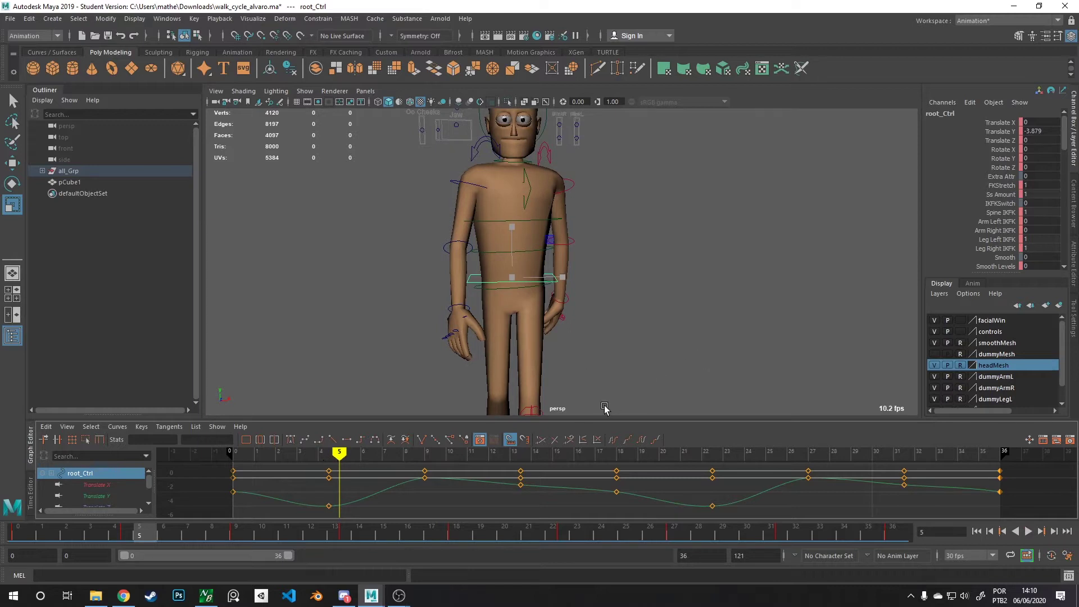
mouse_move(551, 453)
left_mouse_down()
mouse_move(999, 461)
mouse_move(230, 472)
left_mouse_up()
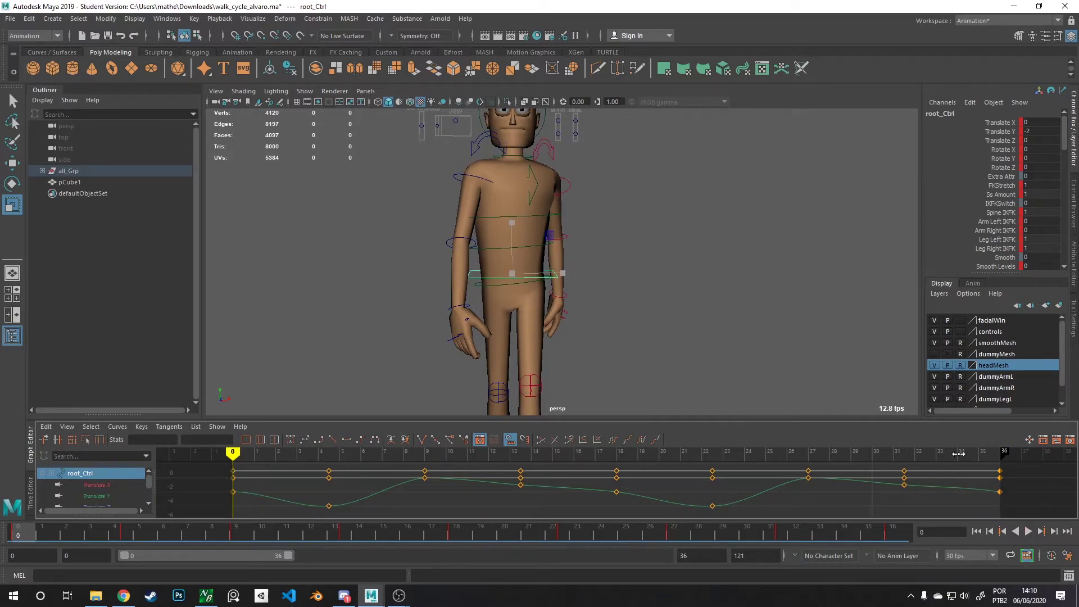
key("alt+v")
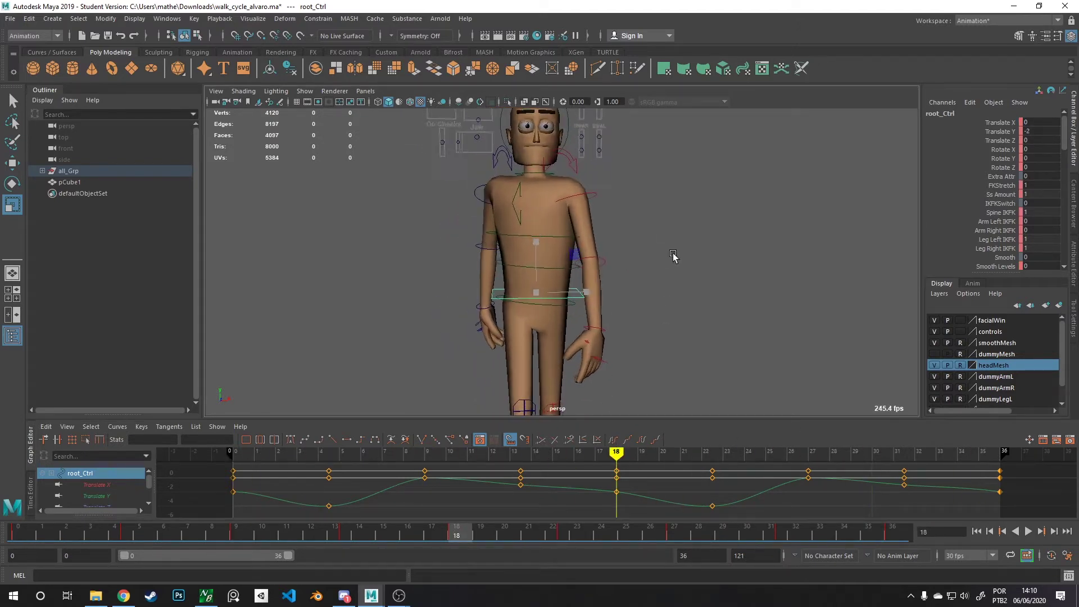
key("alt+v")
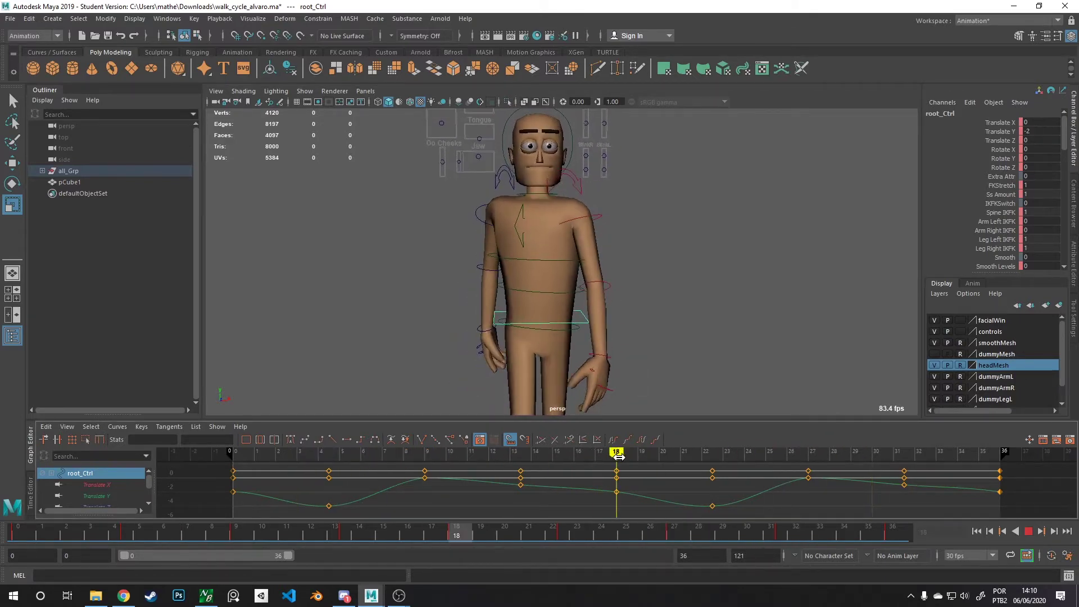
- Select the hip control and examine its rotation curves and pose around frame 18
right_click_drag(564, 209, 627, 271, "alt")
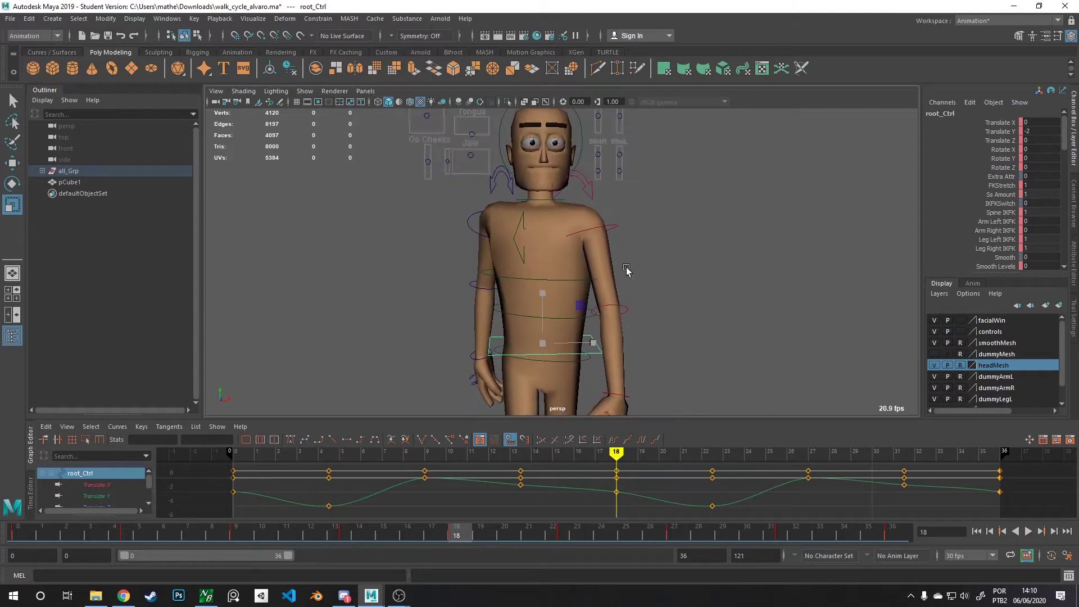
left_click(579, 363)
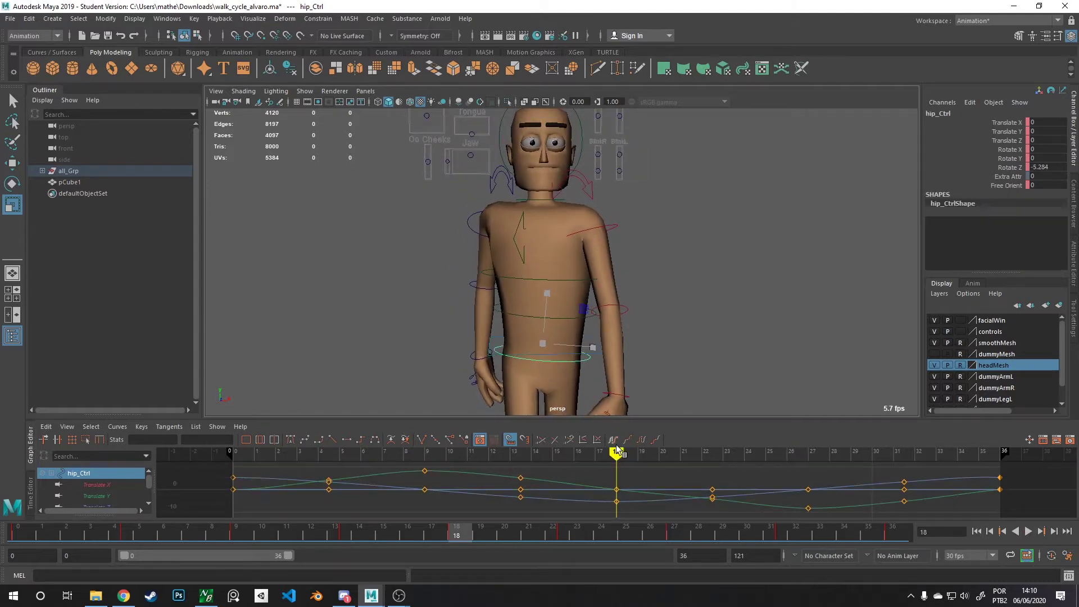
mouse_move(604, 450)
left_mouse_down()
mouse_move(472, 454)
mouse_move(910, 472)
mouse_move(402, 475)
mouse_move(725, 482)
mouse_move(264, 464)
mouse_move(624, 478)
left_mouse_up()
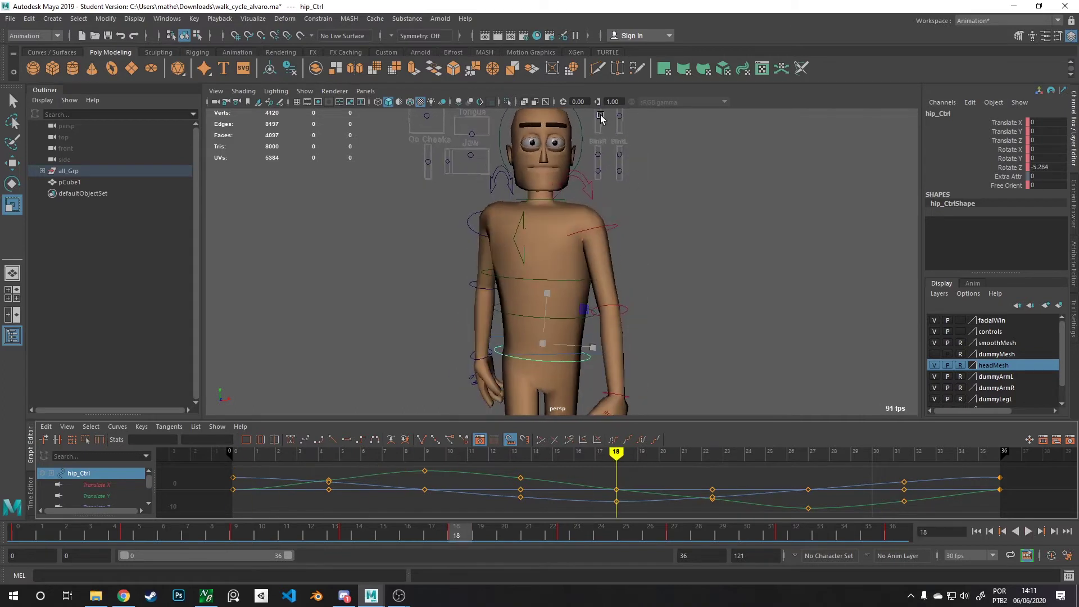
- Select the head control and compare its motion with the body between frames 15 and 18 from the front
left_click(579, 137)
left_click(579, 135)
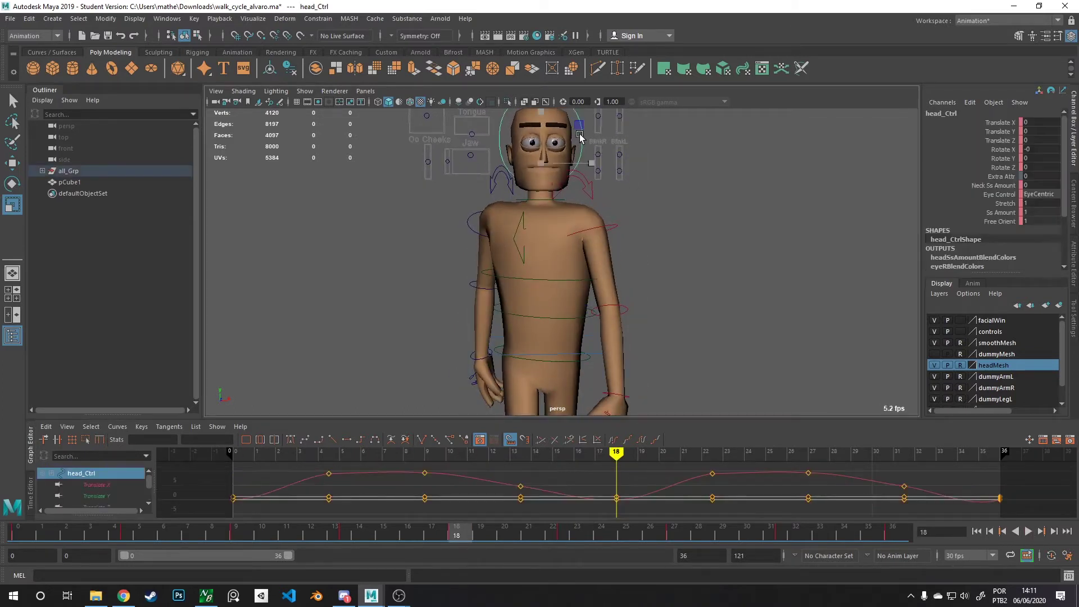
middle_click_drag(621, 190, 623, 222, "alt")
mouse_move(620, 458)
left_mouse_down()
mouse_move(242, 453)
mouse_move(467, 455)
mouse_move(419, 471)
mouse_move(553, 471)
left_mouse_up()
scroll(633, 264, "down", 5)
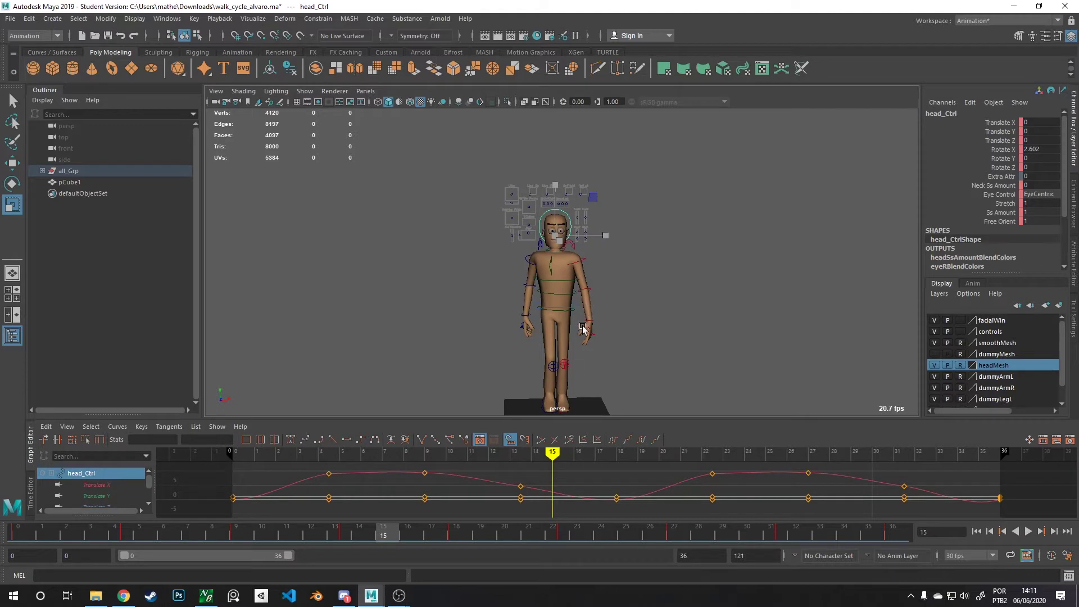
mouse_move(571, 459)
left_mouse_down()
mouse_move(636, 455)
mouse_move(616, 455)
left_mouse_up()
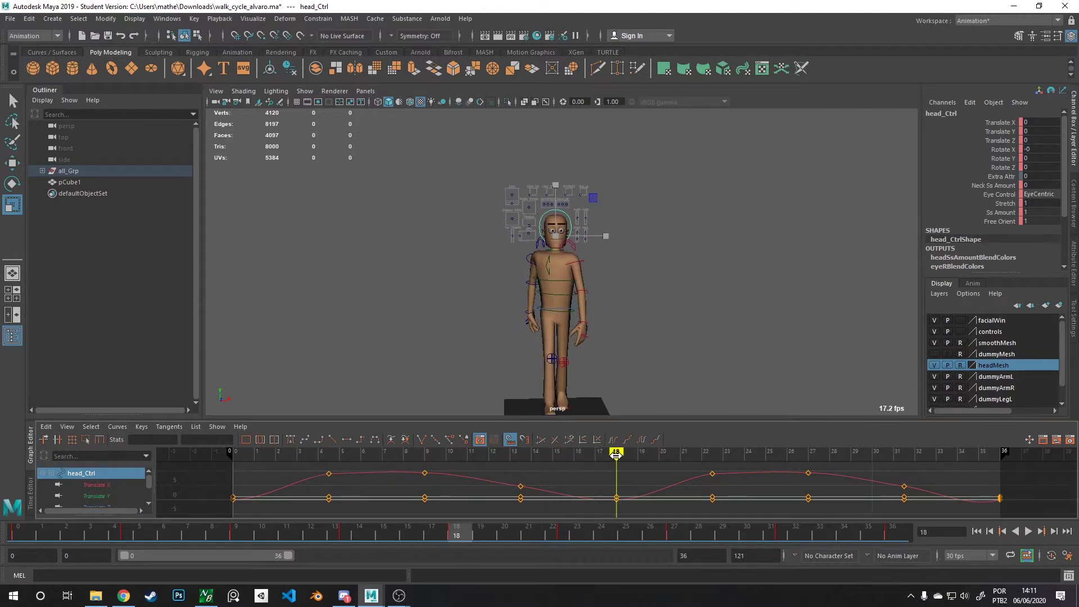
mouse_move(578, 309)
left_mouse_down("alt")
mouse_move(703, 288)
mouse_move(686, 264)
mouse_move(624, 340)
mouse_move(607, 428)
mouse_move(529, 457)
mouse_move(357, 461)
mouse_move(625, 473)
left_mouse_up("alt")
left_click_drag(691, 337, 573, 322, "alt")
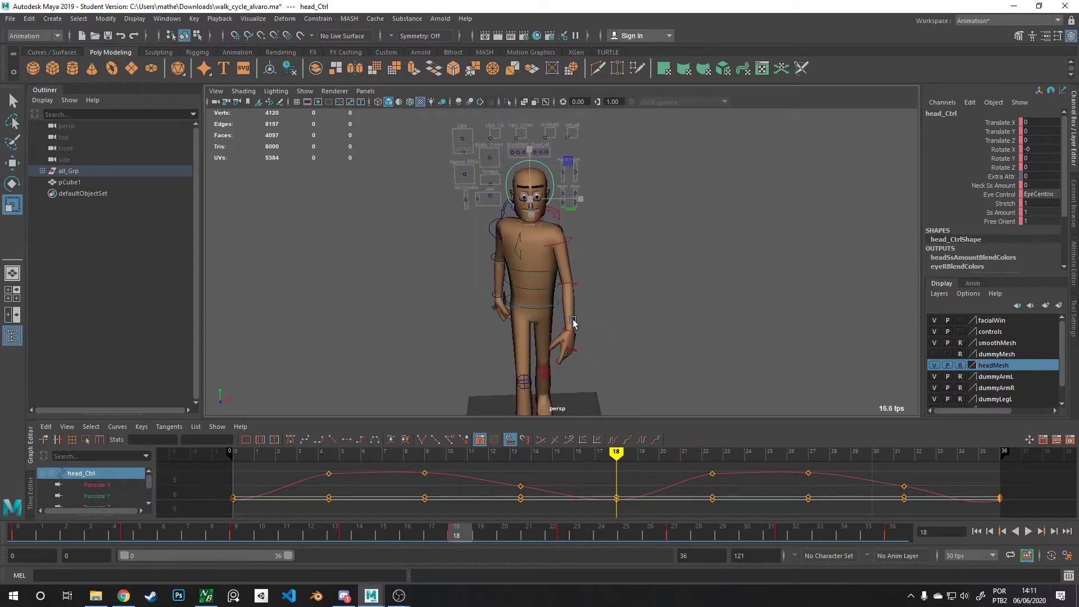
- Tilt the head sideways at frame 18, key it, and set its Rotate Z to 4
key("e")
left_click_drag(546, 159, 551, 156)
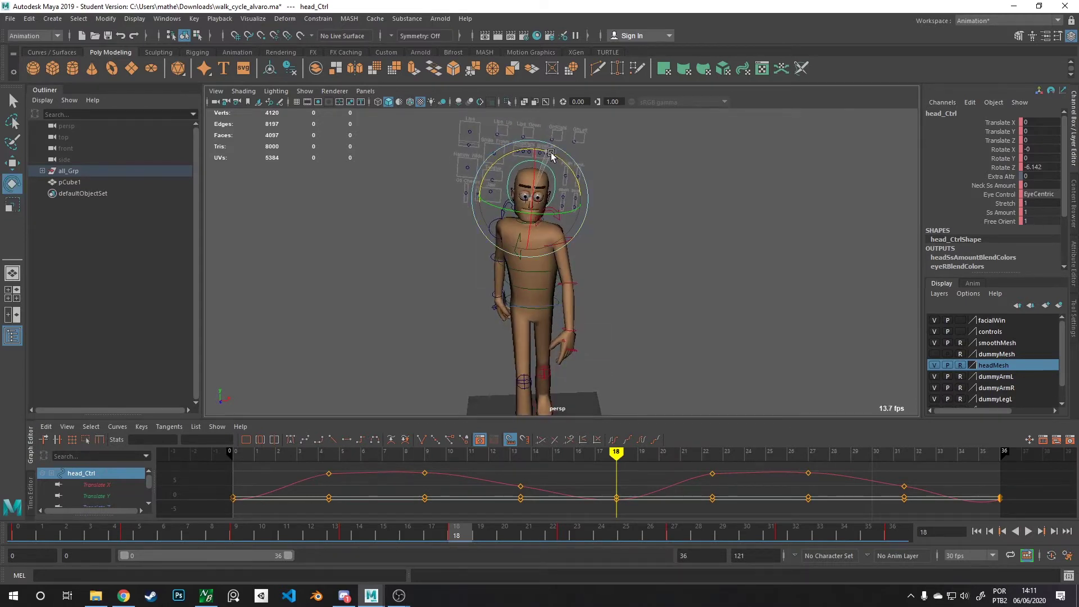
left_click_drag(616, 304, 612, 281, "alt")
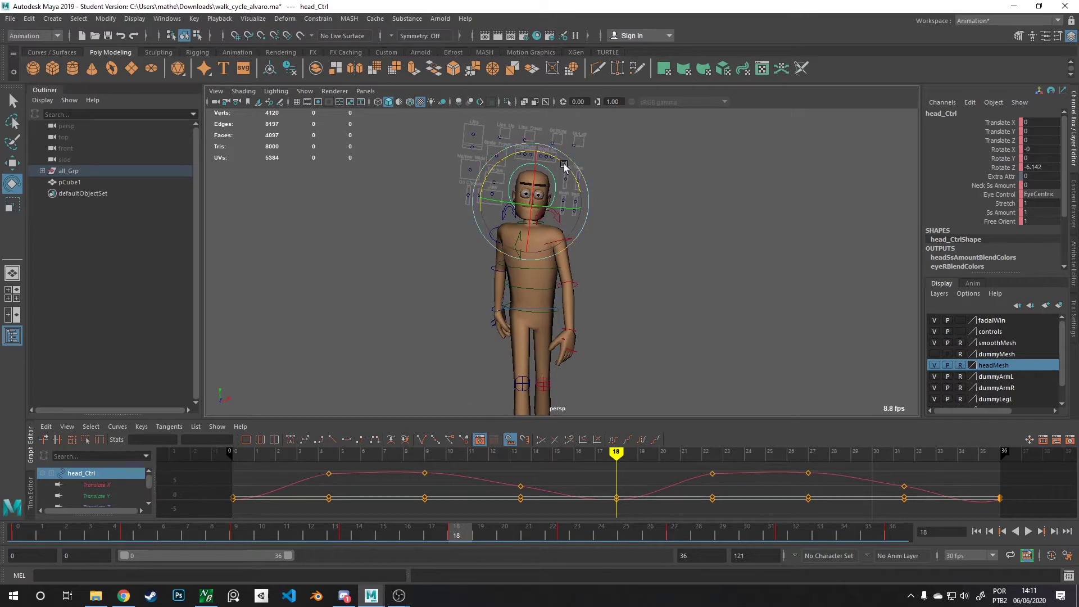
left_click_drag(564, 166, 557, 159)
left_click_drag(618, 280, 649, 279, "alt")
key("s")
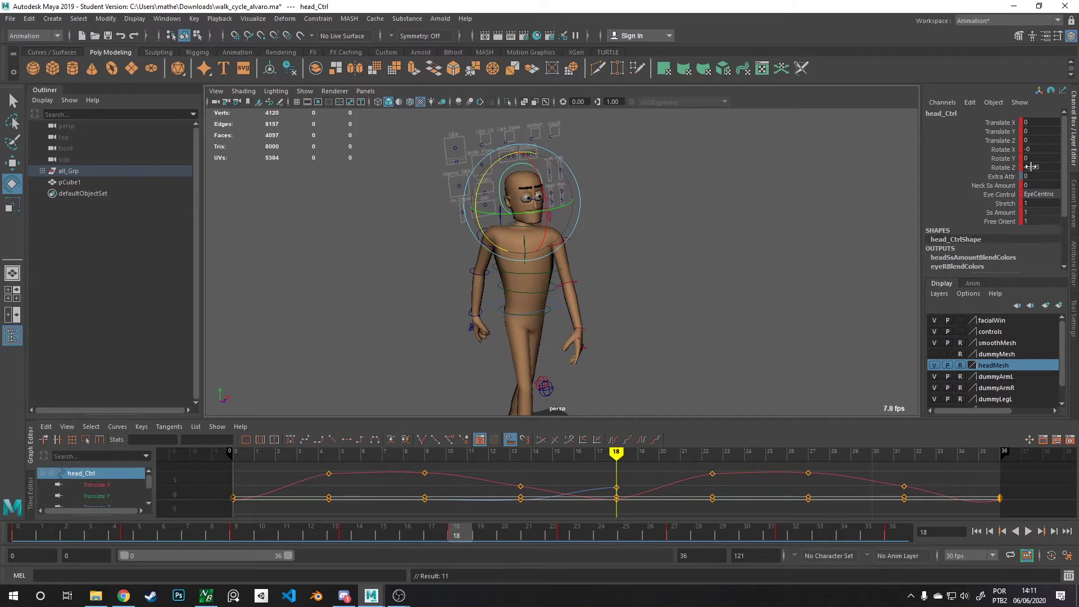
left_click_drag(756, 270, 710, 276, "alt")
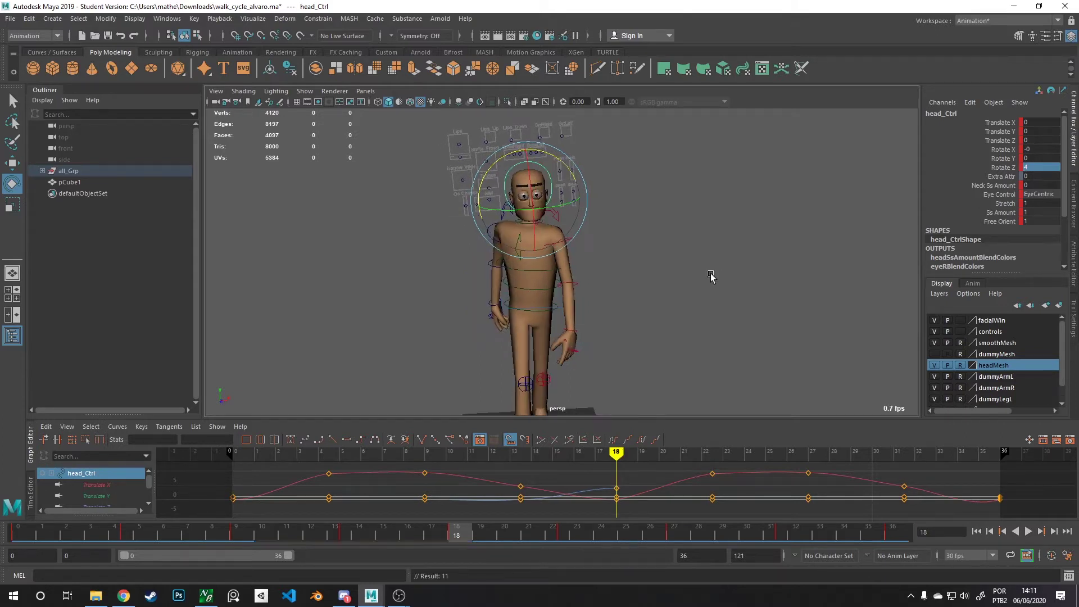
- Set the head's Rotate Z to -4 at frames 36 and 0, and play back the walk cycle
left_click_drag(621, 460, 1000, 450)
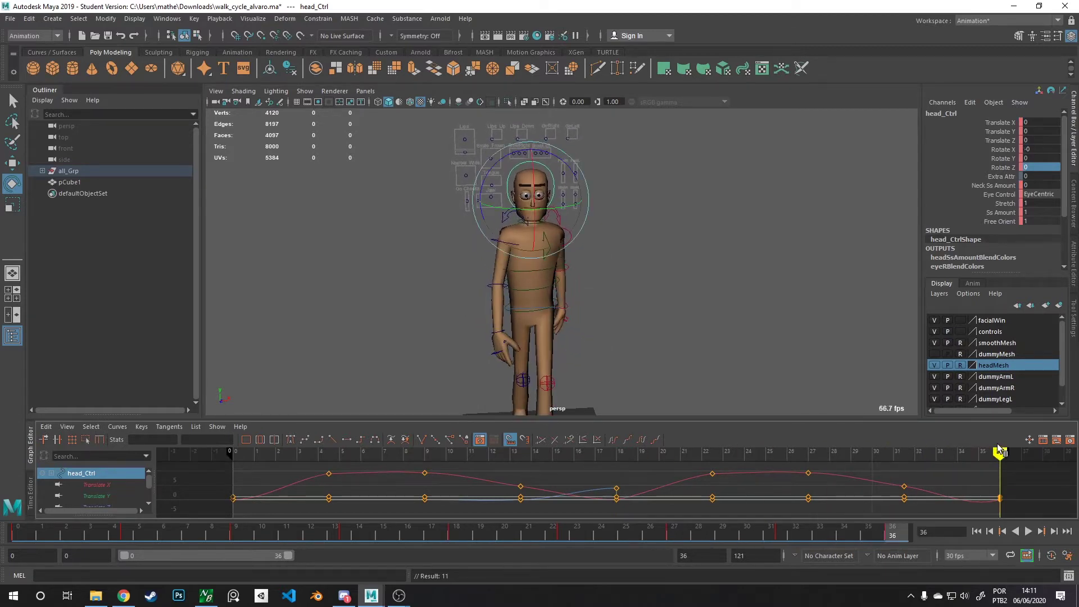
left_click(1049, 167)
type("-4")
key("Return")
left_click(235, 451)
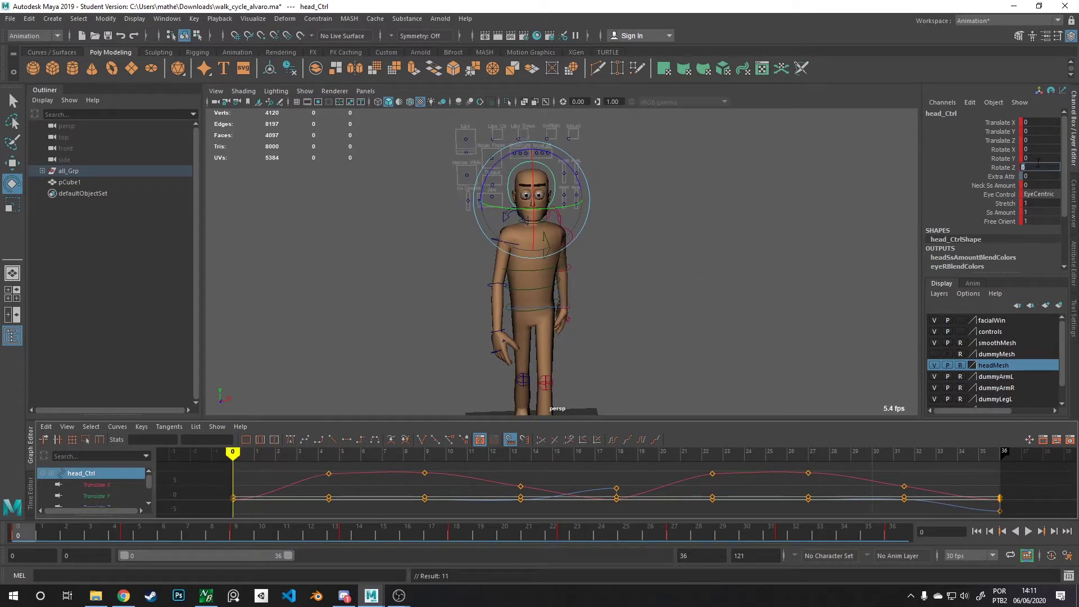
type("4")
key("Return")
key("alt+v")
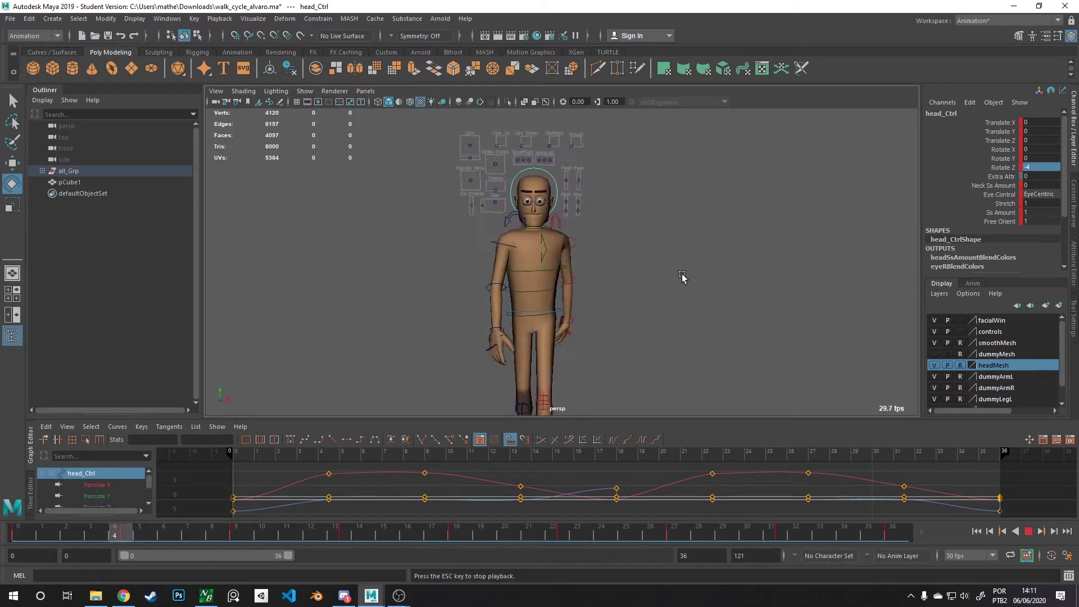
key("alt+v")
- Isolate the head's Rotate Z curve in an enlarged Graph Editor and delete the intermediate keys on both sides of frame 18
mouse_move(470, 458)
left_mouse_down()
mouse_move(354, 457)
mouse_move(335, 476)
left_mouse_up()
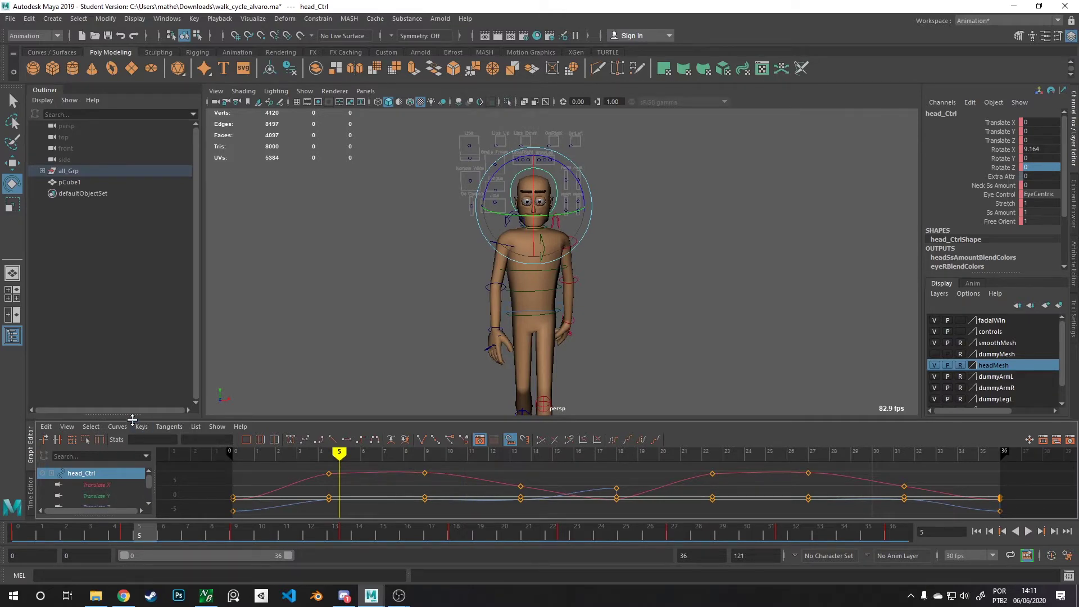
left_click_drag(132, 419, 132, 378)
left_click(99, 499)
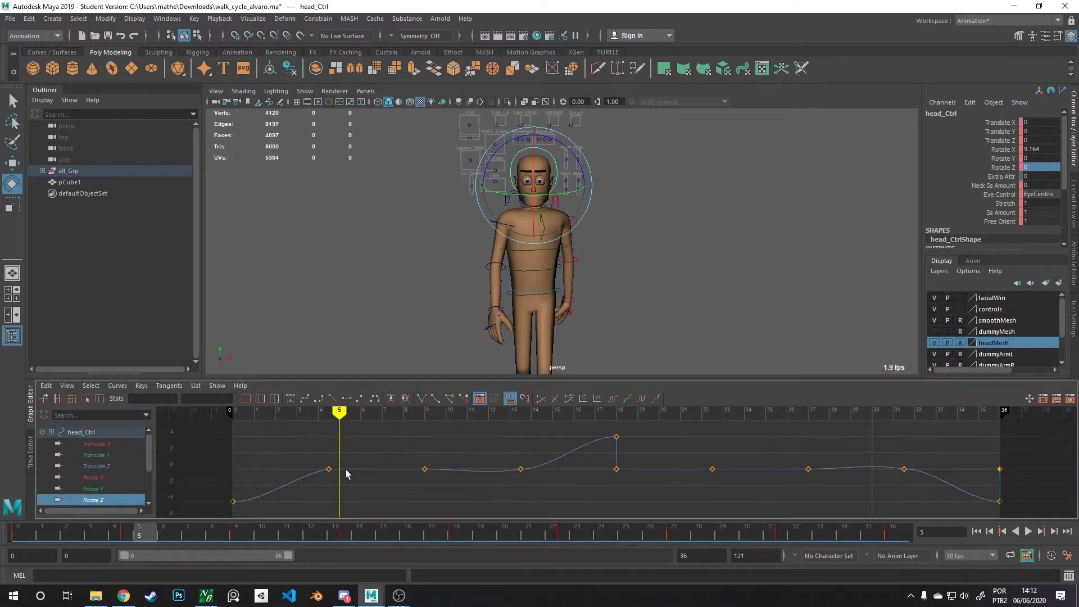
left_click_drag(546, 473, 544, 483)
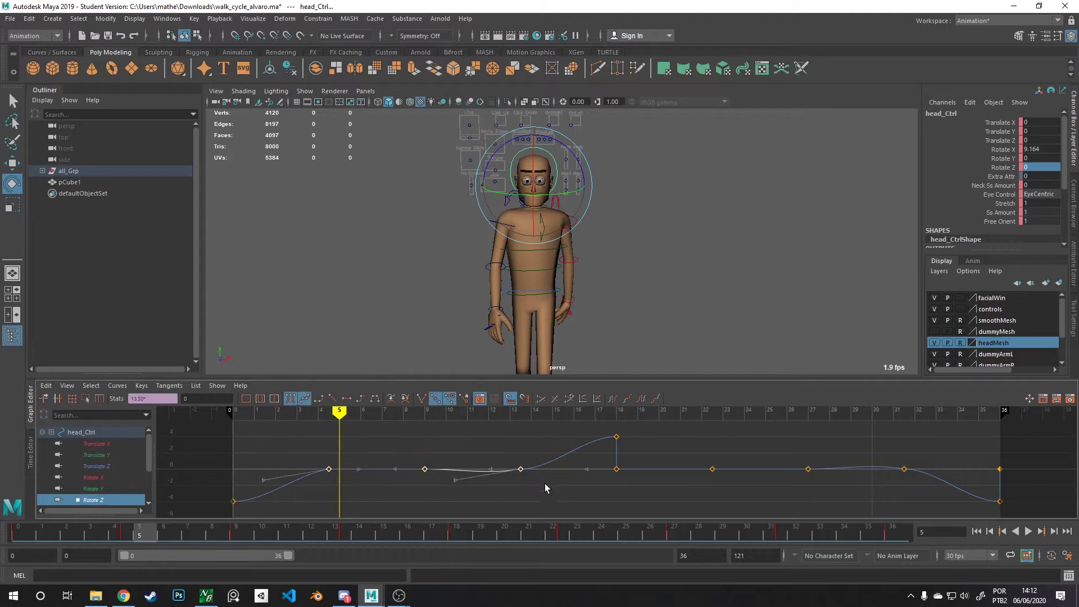
key("Delete")
left_click_drag(933, 491, 918, 487)
key("Delete")
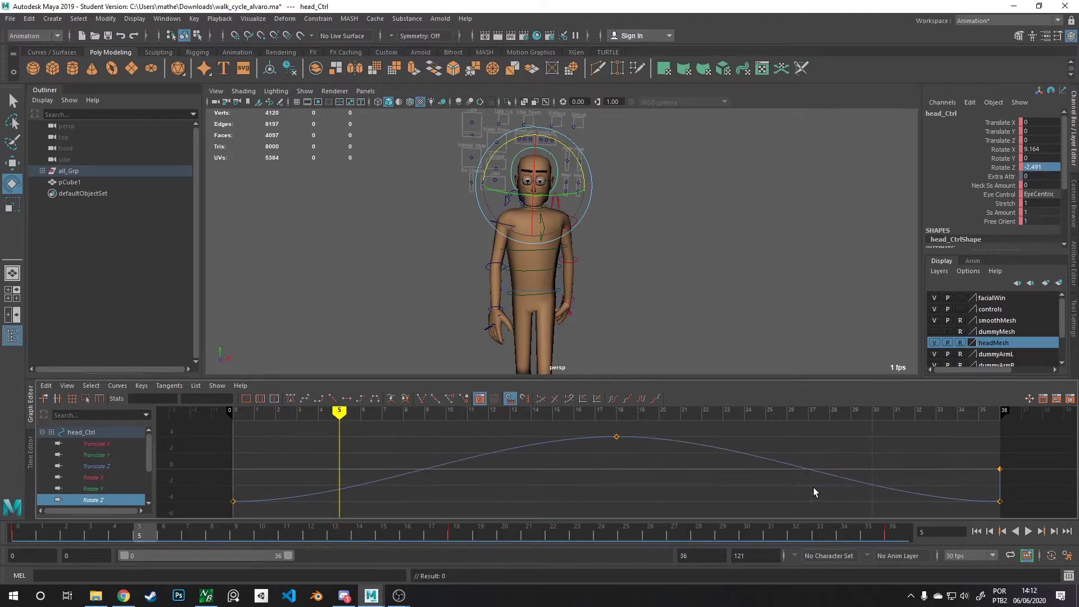
- Play the walk cycle from the front with and without the head control selected to check the head tilt
key("alt+v")
left_click(639, 288)
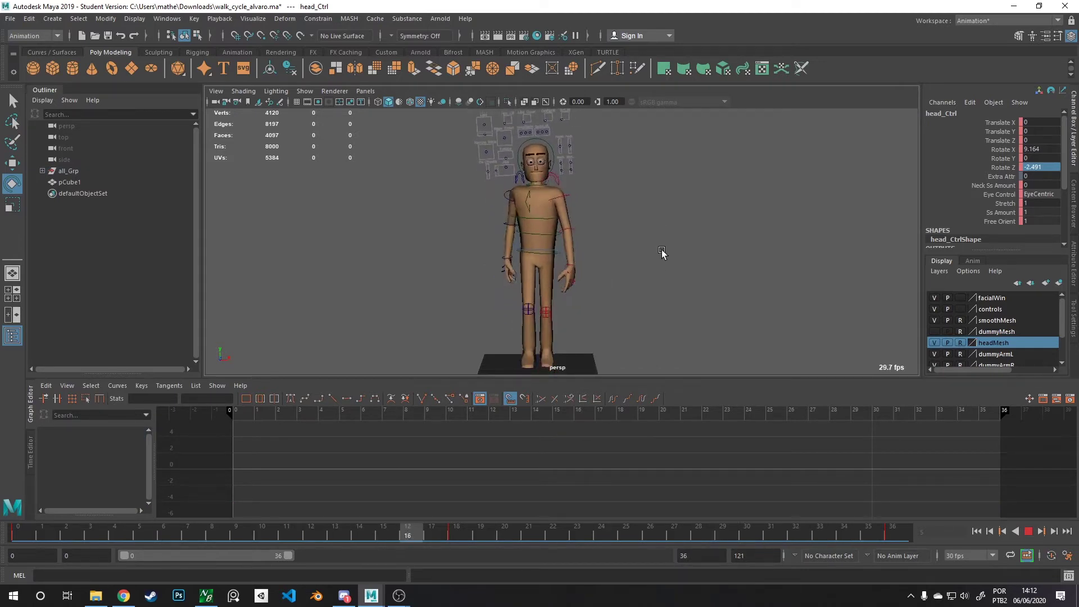
left_click(551, 179)
key("alt+v")
left_click(555, 163)
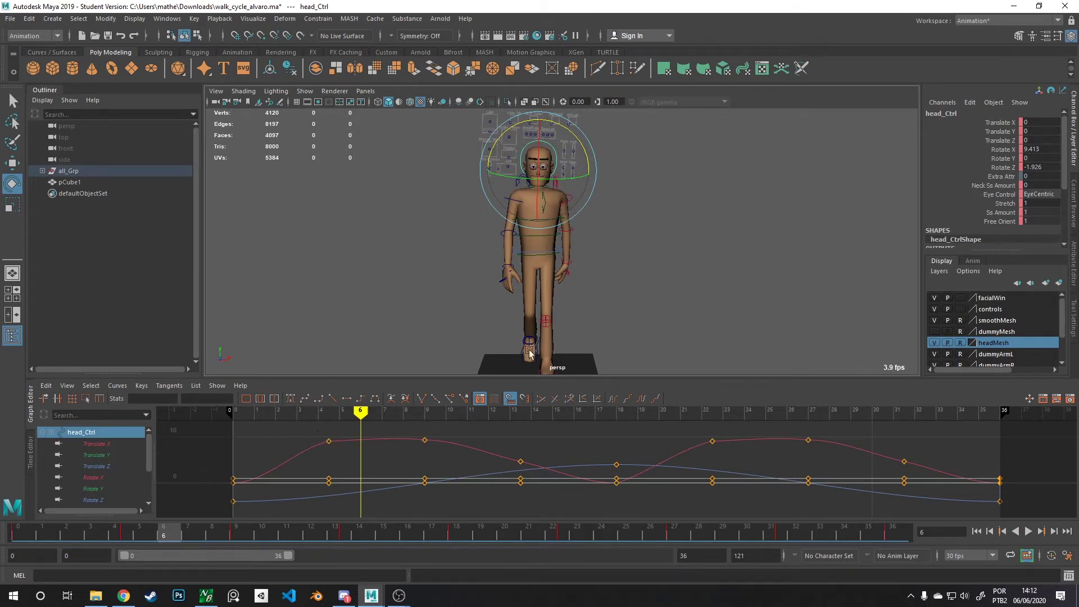
key("alt+v")
left_click(607, 274)
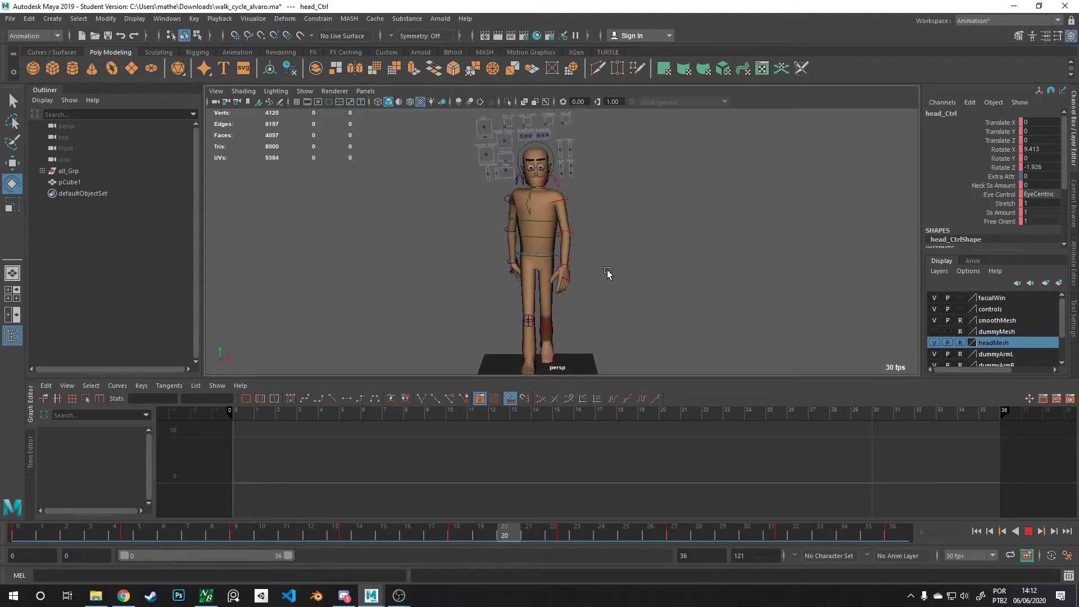
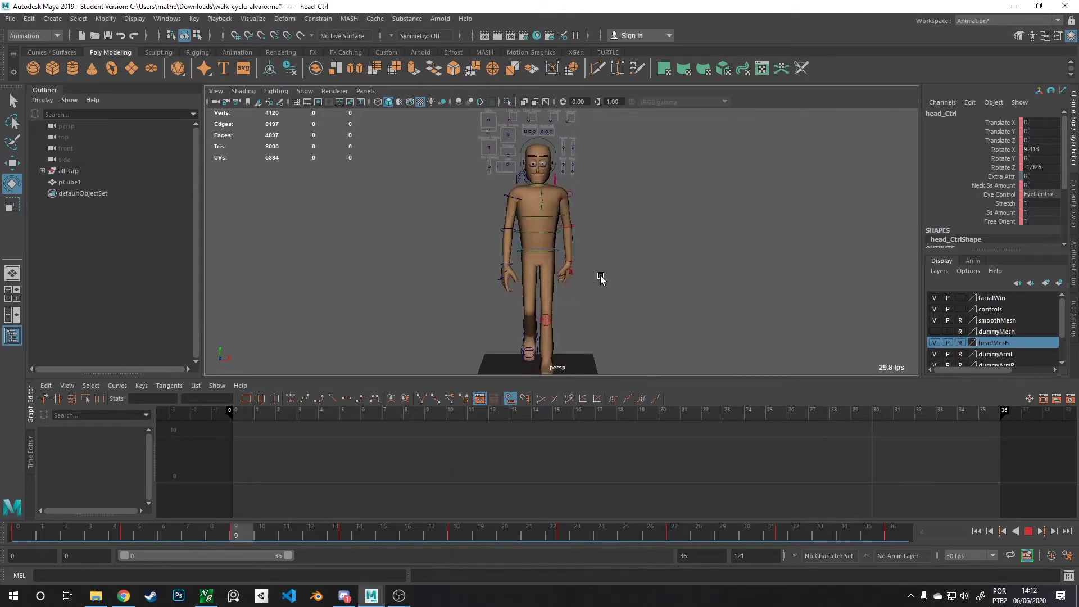
- Examine the arm and leg motion from the side by scrubbing and replaying the walk cycle with nothing selected
left_click(556, 259)
left_click_drag(686, 410, 915, 413)
left_click_drag(571, 386, 665, 243, "alt")
scroll(666, 264, "up", 4)
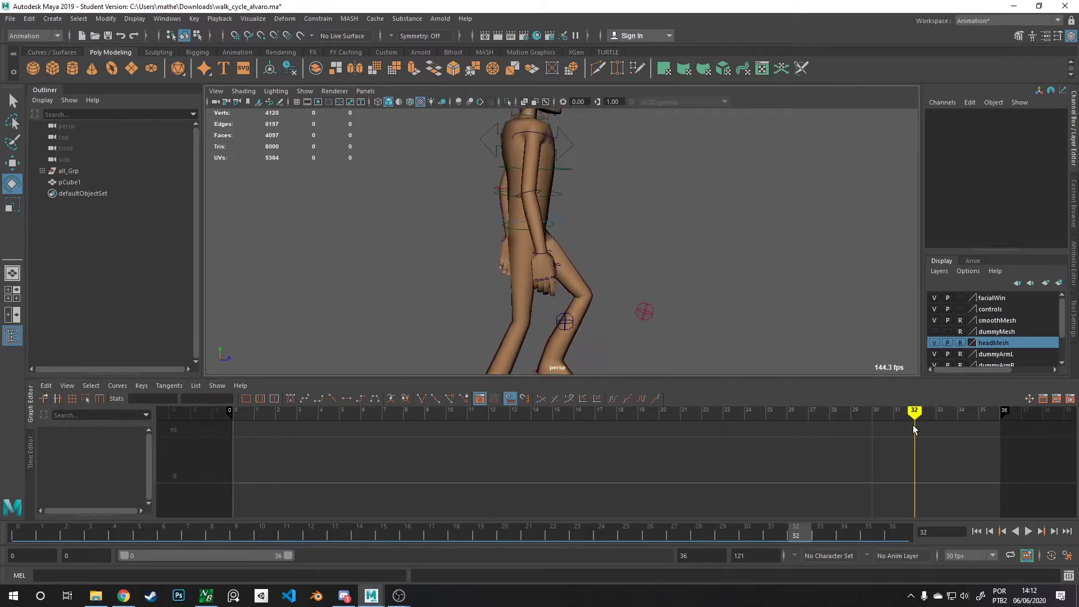
left_click_drag(913, 429, 644, 444)
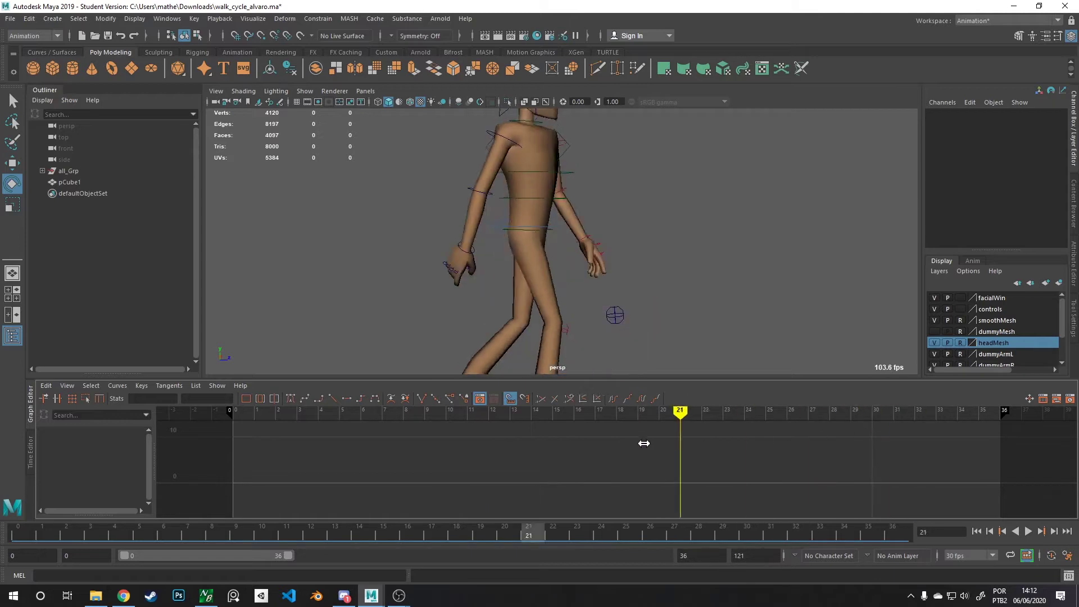
key("alt+v")
key("Escape")
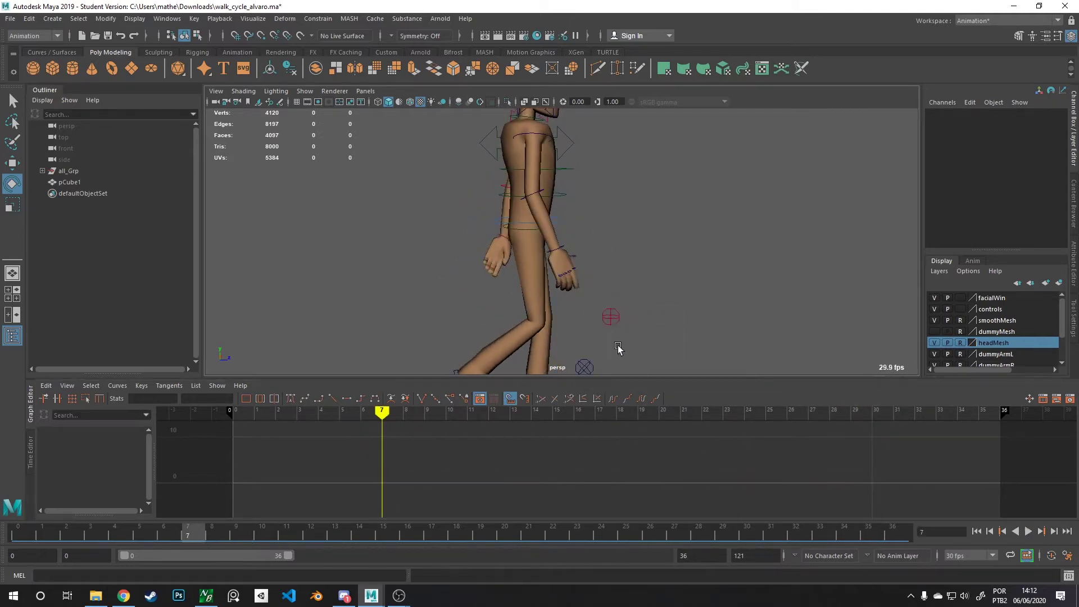
left_click_drag(557, 419, 533, 395)
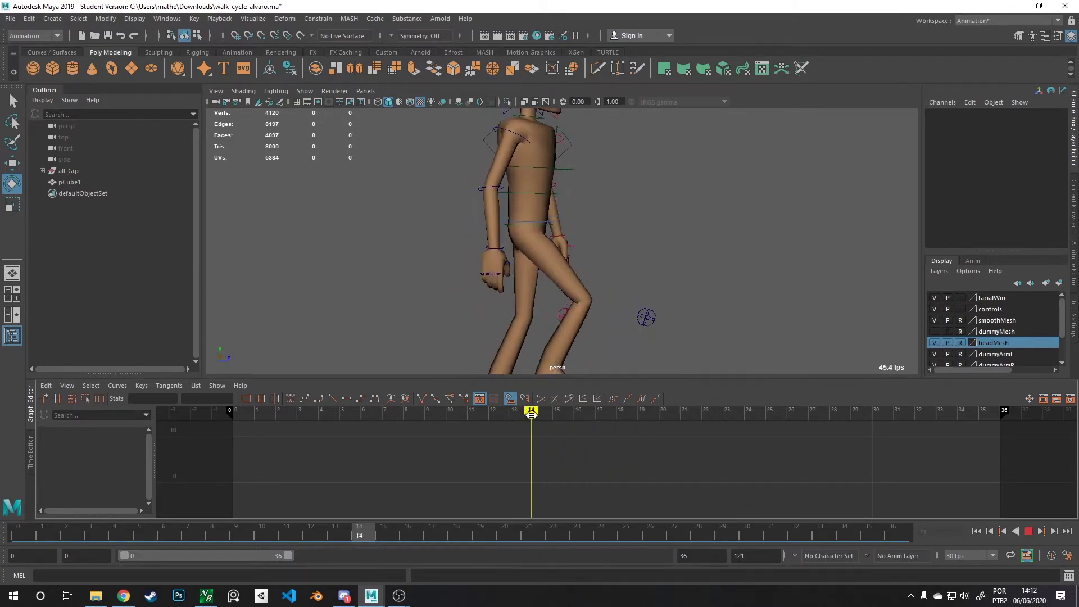
left_click_drag(623, 419, 682, 416)
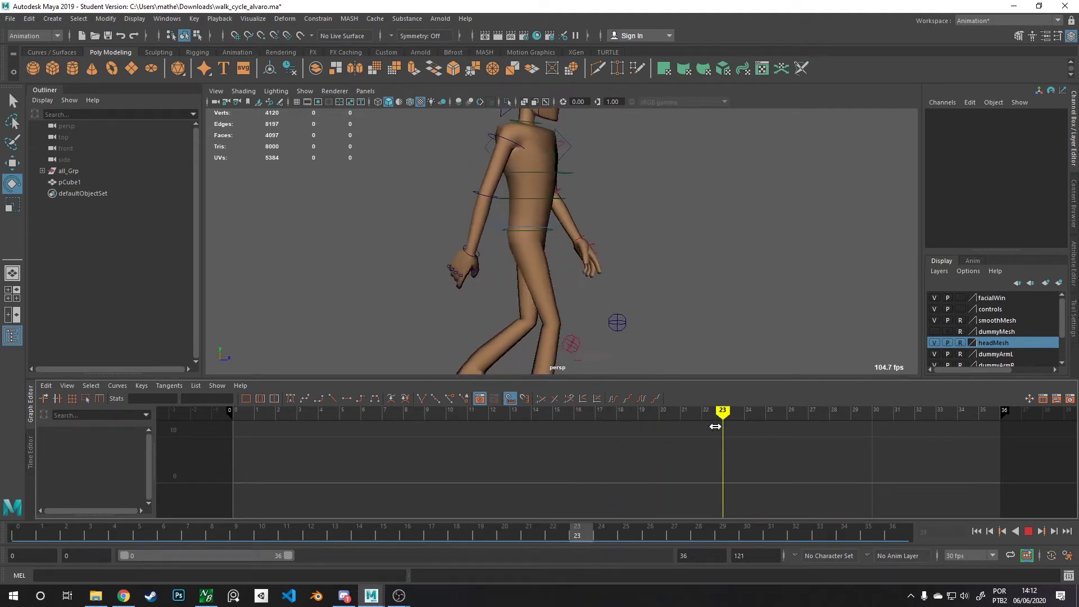
left_click_drag(791, 416, 727, 405)
left_click_drag(830, 404, 917, 413)
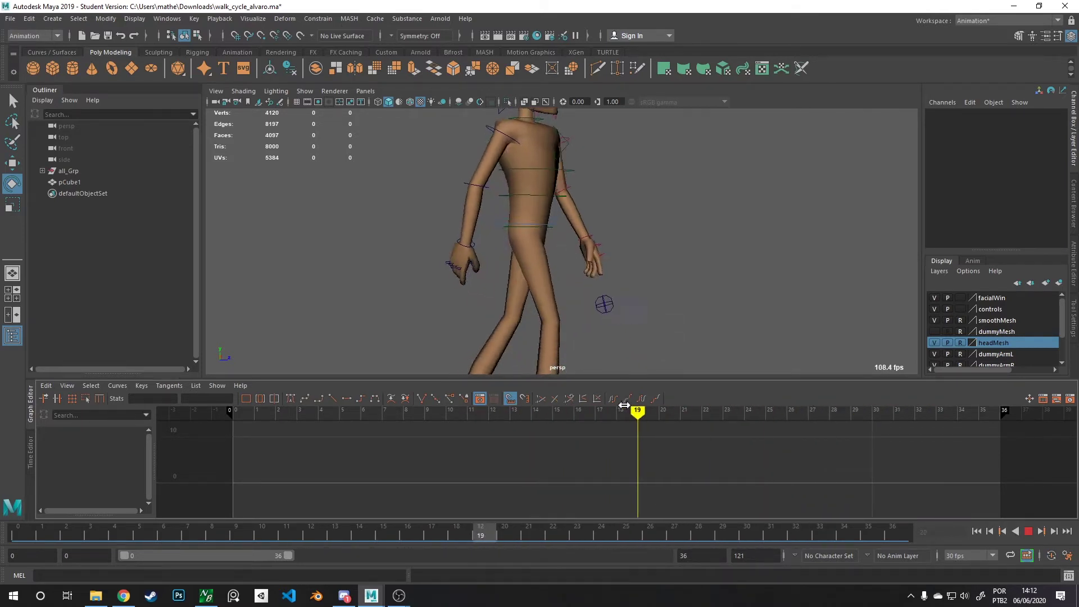
left_click_drag(313, 400, 431, 382)
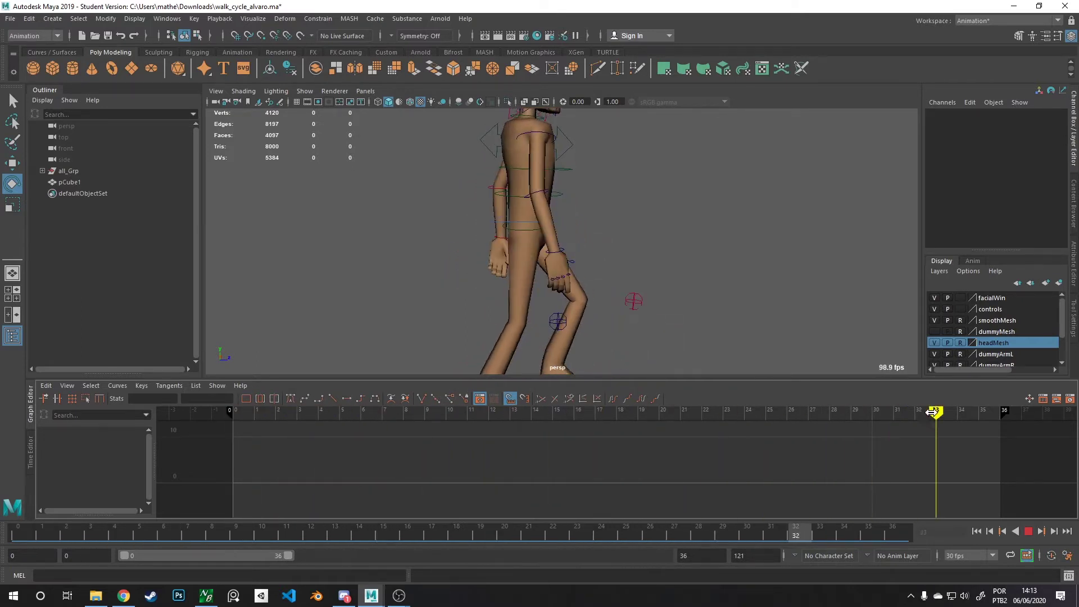
left_click_drag(932, 413, 360, 412)
- Inspect the whole-body walk poses at frames 6, 18 and 25 from the front and at an angle
scroll(566, 336, "up", 3)
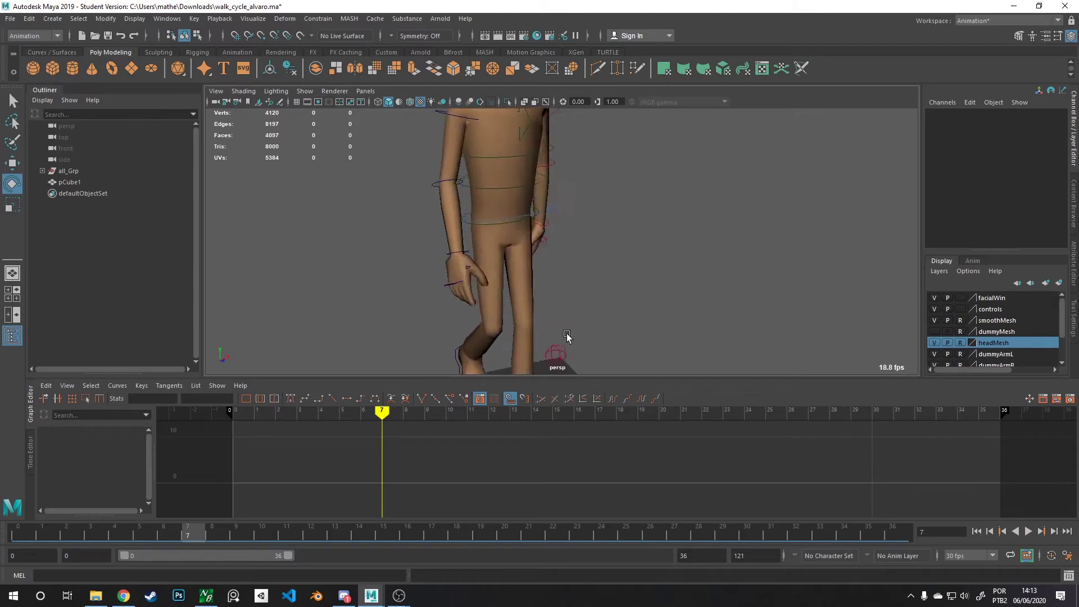
scroll(566, 336, "down", 3)
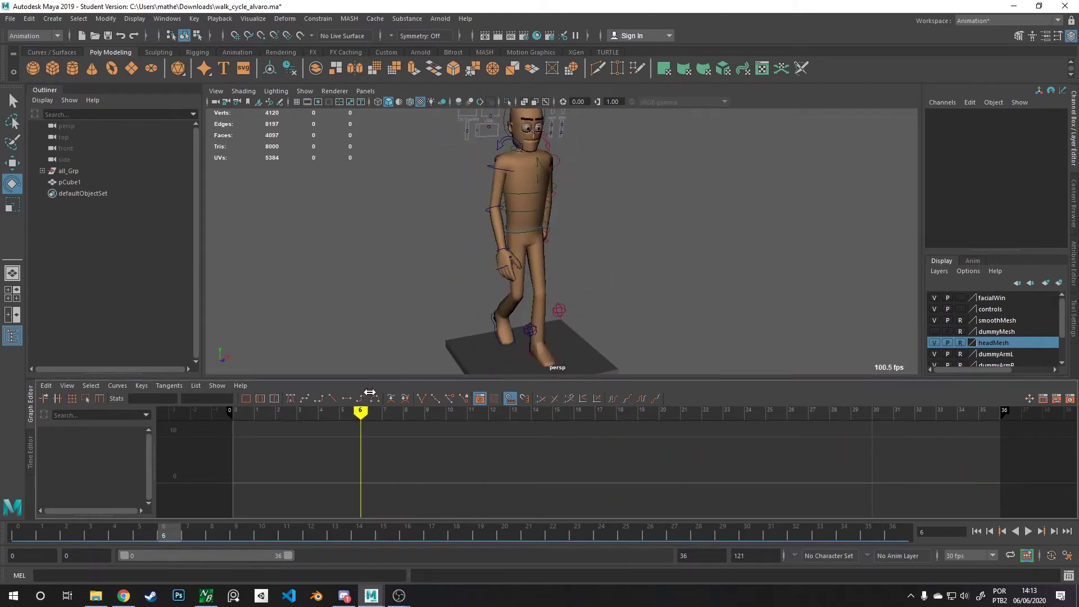
mouse_move(511, 309)
left_mouse_down("alt")
mouse_move(517, 343)
mouse_move(521, 297)
left_mouse_up("alt")
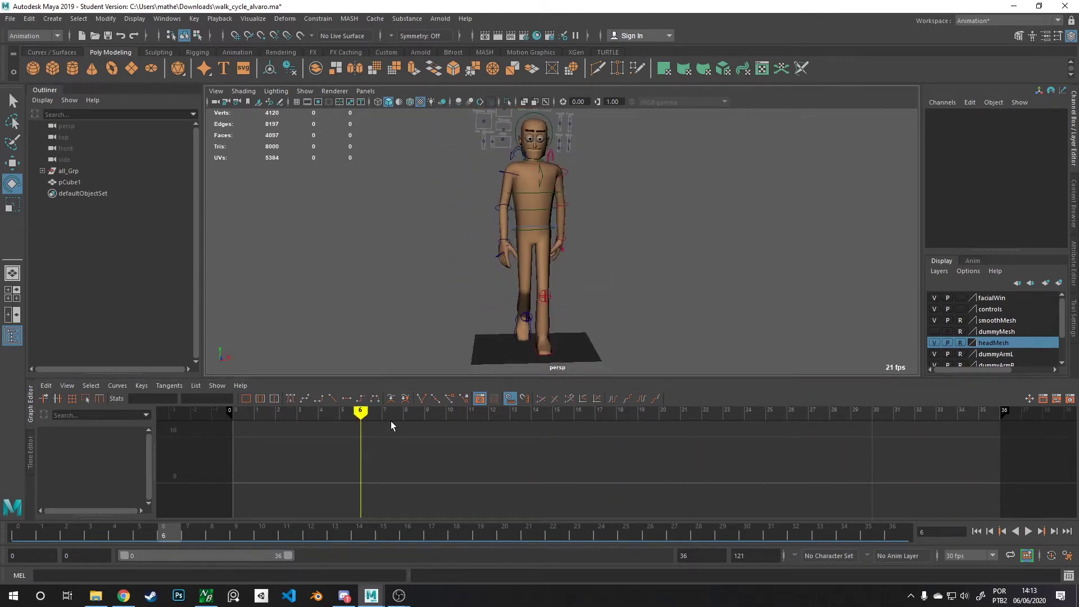
left_click_drag(391, 416, 617, 412)
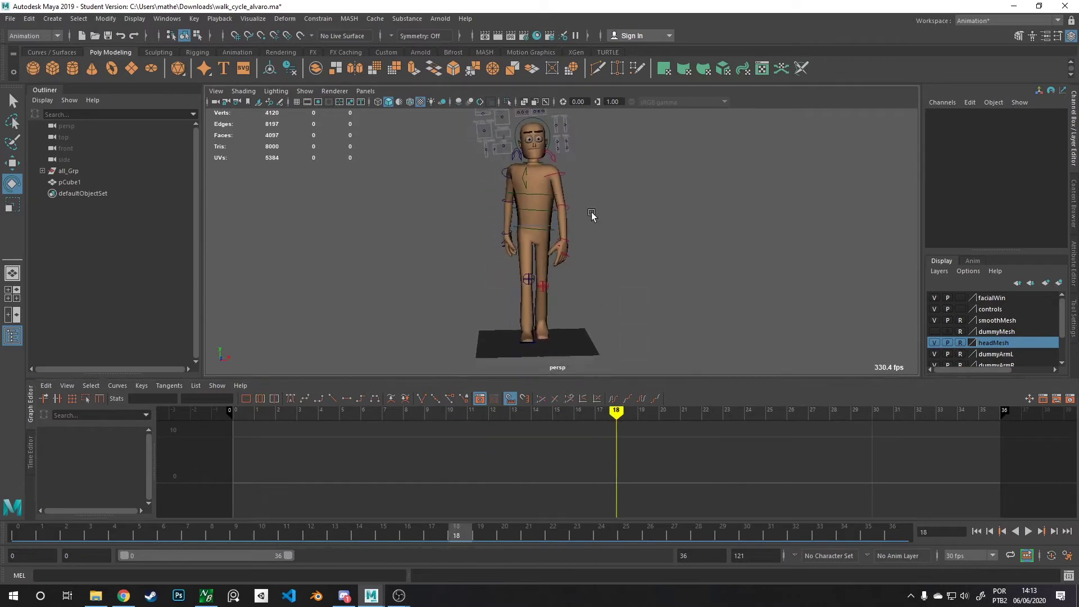
left_click_drag(591, 215, 687, 251, "alt")
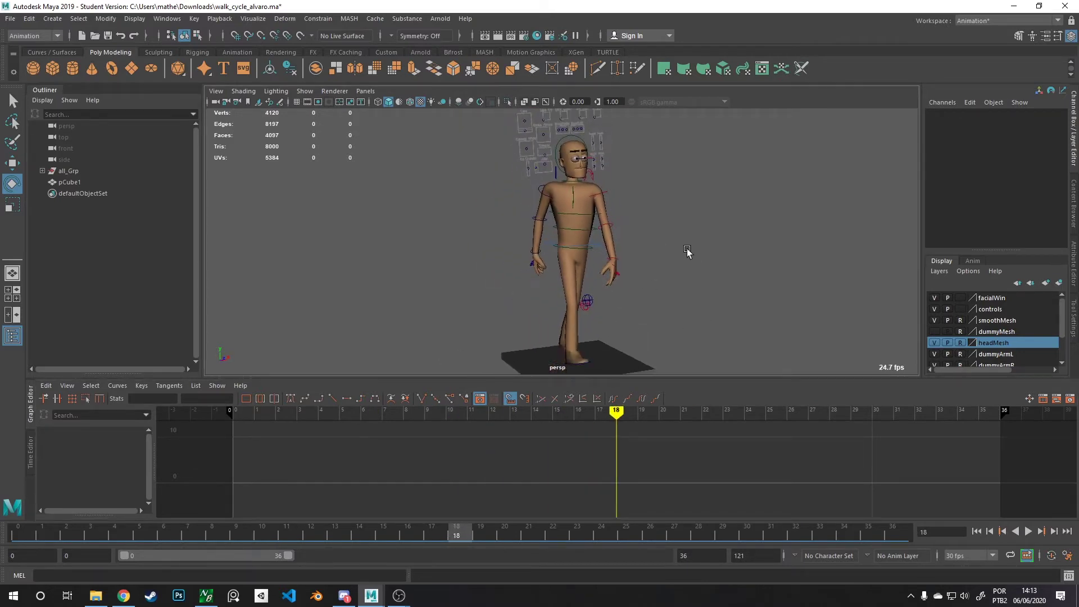
left_click_drag(609, 411, 766, 419)
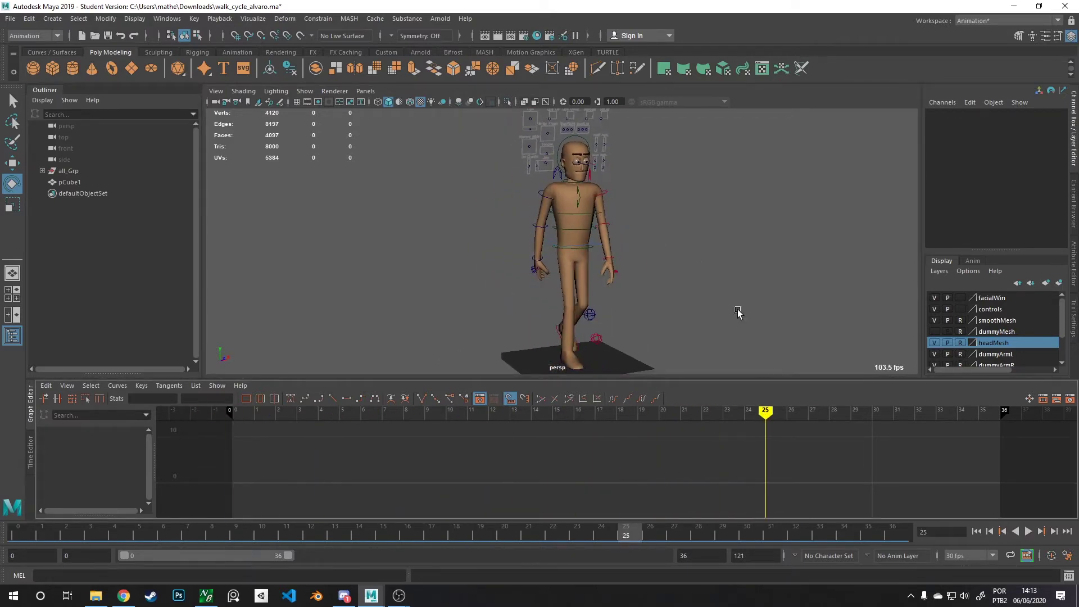
- Examine the walk cycle's upper-body and full-body motion at several zoom distances by replaying it and scrubbing to frames 18 and 20
right_click_drag(737, 312, 737, 430, "alt")
key("alt+v")
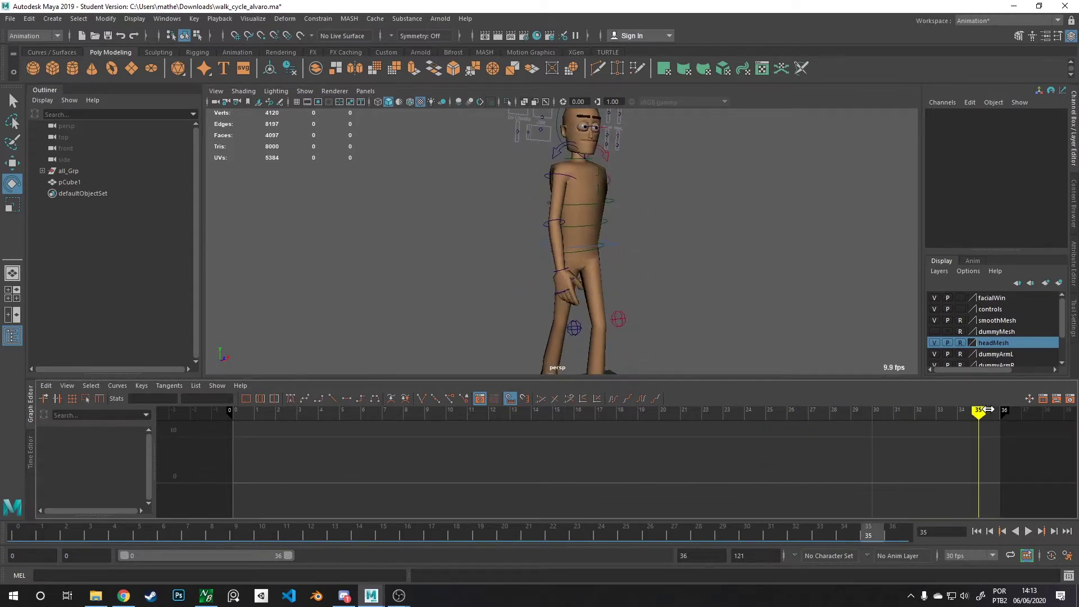
left_click_drag(467, 411, 617, 411)
left_click_drag(562, 270, 561, 304, "alt")
right_click_drag(561, 303, 662, 306, "alt")
left_click_drag(662, 305, 646, 317, "alt")
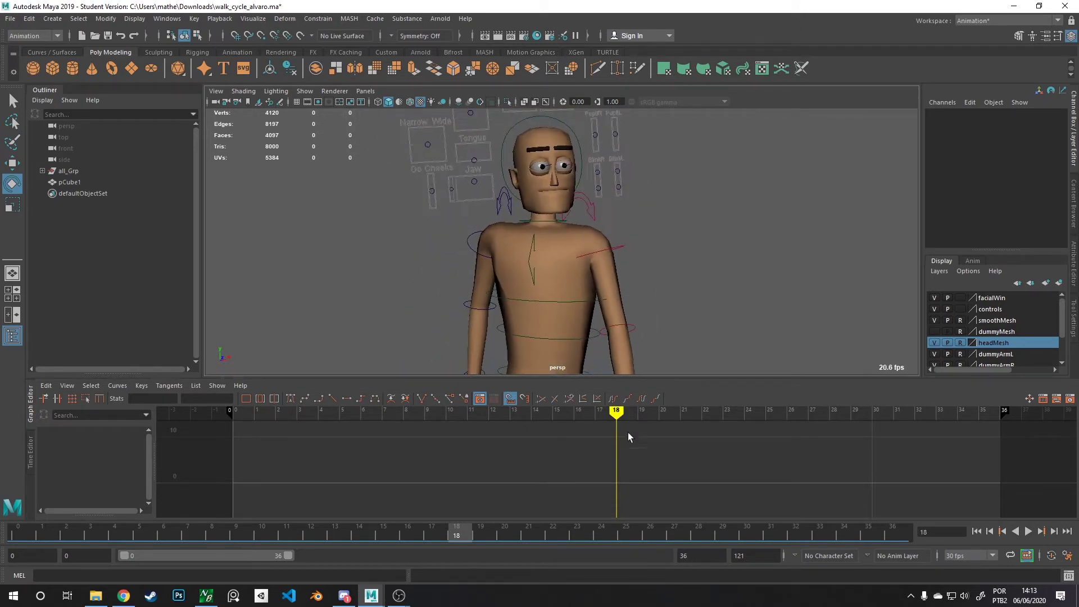
key("alt+v")
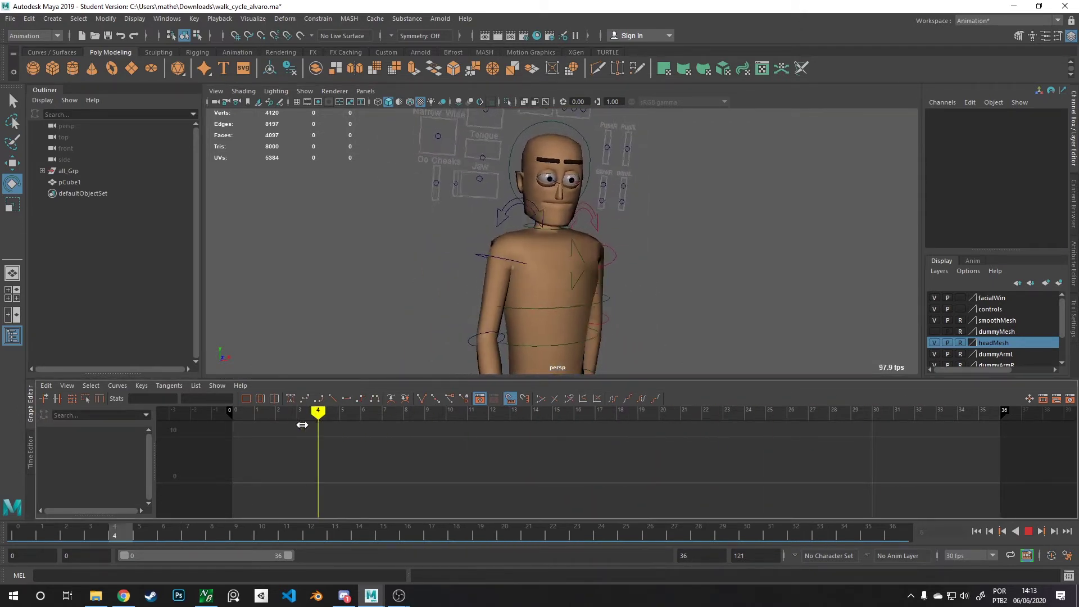
key("alt+v")
right_click_drag(539, 236, 478, 236, "alt")
left_click_drag(477, 236, 474, 272, "alt")
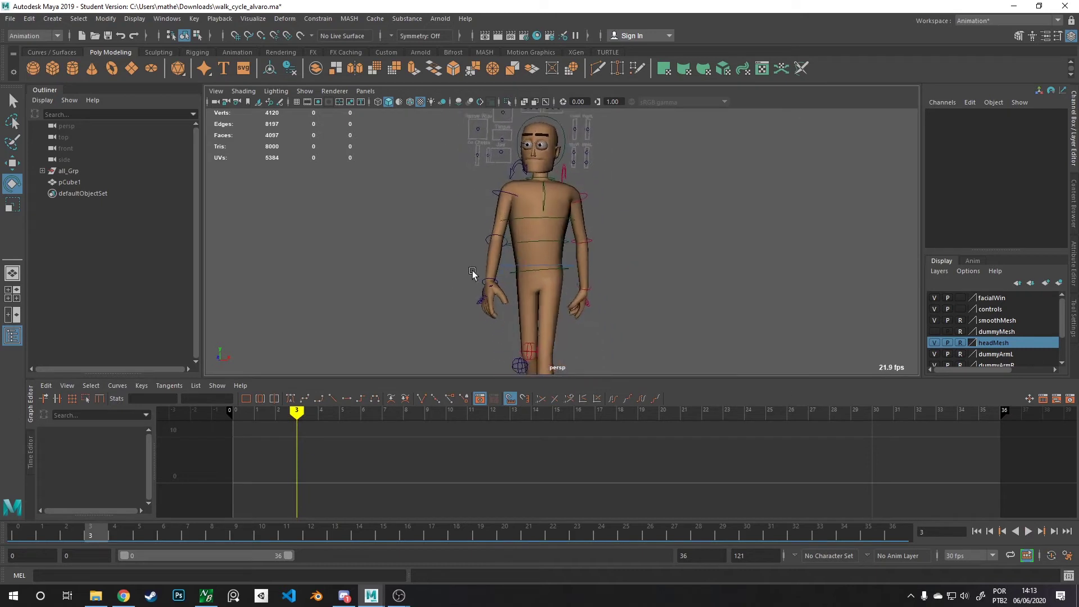
right_click_drag(474, 272, 494, 228, "alt")
left_click_drag(424, 415, 658, 398)
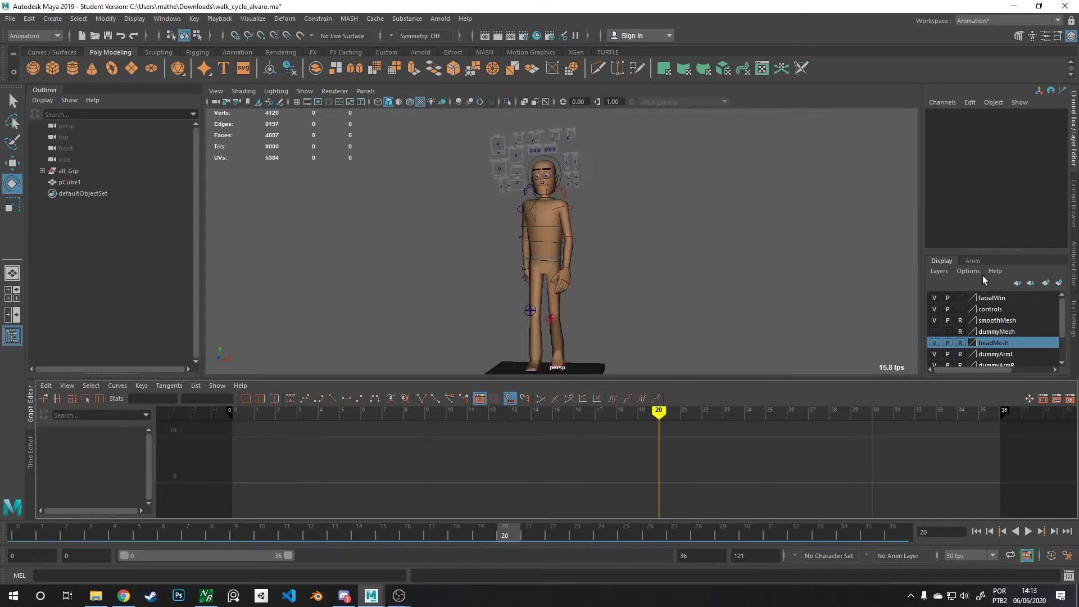
- Show the animation layers list in place of the display layers and enlarge its area
left_click(973, 261)
left_click_drag(1013, 249, 1012, 233)
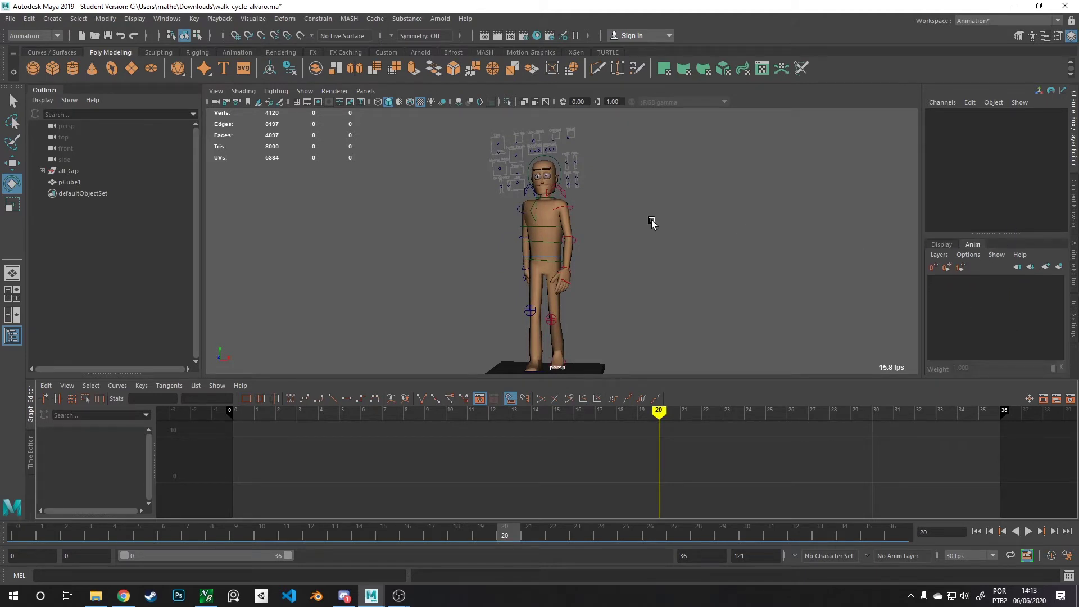
left_click_drag(650, 224, 657, 228, "alt")
right_click_drag(657, 229, 682, 212, "alt")
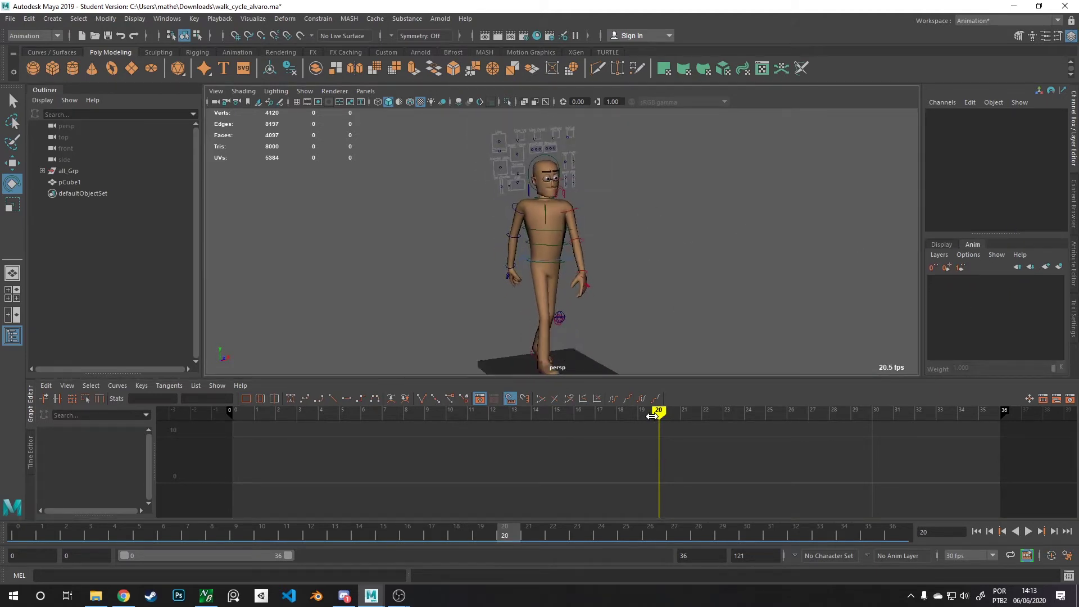
left_click_drag(652, 415, 679, 413)
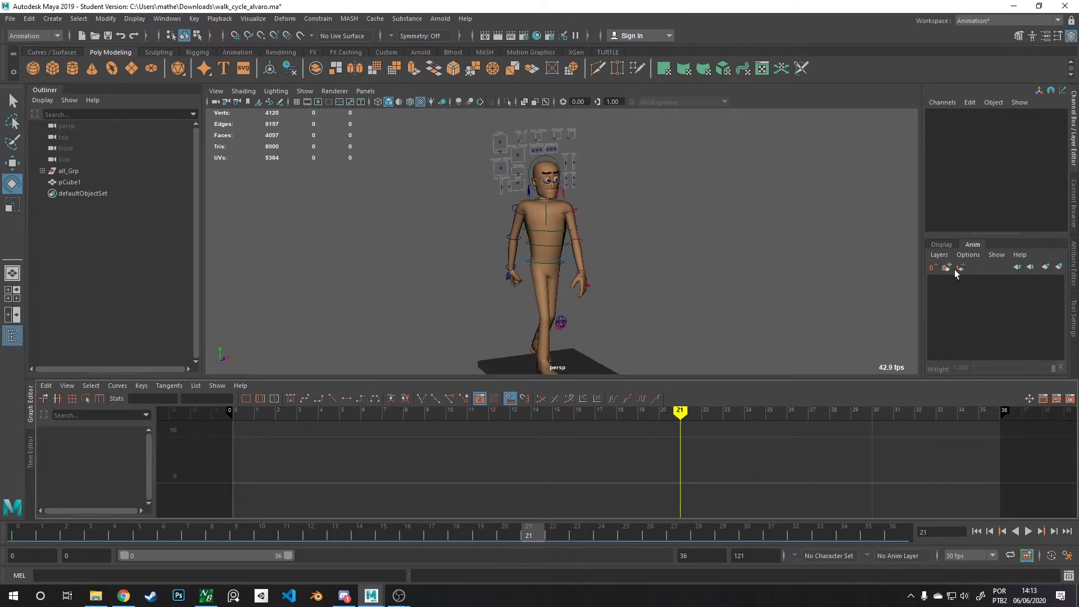
right_click_drag(773, 283, 606, 292, "alt")
left_click_drag(606, 292, 646, 251, "alt")
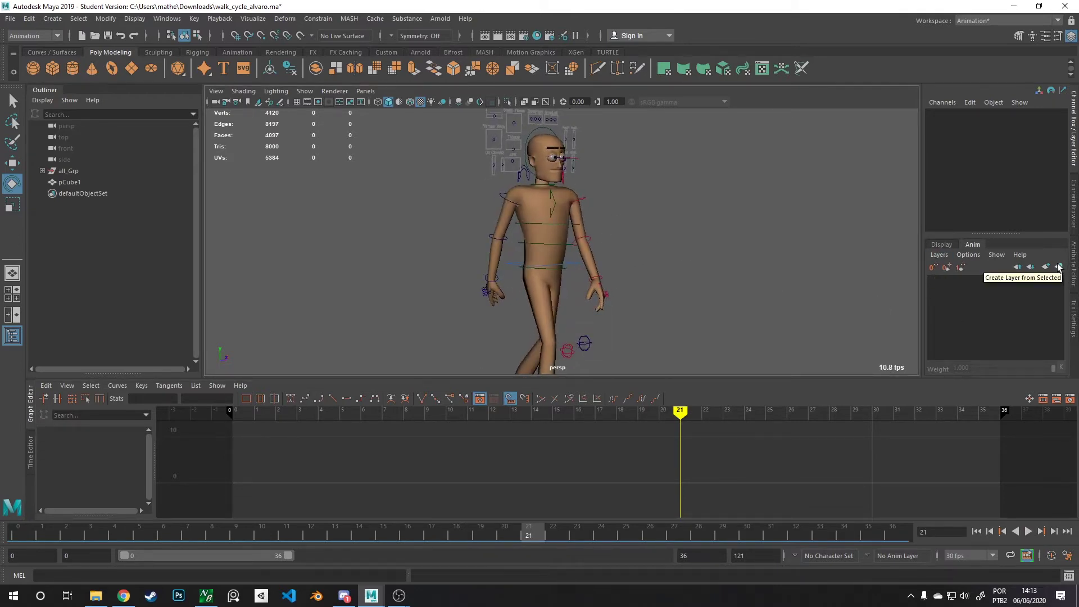
- Select all the rig controls together with the floor cube and create two empty animation layers
right_click_drag(876, 236, 619, 102, "alt")
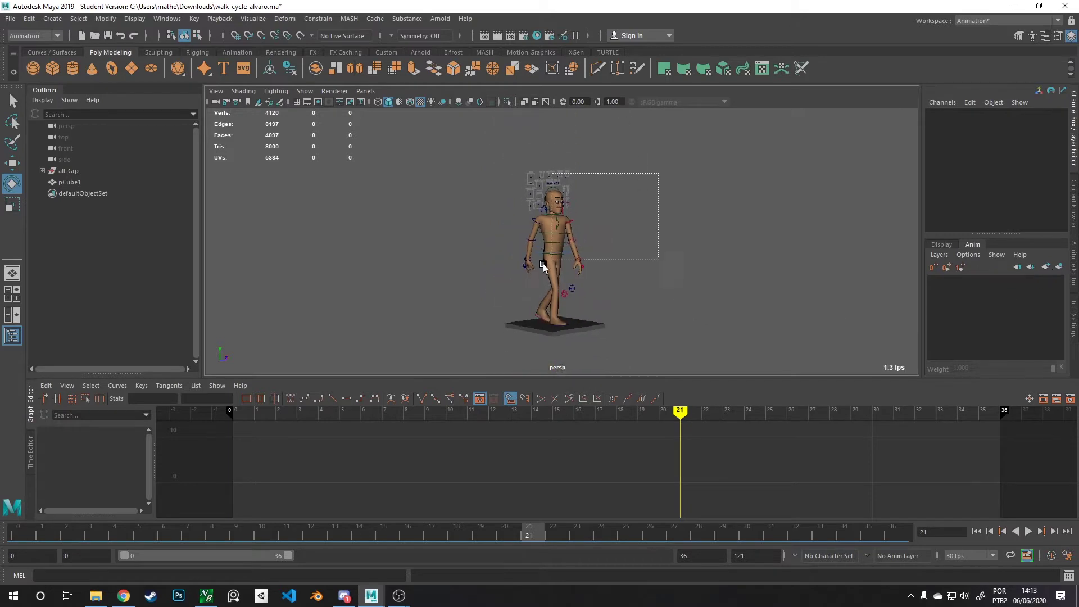
left_click_drag(543, 264, 533, 352)
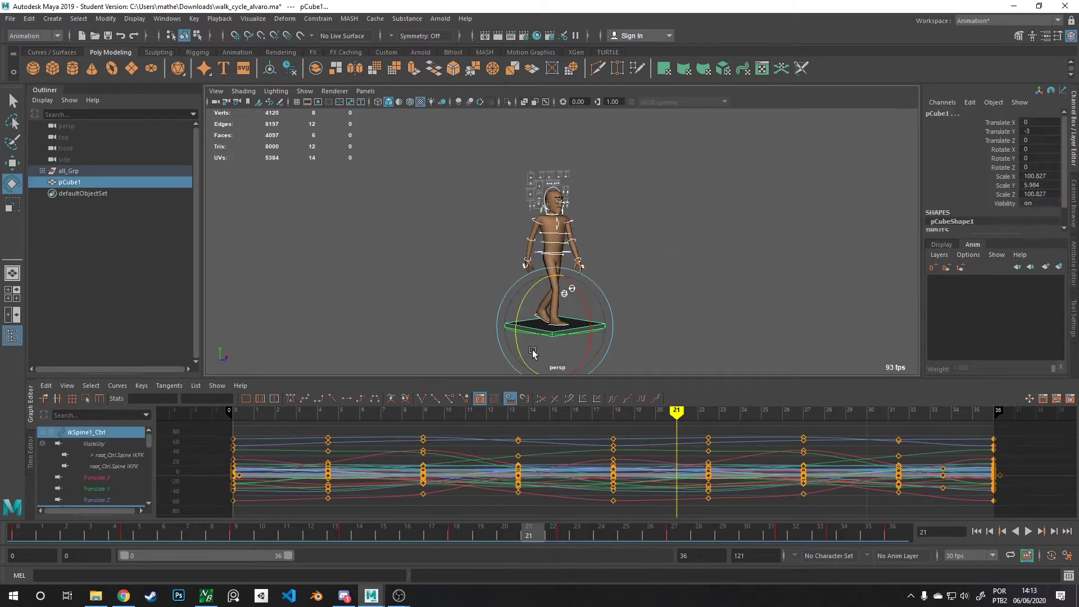
left_click(1045, 268)
scroll(618, 342, "up", 3)
left_click_drag(619, 342, 652, 327, "alt")
scroll(652, 327, "up", 2)
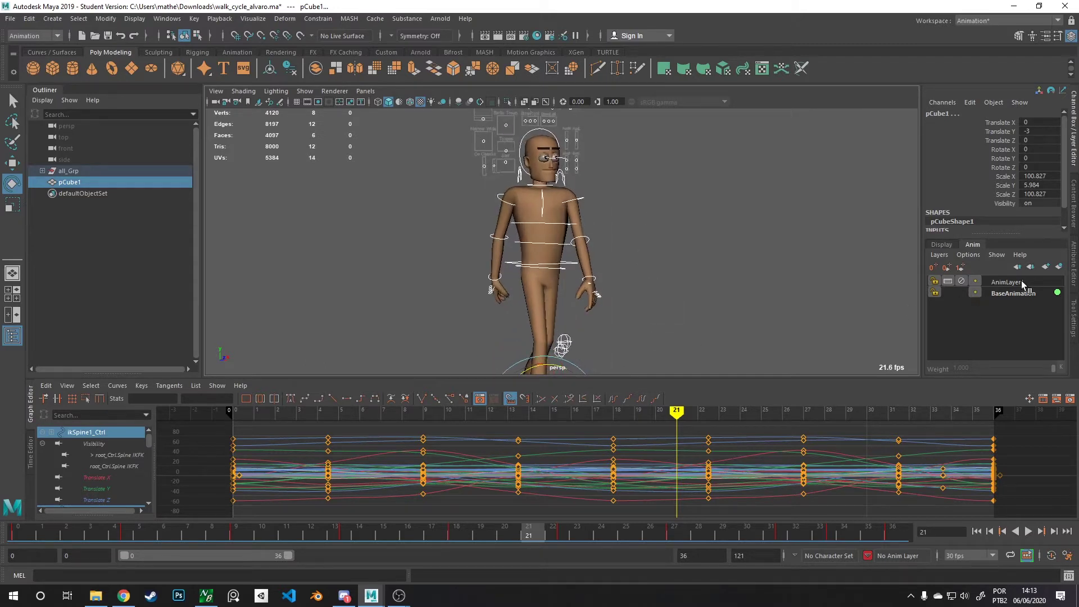
left_click(1045, 267)
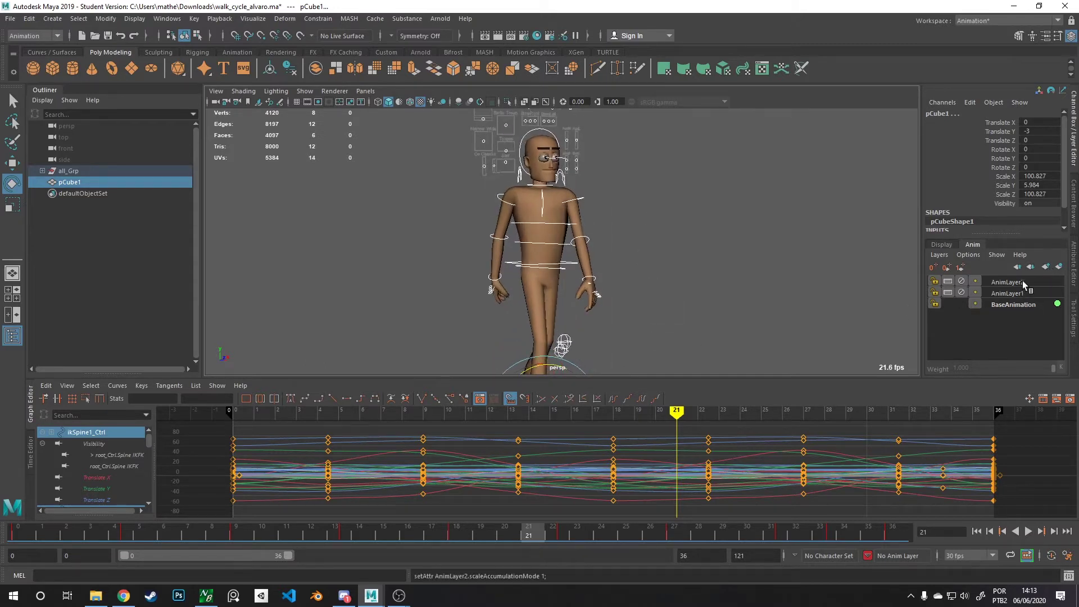
- Add the selected objects to AnimLayer2, make that layer active and clear the object selection
right_click(1019, 282)
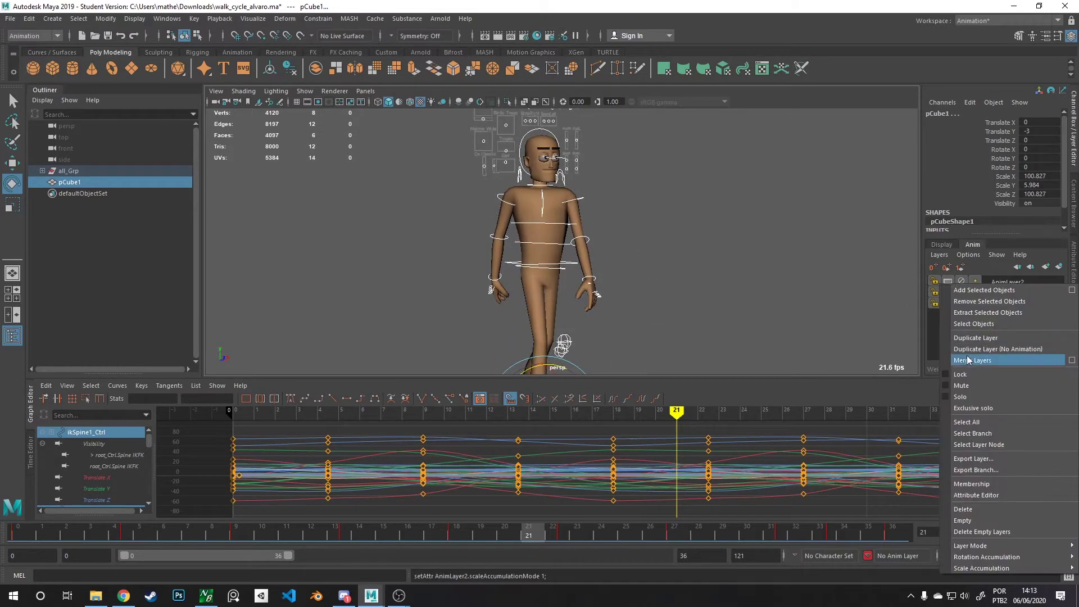
left_click(995, 291)
left_click(1000, 282)
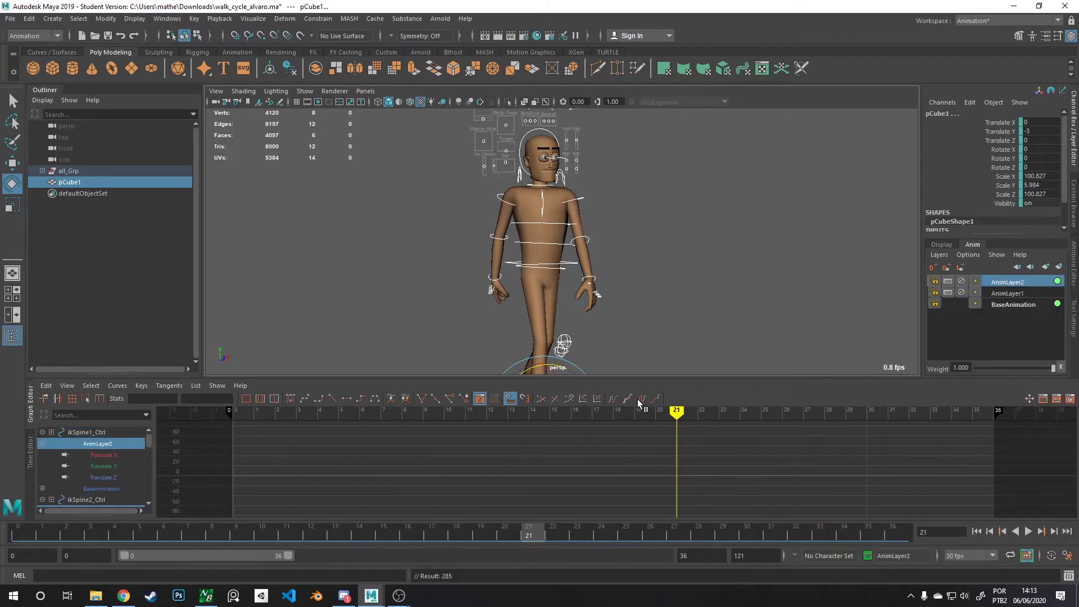
left_click(663, 255)
- Examine the full-body walk from the front by playing and scrubbing the cycle with AnimLayer2 active
key("alt+v")
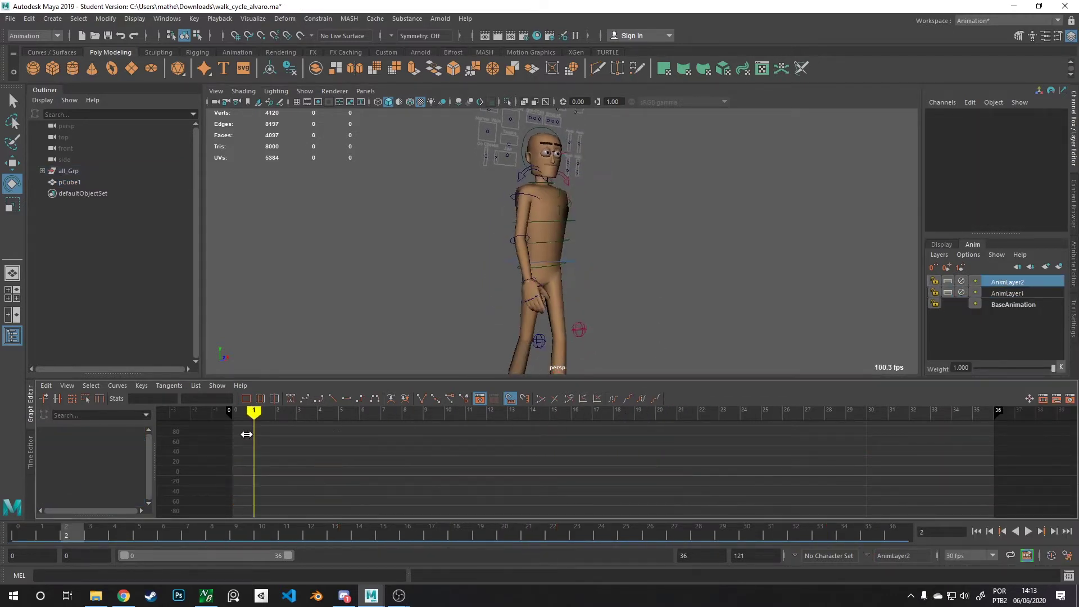
mouse_move(691, 426)
left_mouse_down()
mouse_move(927, 428)
mouse_move(448, 448)
mouse_move(922, 422)
mouse_move(684, 414)
left_mouse_up()
scroll(701, 282, "up", 3)
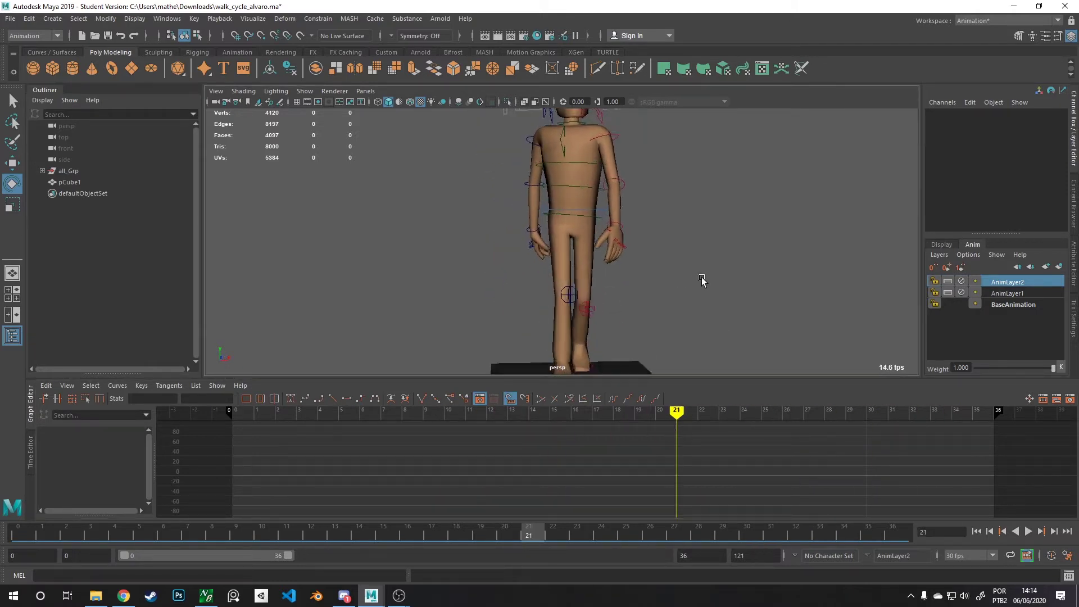
left_click_drag(714, 297, 725, 304, "alt")
left_click_drag(675, 415, 530, 412)
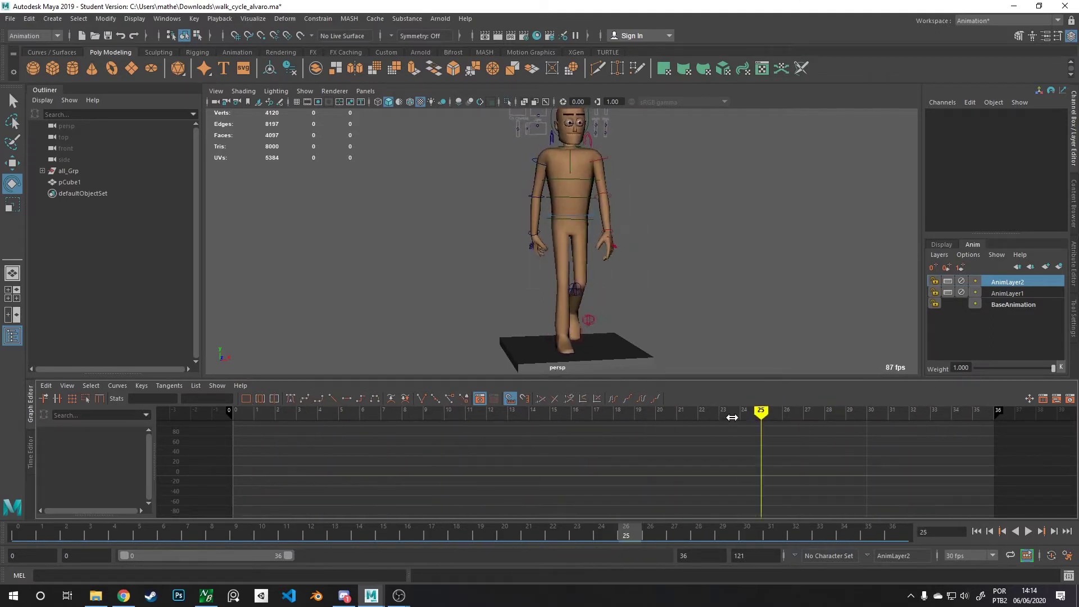
left_click_drag(731, 417, 364, 413)
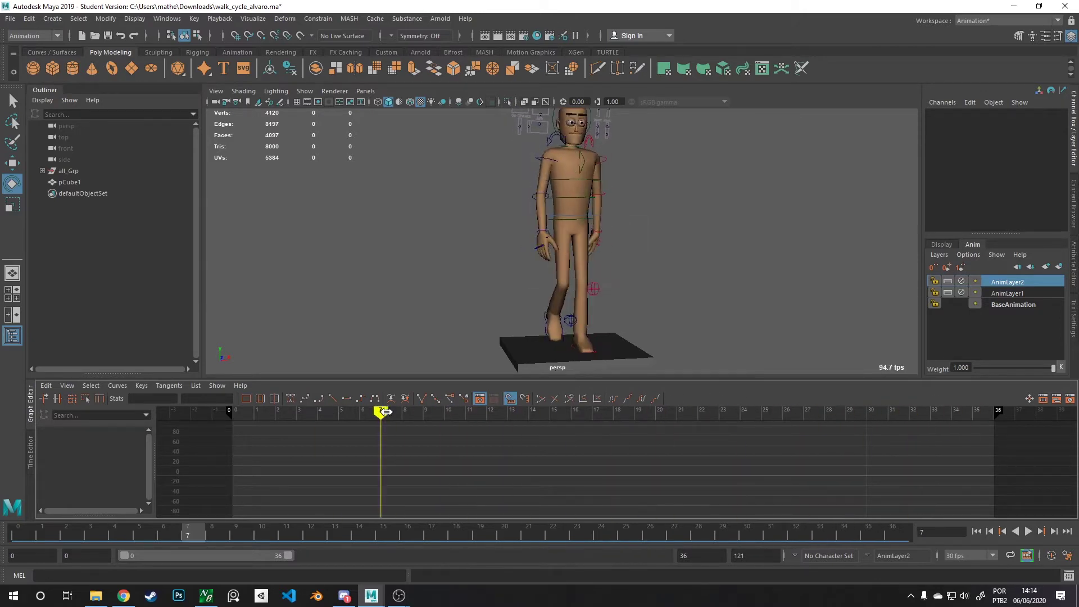
left_click_drag(770, 410, 827, 411)
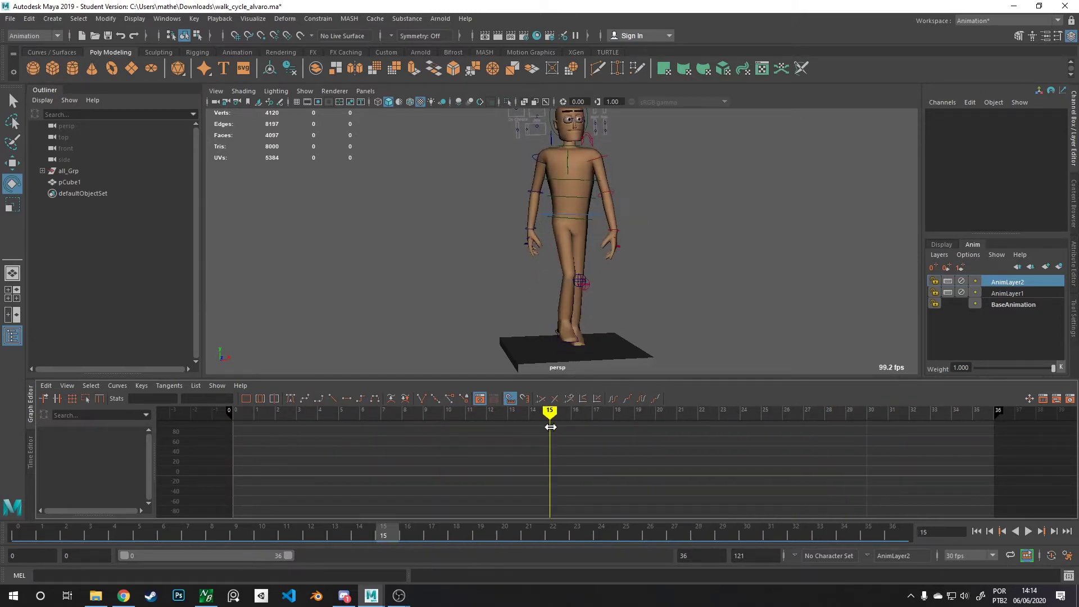
left_click_drag(713, 406, 783, 410)
right_click(1012, 280)
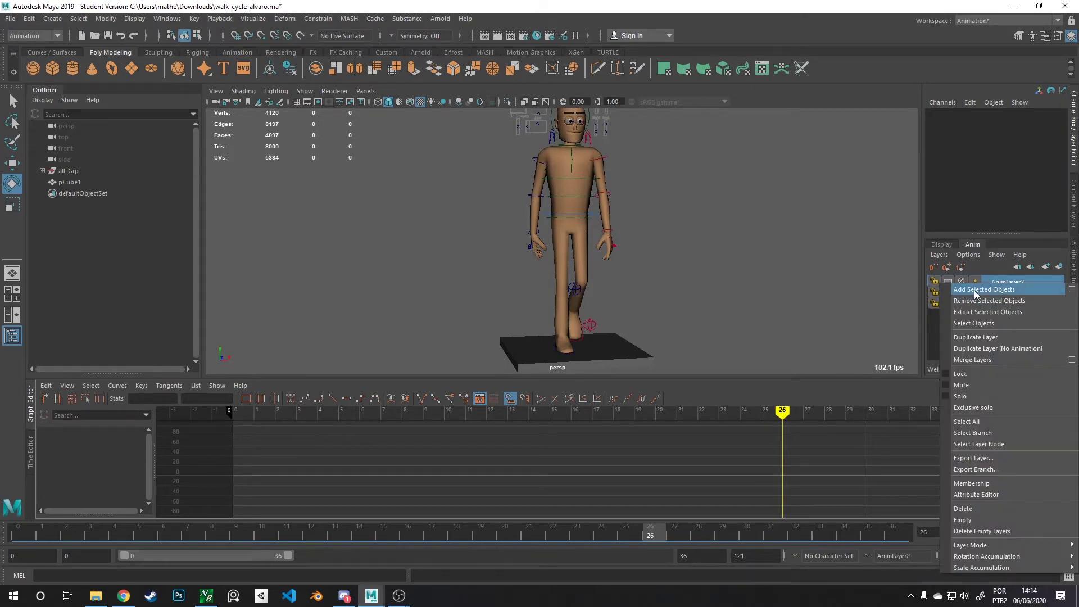
left_click(736, 230)
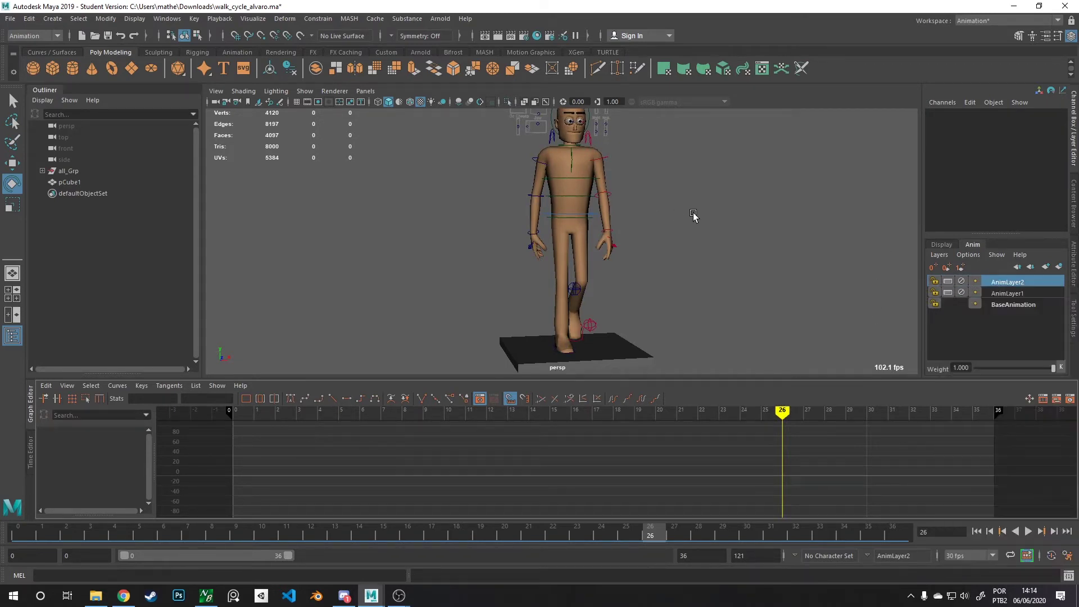
- Inspect the walk poses at frames 27, 29 and 0 from the side and at an angle
scroll(692, 176, "up", 3)
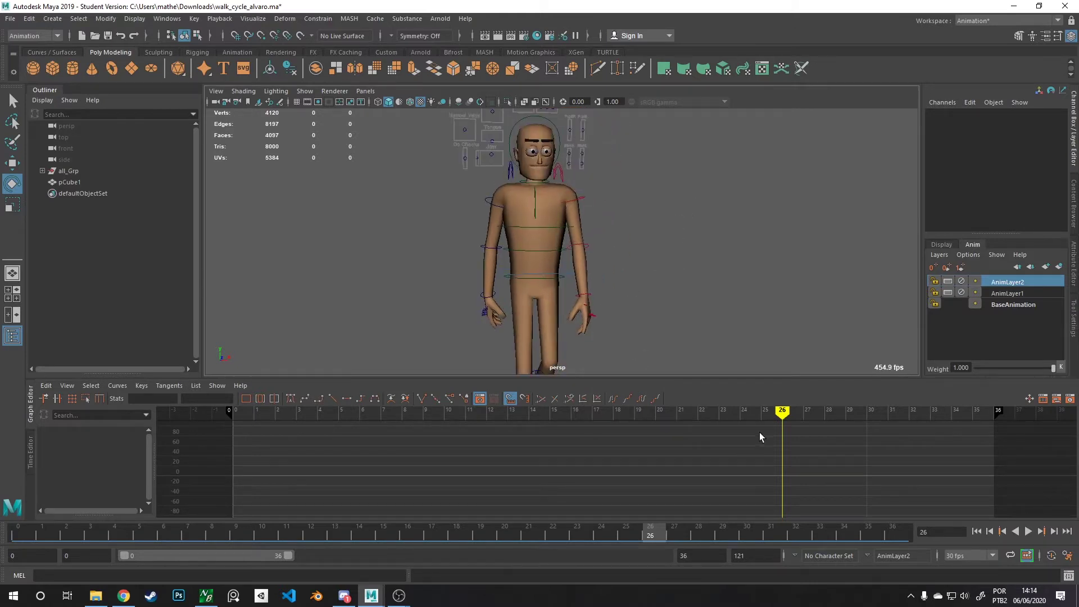
left_click_drag(764, 436, 803, 430)
left_click_drag(747, 366, 732, 329, "alt")
scroll(731, 326, "down", 2)
scroll(724, 337, "down", 2)
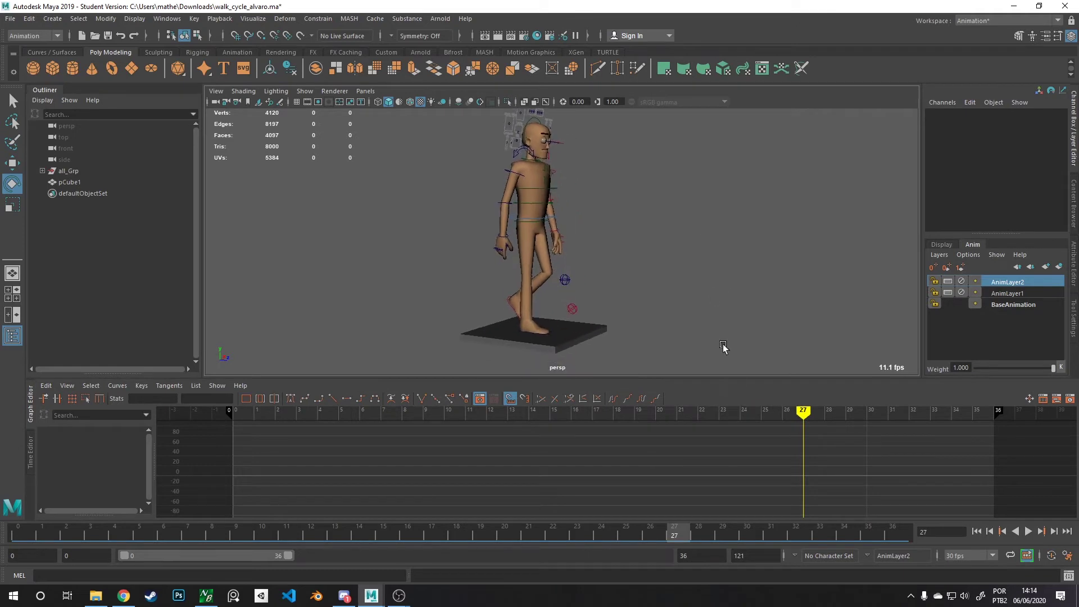
left_click_drag(766, 429, 845, 438)
left_click_drag(730, 337, 710, 311, "alt")
scroll(617, 287, "up", 4)
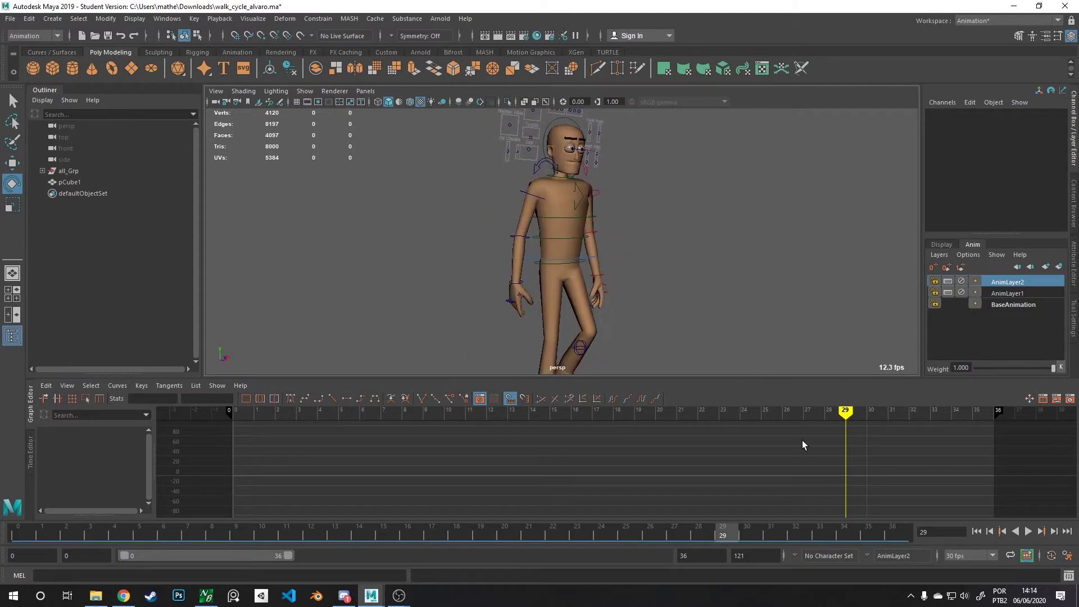
left_click_drag(833, 414, 223, 425)
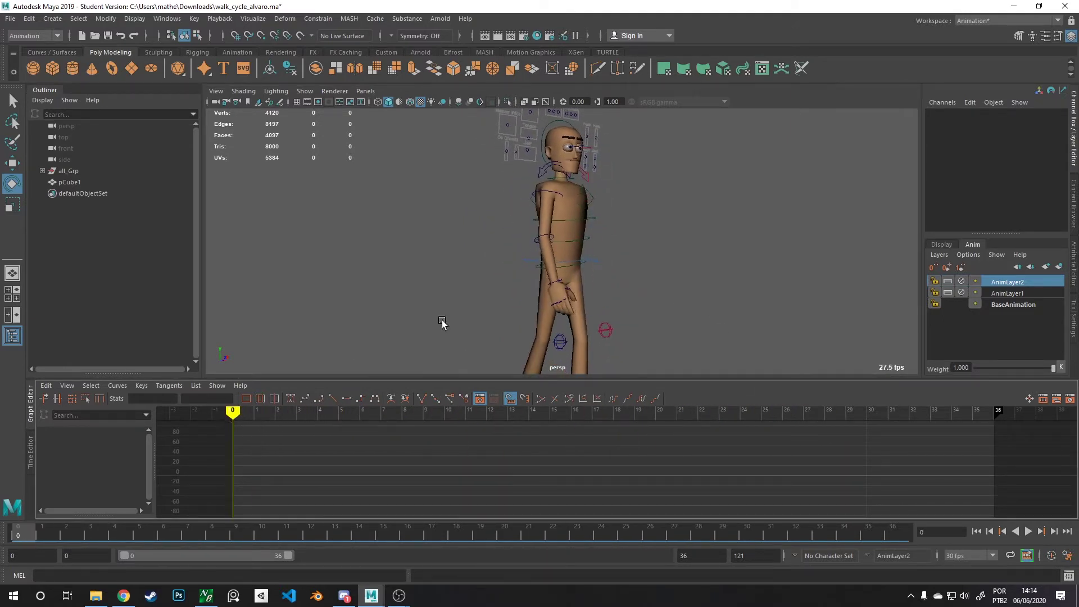
- Select the torso control at frame 0 and add it to AnimLayer2
left_click_drag(442, 322, 596, 235, "alt")
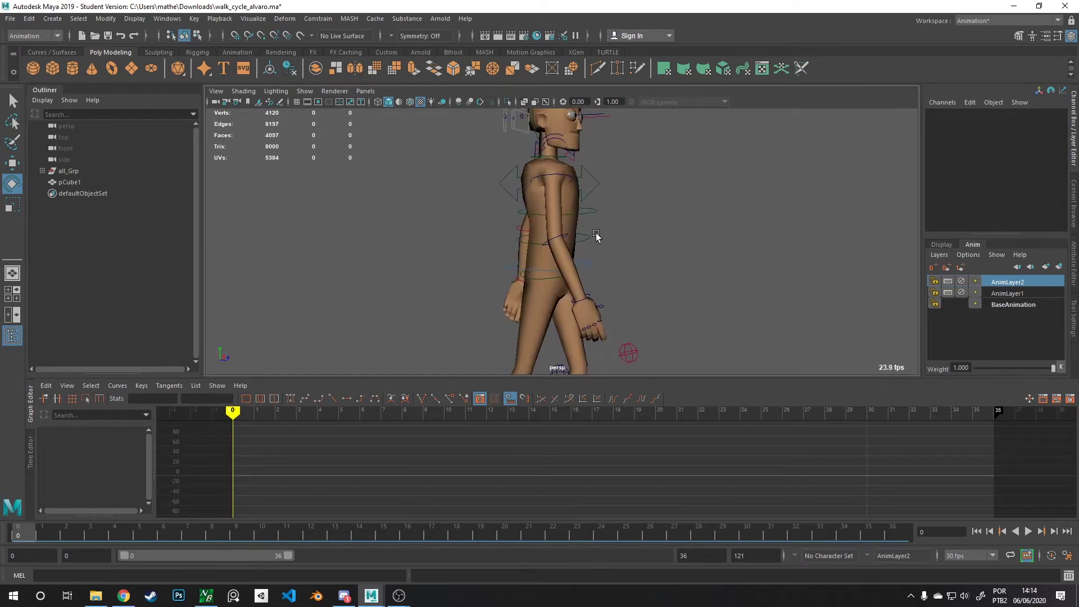
left_click(595, 187)
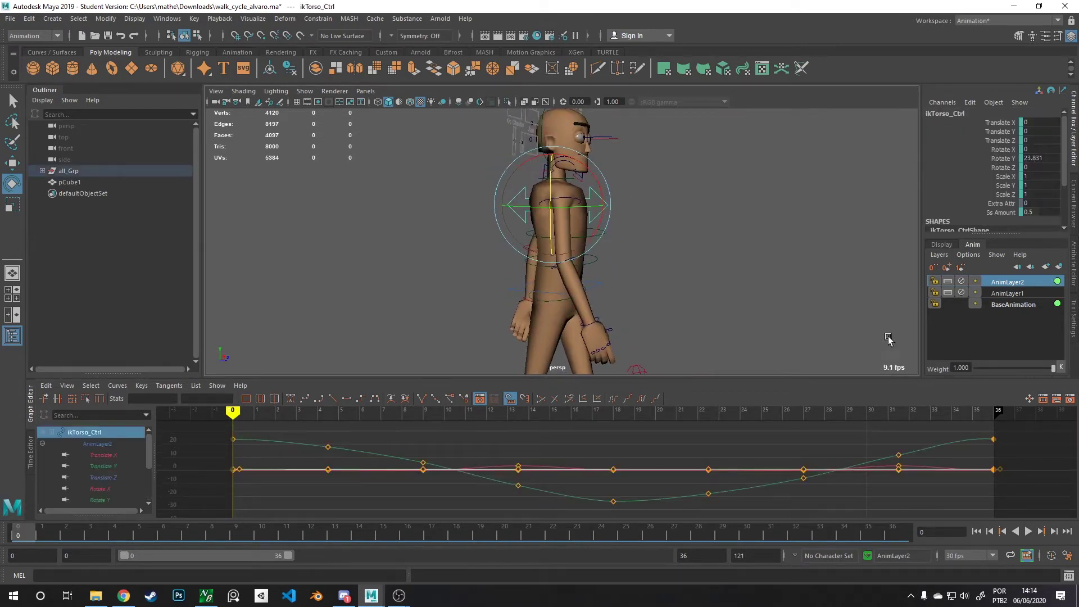
left_click_drag(761, 270, 680, 279, "alt")
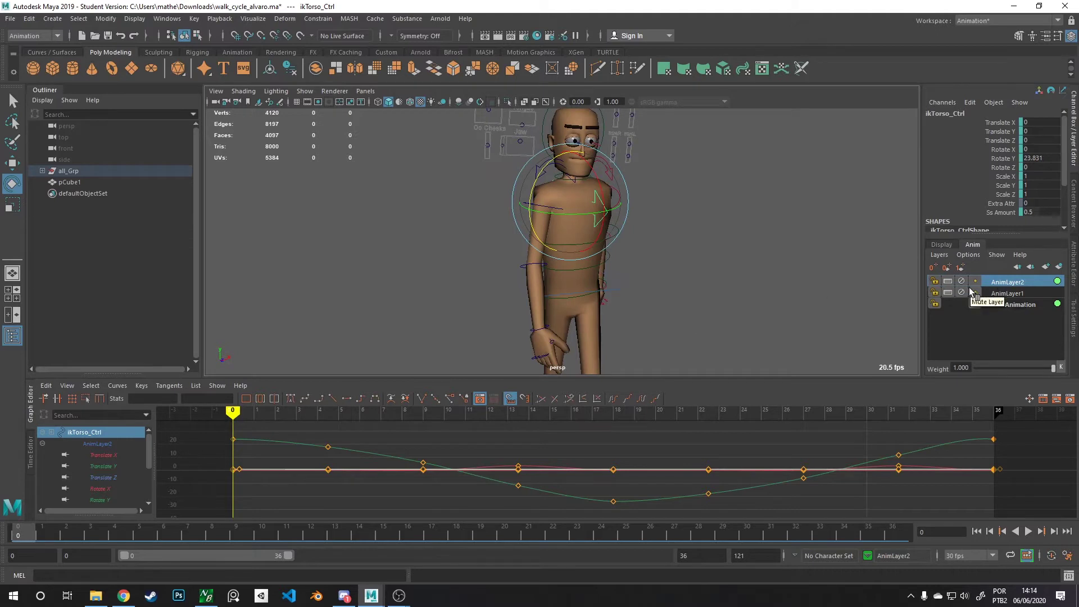
right_click(998, 282)
left_click(990, 285)
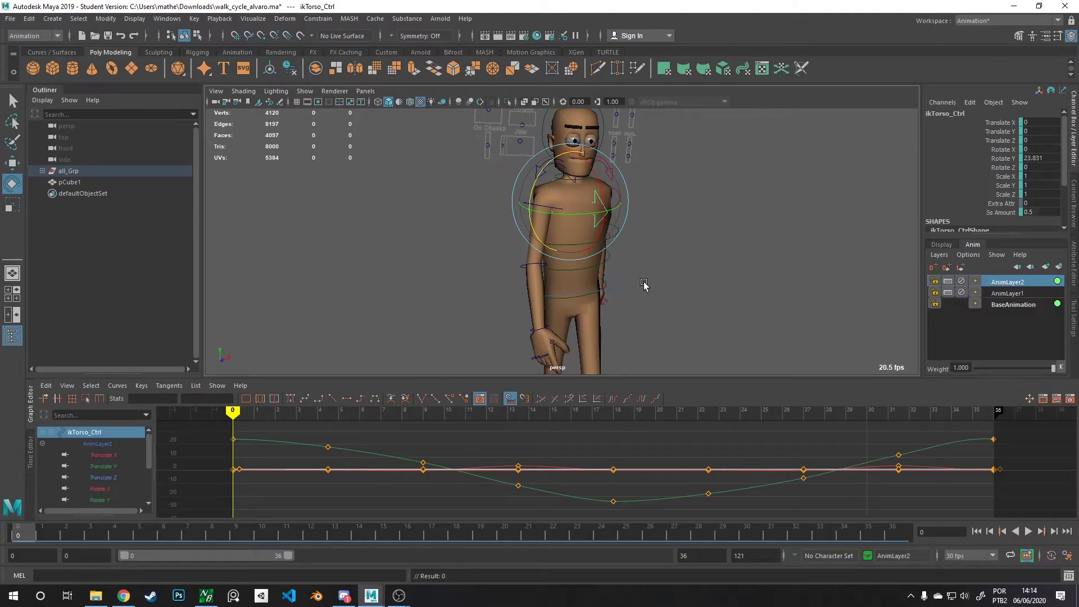
- Move to frame 11 and add the torso control to AnimLayer1
mouse_move(323, 413)
left_mouse_down()
mouse_move(556, 413)
mouse_move(324, 414)
mouse_move(470, 408)
left_mouse_up()
left_click(1030, 292)
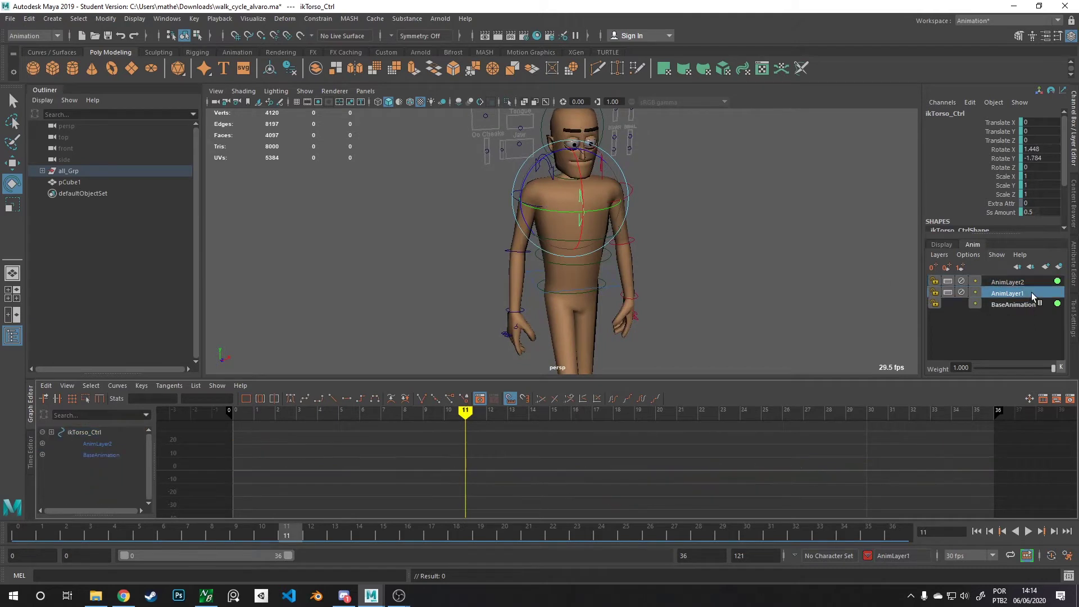
right_click(1014, 295)
left_click(1013, 303)
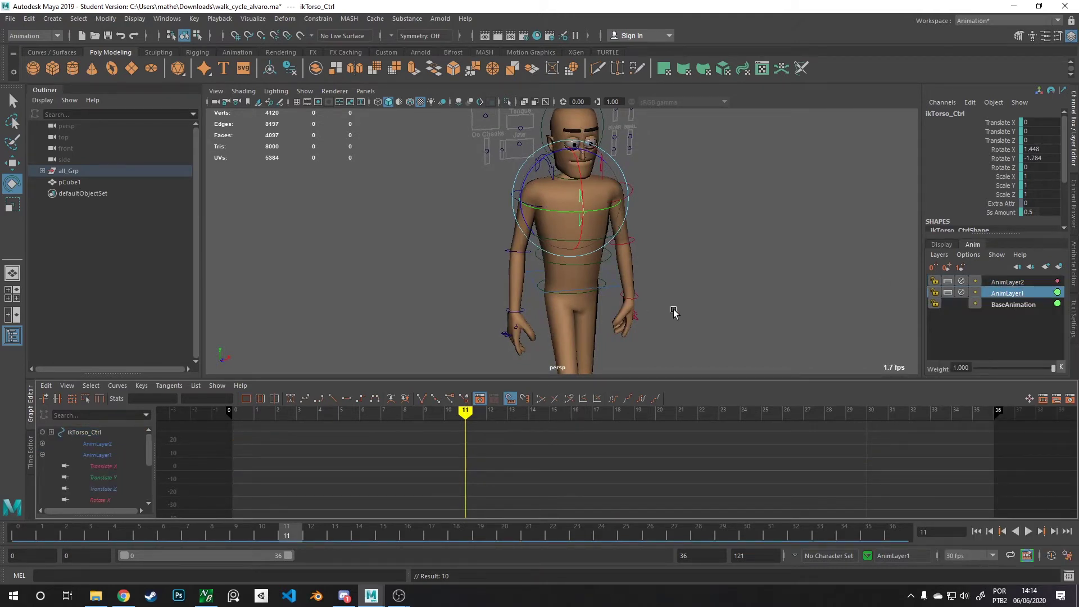
- Select the rig's body, arm and leg controls, including both feet, and add them to AnimLayer1
right_click_drag(674, 313, 658, 149, "alt")
left_click_drag(461, 303, 532, 294)
right_click_drag(605, 322, 621, 345, "alt")
middle_click_drag(622, 345, 597, 254, "alt")
left_click_drag(590, 209, 523, 301)
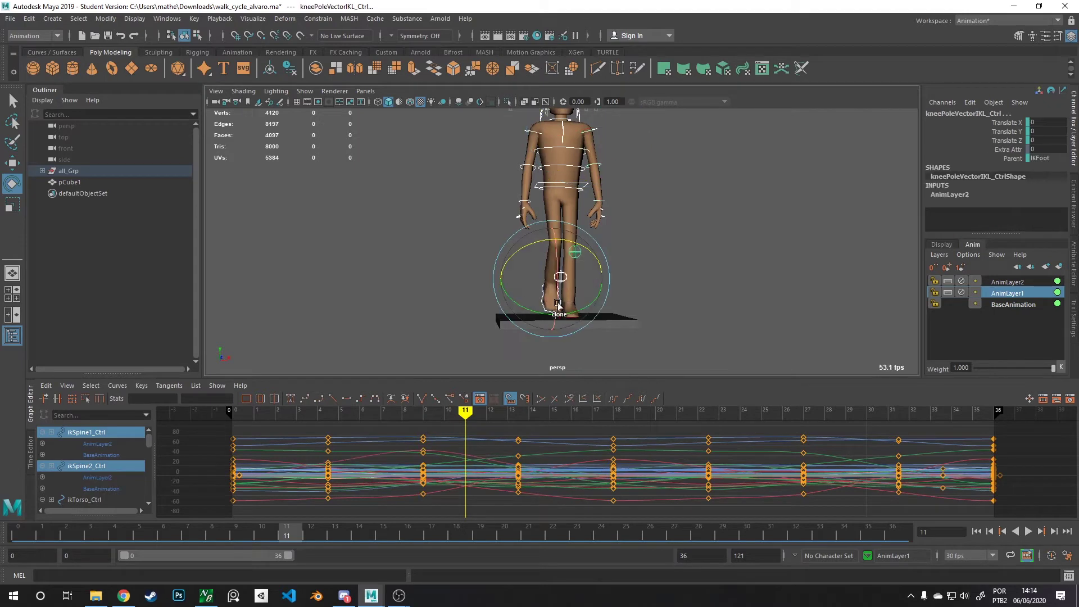
right_click_drag(610, 276, 608, 392, "alt")
left_click_drag(602, 372, 587, 365, "alt")
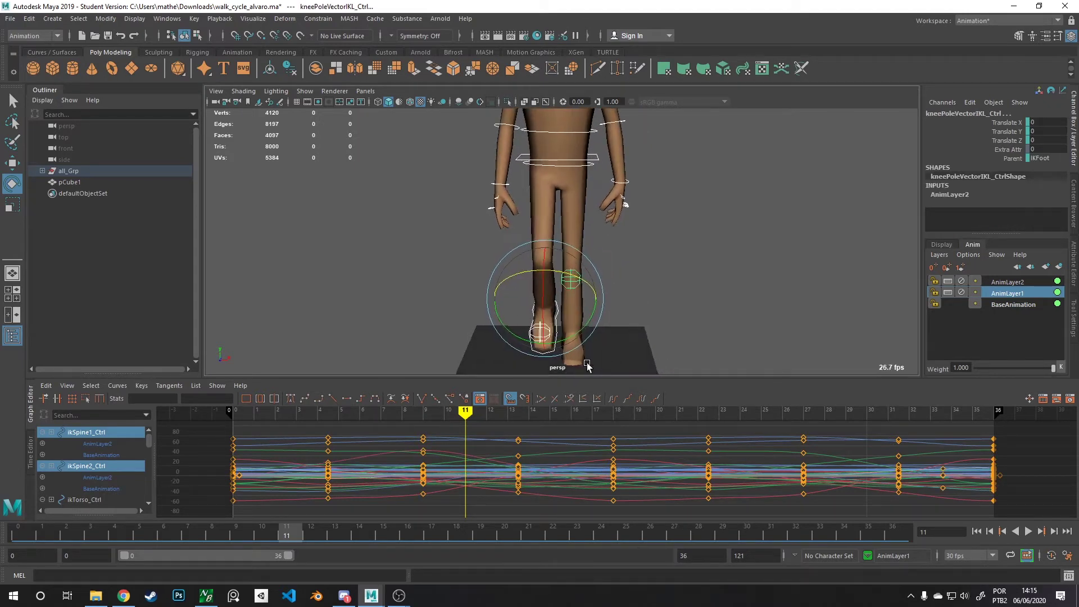
left_click(579, 366)
right_click(993, 293)
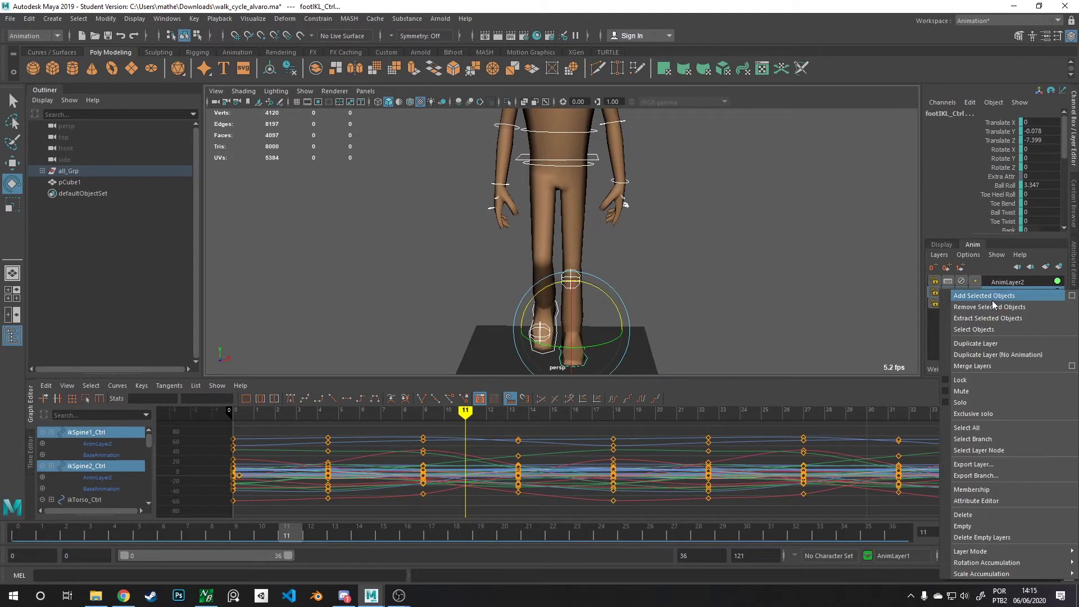
left_click(993, 298)
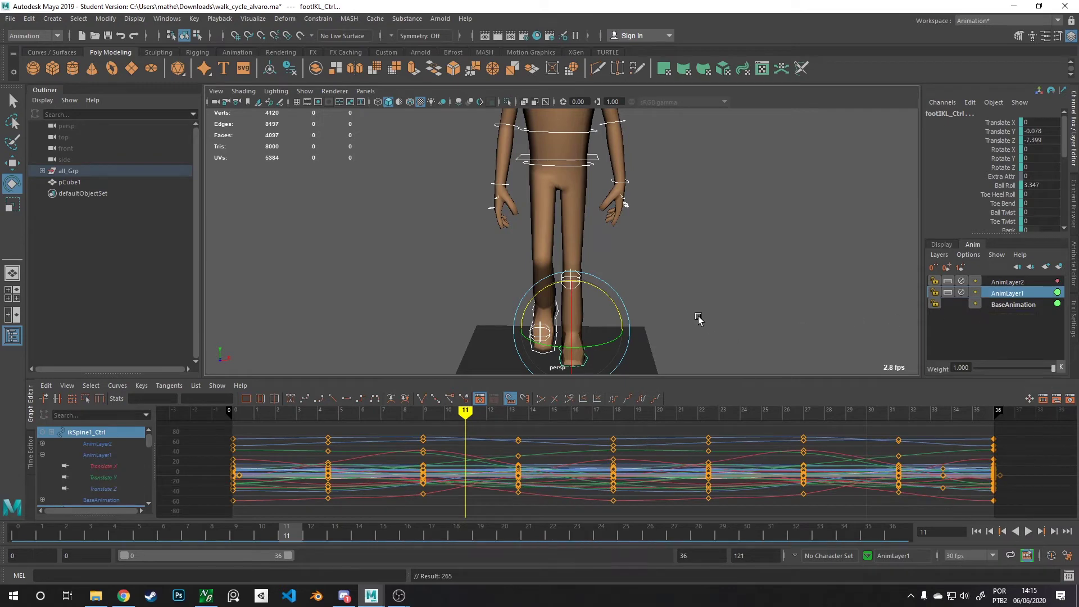
- Select the left knee pole vector control and add it to AnimLayer1
left_click(587, 350)
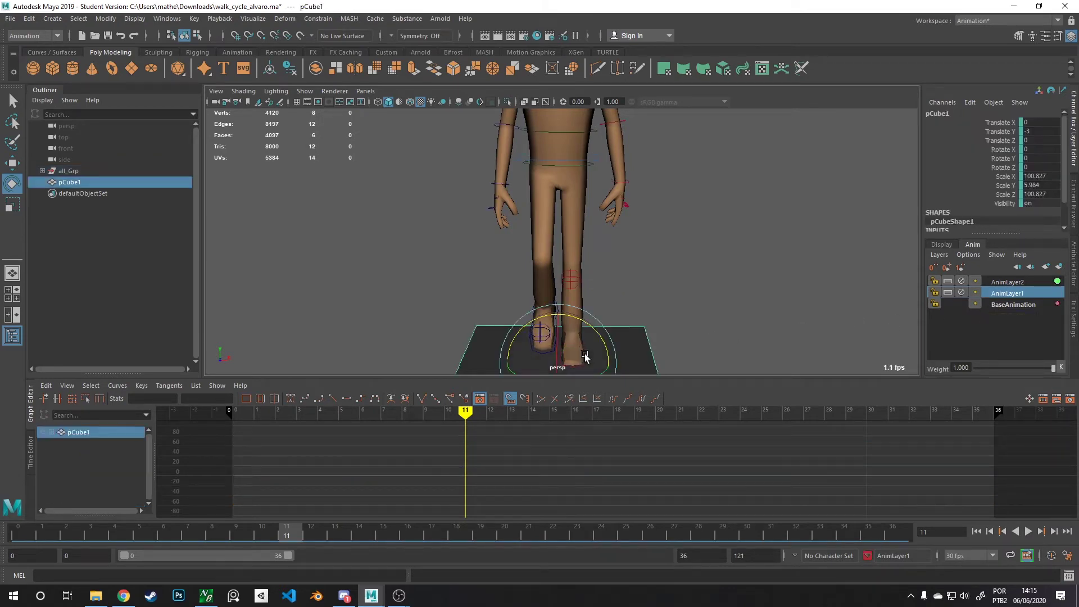
left_click(564, 286)
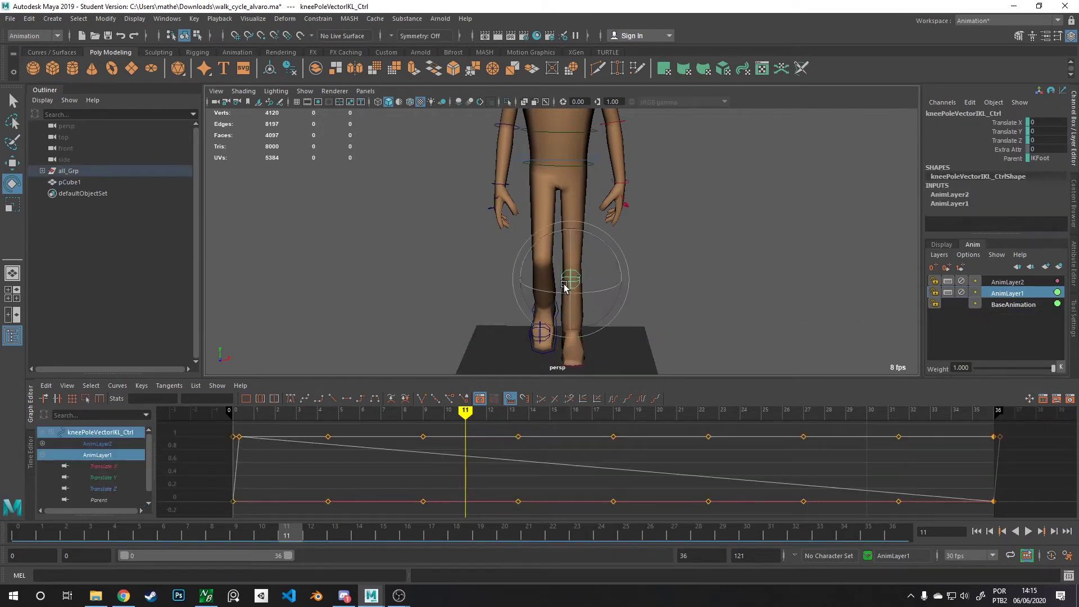
right_click(987, 292)
left_click(994, 301)
- Check the left wrist control's curves on AnimLayer1 and switch the active layer to AnimLayer2
left_click_drag(646, 250, 685, 249, "alt")
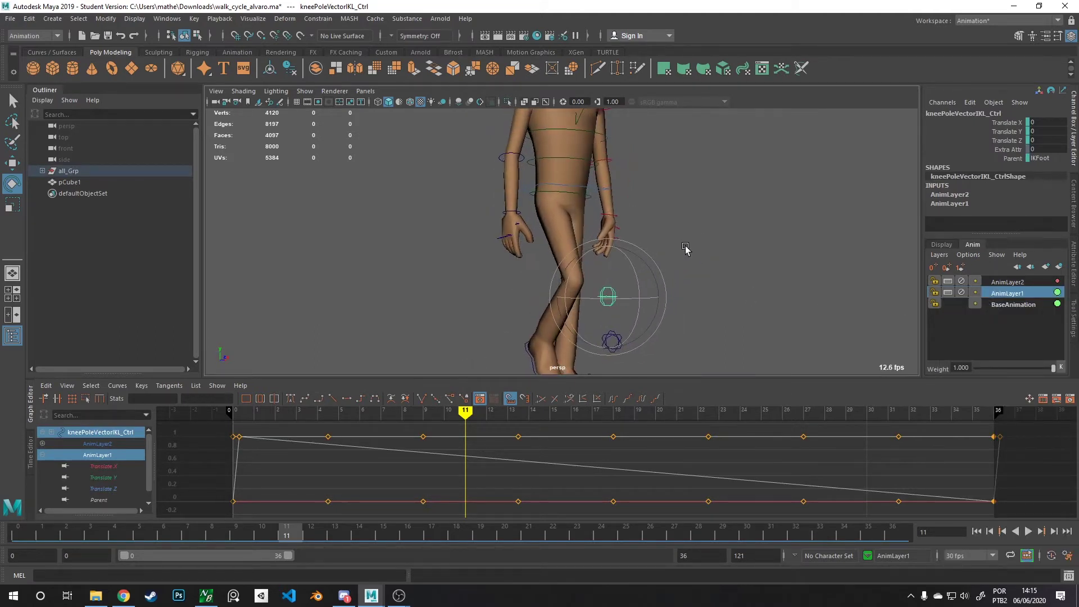
left_click(615, 217)
left_click_drag(760, 269, 747, 268, "alt")
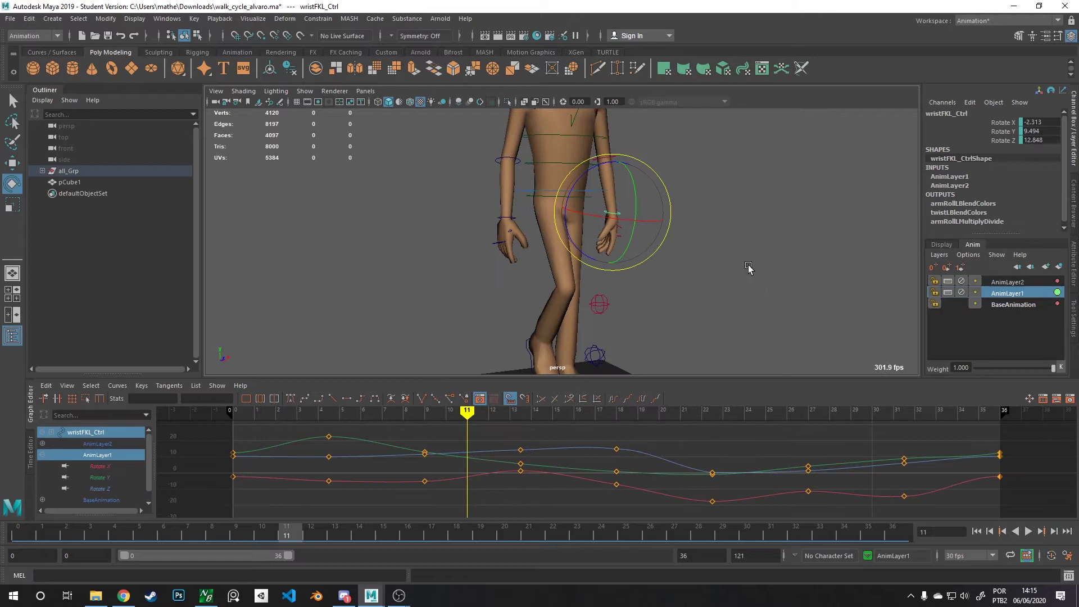
left_click(993, 280)
- Rotate the torso control to -17.677 in X at frame 11 and key it on AnimLayer1
middle_click_drag(653, 271, 657, 352, "alt")
left_click(580, 198)
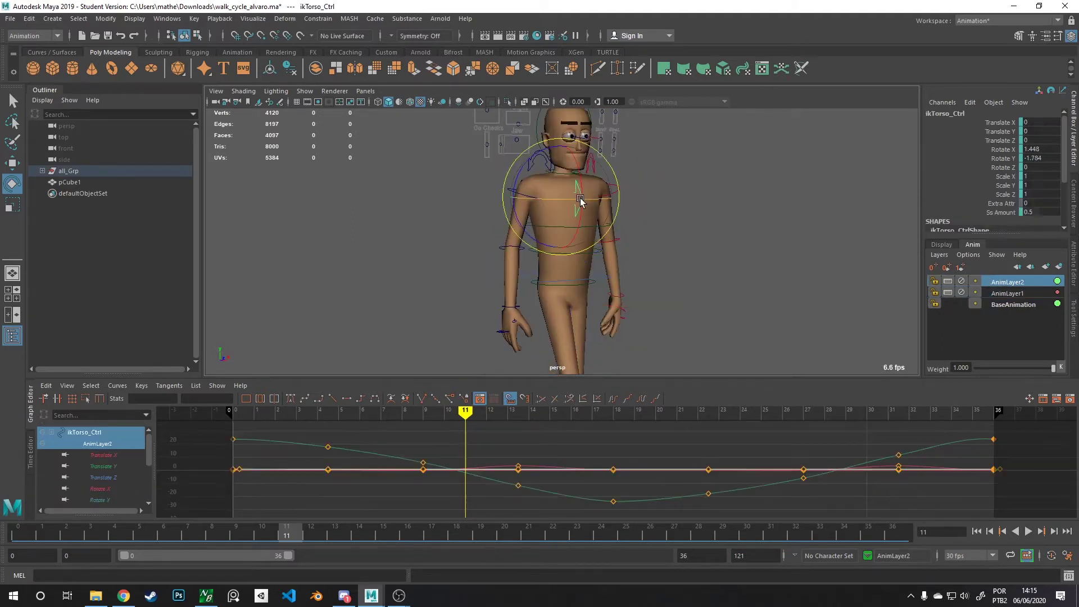
left_click(1010, 293)
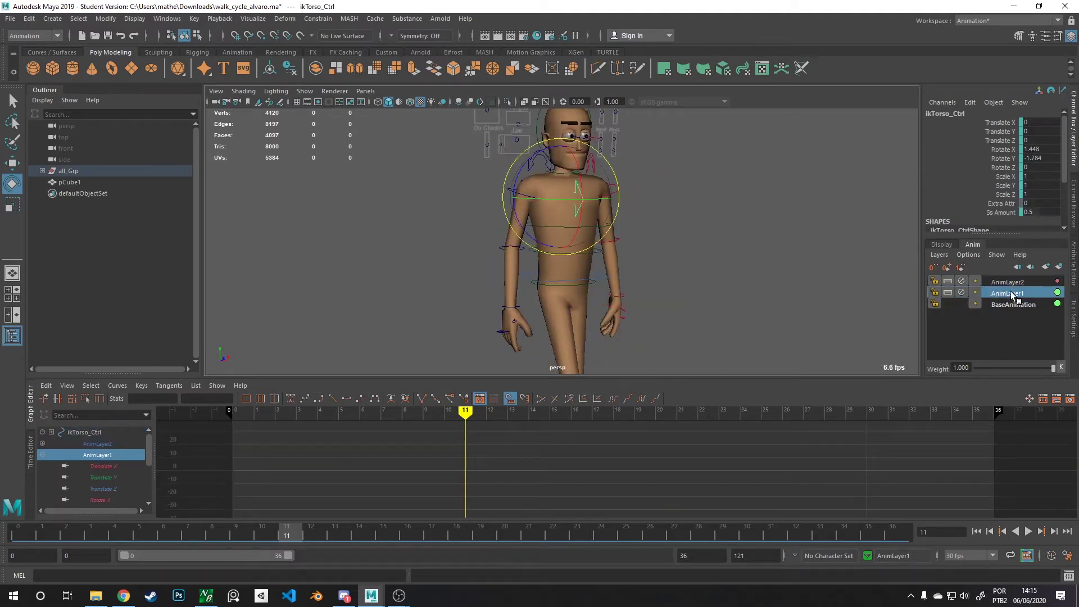
left_click_drag(603, 252, 686, 307)
key("s")
- Select the ikSpine1 control and add it to AnimLayer1
left_click(624, 300)
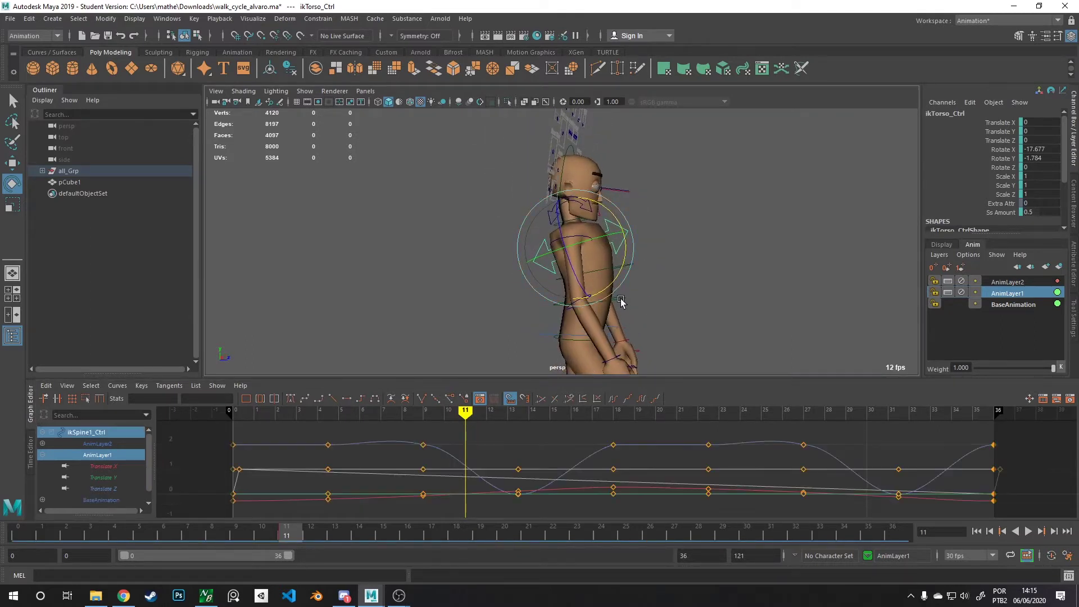
left_click_drag(918, 299, 775, 290, "alt")
right_click(993, 293)
left_click(993, 299)
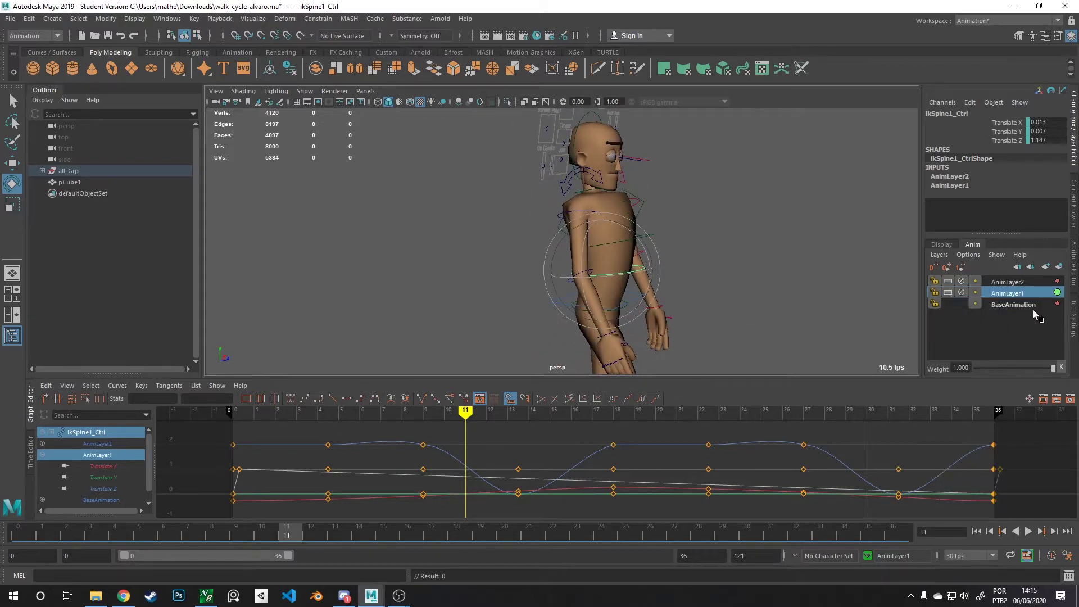
- Play and scrub the walk cycle to examine the torso adjustment, stopping at frame 4 in a side view
left_click_drag(731, 336, 690, 175, "alt")
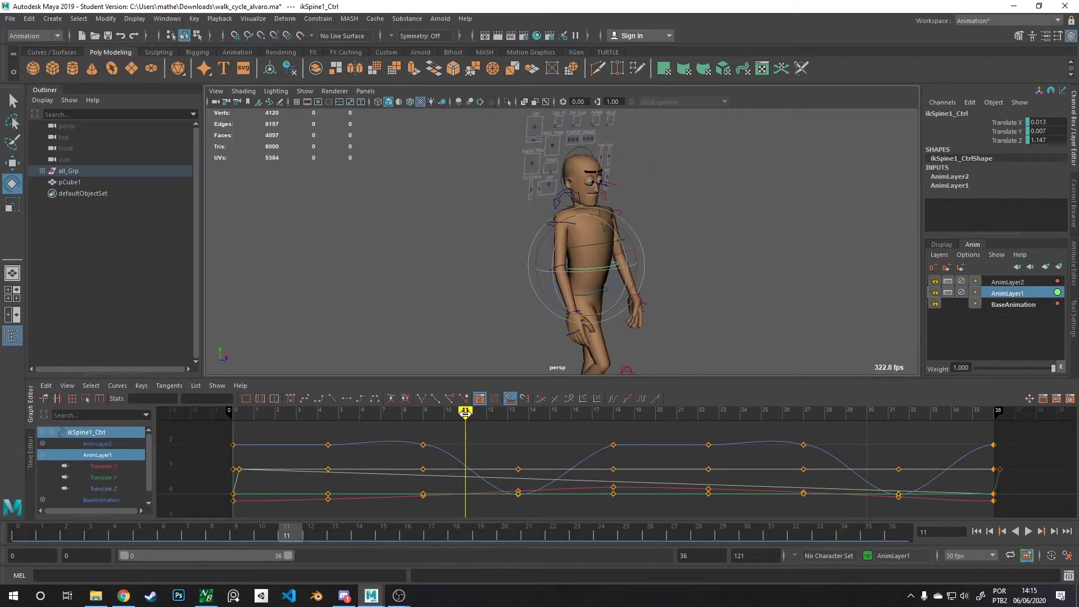
left_click_drag(465, 413, 254, 412)
key("alt+v")
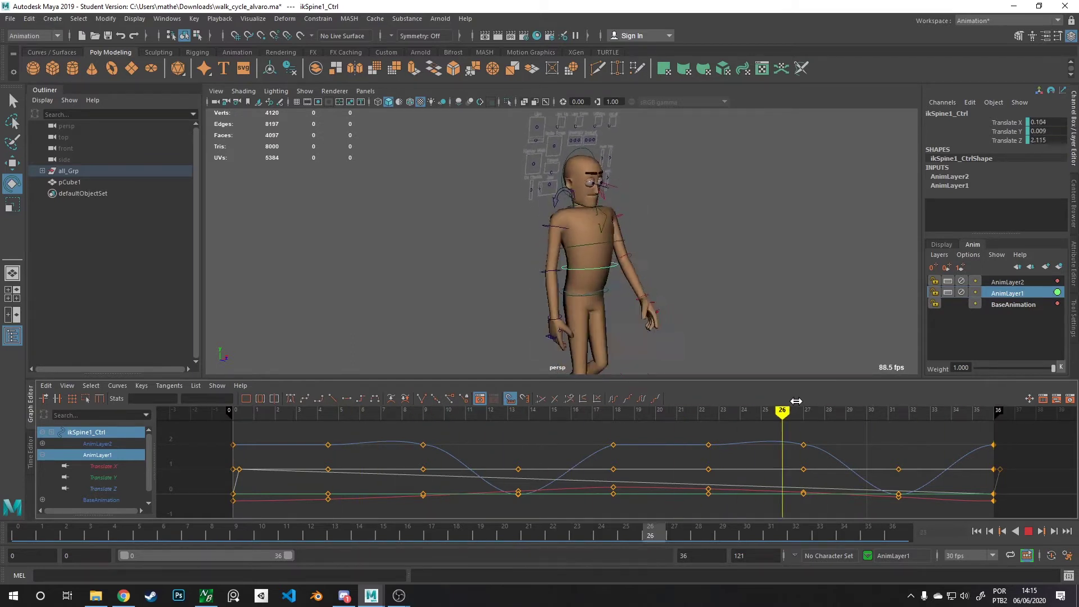
mouse_move(796, 401)
left_mouse_down()
mouse_move(946, 433)
mouse_move(598, 422)
mouse_move(322, 428)
left_mouse_up()
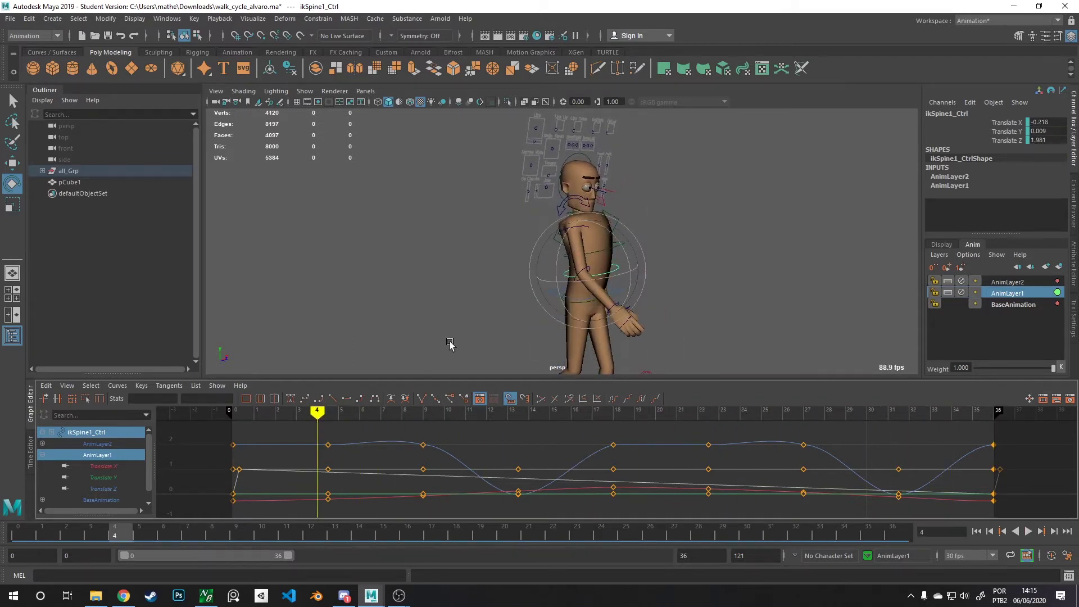
left_click_drag(450, 344, 532, 313, "alt")
right_click_drag(532, 313, 544, 279, "alt")
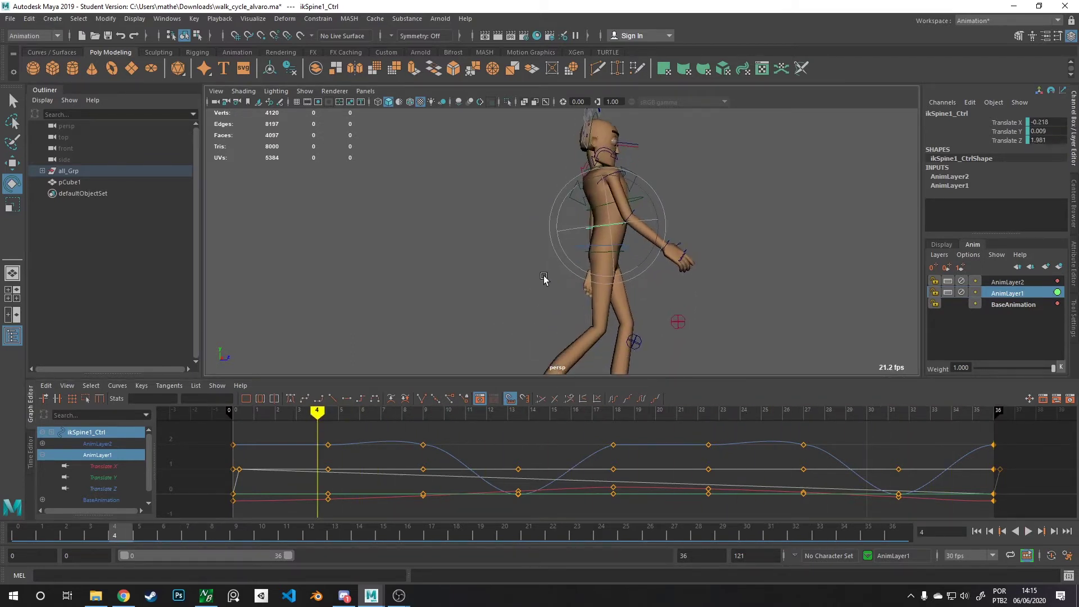
- Rotate the root control to 9.296 in X at frame 4 and key it on AnimLayer1
left_click(1009, 283)
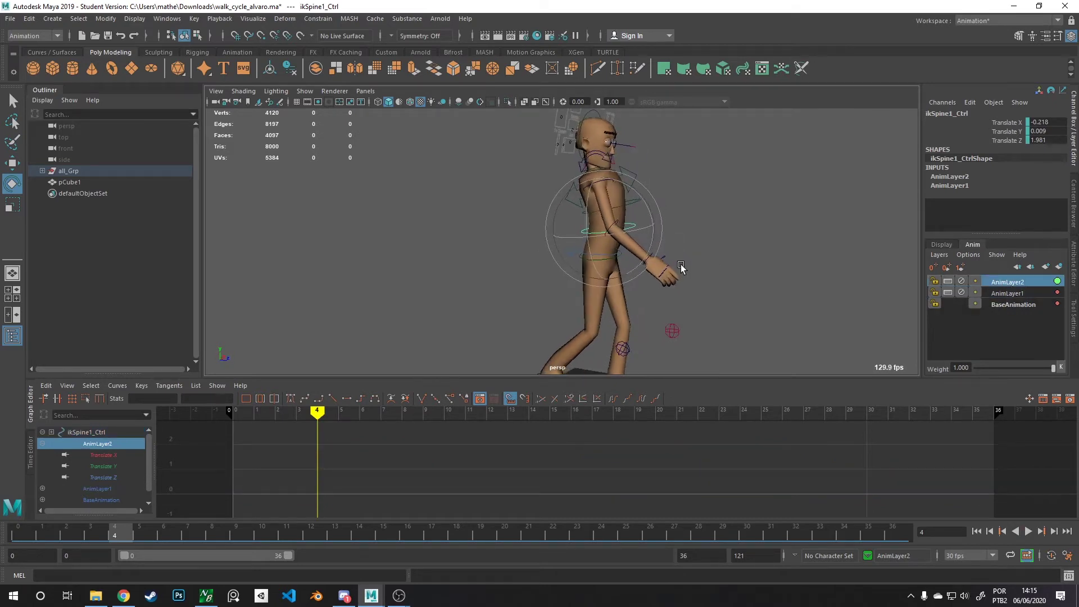
left_click_drag(681, 268, 656, 272, "alt")
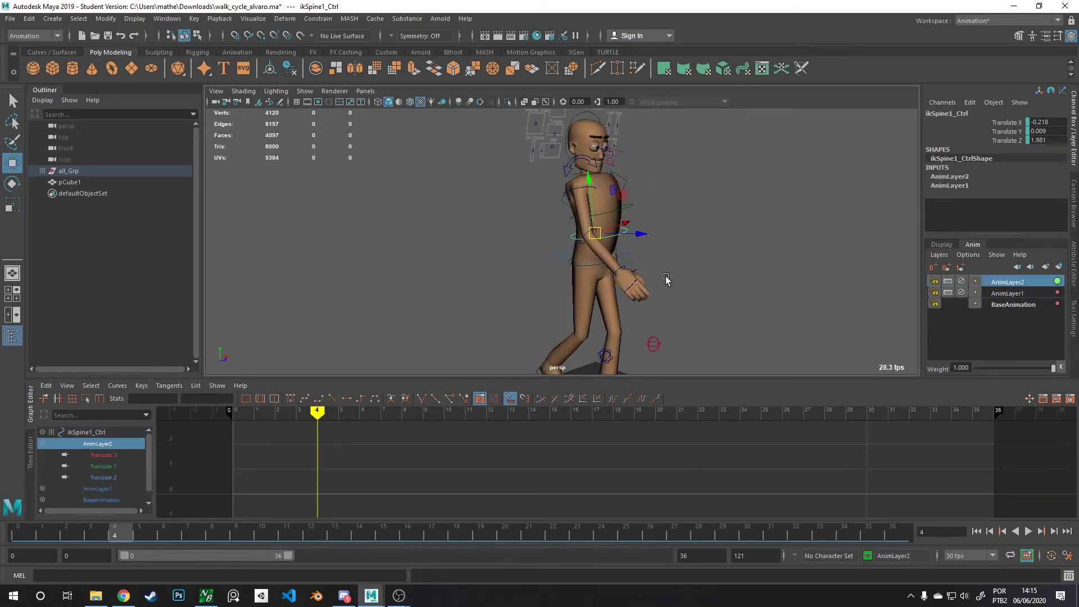
left_click(636, 263)
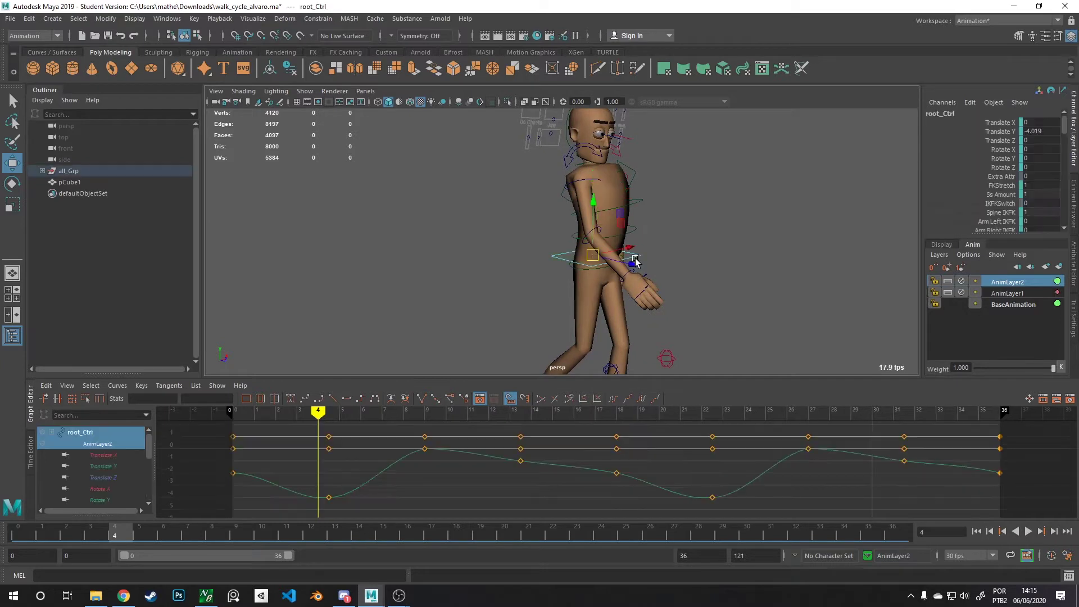
left_click(997, 295)
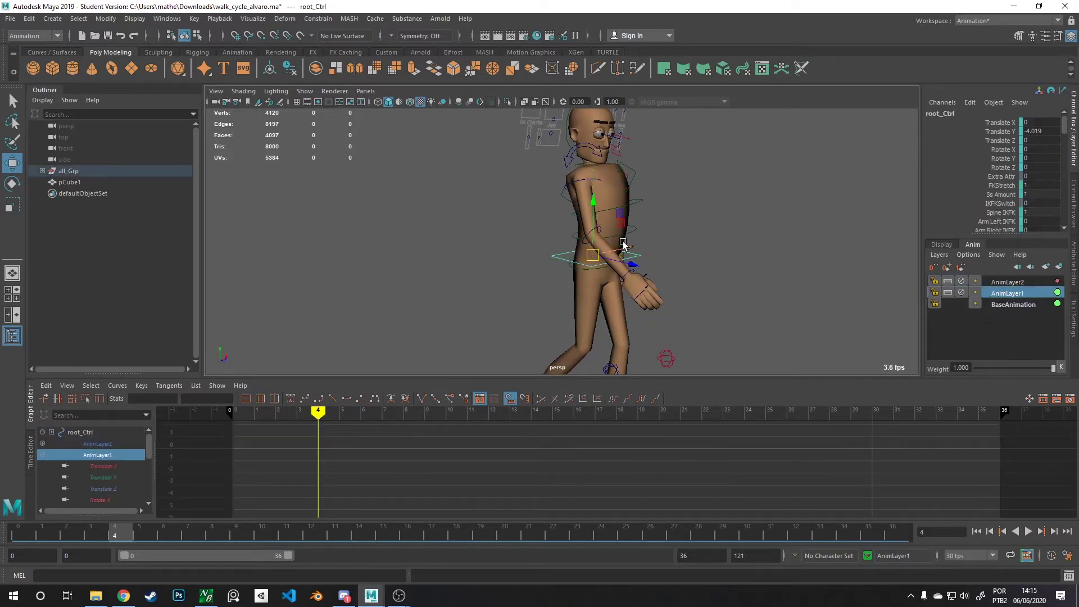
left_click_drag(626, 234, 692, 249)
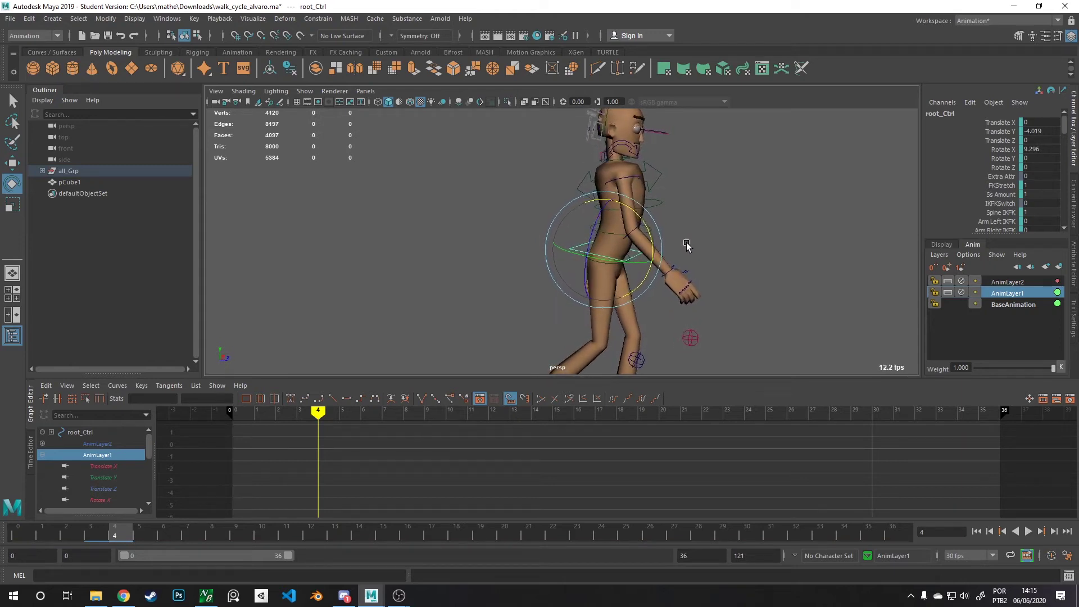
key("s")
- Play the full-body walk cycle to review the root's lean from different angles, stopping at frame 24
key("alt+v")
left_click_drag(562, 220, 675, 210, "alt")
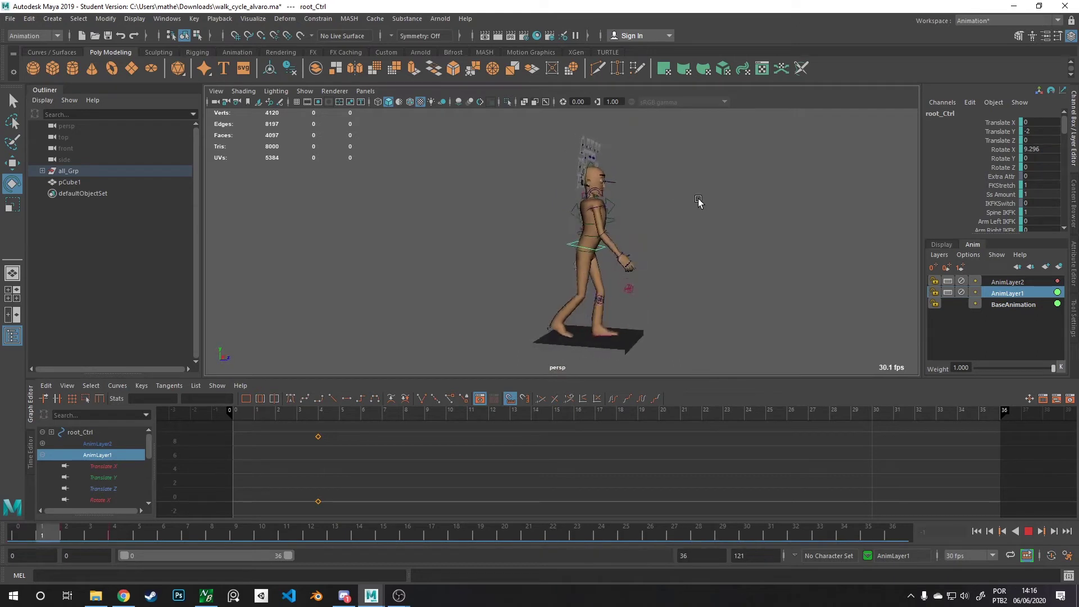
key("alt+v")
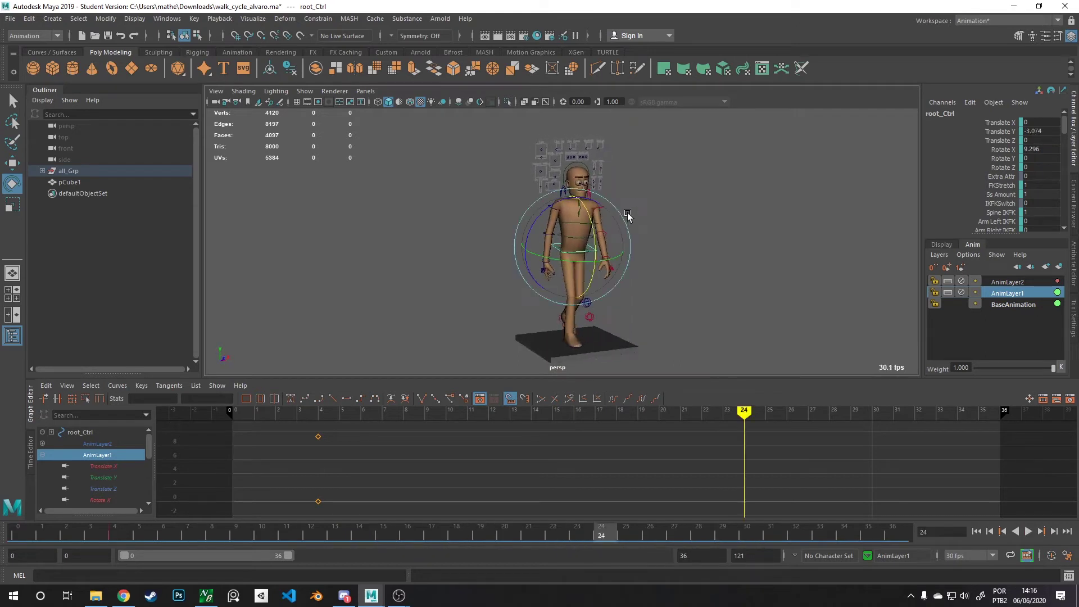
- Select the neck control at frame 24 and make AnimLayer2 the active layer
scroll(674, 219, "up", 5)
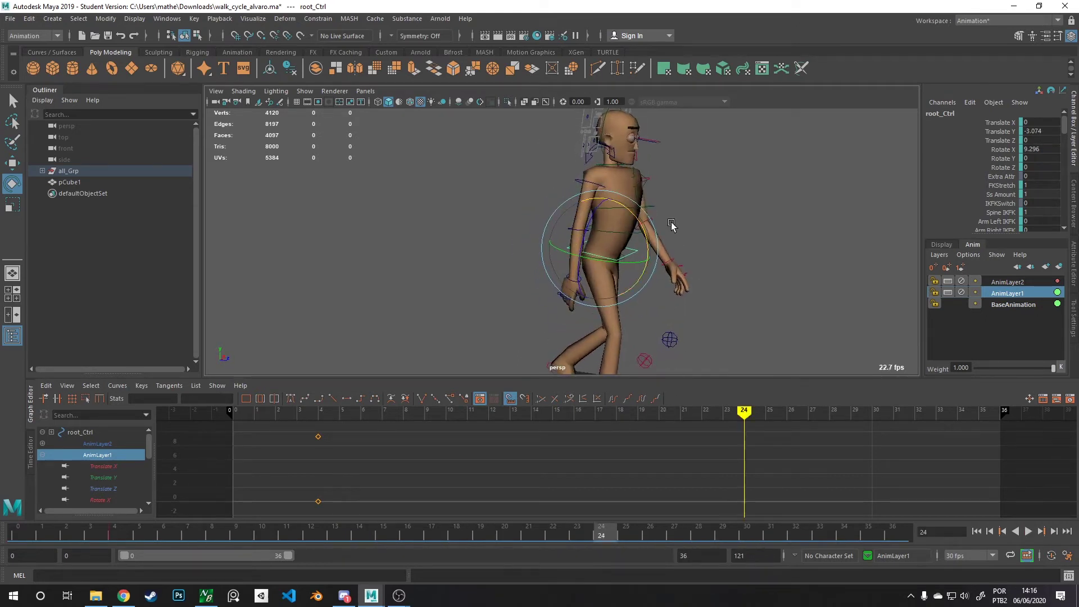
scroll(671, 225, "up", 4)
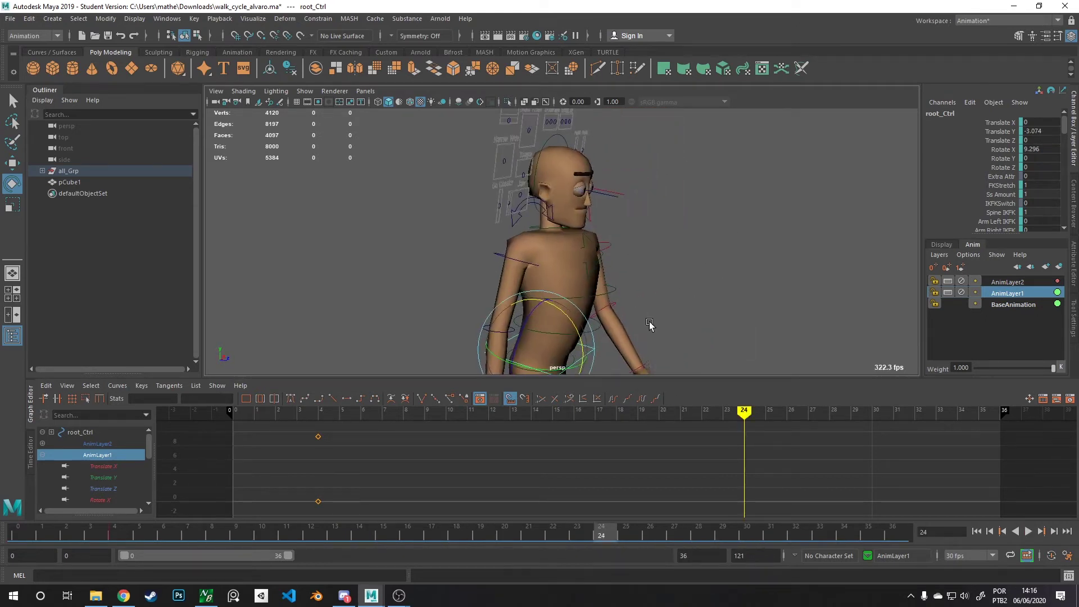
left_click(630, 254)
left_click(1006, 282)
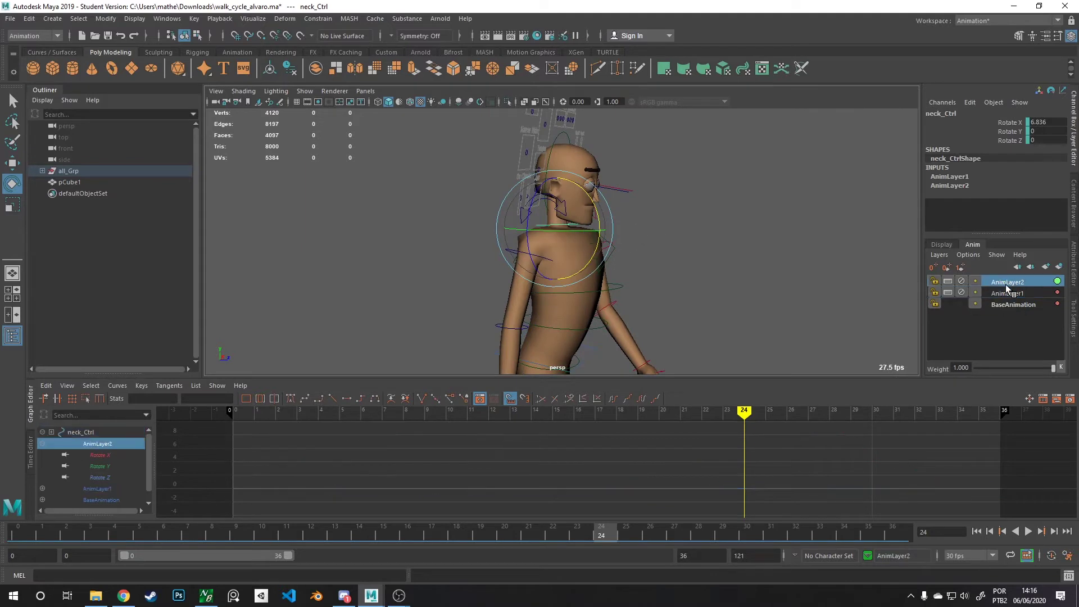
- Rotate the neck control forward to about 29.5 on X in AnimLayer2 and key it at frame 24
left_click_drag(594, 192, 609, 209)
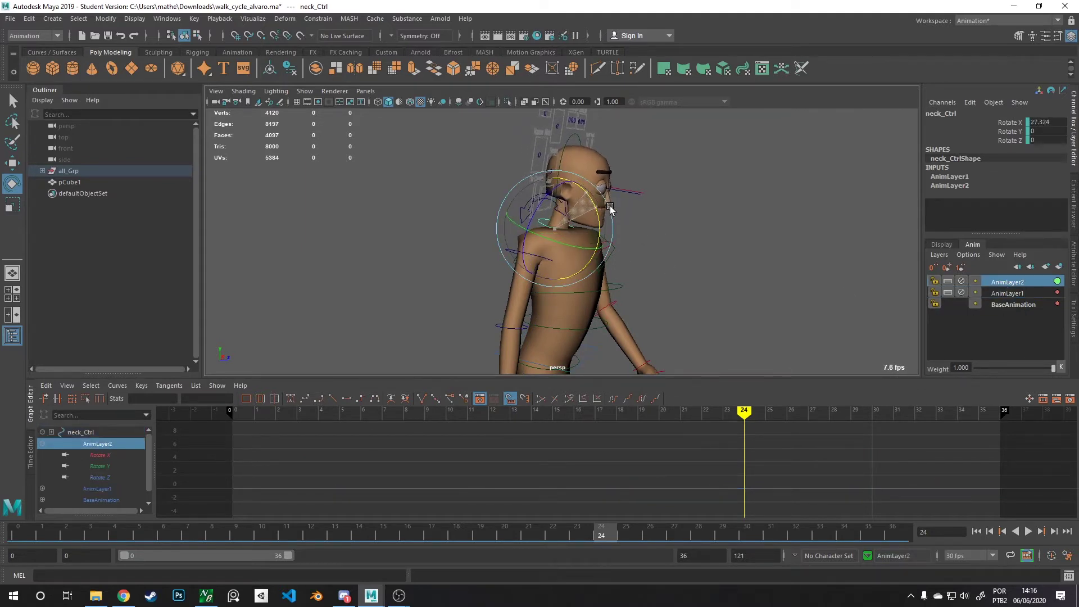
key("s")
- Play the walk cycle and examine the character's neck and head posture from the side and front
scroll(674, 242, "down", 3)
key("alt+v")
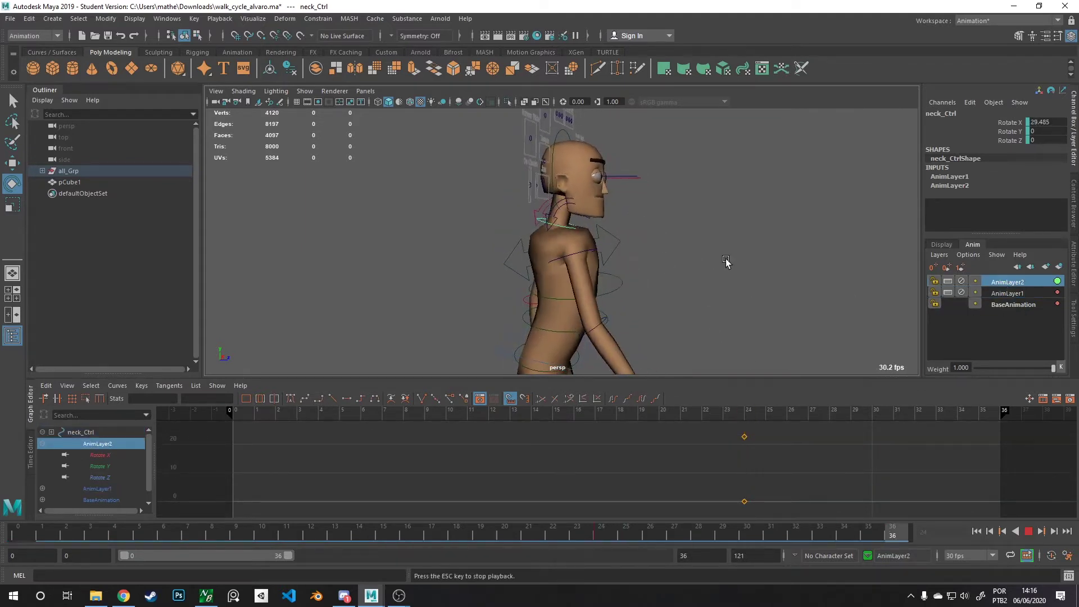
left_click_drag(680, 191, 688, 237, "alt")
scroll(687, 258, "up", 3)
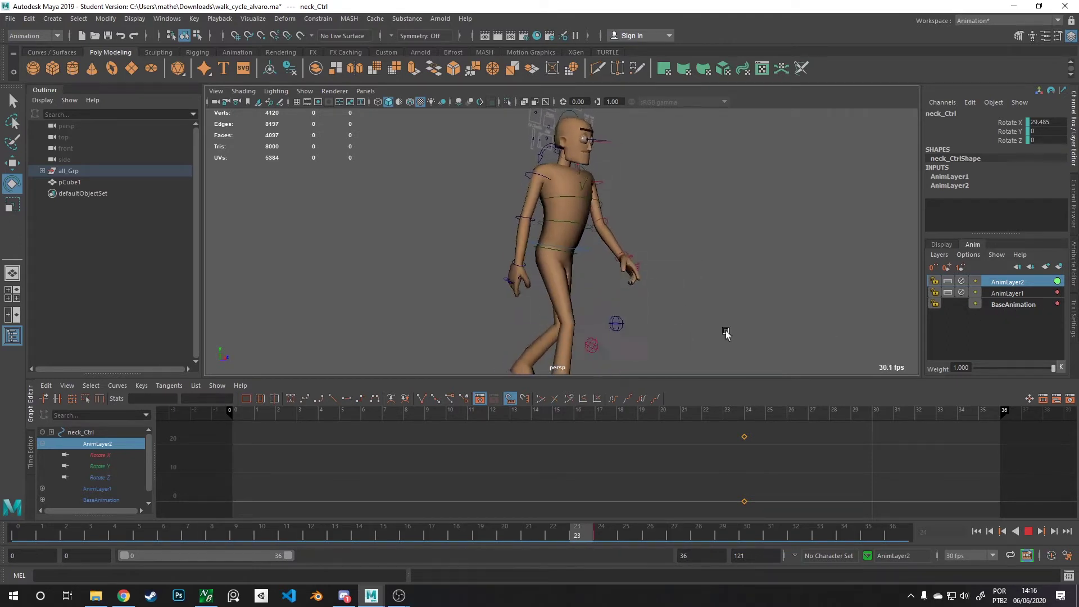
left_click_drag(539, 262, 679, 234, "alt")
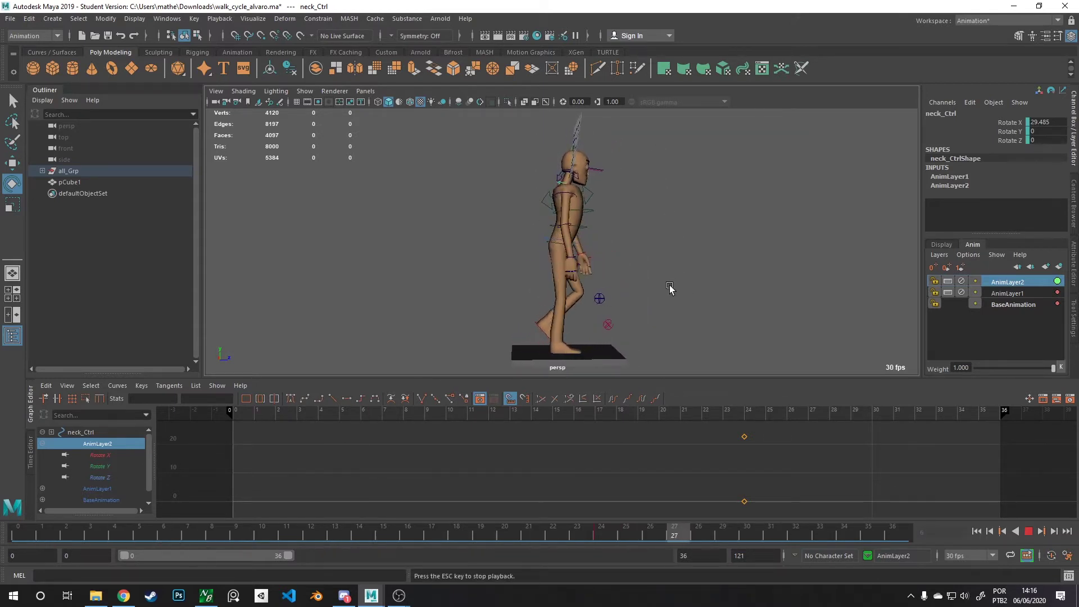
left_click_drag(669, 292, 595, 260, "alt")
right_click_drag(595, 260, 649, 308, "alt")
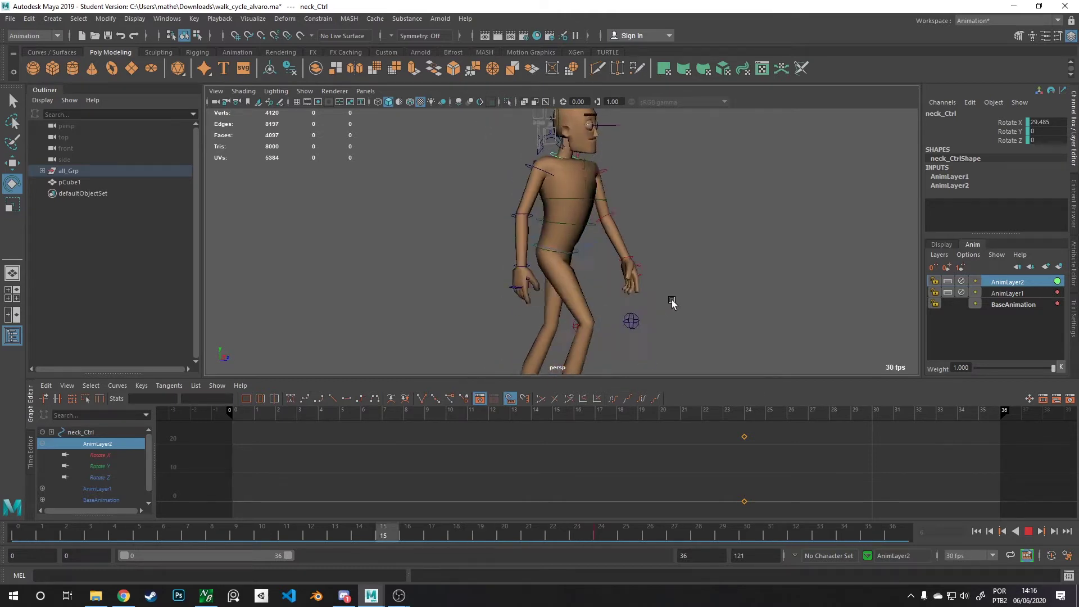
left_click_drag(628, 306, 576, 301, "alt")
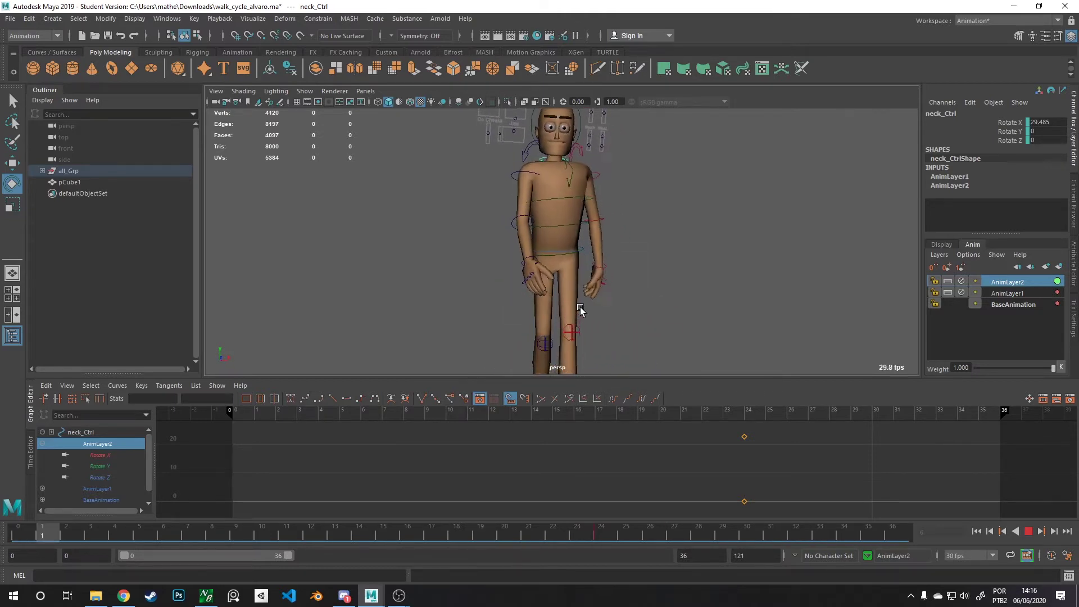
- Rotate the head control forward to about 22.4 on X in AnimLayer1 and key it at frame 24
mouse_move(785, 415)
left_mouse_down()
mouse_move(253, 415)
mouse_move(814, 424)
mouse_move(716, 425)
mouse_move(744, 426)
left_mouse_up()
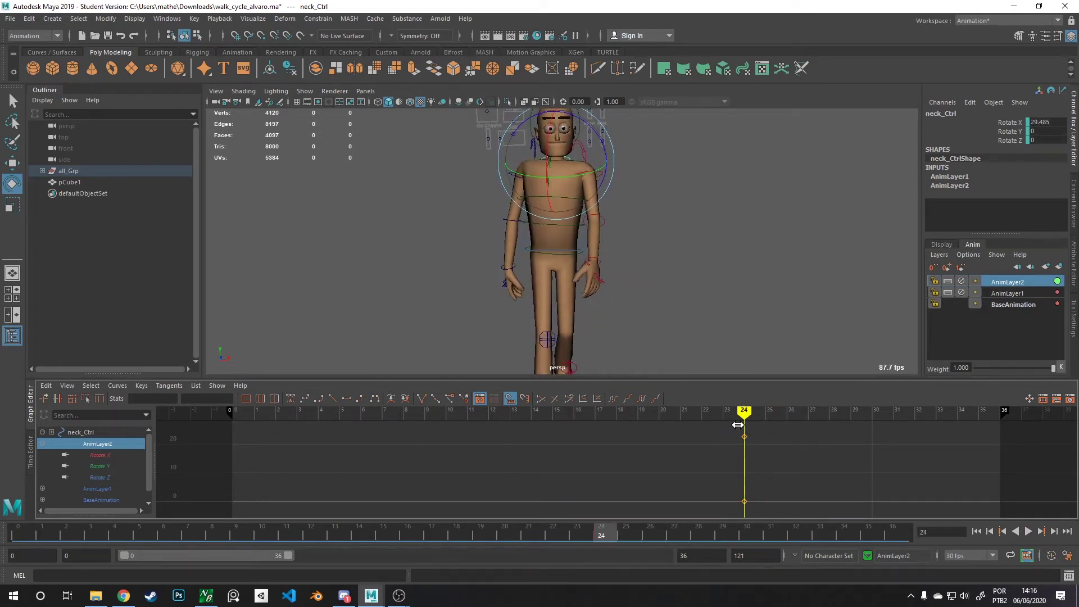
mouse_move(797, 270)
left_mouse_down("alt")
mouse_move(727, 269)
mouse_move(696, 224)
left_mouse_up("alt")
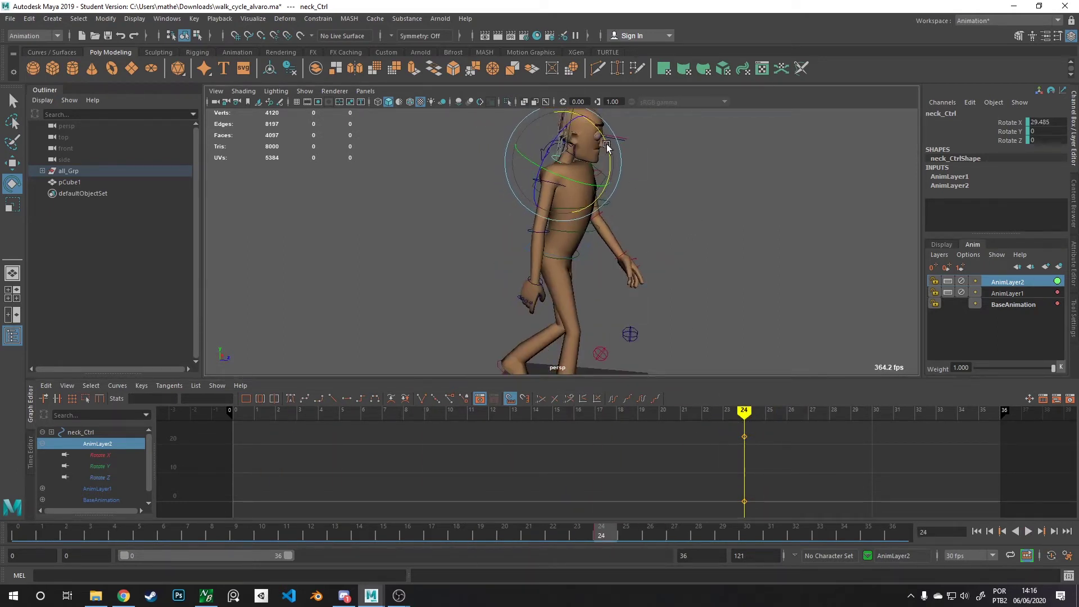
left_click_drag(606, 146, 605, 278)
left_click(609, 233)
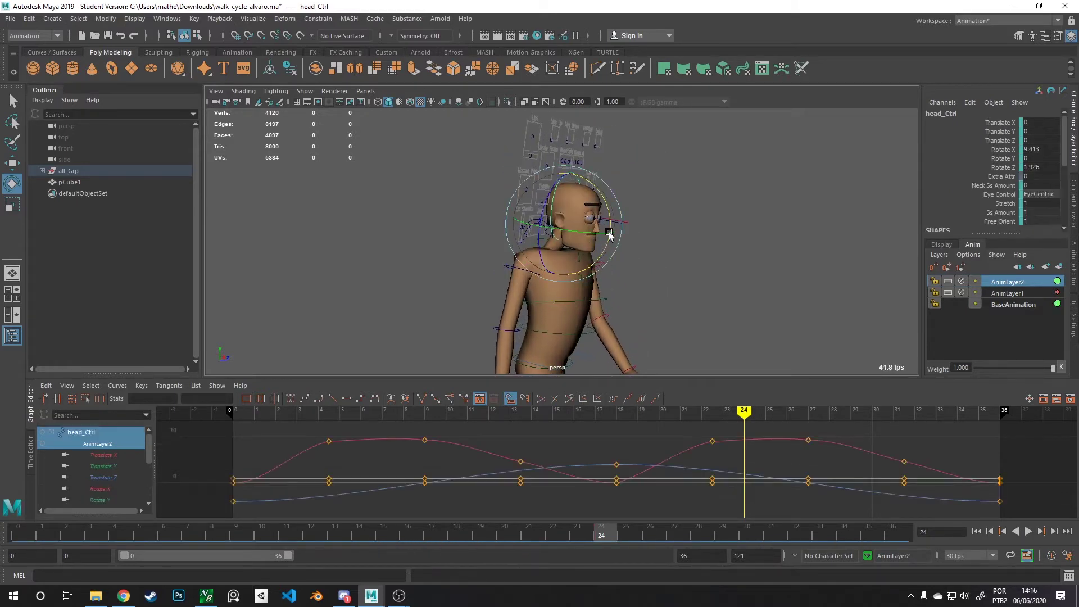
left_click(1005, 293)
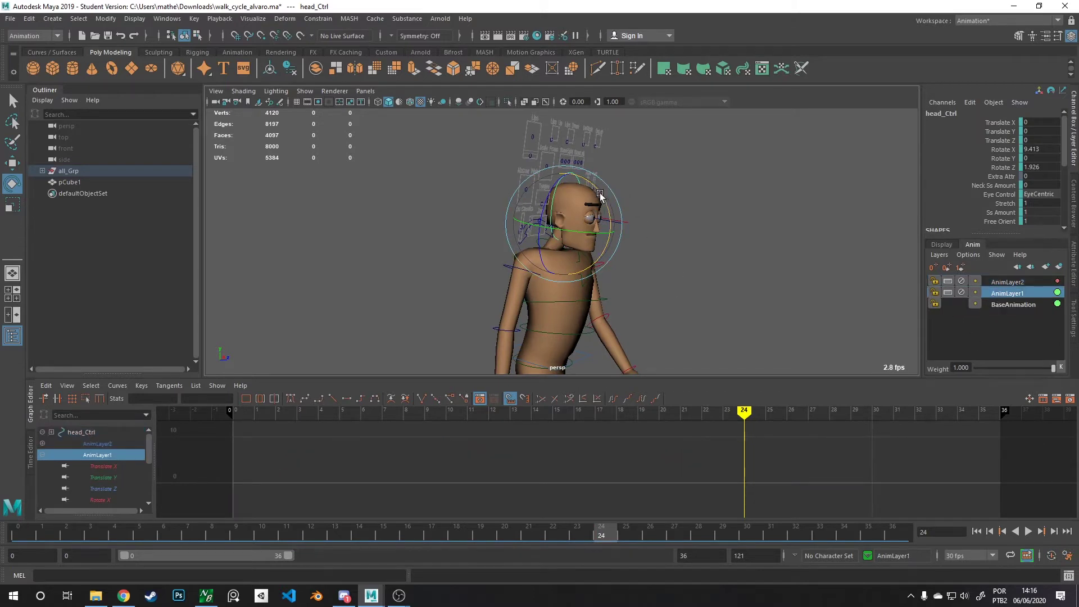
mouse_move(599, 194)
left_mouse_down()
mouse_move(614, 217)
mouse_move(611, 206)
left_mouse_up()
key("s")
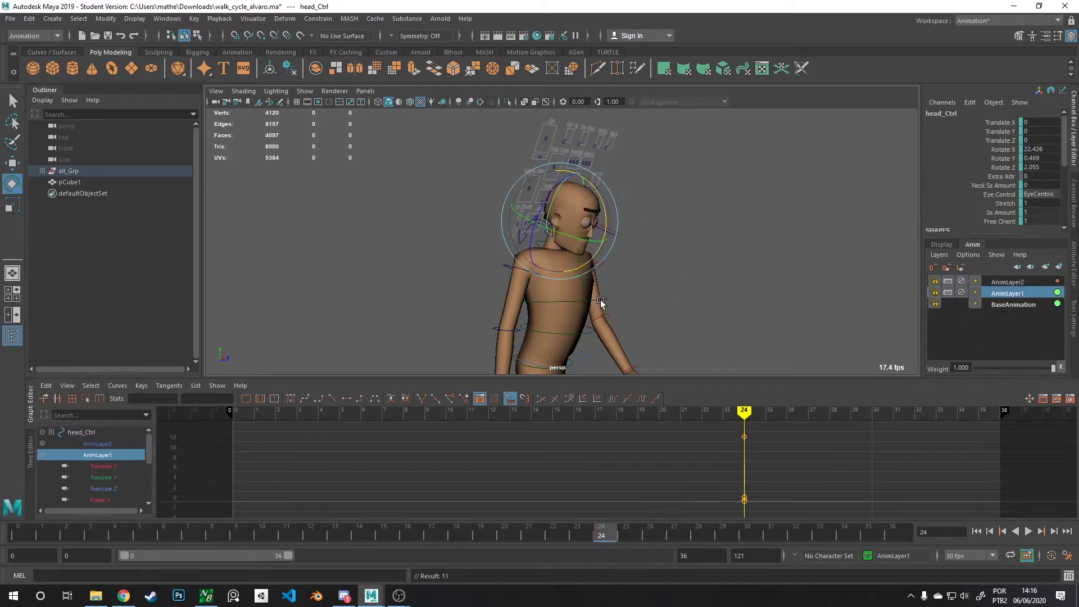
- Bend the torso control forward to about 3.5 on X in AnimLayer2 and key it at frame 24
left_click(584, 284)
left_click_drag(585, 284, 646, 270, "alt")
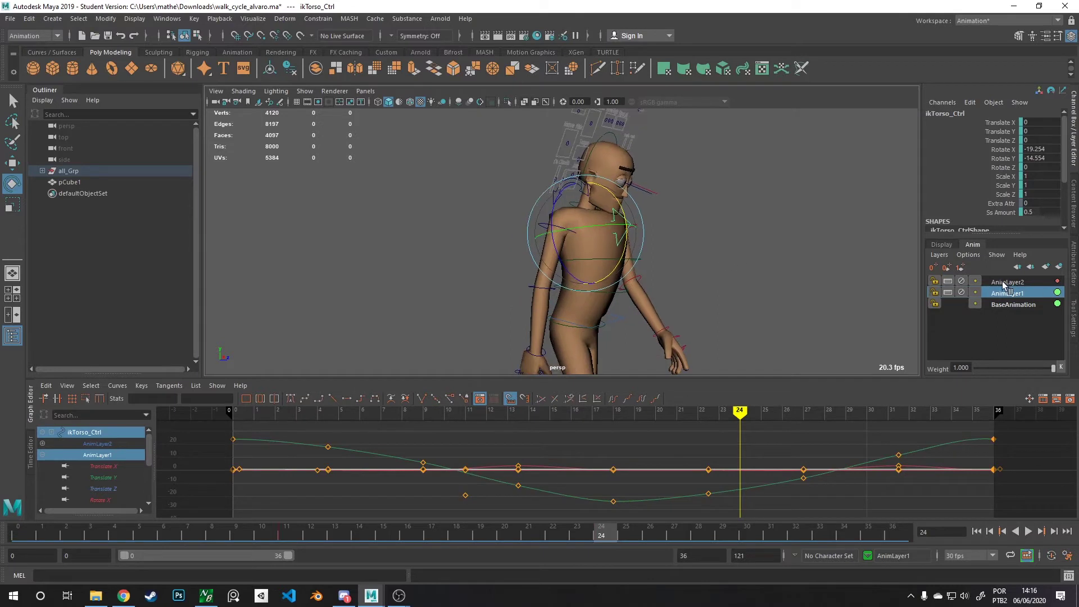
left_click(1006, 282)
left_click_drag(621, 211, 635, 235)
key("s")
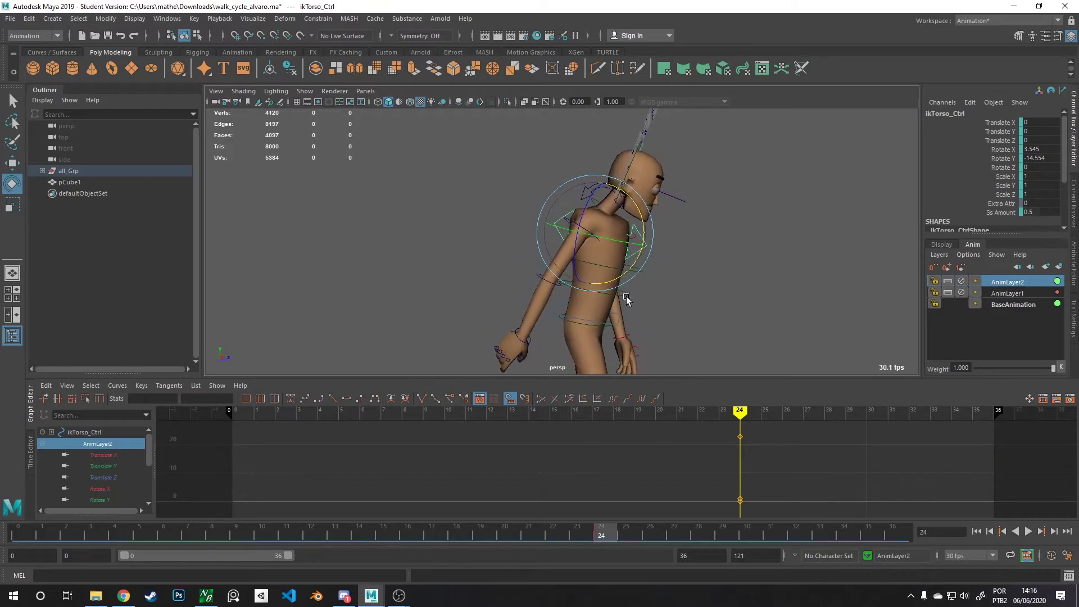
- Play back the walk cycle and lower AnimLayer1's weight to 0
left_click_drag(626, 298, 665, 264, "alt")
key("alt+v")
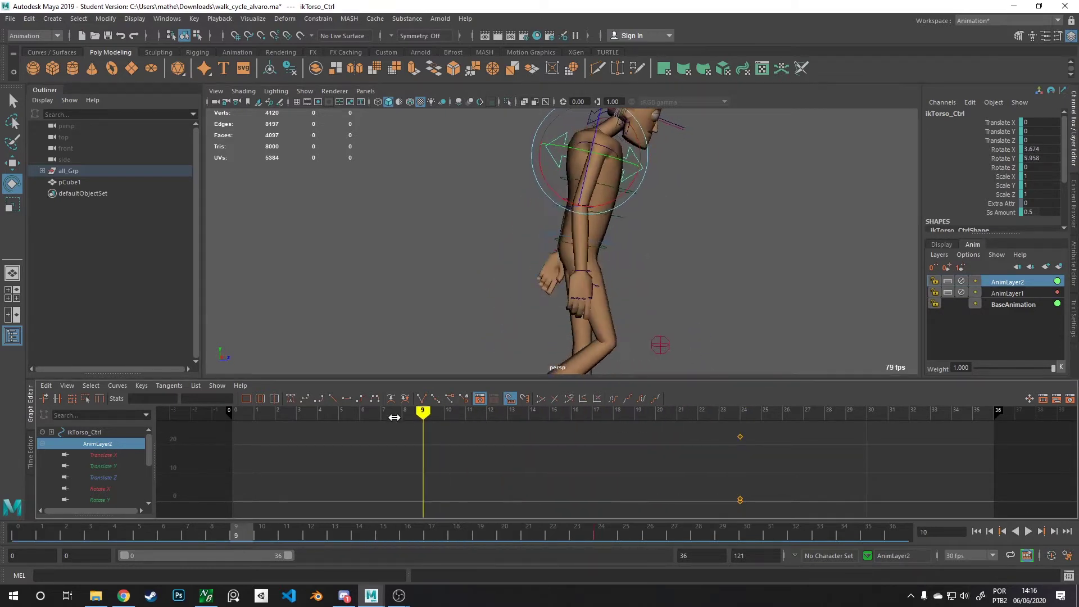
scroll(476, 192, "down", 3)
left_click_drag(465, 255, 590, 281, "alt")
scroll(489, 242, "down", 2)
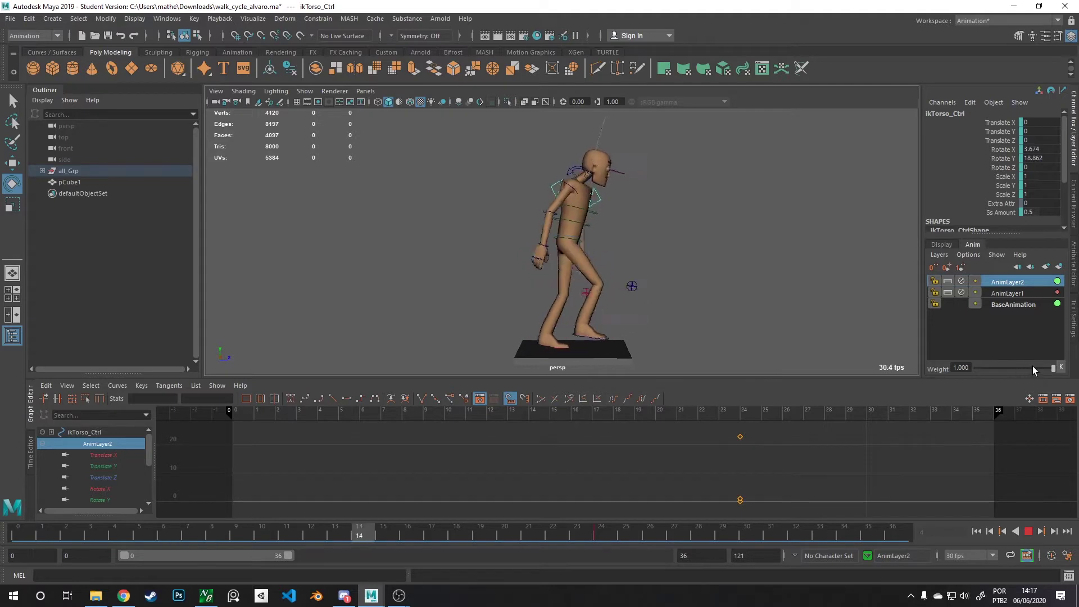
left_click_drag(1052, 368, 946, 365)
left_click(997, 293)
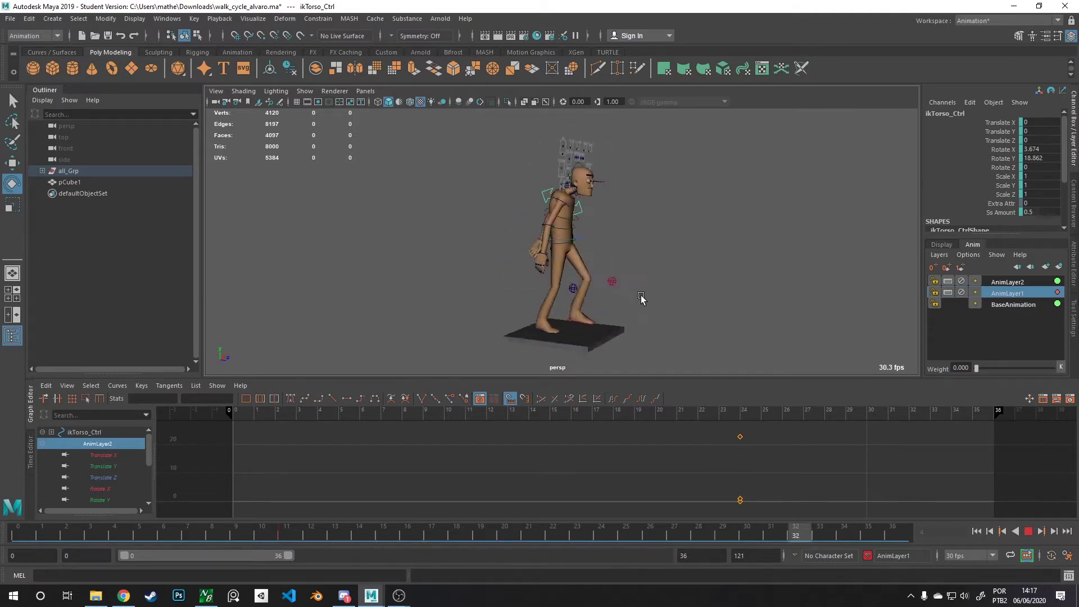
- Examine the hunched walk from several angles during playback, stop it, and inspect the pose at frame 24
left_click_drag(621, 303, 650, 272, "alt")
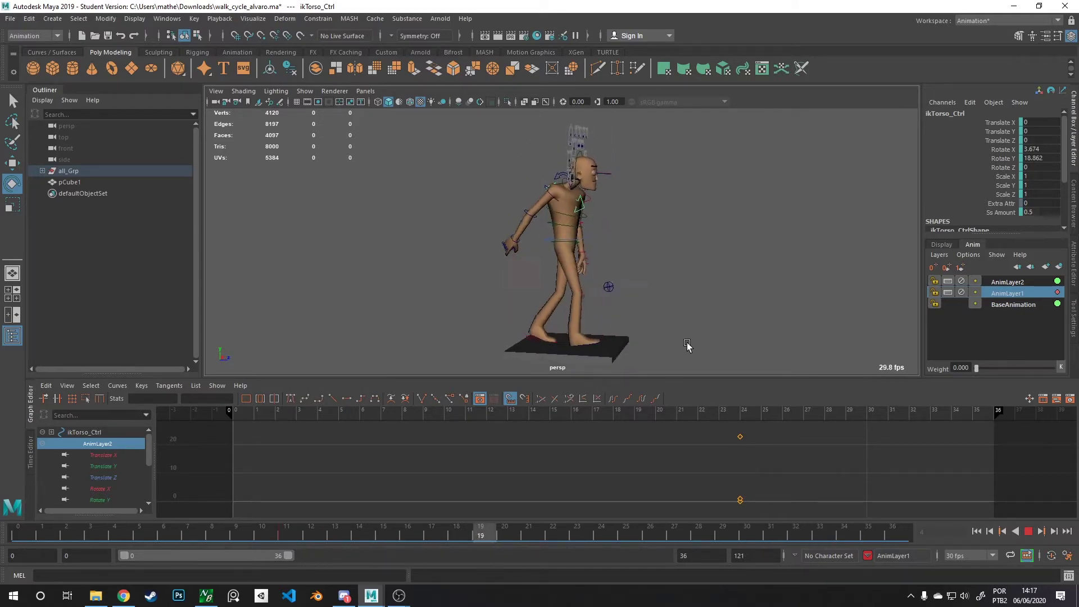
left_click_drag(687, 345, 670, 294, "alt")
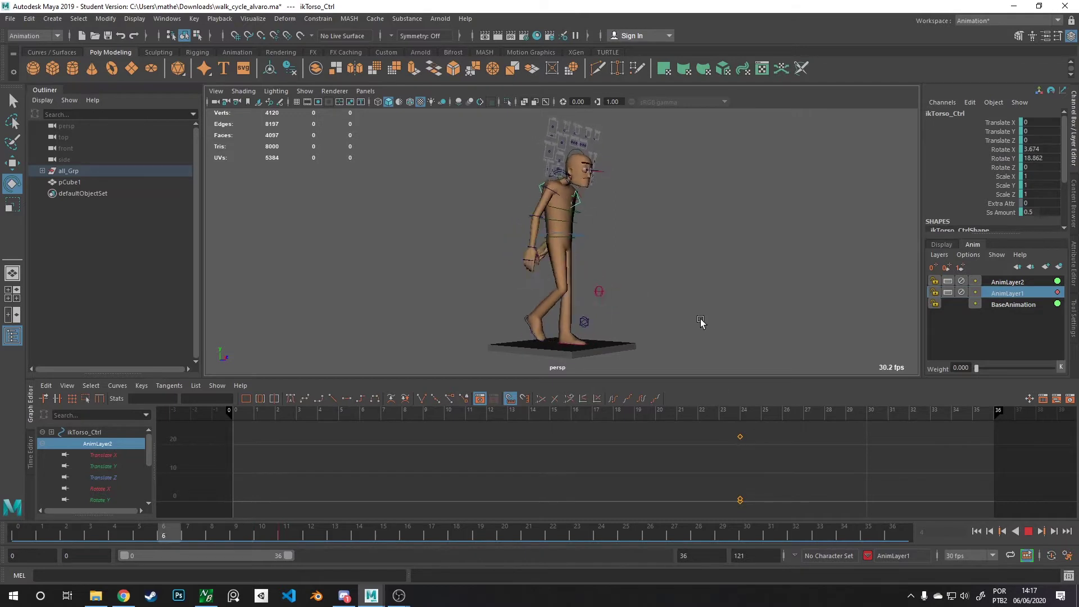
left_click_drag(622, 299, 602, 309, "alt")
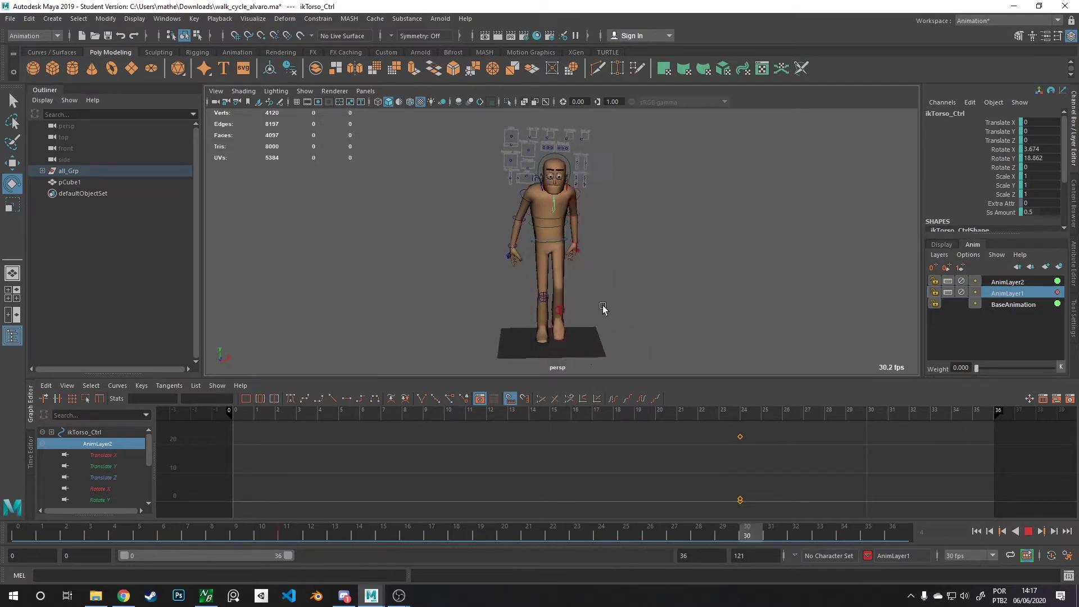
key("Escape")
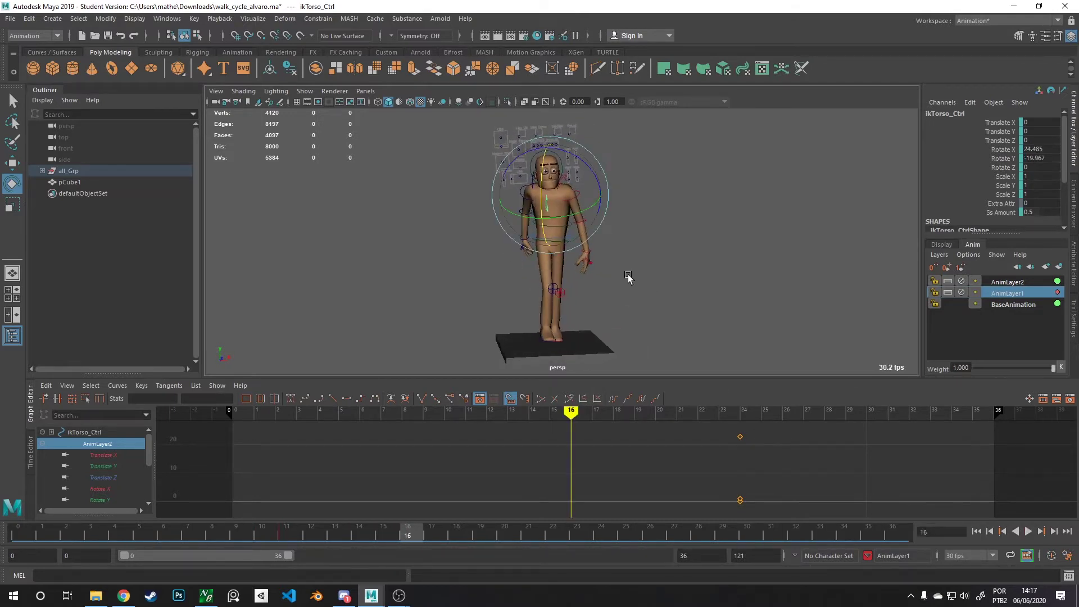
left_click_drag(664, 410, 740, 410)
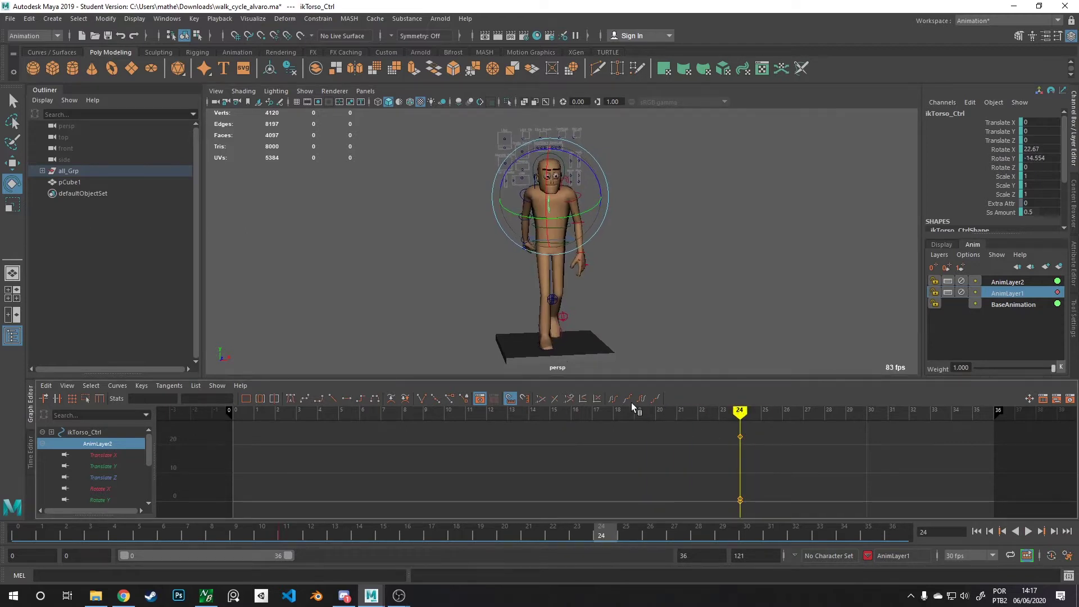
left_click_drag(600, 299, 683, 288, "alt")
mouse_move(745, 410)
left_mouse_down()
mouse_move(877, 421)
mouse_move(354, 419)
mouse_move(739, 415)
left_mouse_up()
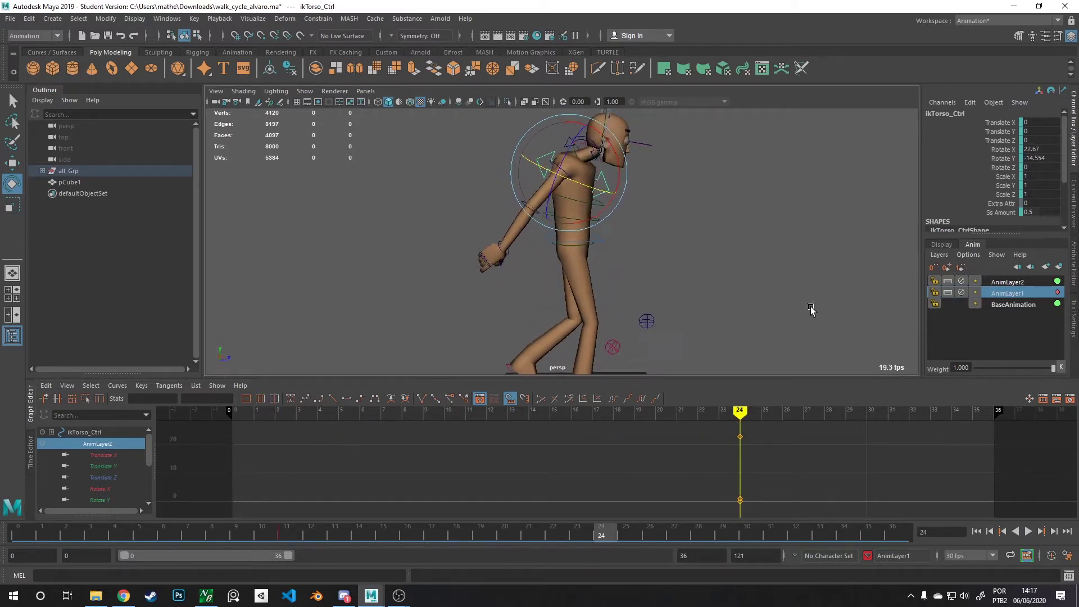
- Scrub and replay the walk cycle to check the overall body motion, and return to frame 0
key("w")
key("alt+v")
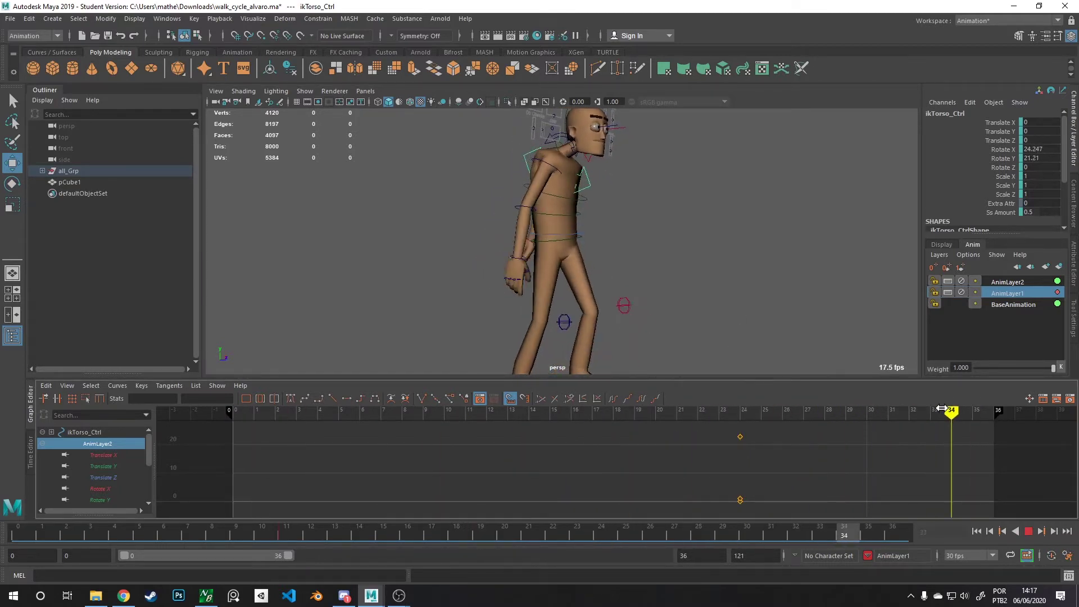
left_click_drag(450, 418, 922, 482)
scroll(690, 201, "down", 3)
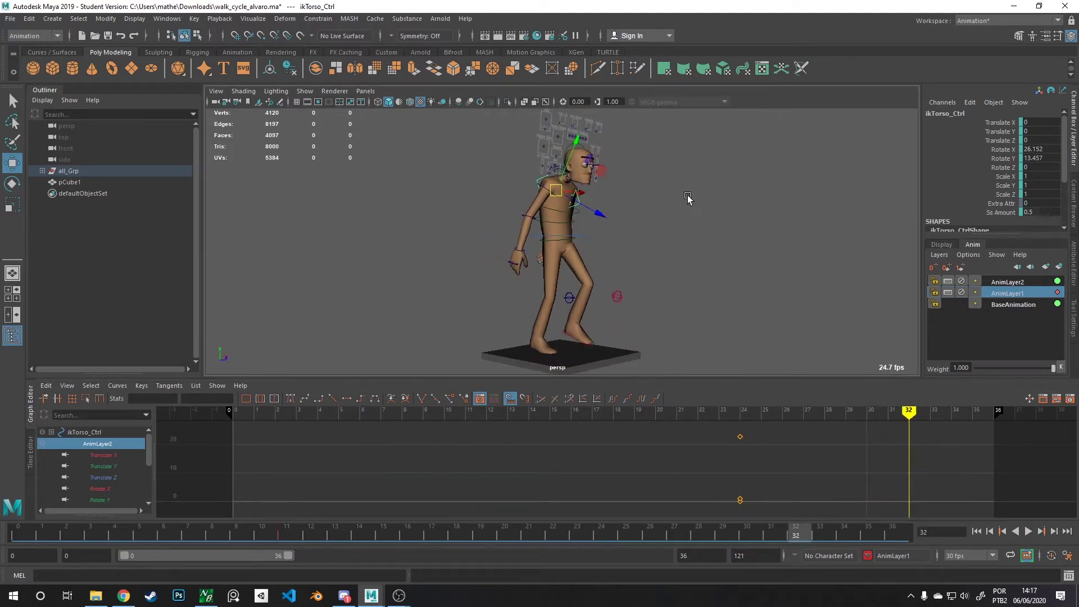
key("alt+v")
left_click_drag(692, 250, 710, 281, "alt")
key("alt+v")
key("alt+shift+v")
left_click_drag(712, 319, 610, 215, "alt")
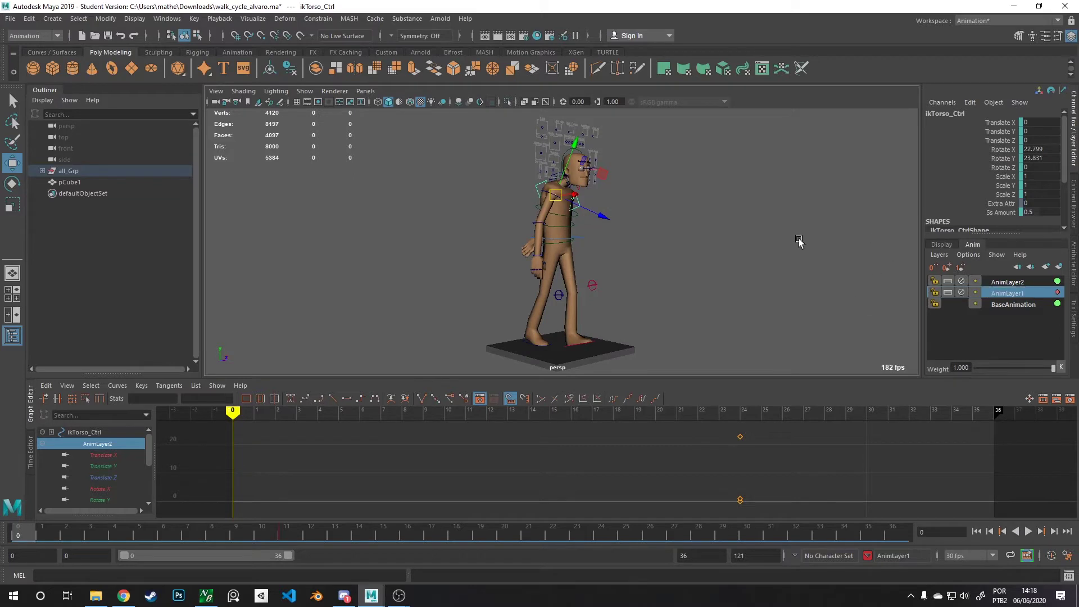
left_click_drag(714, 235, 698, 410, "alt")
left_click_drag(691, 356, 693, 286, "alt")
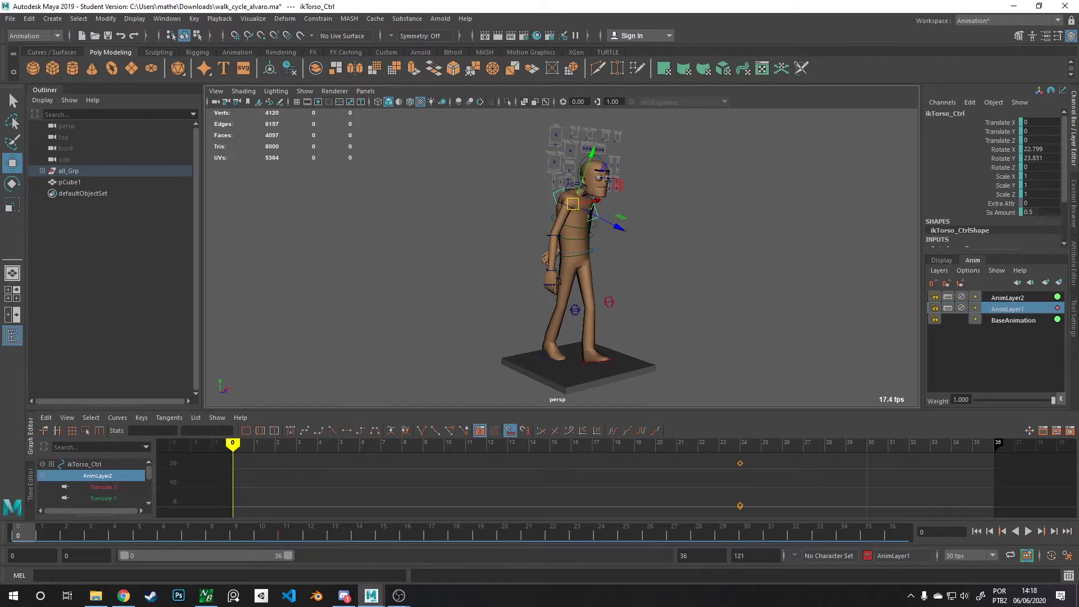
left_click_drag(858, 285, 732, 232, "alt")
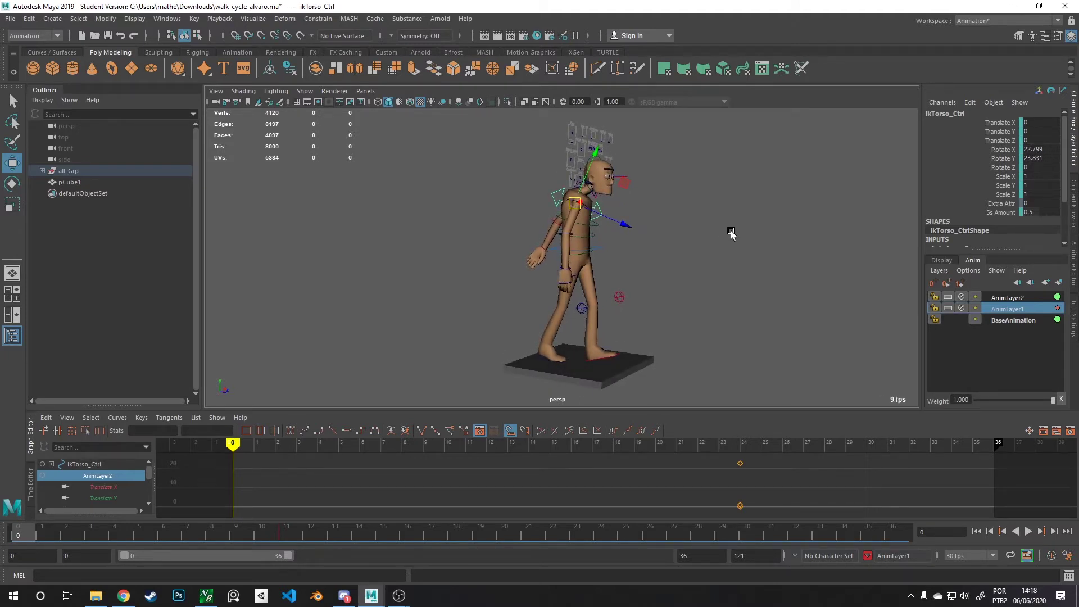
left_click_drag(714, 252, 679, 254, "alt")
mouse_move(399, 594)
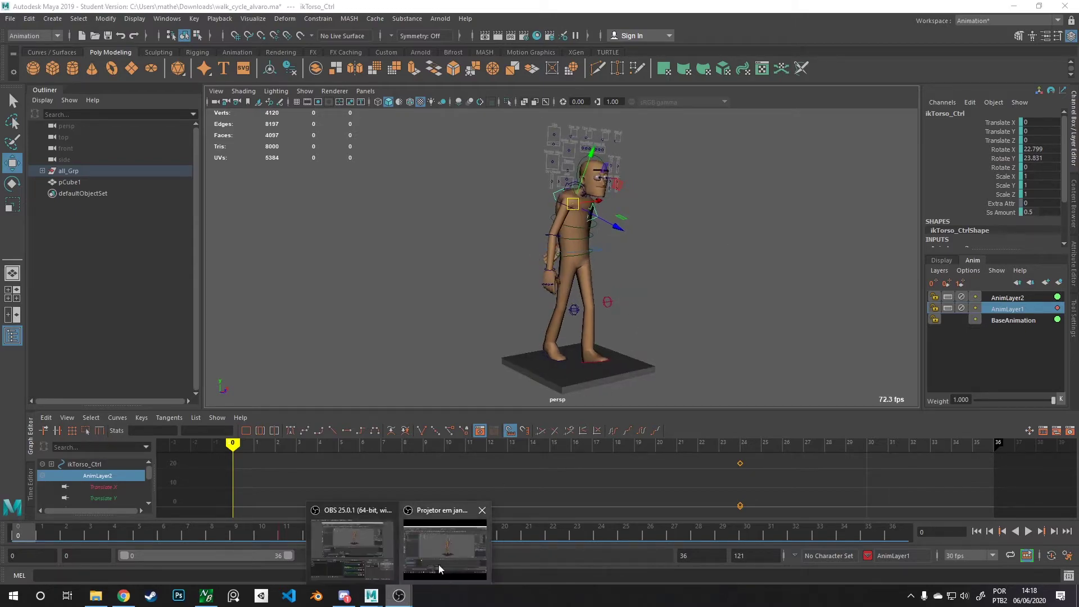
mouse_move(394, 555)
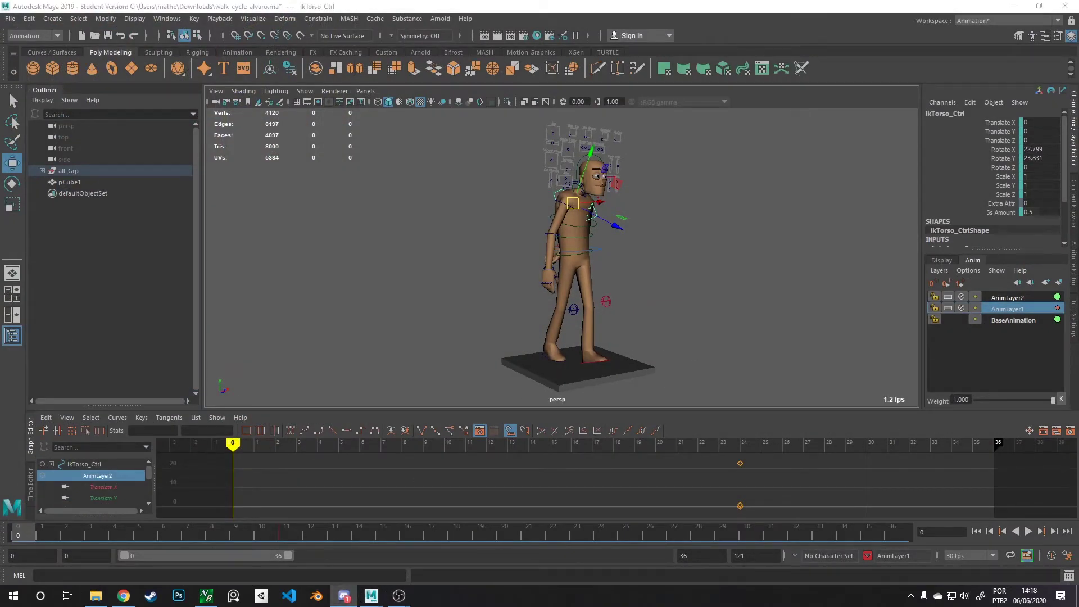
key("alt+v")
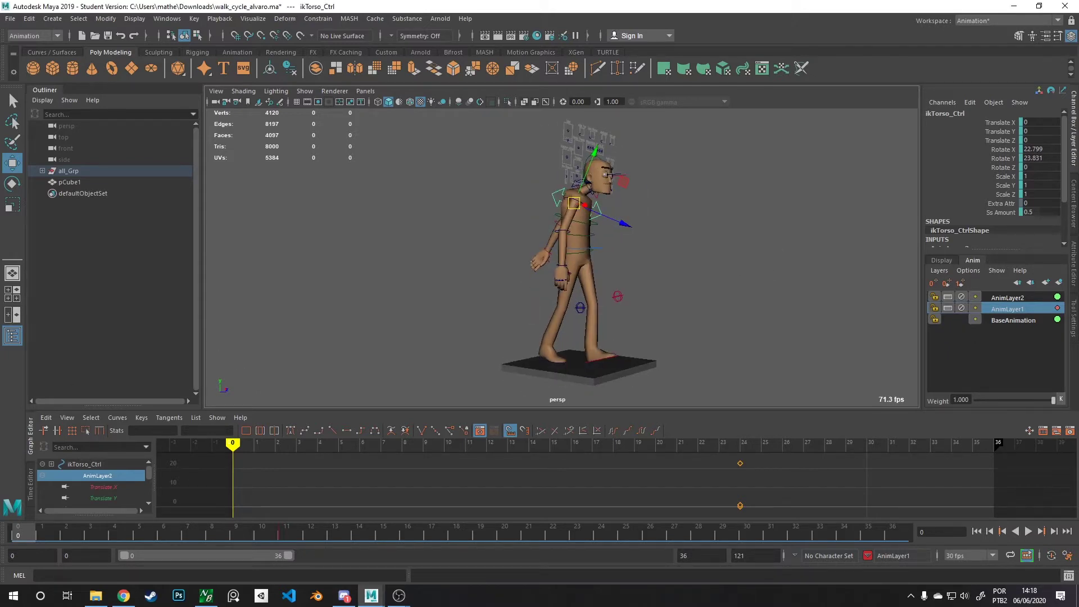
- Open the downloaded scene with the beach ball and bowling ball and scrub its timeline to examine the animation
left_click(123, 596)
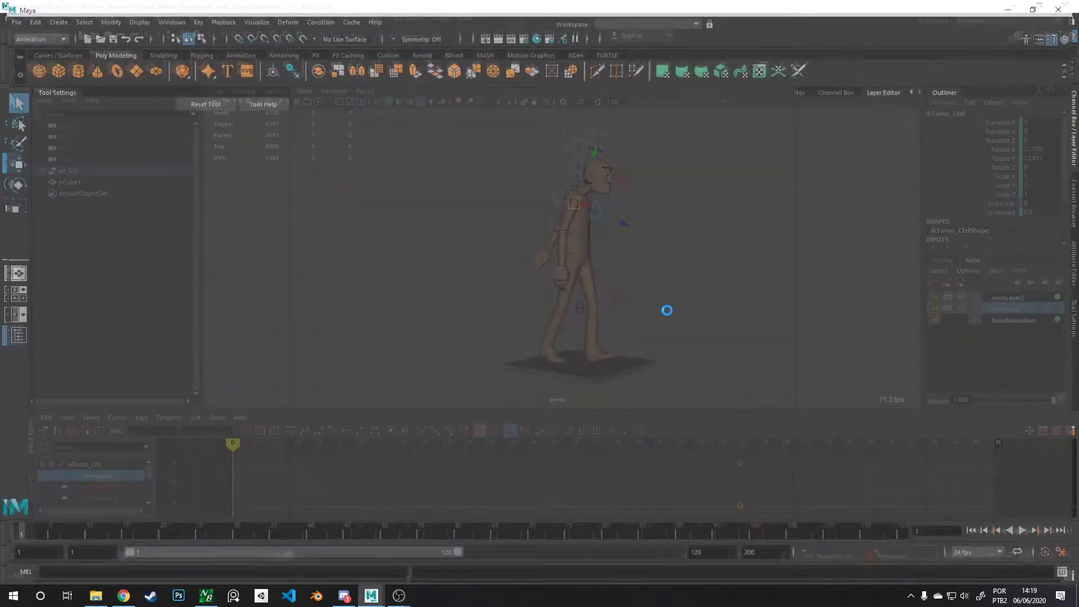
left_click(537, 308)
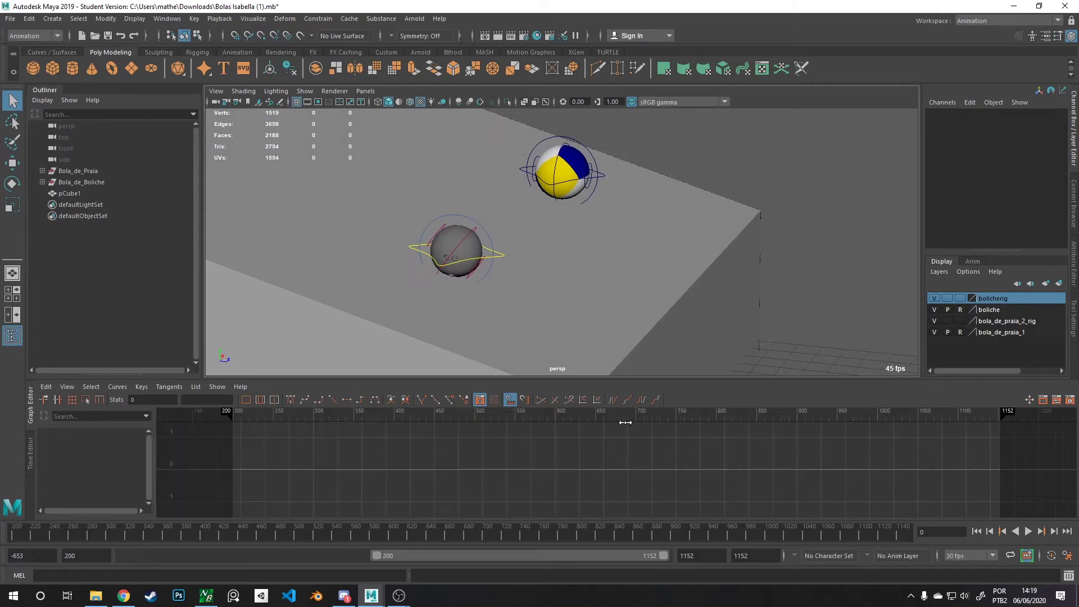
mouse_move(276, 414)
left_mouse_down()
mouse_move(265, 412)
mouse_move(446, 412)
left_mouse_up()
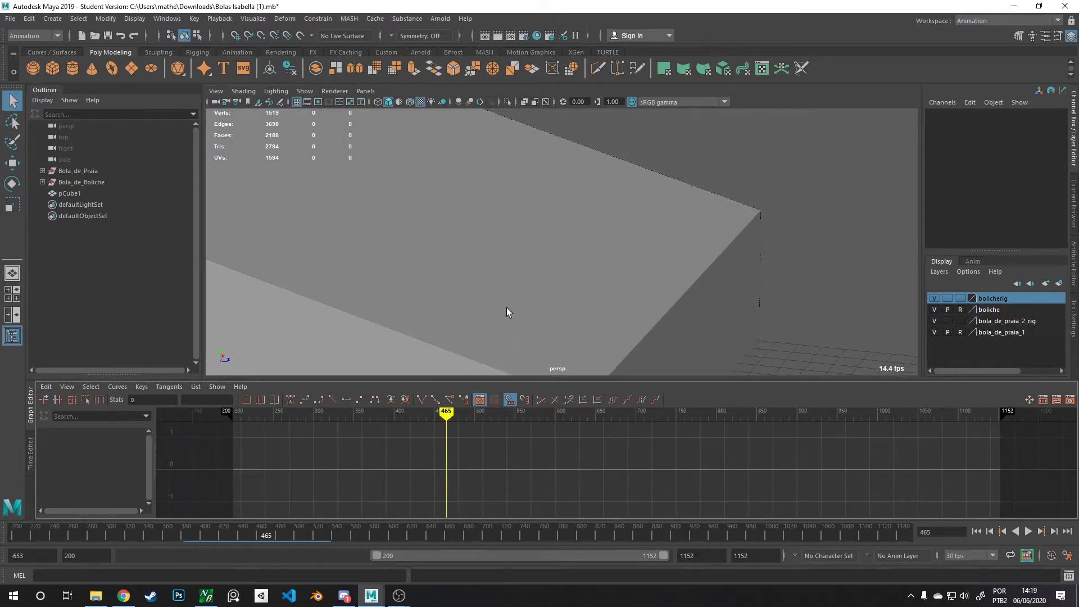
scroll(513, 220, "down", 5)
left_click_drag(535, 280, 522, 211, "alt")
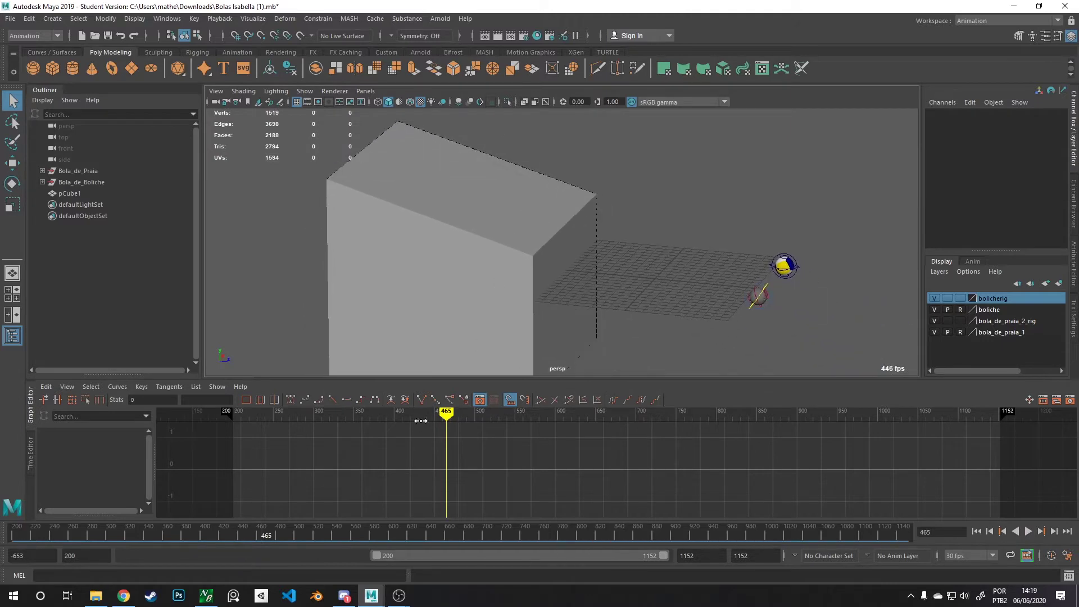
left_click_drag(421, 413, 234, 410)
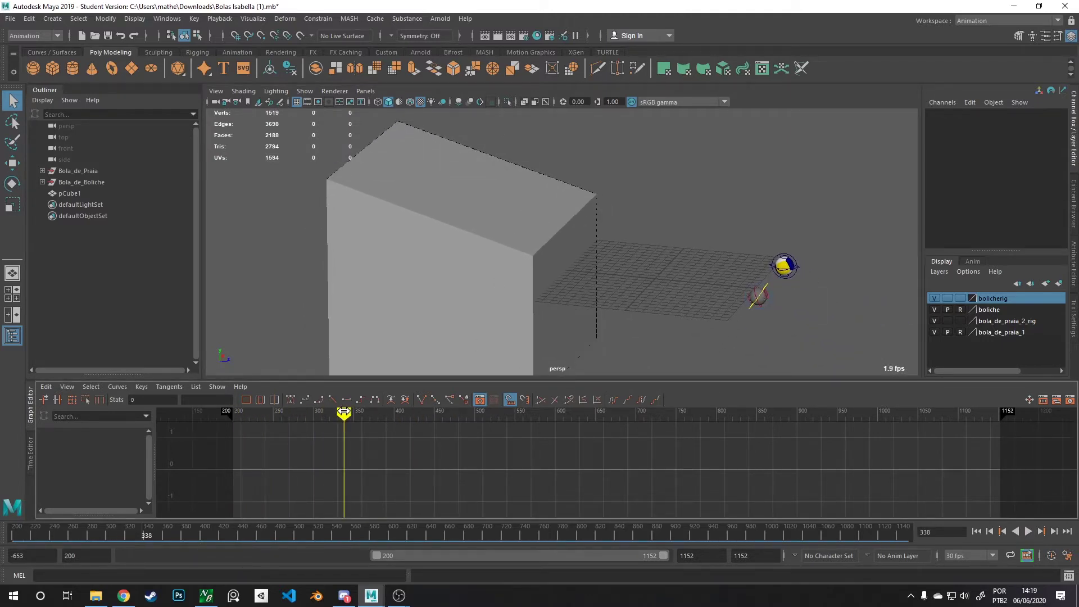
- Scrub the ball animation, view both balls up close, and select the bowling ball's stretch_squash control to inspect its keys
left_click_drag(275, 411, 290, 411)
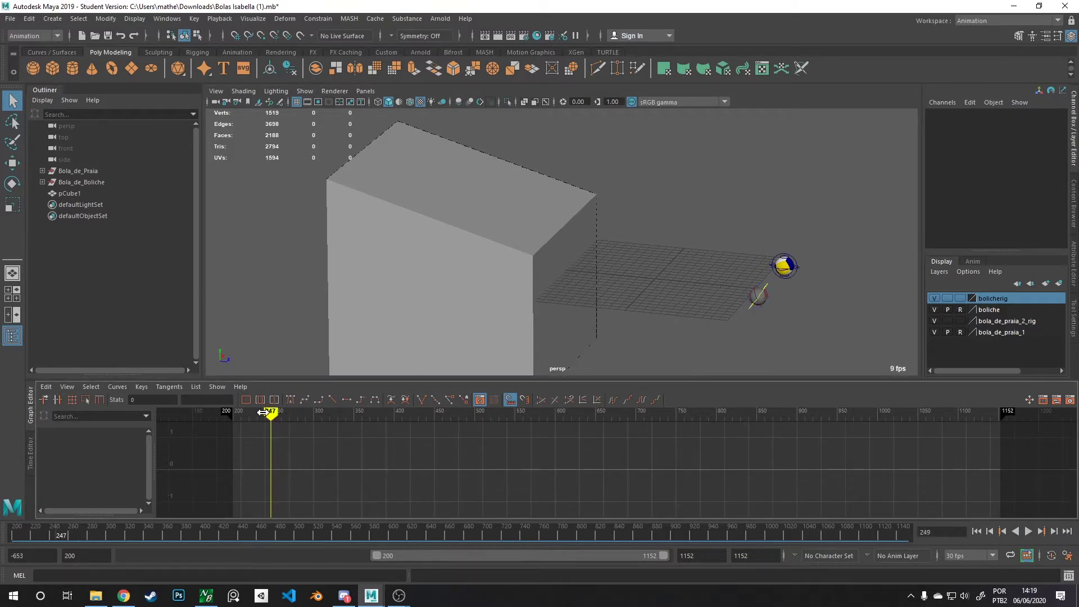
left_click_drag(501, 411, 429, 411)
mouse_move(702, 269)
left_mouse_down("alt")
mouse_move(715, 272)
mouse_move(508, 323)
mouse_move(566, 246)
mouse_move(595, 285)
mouse_move(528, 279)
mouse_move(573, 260)
mouse_move(514, 302)
left_mouse_up("alt")
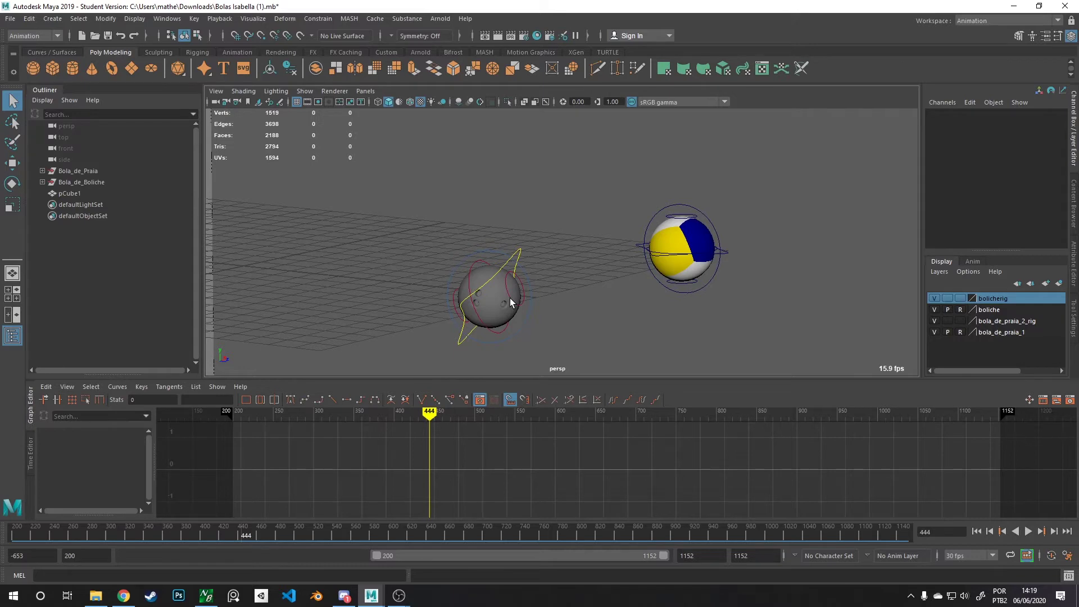
left_click_drag(430, 410, 221, 408)
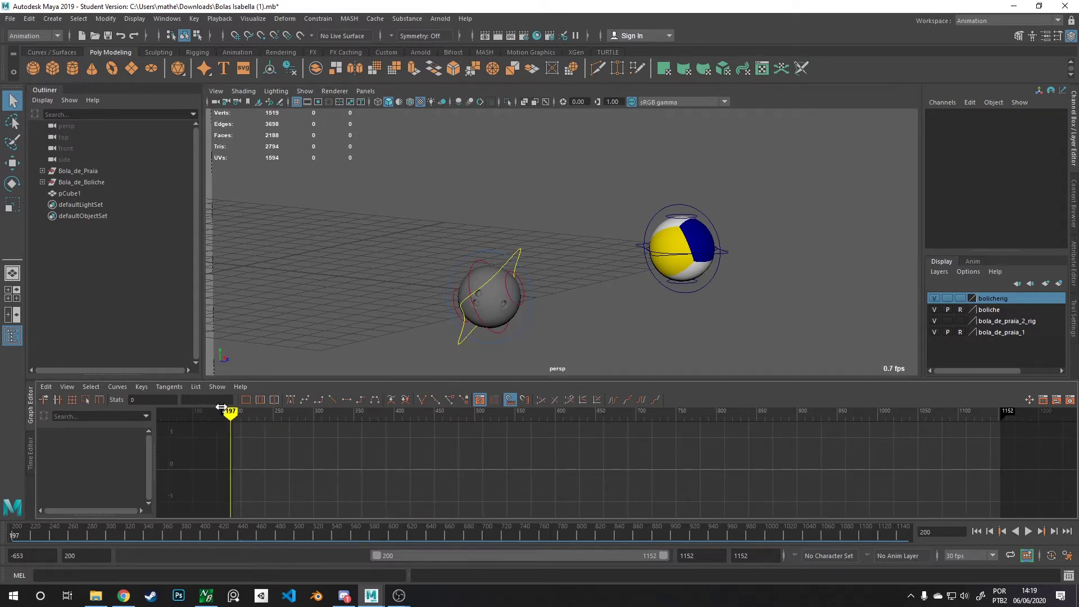
left_click(476, 307)
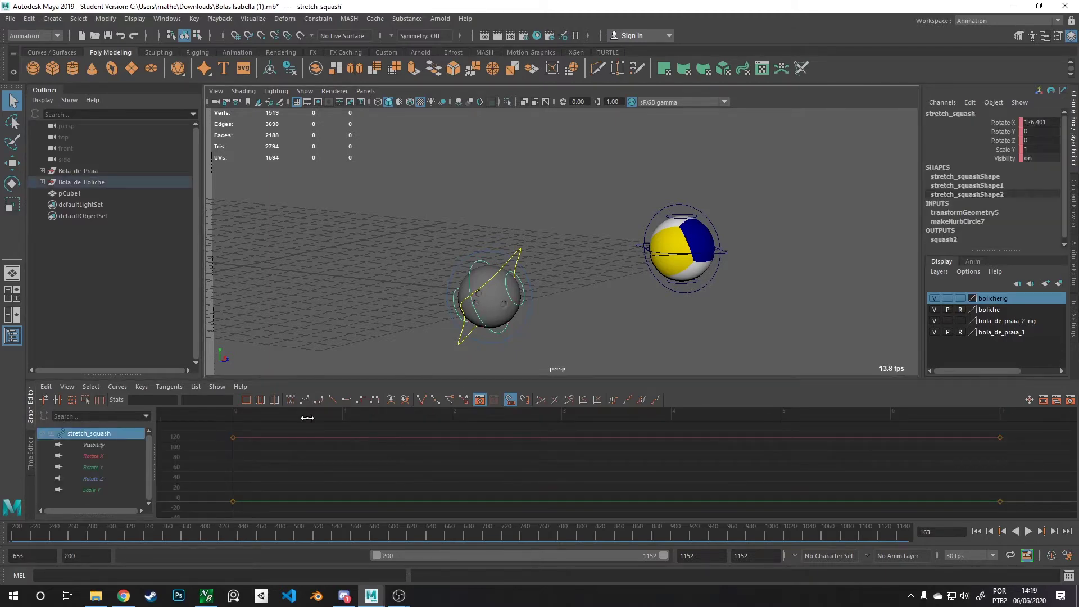
- Return to frame 0, frame both balls with the block, and briefly play back the opening frames
mouse_move(307, 418)
left_mouse_down()
mouse_move(366, 419)
mouse_move(277, 420)
left_mouse_up()
scroll(373, 193, "down", 5)
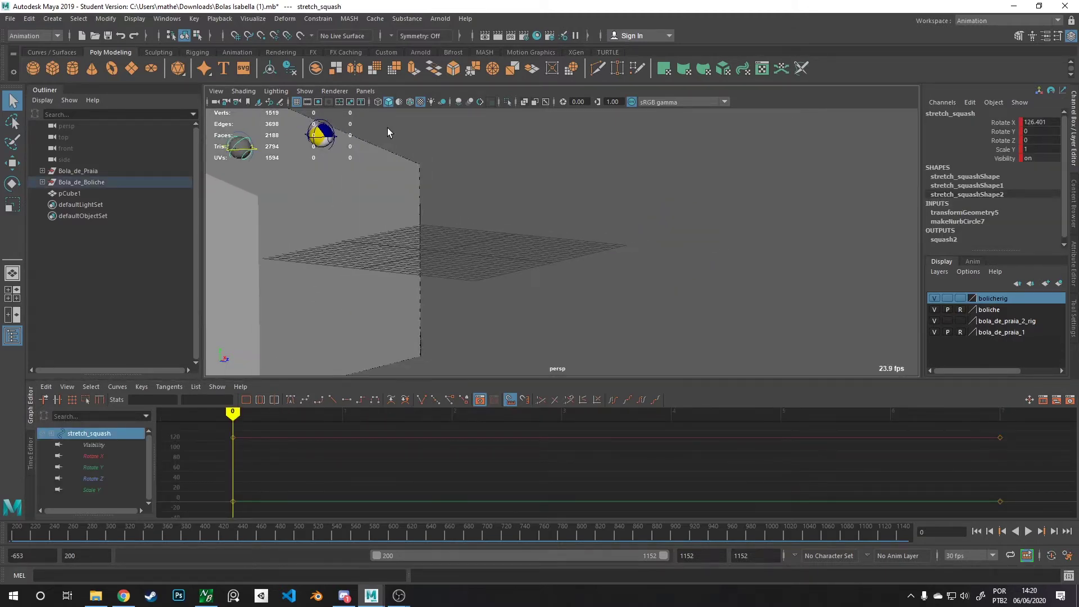
middle_click_drag(387, 133, 519, 335, "alt")
key("alt+v")
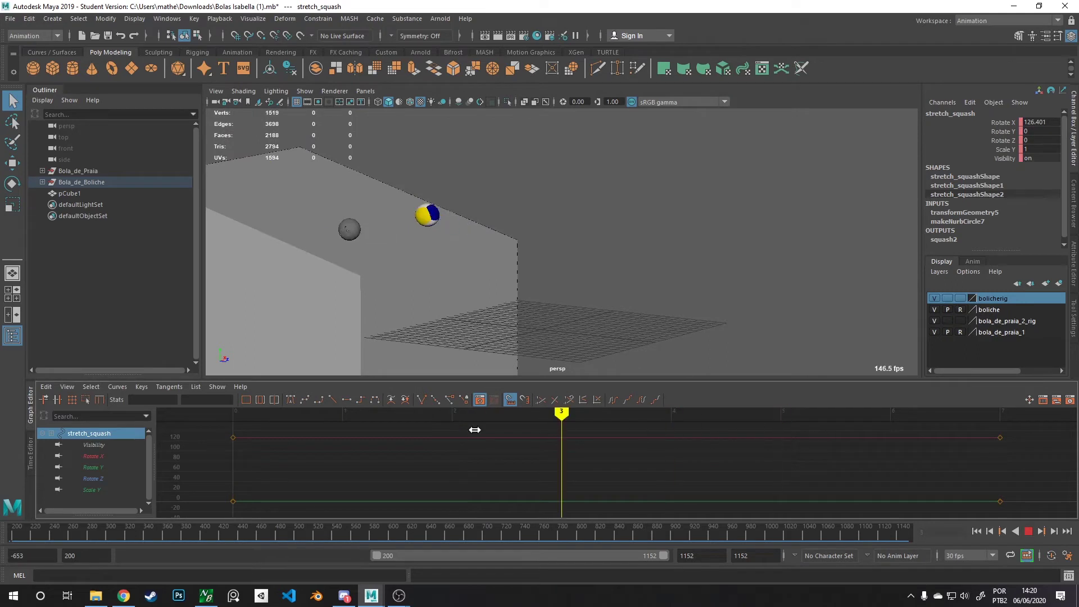
key("alt+v")
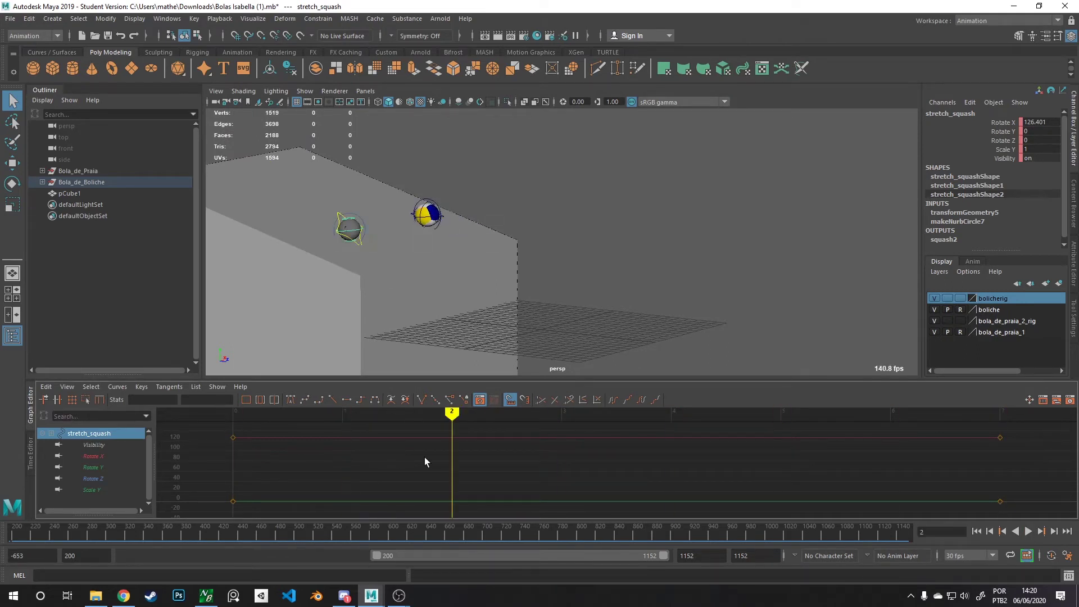
scroll(422, 455, "down", 8)
middle_click_drag(588, 461, 470, 470, "alt")
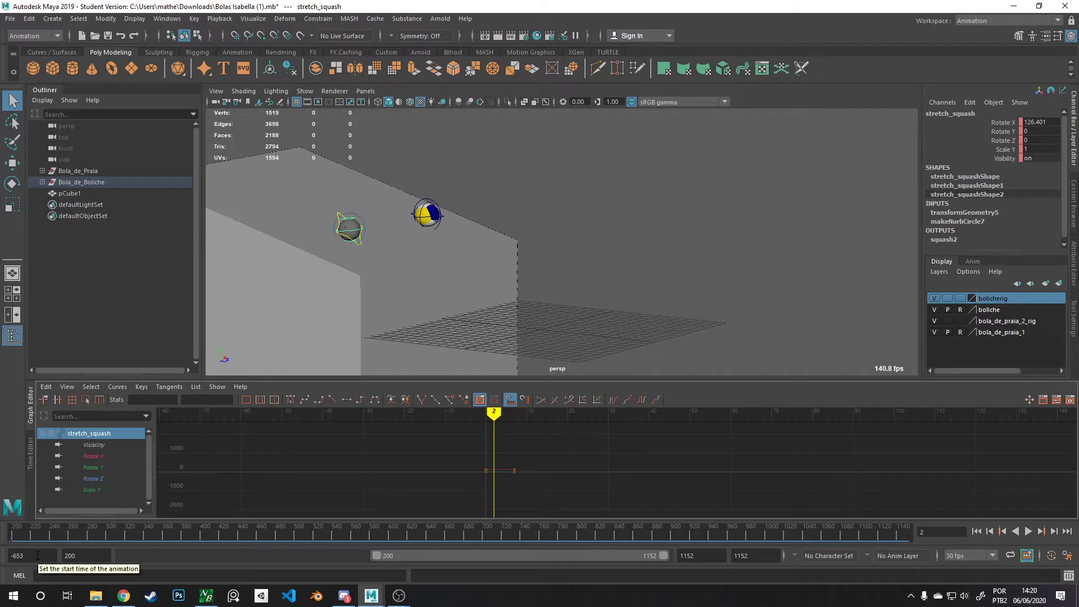
- Set the animation and playback start to frame 0 and the end to frame 50
scroll(298, 506, "up", 4)
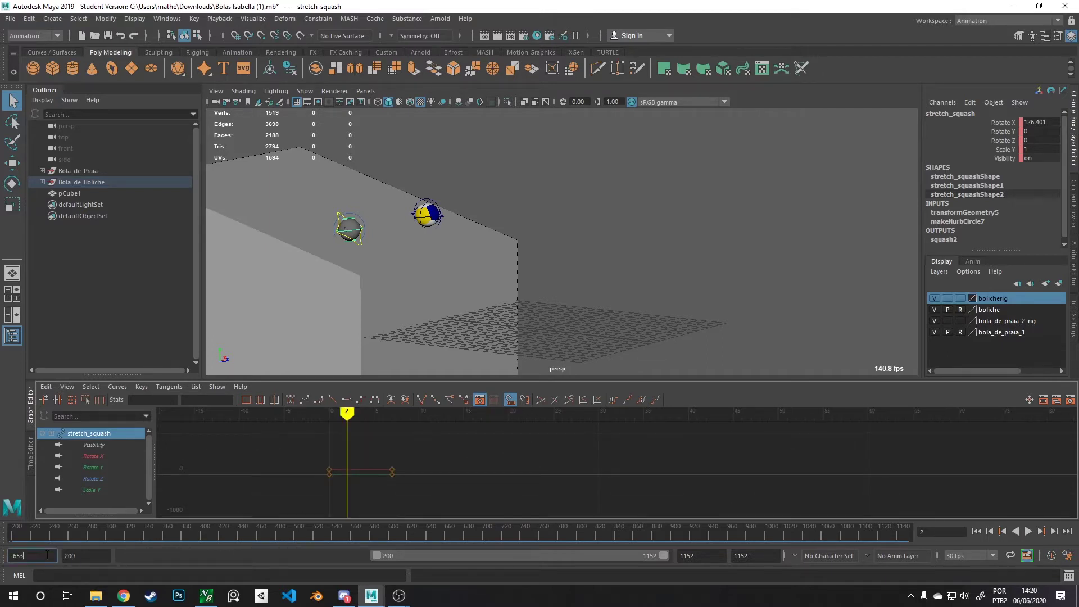
key("Return")
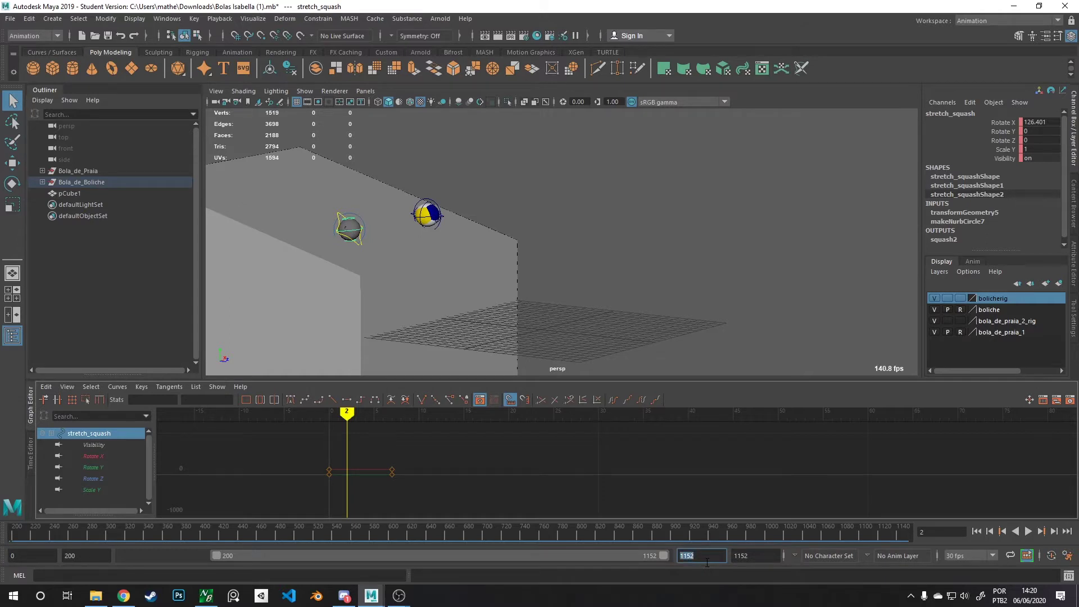
type("50")
key("Tab")
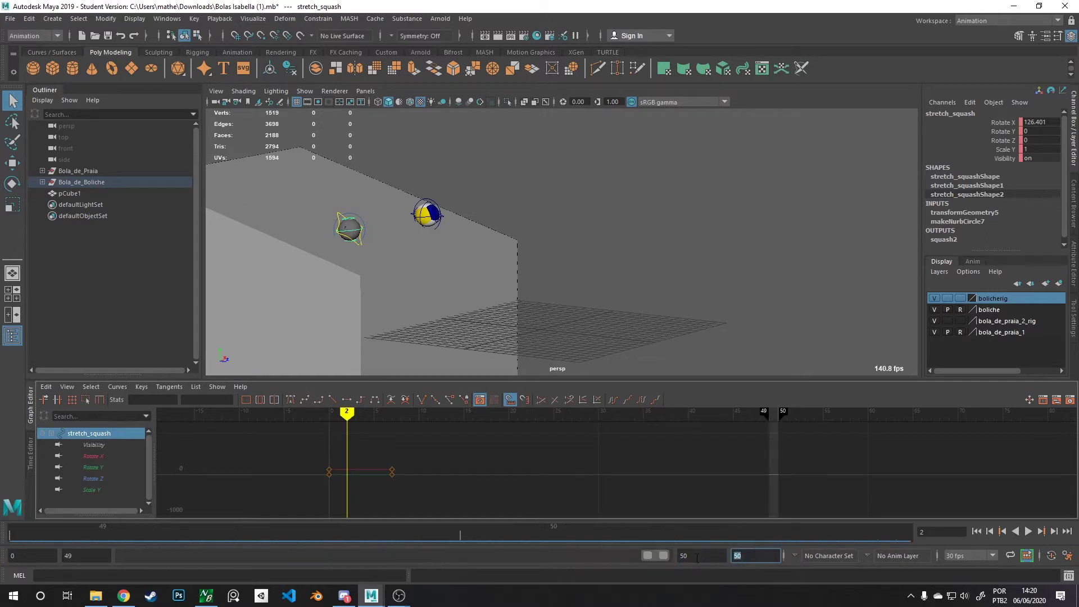
key("alt+v")
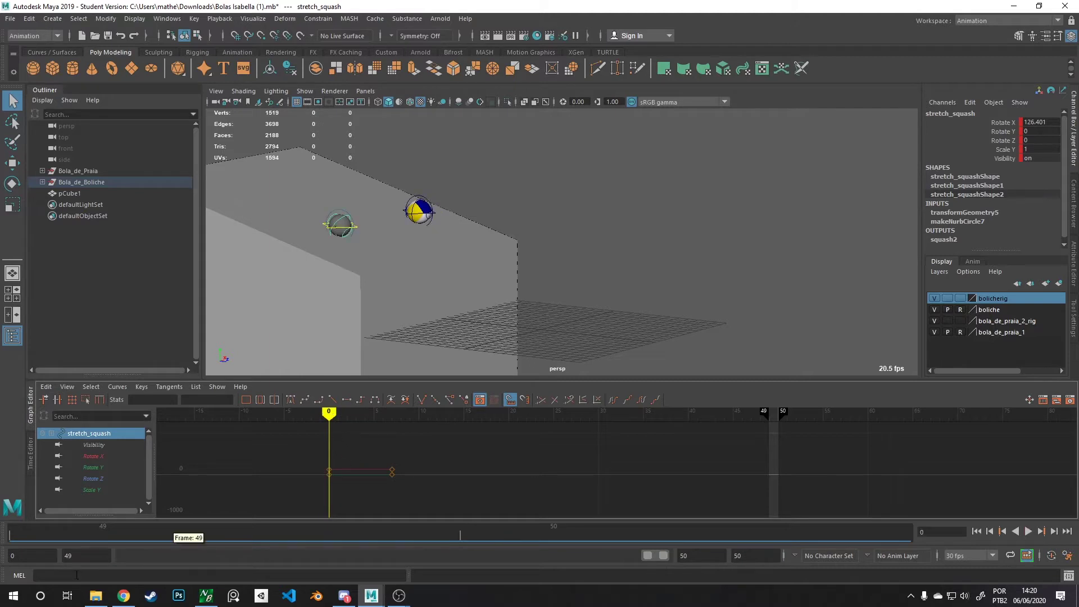
left_click(77, 555)
type("0")
key("Return")
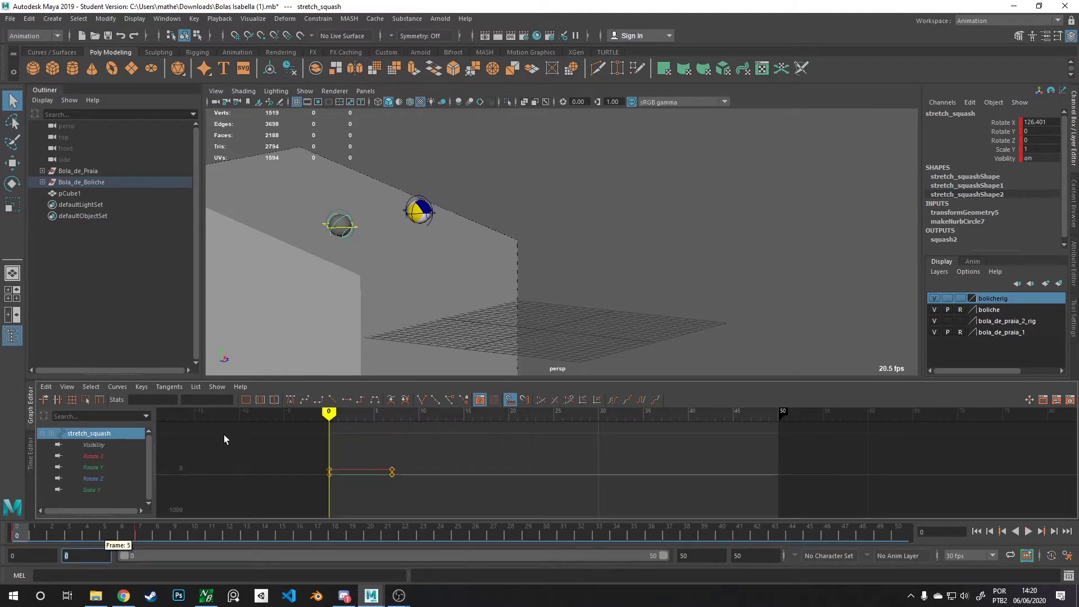
- Play and scrub the ball animation out to frame 150, and extend the animation end to frame 150
key("alt+v")
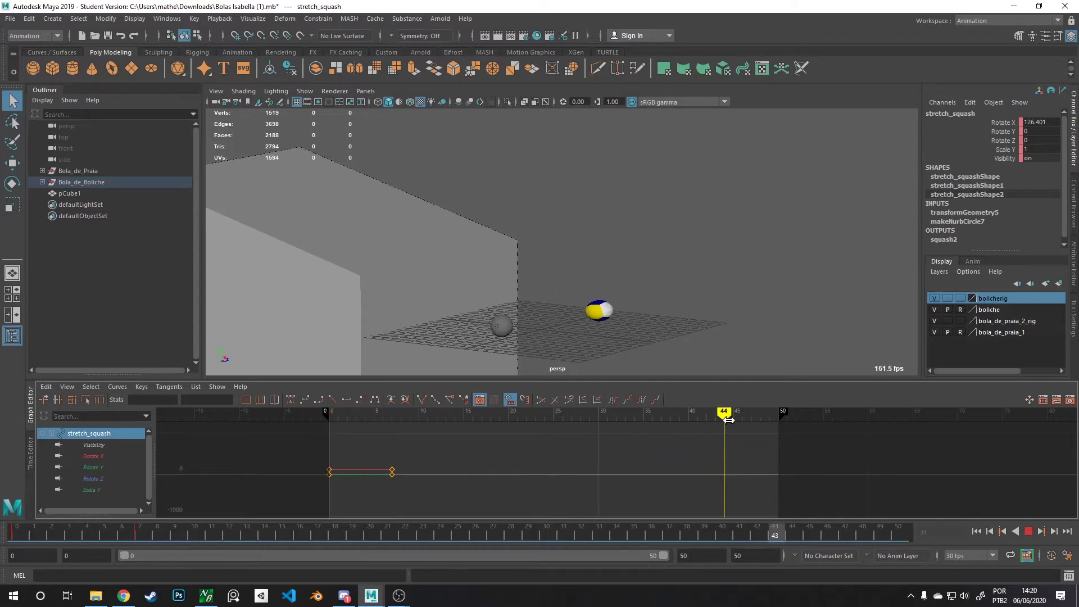
key("alt+v")
key("a")
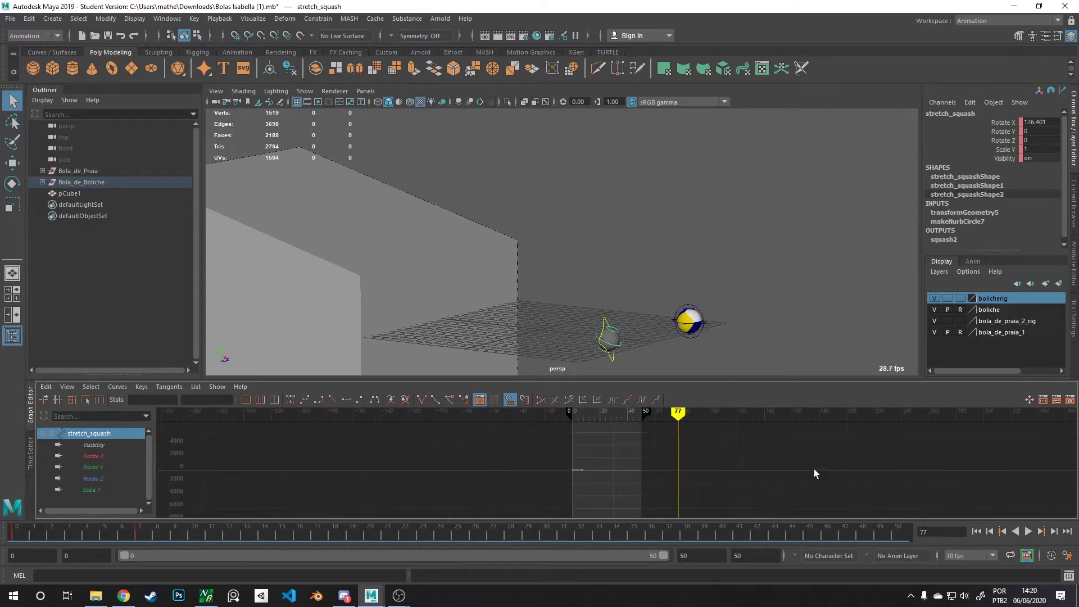
left_click_drag(683, 413, 760, 414)
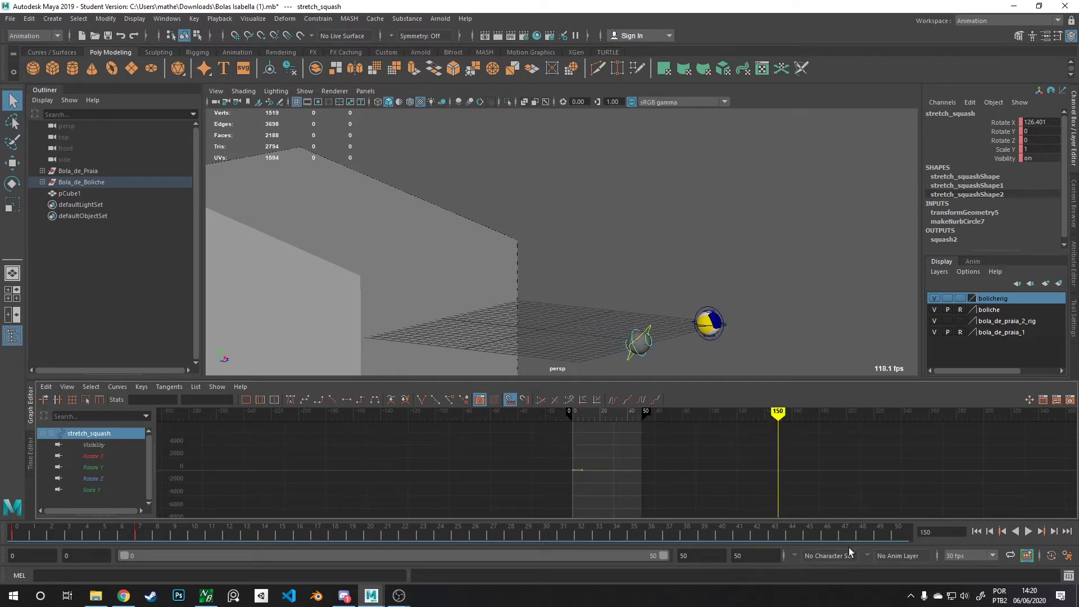
left_click(725, 555)
type("150")
key("Return")
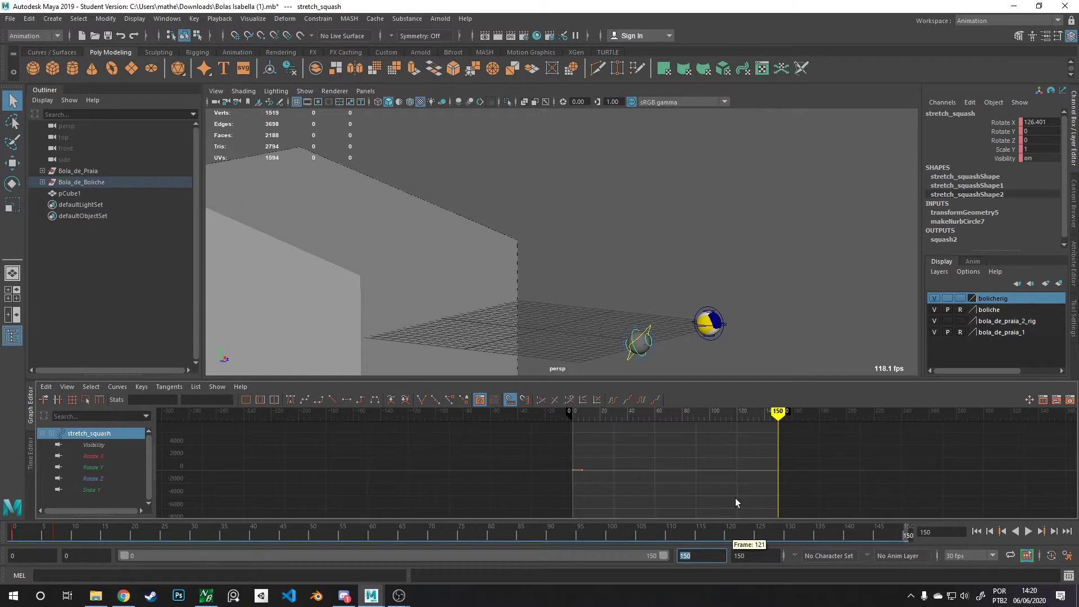
- Clear the selection and replay the ball animation from frame 0 to review both balls' motion
left_click_drag(770, 419, 573, 443)
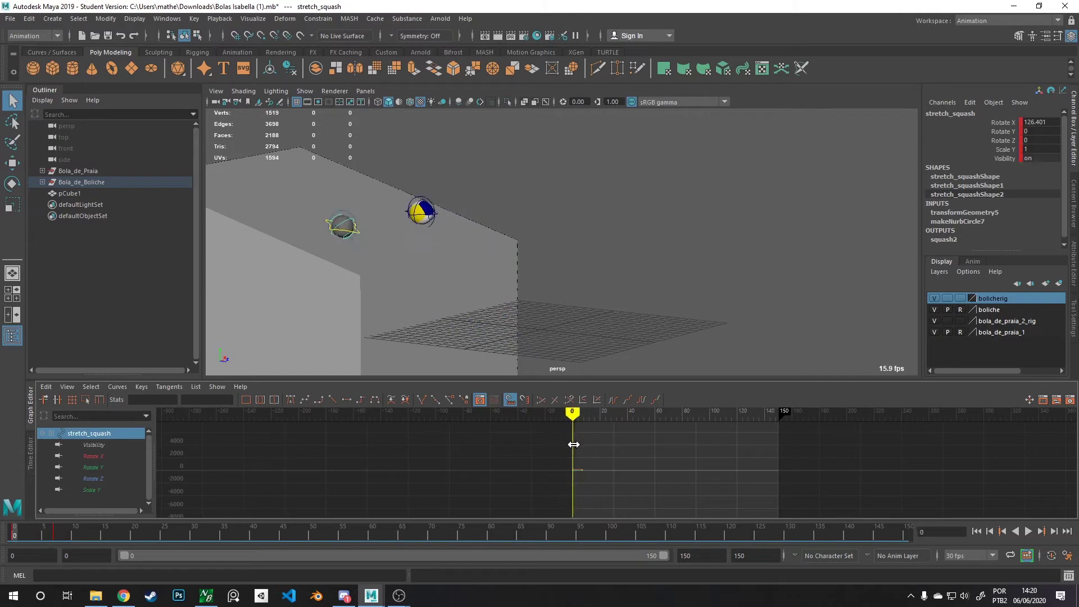
left_click(639, 276)
key("alt+v")
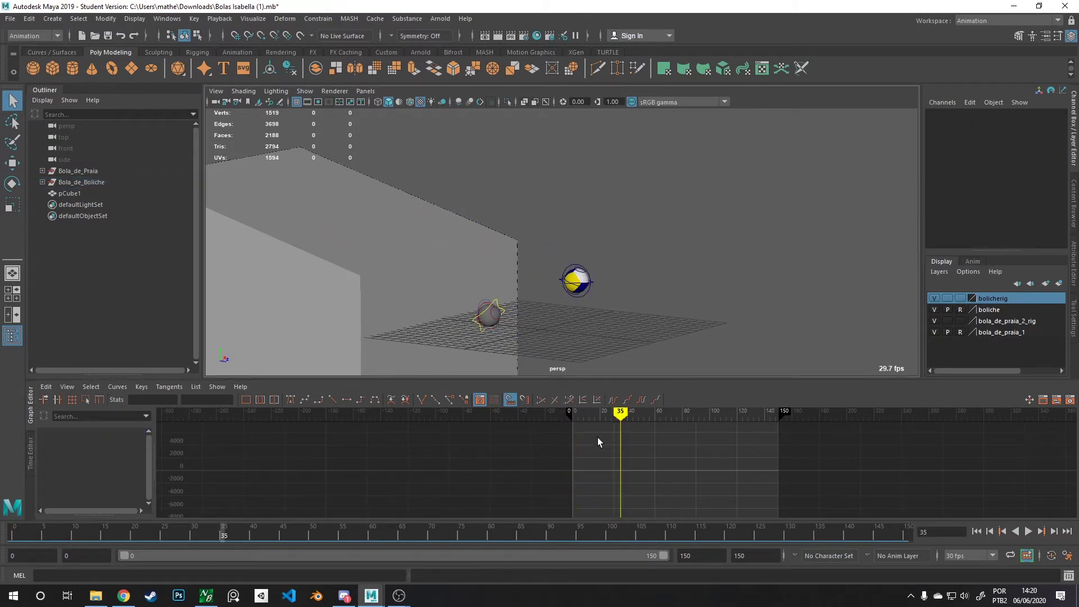
left_click_drag(597, 437, 572, 442)
key("alt+v")
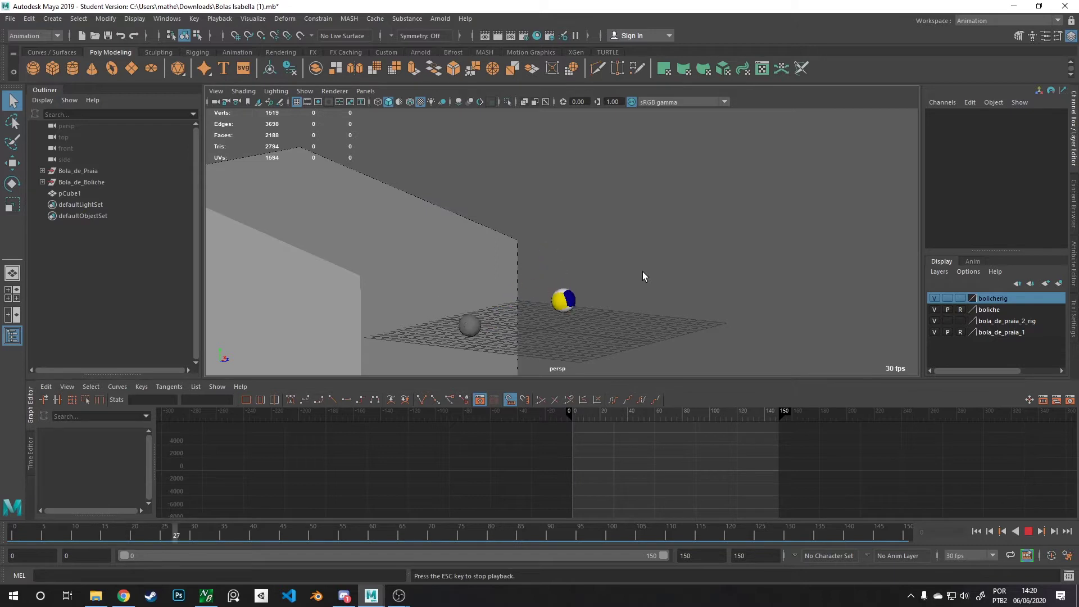
left_click_drag(581, 434, 573, 438)
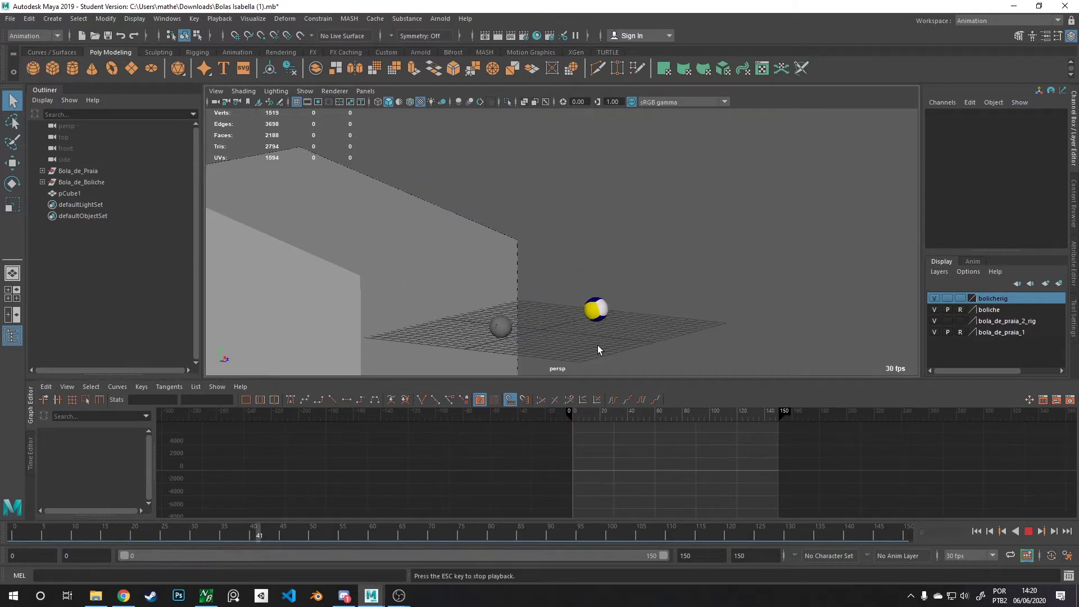
- Orbit around the balls during playback and replay the animation from frame 0 at a closer angle
left_click_drag(598, 345, 628, 328, "alt")
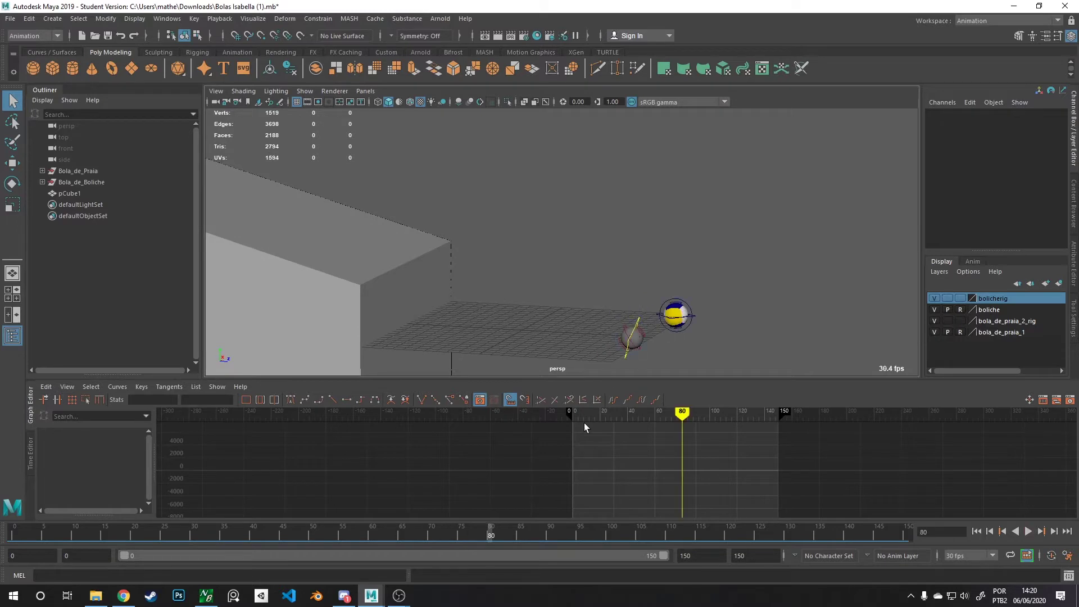
left_click_drag(579, 411, 574, 409)
left_click_drag(539, 348, 584, 331, "alt")
key("alt+v")
key("Escape")
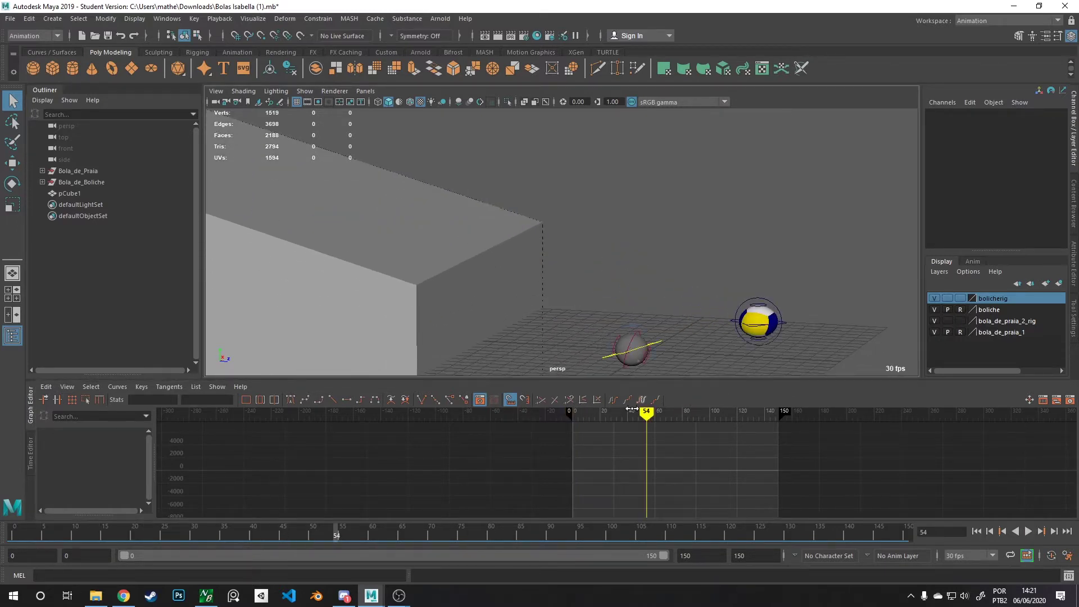
- Rewind and replay the animation to examine how both balls fall from the block and bounce
mouse_move(613, 419)
left_mouse_down()
mouse_move(572, 419)
mouse_move(667, 420)
mouse_move(537, 419)
mouse_move(572, 413)
left_mouse_up()
key("alt+v")
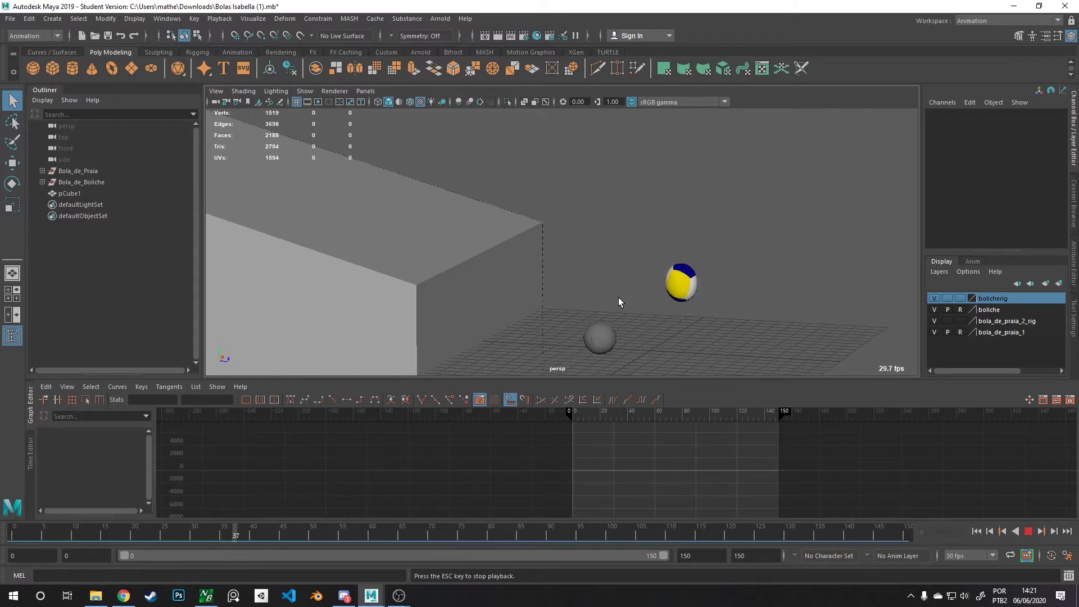
left_click_drag(644, 418, 578, 421)
key("alt+v")
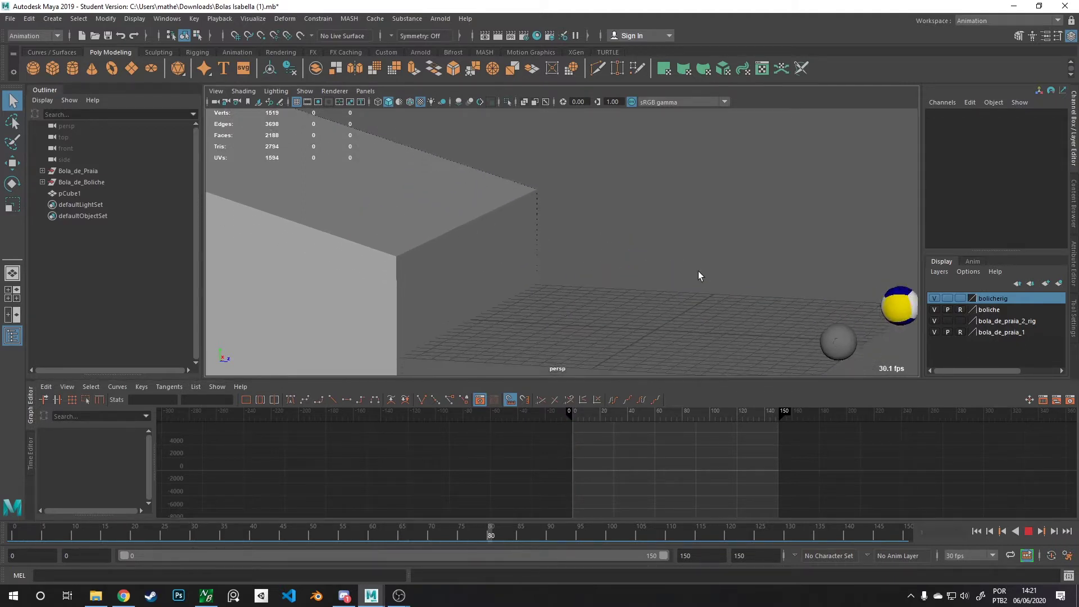
- Rewind to frame 0, move in on the balls on the ramp, and select the bowling ball's stretch_squash control
left_click_drag(703, 414, 571, 419)
scroll(466, 280, "up", 3)
middle_click_drag(465, 280, 523, 325, "alt")
scroll(361, 238, "up", 2)
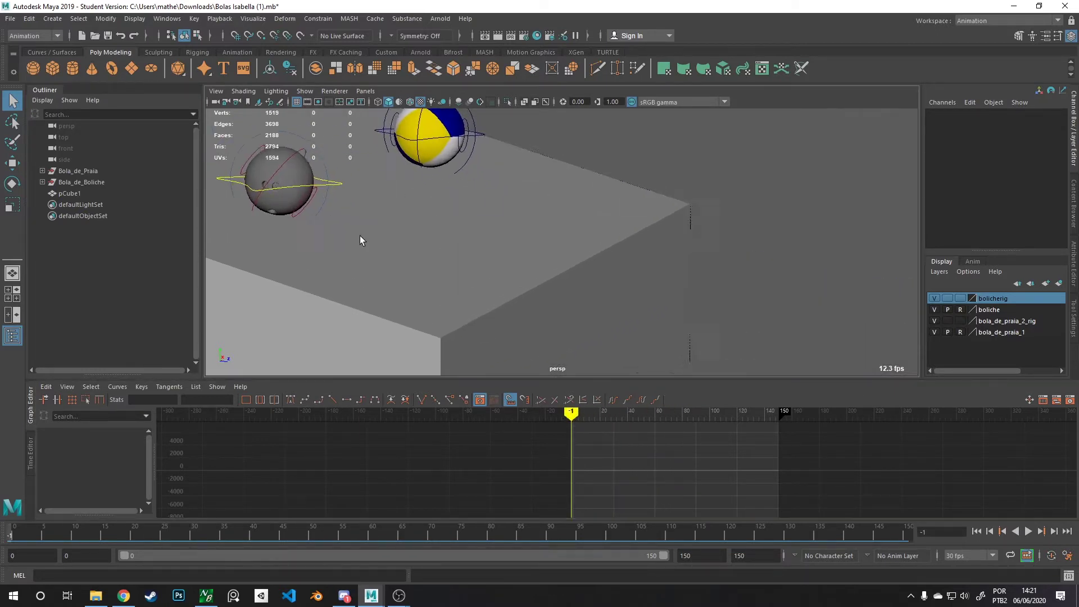
middle_click_drag(361, 238, 399, 254, "alt")
left_click(371, 233)
mouse_move(292, 424)
left_mouse_down()
mouse_move(245, 425)
mouse_move(896, 425)
mouse_move(239, 439)
left_mouse_up()
middle_click_drag(352, 251, 491, 311, "alt")
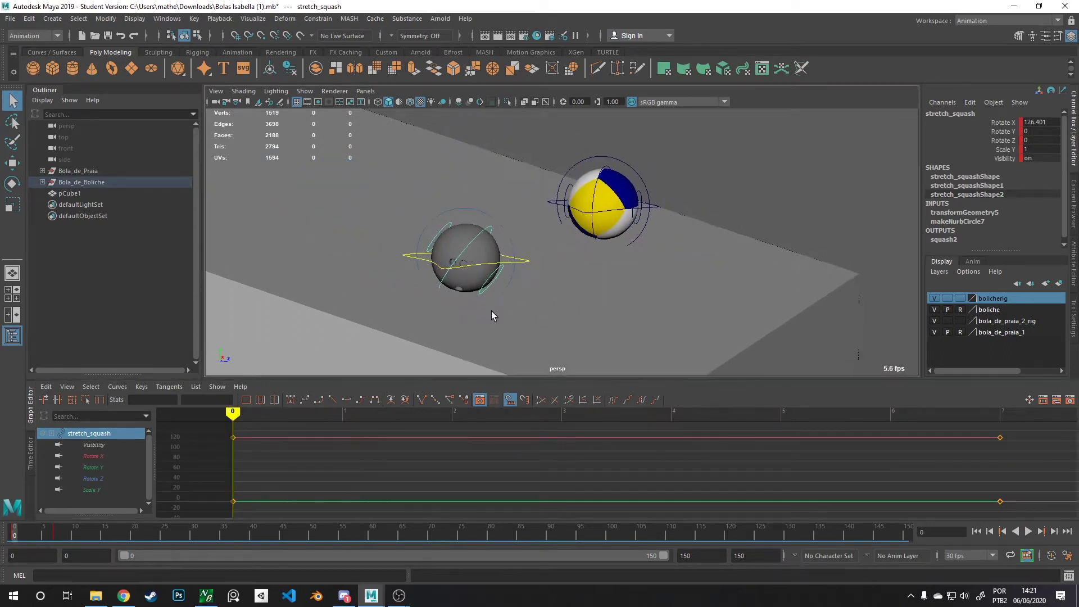
- Inspect the animation curves of the bowling ball's diressaum and rotassaum controls, scrubbing the first frames
left_click(512, 268)
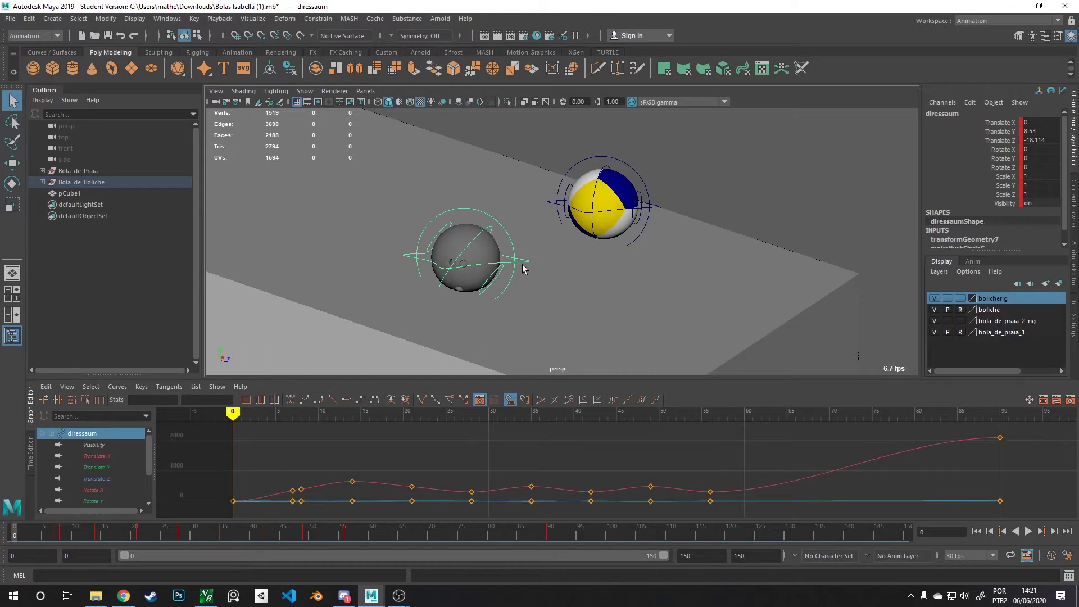
left_click(508, 237)
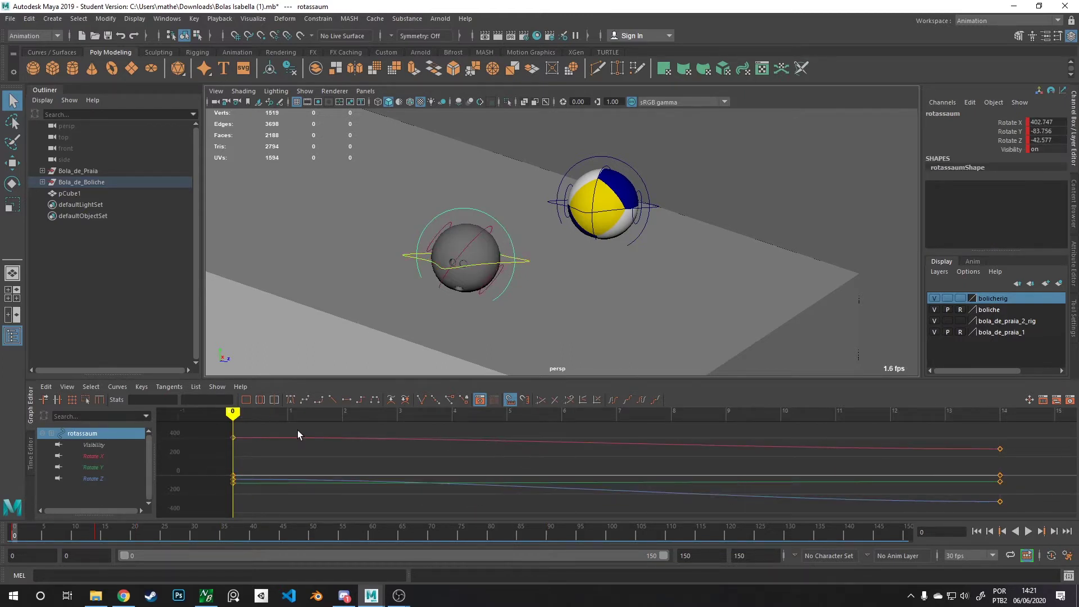
mouse_move(300, 415)
left_mouse_down()
mouse_move(990, 414)
mouse_move(227, 413)
mouse_move(668, 416)
mouse_move(242, 415)
left_mouse_up()
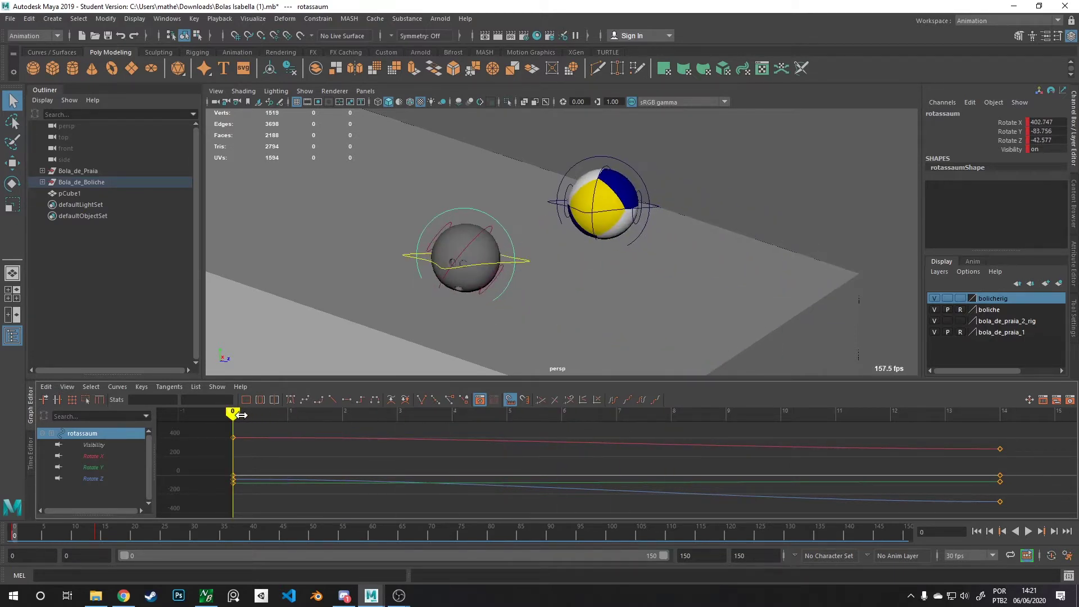
left_click(504, 220)
left_click(503, 230)
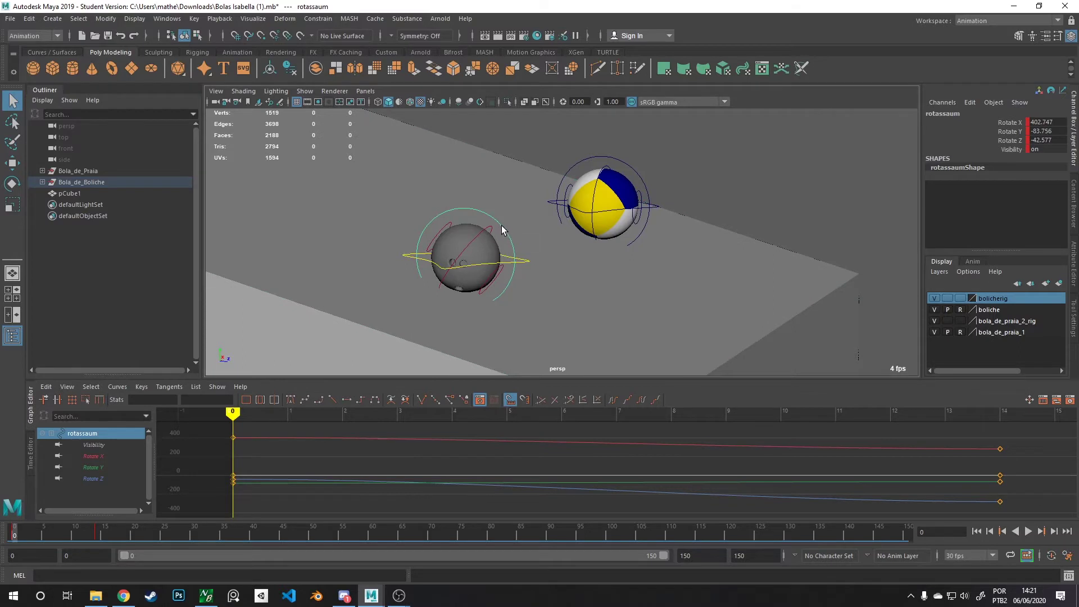
- Examine the bowling ball's roll between frames 0 and 3 and select its diressaum control
mouse_move(500, 295)
left_mouse_down("alt")
mouse_move(470, 318)
mouse_move(516, 308)
left_mouse_up("alt")
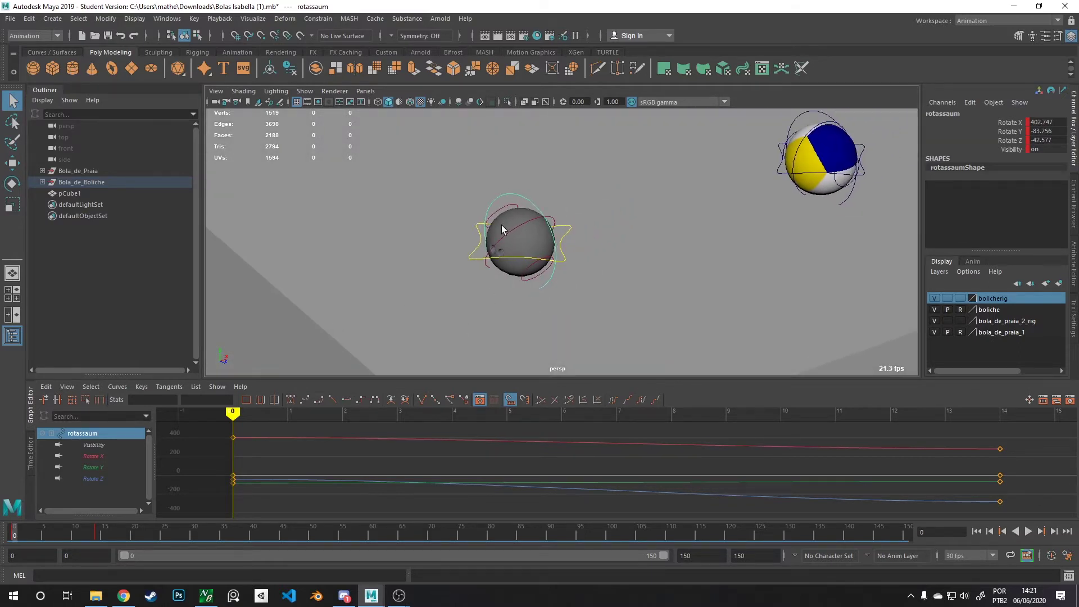
left_click_drag(501, 225, 546, 263, "alt")
mouse_move(382, 417)
left_mouse_down()
mouse_move(366, 416)
mouse_move(562, 417)
mouse_move(232, 428)
mouse_move(669, 428)
mouse_move(229, 428)
mouse_move(375, 424)
left_mouse_up()
left_click(511, 271)
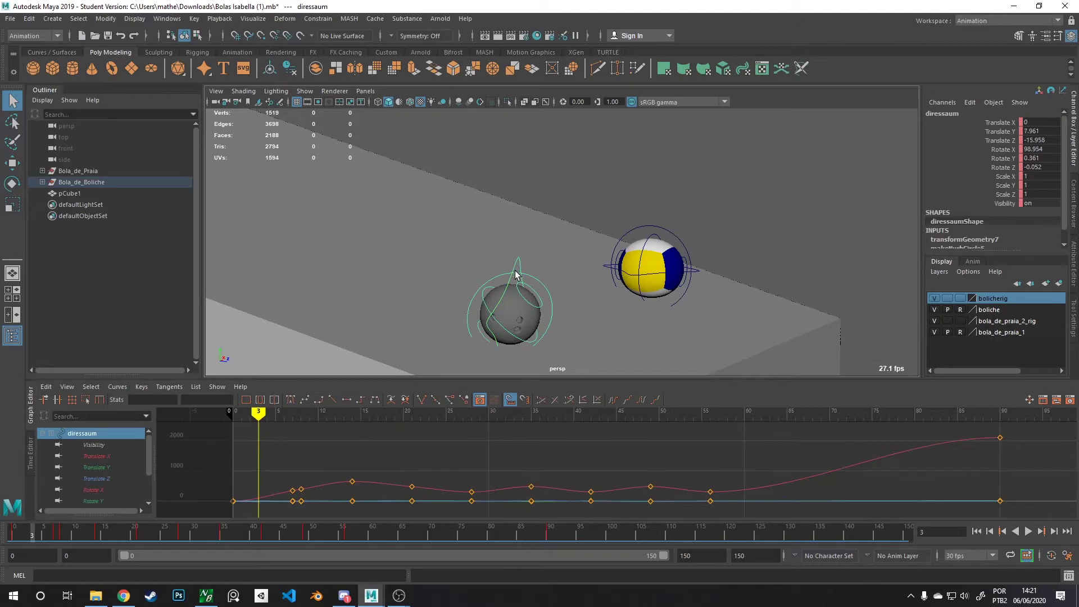
middle_click_drag(513, 269, 517, 230, "alt")
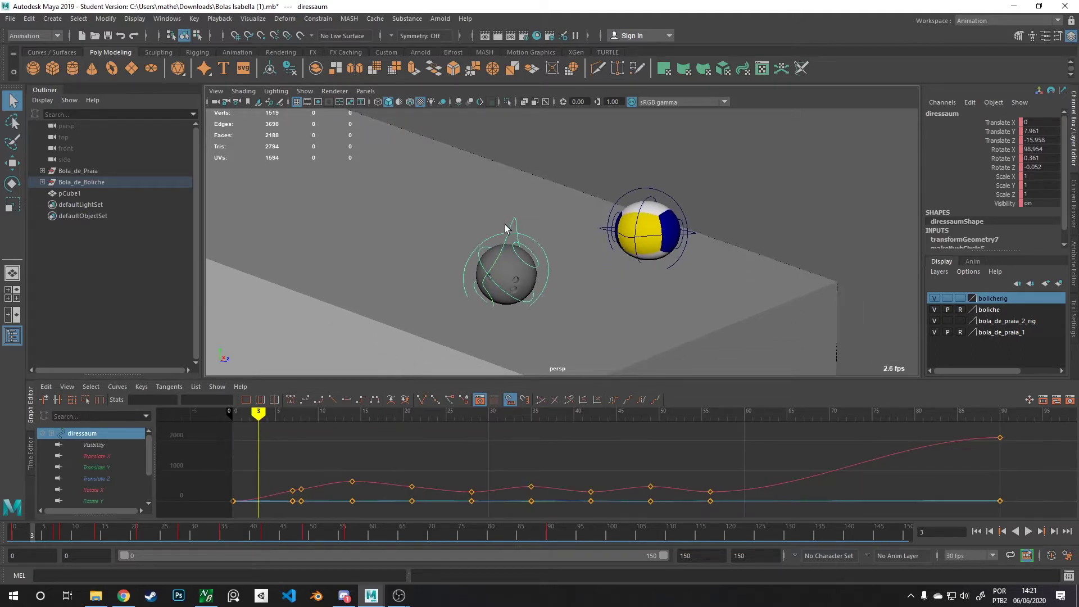
- Try to delete all Rotate X, Y and Z keys of the bowling ball's diressaum control
scroll(115, 476, "down", 2)
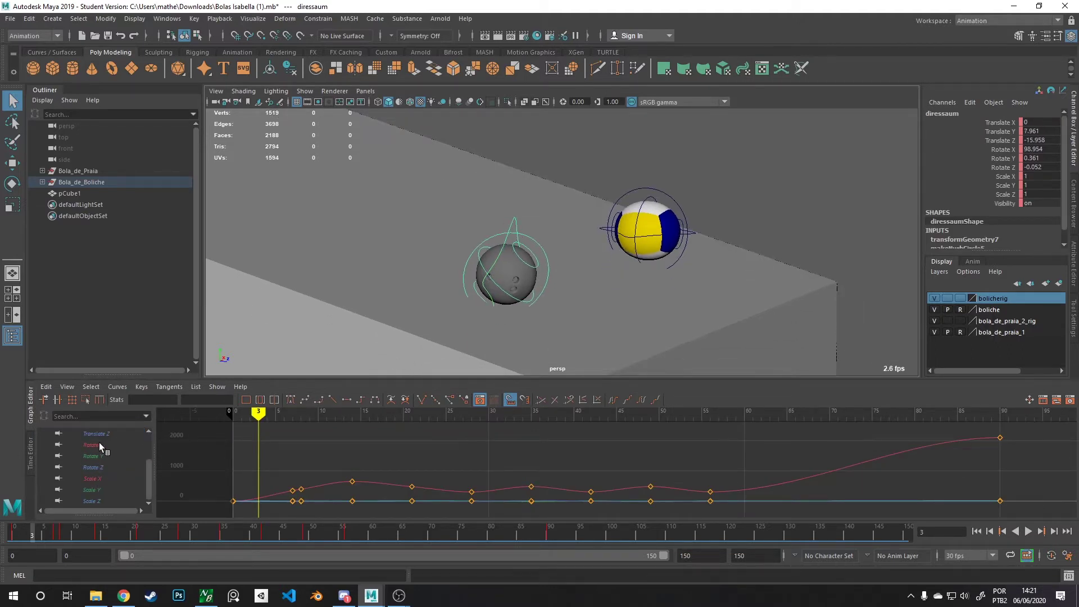
left_click(99, 444)
left_click(96, 464, "shift")
key("a")
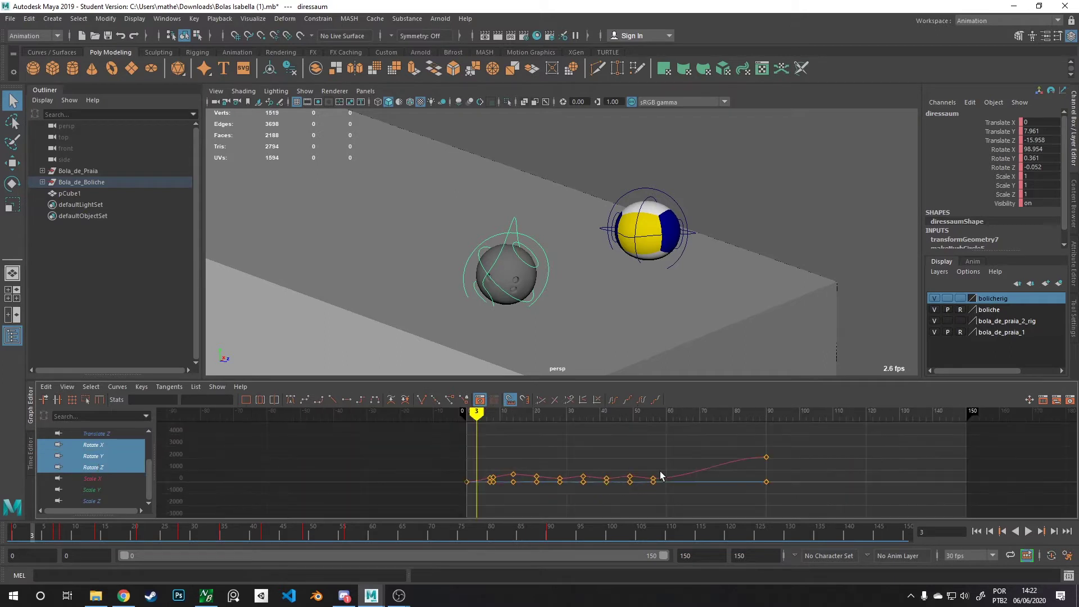
left_click_drag(786, 438, 438, 498)
key("Delete")
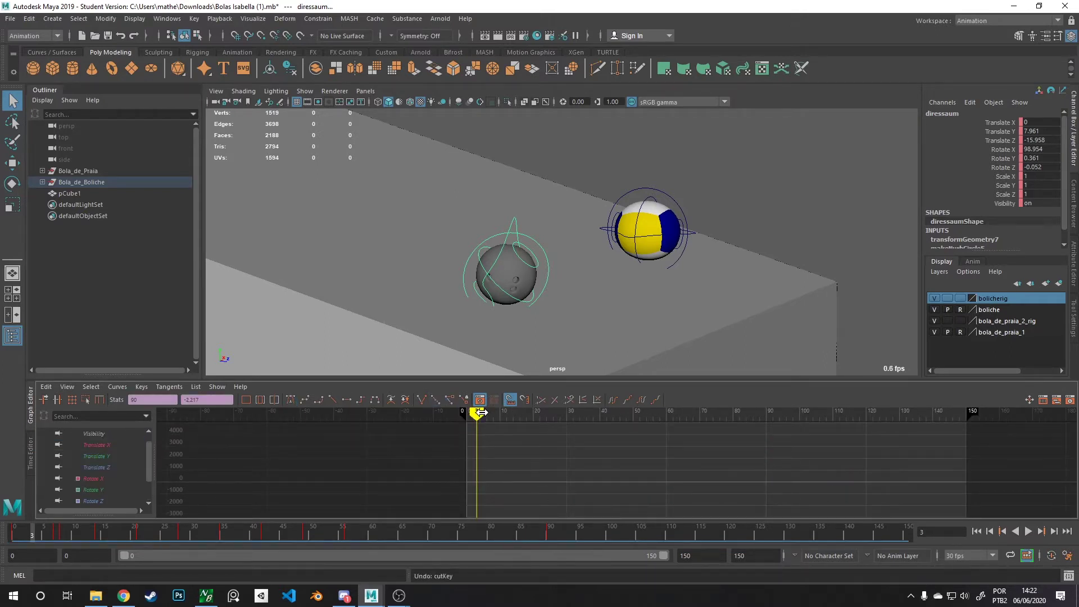
key("ctrl+z")
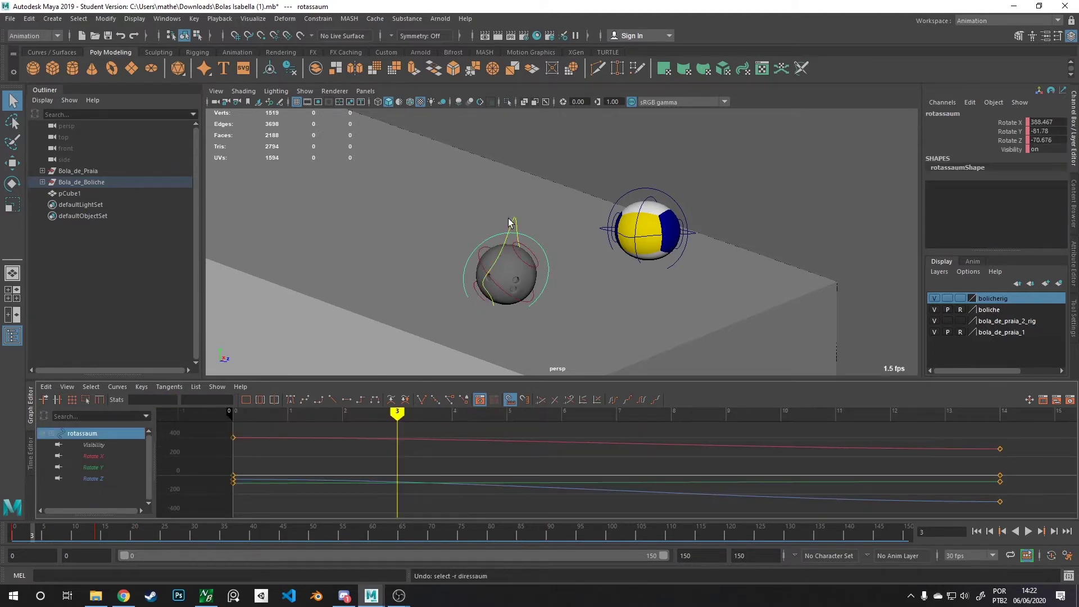
- Return to frame 0, copy the diressaum control's Rotate X, Y and Z keys, and delete them from that control
left_click(511, 222)
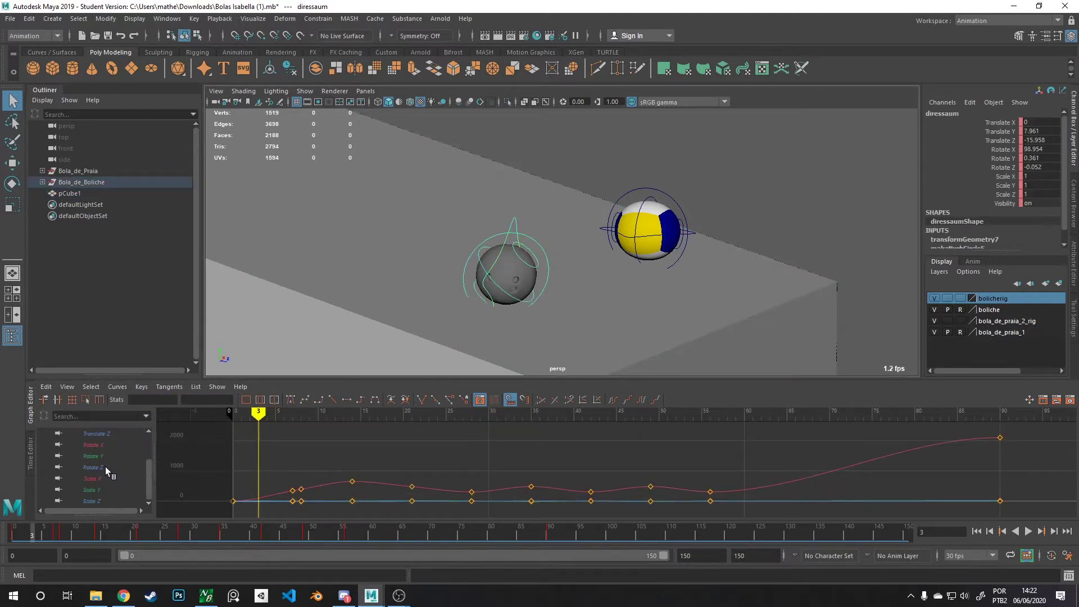
scroll(104, 458, "down", 2)
left_click_drag(100, 447, 96, 466)
key("alt+comma")
key("alt+comma")
key("alt+comma")
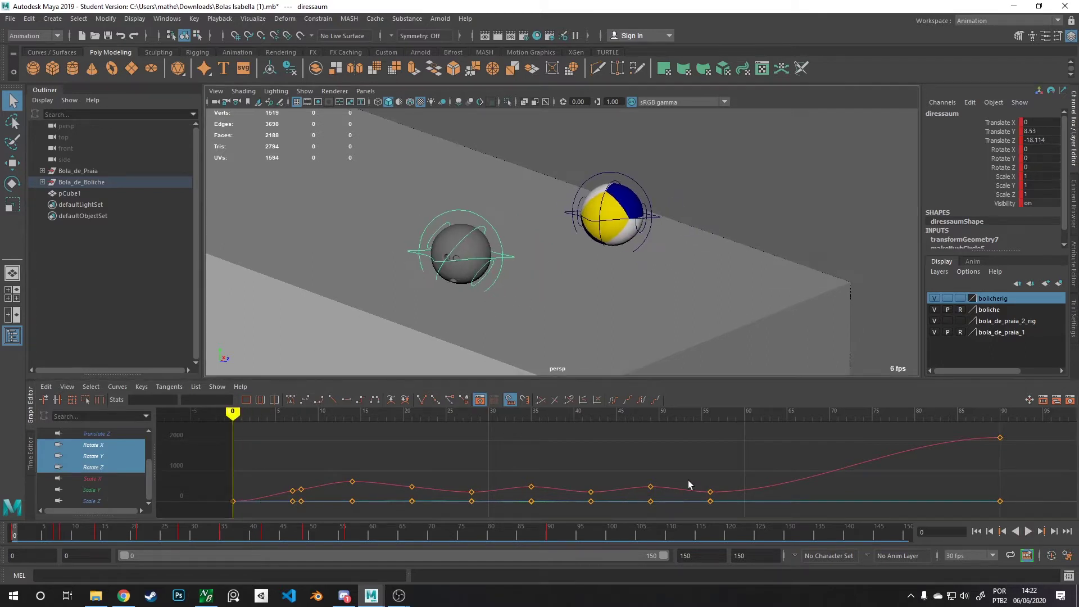
key("f")
left_click_drag(867, 433, 349, 512)
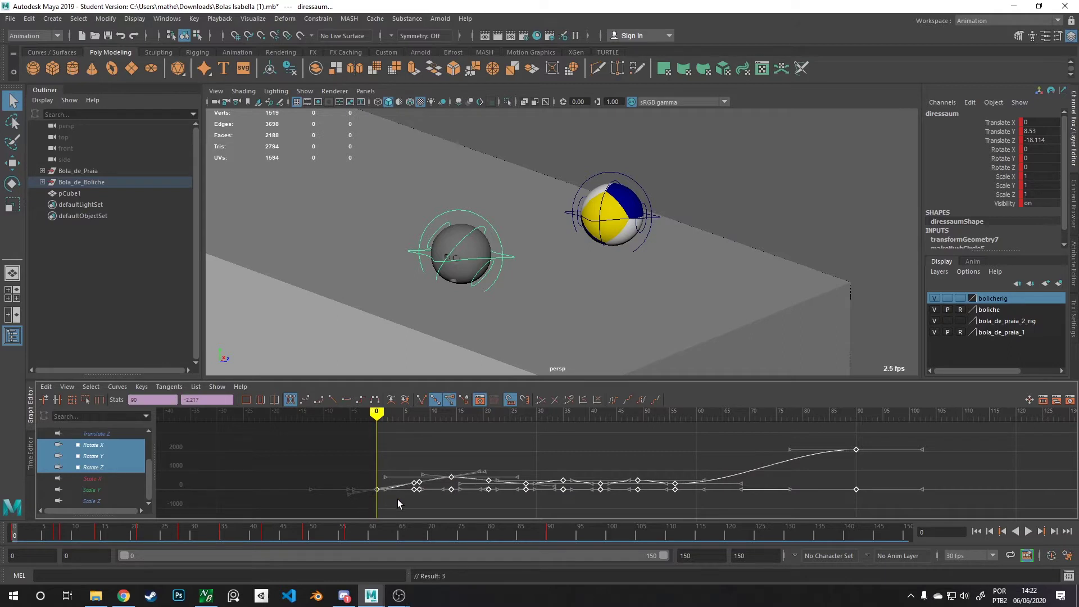
key("Delete")
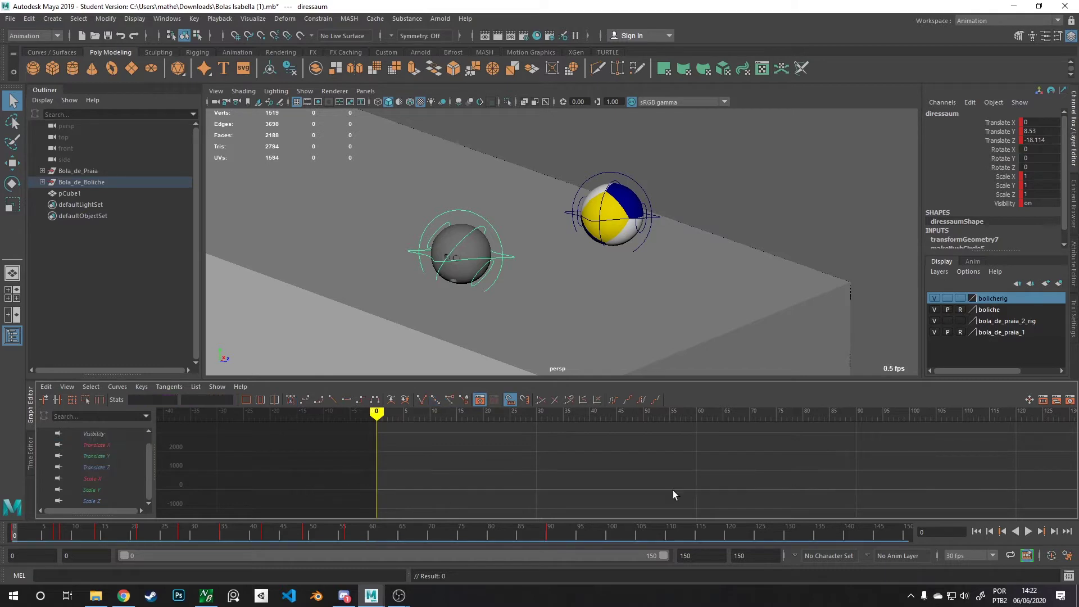
- Replace the rotassaum control's rotation keys at frame 0 with the copied Rotate X curve
left_click(489, 235)
left_click(310, 423)
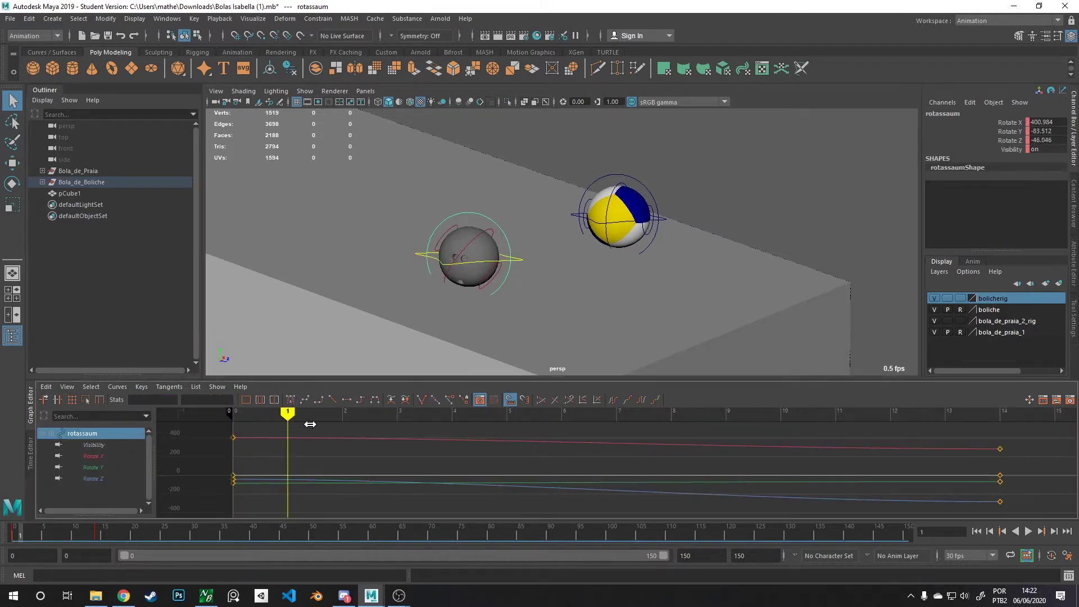
mouse_move(310, 425)
left_mouse_down()
mouse_move(766, 444)
mouse_move(233, 422)
mouse_move(376, 422)
mouse_move(429, 436)
mouse_move(559, 441)
mouse_move(287, 427)
mouse_move(593, 443)
mouse_move(239, 424)
mouse_move(753, 463)
mouse_move(281, 438)
mouse_move(511, 441)
mouse_move(245, 440)
left_mouse_up()
key("f")
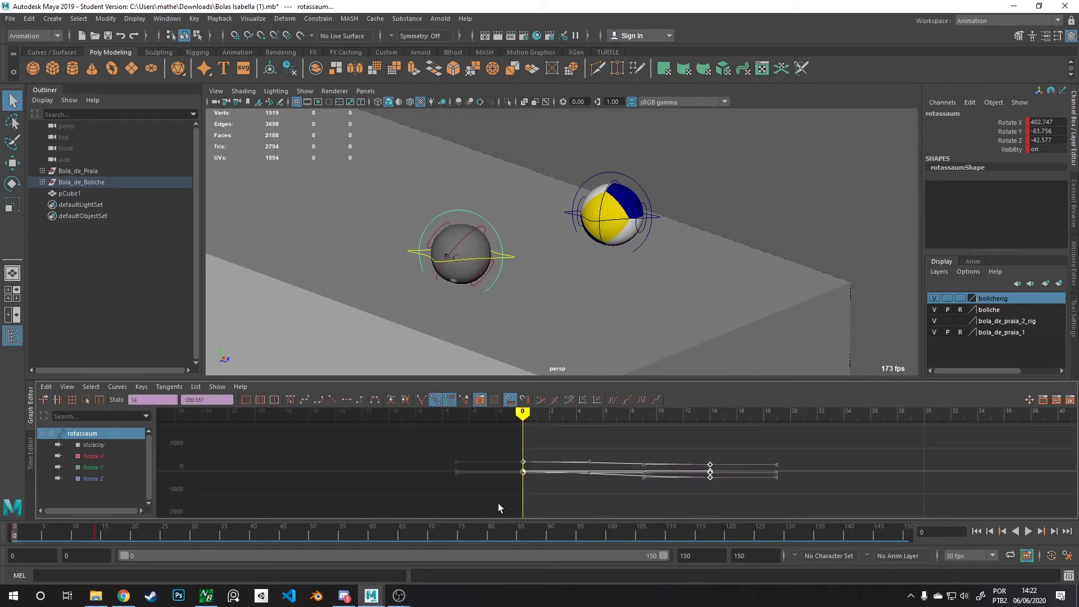
key("ctrl+z")
key("ctrl+z")
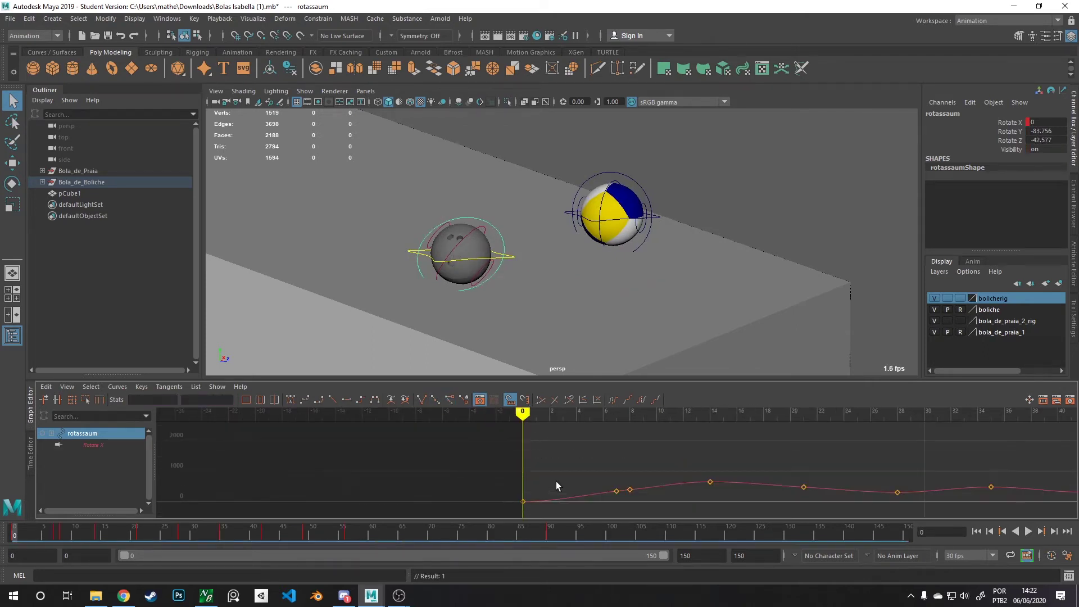
key("a")
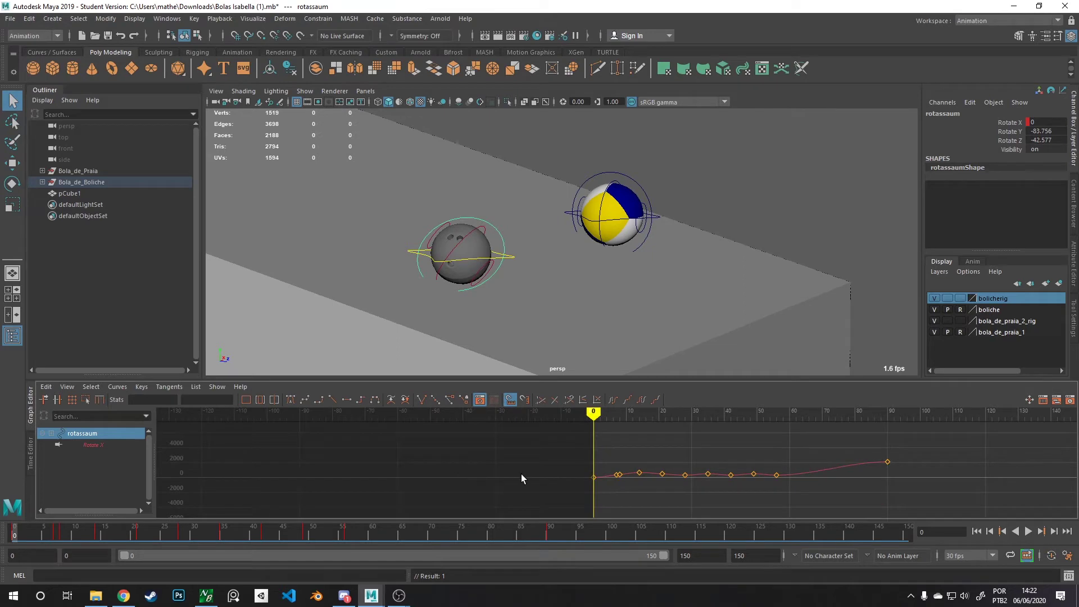
- Play and scrub the first frames to check the bowling ball's roll with the pasted rotation
key("alt+v")
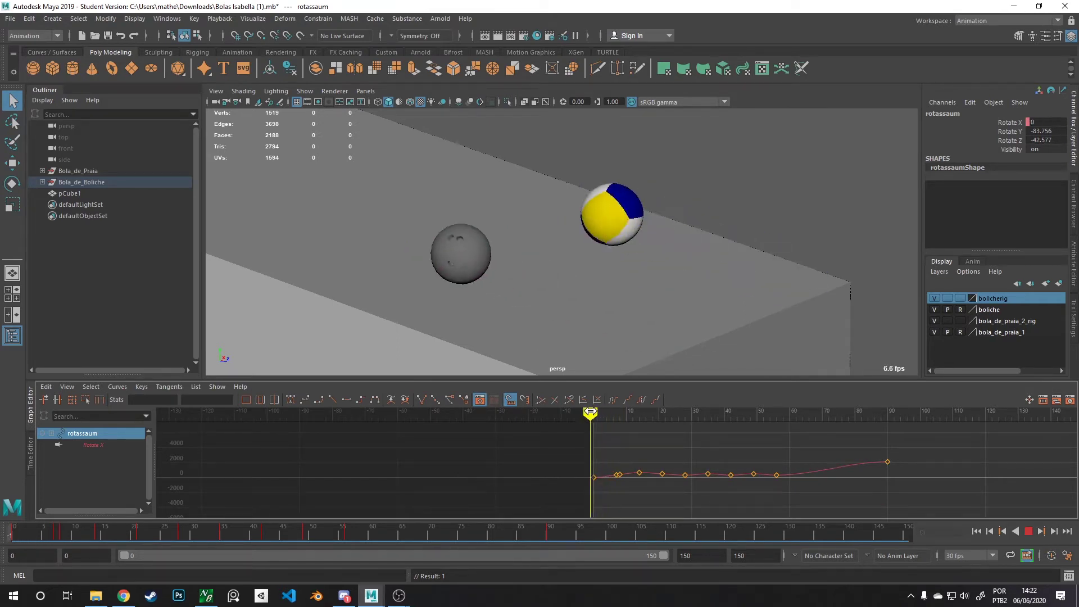
left_click_drag(591, 412, 593, 422)
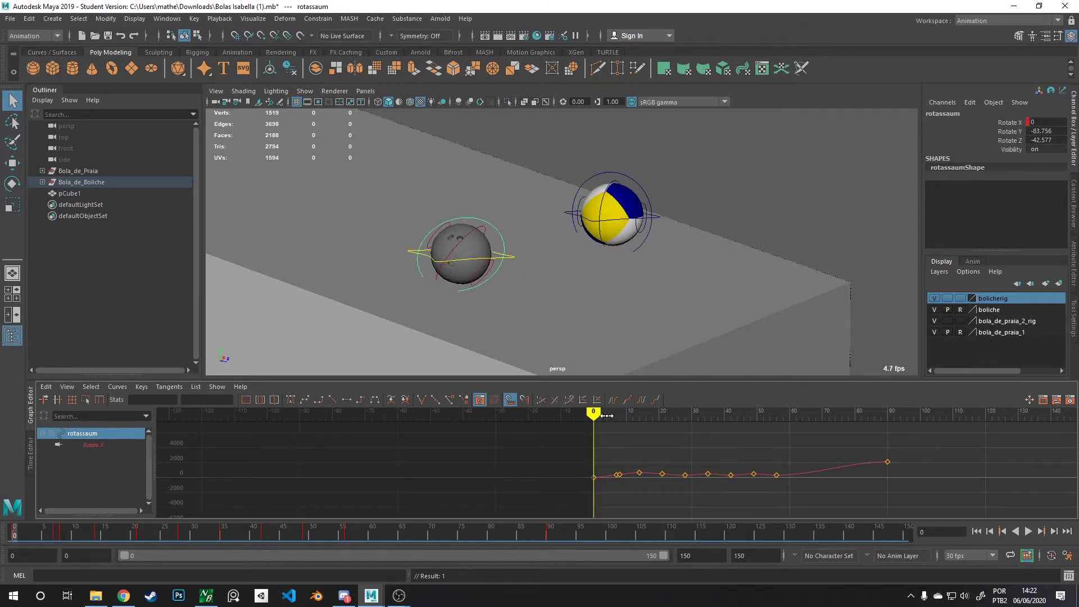
mouse_move(607, 415)
left_mouse_down()
mouse_move(594, 412)
mouse_move(617, 413)
mouse_move(600, 413)
left_mouse_up()
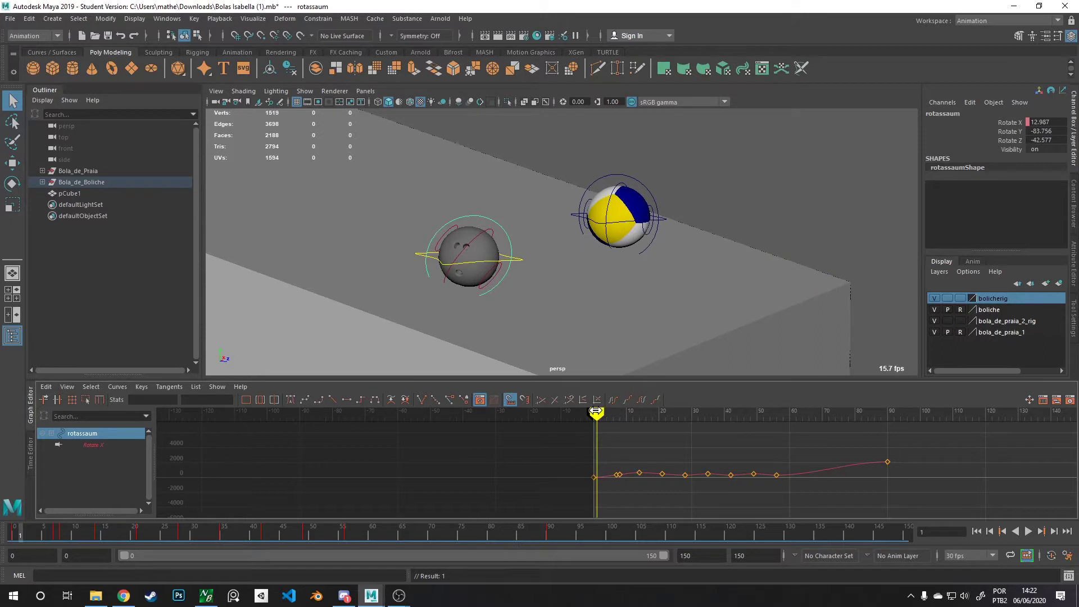
left_click_drag(595, 412, 594, 411)
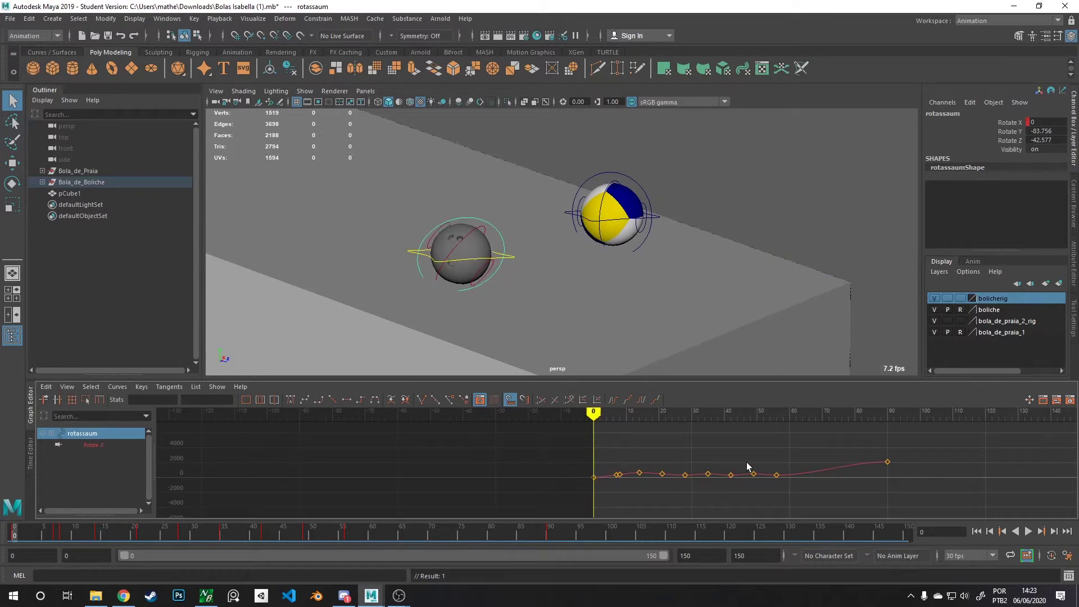
- Delete all Rotate X keys of the rotassaum control and set its Rotate Y and Rotate Z to 0
left_click_drag(908, 443, 541, 510)
key("Delete")
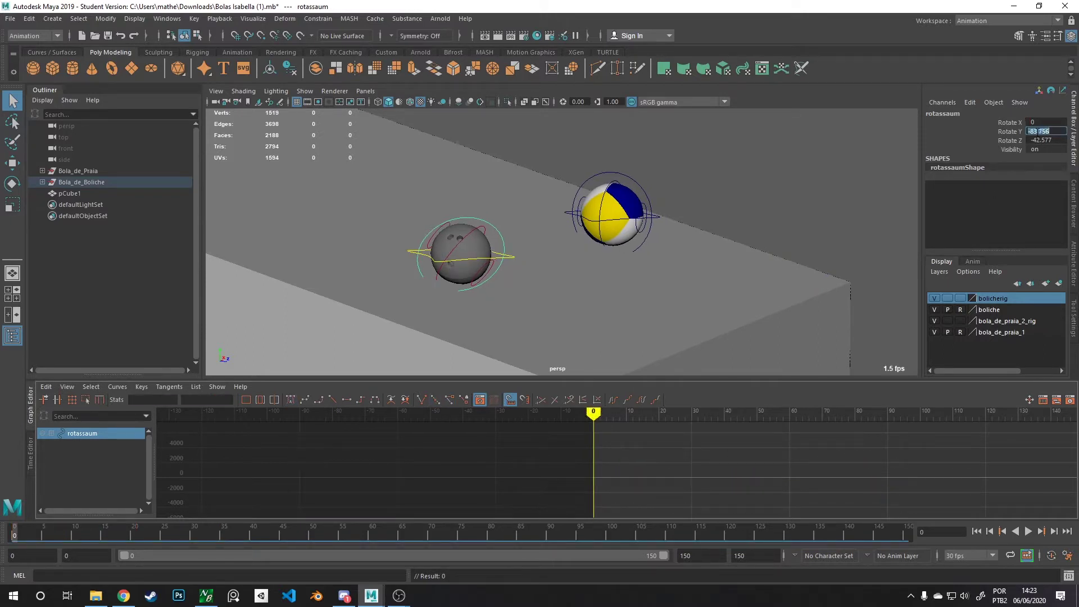
type("0")
key("Tab")
type("0")
left_click_drag(617, 229, 591, 298, "alt")
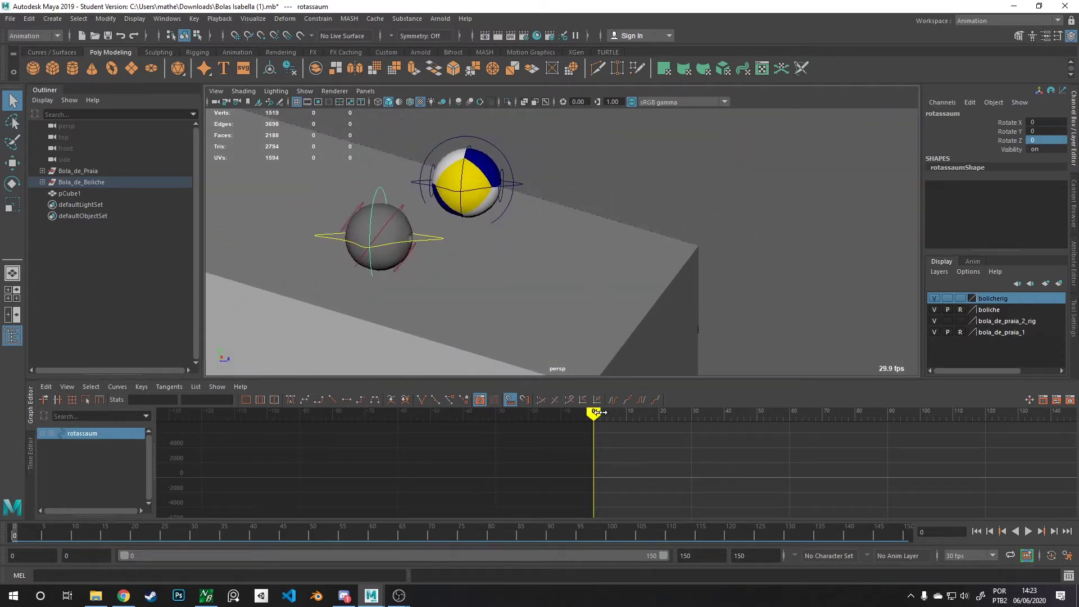
mouse_move(599, 412)
left_mouse_down()
mouse_move(621, 415)
mouse_move(593, 419)
left_mouse_up()
- Stretch the bowling ball's stretch_squash control to Scale Y 1.572 at frame 3, key it, and play the result
left_click_drag(444, 337, 421, 241, "alt")
left_click(389, 216)
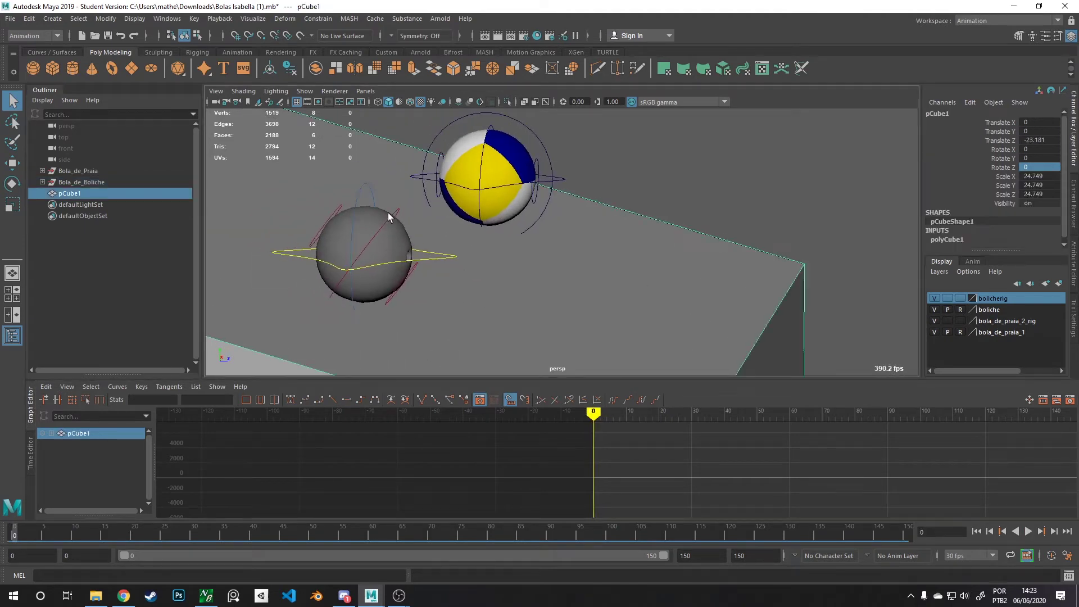
left_click(392, 219)
mouse_move(507, 280)
left_mouse_down("alt")
mouse_move(482, 279)
mouse_move(489, 183)
mouse_move(502, 287)
left_mouse_up("alt")
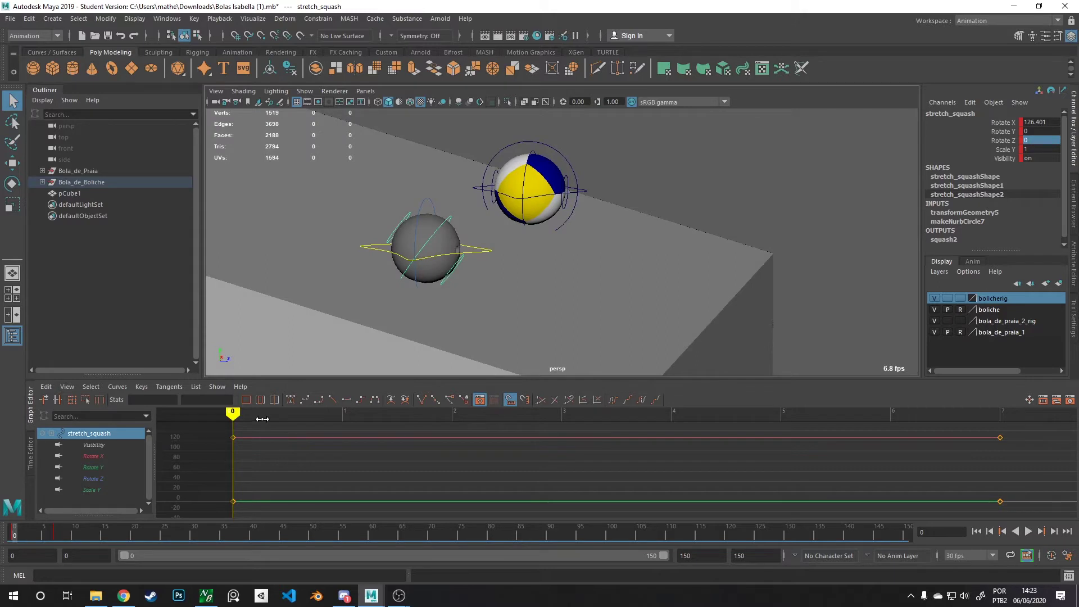
mouse_move(262, 419)
left_mouse_down()
mouse_move(766, 419)
mouse_move(313, 419)
mouse_move(522, 426)
left_mouse_up()
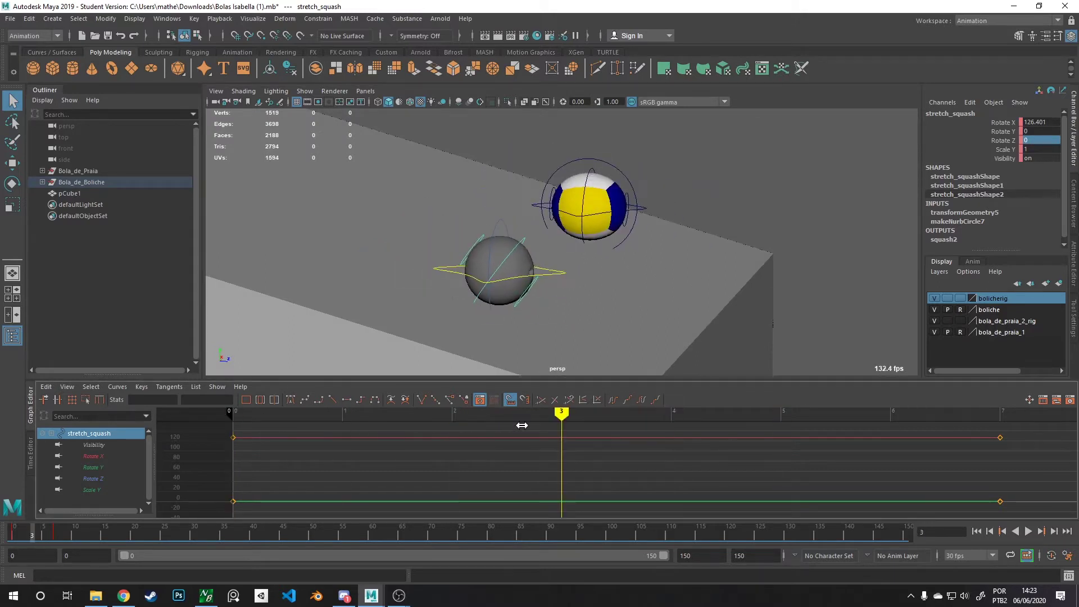
key("r")
left_click_drag(543, 313, 564, 317)
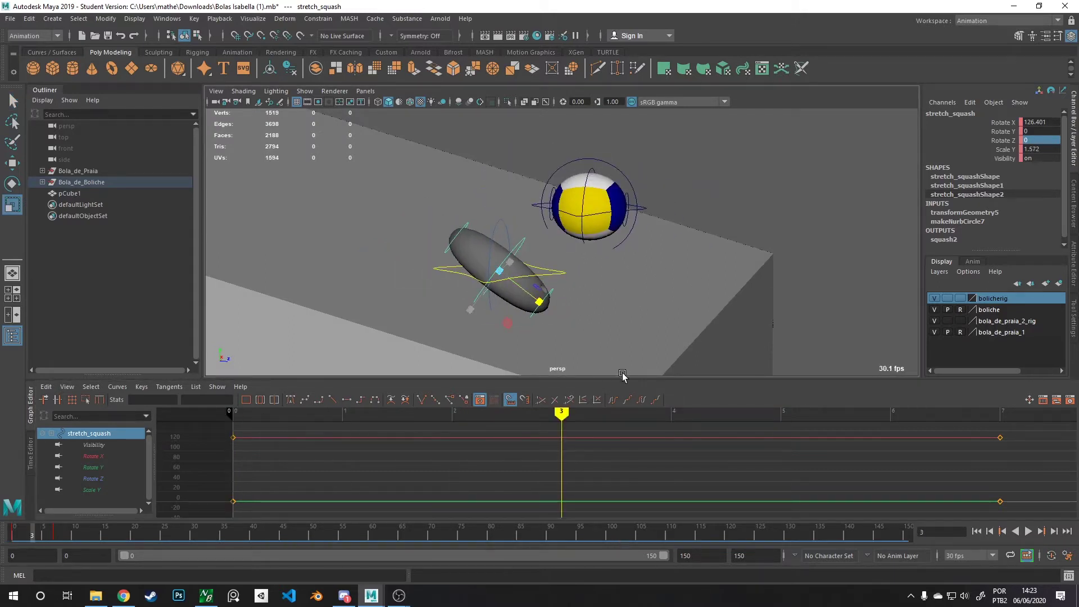
key("s")
key("alt+v")
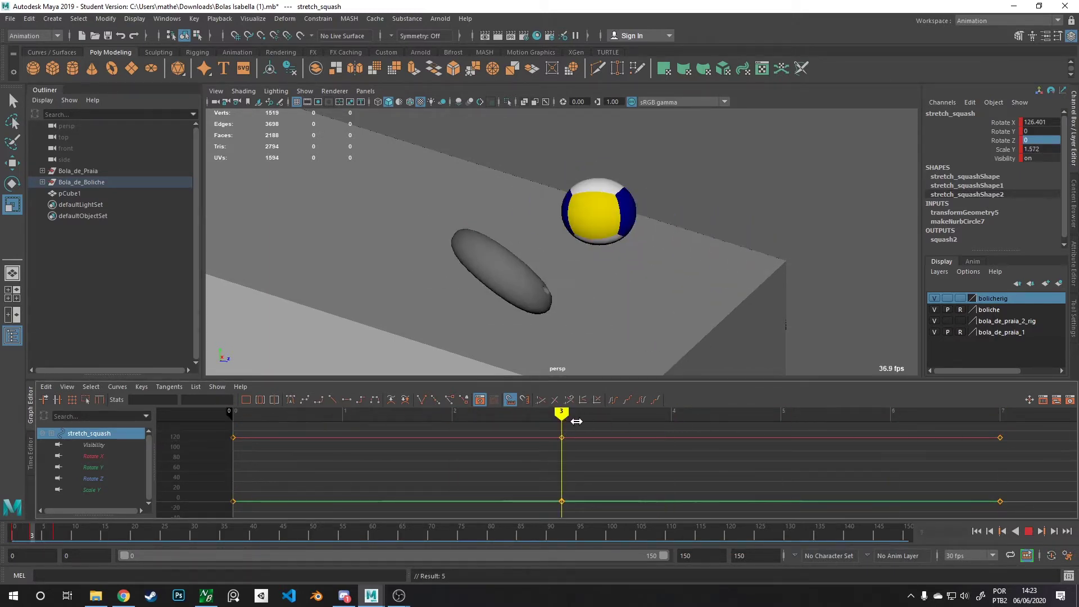
key("alt+v")
- Try rotating the bowling ball's diressaum control freely at frame 7
left_click_drag(703, 292, 618, 268, "alt")
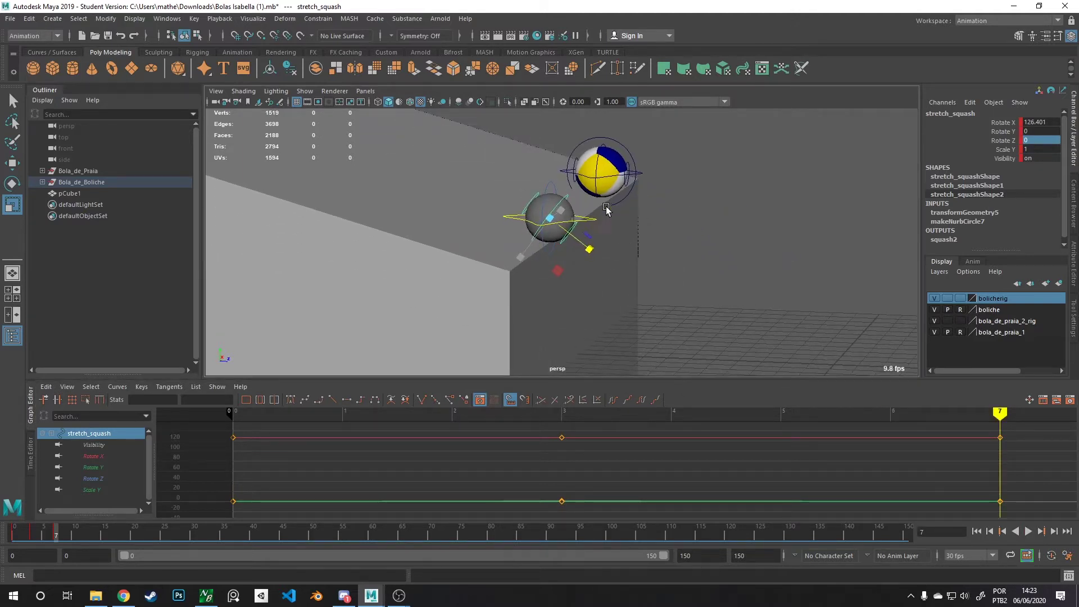
right_click_drag(606, 210, 622, 210, "alt")
left_click_drag(609, 205, 594, 255, "alt")
key("e")
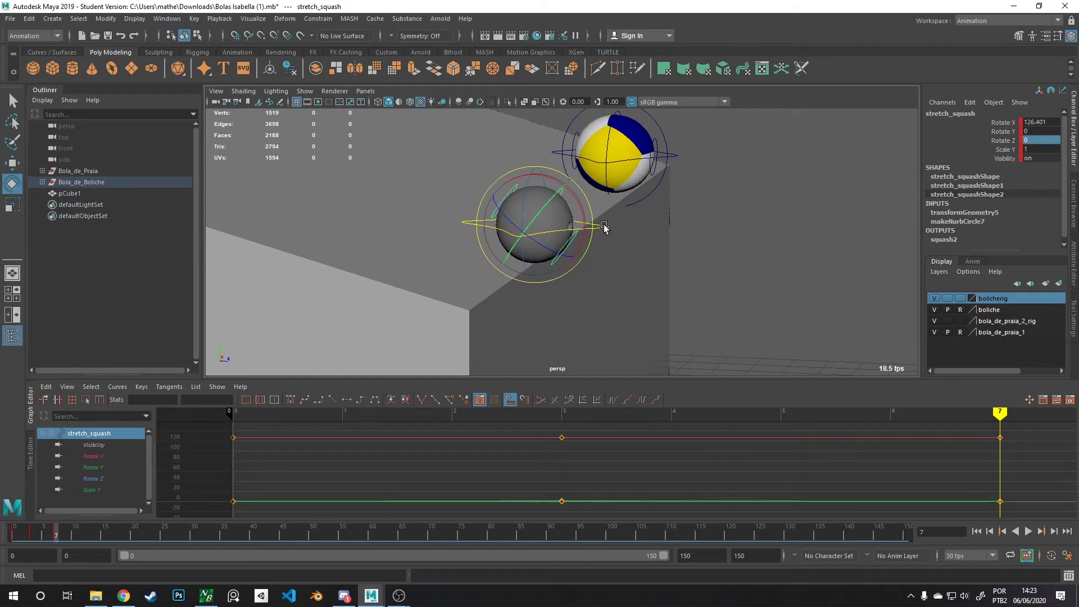
left_click(575, 233)
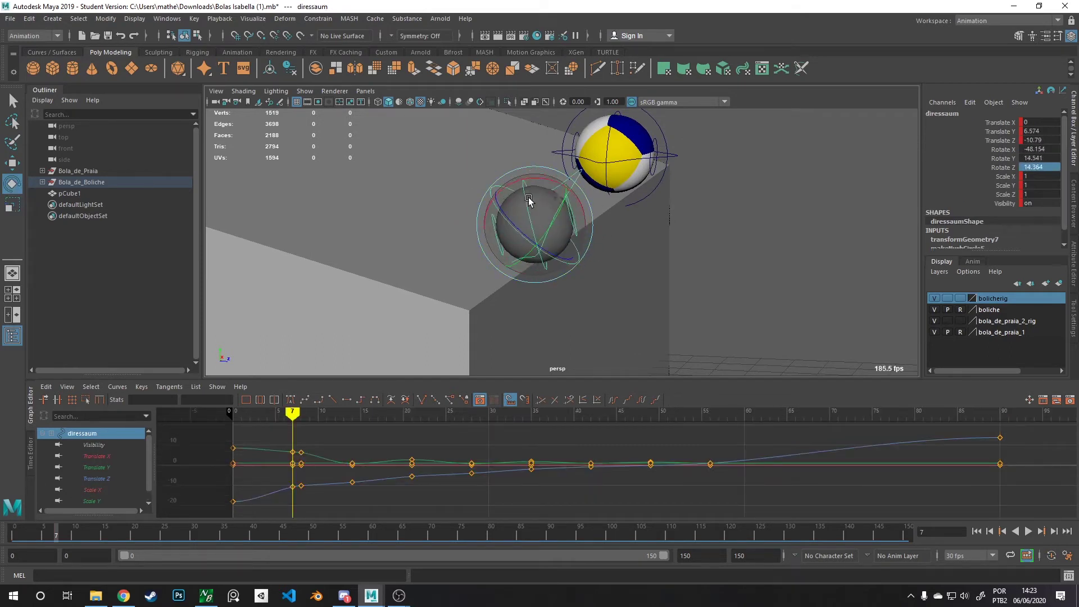
left_click_drag(528, 200, 524, 280)
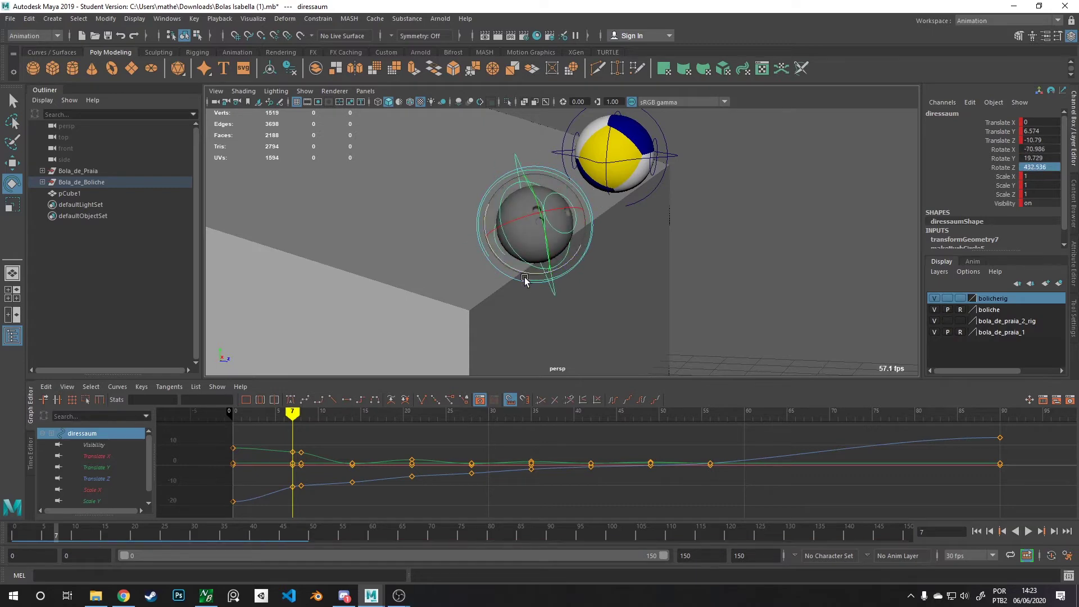
- Return to frame 0 and set the diressaum control's Rotate X, Y and Z to 0
left_click_drag(330, 418, 237, 396)
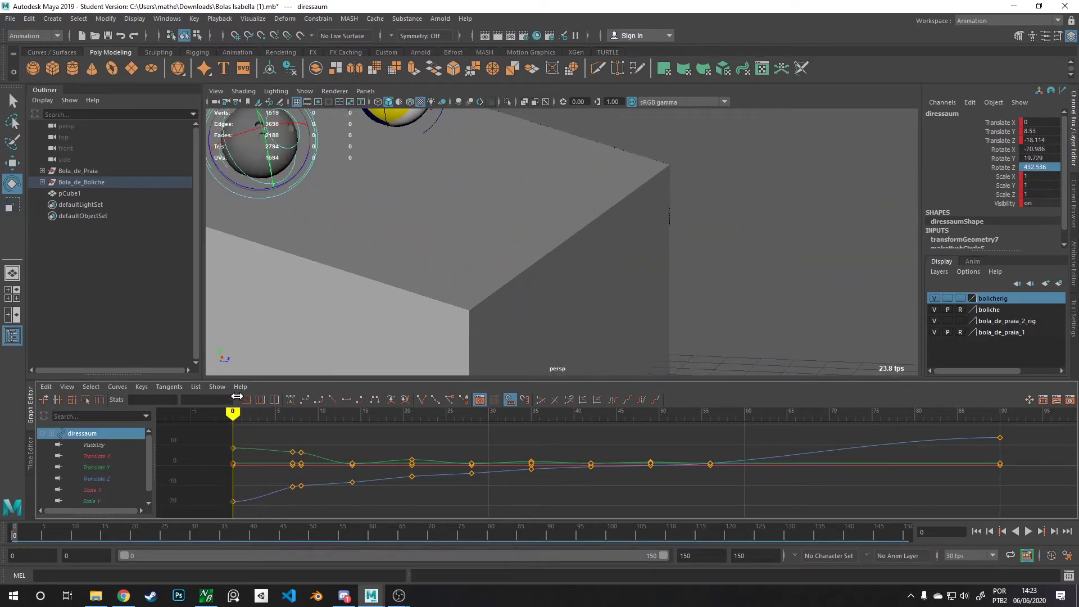
type("0")
key("Tab")
type("0")
key("Tab")
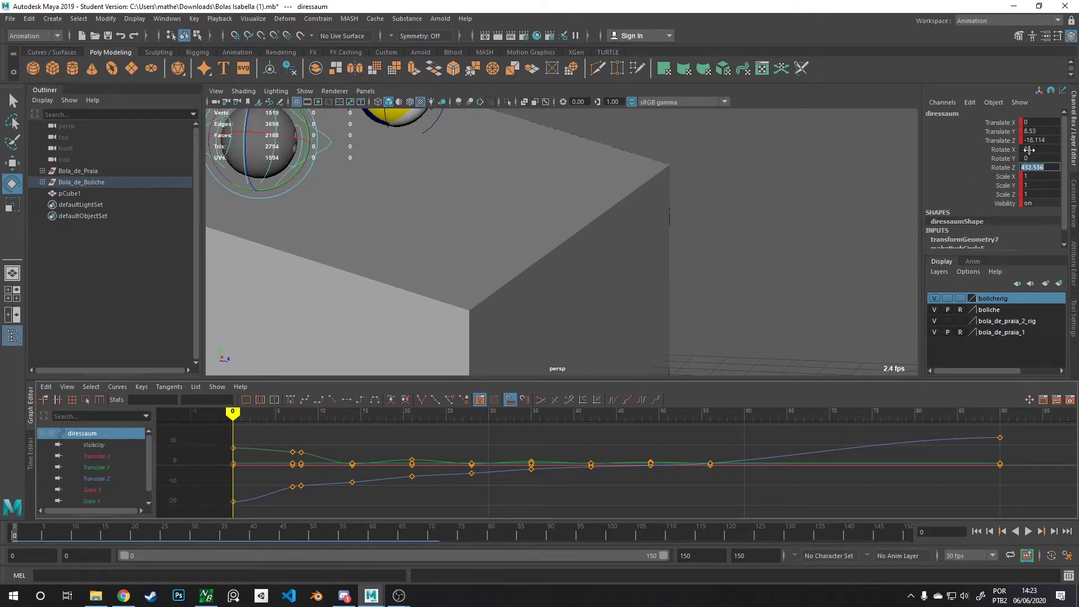
type("0")
key("Return")
- Rotate the bowling ball with its rotassaum control at frame 0 so its finger holes turn to the top
middle_click_drag(400, 248, 563, 313, "alt")
key("w")
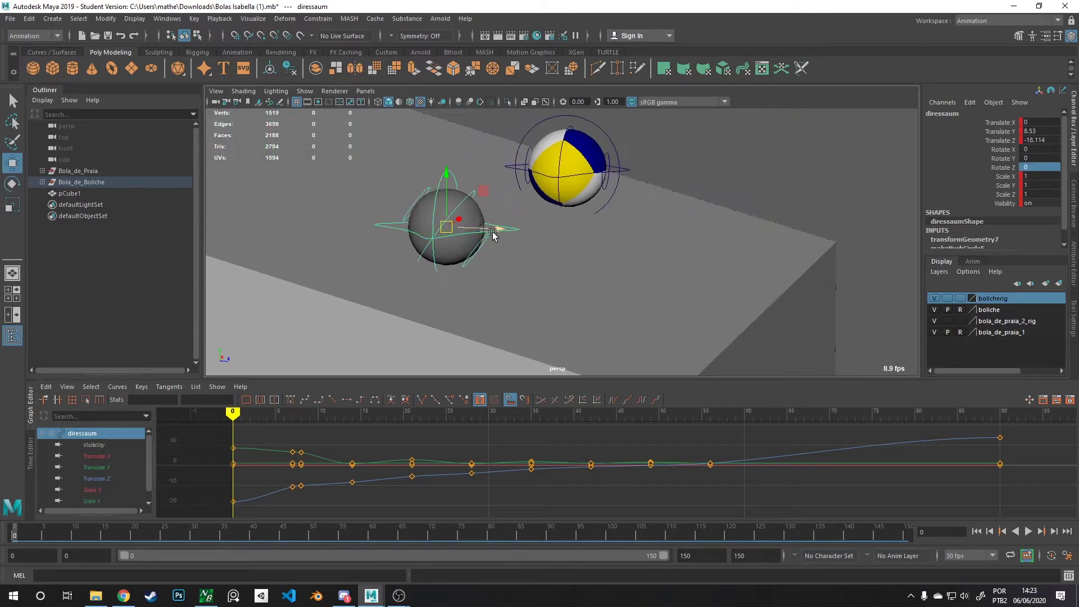
left_click_drag(492, 235, 475, 255, "alt")
left_click(445, 193)
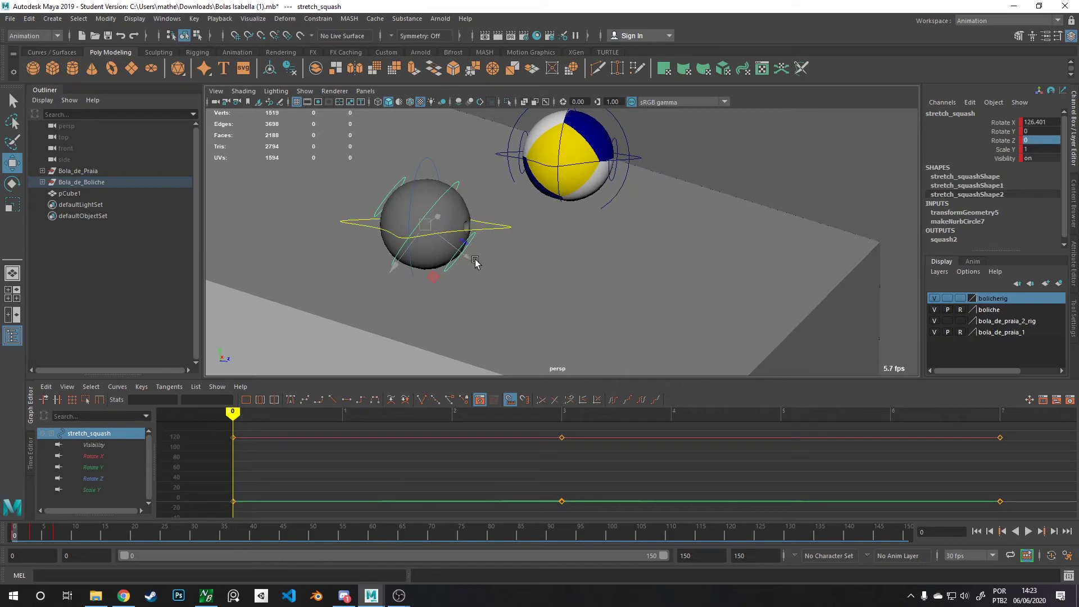
key("e")
left_click_drag(457, 231, 446, 193)
- Stretch the bowling ball to Scale Y 1.382 with its stretch_squash control at frame 0
left_click(402, 181)
key("r")
left_click_drag(465, 252, 476, 267)
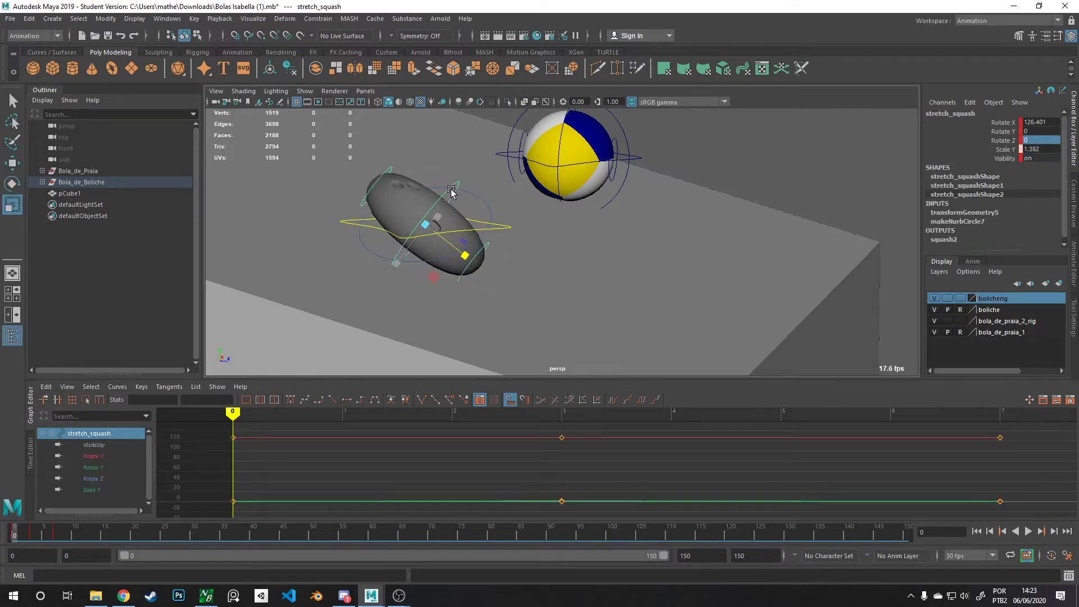
- Try rotating the bowling ball freely with its rotassaum control at frame 0
left_click(476, 198)
key("e")
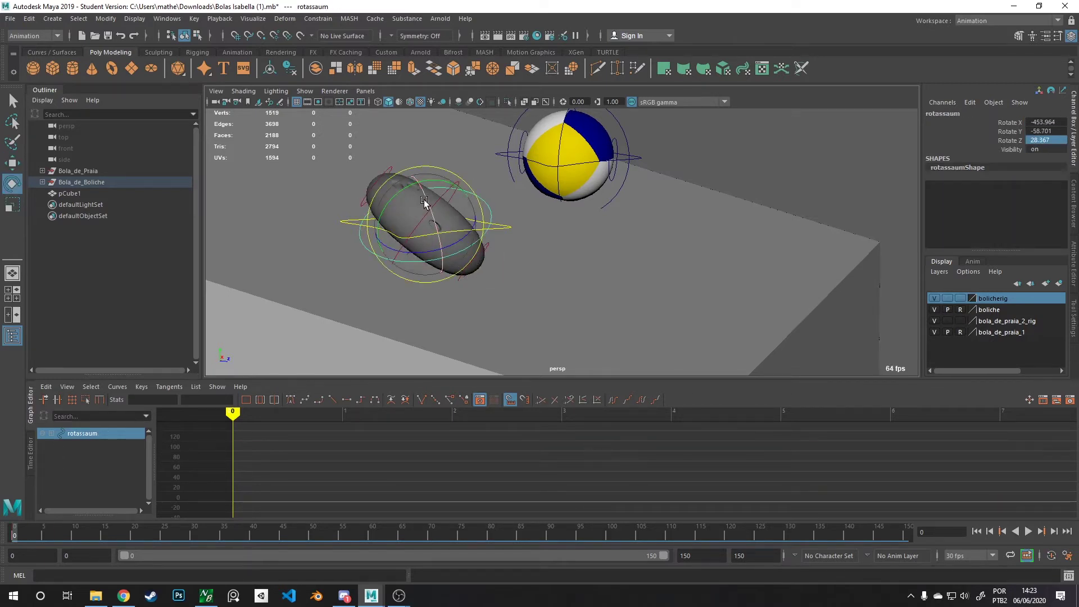
left_click_drag(424, 201, 350, 224)
- Try spinning the bowling ball about X with its diressaum control, and undo the rotation
left_click(348, 224)
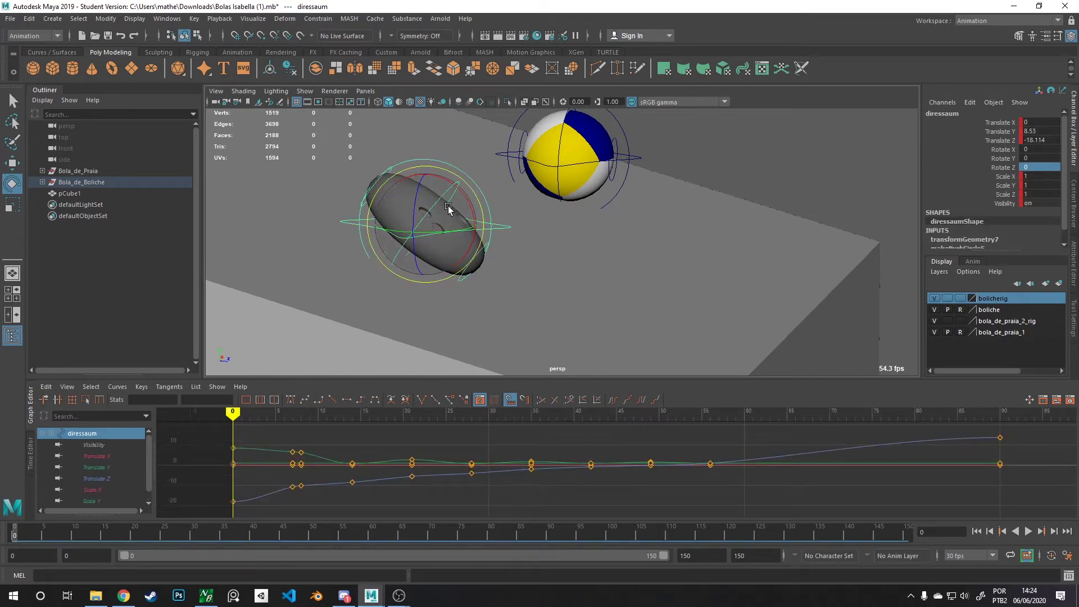
left_click_drag(448, 205, 339, 203)
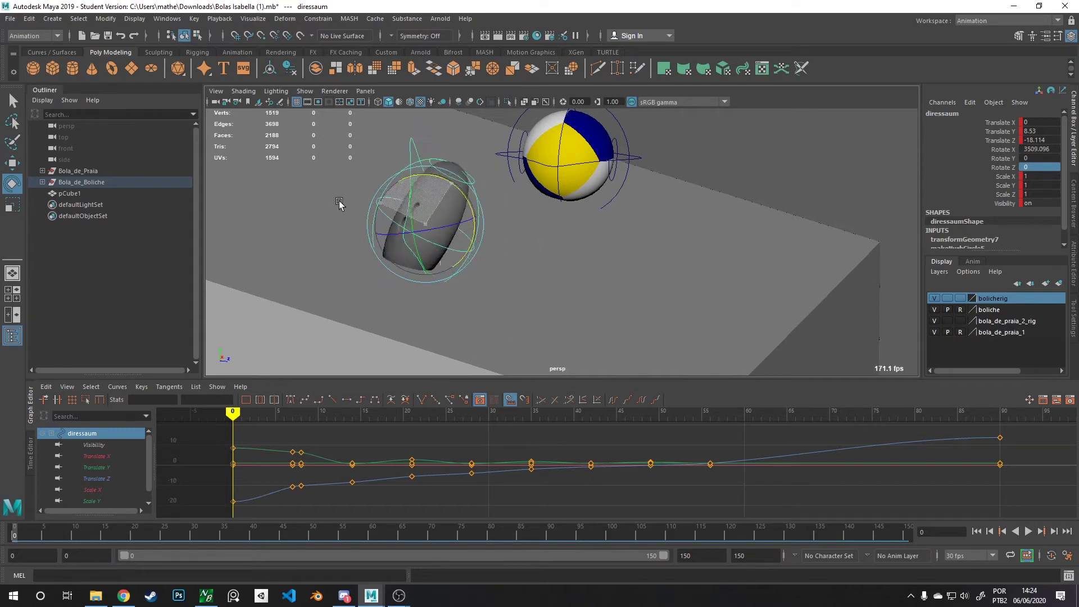
key("ctrl+z")
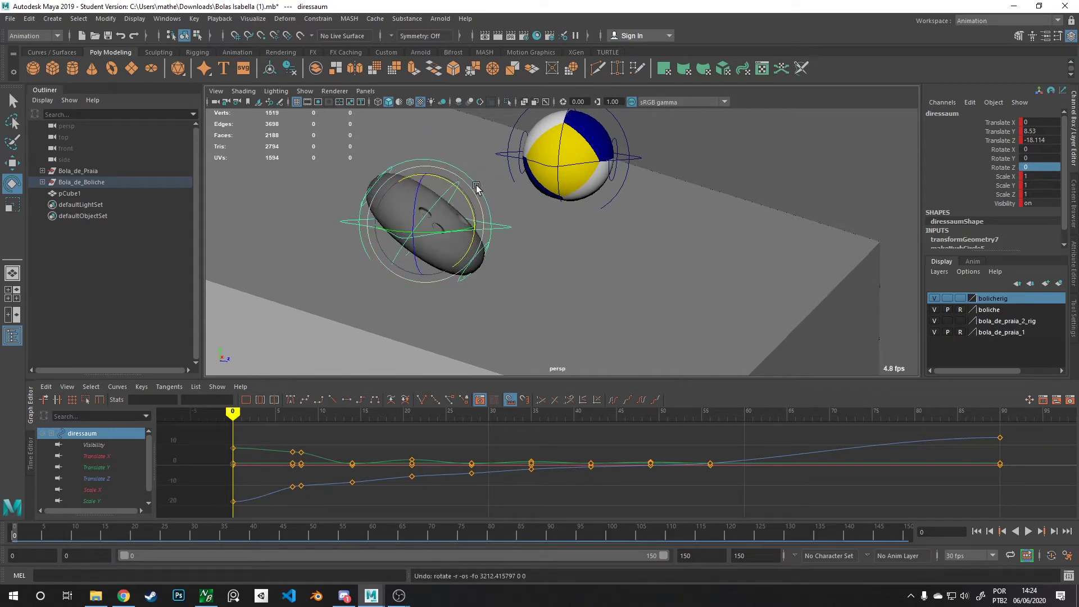
- Set the rotassaum control's Rotate X, Y and Z to 0
scroll(488, 247, "up", 2)
key("w")
left_click(429, 189)
left_click(448, 163)
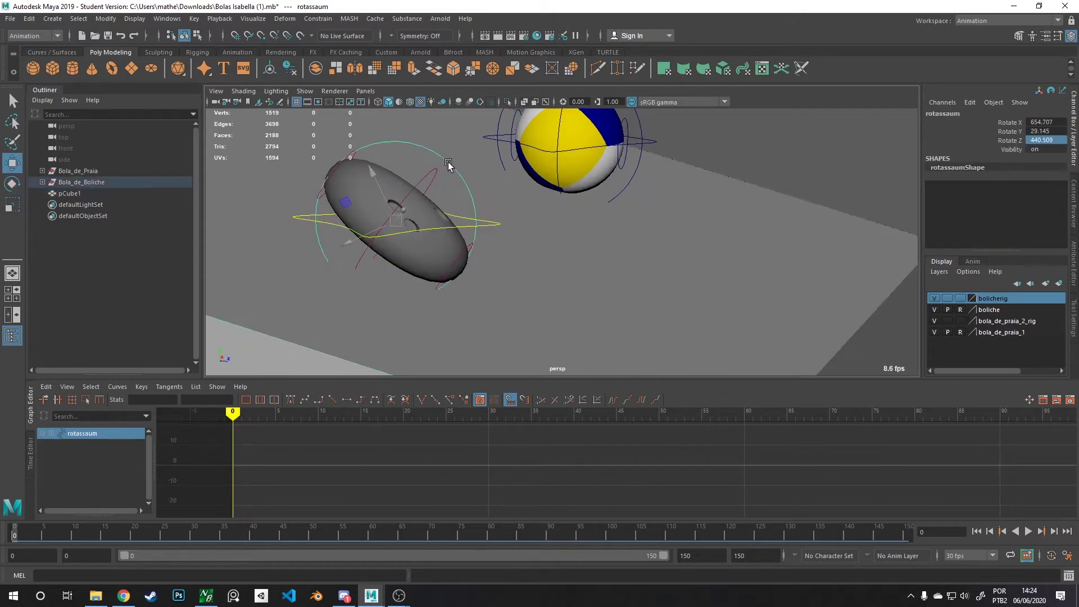
middle_click_drag(538, 242, 549, 240, "alt")
key("e")
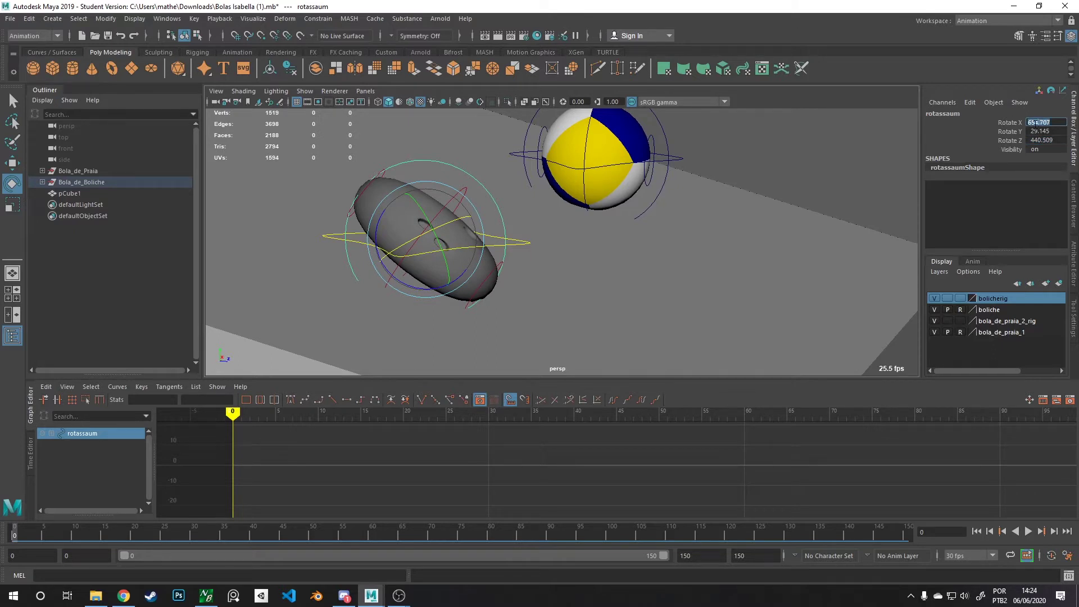
type("0")
key("Tab")
type("0")
key("Tab")
type("0")
key("Return")
- Spin the bowling ball about the X axis with its rotassaum control to Rotate X 2439.536
left_click_drag(726, 238, 585, 236, "alt")
left_click_drag(521, 204, 479, 259)
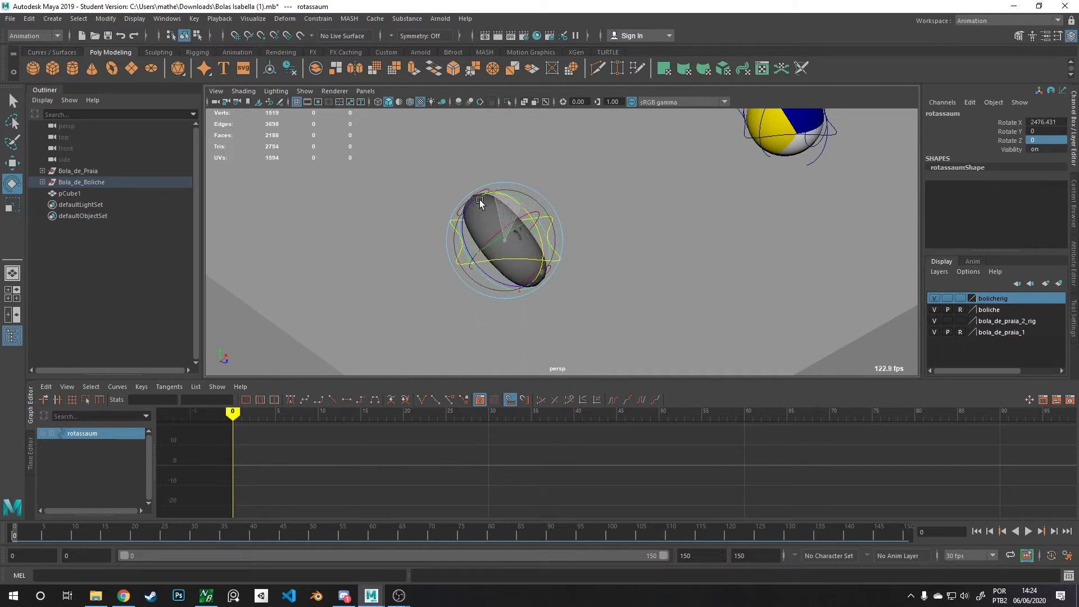
left_click_drag(469, 207, 399, 154)
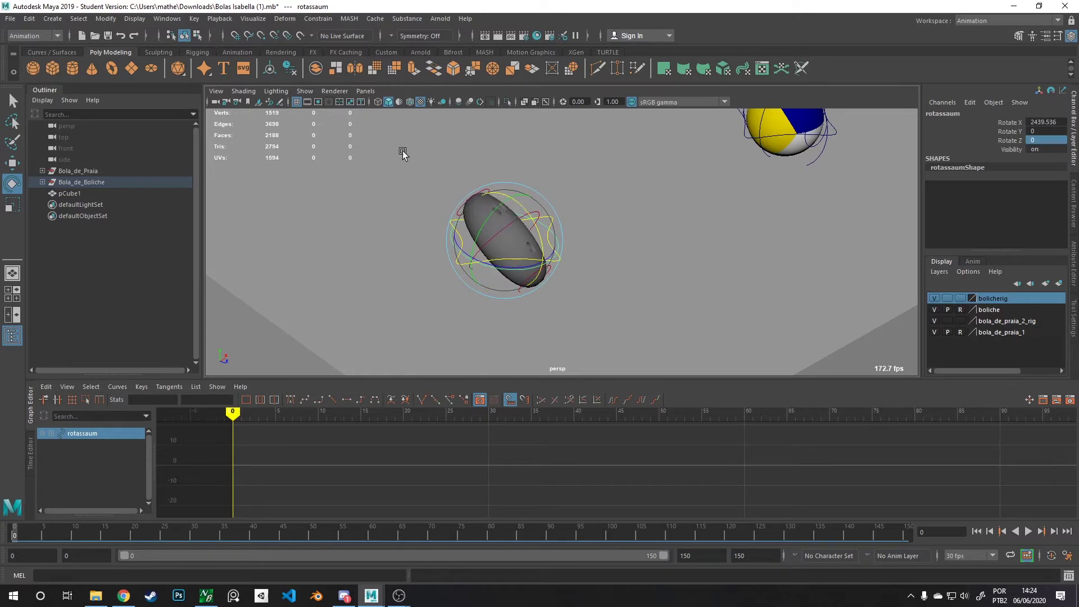
- Expand the Bola_de_Boliche hierarchy down to the controls under diressaum and the constraints under the bola_de_boliche mesh
scroll(415, 304, "up", 5)
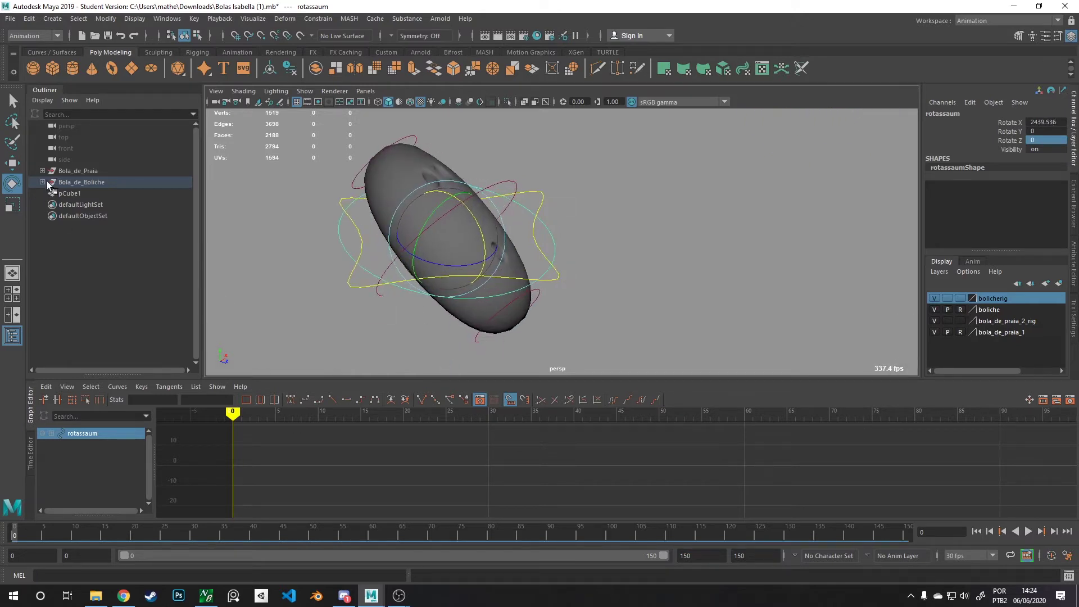
left_click(42, 182)
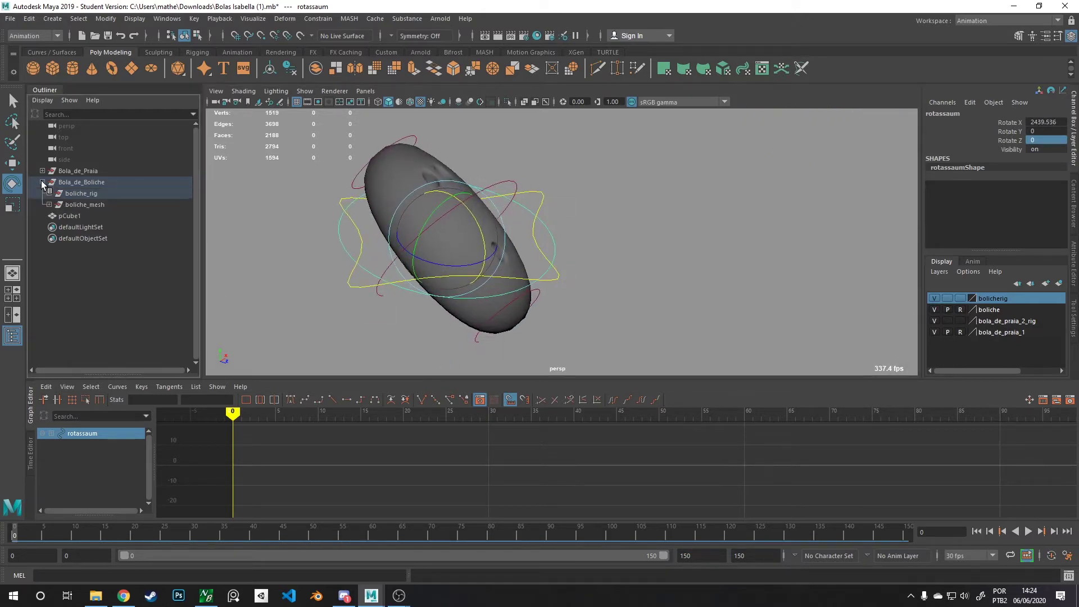
left_click(49, 194)
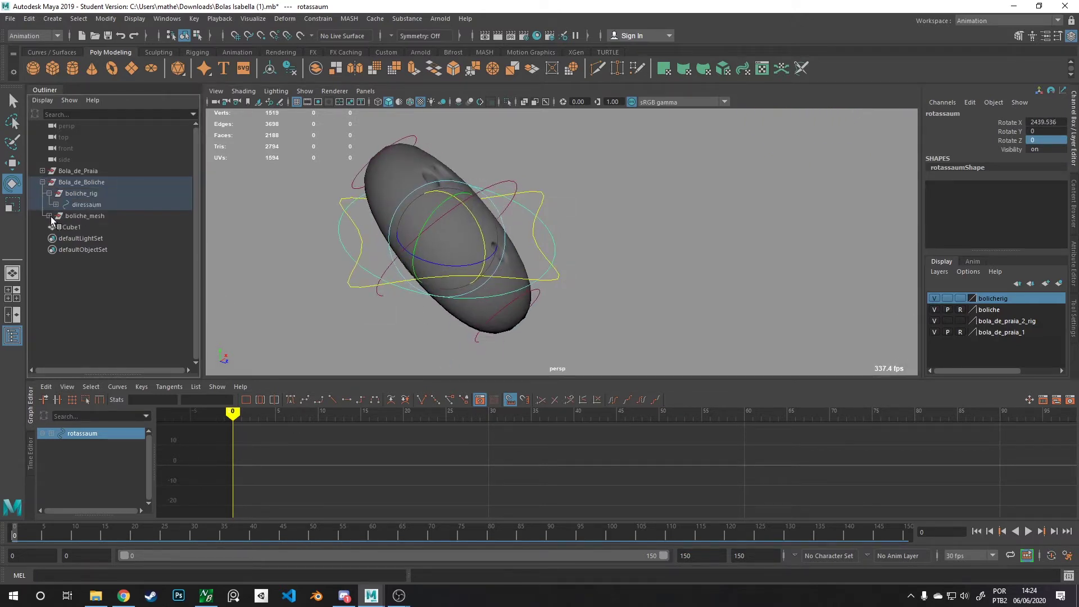
left_click(49, 216)
left_click(54, 227)
left_click(56, 205)
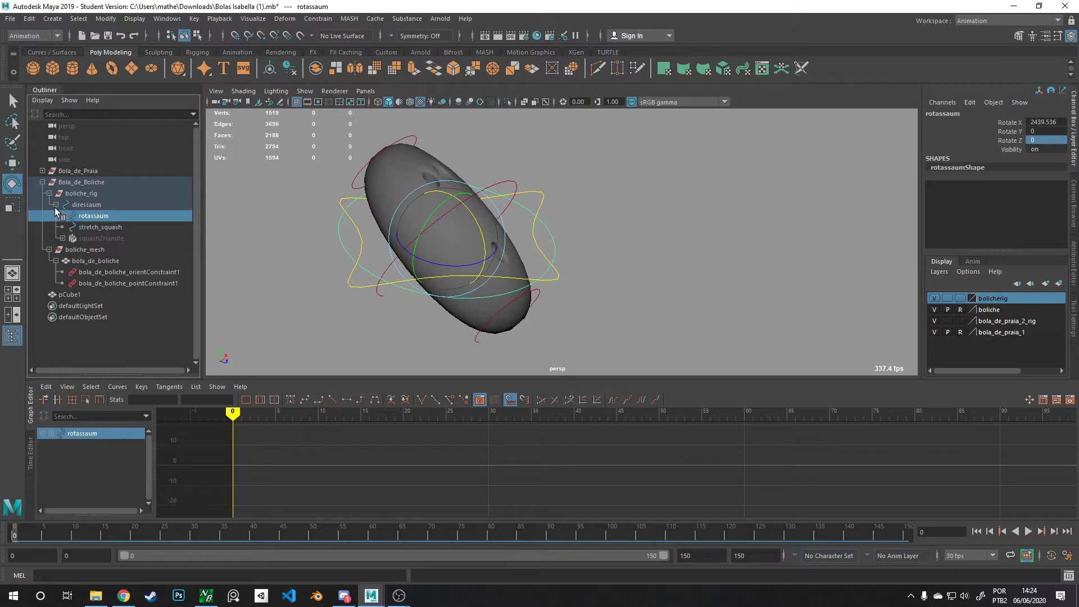
- Select the diressaum control in the hierarchy and examine its curve around the stretched bowling ball from several angles
left_click(87, 205)
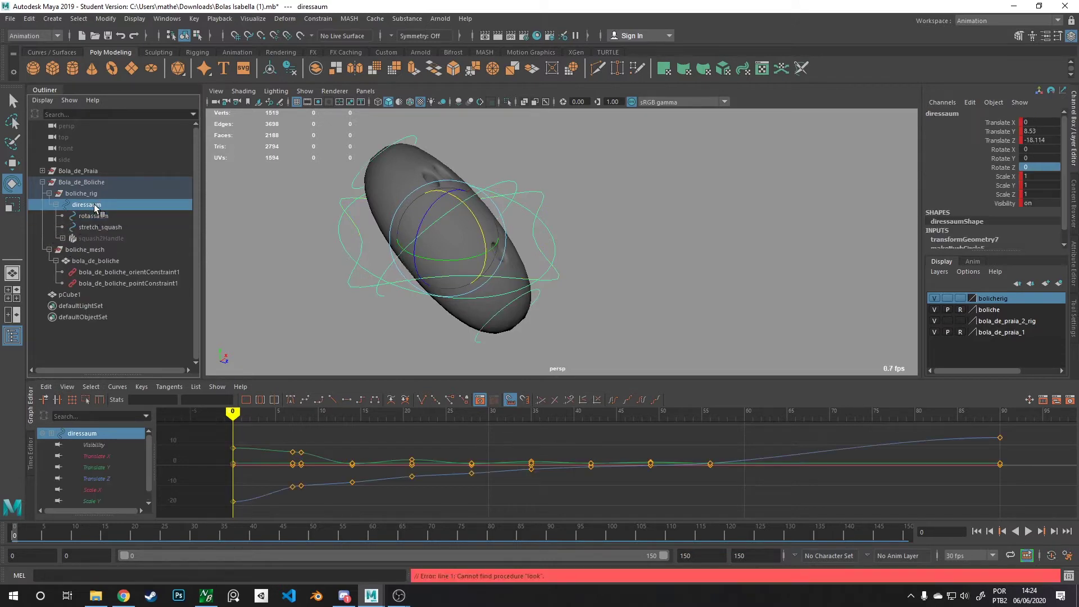
middle_click_drag(531, 239, 470, 269, "alt")
key("w")
middle_click_drag(332, 317, 414, 211, "alt")
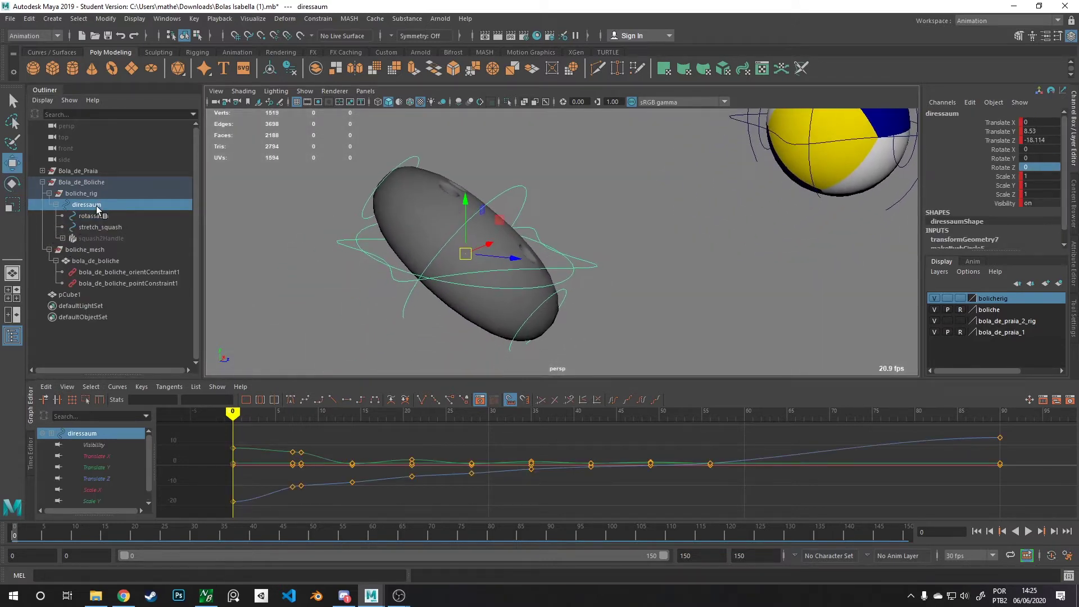
scroll(580, 264, "down", 2)
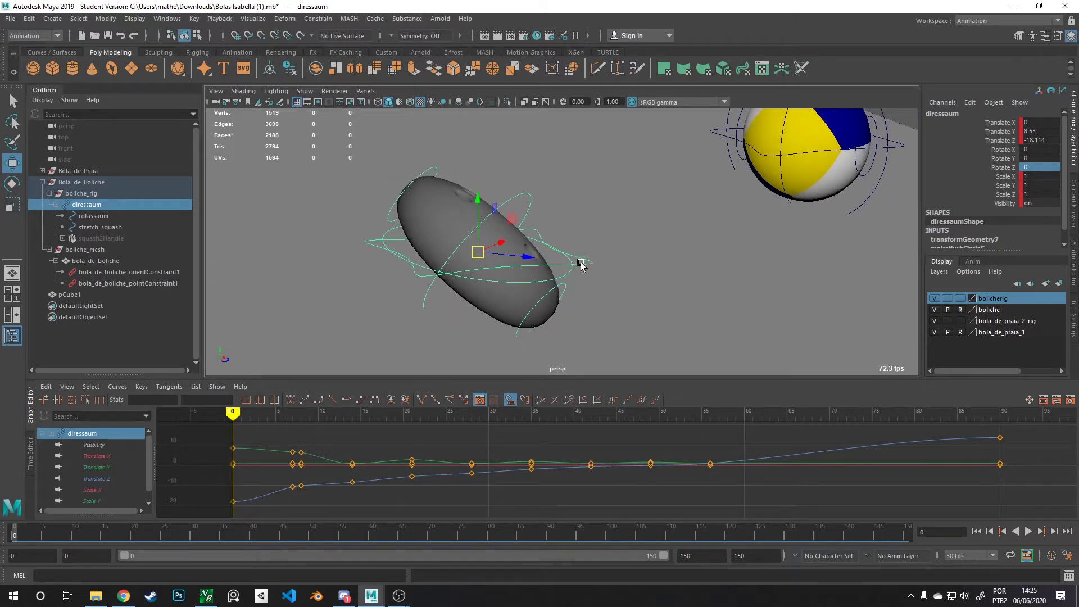
left_click_drag(583, 267, 581, 272, "alt")
scroll(581, 270, "down", 1)
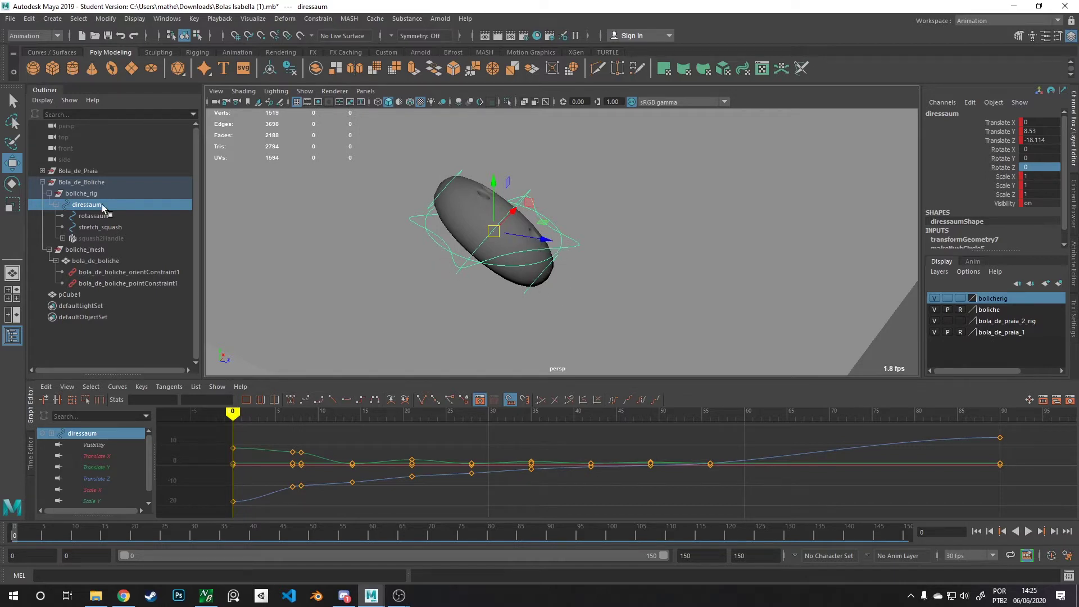
- Rotate the bowling ball's stretch direction with the stretch_squash control, and spin the ball with rotassaum to Rotate X 3284.546
left_click(109, 228)
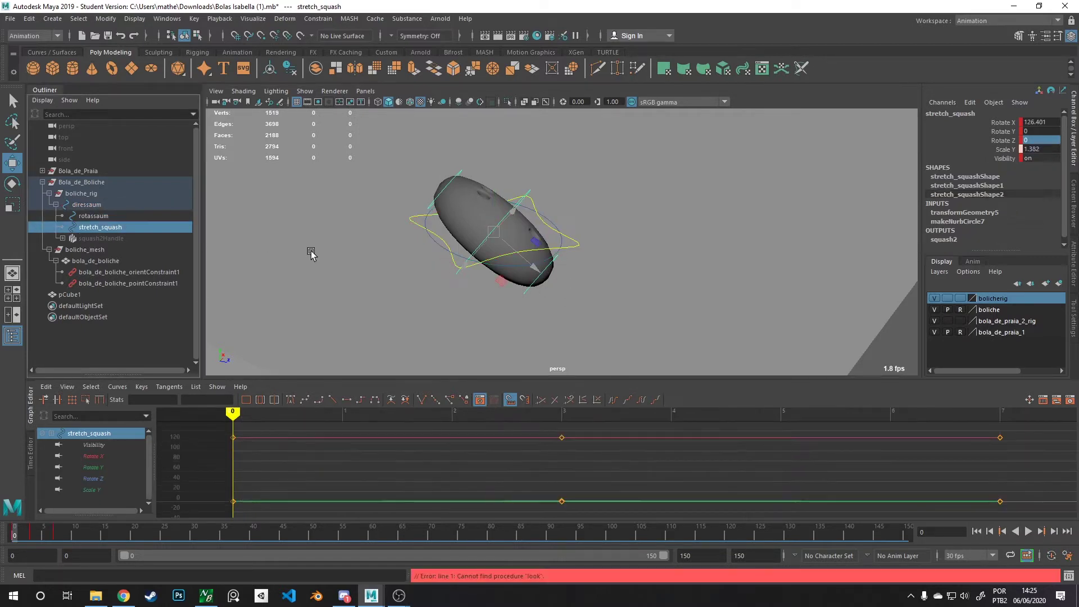
key("e")
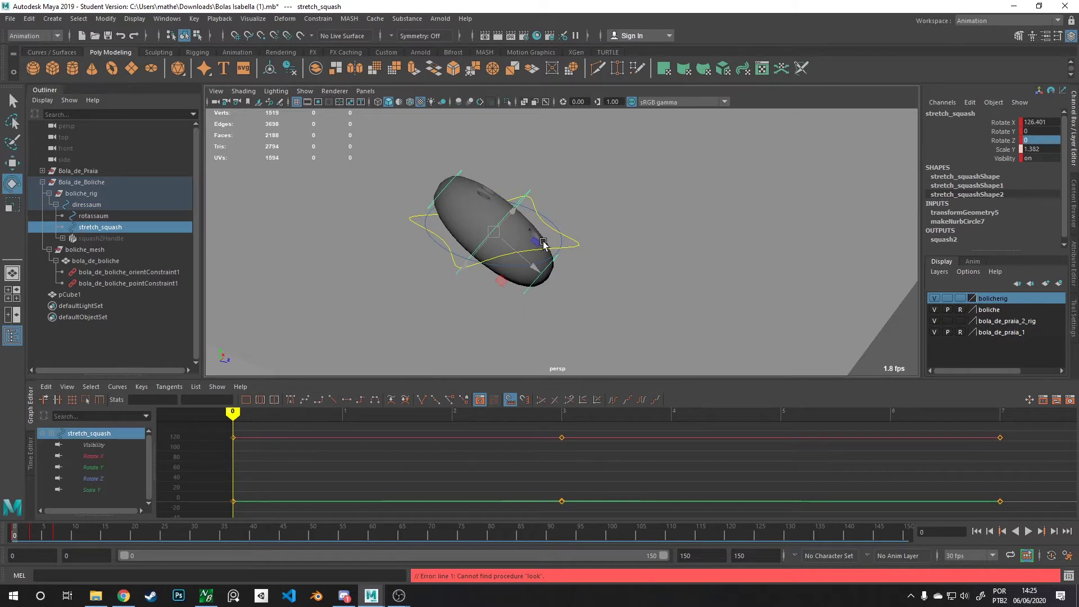
left_click_drag(464, 260, 484, 251)
left_click(93, 216)
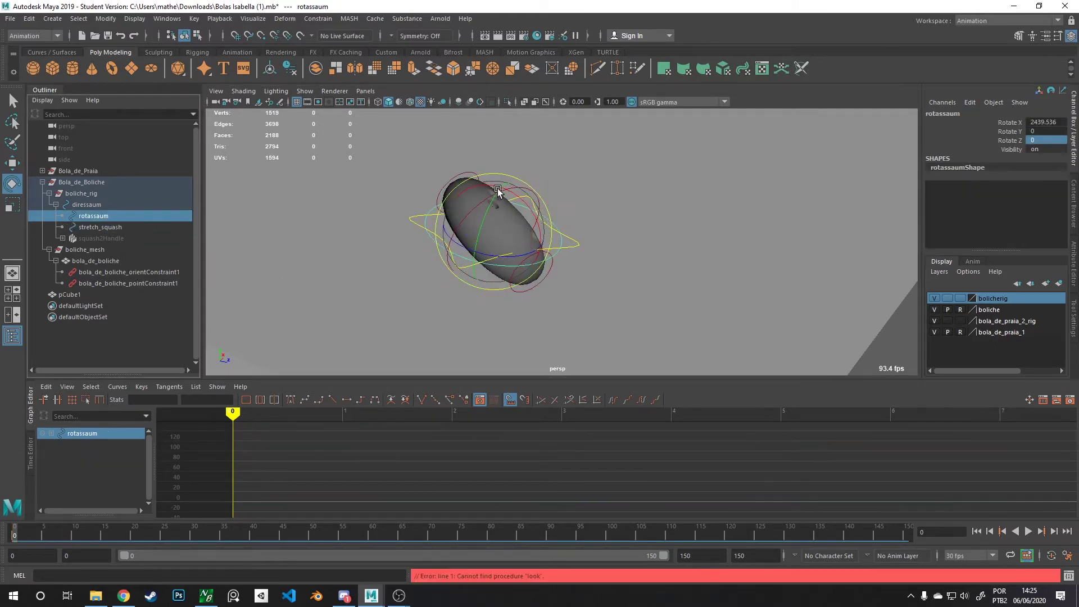
left_click_drag(498, 188, 399, 286)
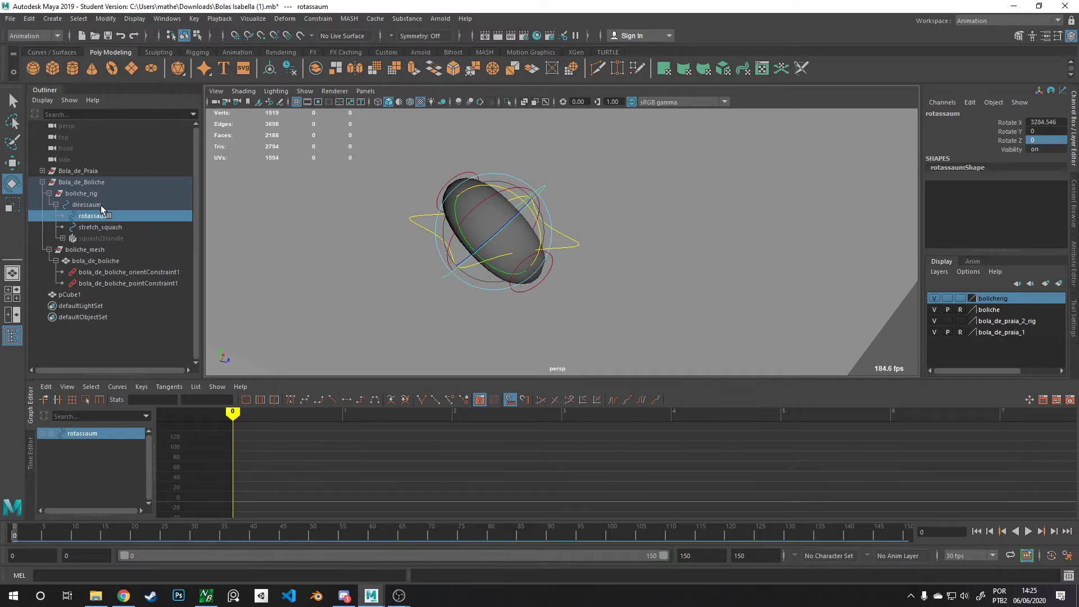
- Rotate the whole bowling ball rig with the diressaum control to Rotate X -1117.77, Y -4.975 and Z -41.296
left_click(85, 205)
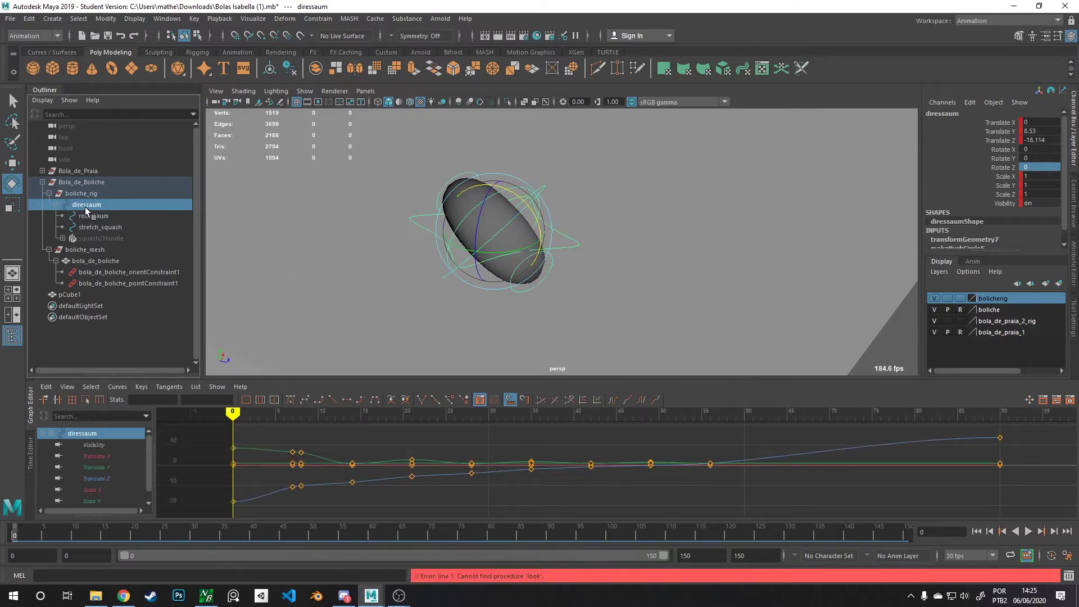
left_click(92, 217)
left_click(87, 204)
left_click_drag(511, 221, 548, 257)
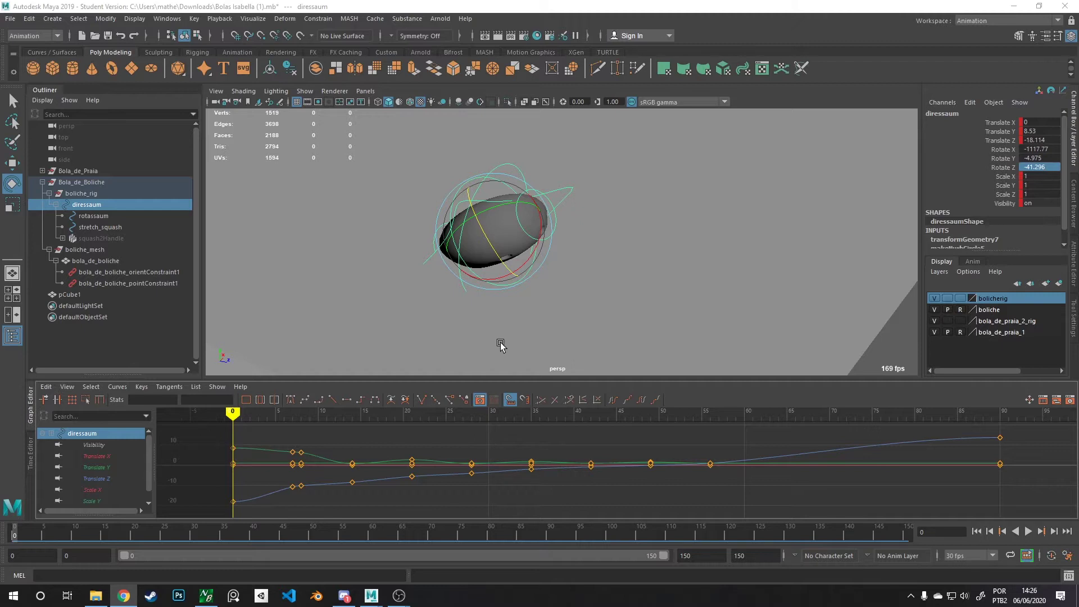
- Scrub the bowling ball animation from frame 0 through frame 5 to frame 51
left_click_drag(501, 441, 275, 423)
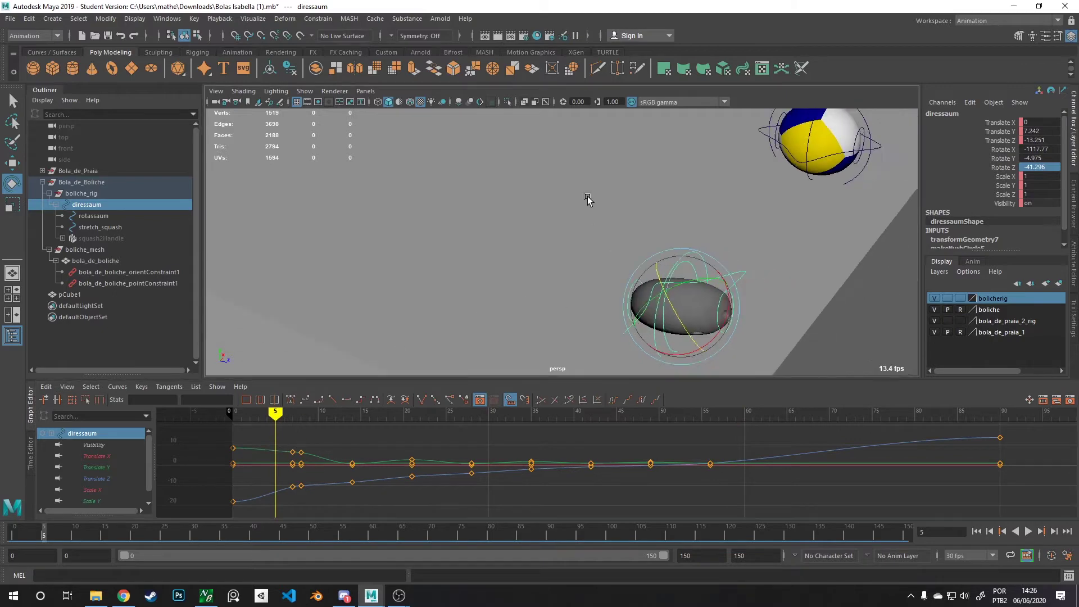
left_click_drag(587, 200, 584, 236, "alt")
left_click_drag(275, 416, 667, 458)
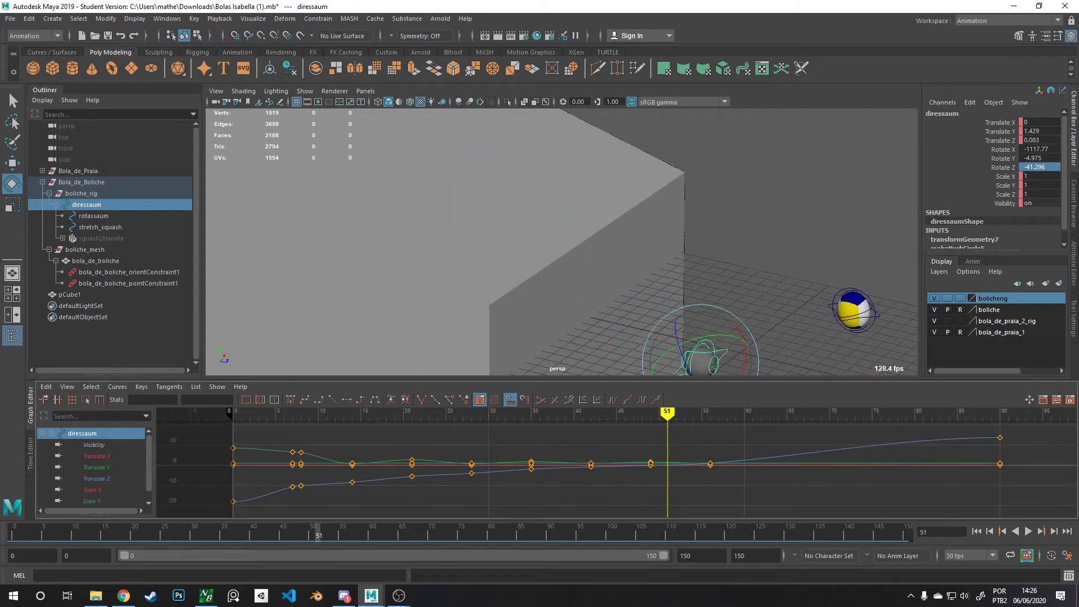
- Switch to Chrome and play the opening of "Why Pixar's Animation is so Magical (NO SPOILERS)", pausing at 0:09
left_click(123, 595)
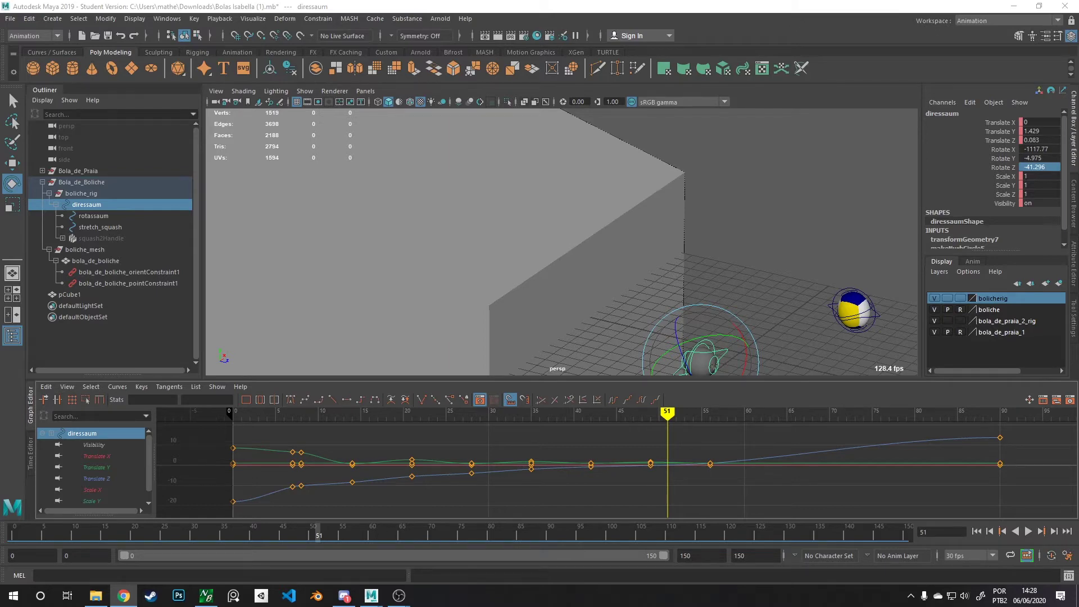
left_click(123, 595)
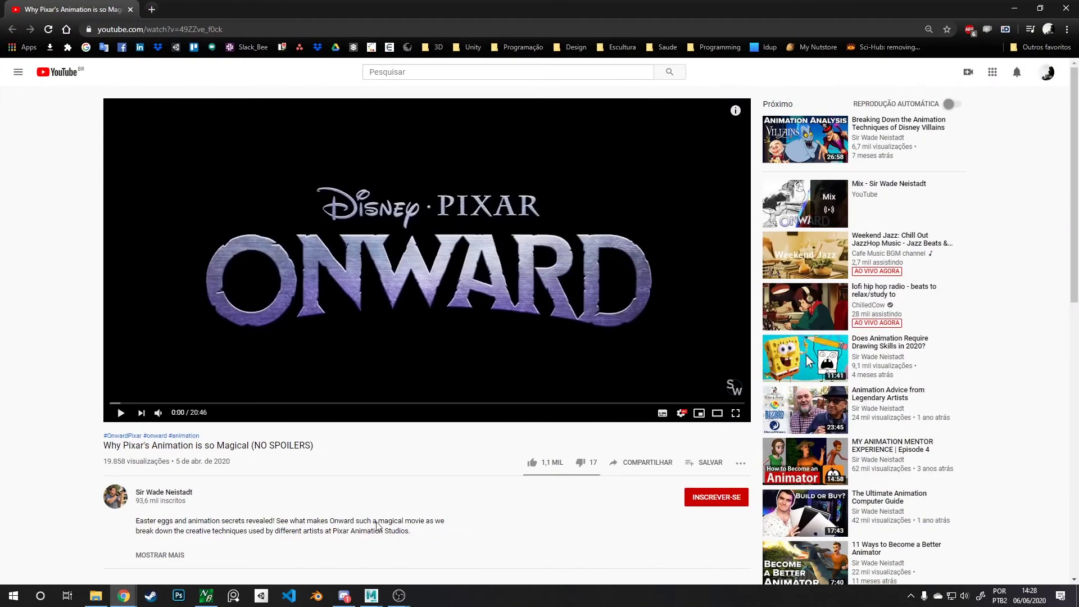
left_click(387, 288)
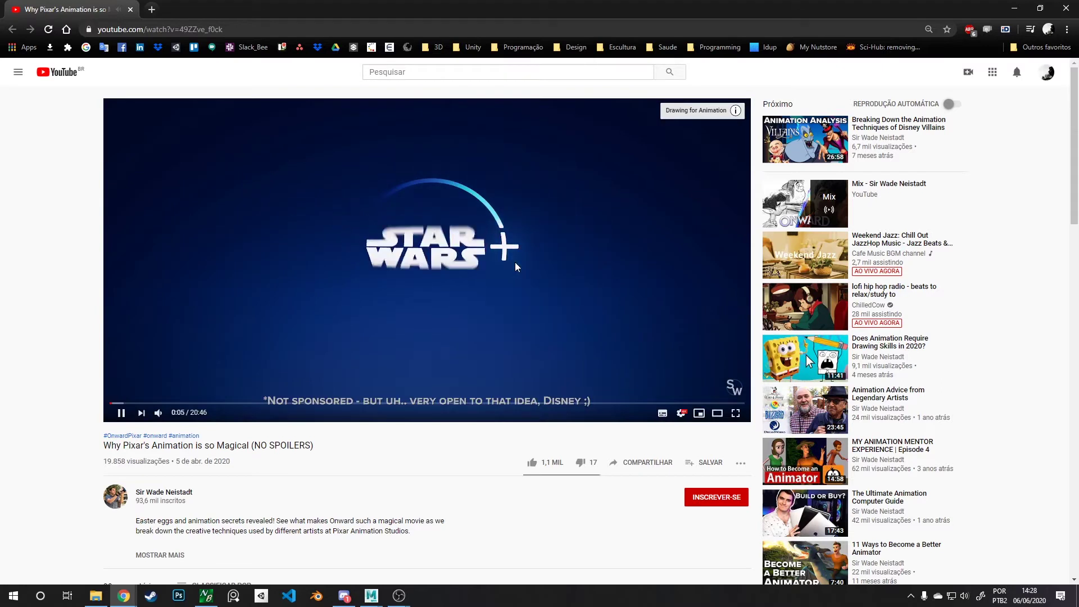
left_click(514, 262)
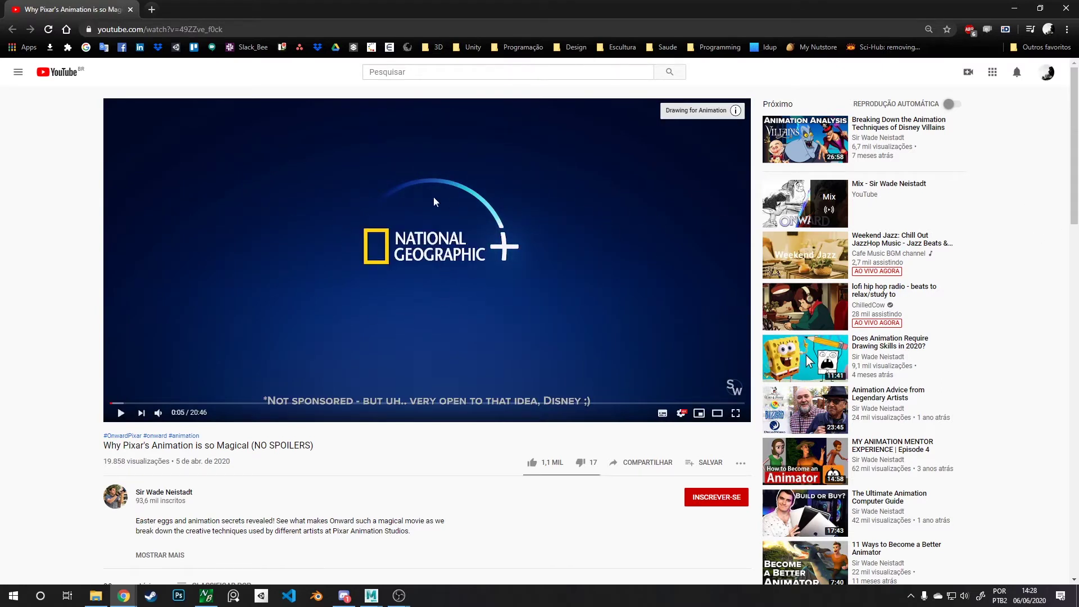
left_click(588, 293)
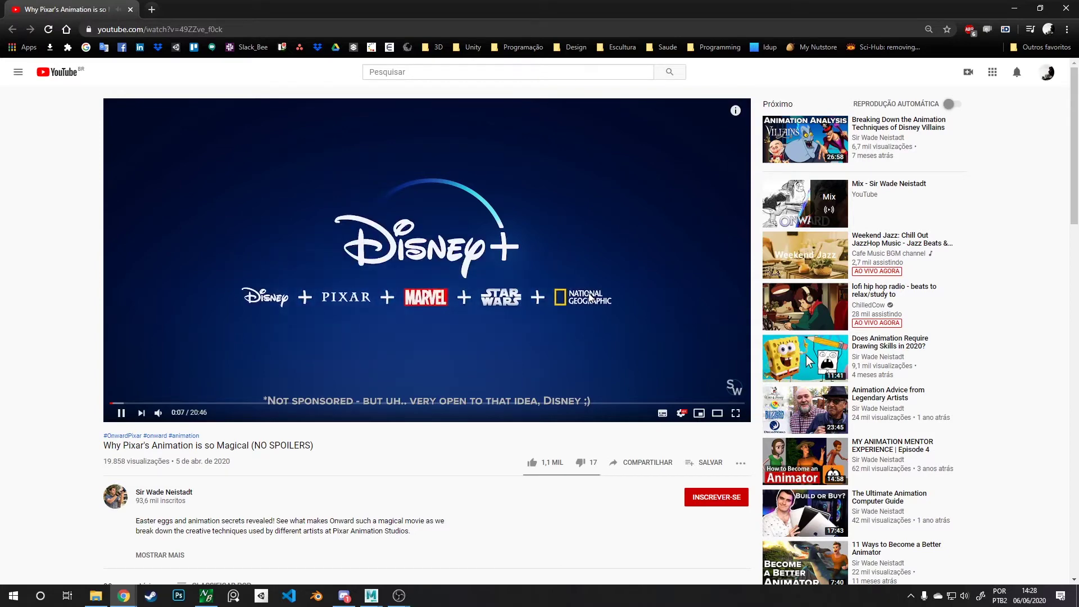
left_click(589, 292)
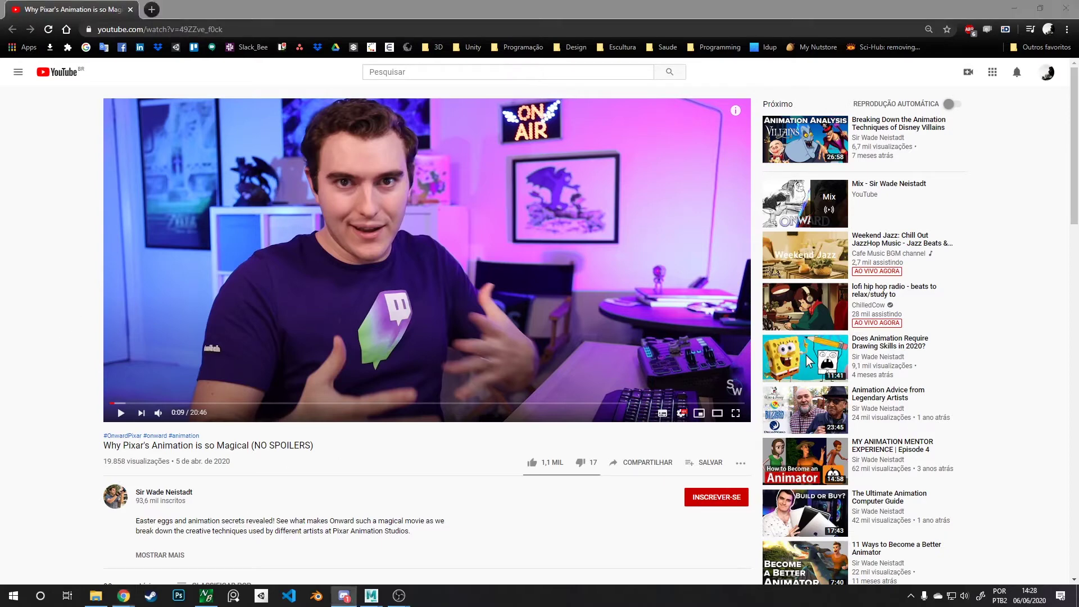
- Skip ahead in the Pixar animation video to 1:17 and on to 2:13, keeping it paused on the film examples
left_click(362, 243)
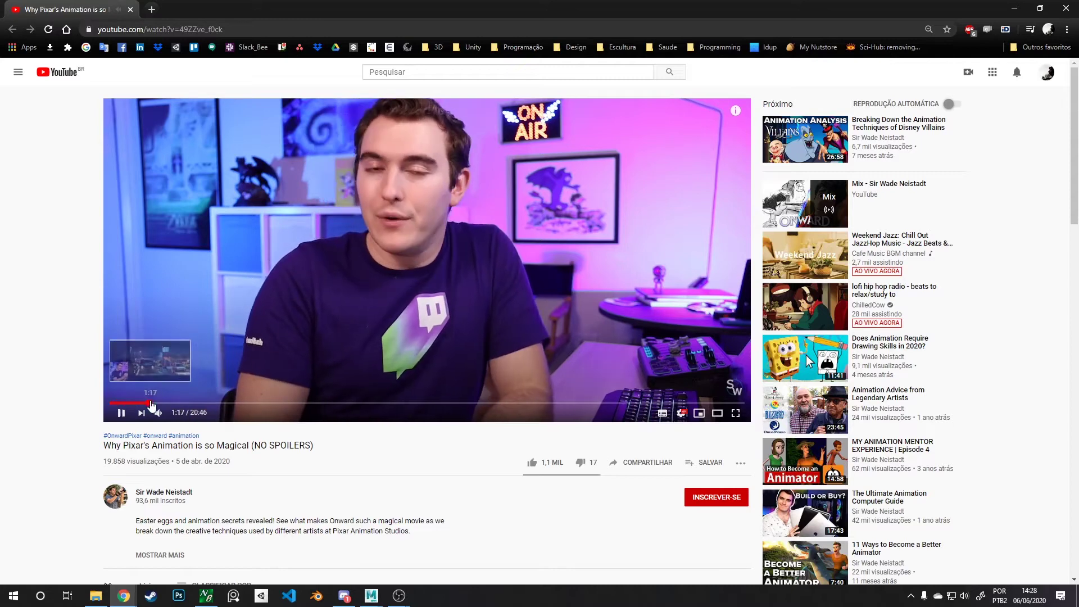
left_click(149, 402)
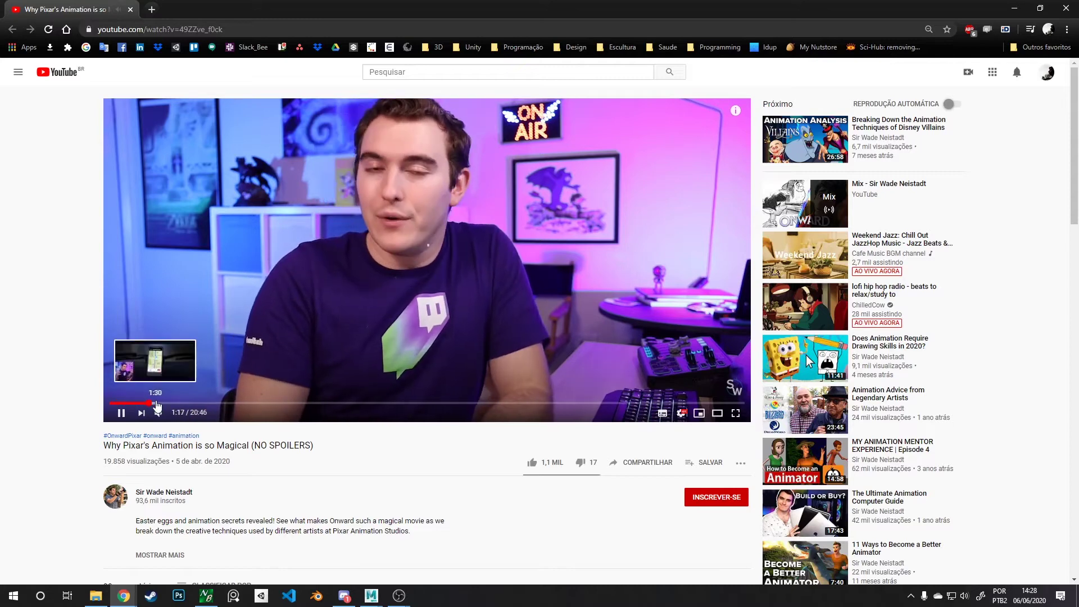
left_click(121, 413)
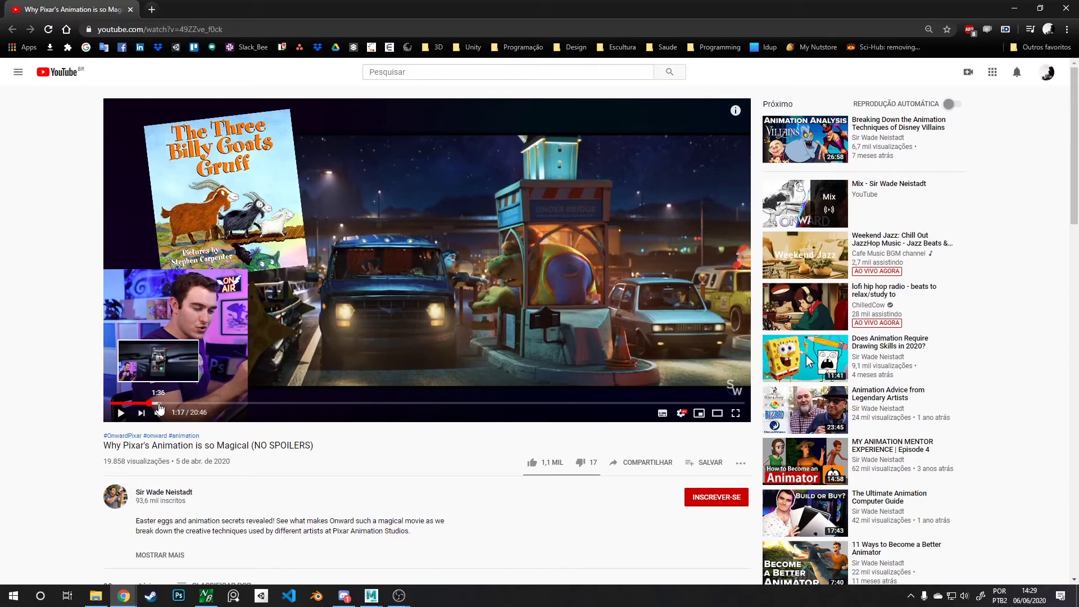
left_click(163, 403)
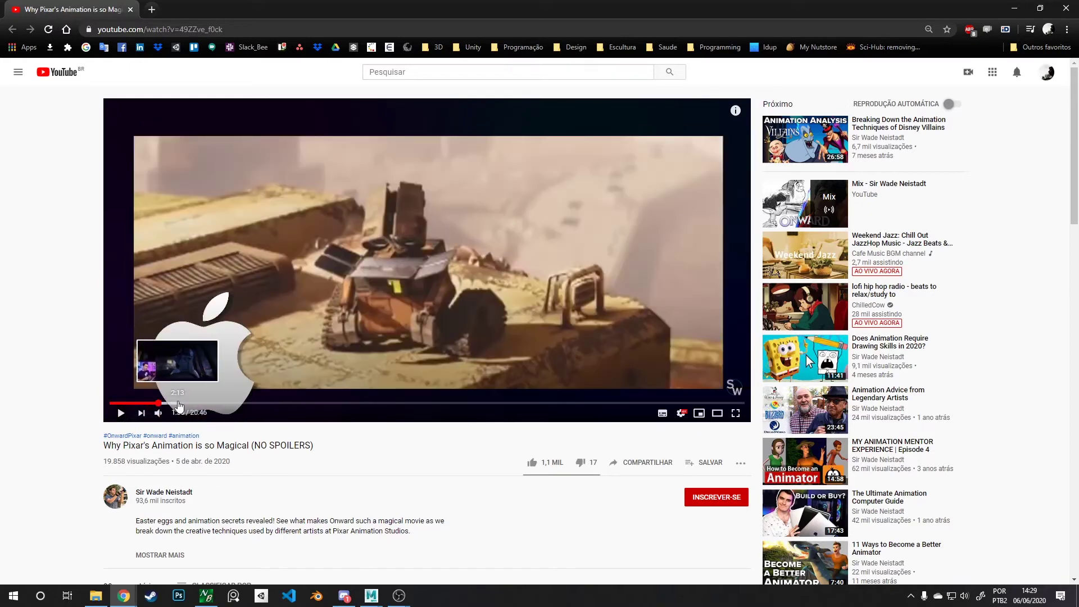
left_click(177, 403)
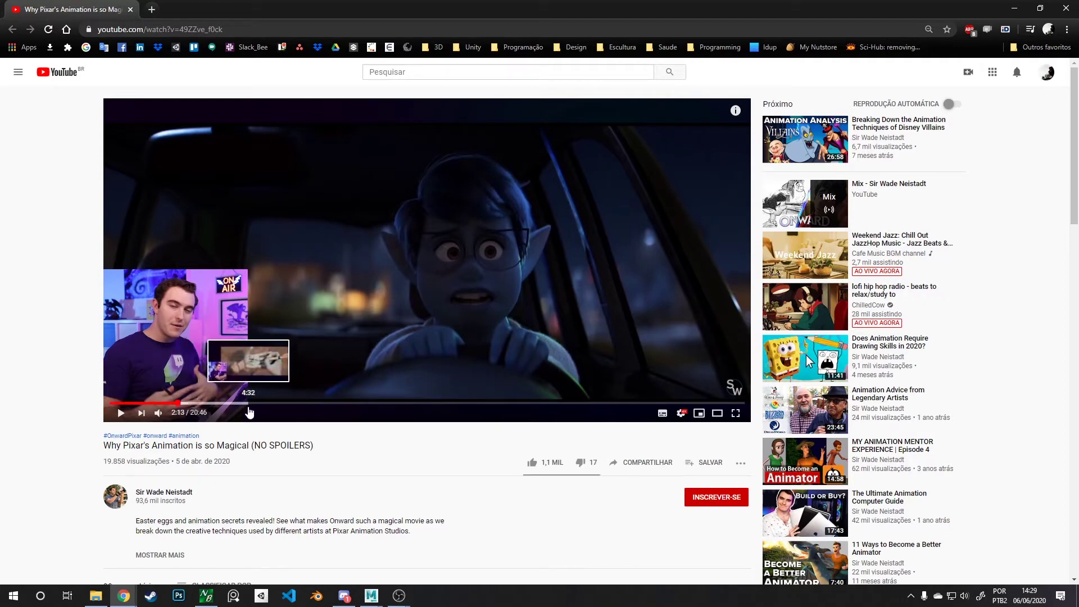
- Skip the Pixar animation video to 3:07, play it full screen through the student driver scene and pause at 3:30
left_click(207, 404)
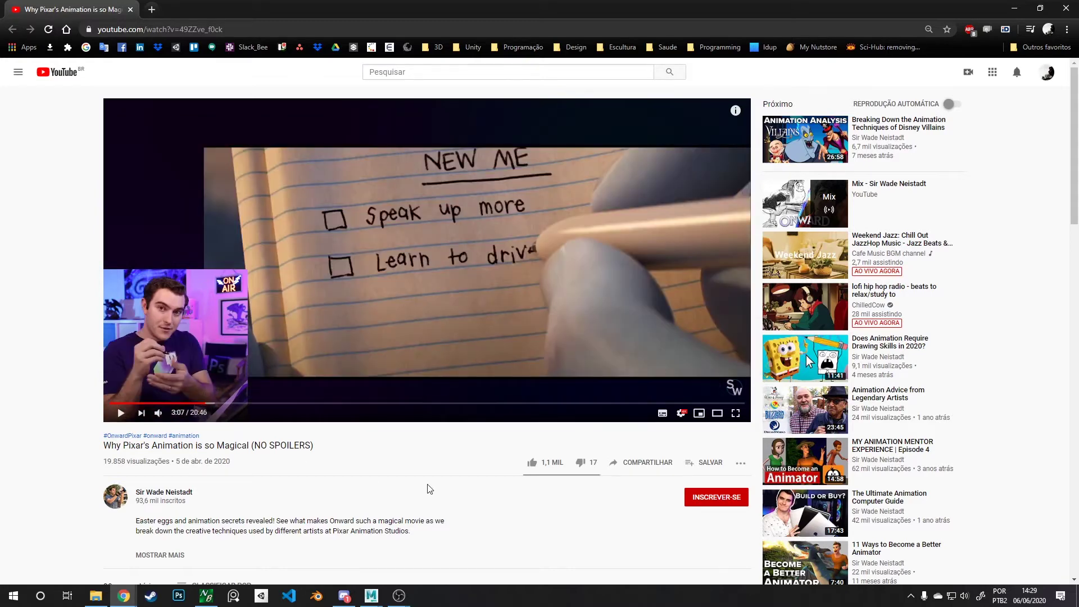
left_click(736, 413)
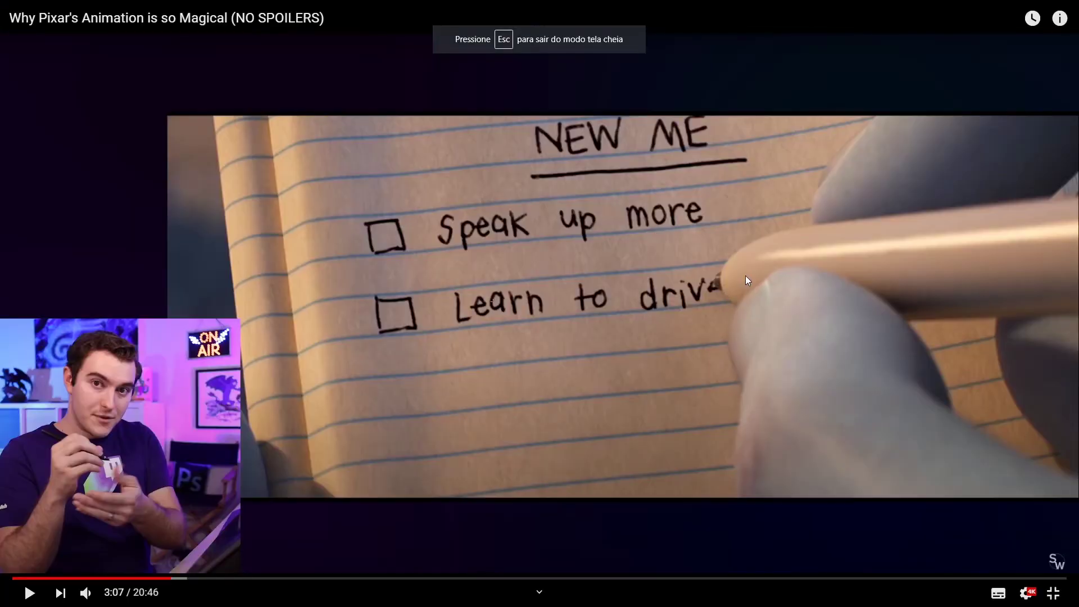
left_click(751, 305)
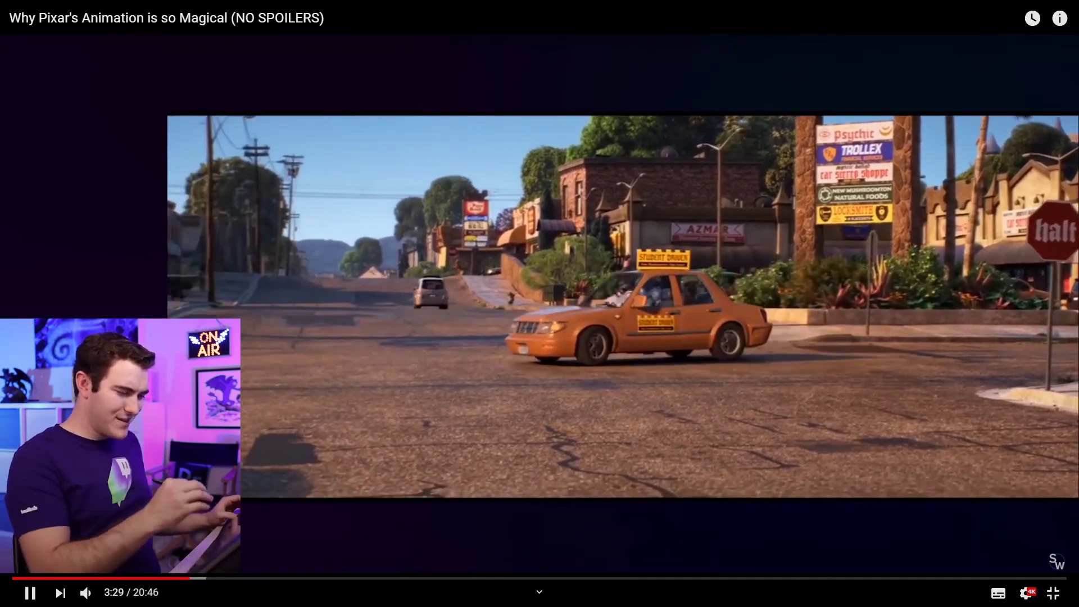
key("space")
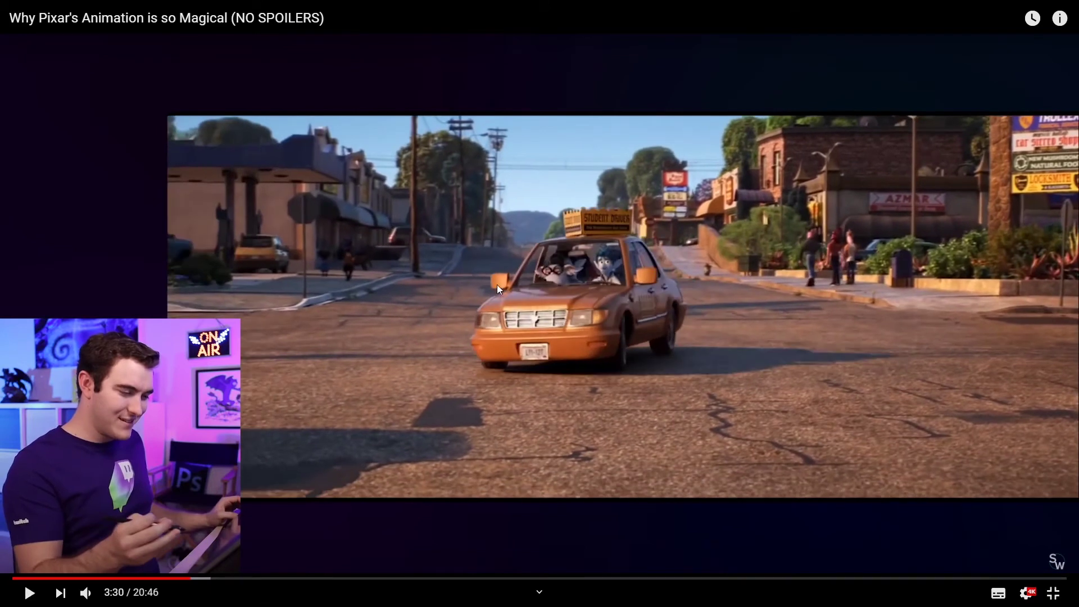
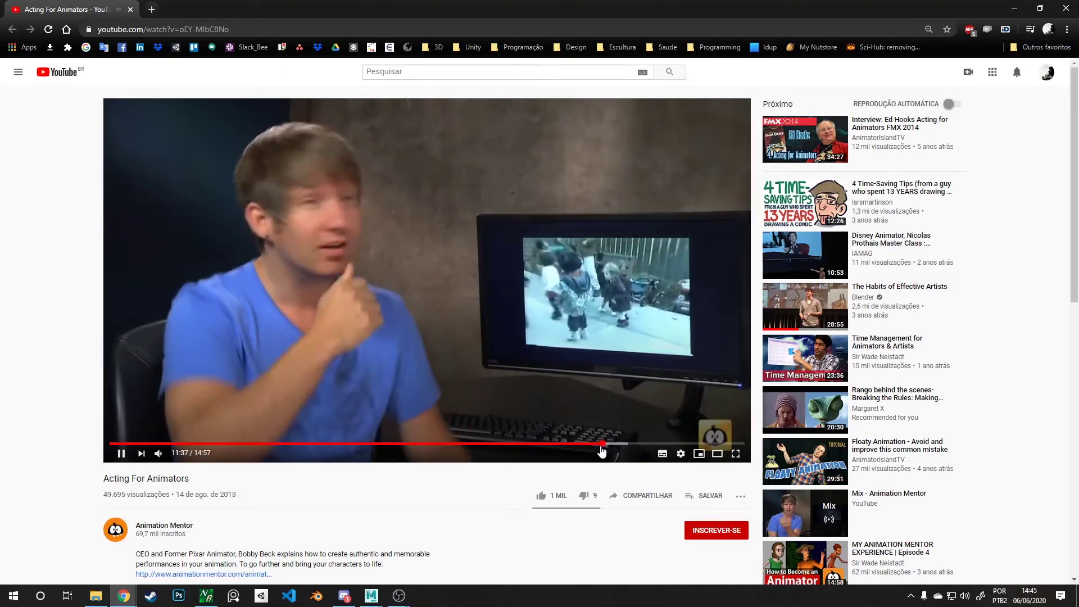
- Play the "Acting For Animators" video's reference footage, skipping ahead past 11:39 to 12:27 and pausing at 12:29
key("space")
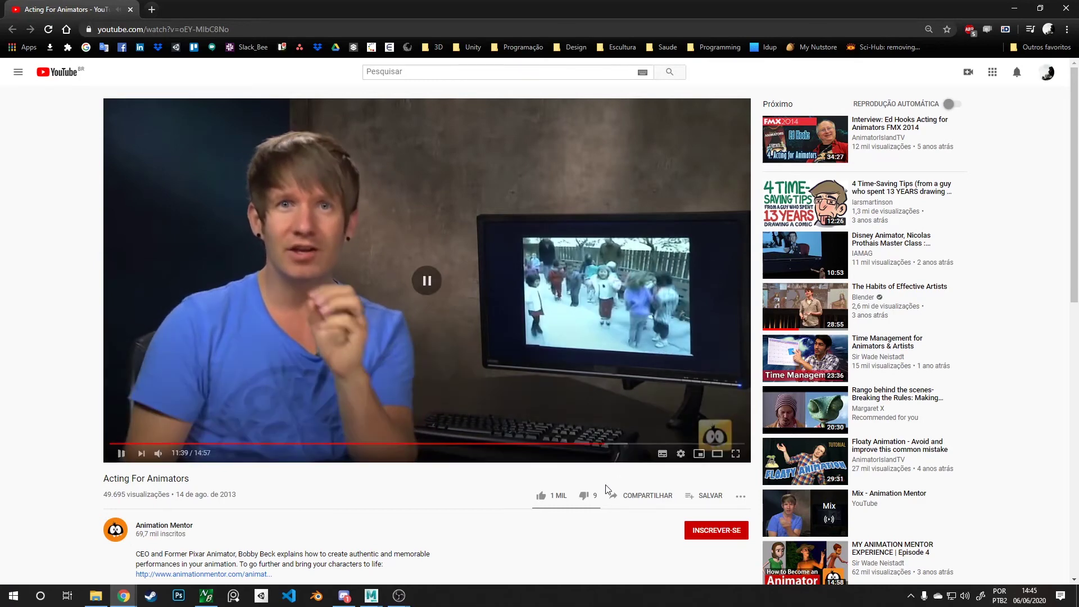
left_click(621, 443)
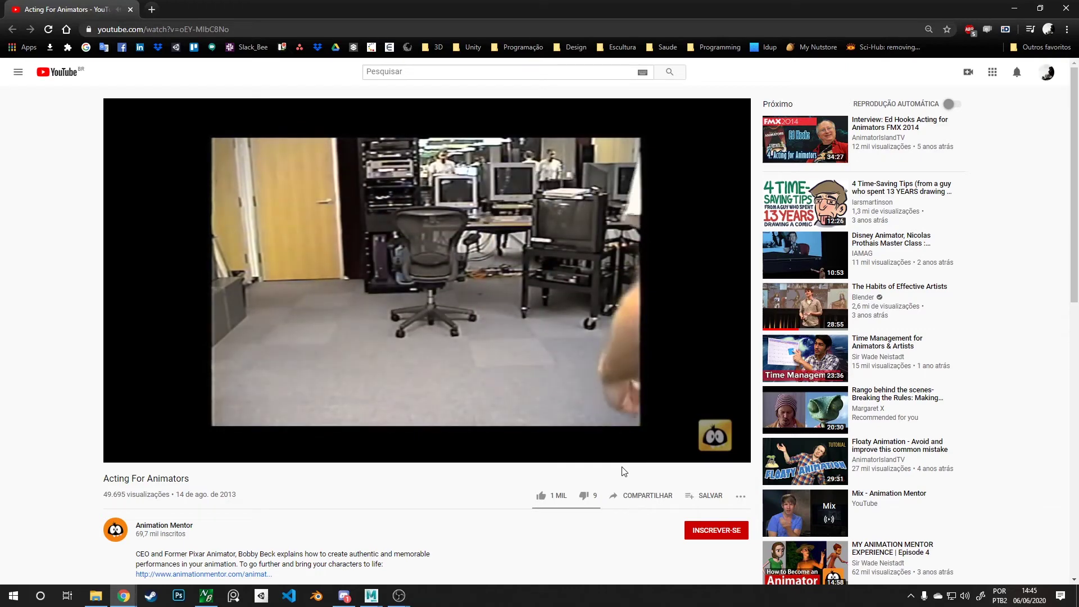
mouse_move(626, 467)
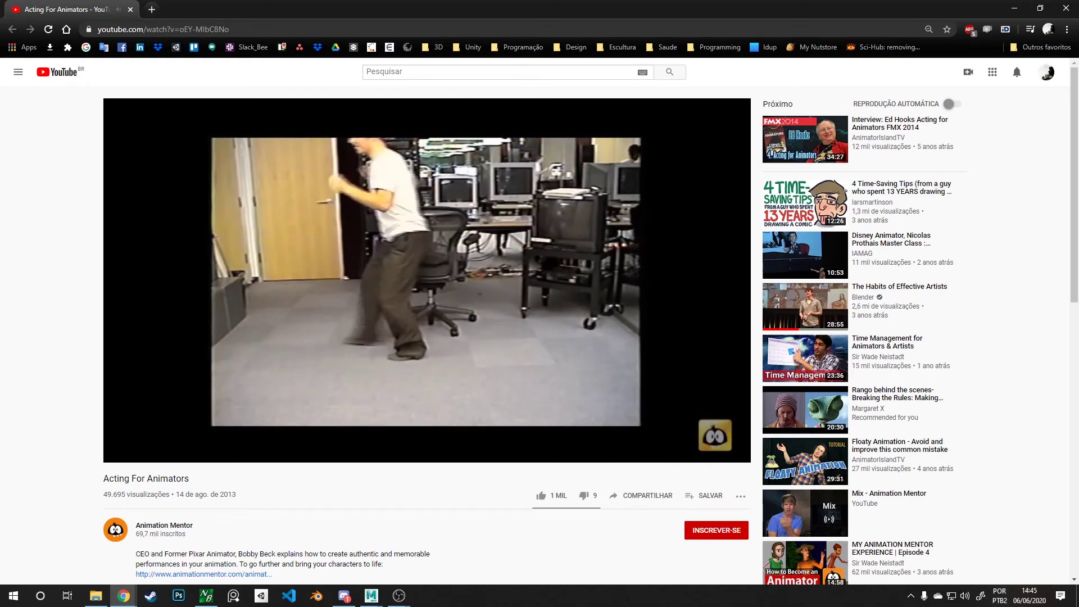
key("space")
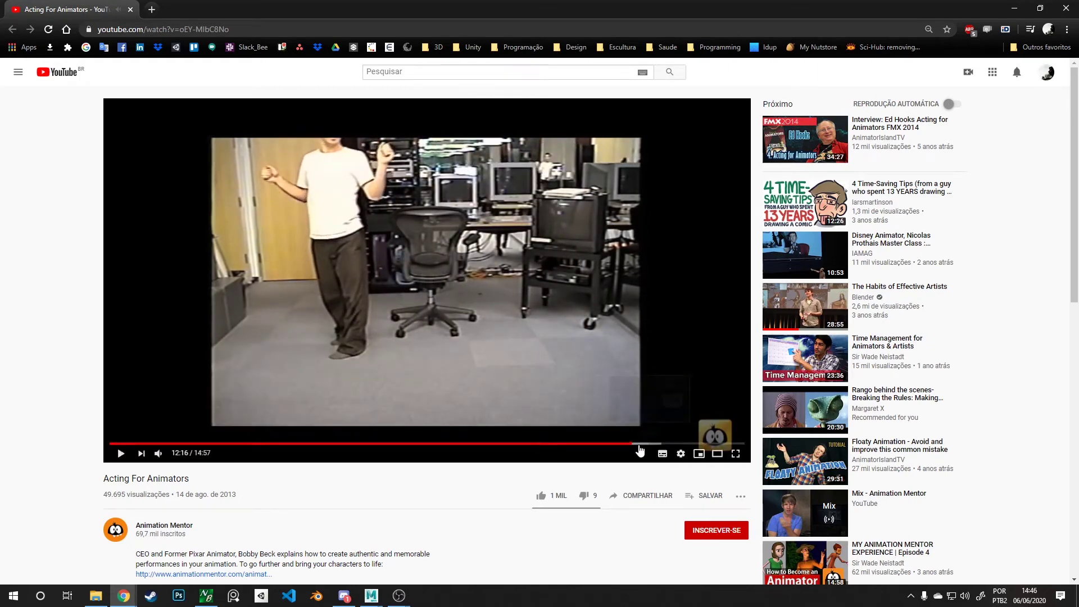
left_click(639, 444)
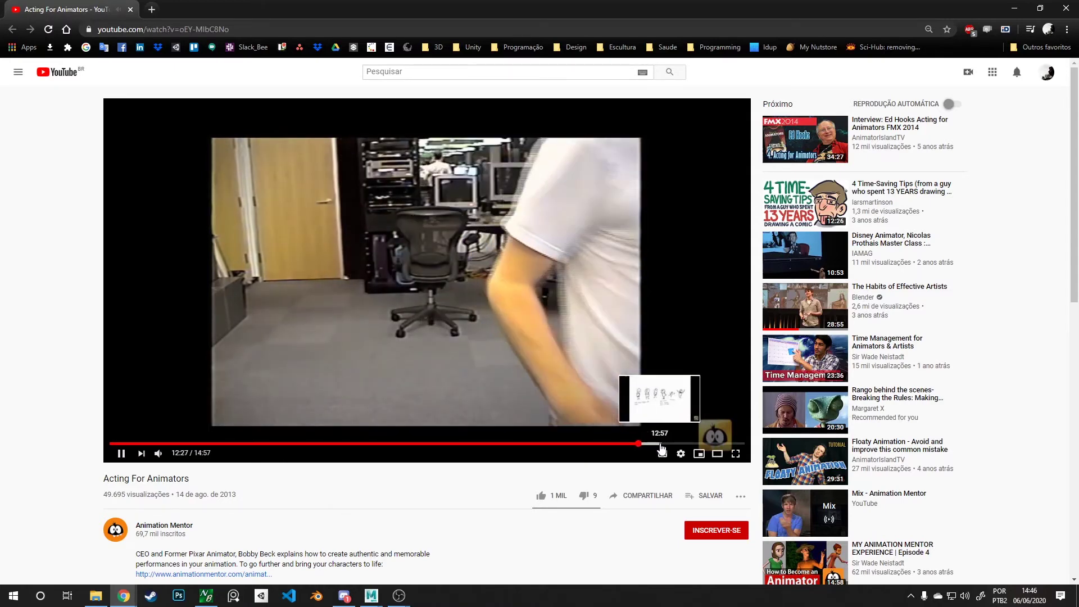
key("space")
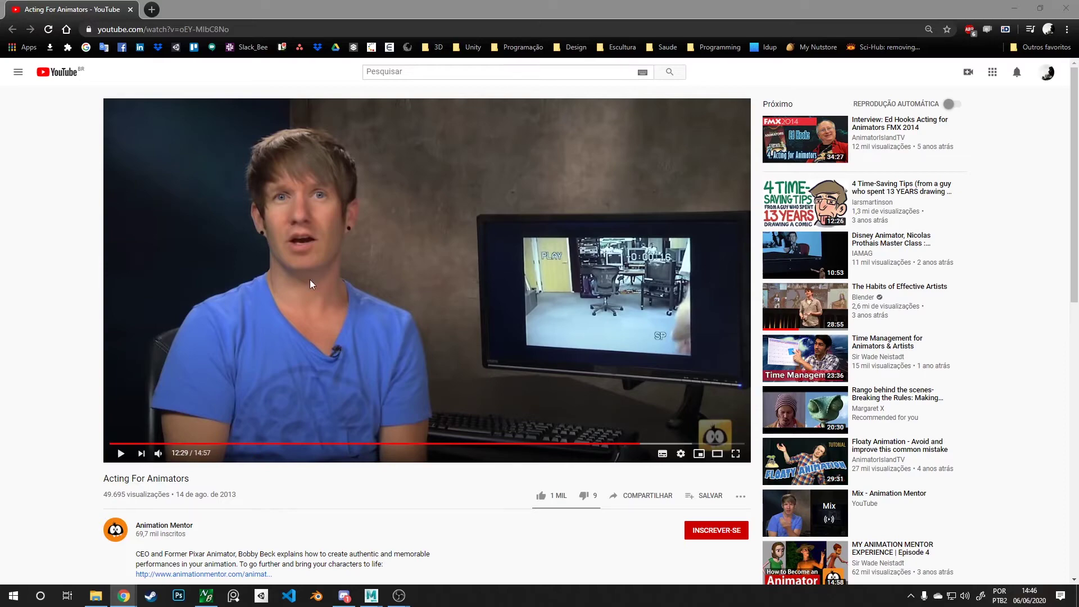
- Look through the comments and suggested videos of "Acting For Animators", and close its browser window
scroll(885, 273, "down", 5)
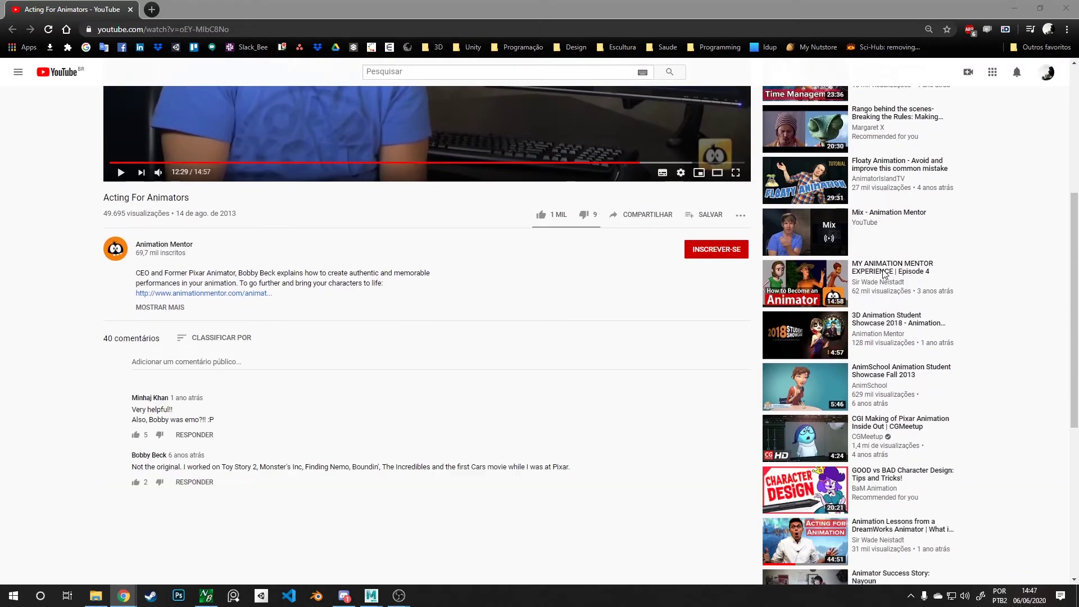
scroll(949, 393, "down", 5)
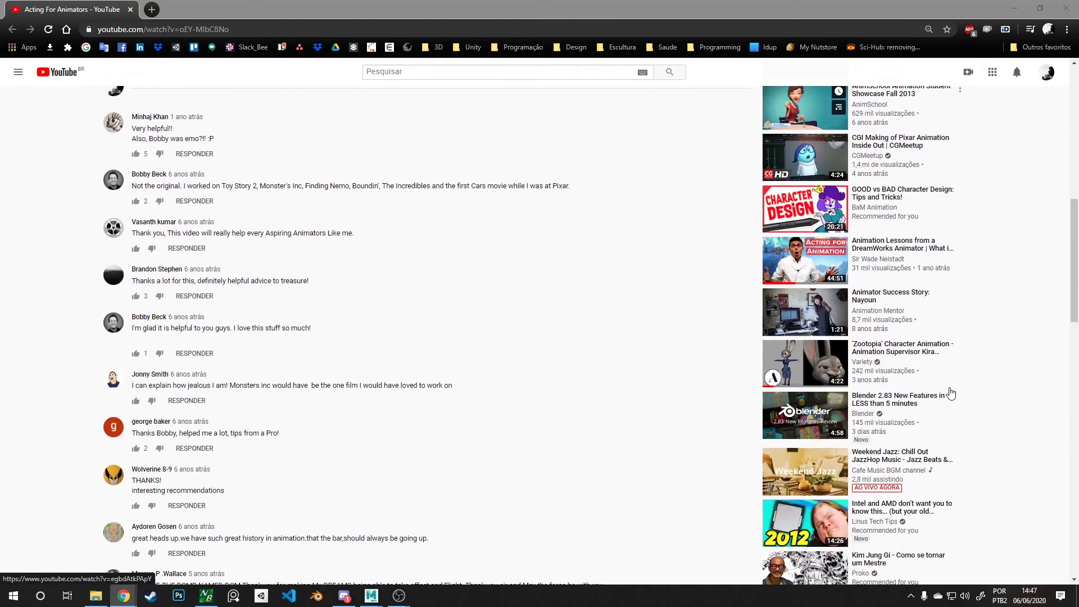
scroll(949, 393, "down", 2)
scroll(957, 441, "down", 2)
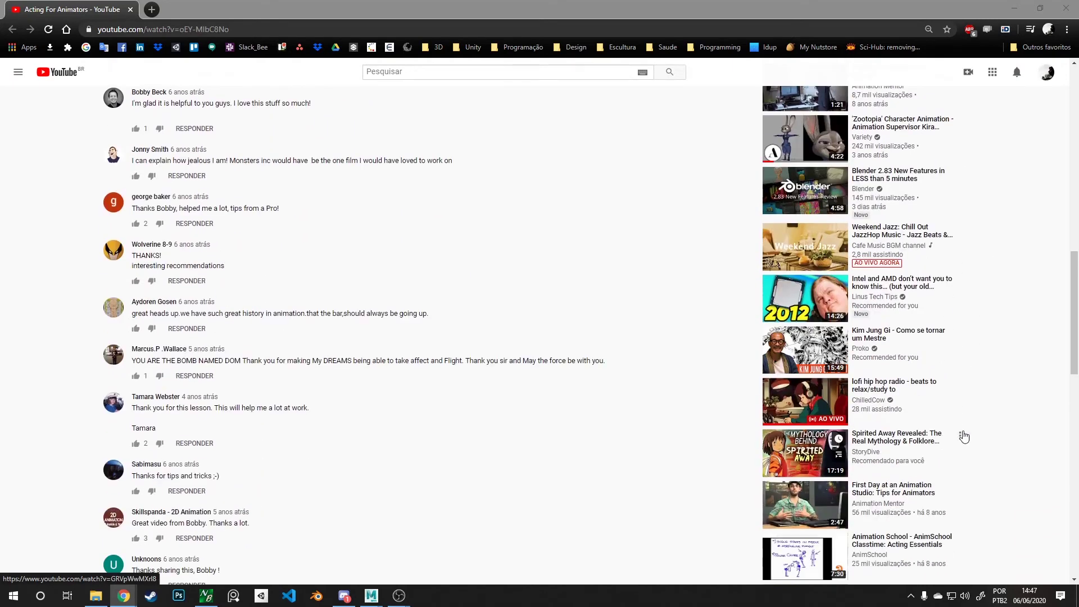
scroll(963, 437, "down", 4)
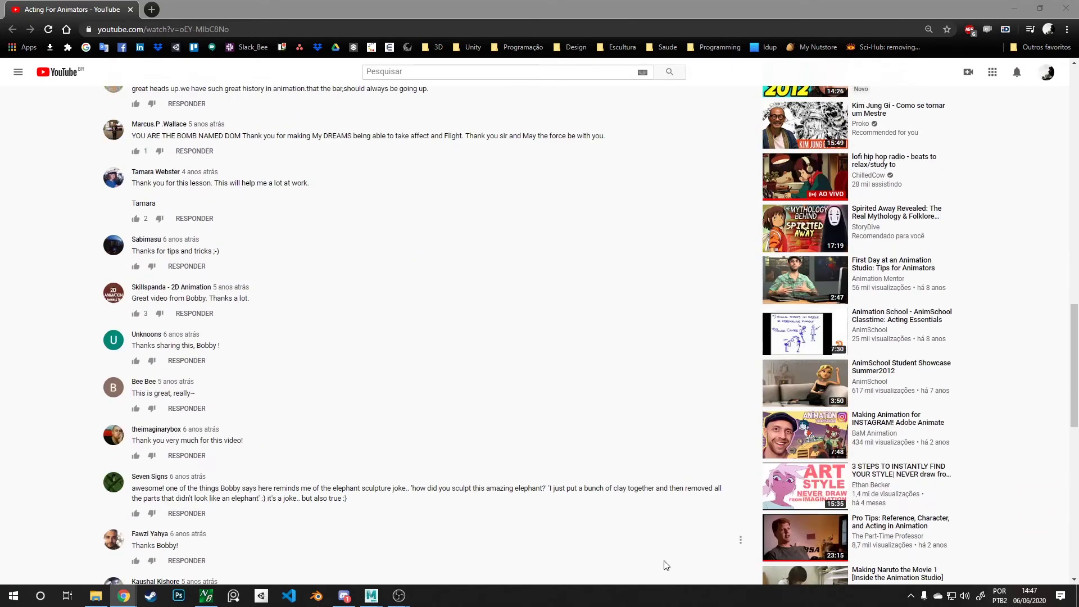
scroll(429, 516, "down", 5)
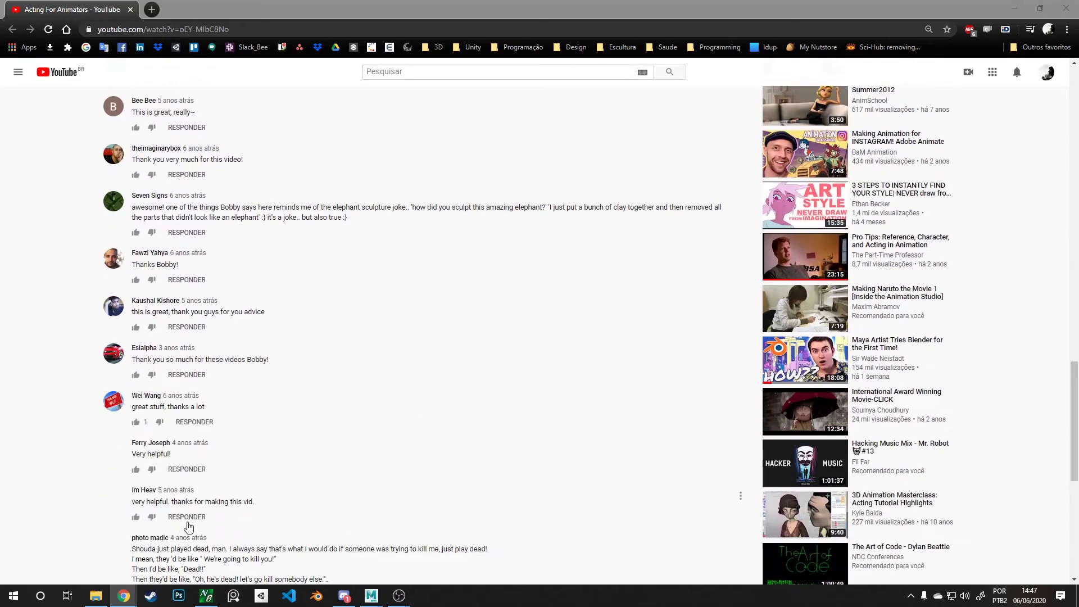
key("Home")
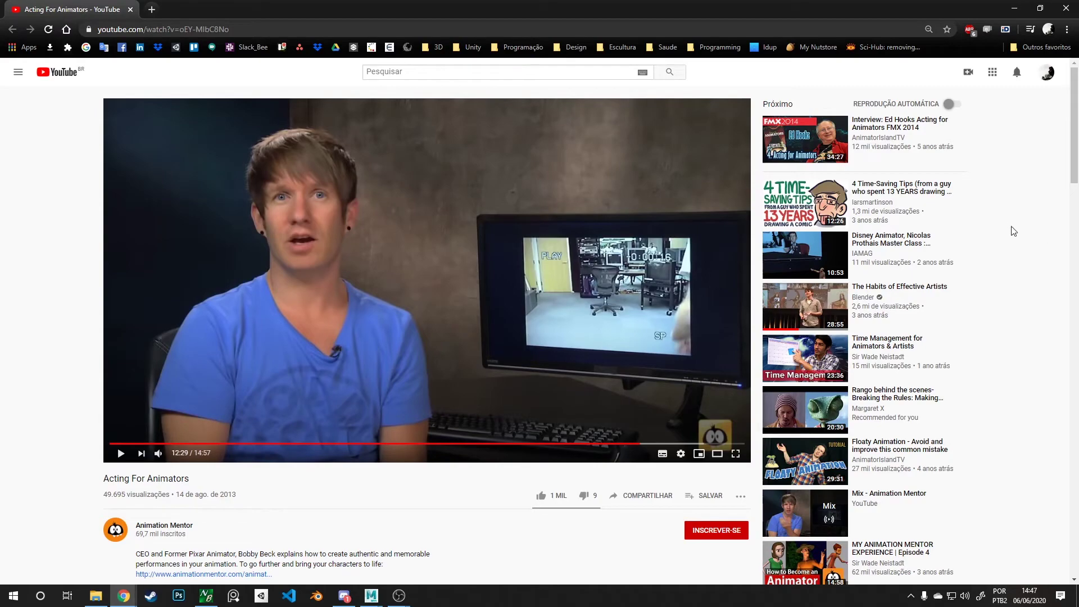
left_click(1065, 8)
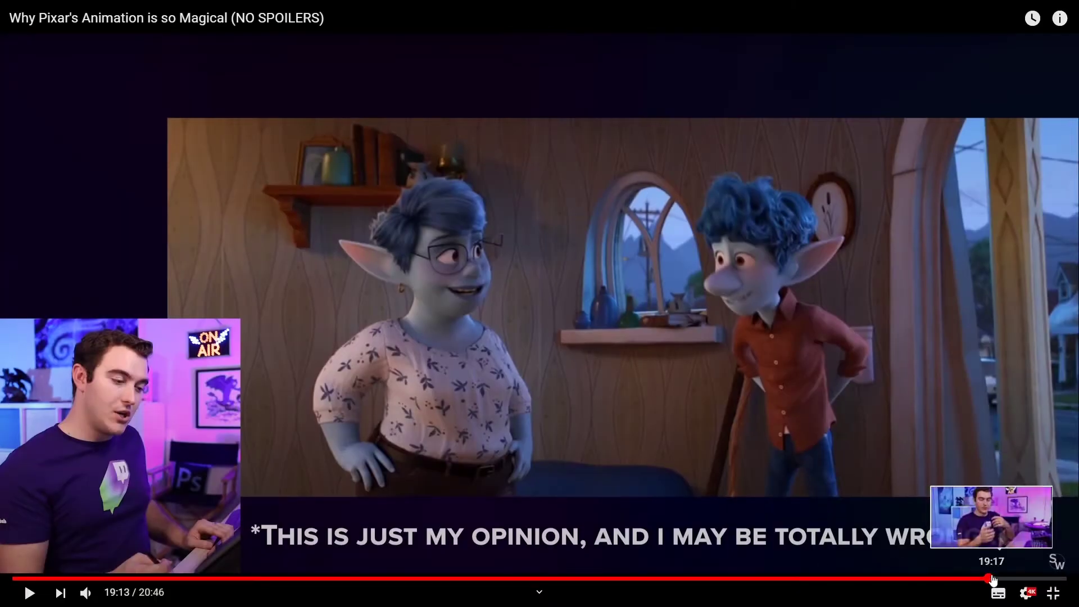
- Skip the Pixar animation video to 19:37, and leave full screen to skip on to 19:56
left_click(1007, 579)
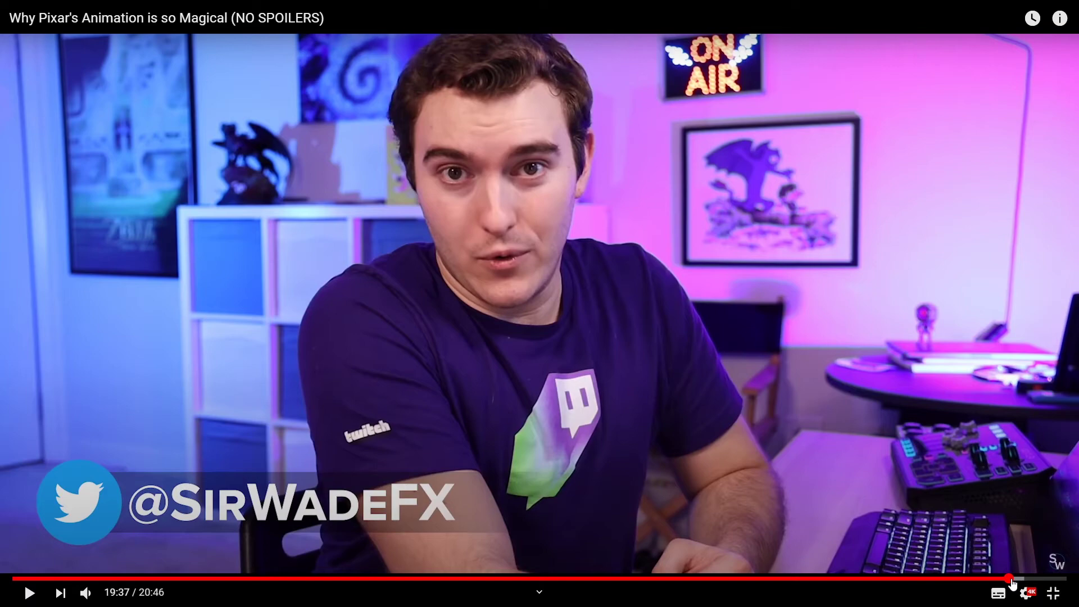
left_click(1053, 592)
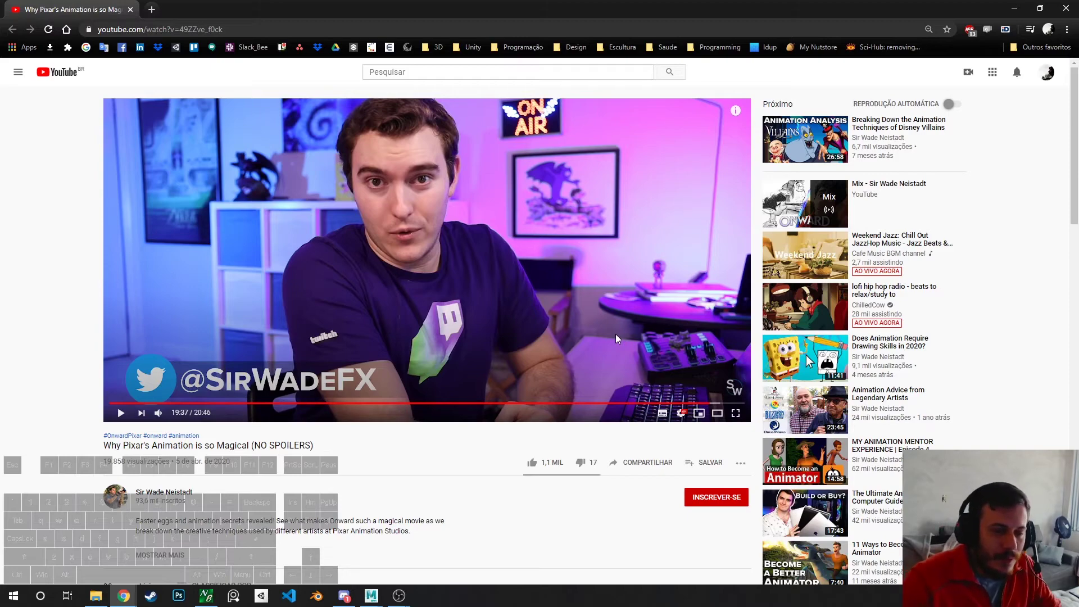
scroll(881, 393, "down", 3)
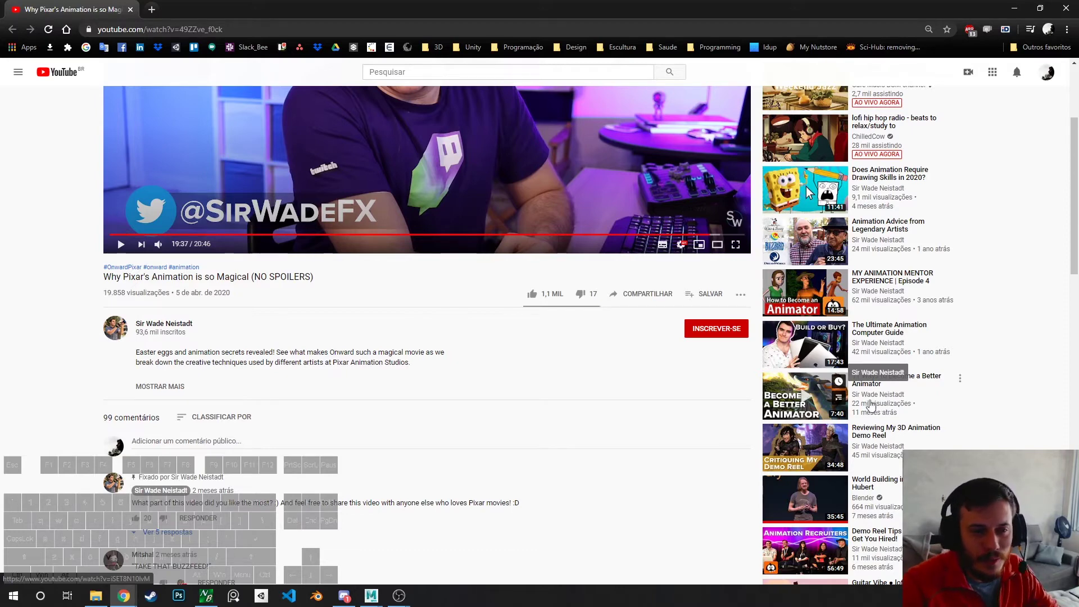
mouse_move(922, 292)
scroll(960, 292, "up", 3)
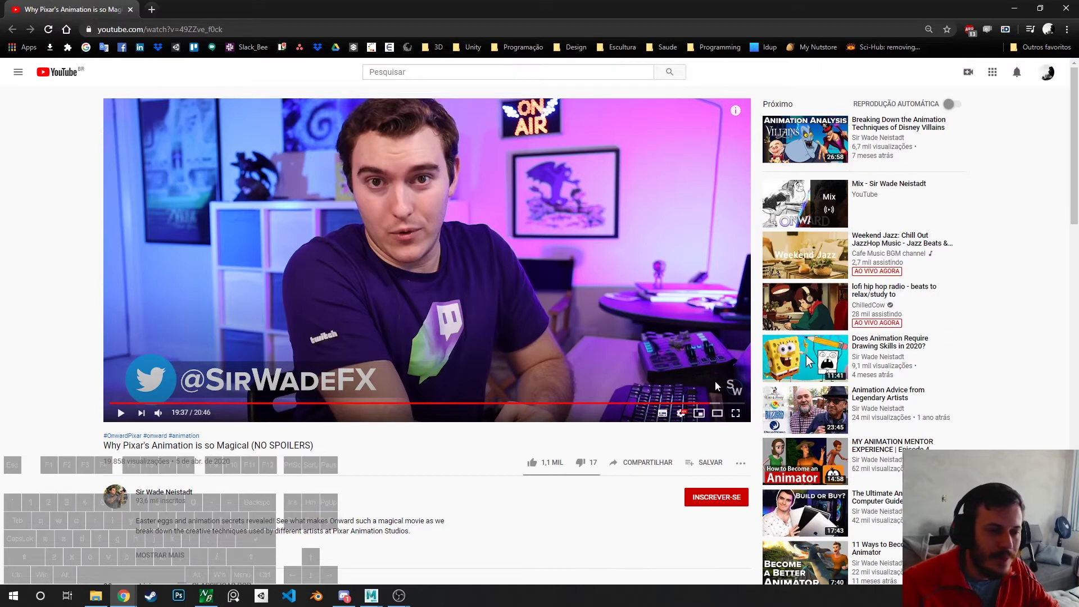
left_click(718, 403)
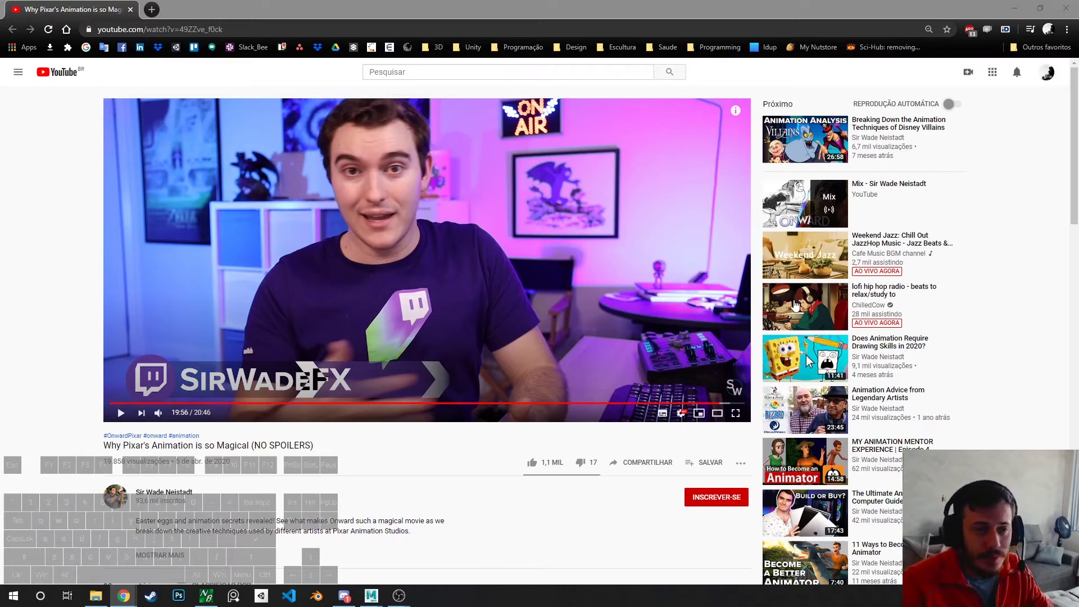
- From the Aula5_FaceAnimation folder, play the Kobe Bryant lesson .mp4 from 3:17 at reduced volume, and close the player
left_click(104, 600)
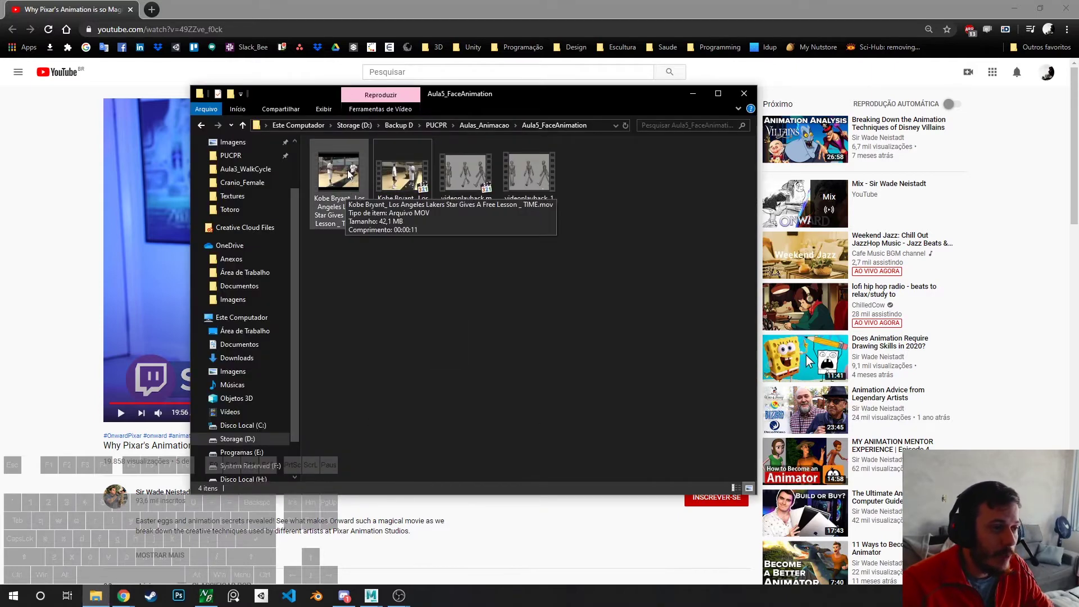
left_click(388, 180)
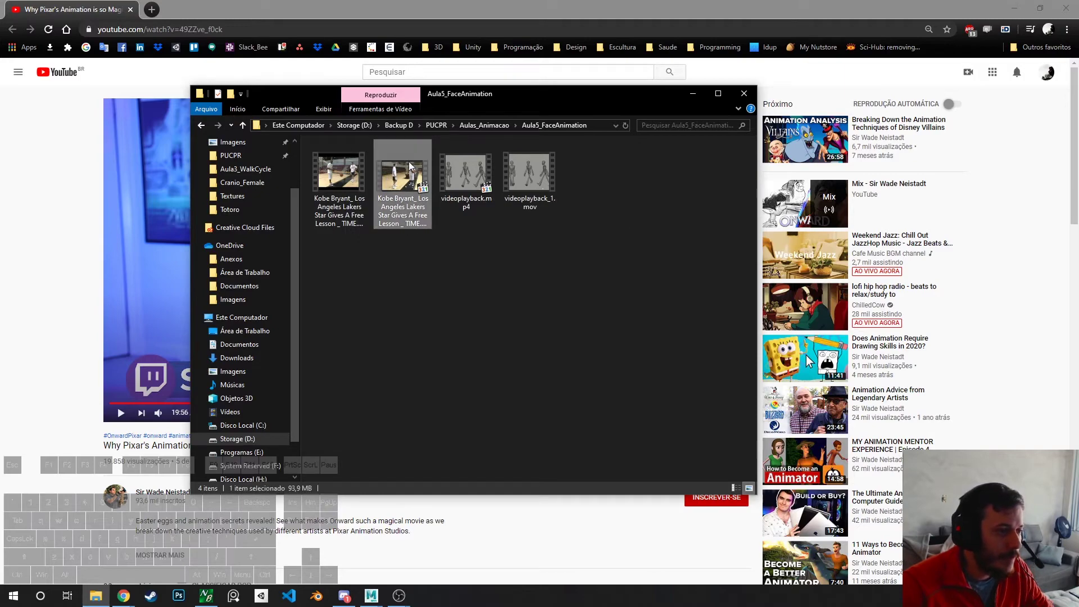
double_click(409, 166)
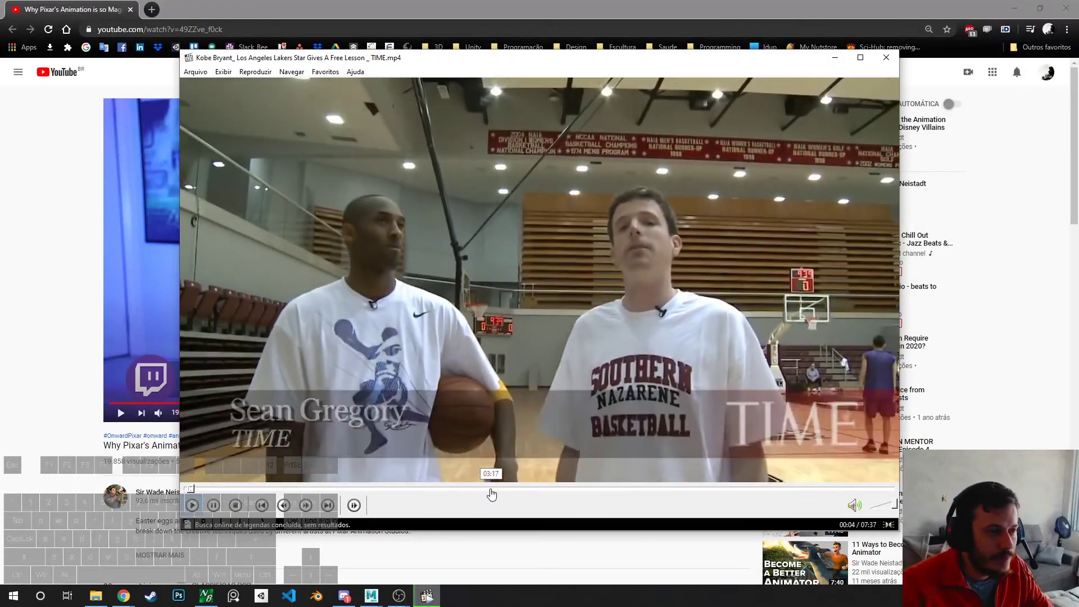
left_click(491, 493)
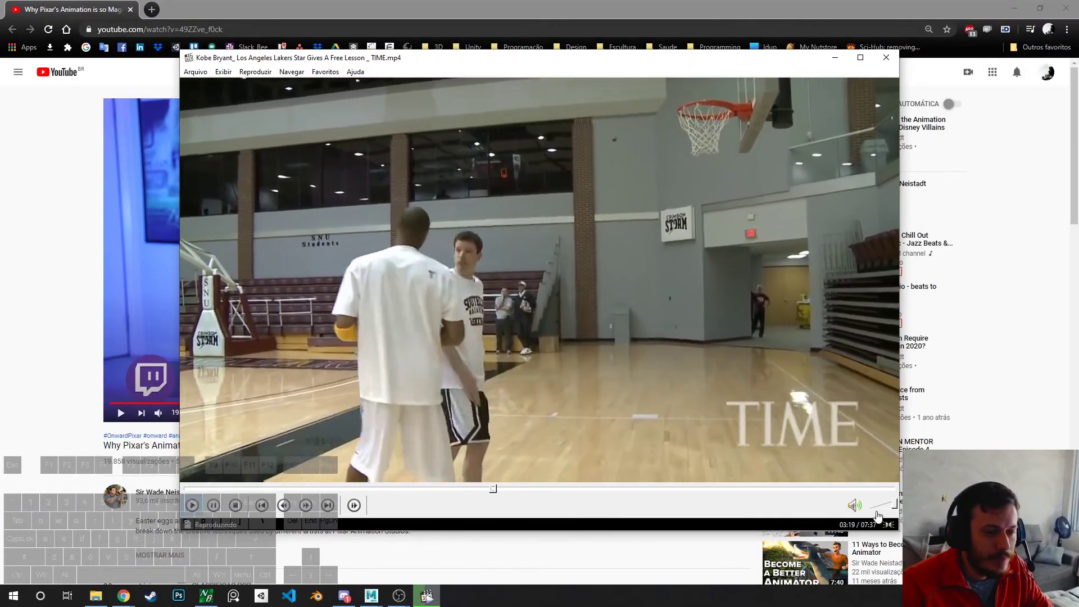
left_click(878, 513)
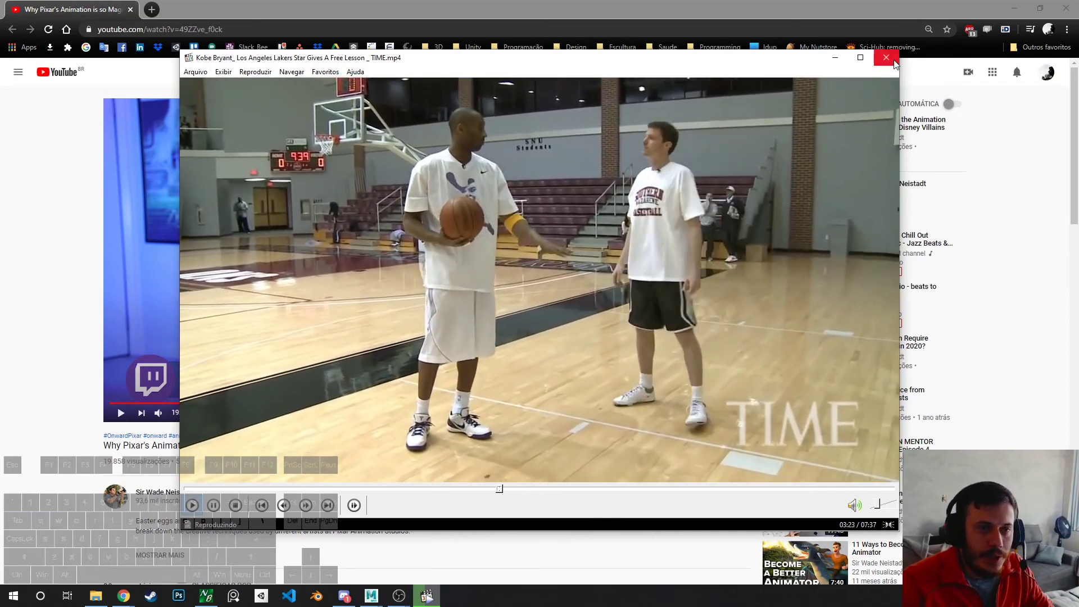
left_click(894, 62)
- Try to play the Kobe Bryant lesson .mov file in the default video player, and close that player
left_click(362, 185)
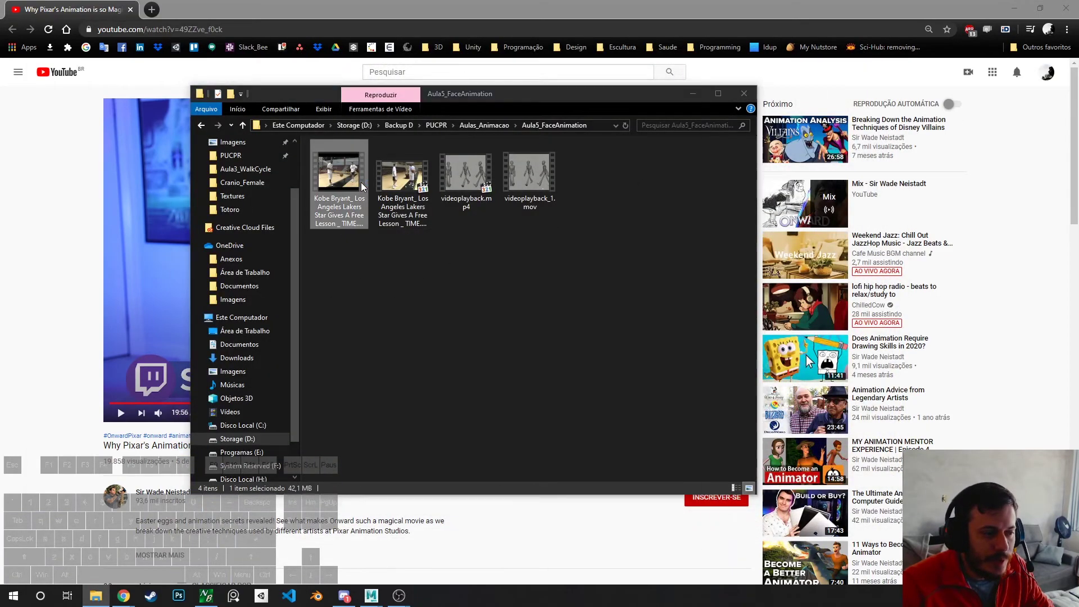
double_click(361, 186)
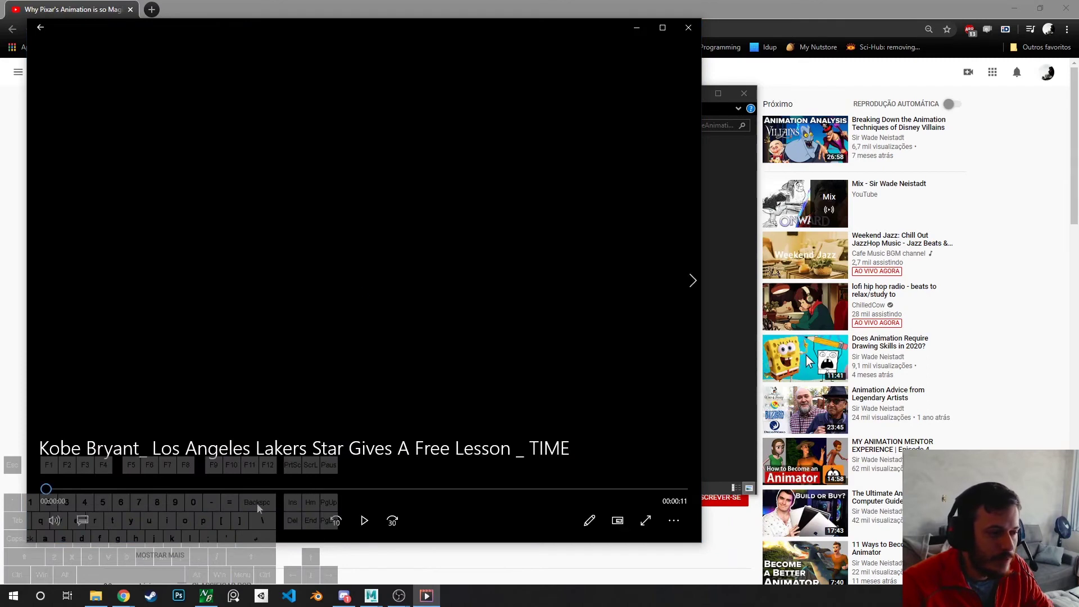
left_click(369, 521)
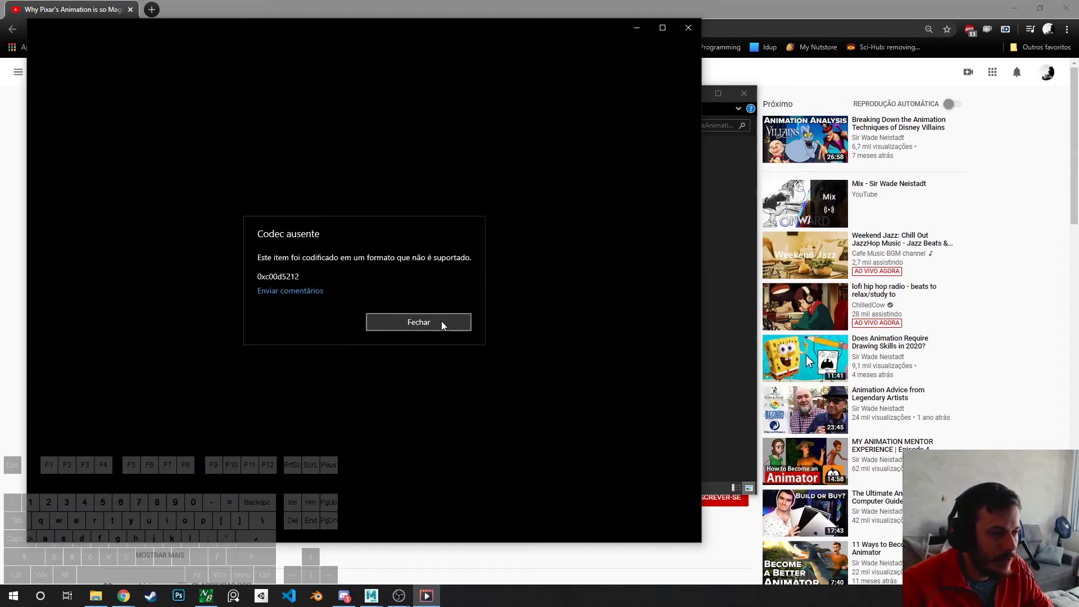
left_click(441, 322)
left_click(688, 28)
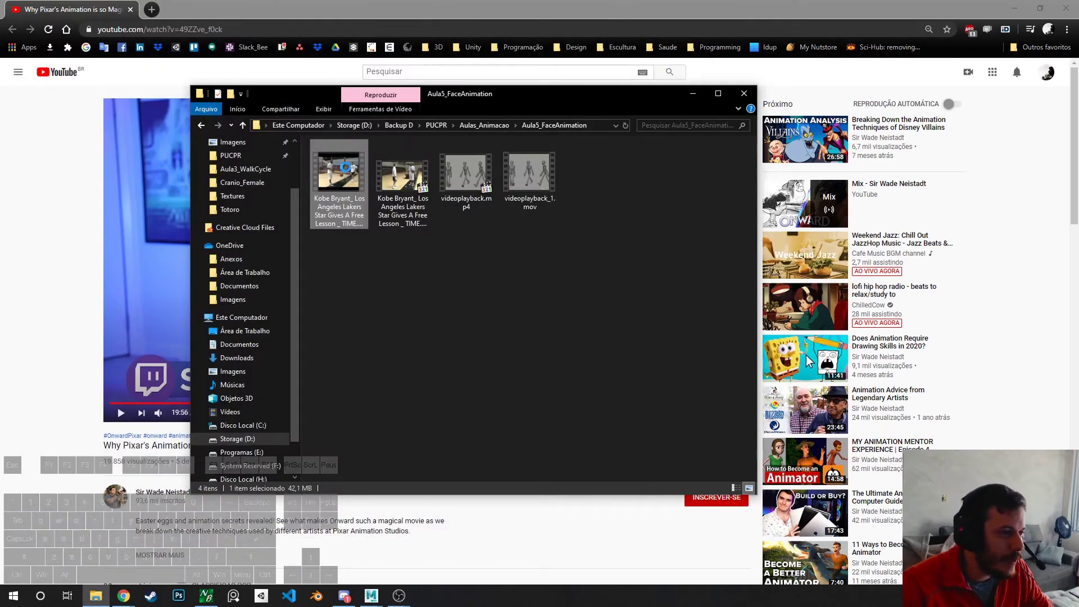
- Play the Kobe Bryant lesson .mov file with MPC-HC x64 and pause it at 00:01
right_click(345, 167)
mouse_move(180, 275)
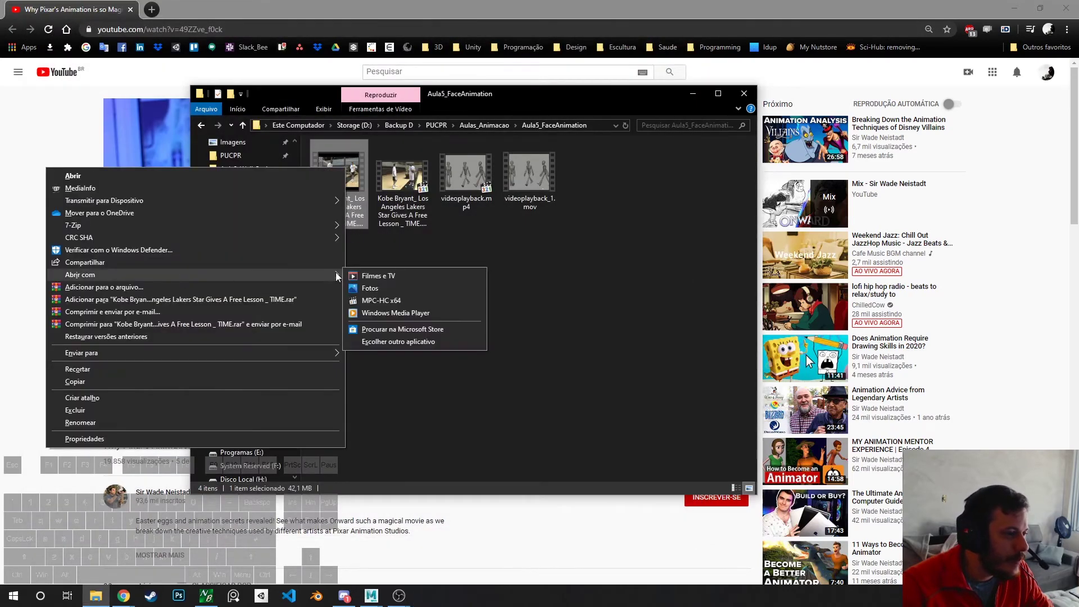
left_click(416, 302)
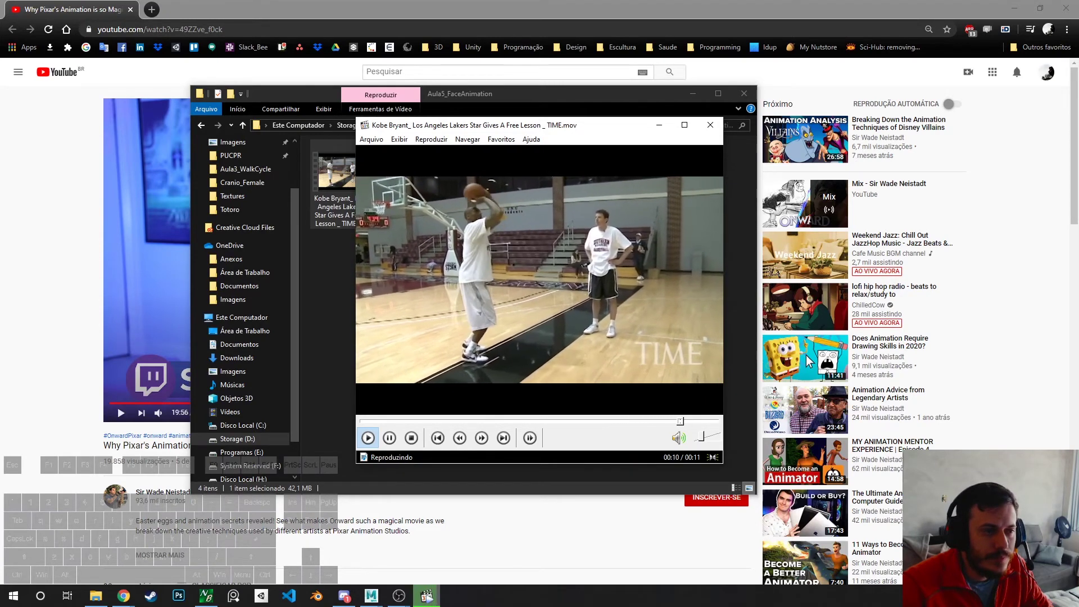
key("space")
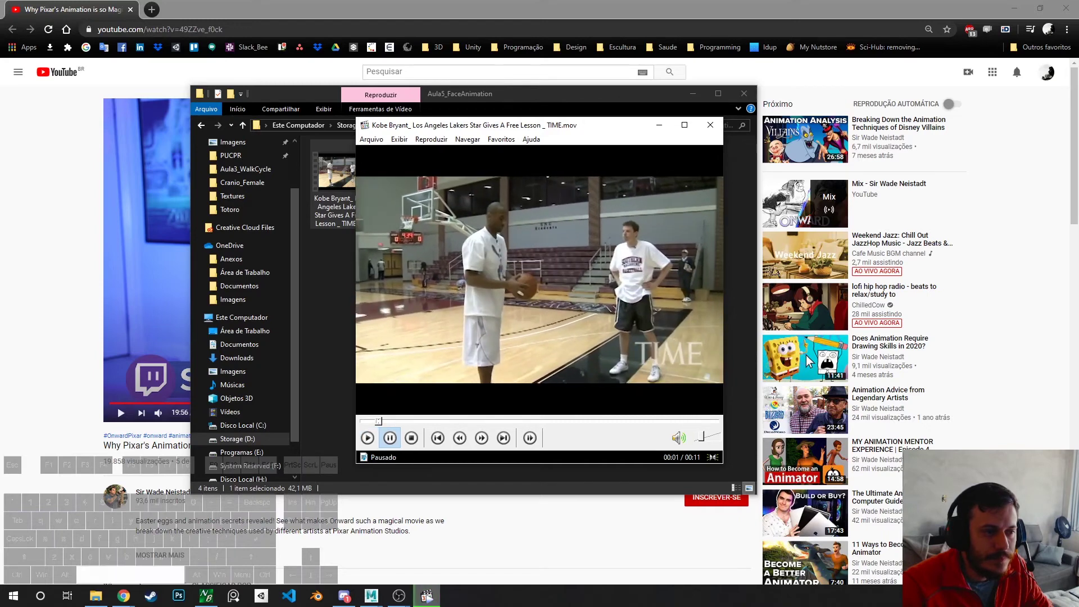
- Rewind the Kobe Bryant lesson .mov file to 00:00, and reposition and enlarge the player window over the folder window
left_click(368, 422)
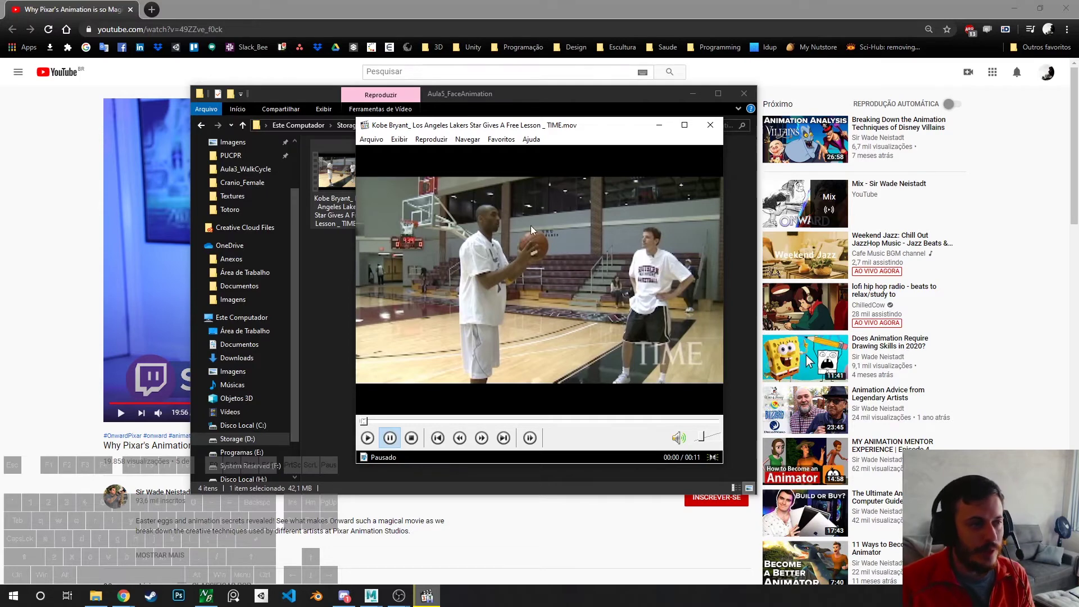
mouse_move(475, 124)
left_mouse_down()
mouse_move(454, 118)
mouse_move(462, 126)
left_mouse_up()
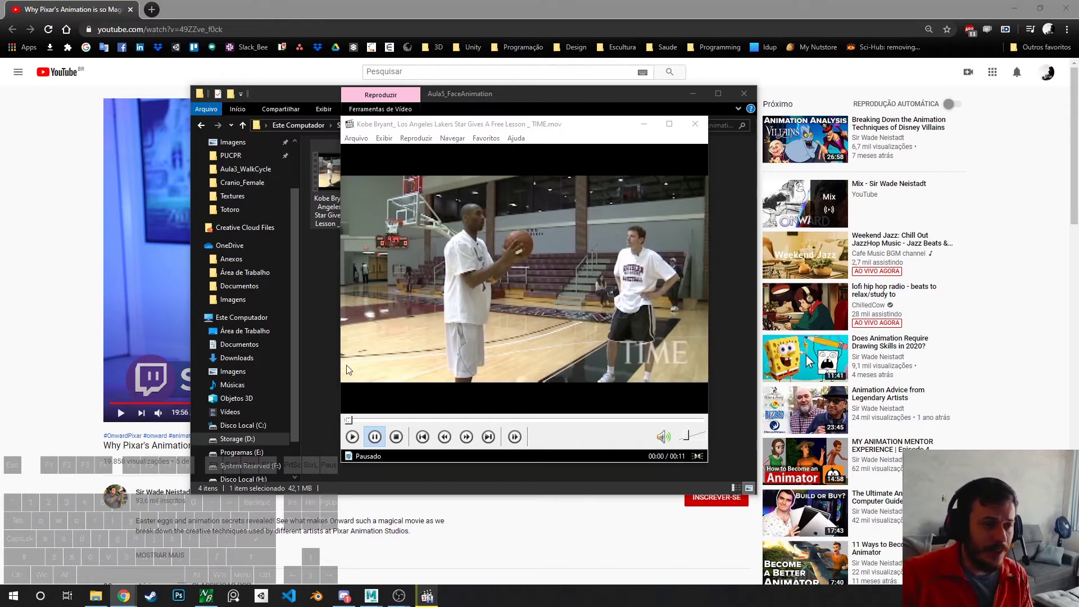
left_click_drag(593, 125, 614, 142)
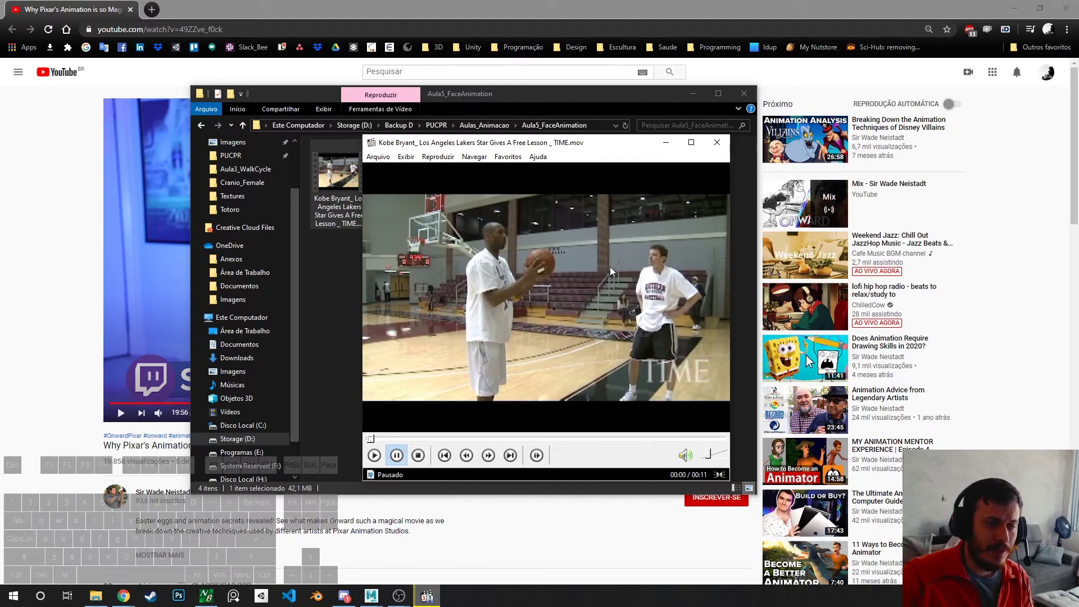
left_click_drag(581, 149, 631, 94)
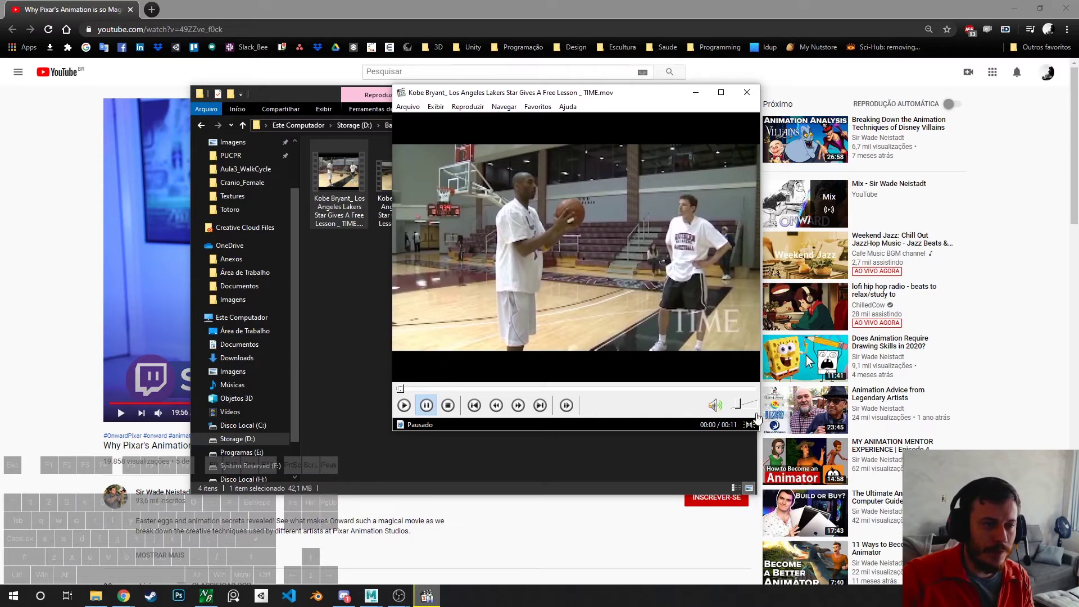
left_click_drag(626, 105, 418, 100)
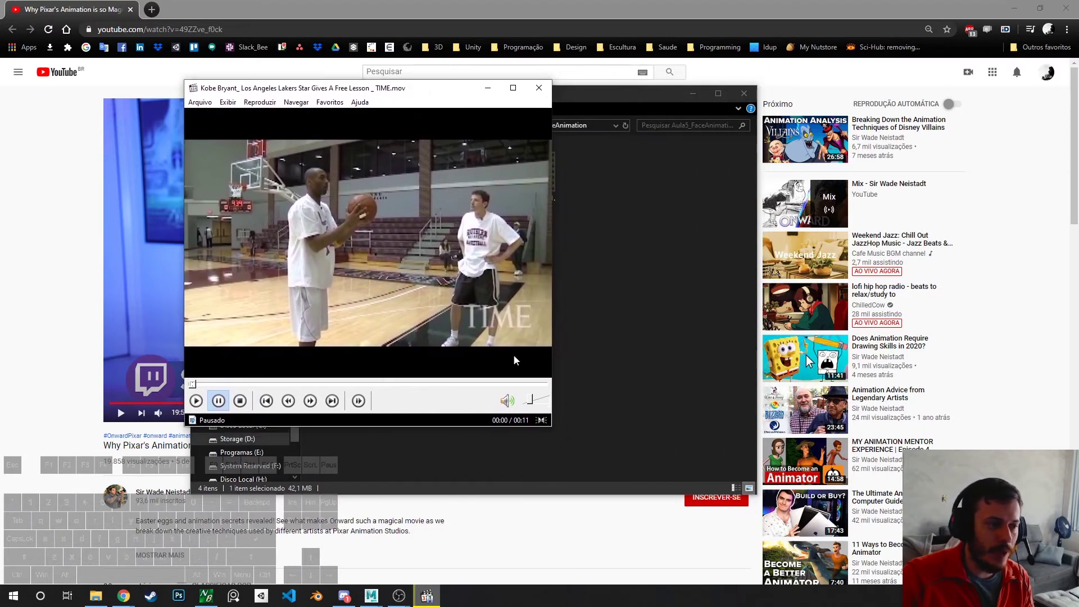
left_click_drag(550, 426, 758, 500)
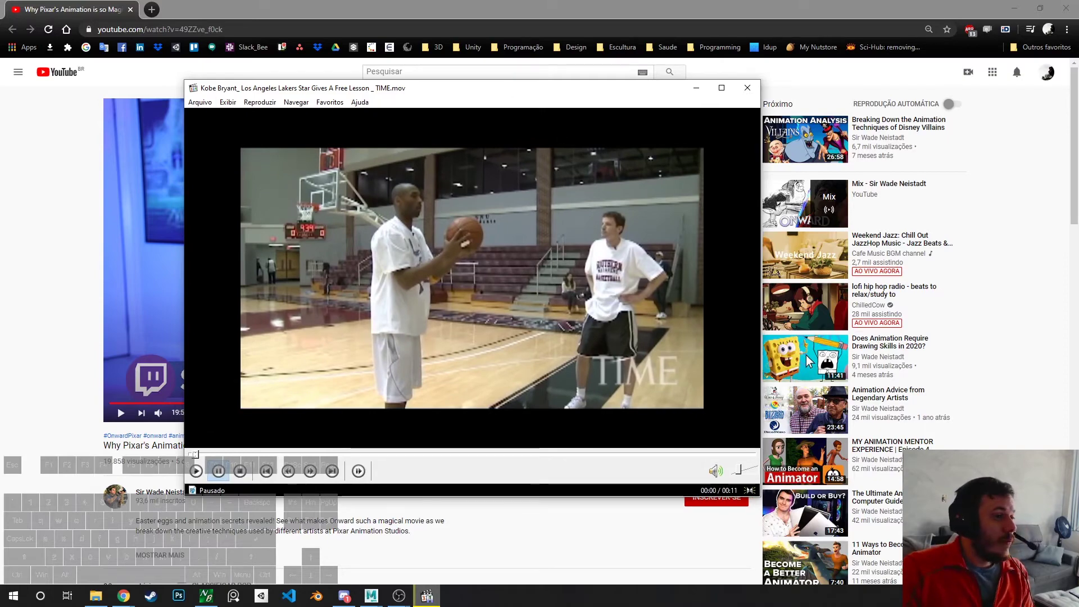
- Add the Discurso Anansi - American Gods video tab to the browser window, and replay the short passage leading up to 0:31
left_click_drag(0, 136, 326, 23)
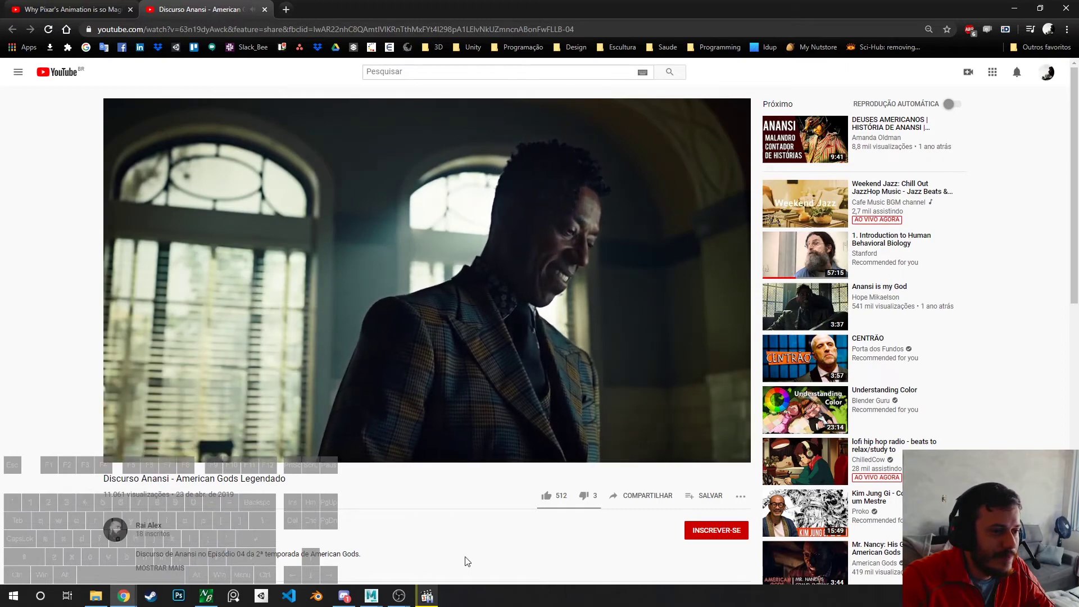
key("space")
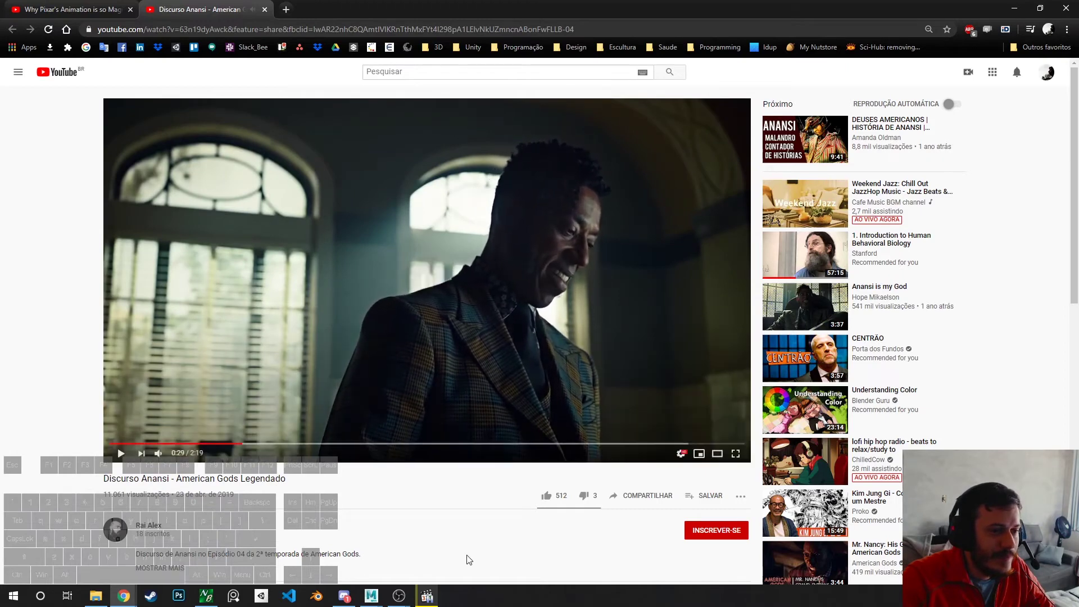
left_click(238, 443)
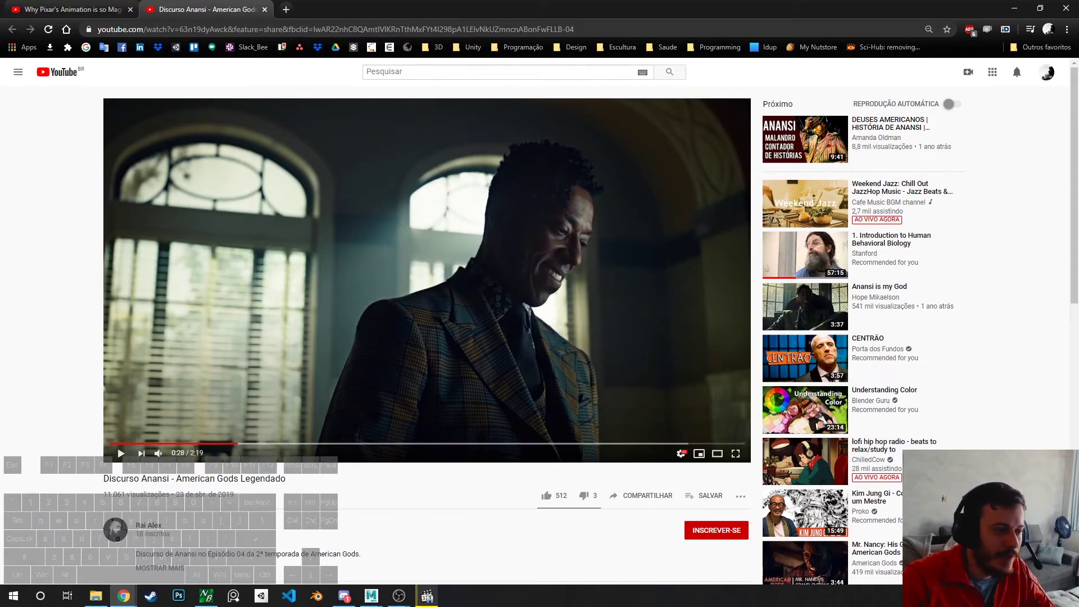
left_click(223, 443)
key("space")
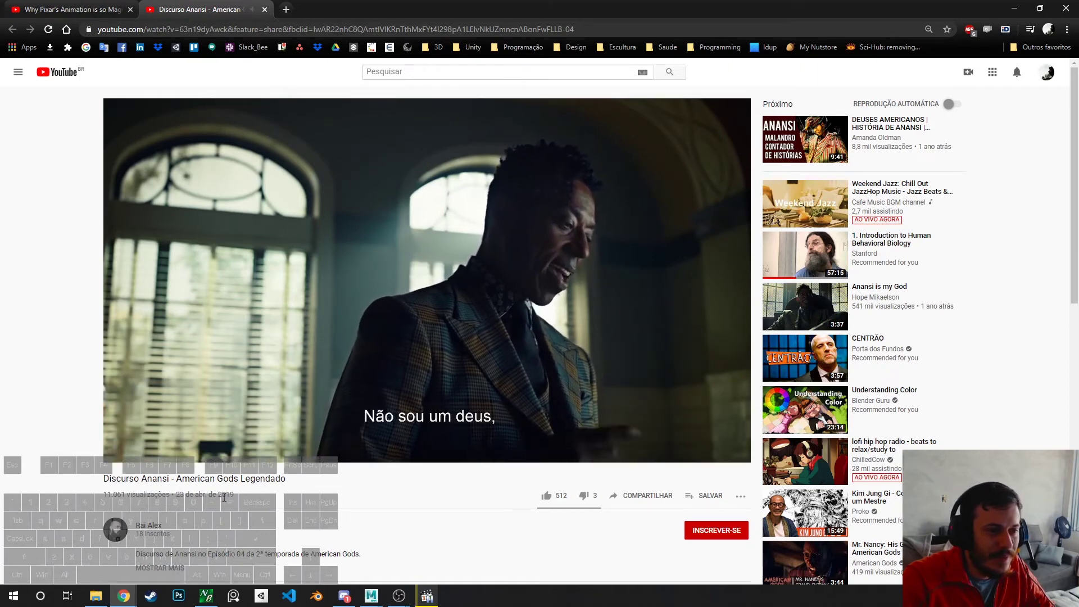
key("space")
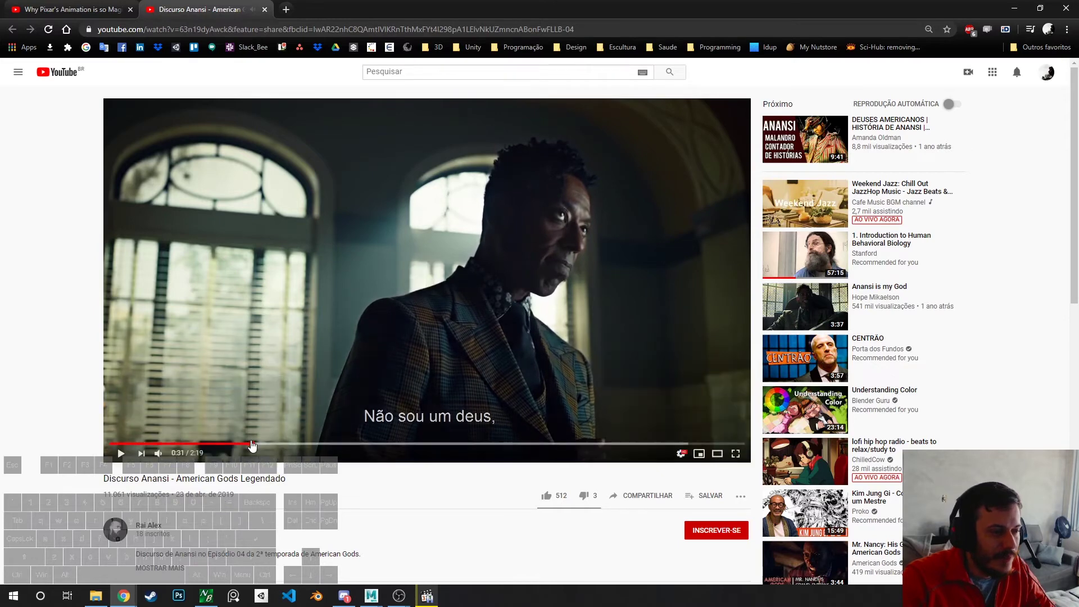
left_click(246, 445)
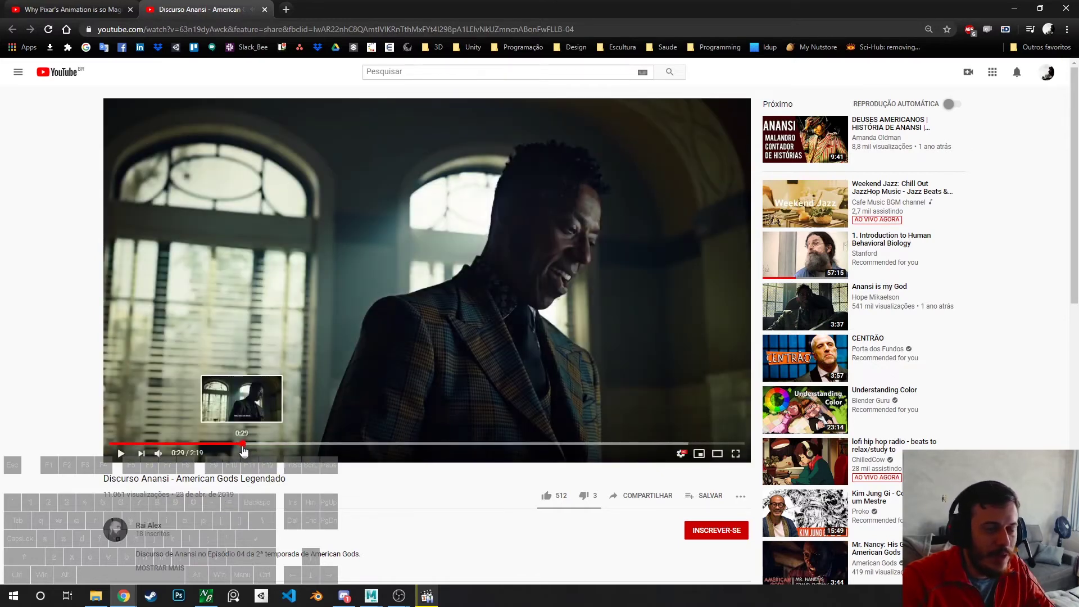
mouse_move(243, 445)
left_mouse_down()
mouse_move(202, 444)
mouse_move(227, 443)
left_mouse_up()
- Play the Anansi speech onward, pausing at 0:53 and 0:55, and skip ahead to 1:03
left_click(609, 325)
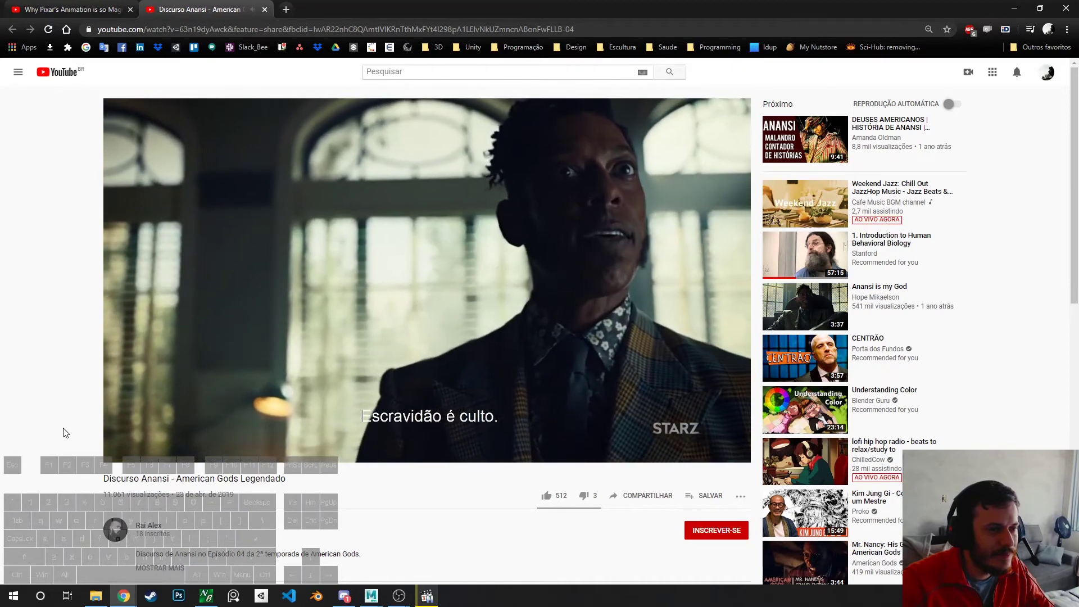
key("space")
key("space")
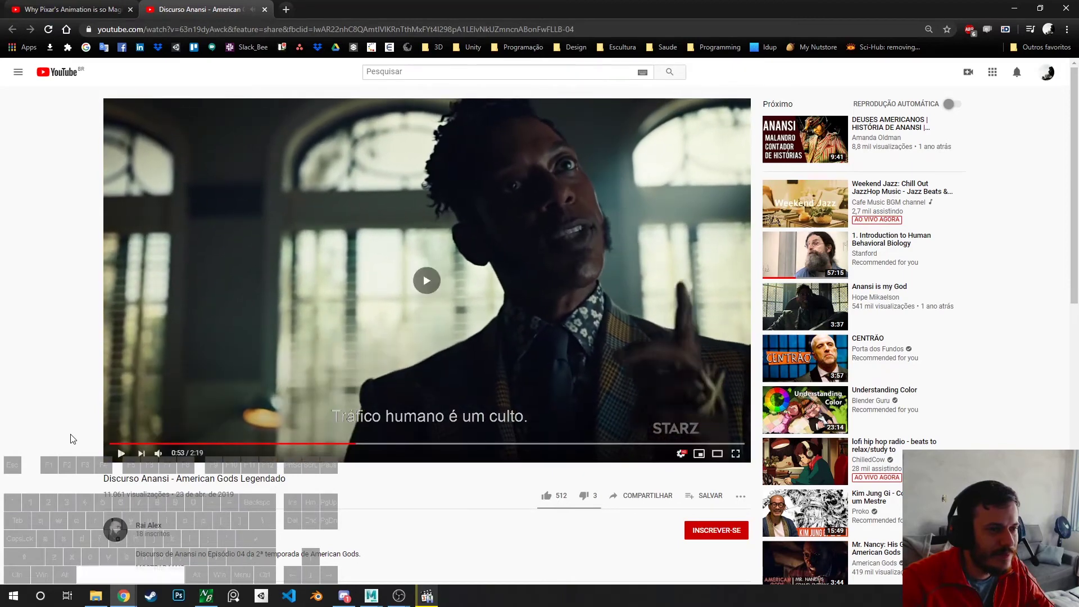
key("space")
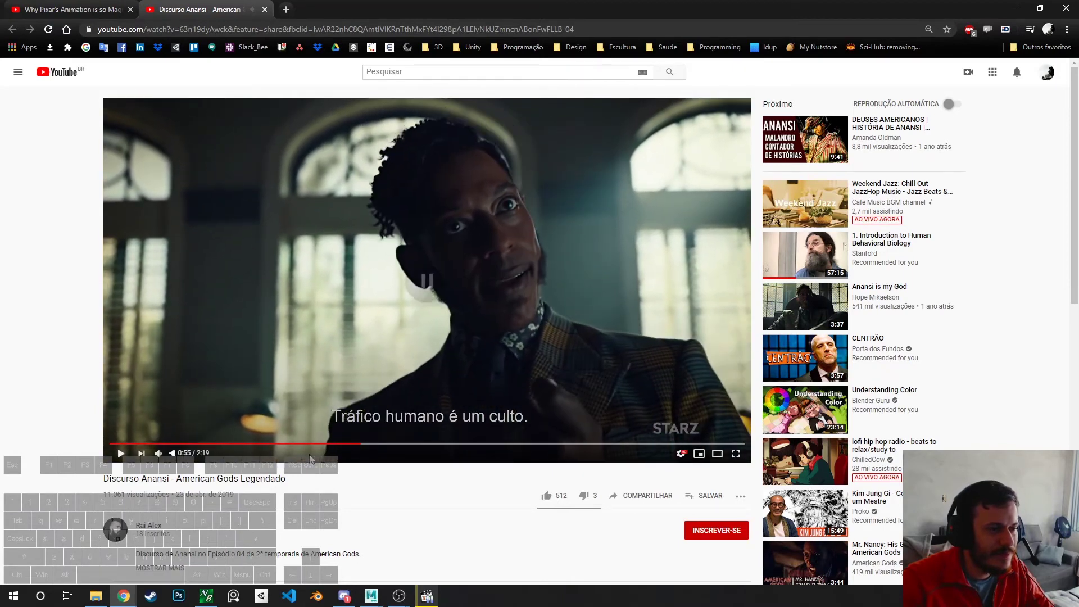
left_click(397, 444)
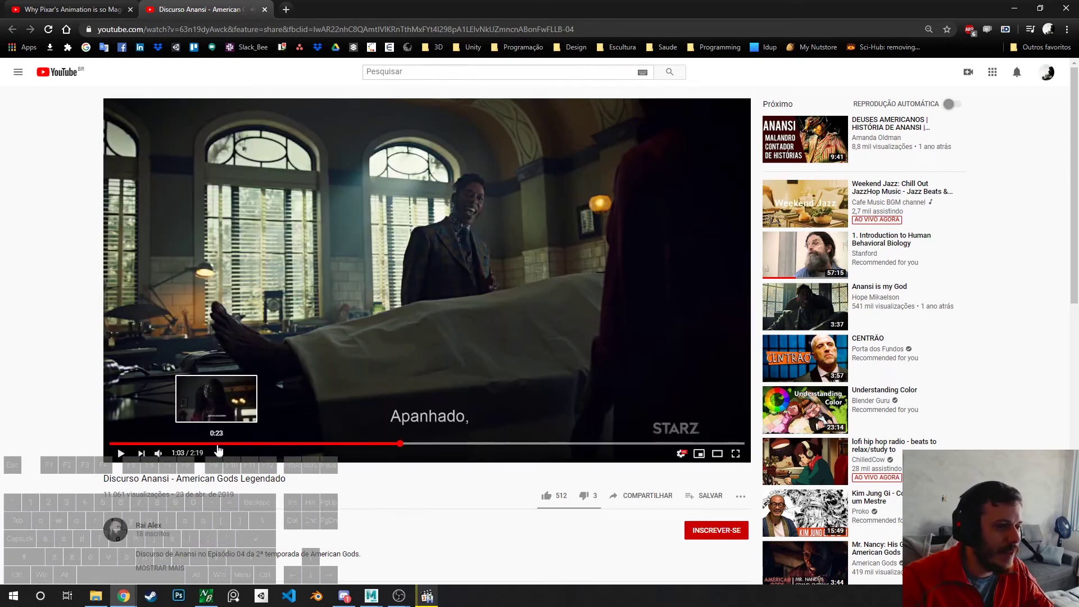
- Go back in the Anansi video to 0:23 and 0:18, and stop on the smiling close-up at 0:28
left_click(217, 445)
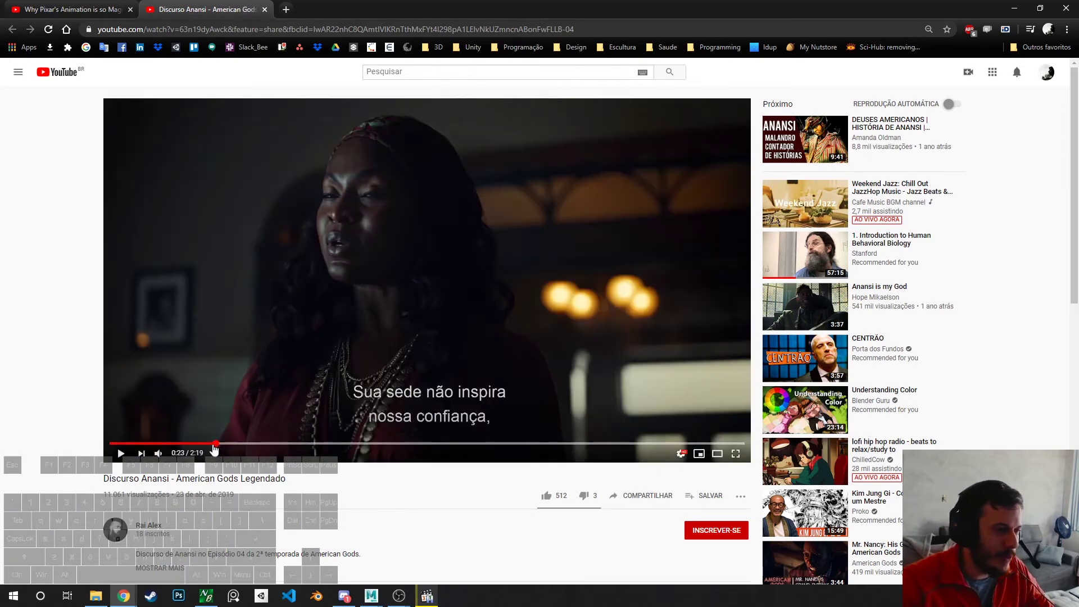
mouse_move(194, 445)
left_mouse_down()
mouse_move(118, 445)
mouse_move(193, 452)
left_mouse_up()
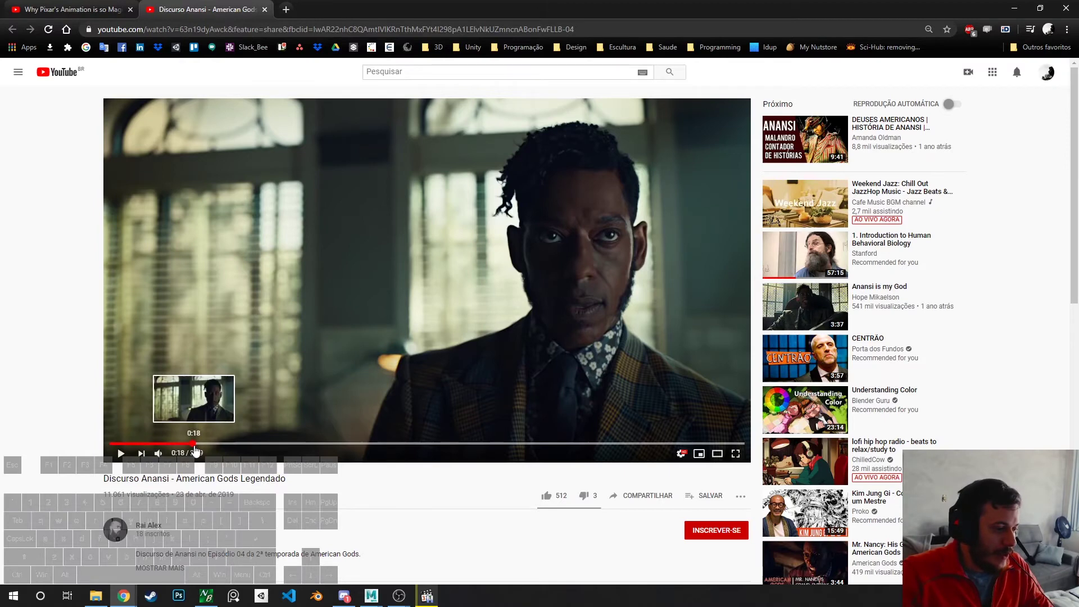
left_click(236, 445)
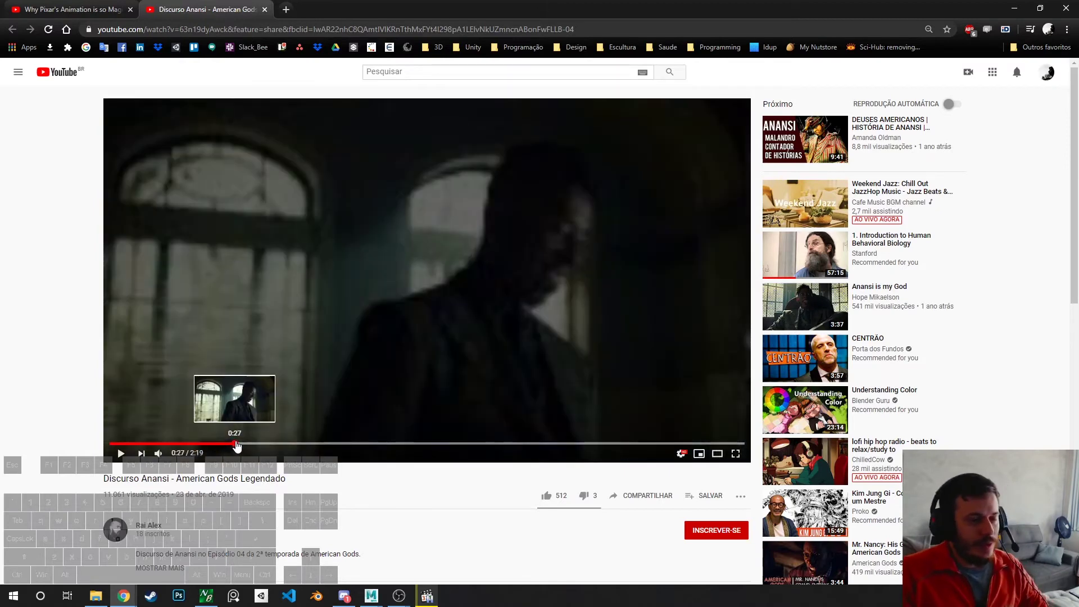
left_click_drag(236, 446, 241, 446)
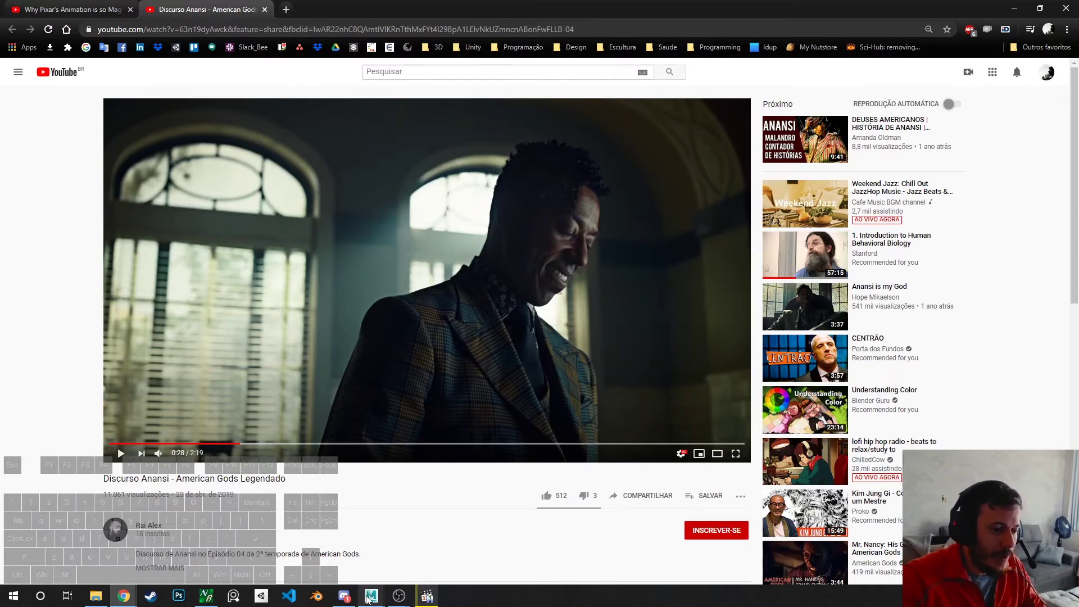
- Switch to the Maya window with the walk_cycle_alvaro.ma scene, and return to Chrome at the CGTarian Ray rig download page
mouse_move(367, 599)
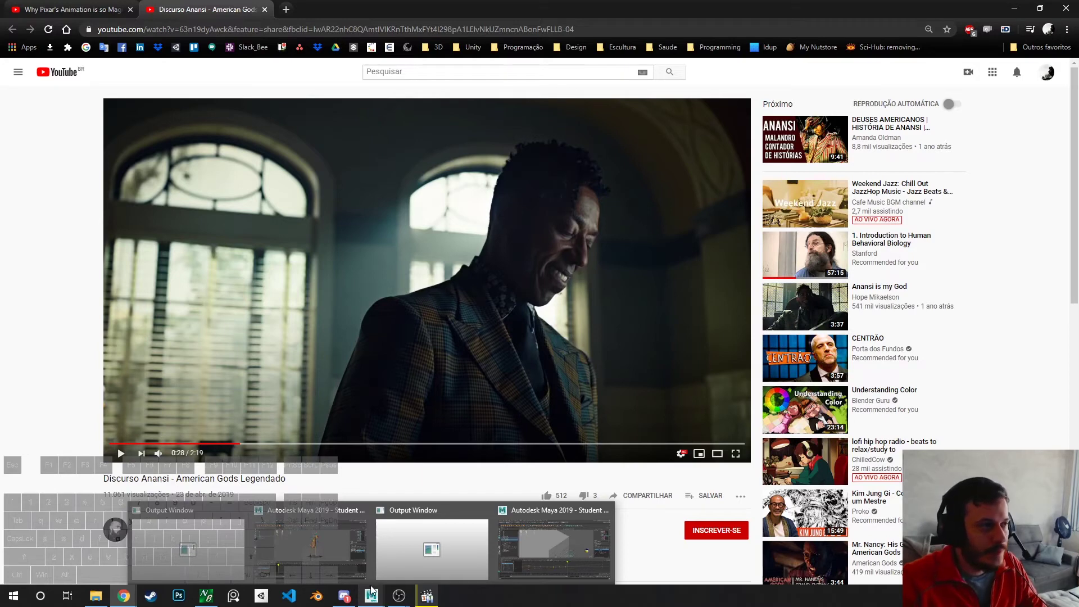
left_click(344, 555)
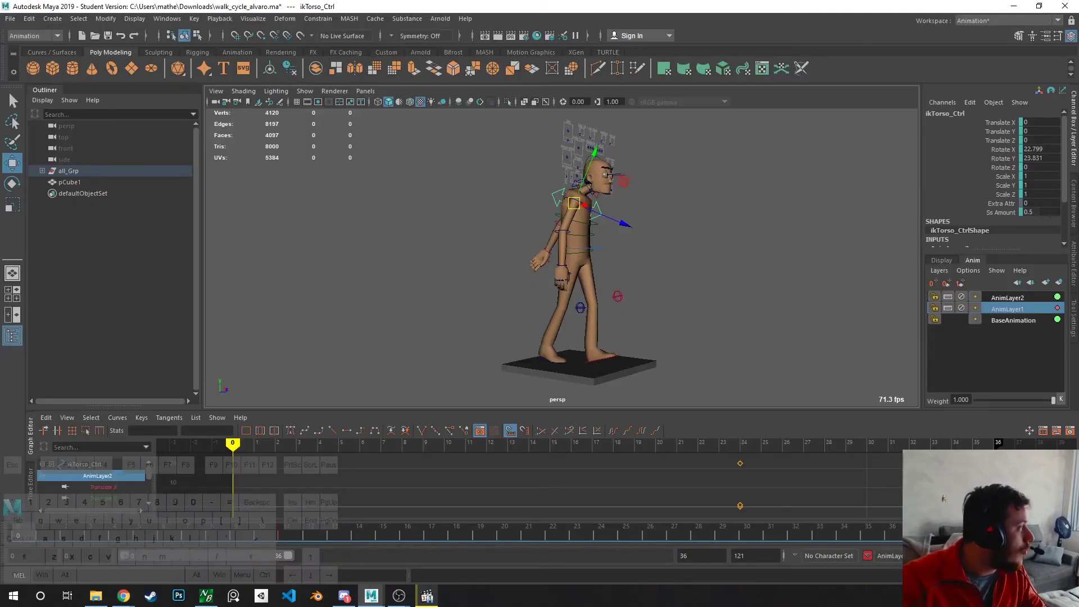
left_click(123, 595)
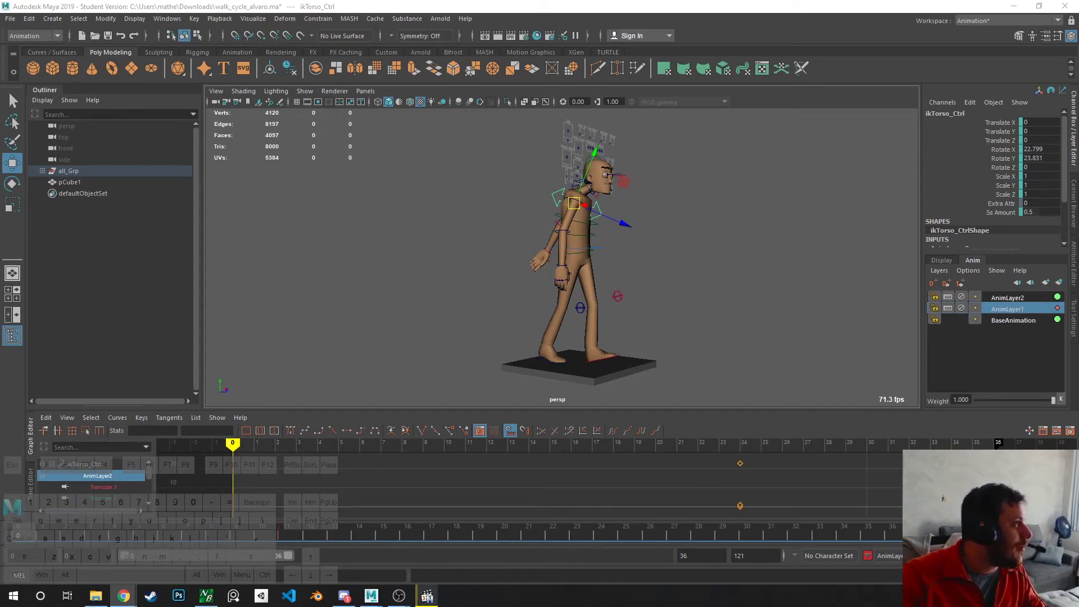
key("alt+Tab")
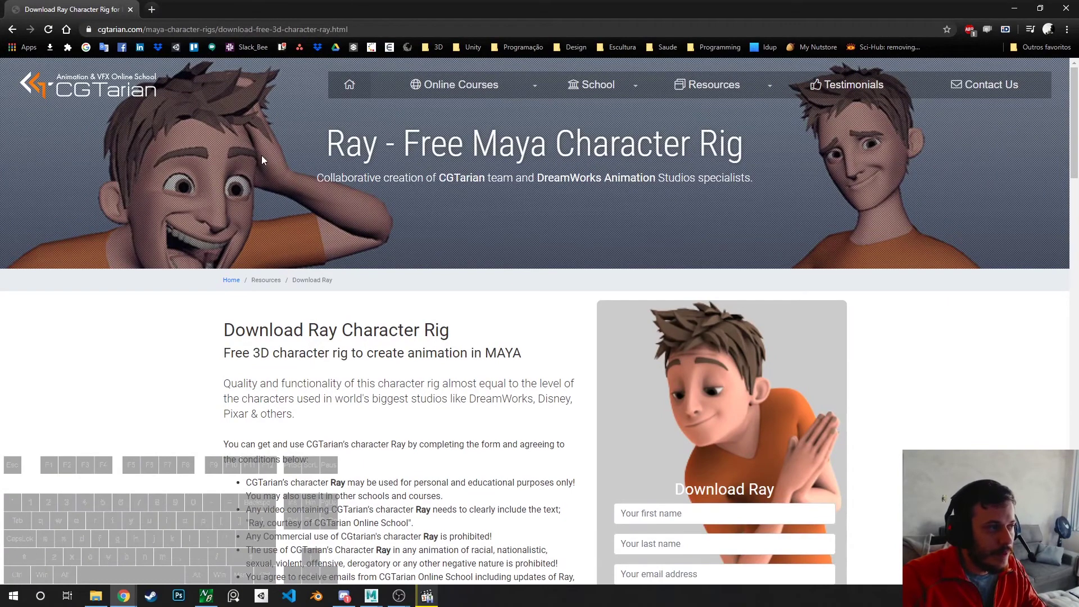
- Look through the Ray character rig download page, and open its Ray Rig Introduction video on Vimeo
scroll(470, 161, "down", 3)
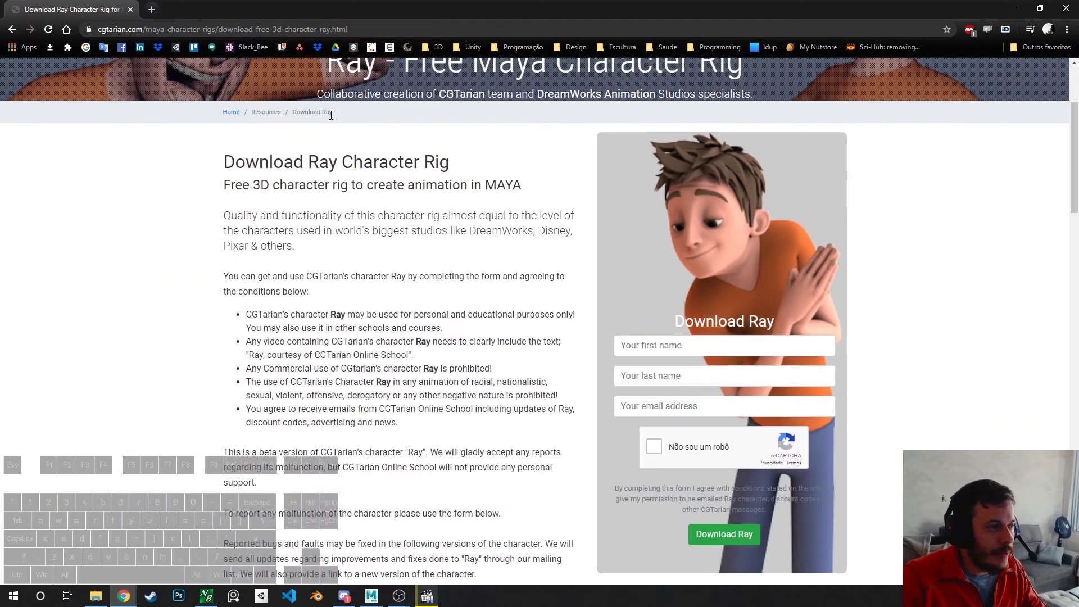
scroll(101, 102, "up", 3)
scroll(482, 260, "down", 6)
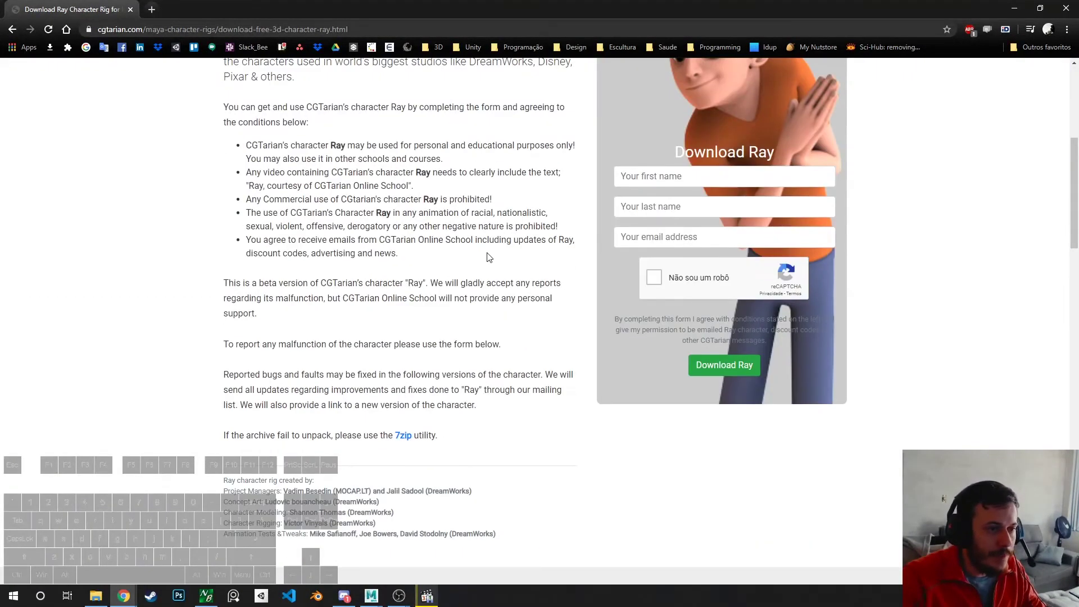
scroll(488, 264, "up", 1)
scroll(488, 264, "down", 10)
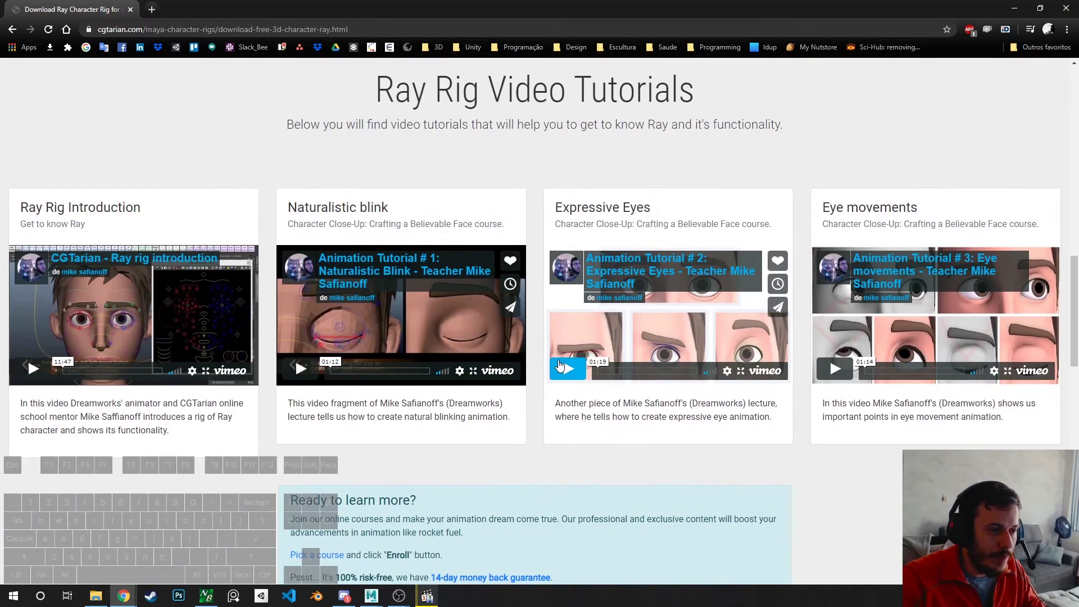
scroll(204, 245, "down", 2)
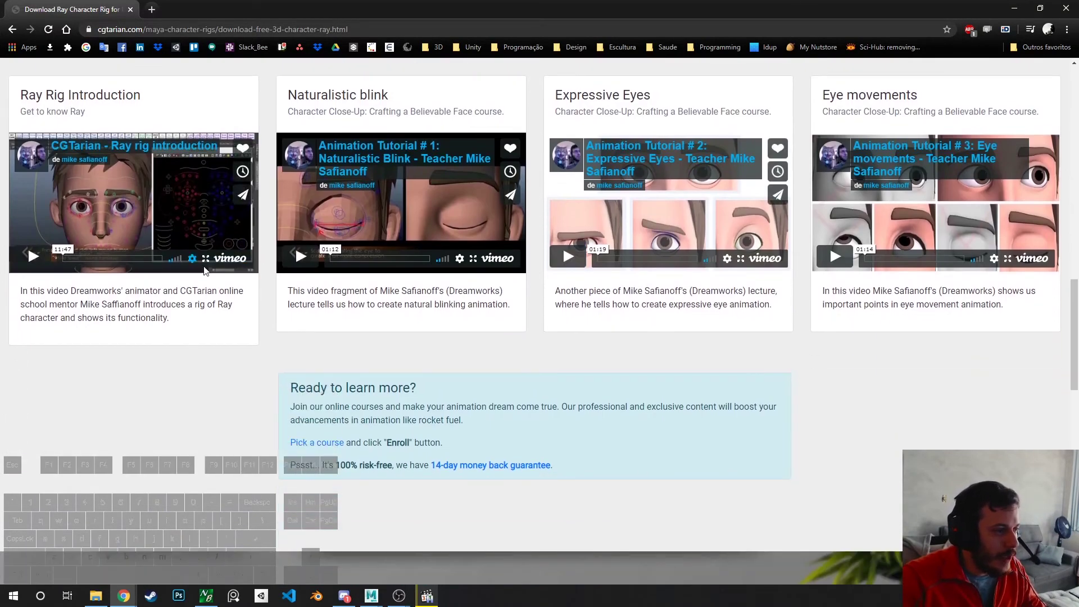
left_click(231, 258)
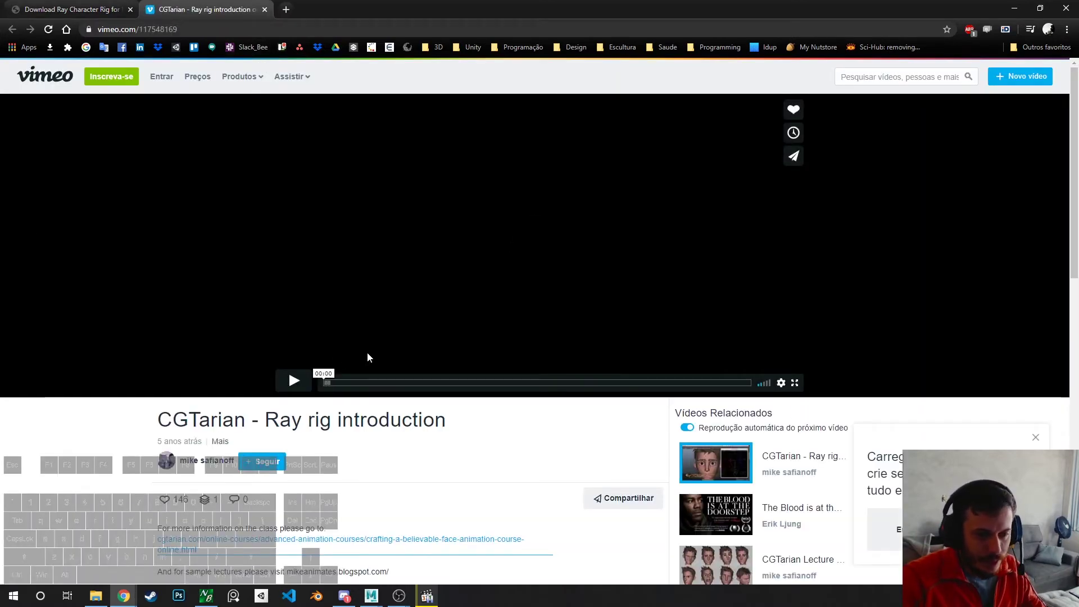
- Skim the Ray rig introduction video through 01:38, 02:56 and 06:14 to the face controls picker at 08:10, and pause it
left_click(336, 383)
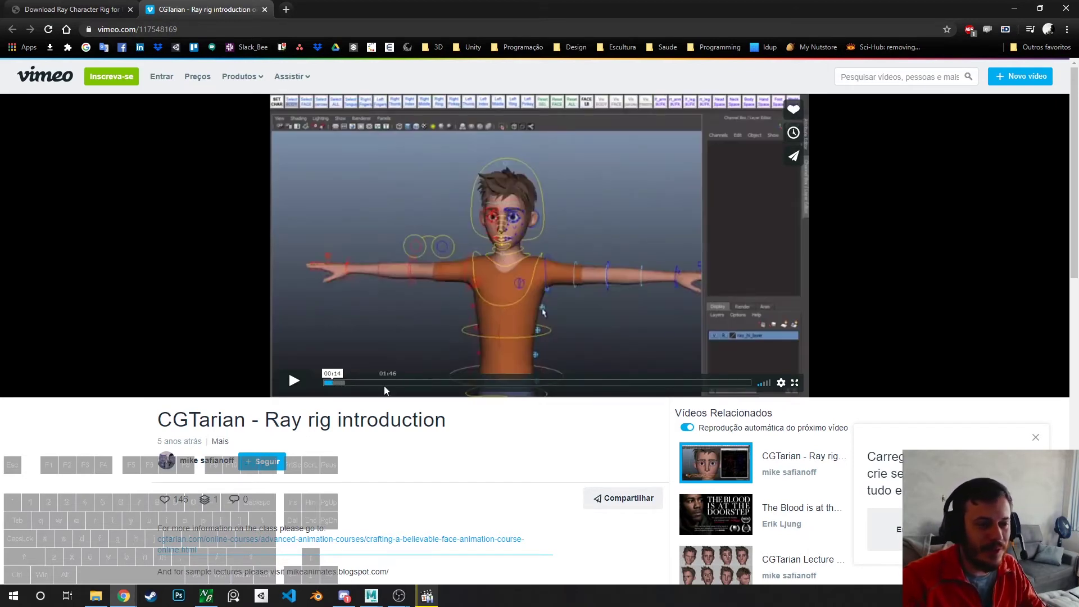
left_click_drag(359, 382, 389, 388)
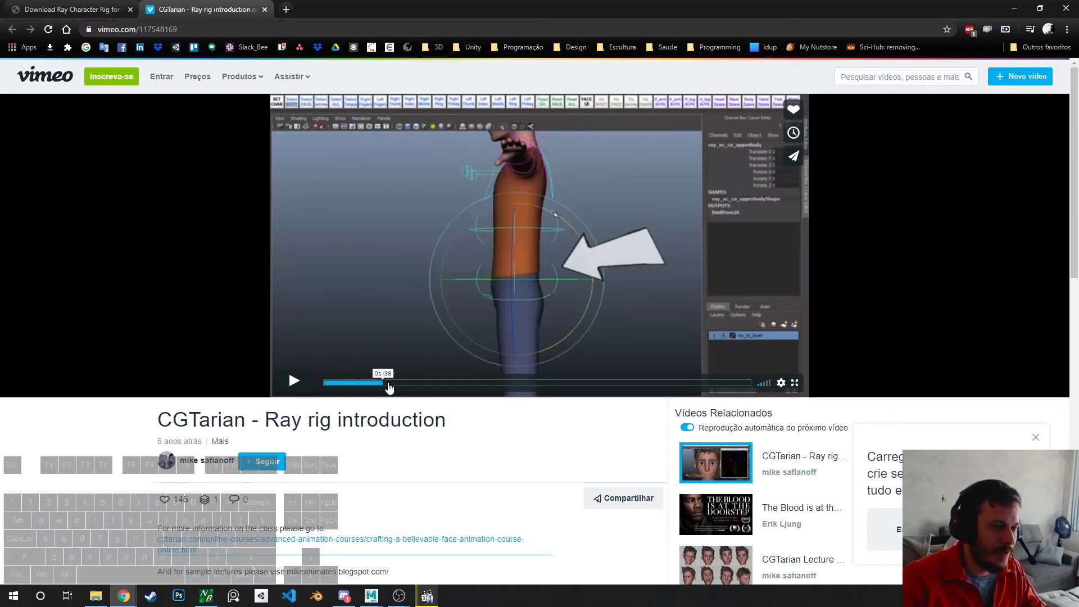
left_click(429, 386)
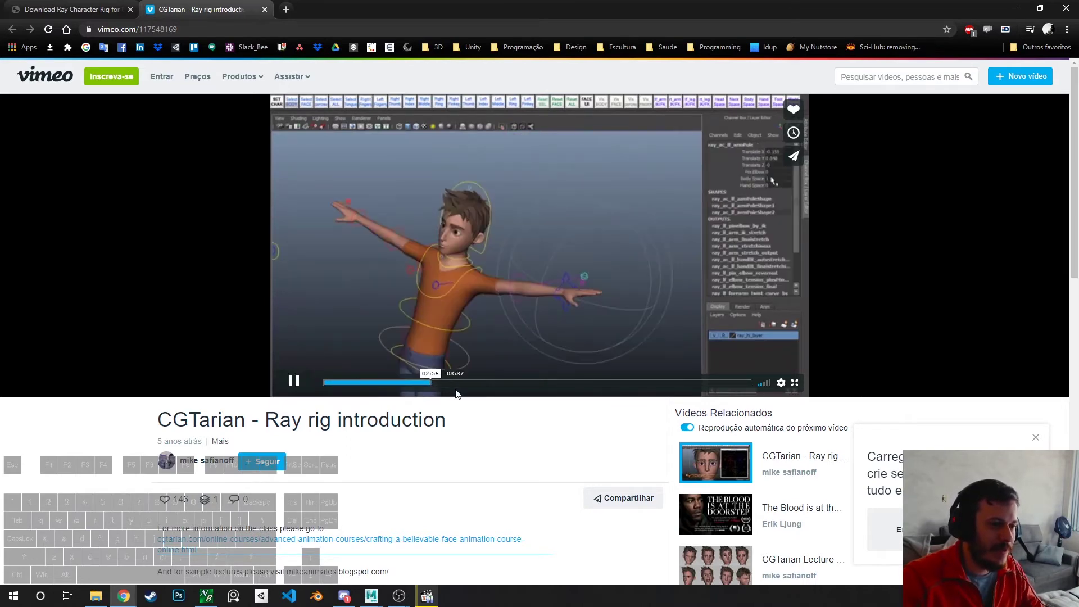
key("space")
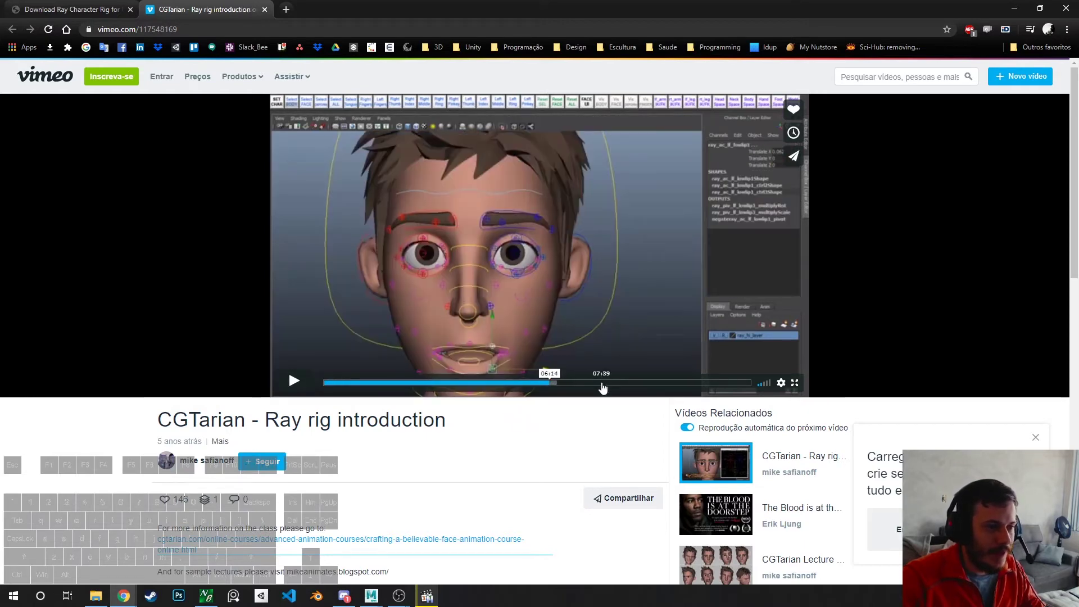
left_click(602, 383)
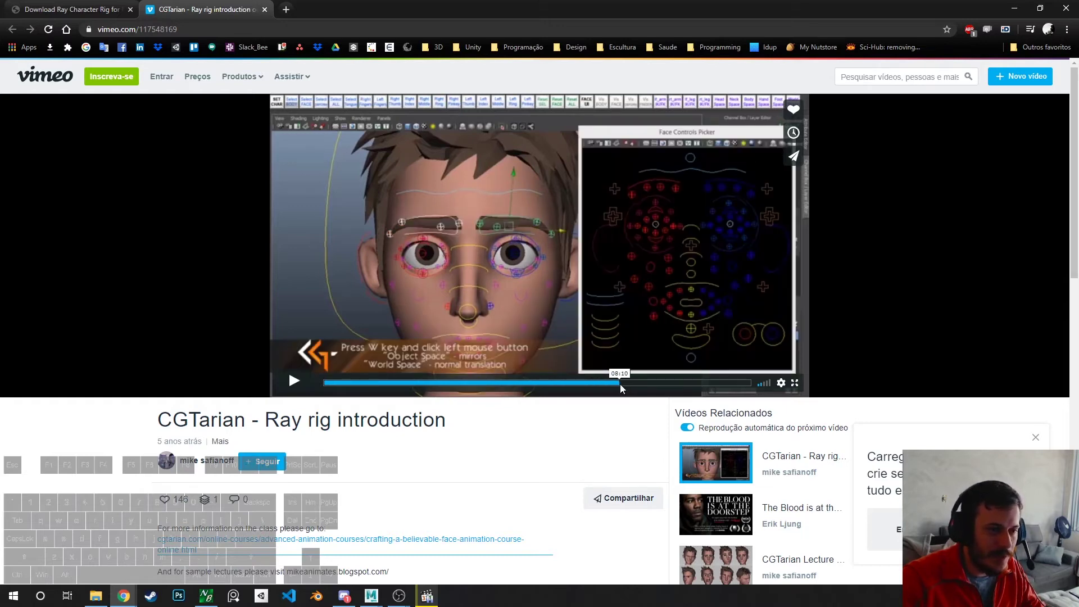
left_click(619, 383)
left_click(287, 382)
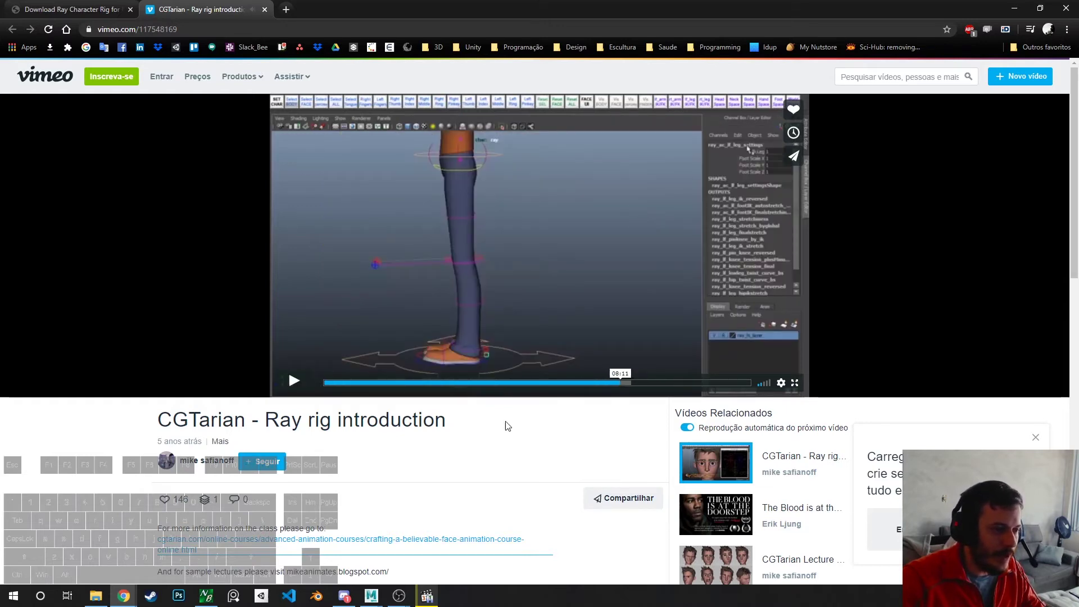
- Copy the address of the CGTarian Ray rig download page, and paste it into the Discord links-uteis channel
scroll(505, 421, "down", 3)
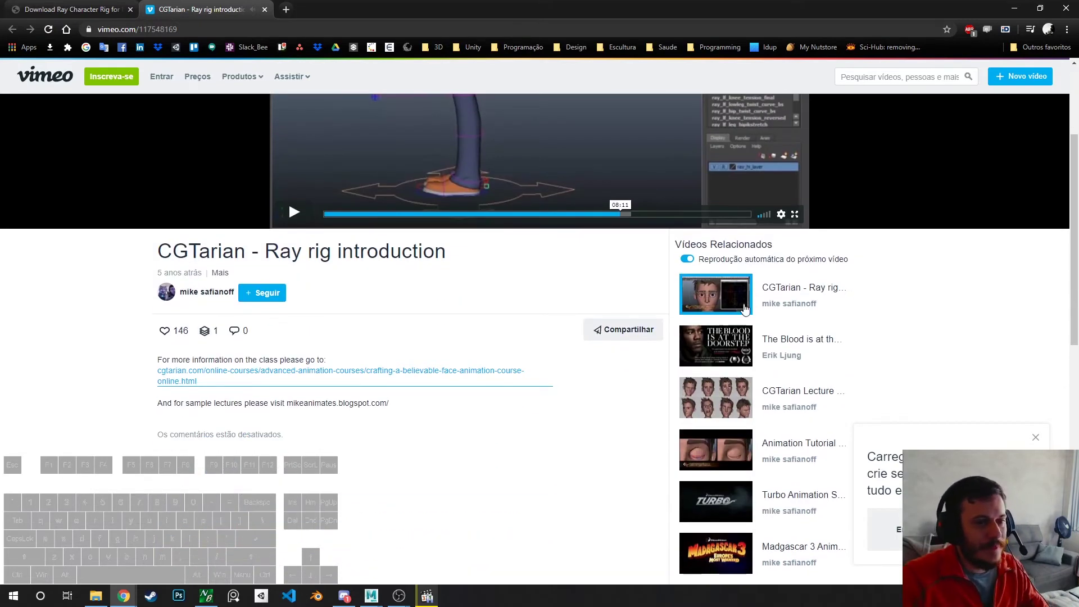
scroll(387, 401, "up", 3)
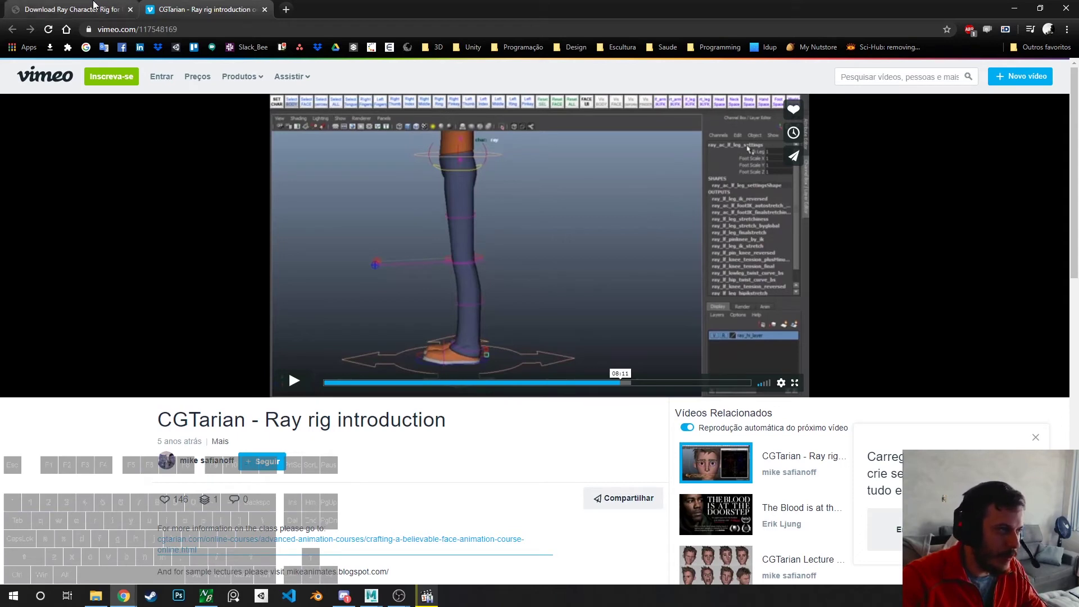
left_click(73, 9)
scroll(497, 273, "up", 1)
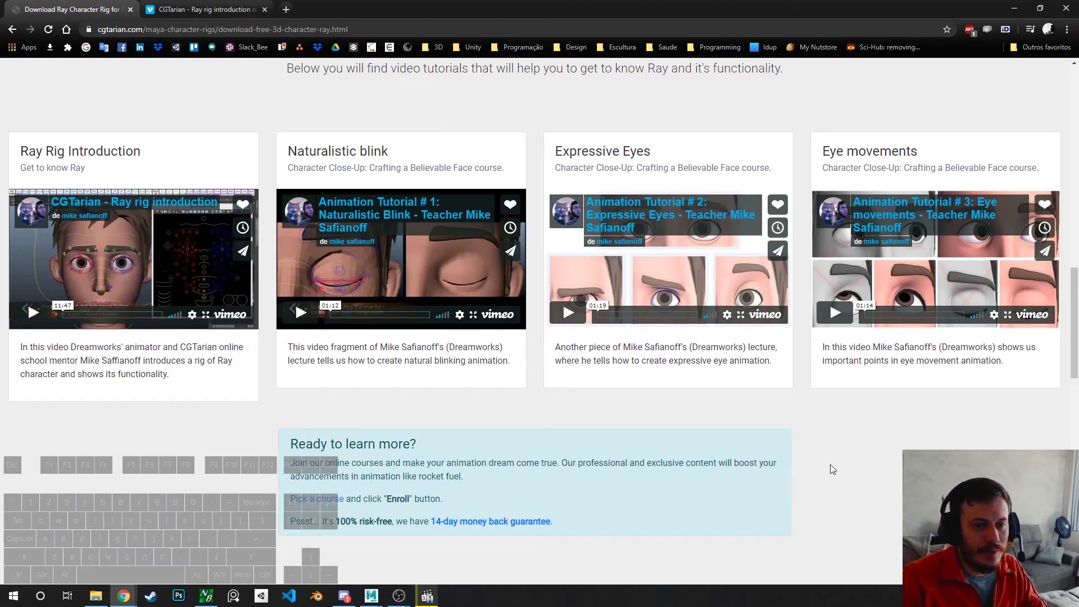
scroll(632, 531, "up", 2)
scroll(506, 508, "up", 15)
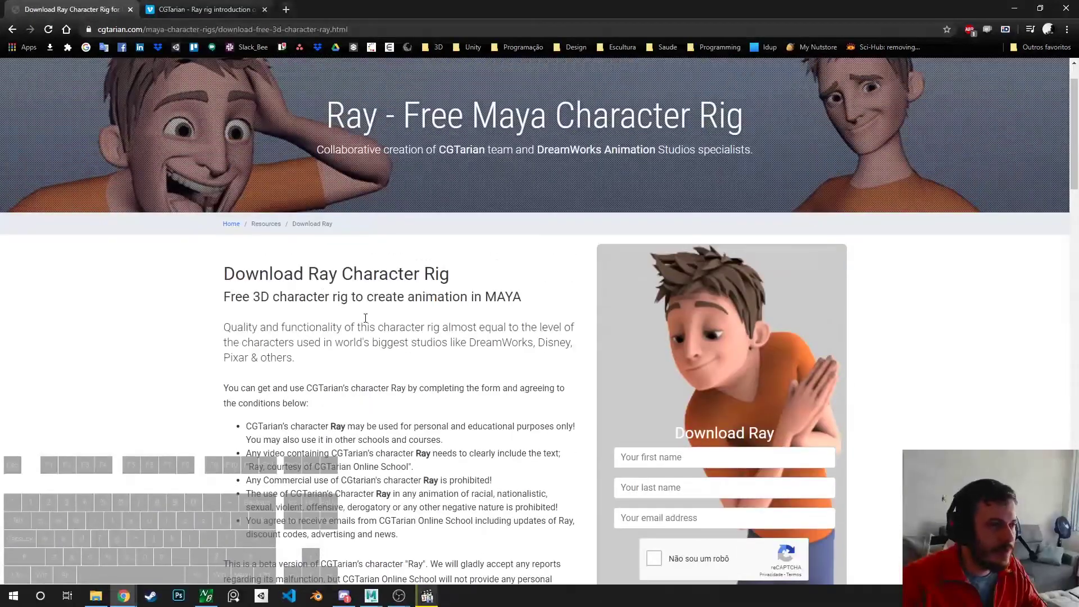
left_click(224, 29)
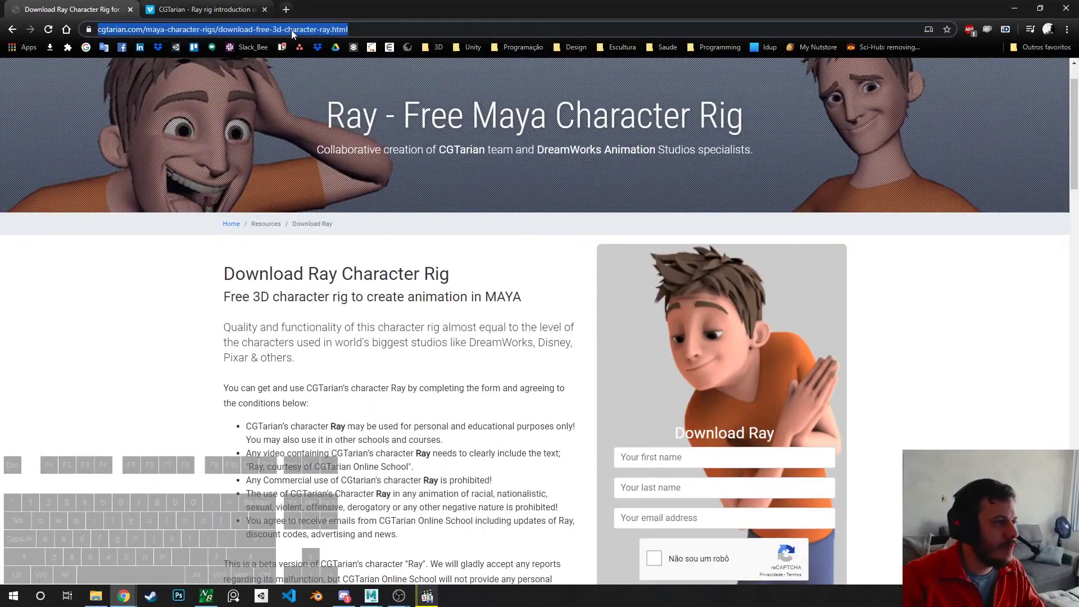
key("ctrl+c")
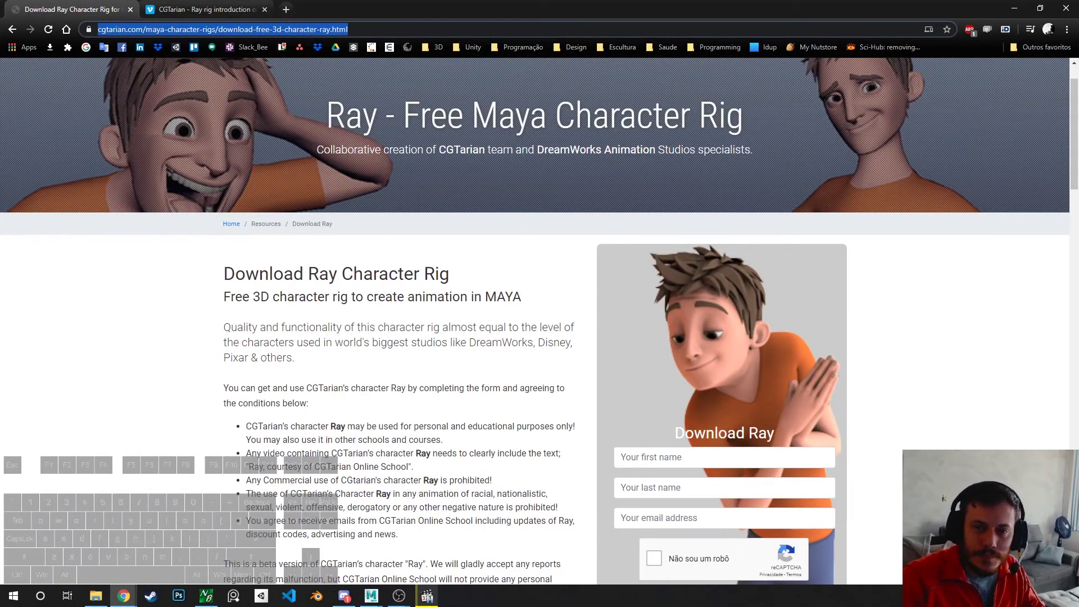
key("alt+Tab")
key("ctrl+v")
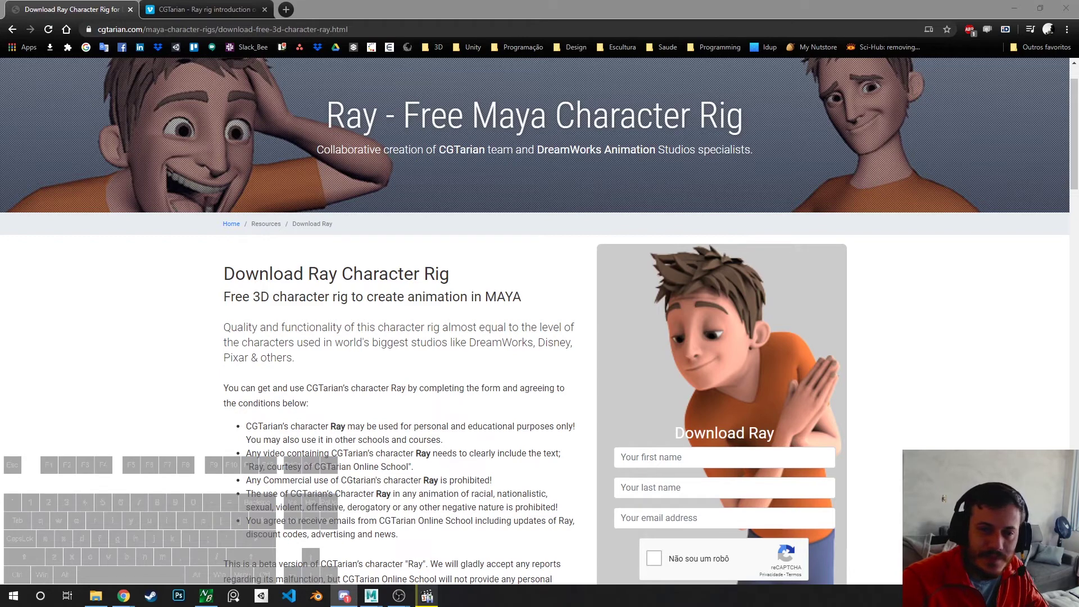
- Check the June 2020 system calendar, close it, and return to the Ray download form and its usage conditions
left_click(1045, 596)
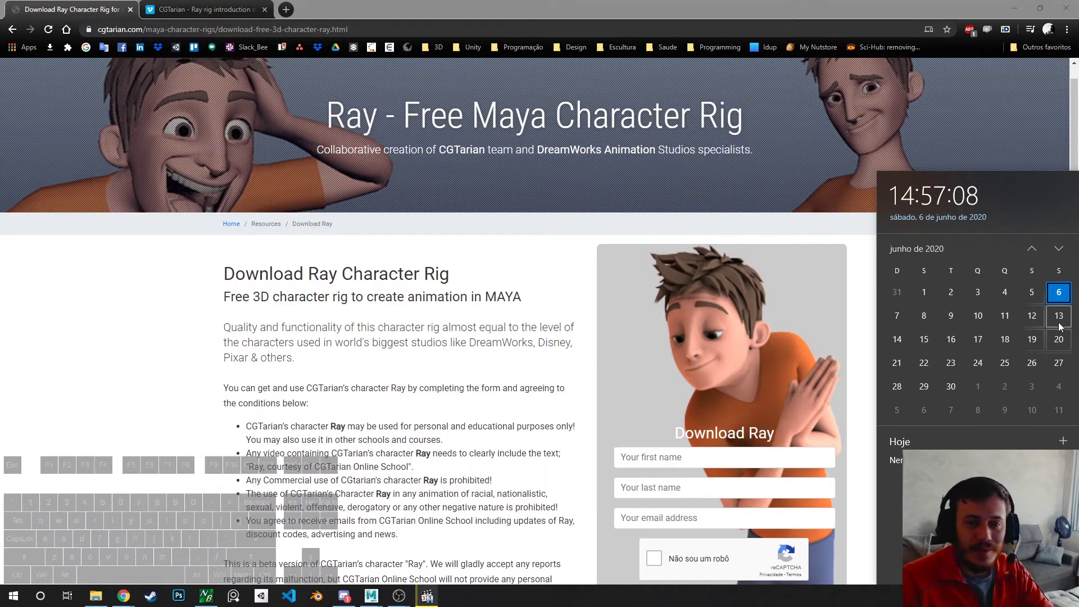
scroll(927, 127, "up", 1)
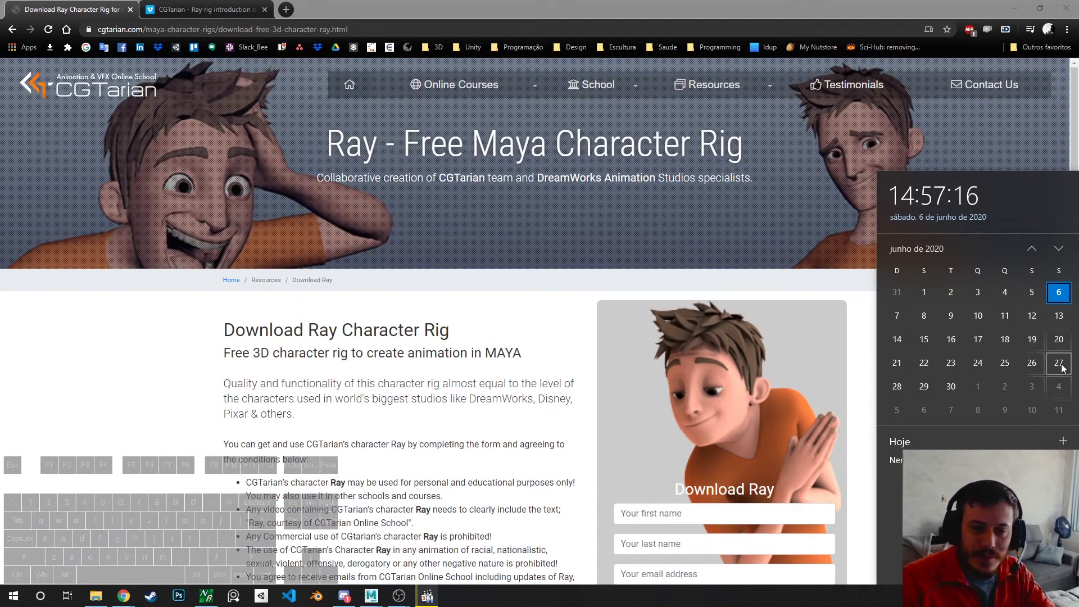
scroll(456, 433, "down", 1)
scroll(455, 434, "down", 3)
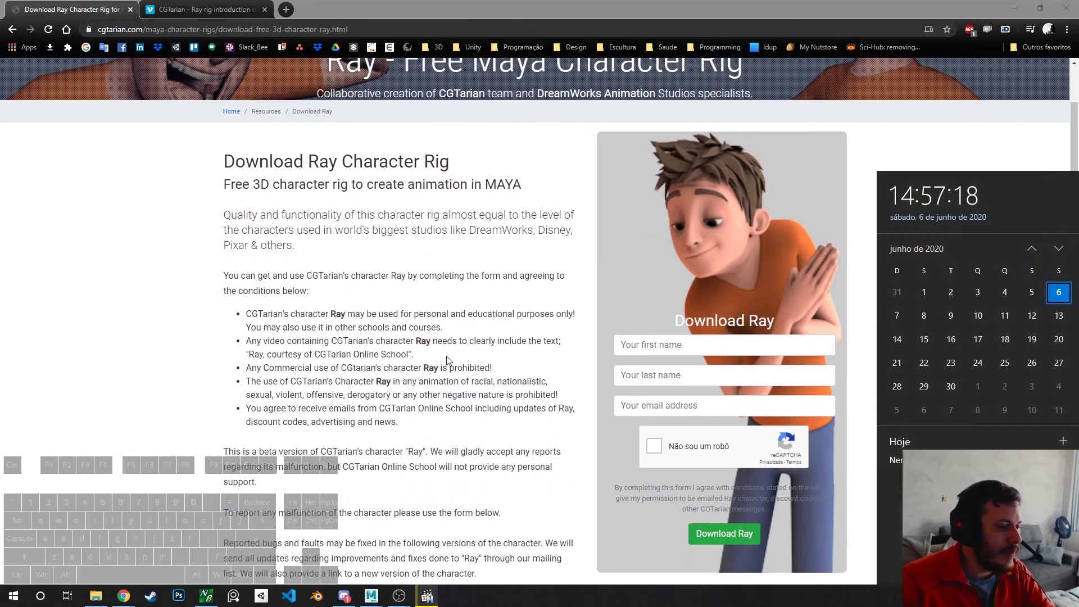
left_click(465, 398)
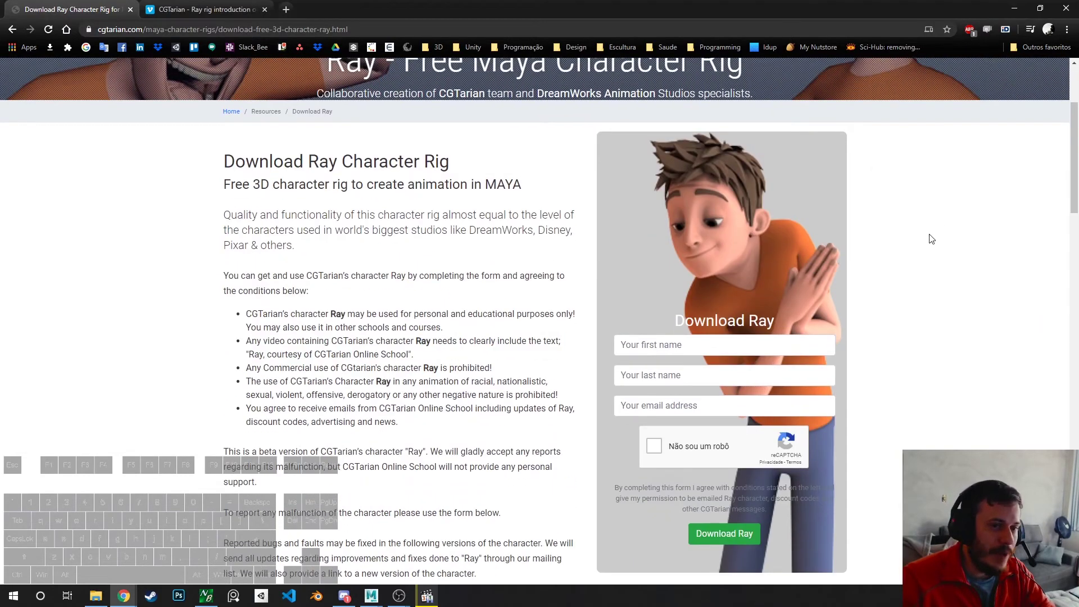
- Go back to the Ray rig introduction video page on Vimeo
left_click(203, 9)
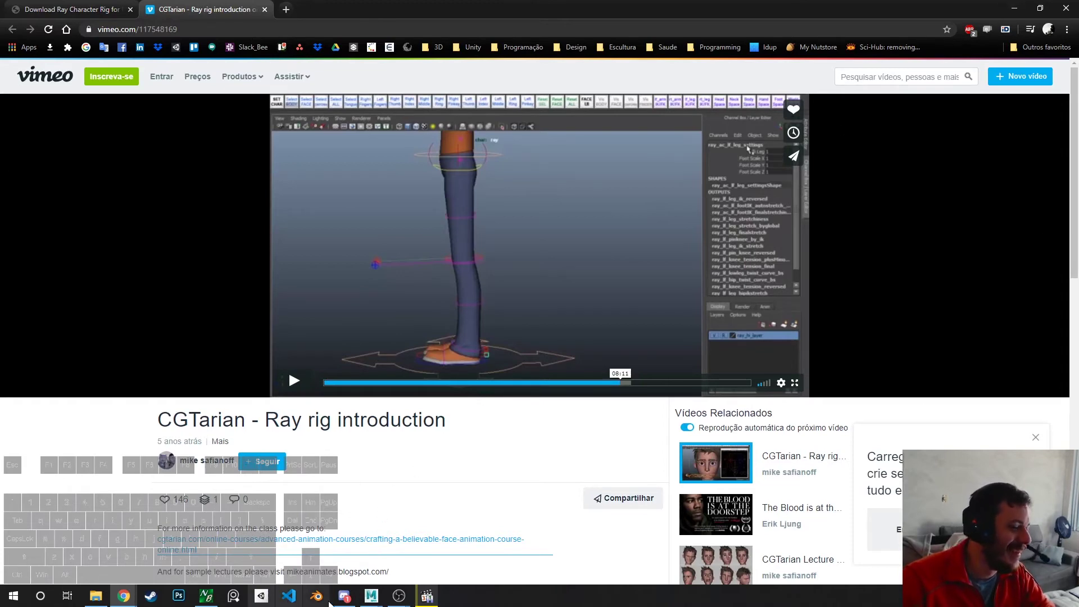
mouse_move(341, 600)
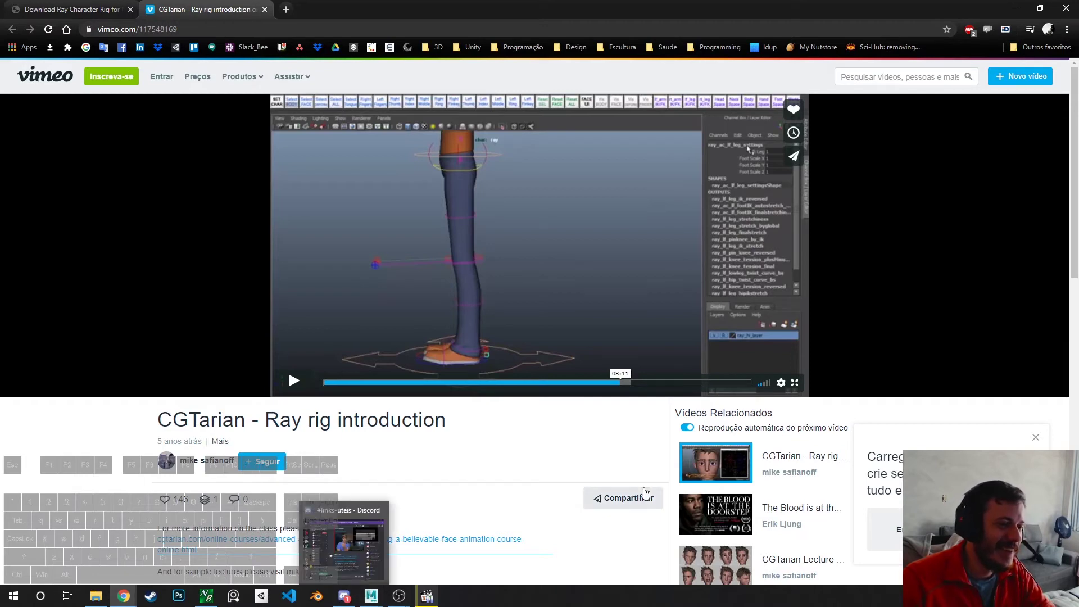
scroll(573, 535, "down", 1)
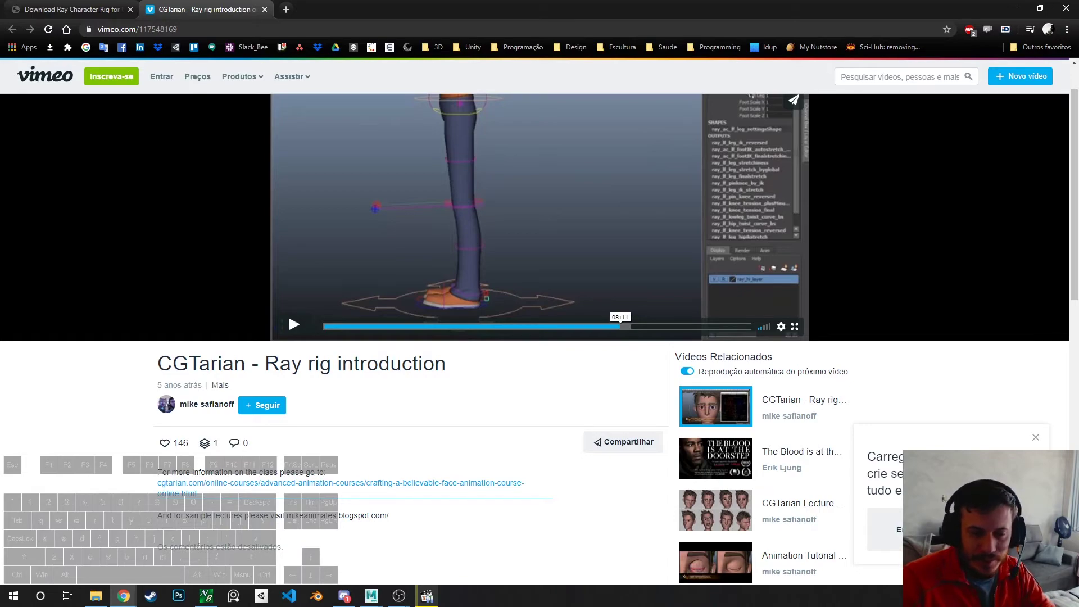
left_click(399, 597)
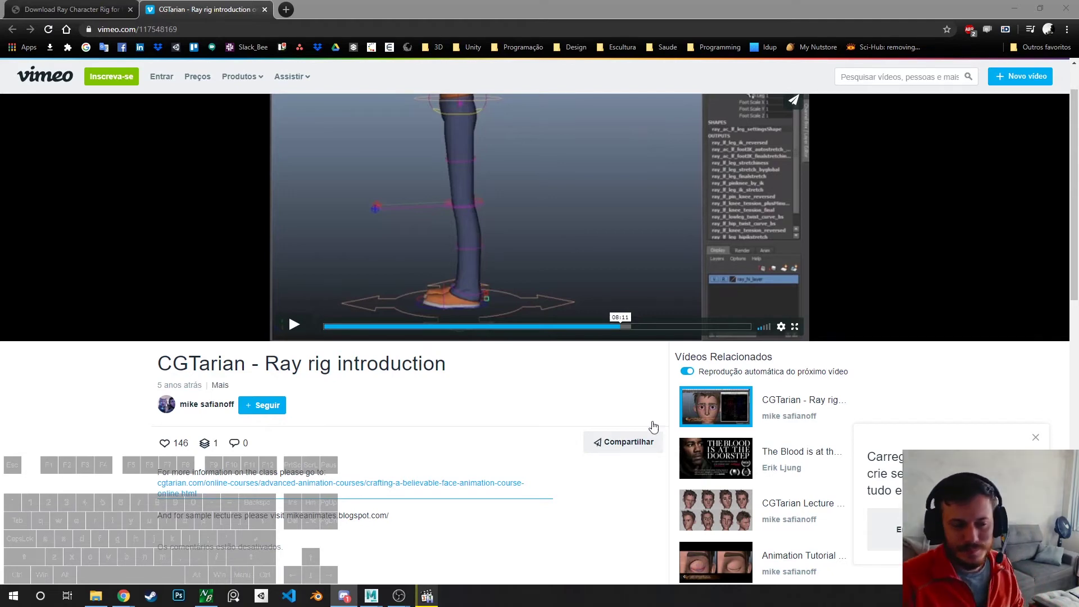
mouse_move(398, 595)
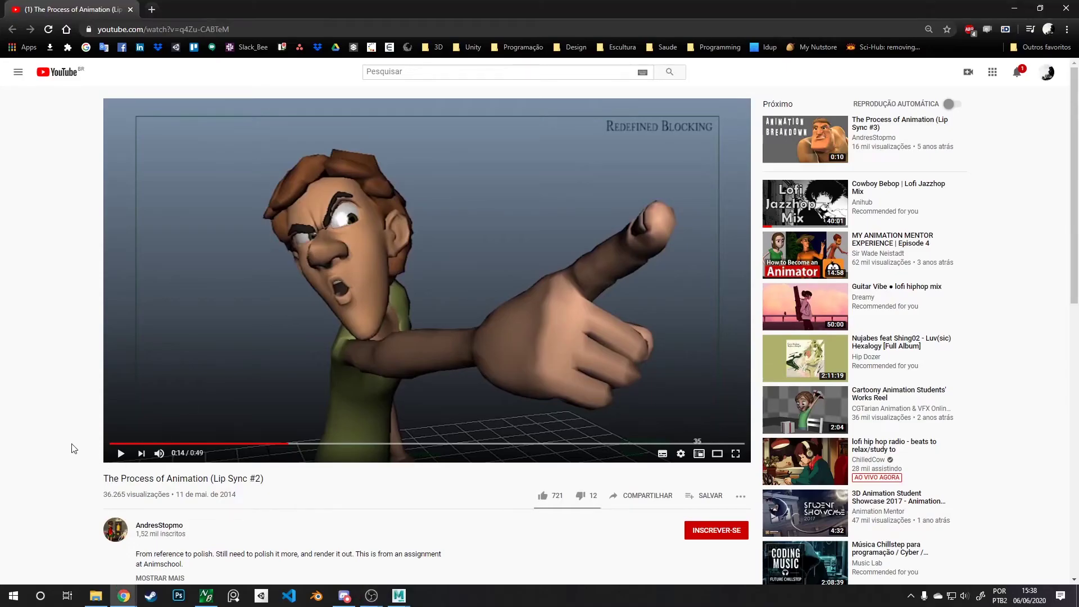
- Replay The Process of Animation (Lip Sync #2) from the start, pausing at 0:07 in the reference pass and 0:13 in the Redefined Blocking
left_click_drag(118, 444, 111, 444)
left_click(164, 332)
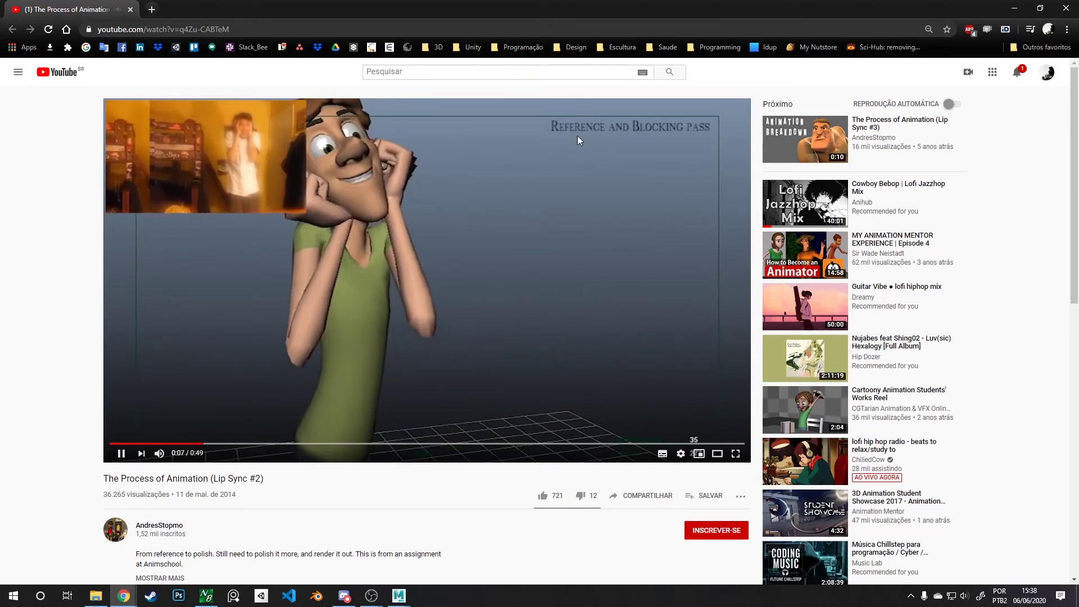
left_click(301, 171)
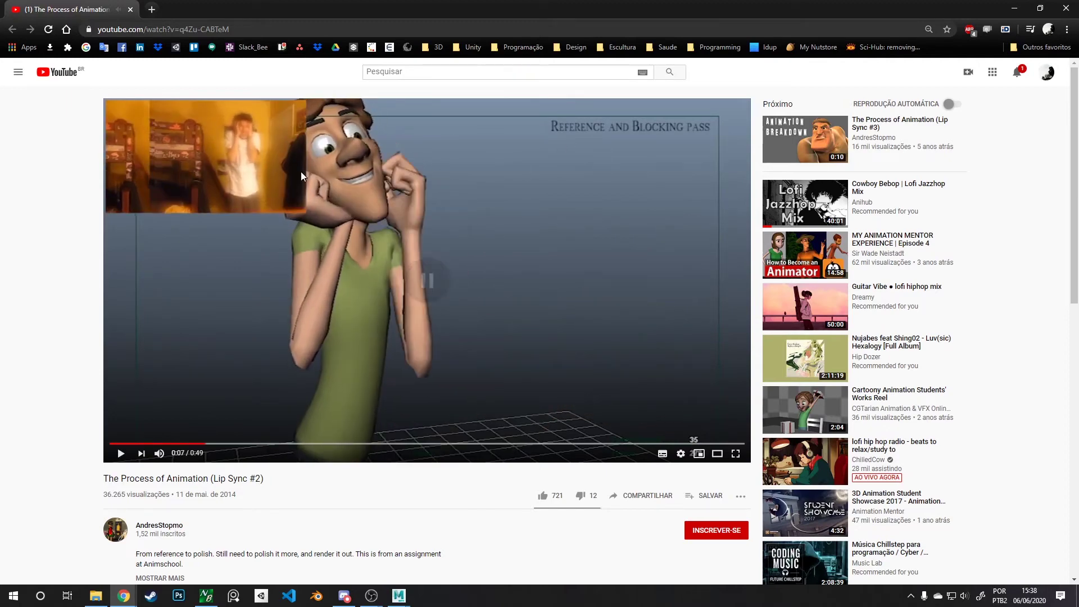
left_click(191, 443)
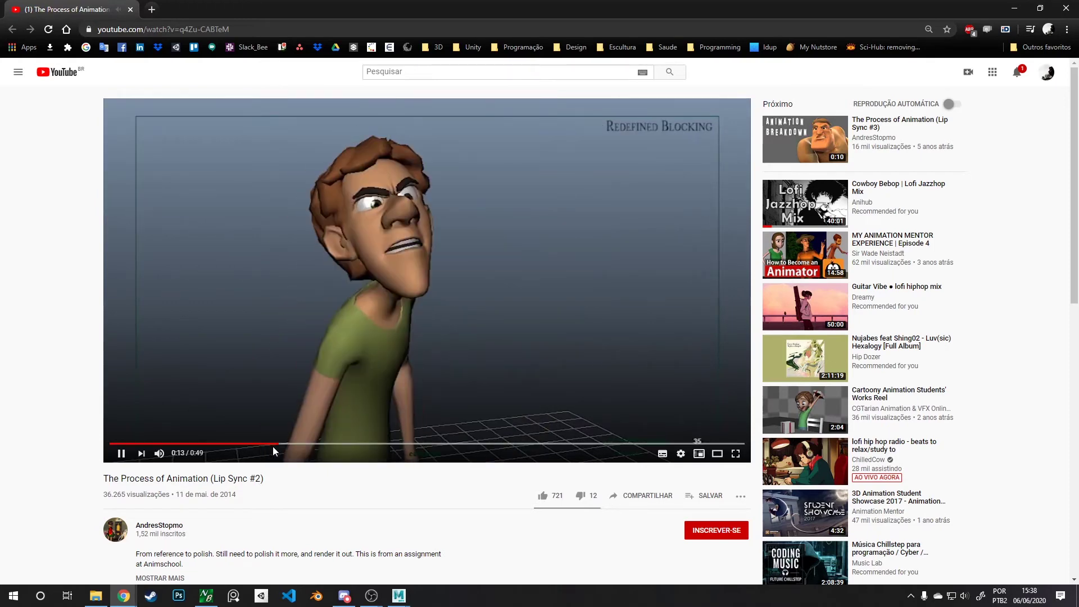
key("space")
left_click_drag(285, 450, 283, 451)
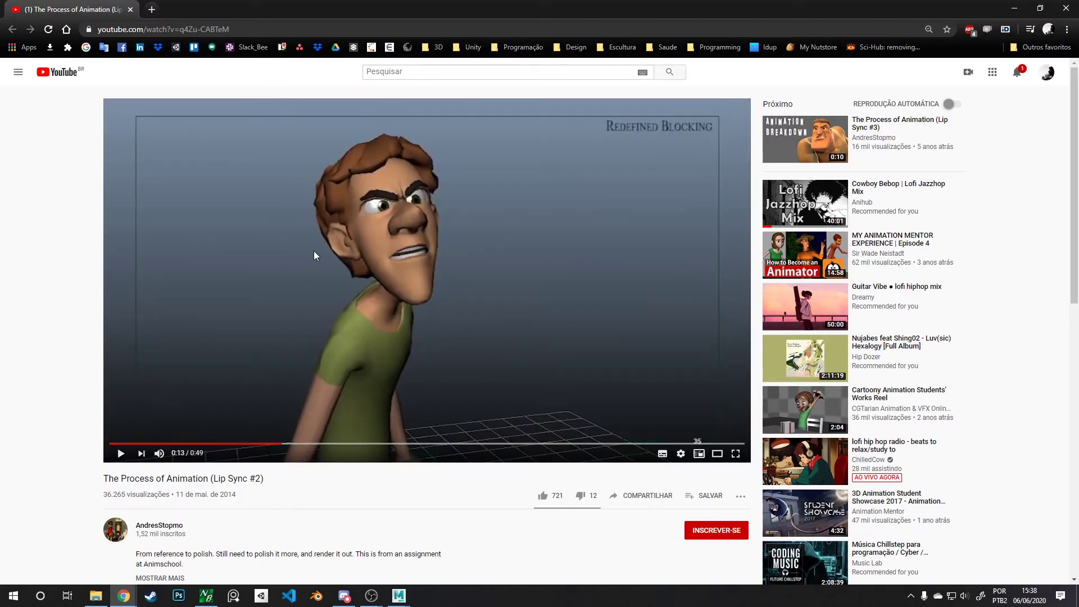
- Play the Lip Sync #2 video through Blocking Plus, pause the Spline Pass at 0:26 and 0:28, and watch to the end
left_click(451, 335)
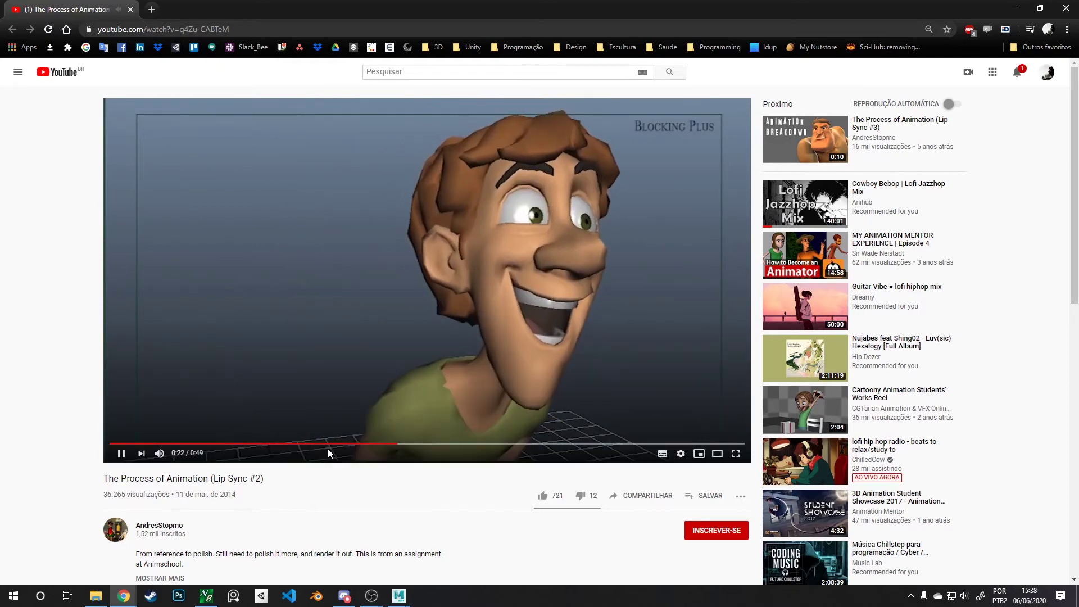
key("space")
key("space")
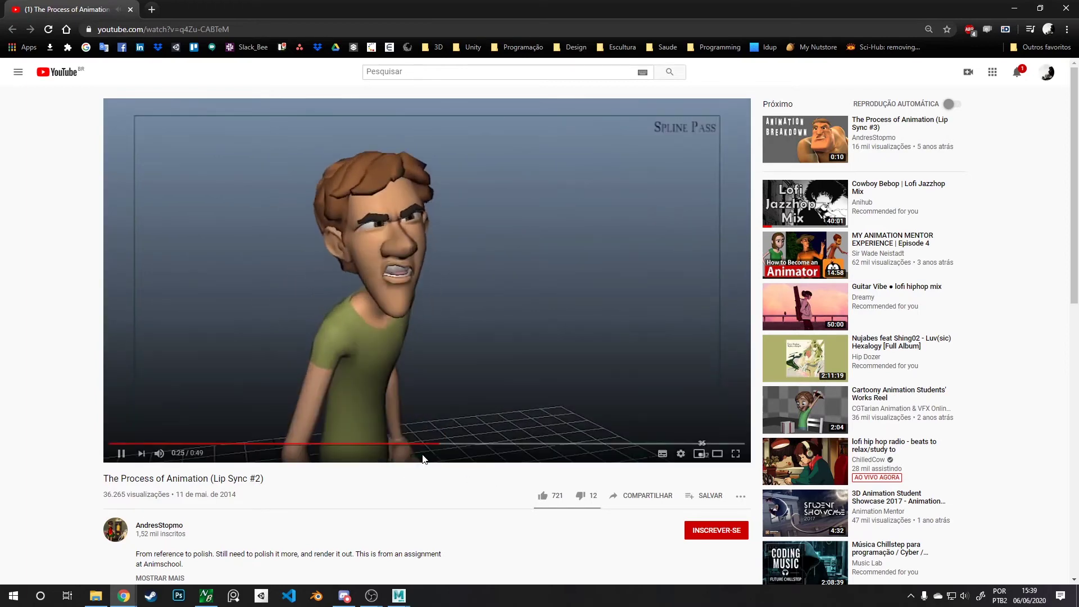
left_click(441, 448)
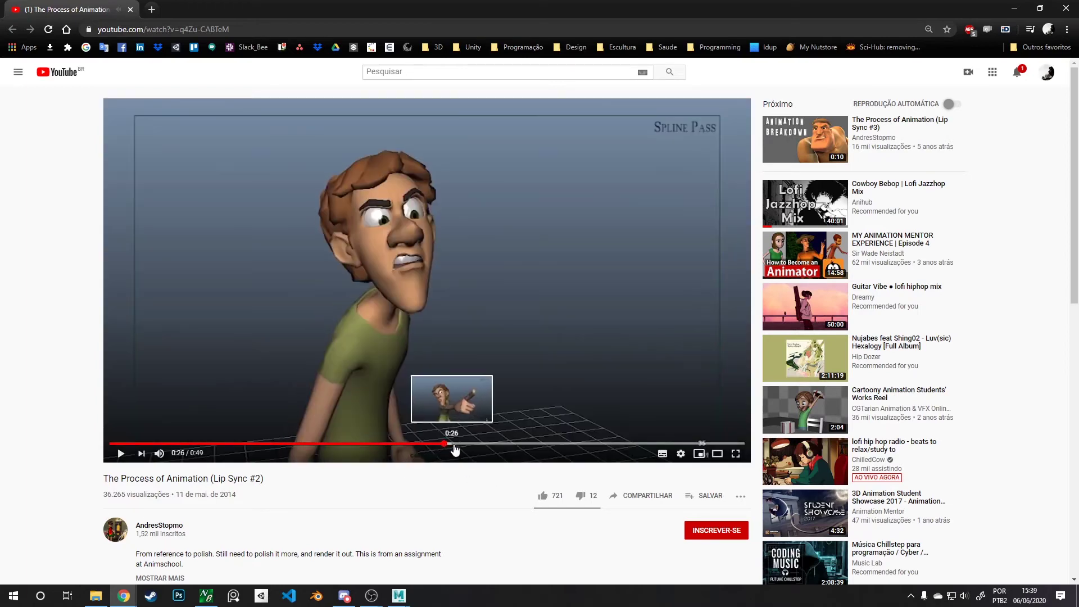
left_click(456, 447)
key("space")
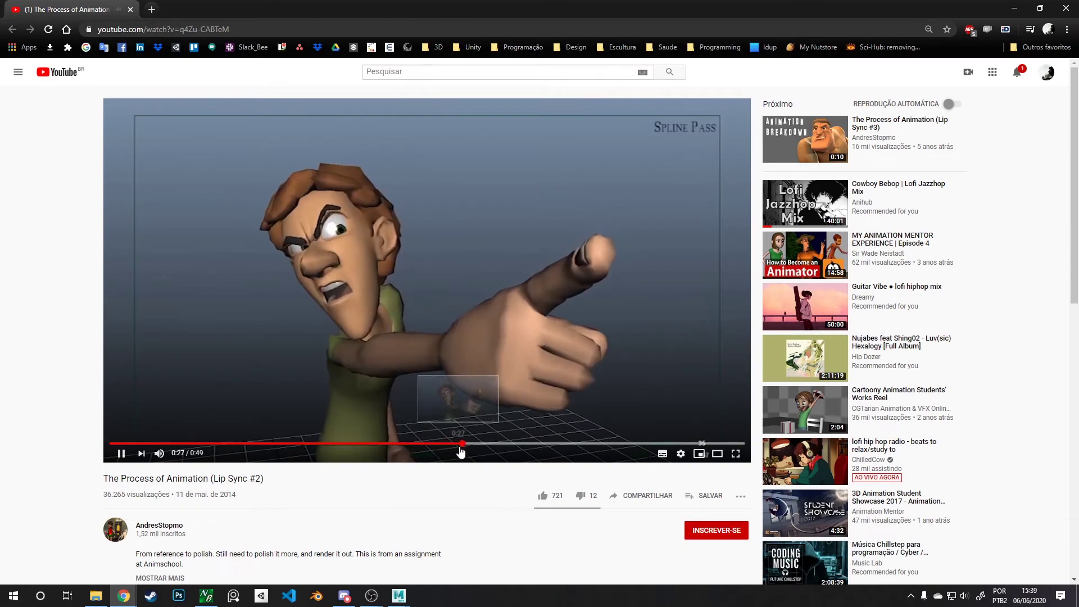
key("space")
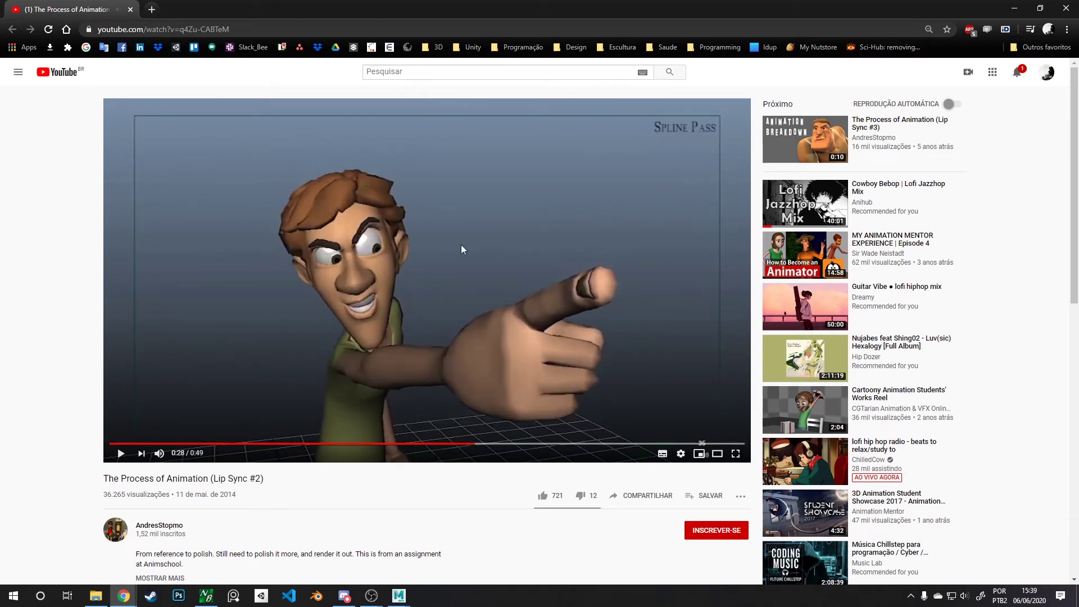
key("space")
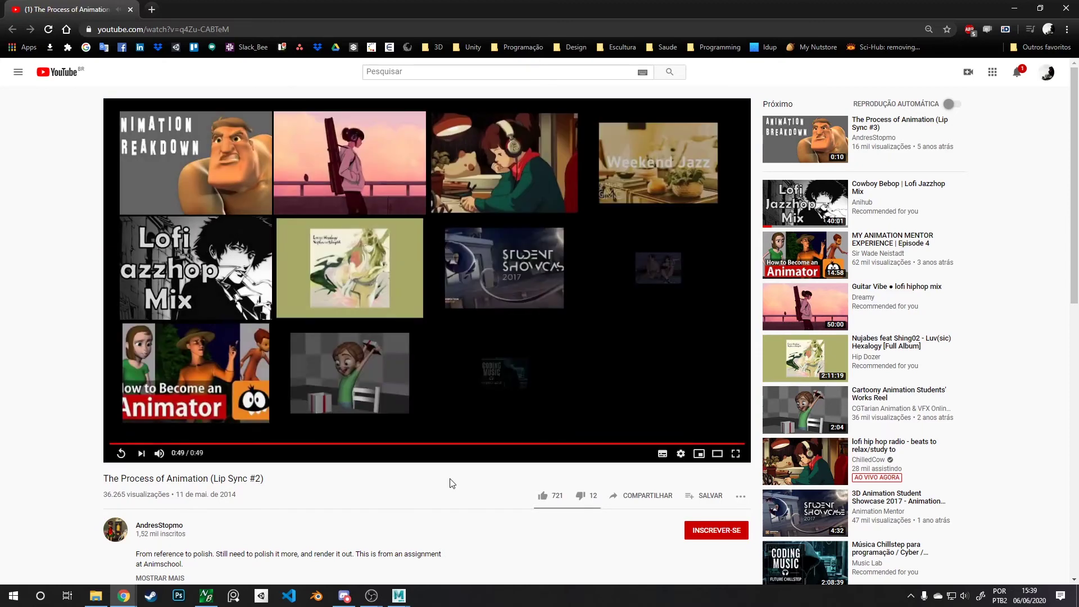
- Browse the uploaded videos on the Lip Sync #2 author's channel, and open The Process of Animation (Lip Sync #1)
left_click(160, 523)
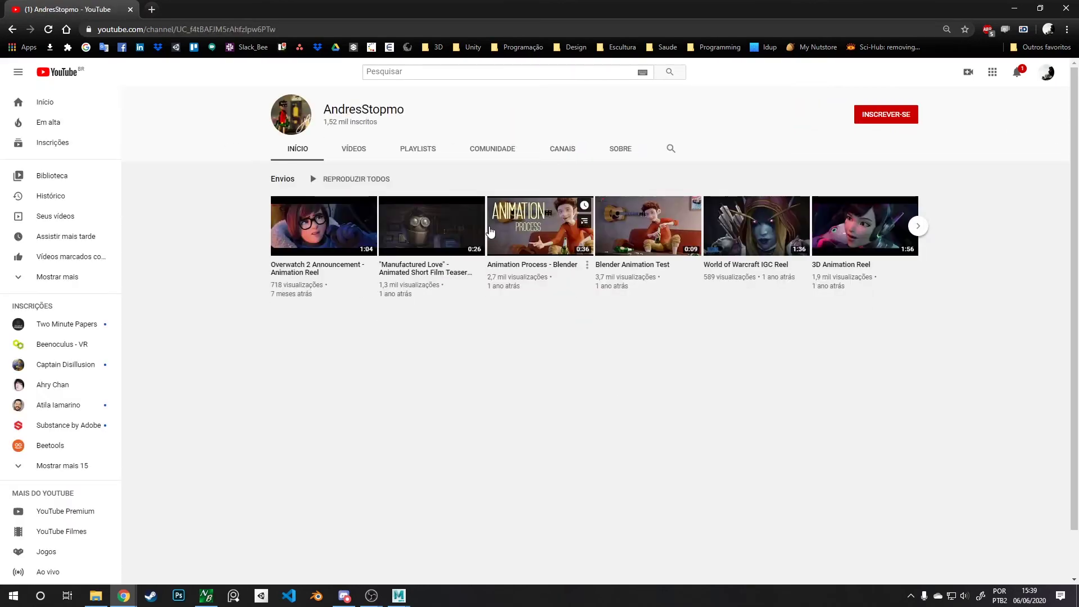
left_click(353, 149)
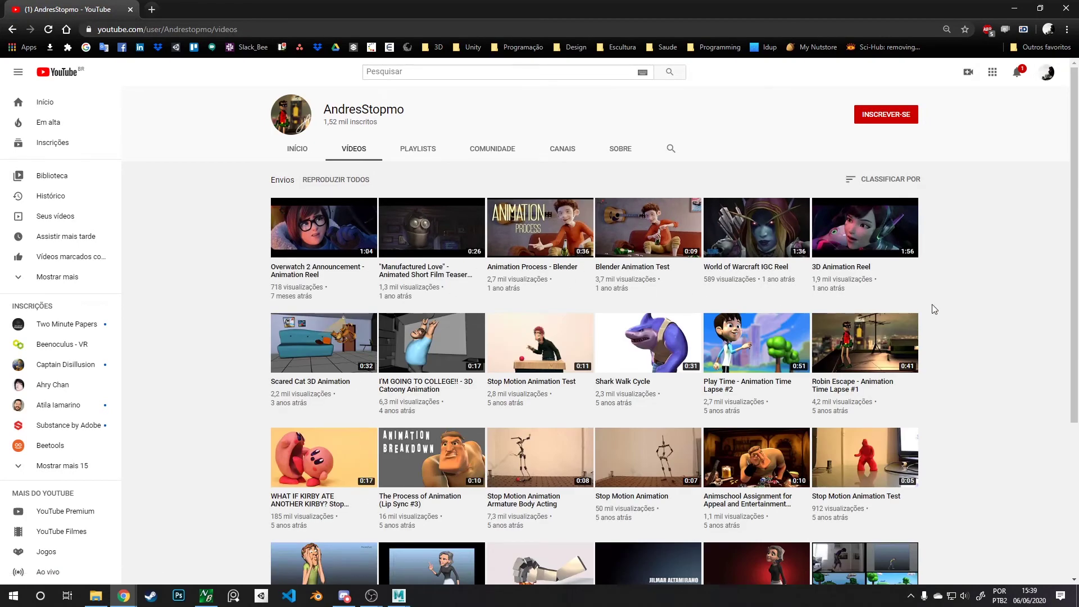
scroll(933, 309, "down", 4)
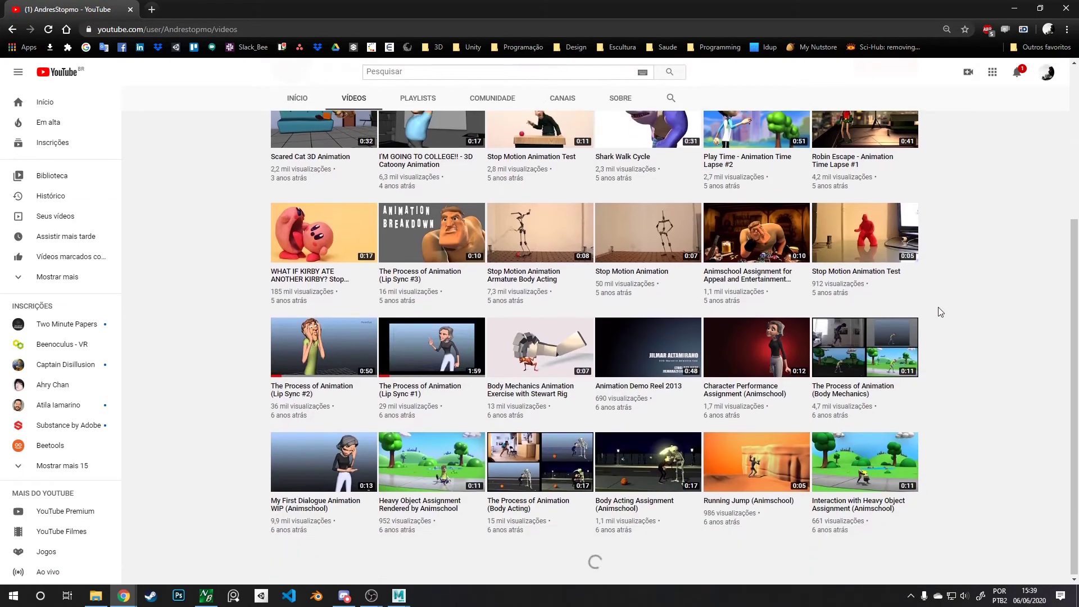
scroll(941, 312, "down", 1)
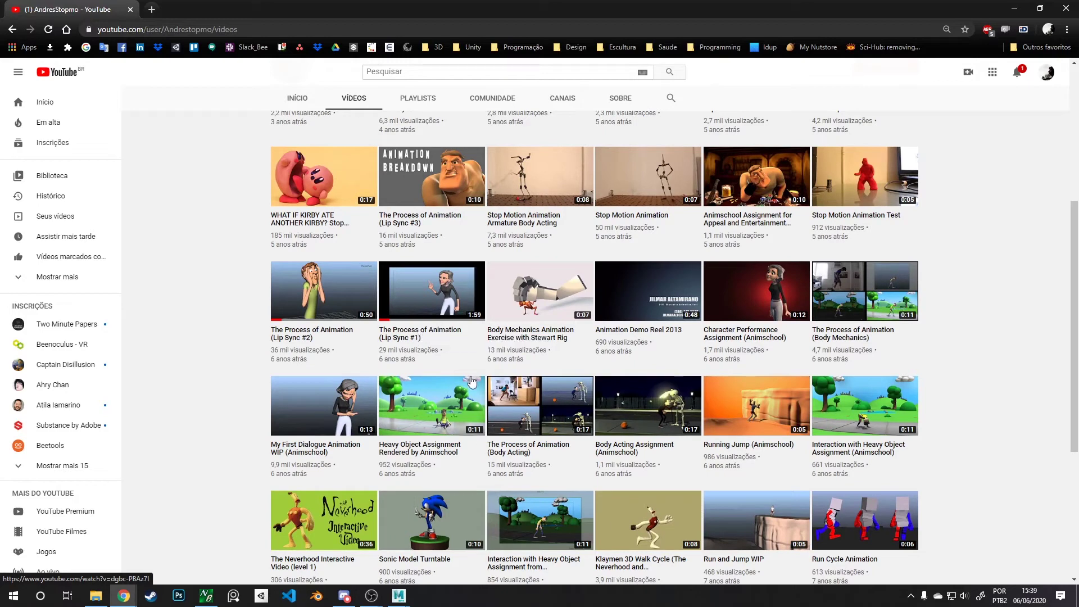
left_click(417, 336)
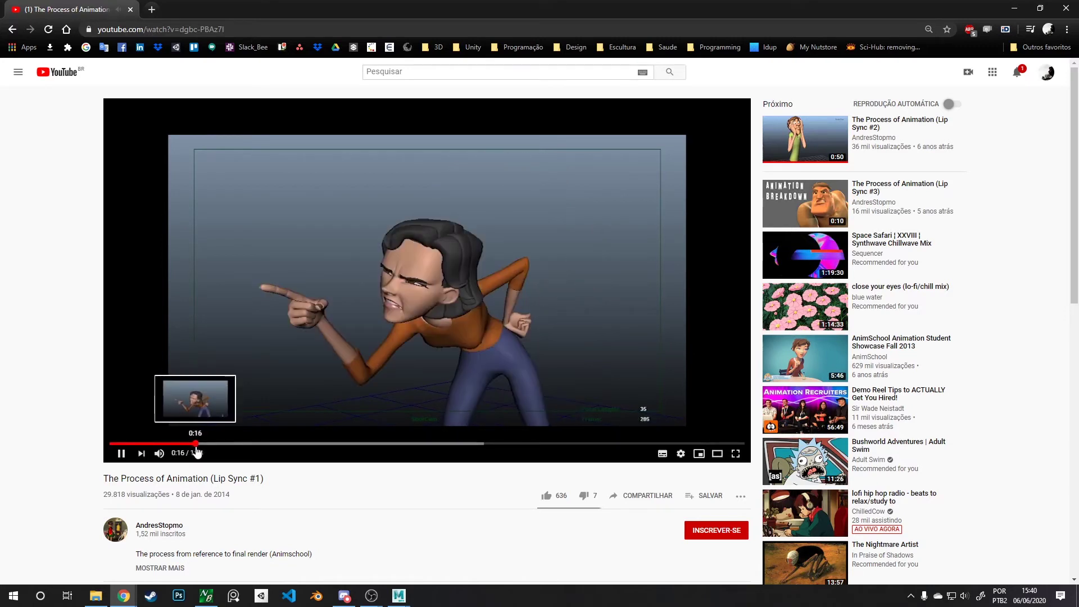
- Pause Lip Sync #1 at 0:16, go back to the live-action reference at 0:04, and stop on the blocked character at 0:17
key("space")
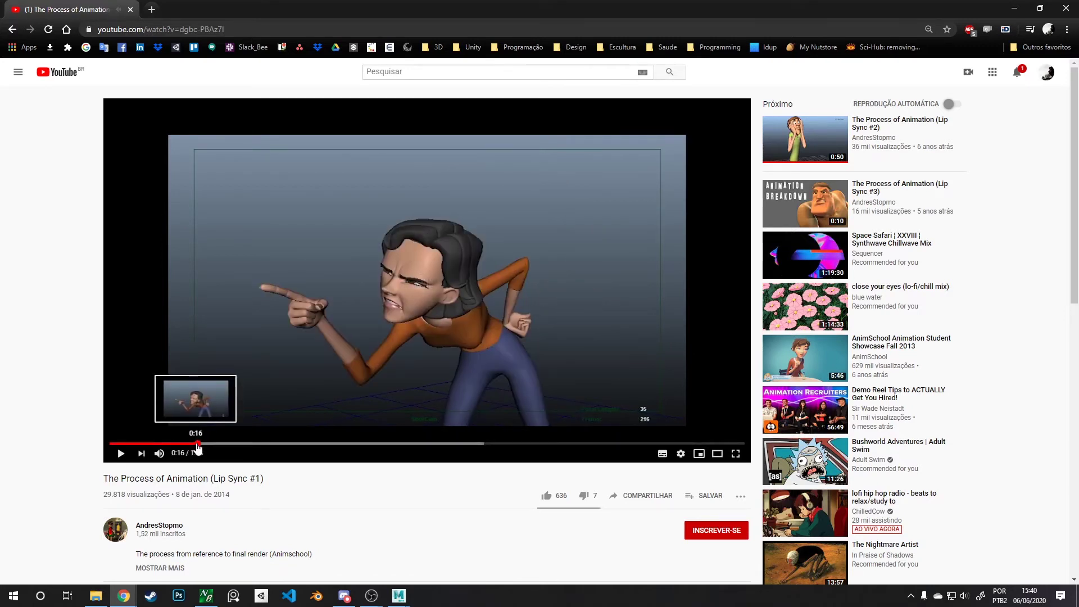
left_click_drag(198, 446, 134, 446)
key("space")
key("space")
key("space")
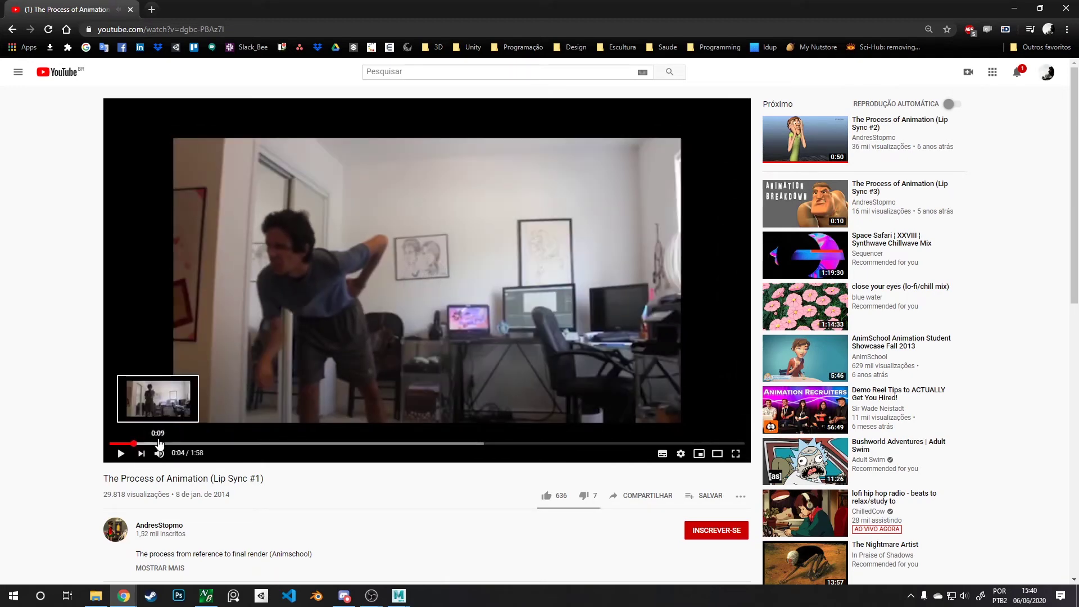
mouse_move(167, 445)
left_mouse_down()
mouse_move(145, 448)
mouse_move(161, 453)
left_mouse_up()
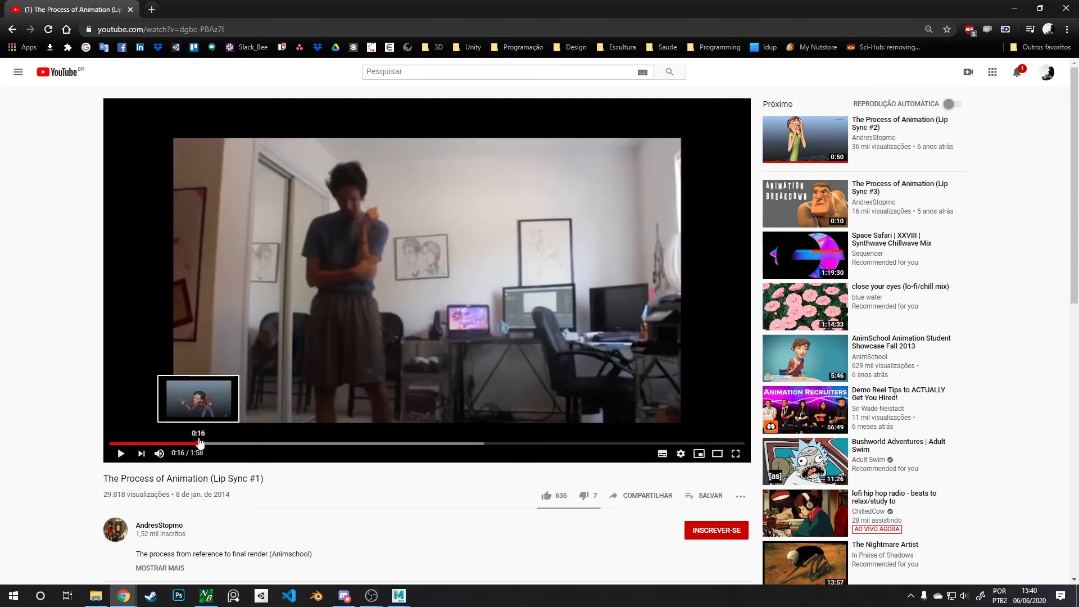
left_click(196, 444)
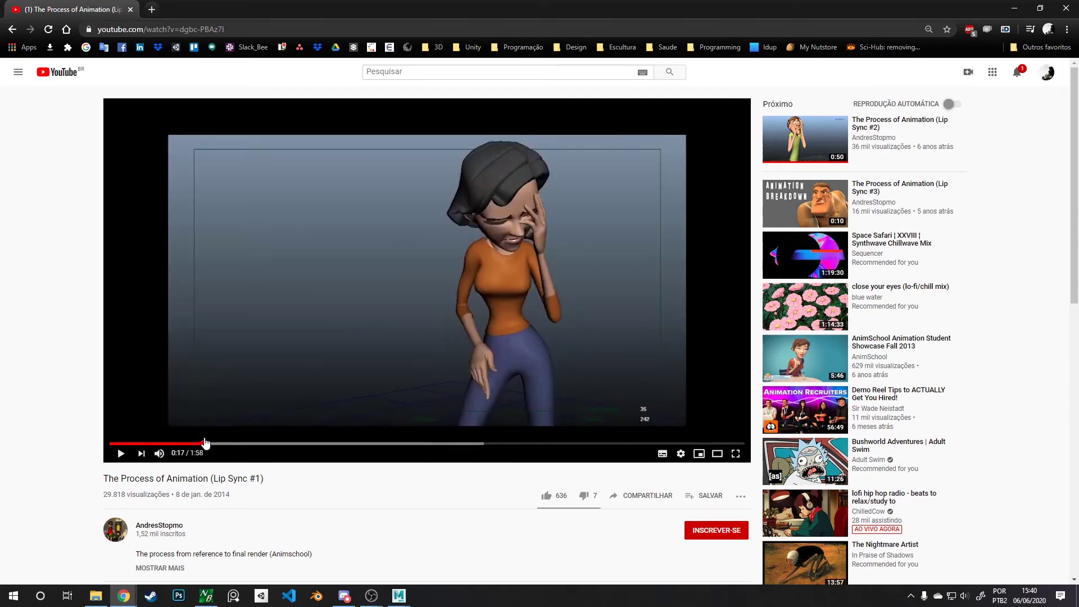
- Resume Lip Sync #1 from the blocked character, and skim its successive animation passes, skipping ahead to 1:06 and further
left_click(194, 443)
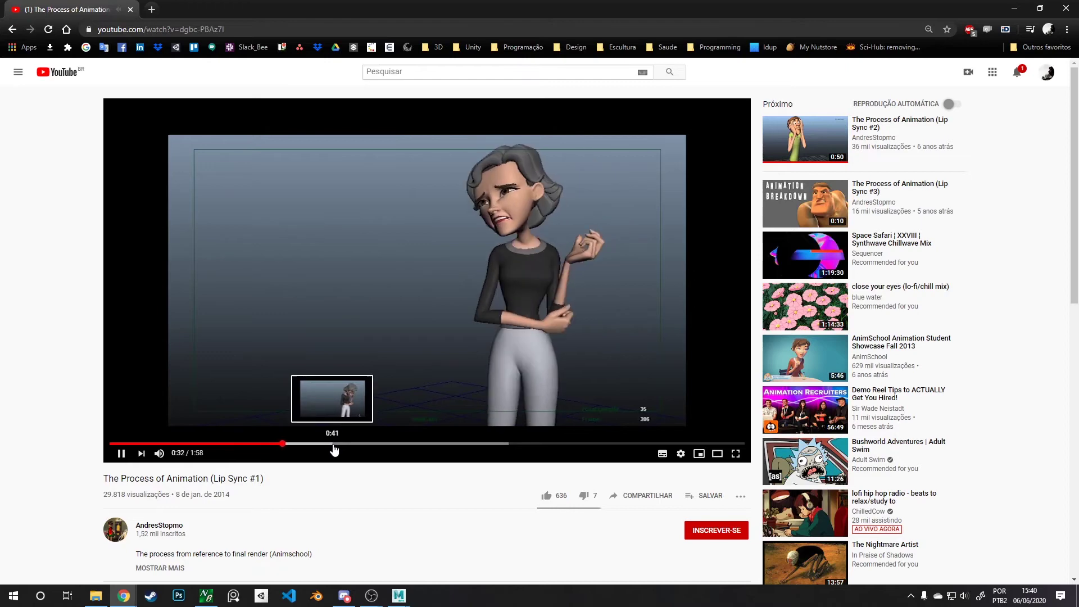
left_click(385, 444)
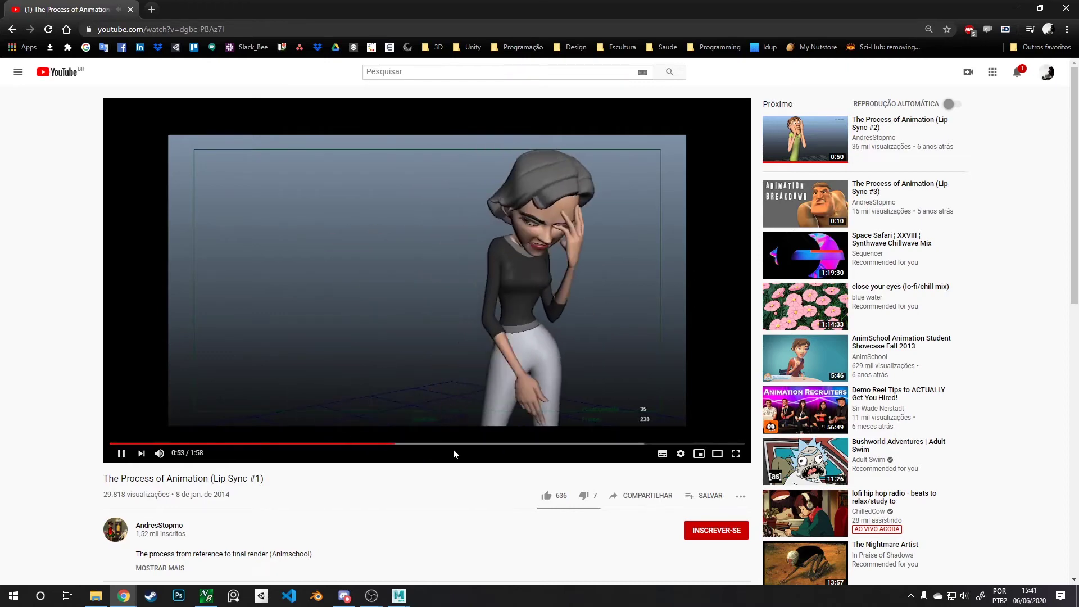
left_click(467, 448)
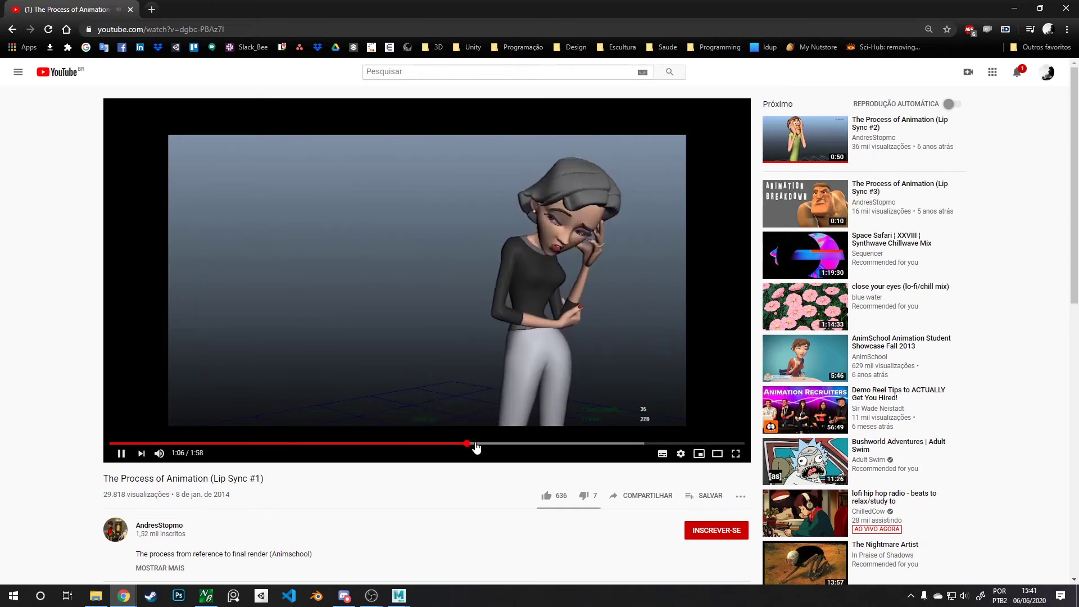
left_click(536, 447)
left_click(590, 445)
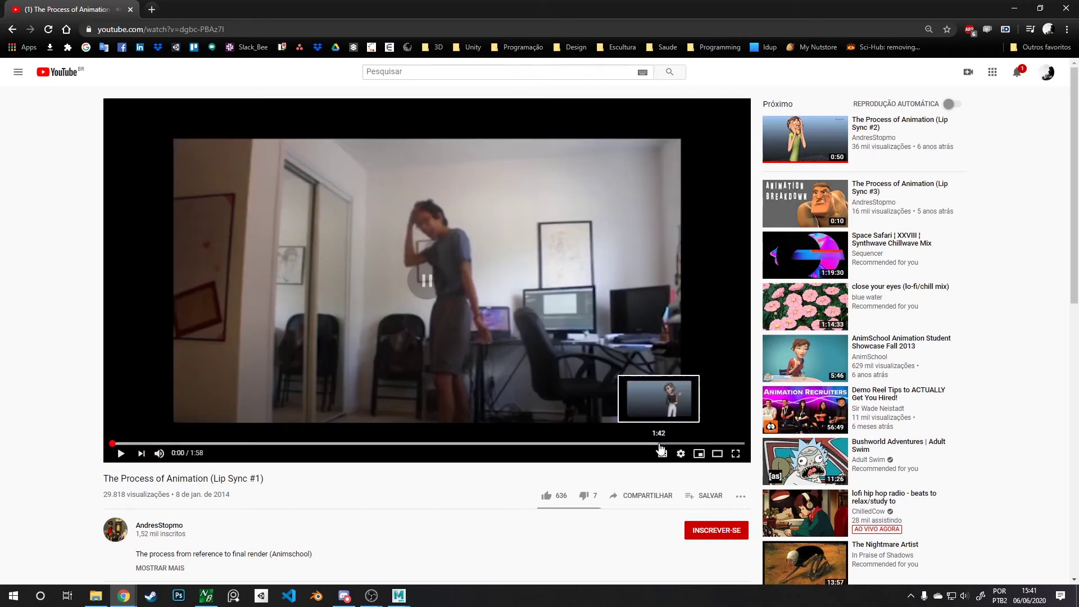
- Jump to 1:44 in Lip Sync #1, advance to the final render against the red background, and pause it at 1:52
left_click(666, 444)
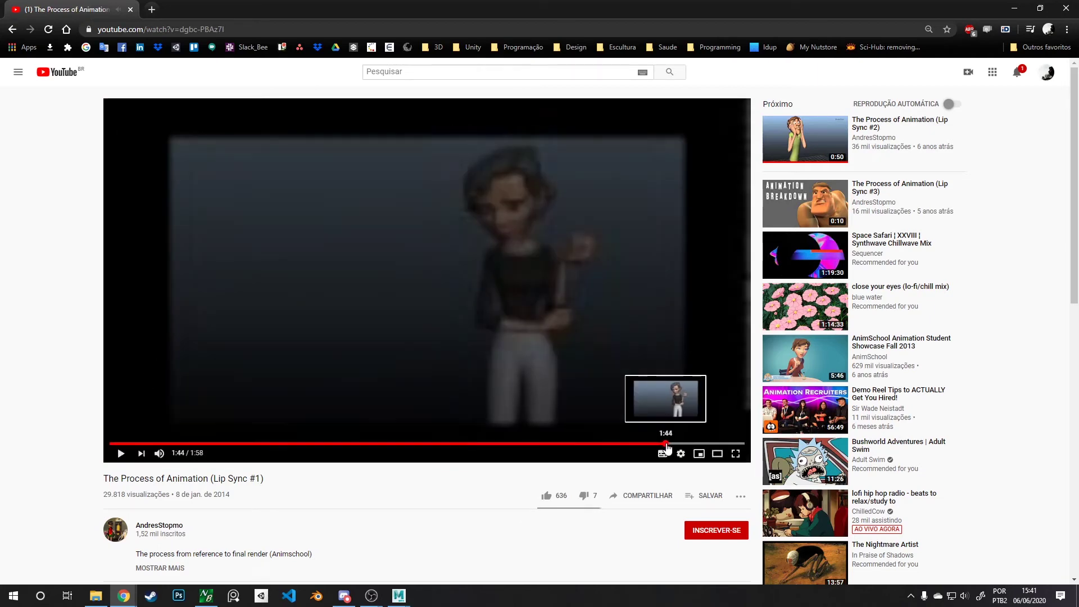
left_click_drag(666, 444, 701, 445)
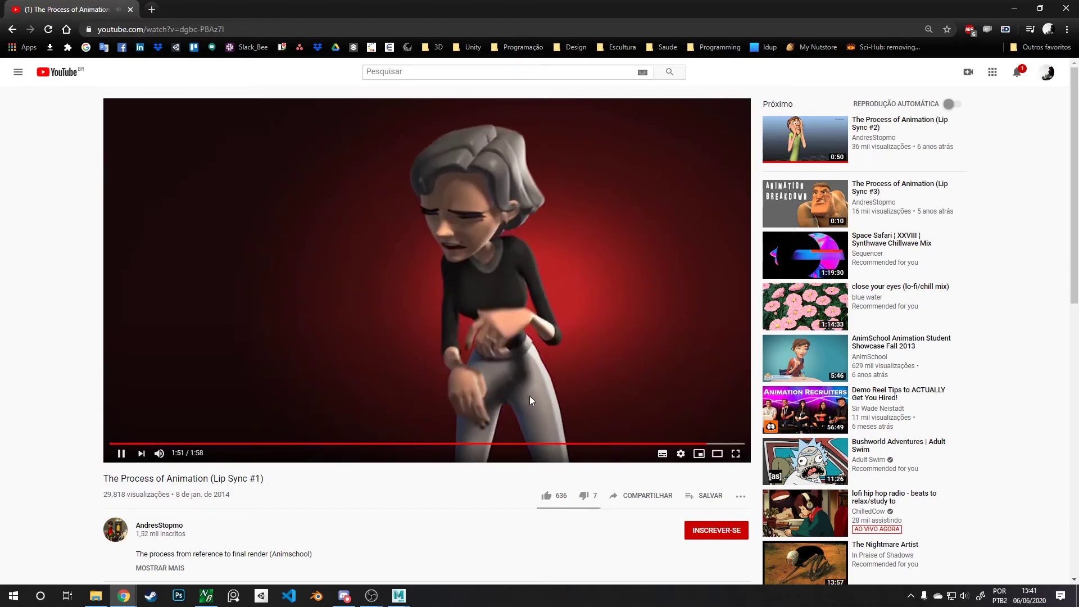
left_click(561, 273)
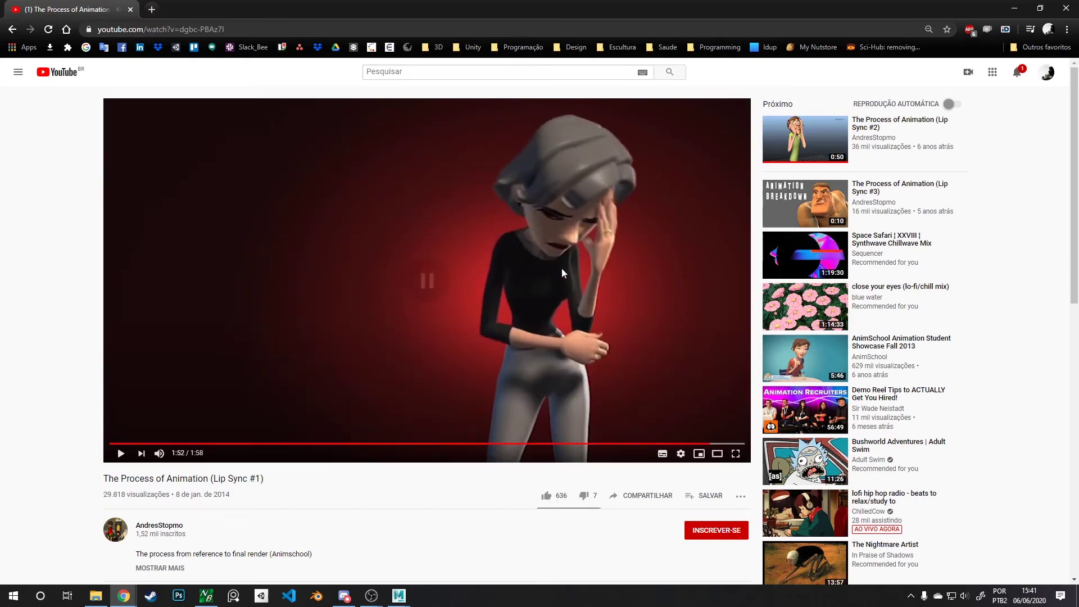
left_click(609, 214)
left_click(609, 217)
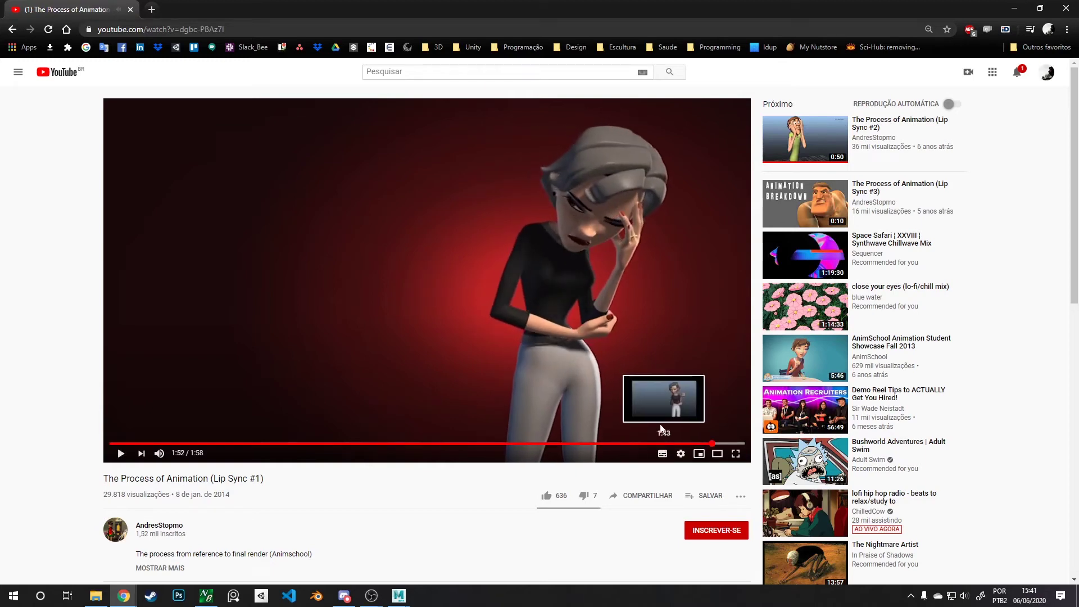
- Replay the Lip Sync #1 final render from just before 1:52, pause on the hand-to-face pose, and watch to the end
left_click(672, 345)
left_click(672, 345)
left_click(704, 444)
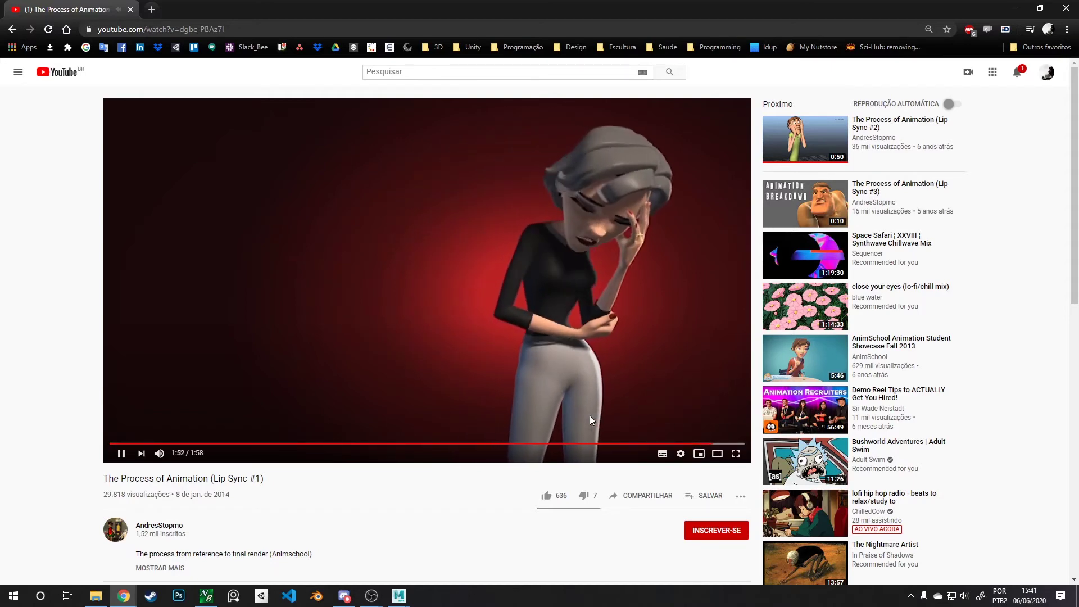
left_click(590, 419)
left_click(619, 353)
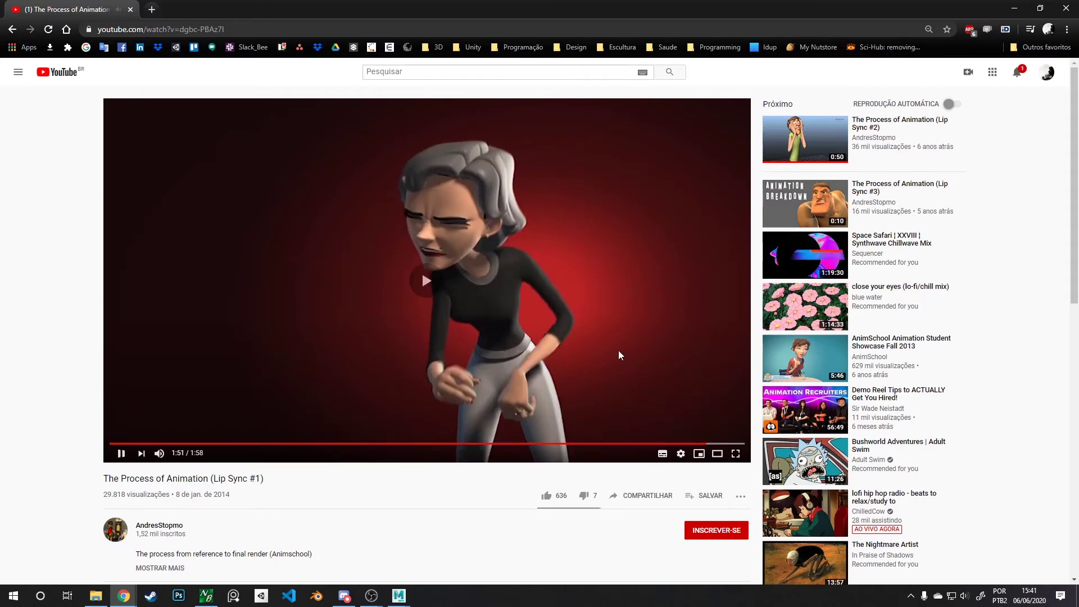
left_click(619, 351)
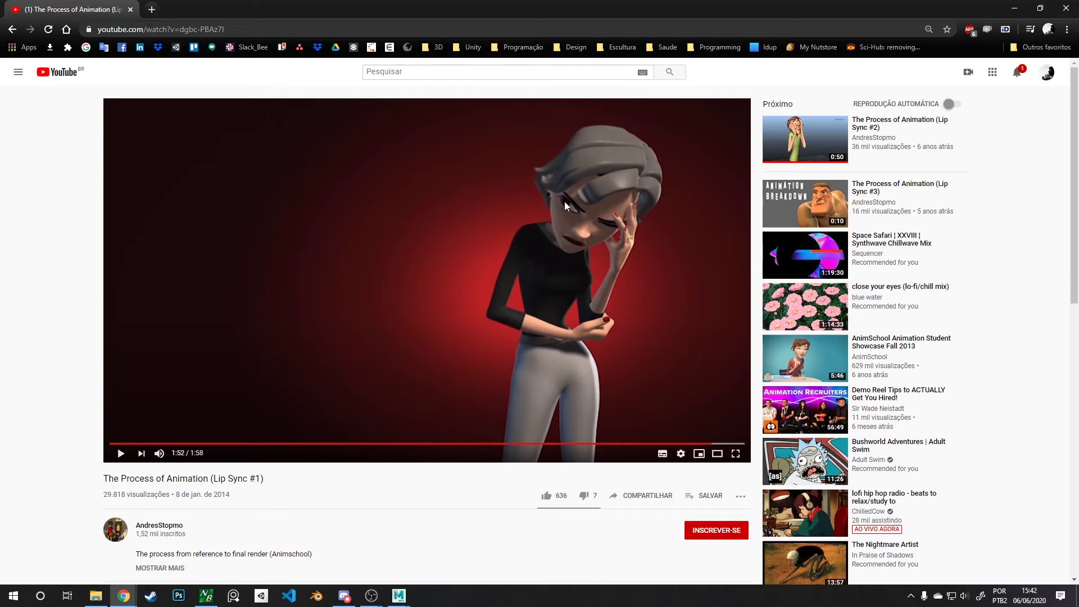
left_click(505, 410)
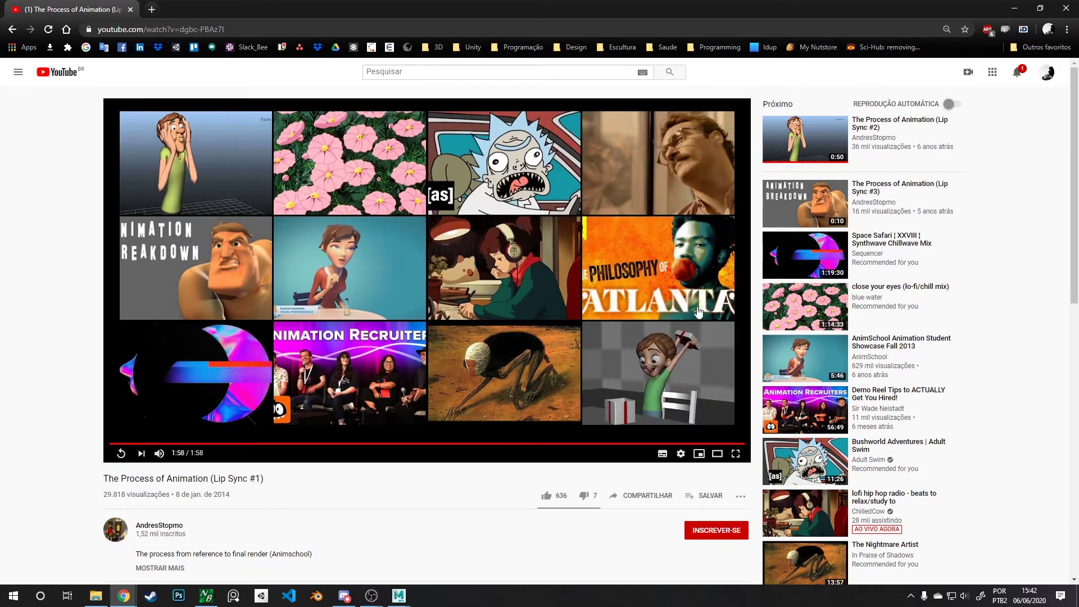
- Switch to Maya and scrub the character's walk cycle to frame 59, then back to frame 27
mouse_move(400, 590)
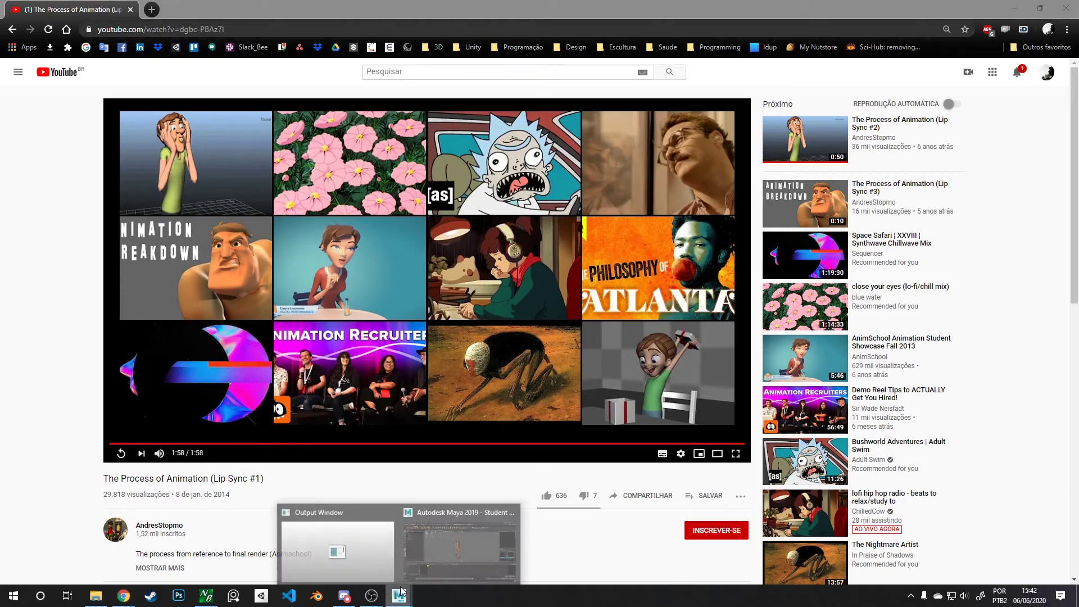
left_click(478, 521)
left_click_drag(543, 302, 573, 226, "alt")
right_click_drag(573, 227, 618, 253, "alt")
middle_click_drag(618, 253, 664, 282, "alt")
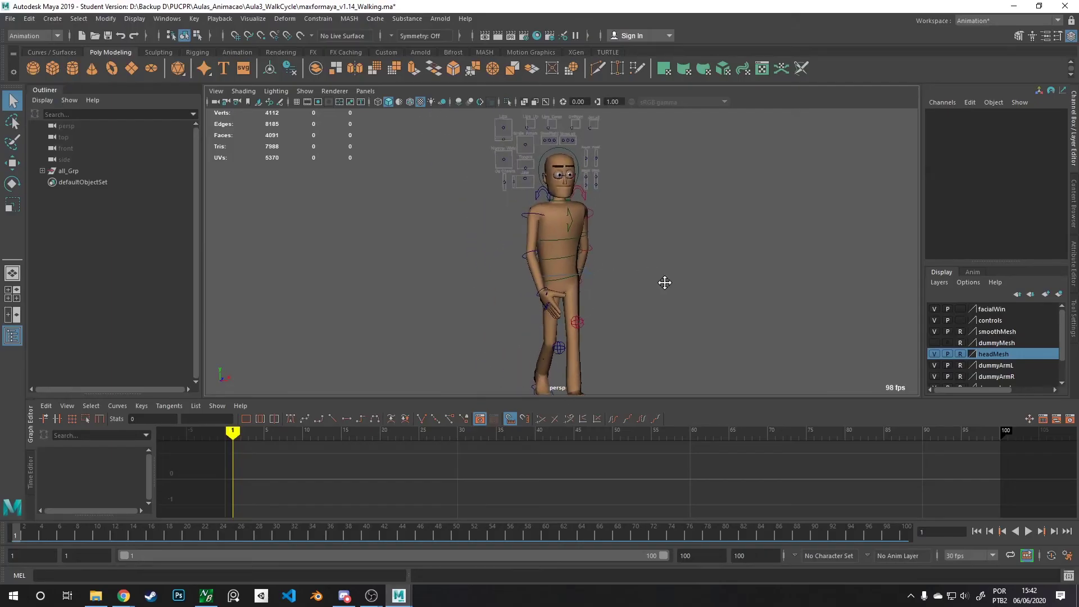
mouse_move(322, 430)
left_mouse_down()
mouse_move(279, 427)
mouse_move(703, 406)
left_mouse_up()
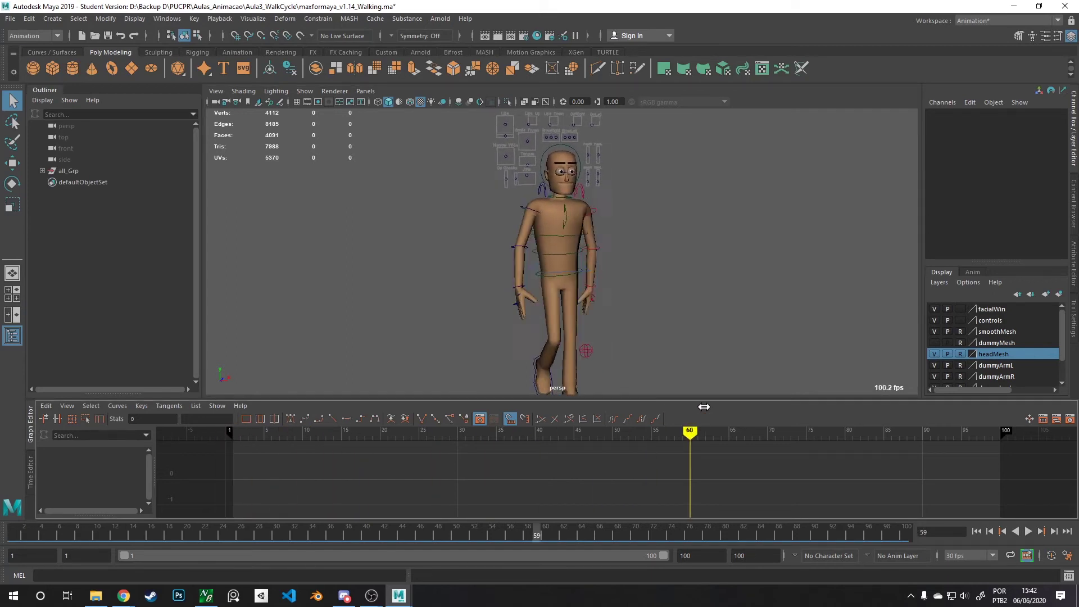
mouse_move(200, 430)
left_mouse_down()
mouse_move(975, 430)
mouse_move(433, 430)
left_mouse_up()
scroll(513, 277, "up", 3)
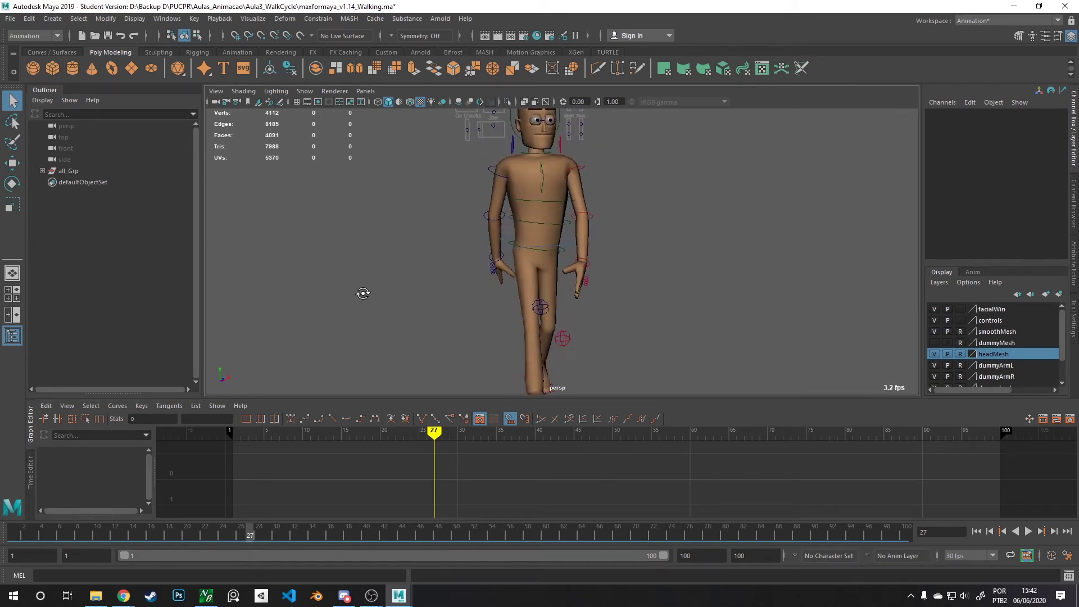
- Create a polygon cylinder, scale it uniformly to about 9.57, and raise it to hip height beside the walking character
left_click(72, 69)
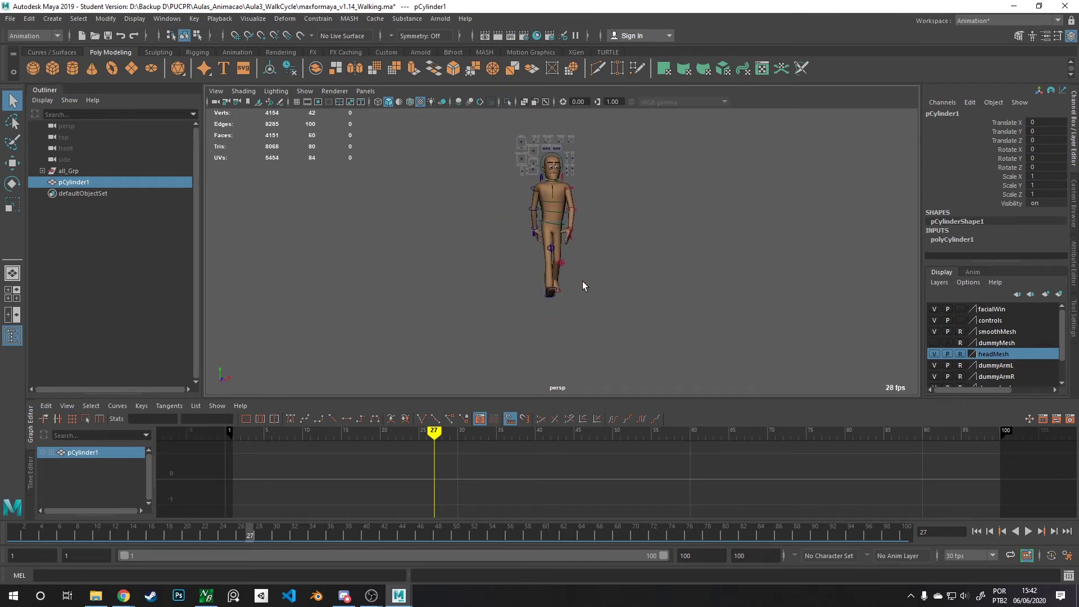
key("r")
left_click_drag(553, 292, 633, 244)
key("w")
scroll(587, 346, "up", 3)
left_click_drag(587, 345, 585, 197, "alt")
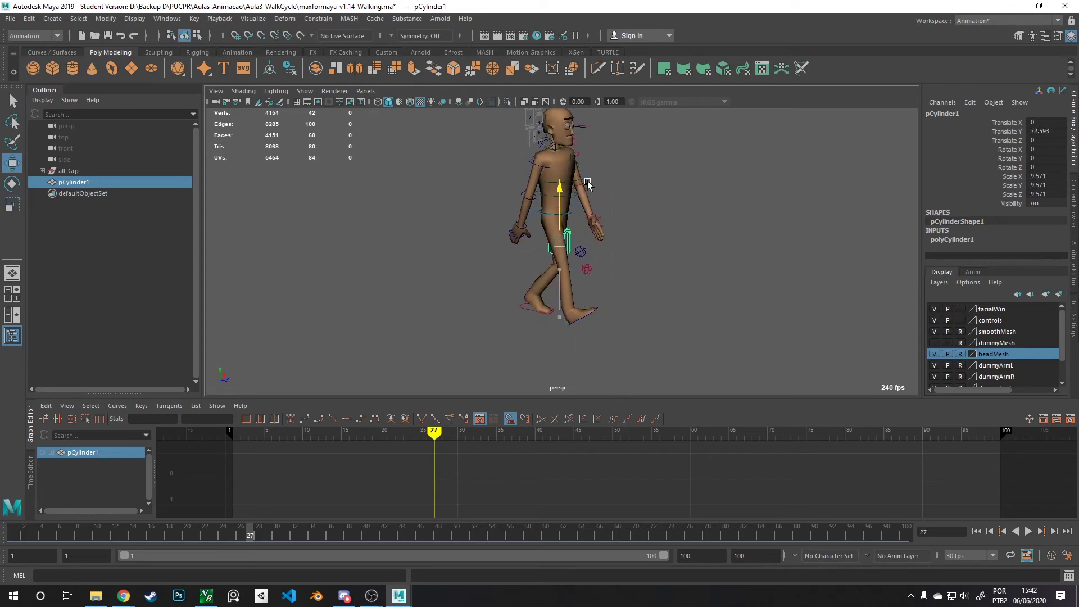
- Move the cylinder forward to the character's hand at Translate Z about 32.4, and tilt it about 17.8 degrees in X
left_click_drag(610, 247, 651, 268)
left_click_drag(658, 218, 625, 308, "alt")
scroll(618, 292, "up", 3)
key("e")
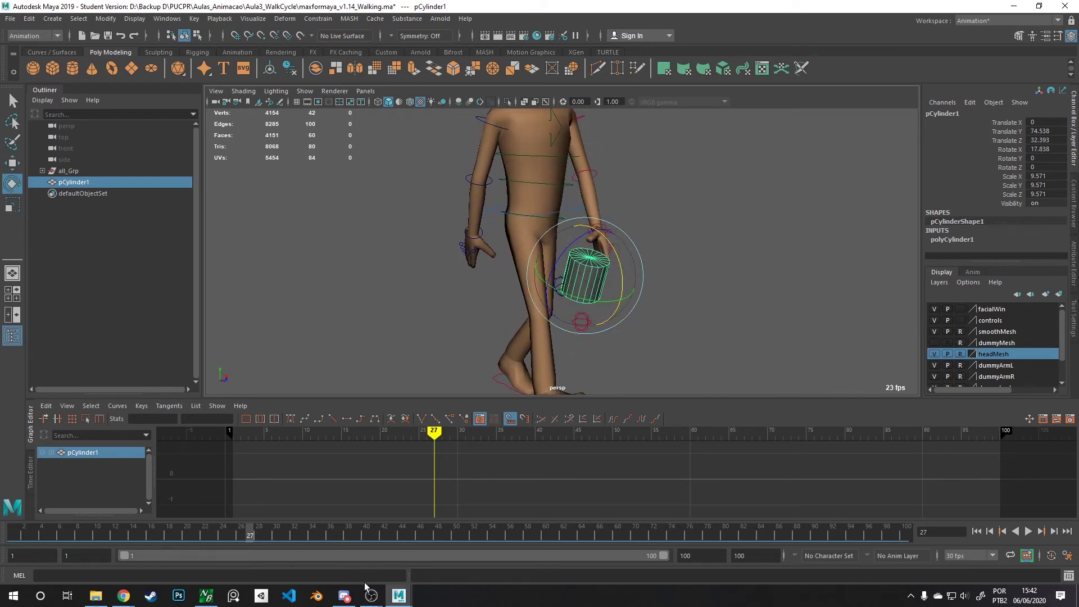
- Examine from several angles how the cylinder sits against the walking character's hand
mouse_move(346, 600)
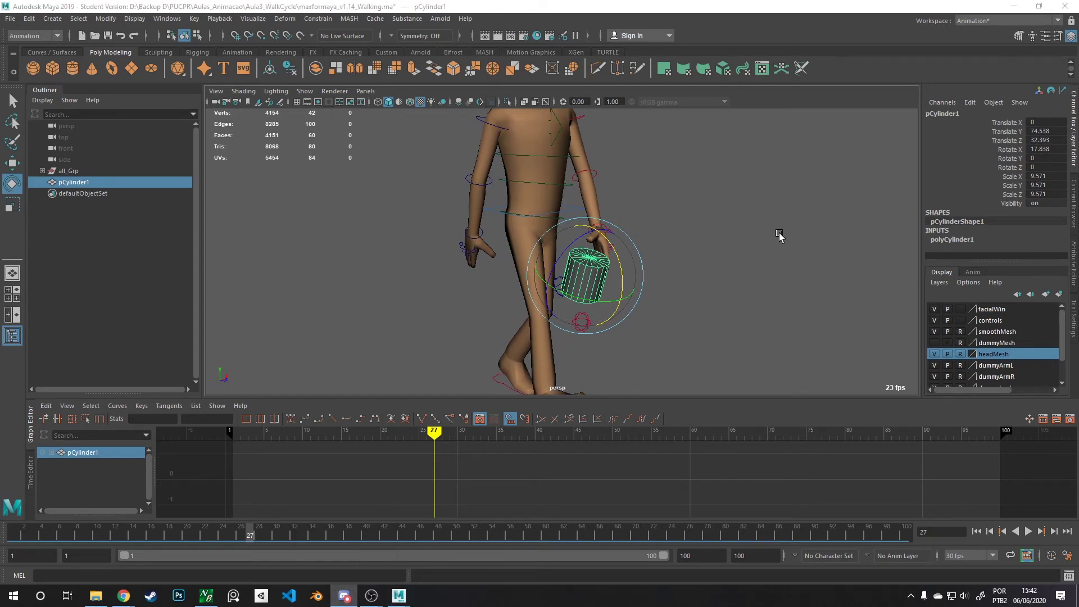
left_click_drag(779, 236, 746, 211, "alt")
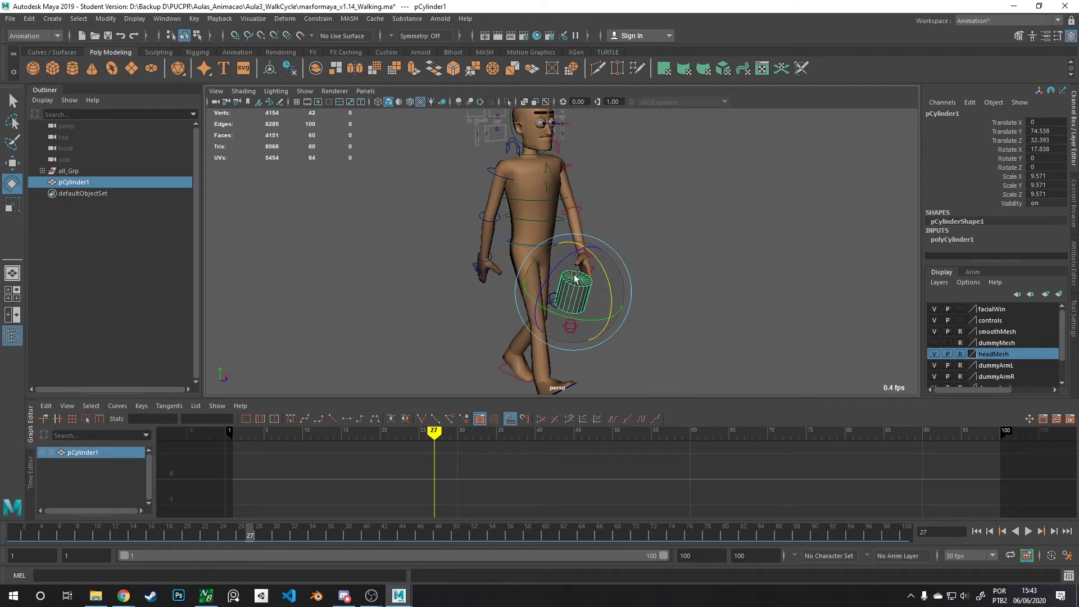
left_click_drag(595, 231, 667, 311, "alt")
left_click_drag(508, 232, 614, 182, "alt")
left_click_drag(564, 242, 635, 241, "alt")
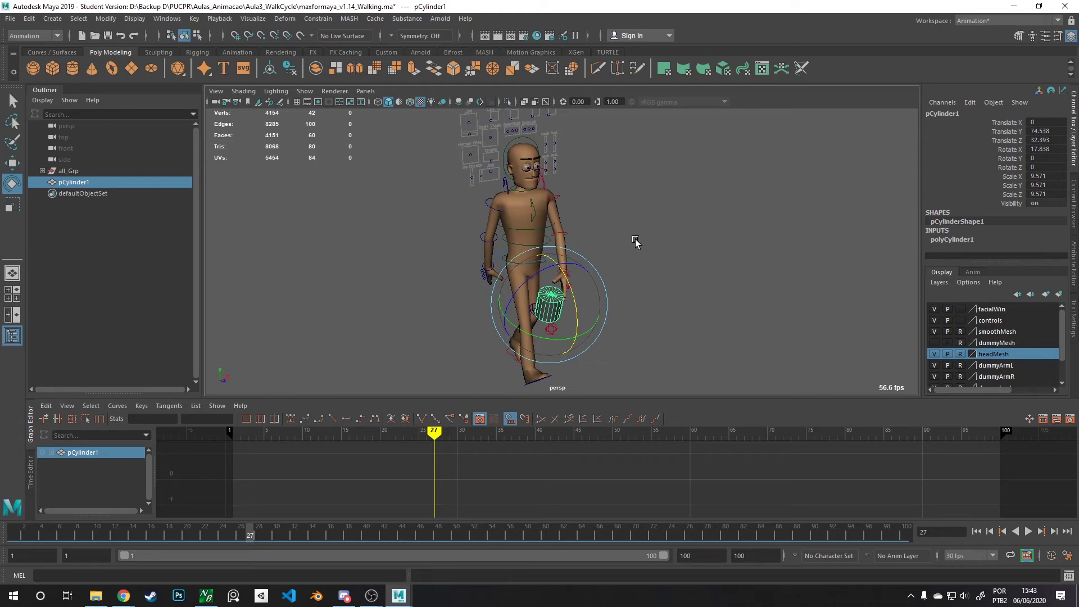
left_click_drag(635, 241, 628, 178, "alt")
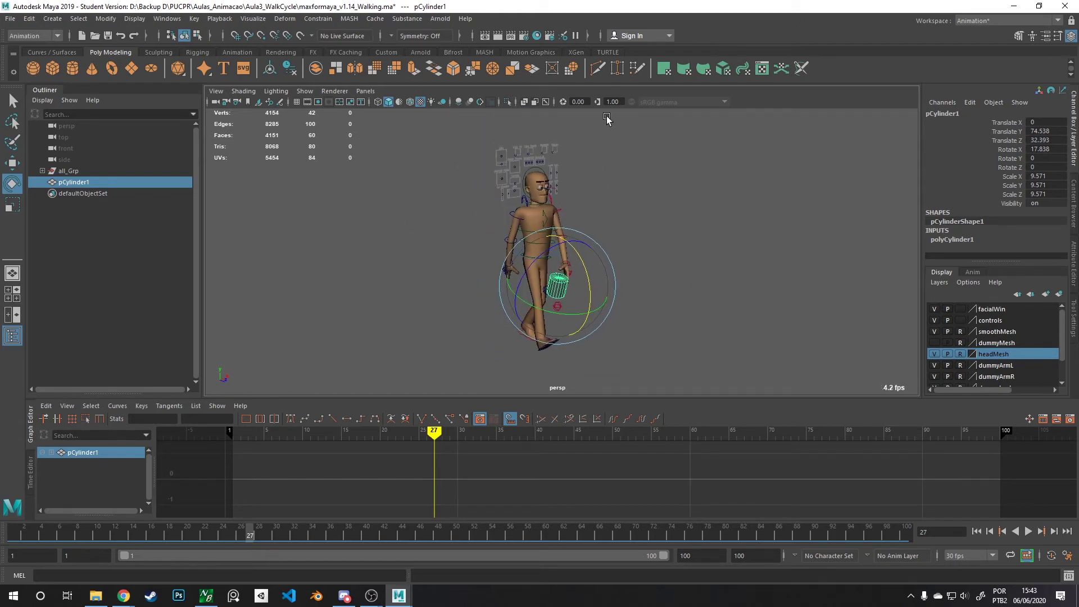
left_click_drag(493, 280, 519, 268, "alt")
left_click_drag(615, 352, 674, 334, "alt")
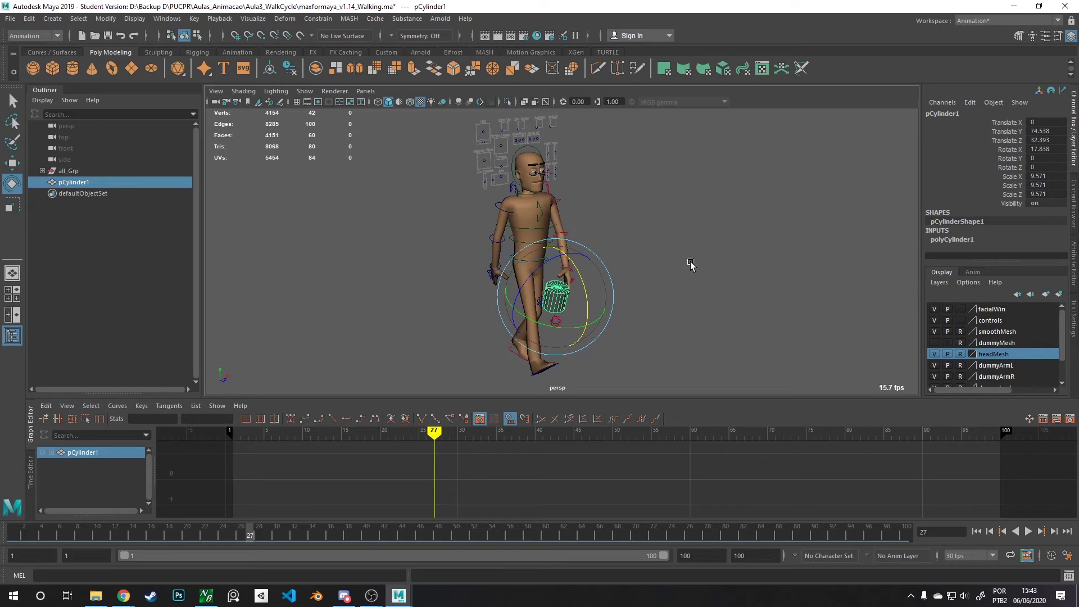
mouse_move(690, 264)
left_mouse_down("alt")
mouse_move(694, 243)
mouse_move(717, 285)
mouse_move(702, 273)
left_mouse_up("alt")
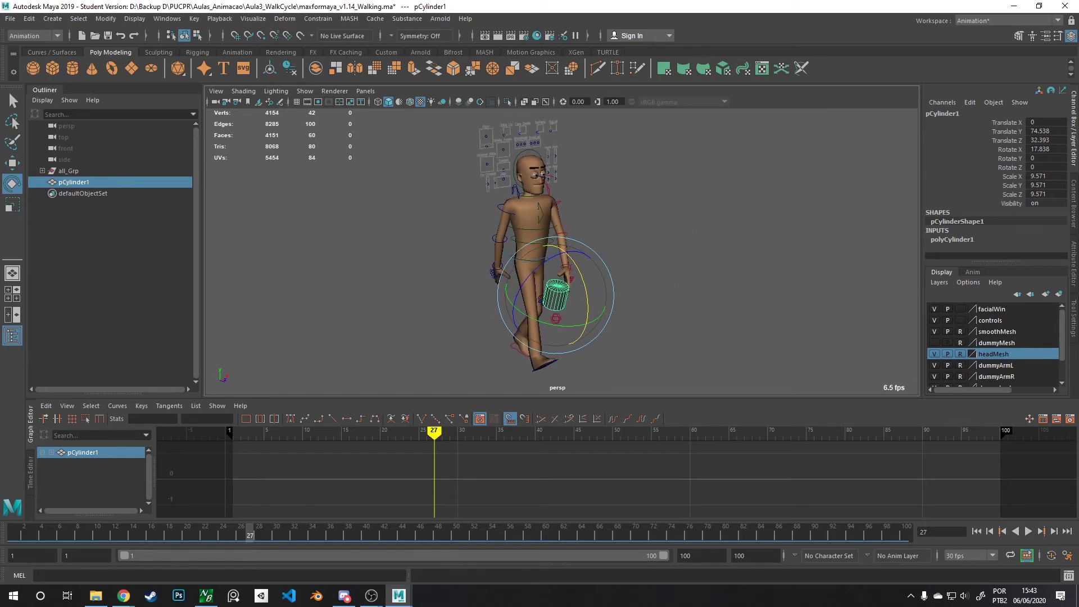
left_click_drag(706, 209, 685, 306, "alt")
scroll(696, 281, "up", 3)
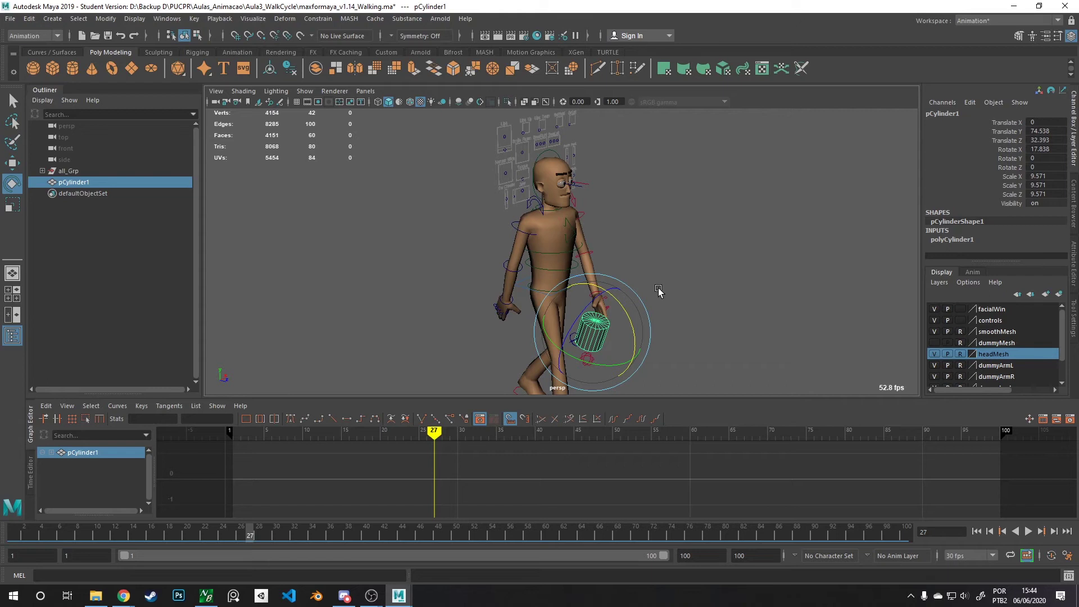
- Play the walk cycle with the cylinder in place, stop it, and return to frame 1
key("alt+v")
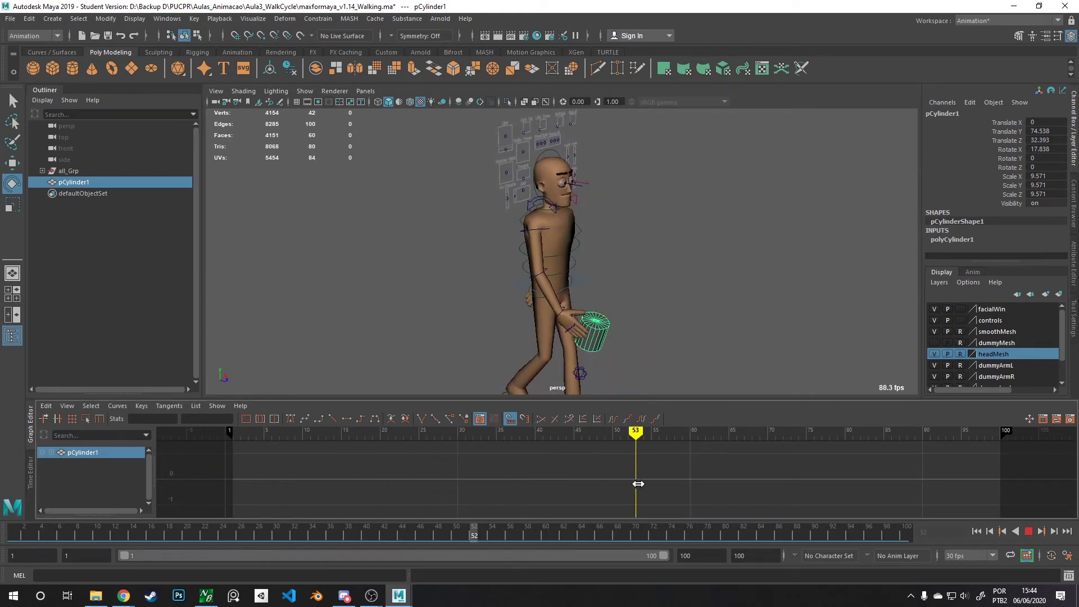
key("alt+v")
scroll(618, 292, "up", 3)
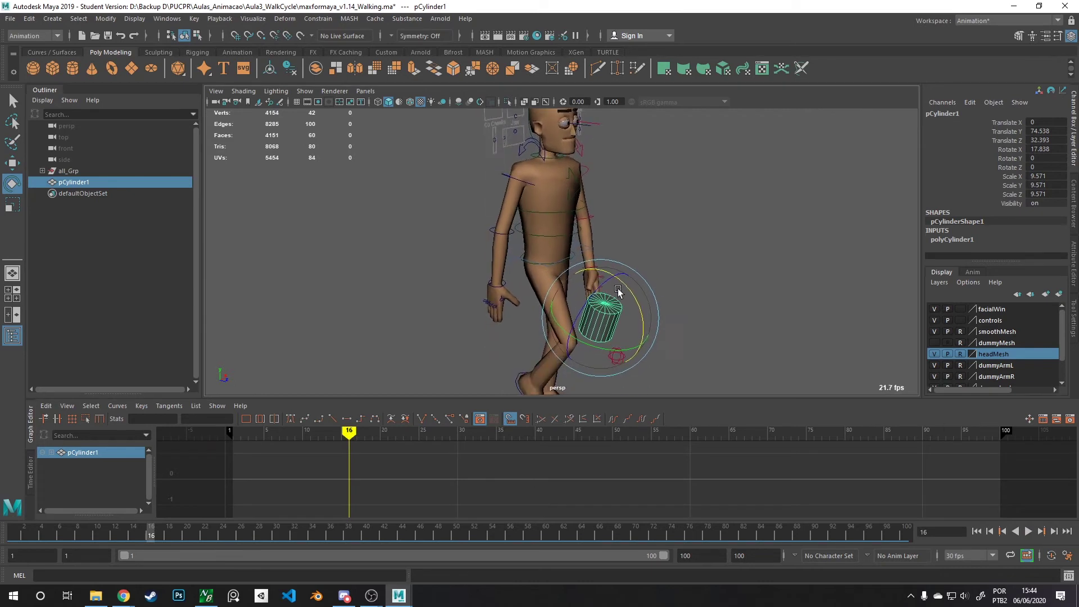
left_click_drag(798, 247, 734, 284, "alt")
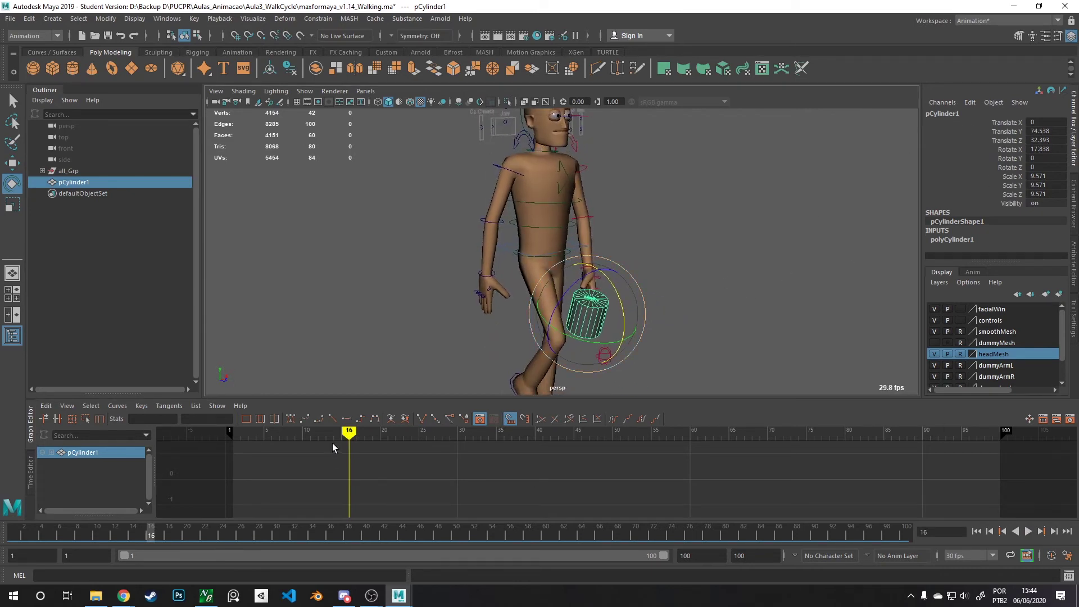
left_click_drag(357, 437, 234, 450)
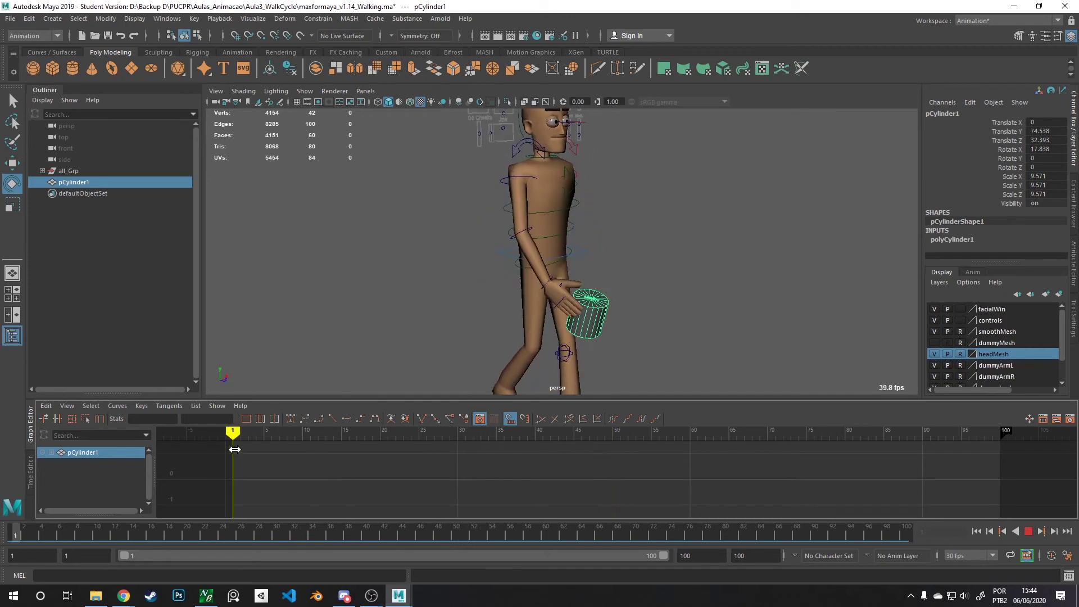
- Move the cylinder next to the character's right hand at frame 1, and scale it uniformly to about 6.25
scroll(535, 332, "up", 3)
key("w")
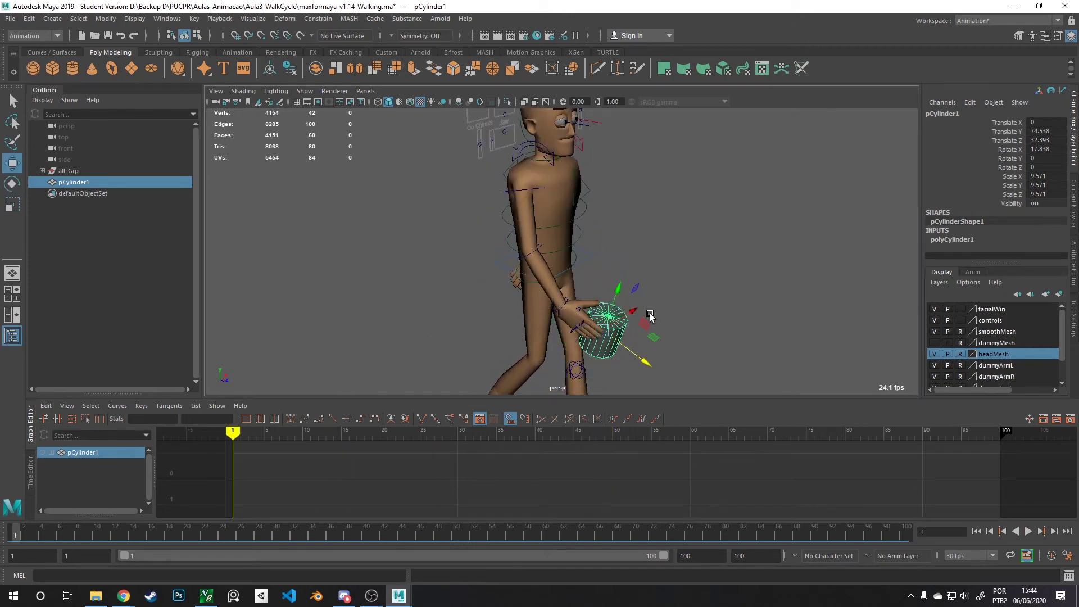
scroll(671, 311, "up", 3)
left_click_drag(672, 310, 533, 314, "alt")
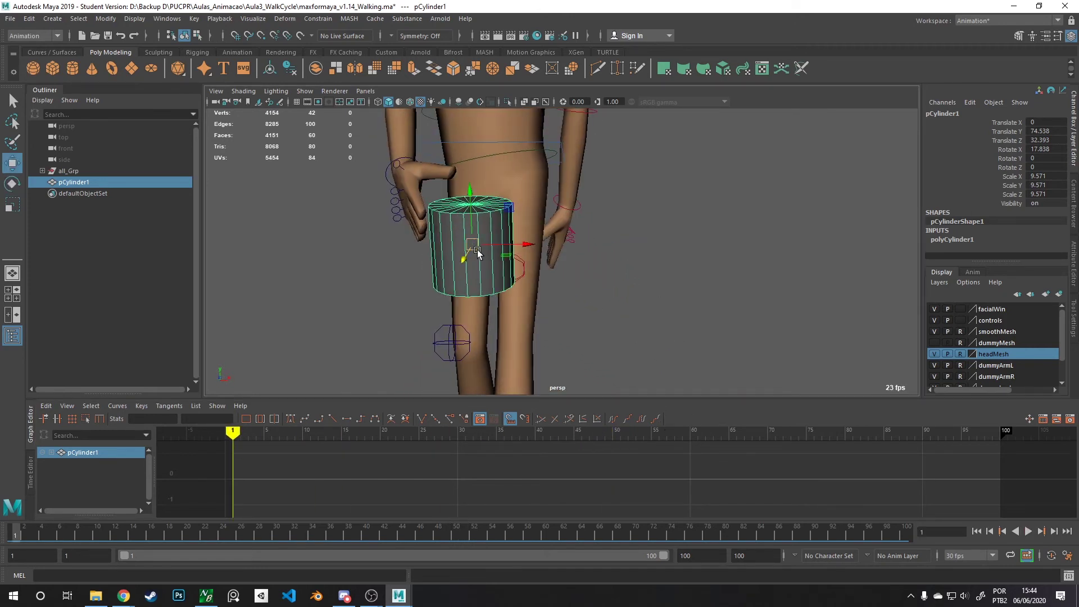
left_click_drag(473, 229, 530, 266)
key("r")
middle_click_drag(529, 264, 514, 255)
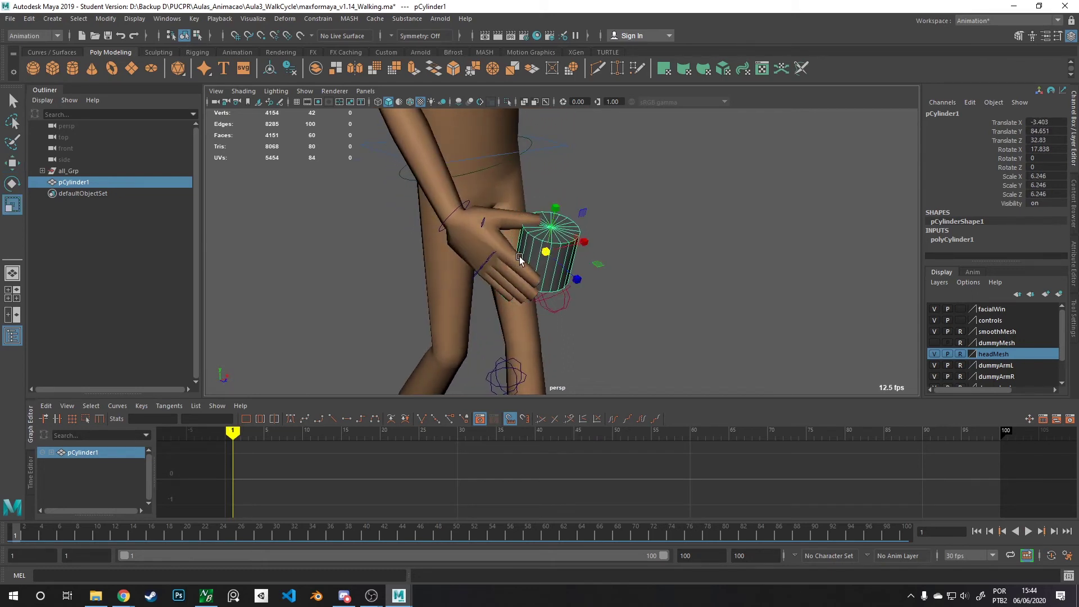
- Rotate the cylinder to match the right hand's angle, and fit it against the palm
key("e")
left_click_drag(588, 237, 507, 264)
key("w")
left_click_drag(484, 306, 445, 209, "alt")
- Select the right hand's finger controls from index to pinky, and rotate them about 15 degrees in Z around the cylinder
left_click(439, 211)
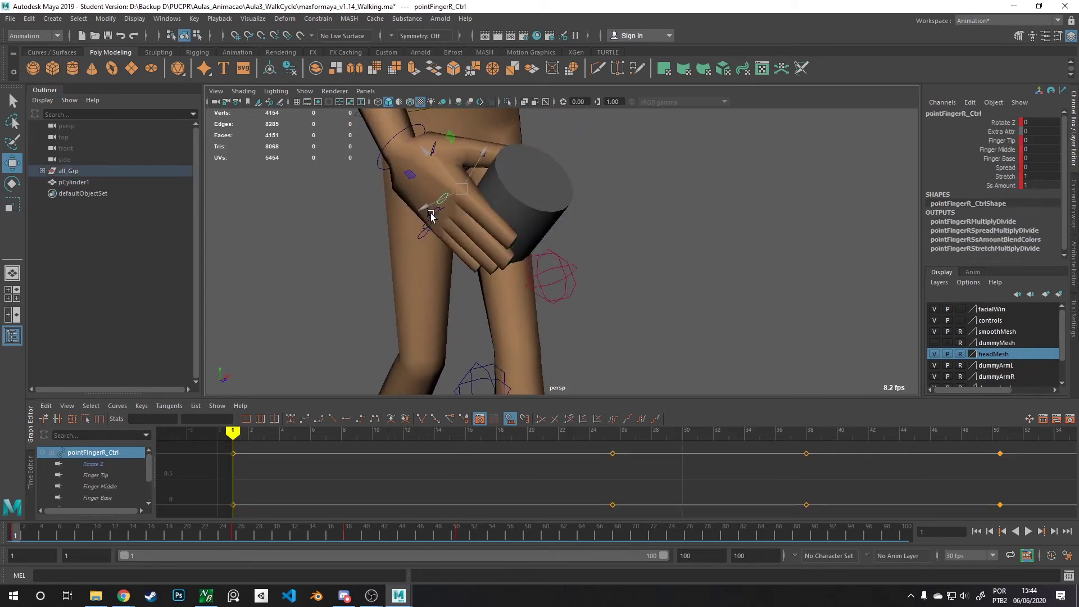
left_click(428, 225)
left_click(430, 229)
left_click(423, 238)
key("e")
left_click_drag(453, 226, 453, 272)
key("w")
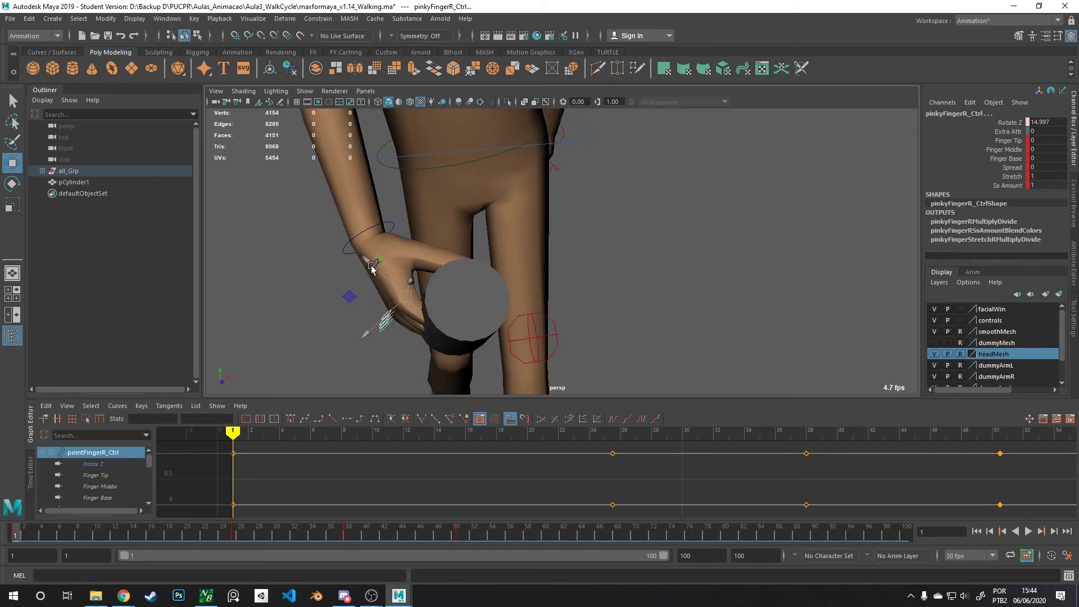
- Select the right thumb control and rotate it to close the thumb around the cylinder
left_click_drag(373, 263, 464, 270, "alt")
left_click(445, 224)
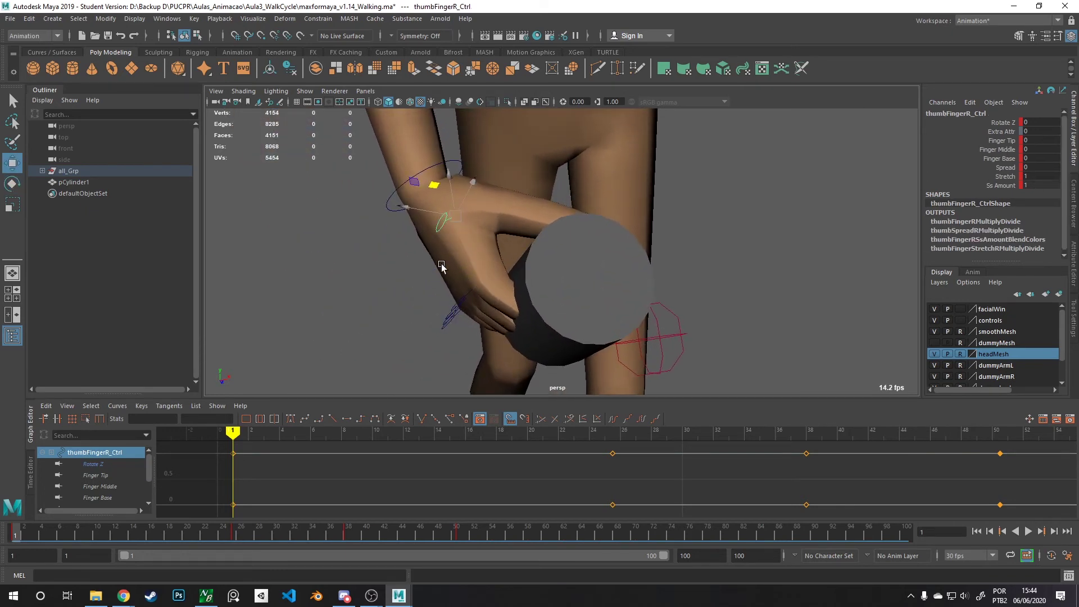
key("e")
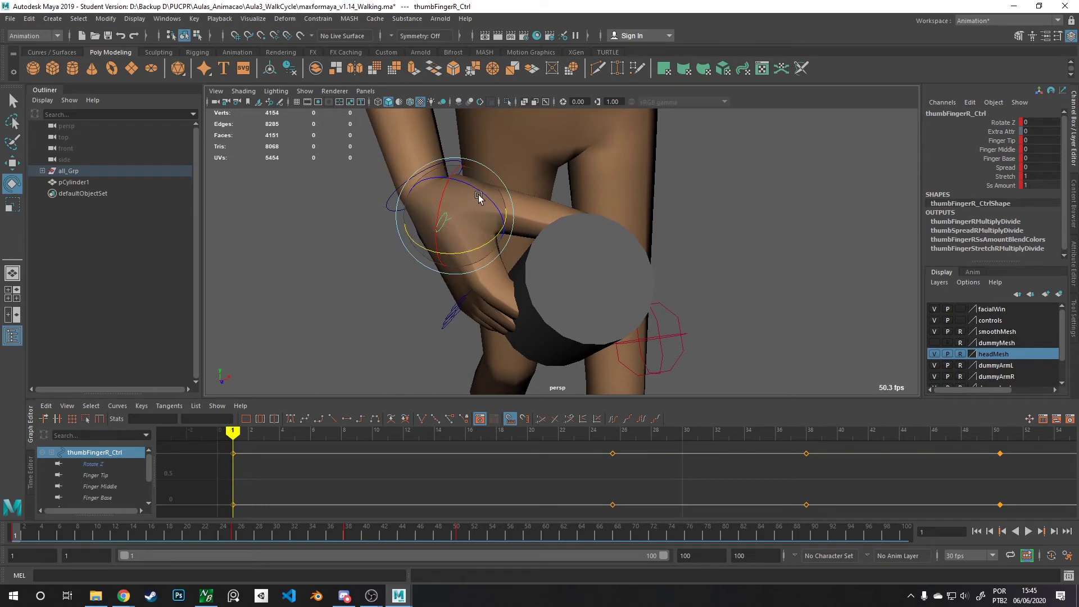
left_click_drag(479, 197, 621, 167)
- Scale the cylinder to 3.24 in X and Z and 9.062 in Y, and fit it inside the closed right hand
key("r")
key("w")
left_click(436, 293)
key("r")
left_click_drag(622, 167, 522, 267, "alt")
key("w")
left_click_drag(466, 162, 451, 247, "alt")
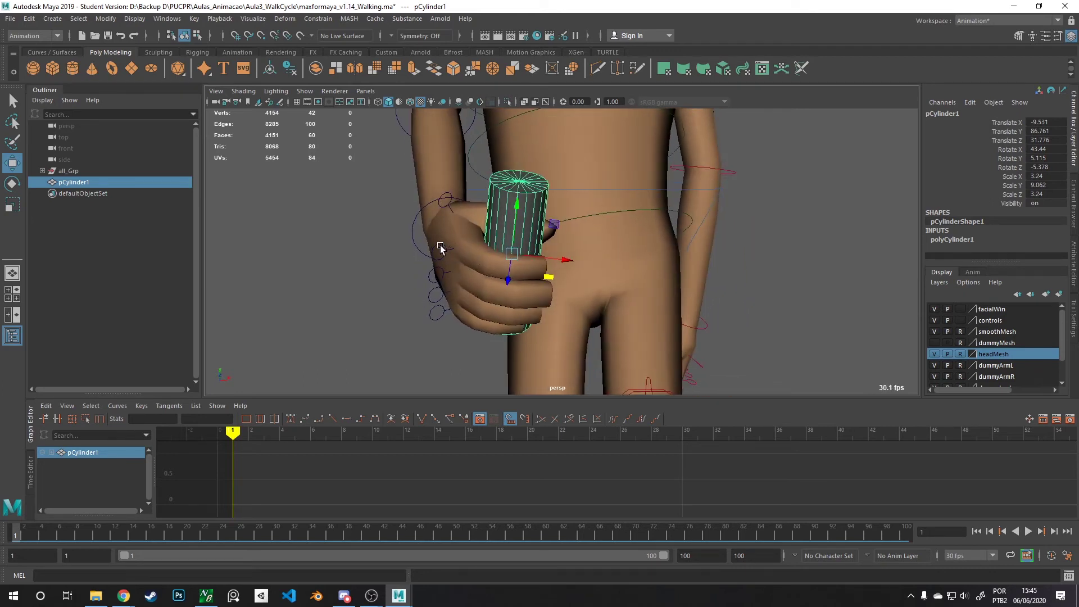
- Locate the right index finger control in the scene hierarchy and select its parent group, fingerR_Grp
left_click(441, 248)
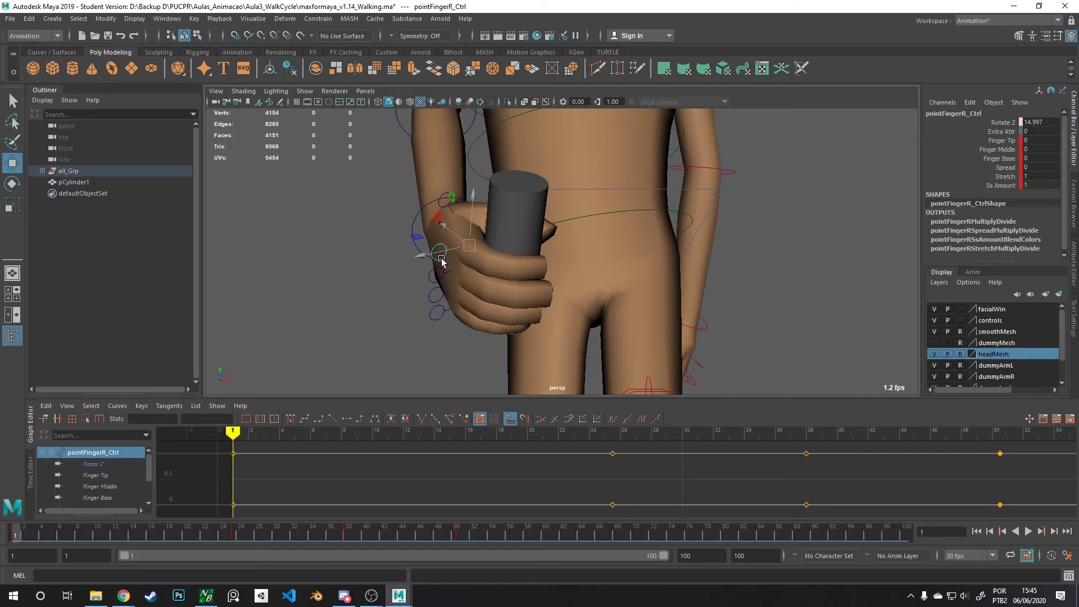
left_click_drag(441, 261, 495, 325, "alt")
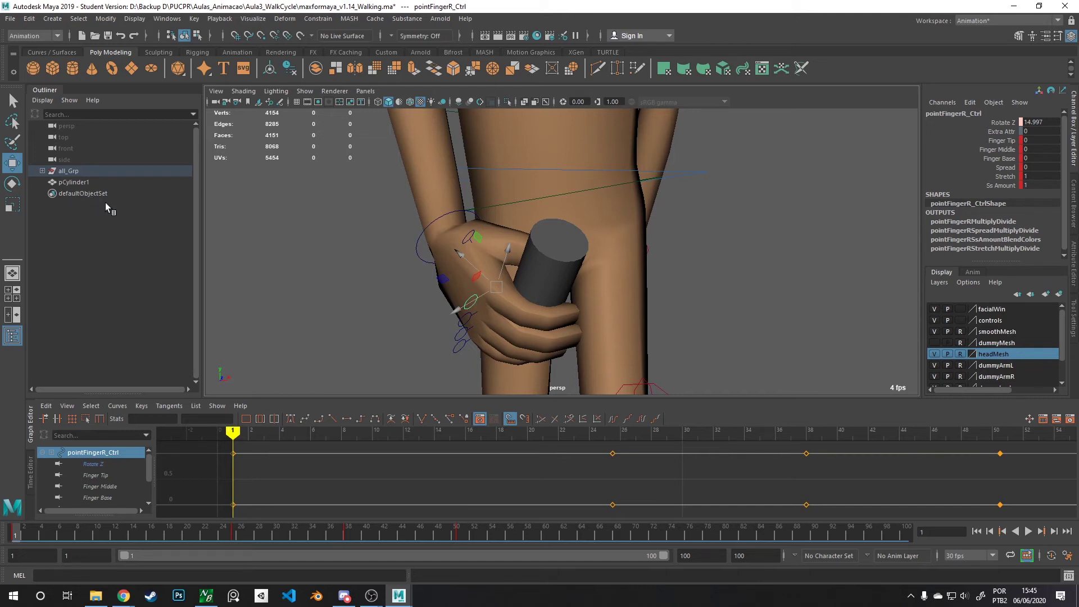
key("f")
scroll(84, 202, "up", 3)
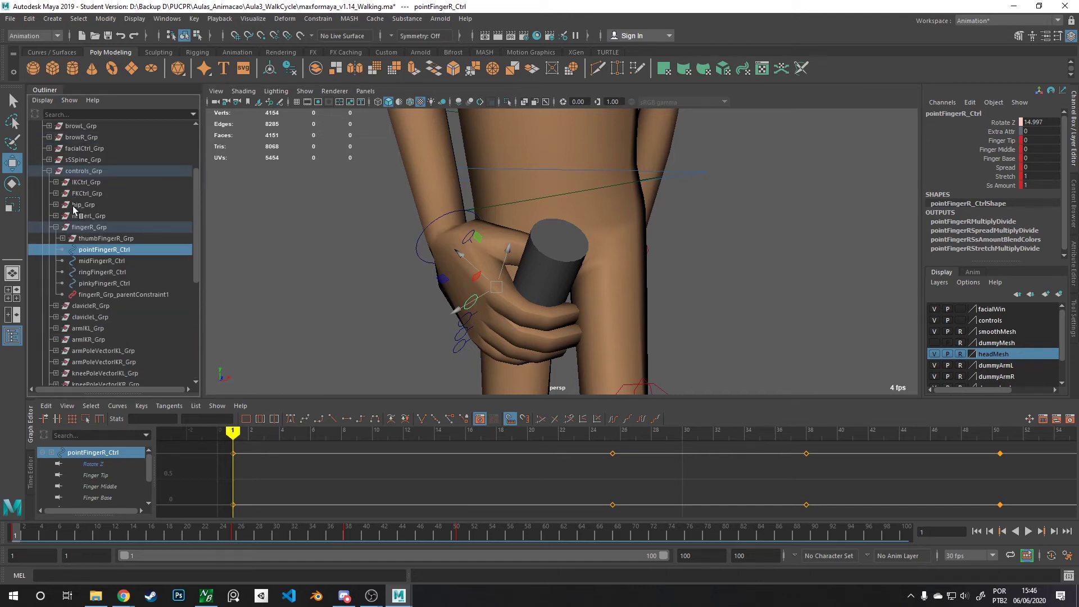
scroll(73, 206, "up", 3)
scroll(93, 314, "down", 3)
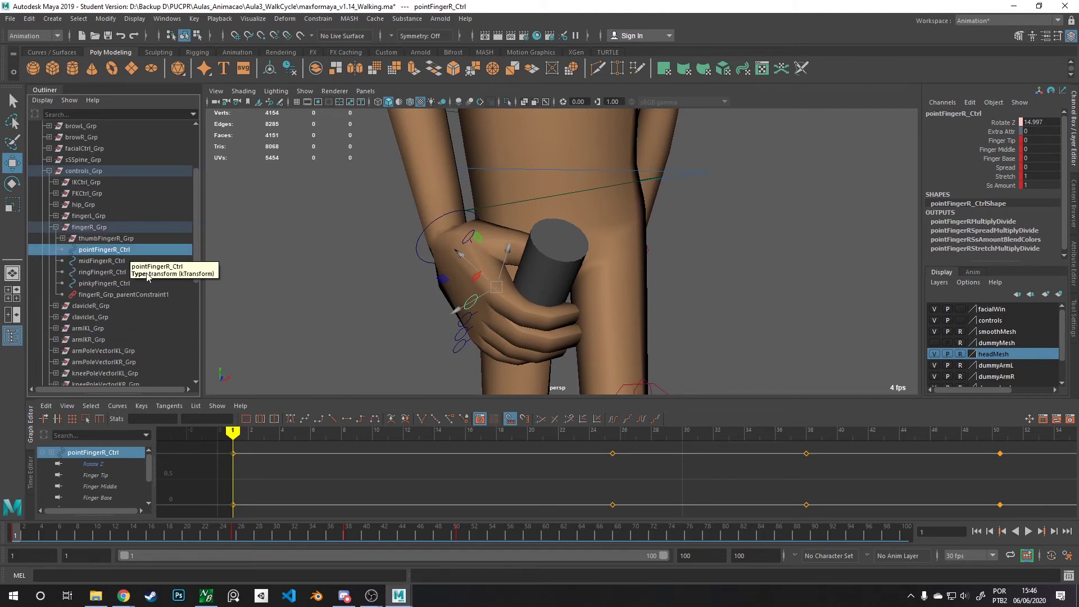
left_click(129, 226)
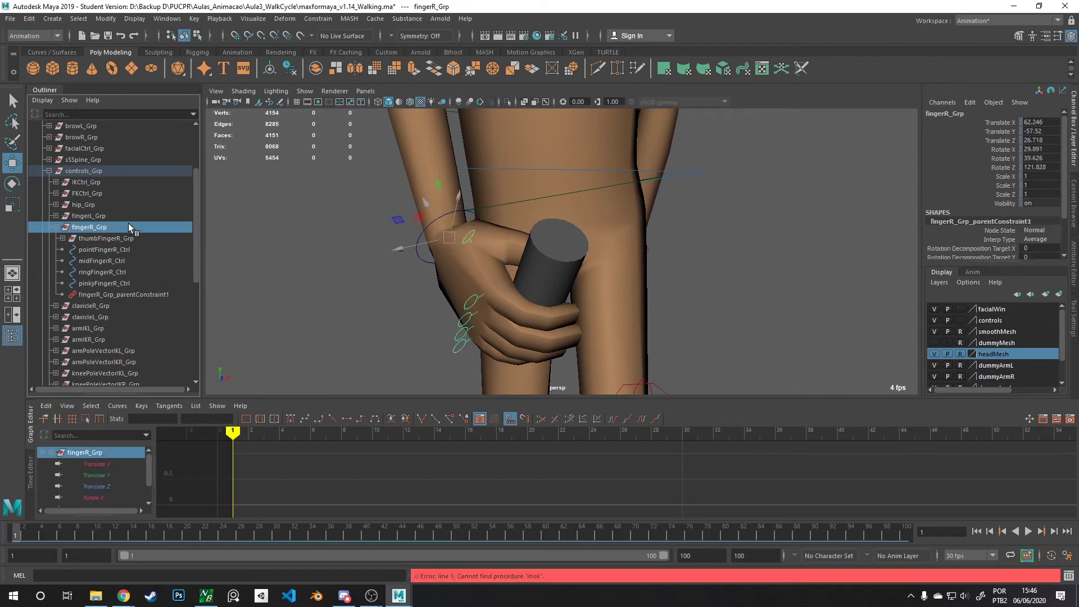
- Try rotating the right index finger control about 17.7 degrees in Z, and undo it
left_click(120, 250)
key("e")
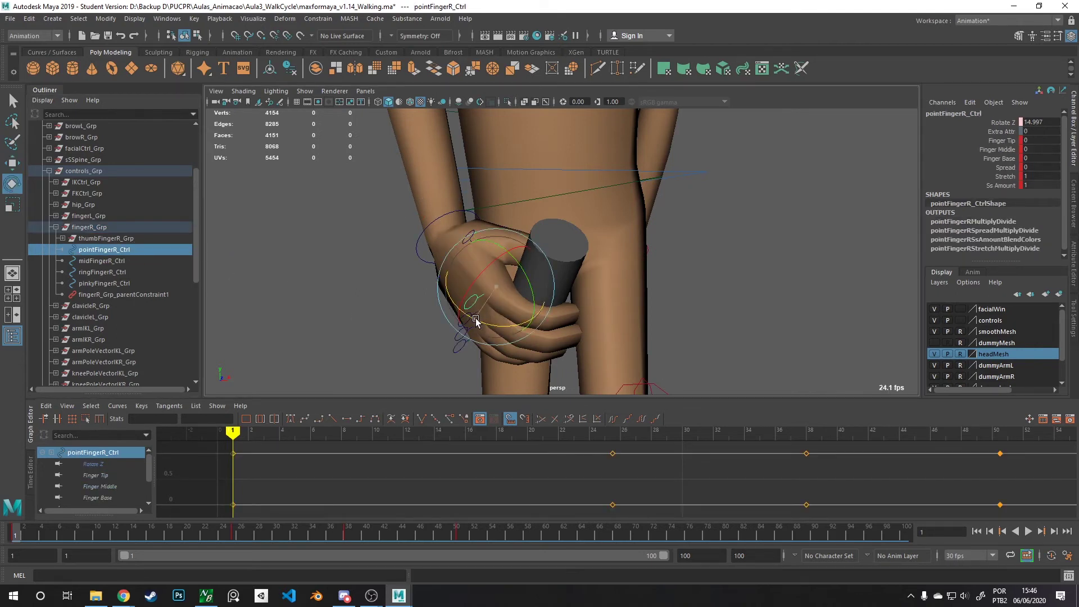
mouse_move(481, 316)
left_mouse_down()
mouse_move(500, 320)
mouse_move(491, 330)
left_mouse_up()
key("ctrl+z")
key("ctrl+z")
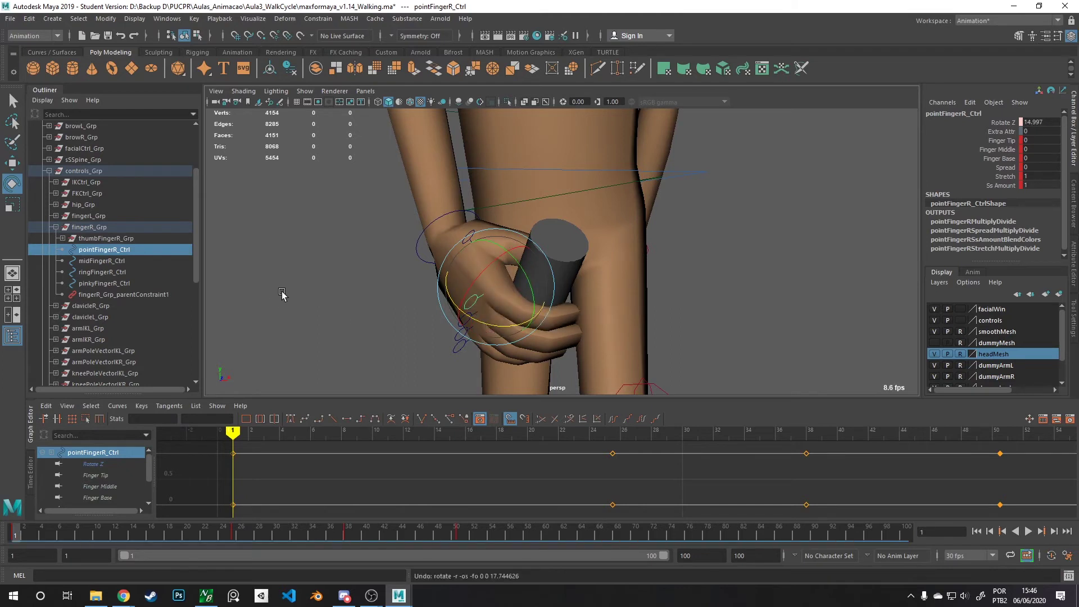
- Parent-constrain the cylinder to fingerR_Grp with Maintain offset on and all translate and rotate axes included
left_click(93, 228)
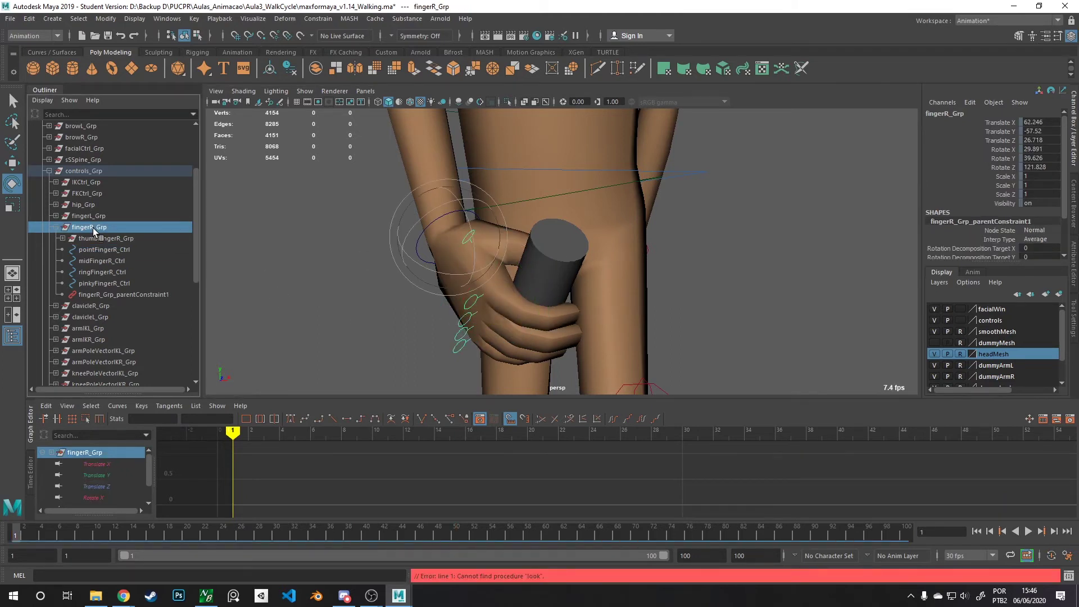
key("w")
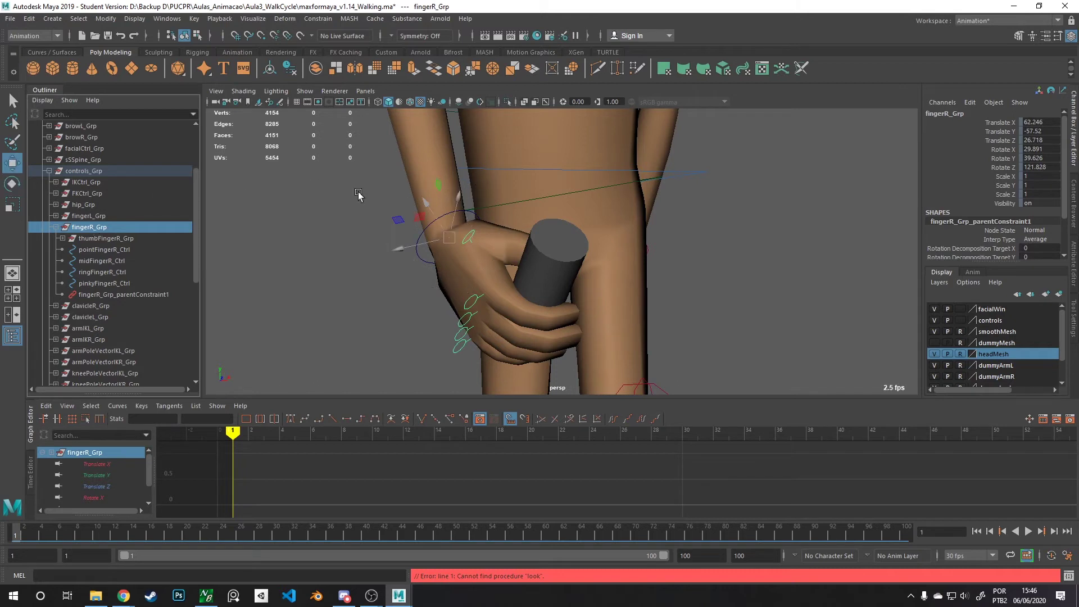
left_click(566, 258)
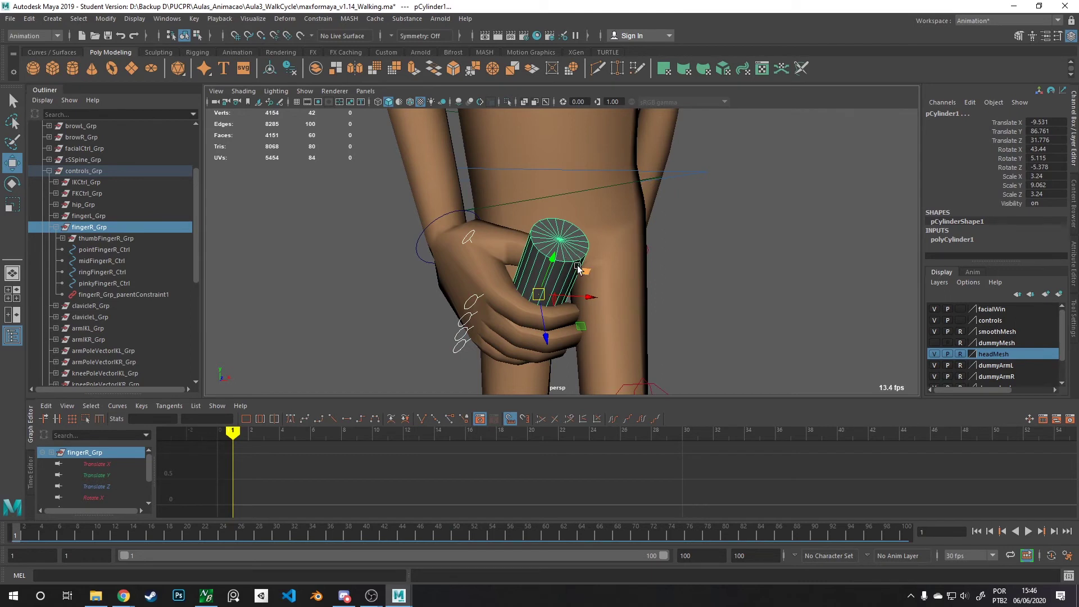
left_click(327, 20)
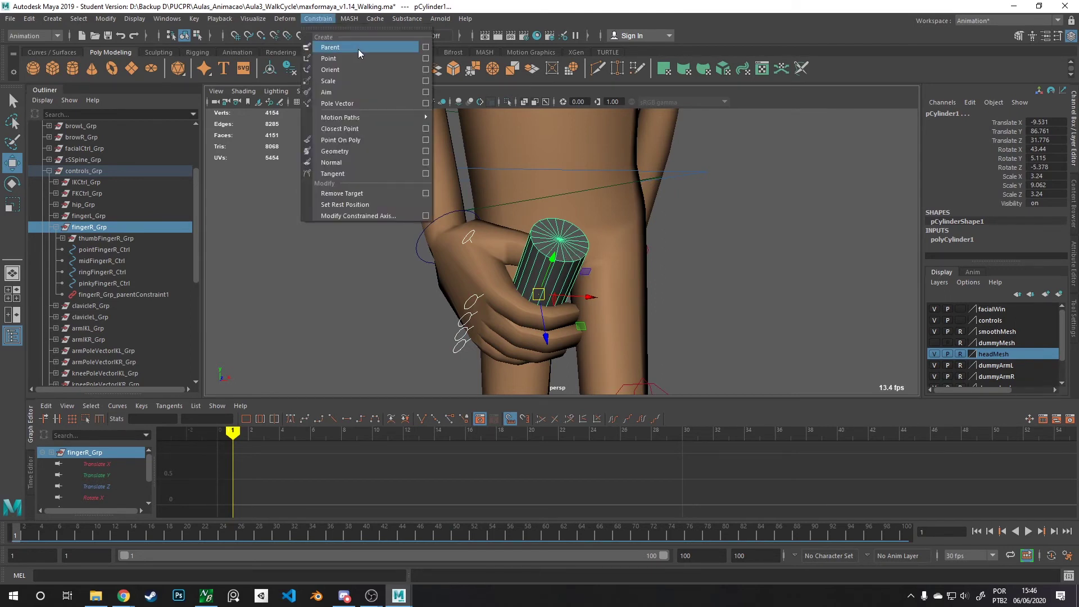
left_click(426, 48)
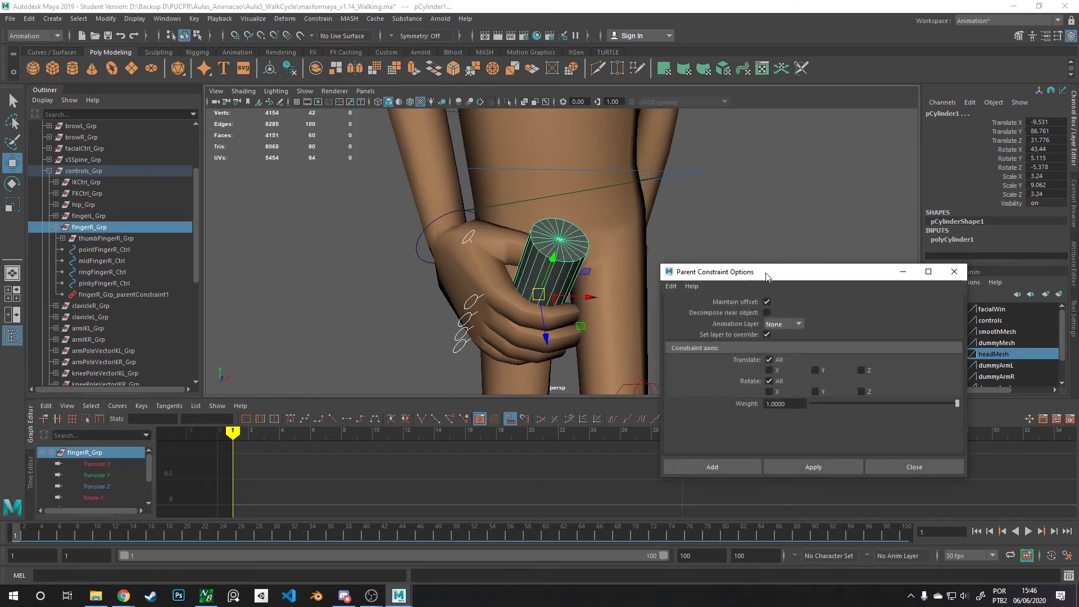
left_click_drag(768, 276, 743, 189)
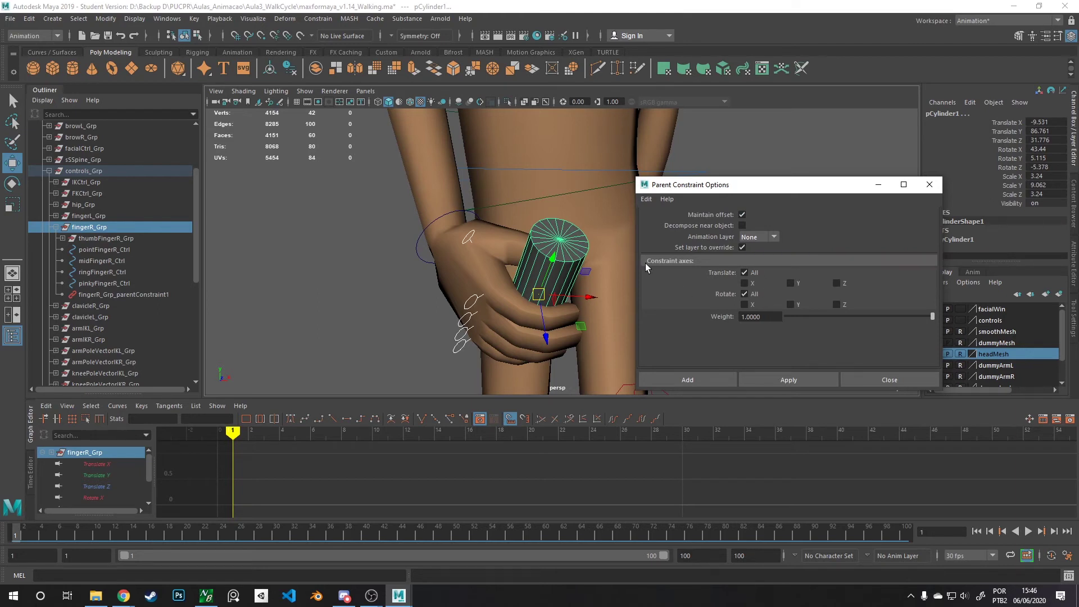
left_click(763, 379)
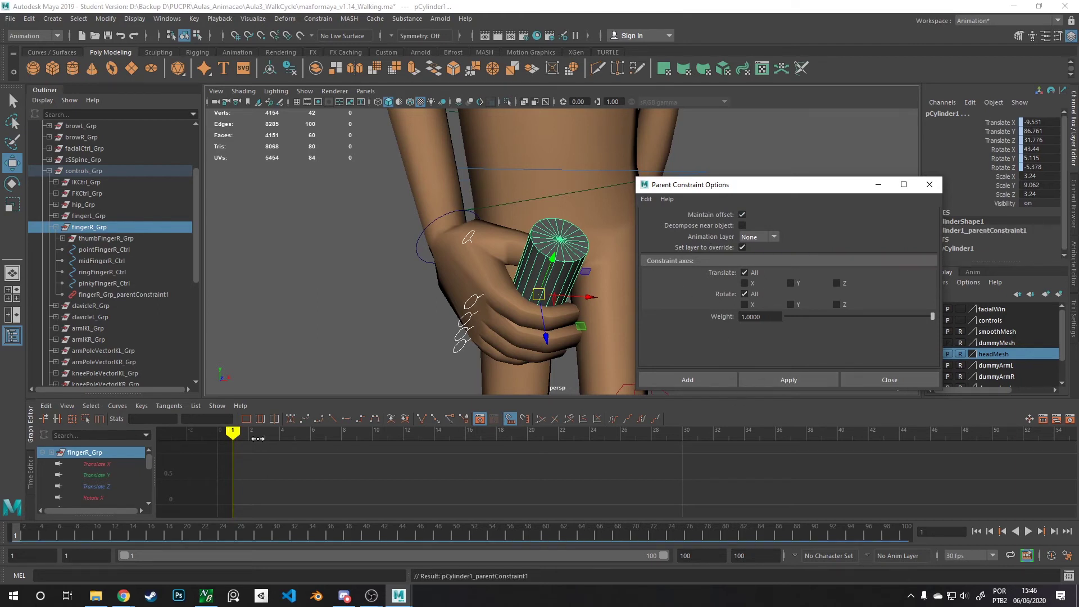
- Rotate the right index, middle, ring and pinky finger controls to about 15.3 in Z, and key them at frame 1
mouse_move(245, 435)
left_mouse_down()
mouse_move(511, 433)
mouse_move(232, 434)
left_mouse_up()
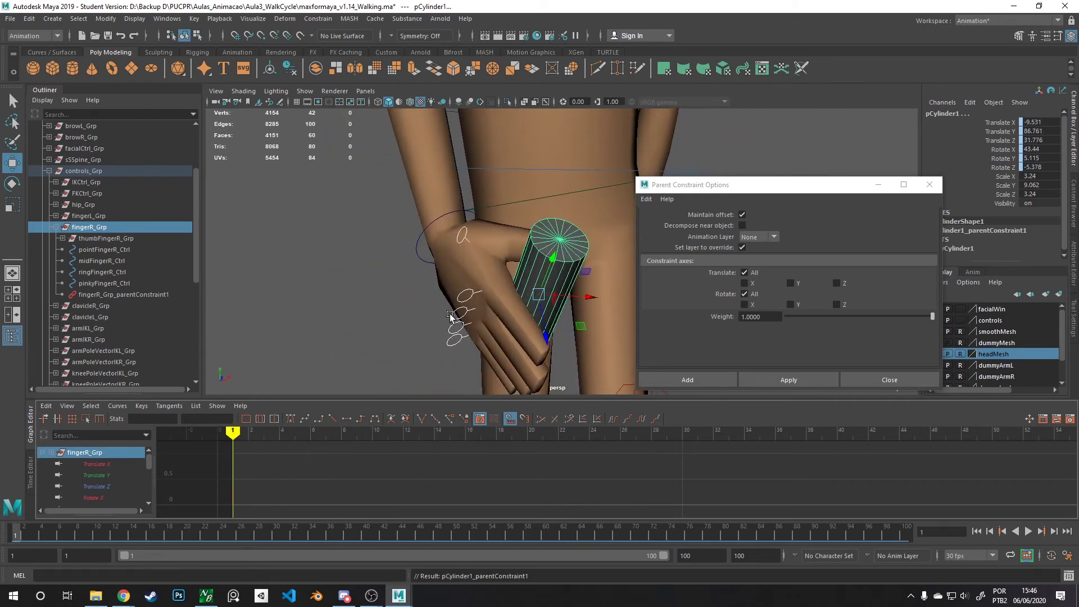
left_click_drag(425, 304, 446, 273, "alt")
left_click(447, 273)
left_click(444, 287, "shift")
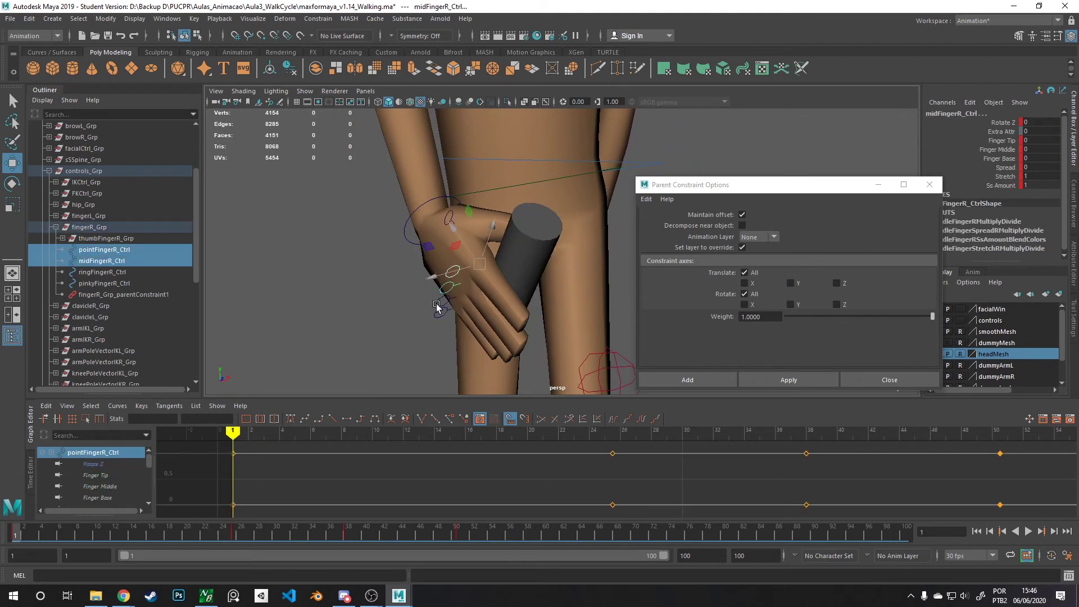
left_click(440, 302, "shift")
left_click(438, 313, "shift")
key("e")
mouse_move(456, 308)
left_mouse_down()
mouse_move(452, 295)
mouse_move(467, 300)
left_mouse_up()
key("s")
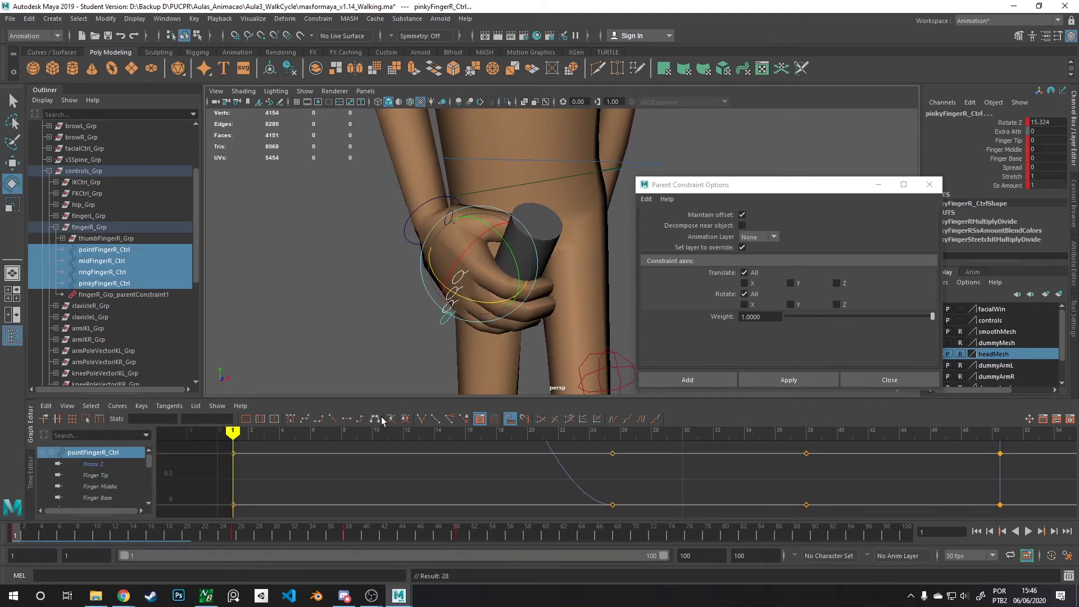
- Frame the finger curves, play the walk cycle to check the grip, and return to frame 1
key("a")
right_click_drag(427, 482, 509, 505, "alt")
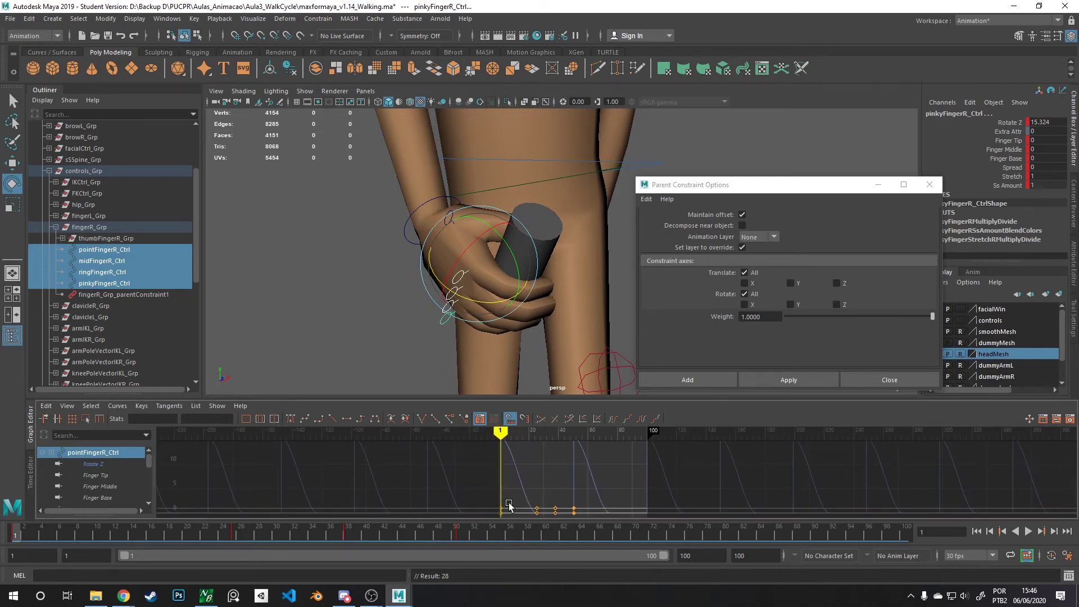
key("alt+v")
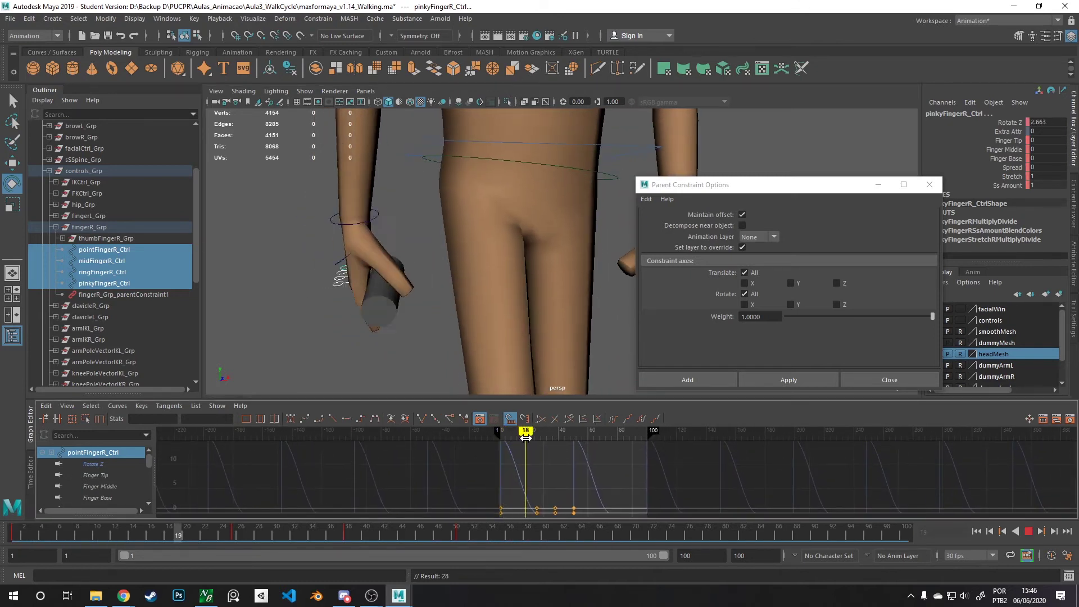
left_click_drag(510, 435, 500, 435)
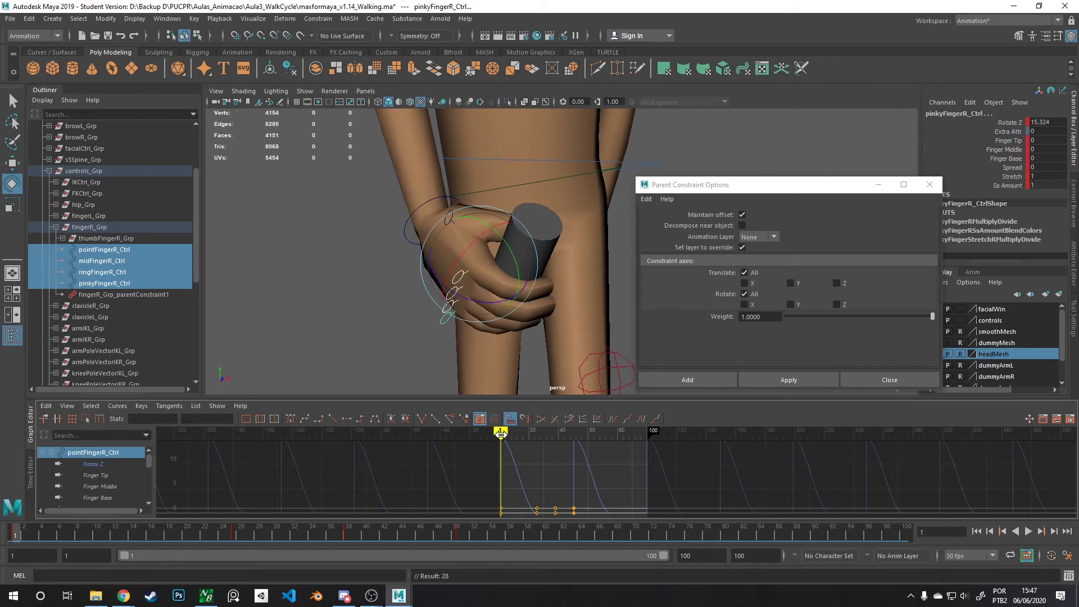
- Enlarge the Graph Editor and delete all keys after frame 1 from the selected right finger controls
left_click_drag(461, 399, 460, 338)
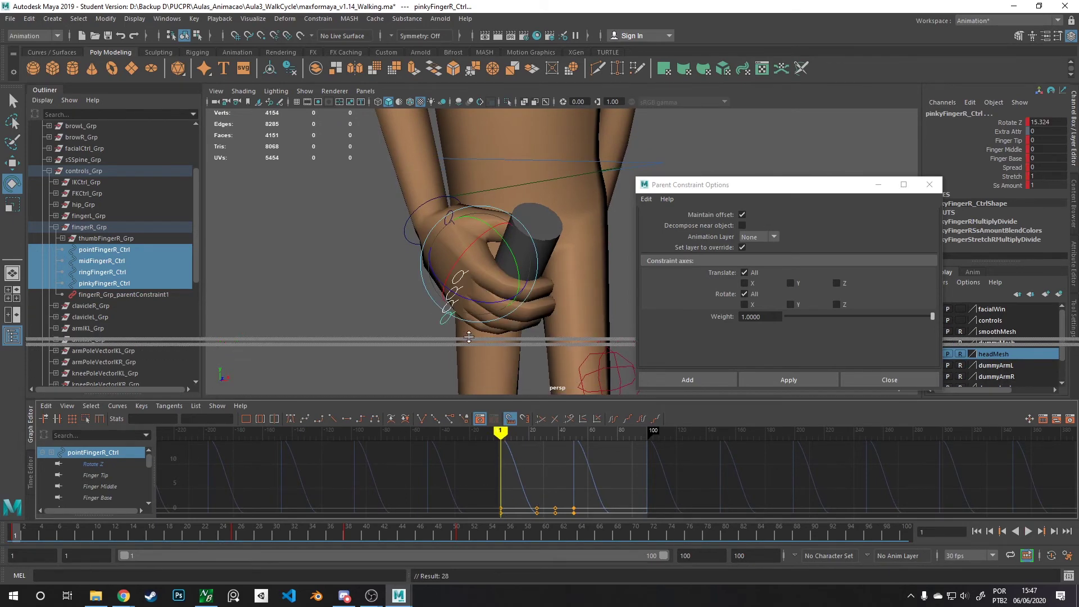
key("f")
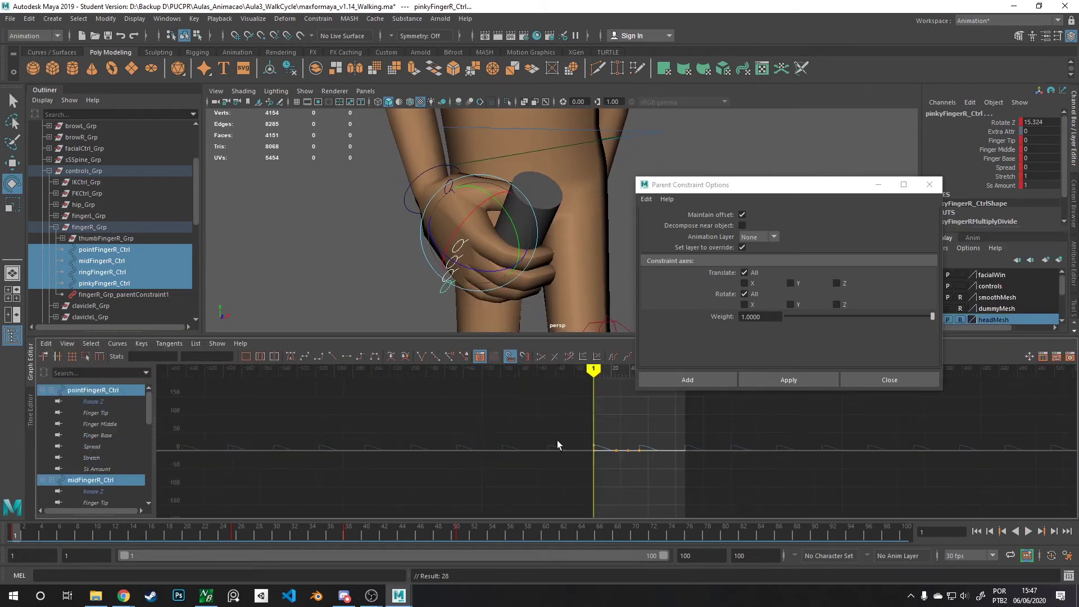
mouse_move(823, 420)
left_mouse_down()
mouse_move(711, 459)
mouse_move(612, 475)
left_mouse_up()
key("Delete")
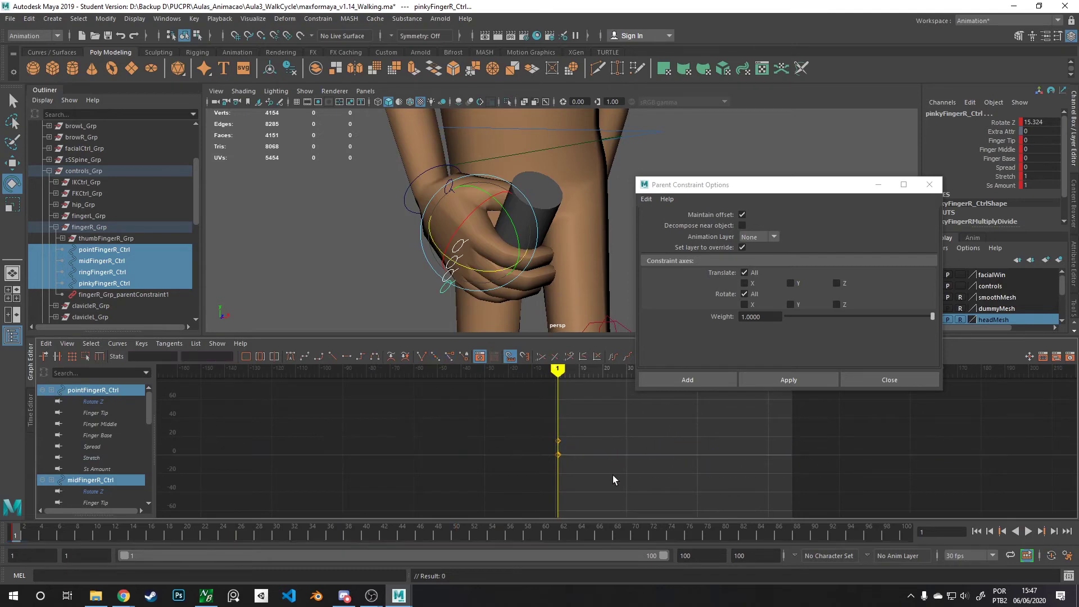
- Scrub the walk cycle to frame 24, close the Parent Constraint Options, and inspect the right hand's grip on the cylinder
left_click(560, 371)
mouse_move(561, 371)
left_mouse_down()
mouse_move(622, 384)
mouse_move(551, 387)
mouse_move(622, 392)
mouse_move(560, 398)
mouse_move(614, 403)
mouse_move(558, 410)
mouse_move(617, 418)
mouse_move(559, 417)
mouse_move(715, 441)
mouse_move(556, 446)
mouse_move(612, 446)
left_mouse_up()
left_click(859, 376)
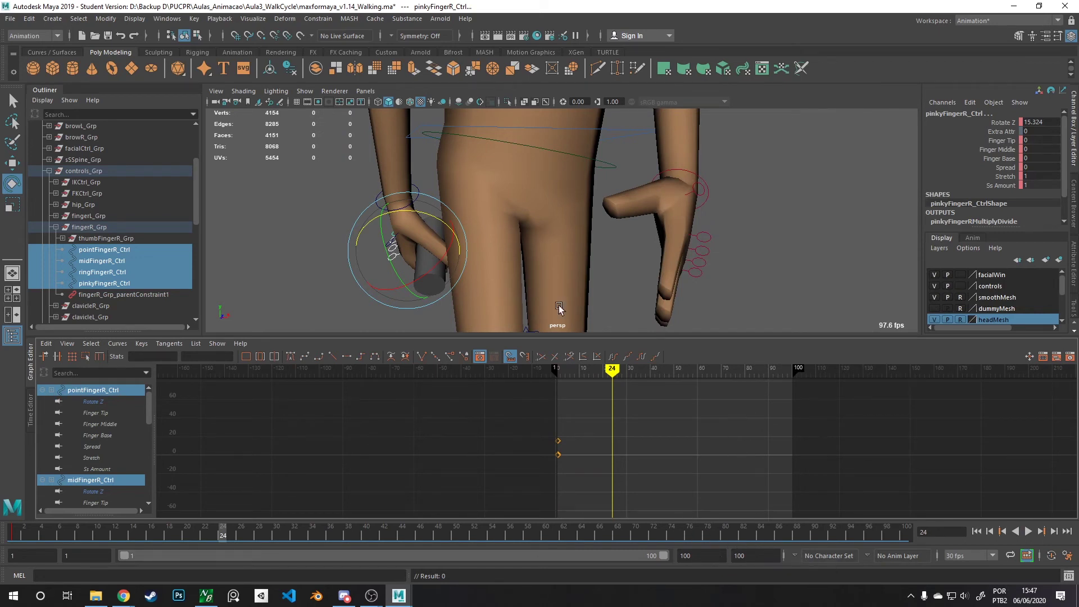
left_click_drag(453, 254, 591, 216, "alt")
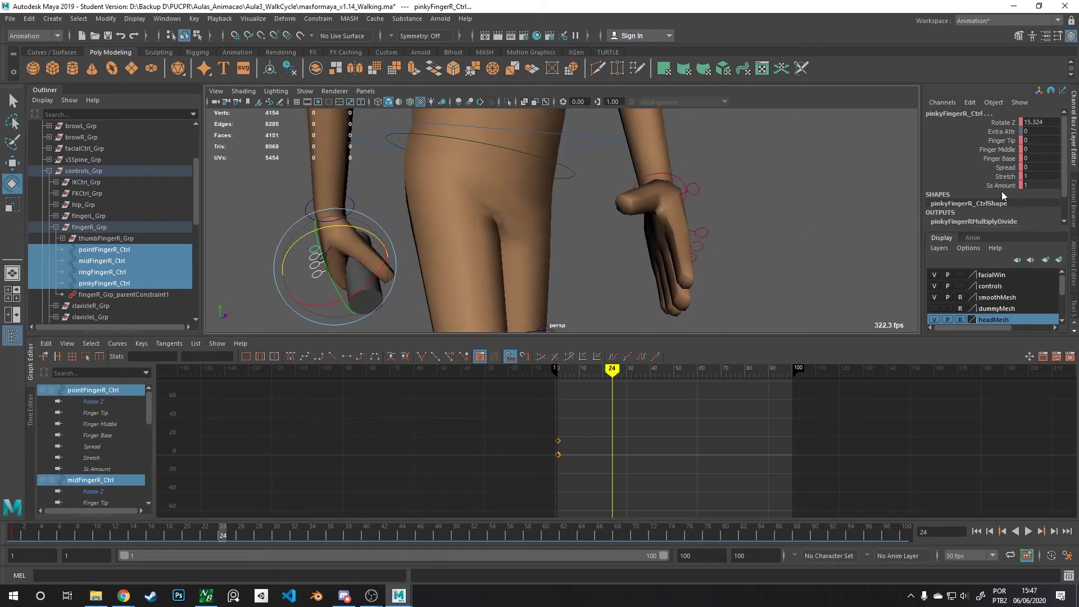
left_click(410, 300)
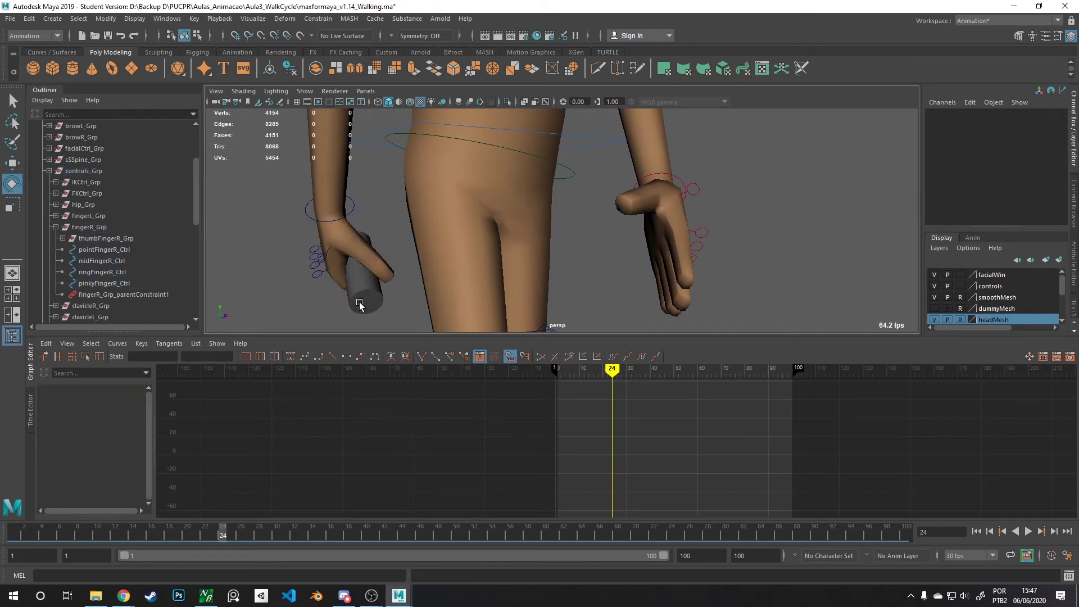
- Select the constrained cylinder, return to frame 1, and key all its channels there
left_click(364, 289)
left_click_drag(614, 252, 694, 216, "alt")
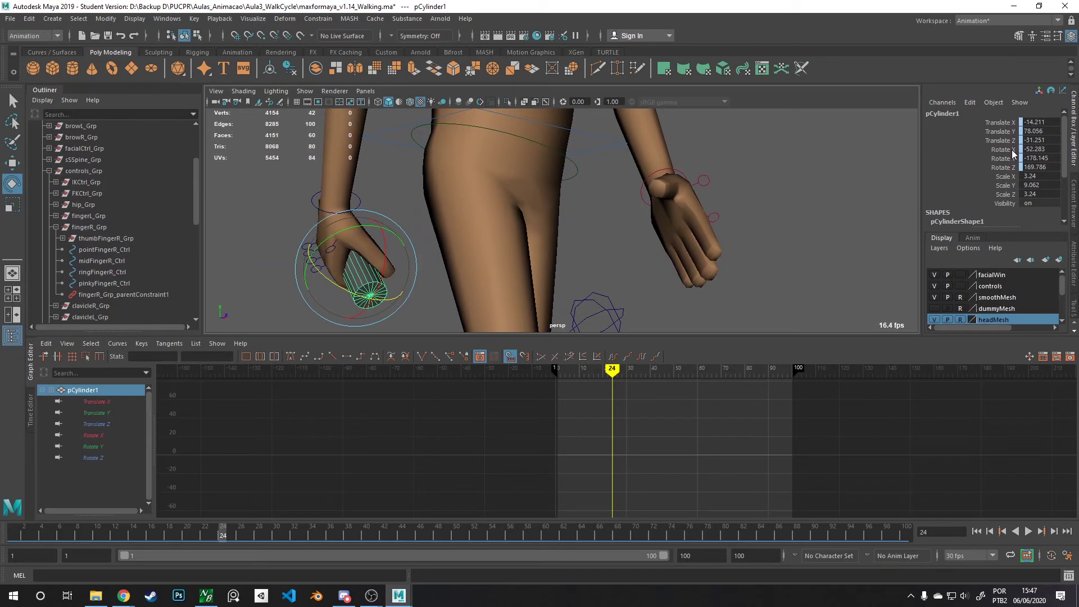
left_click_drag(602, 373, 557, 370)
key("s")
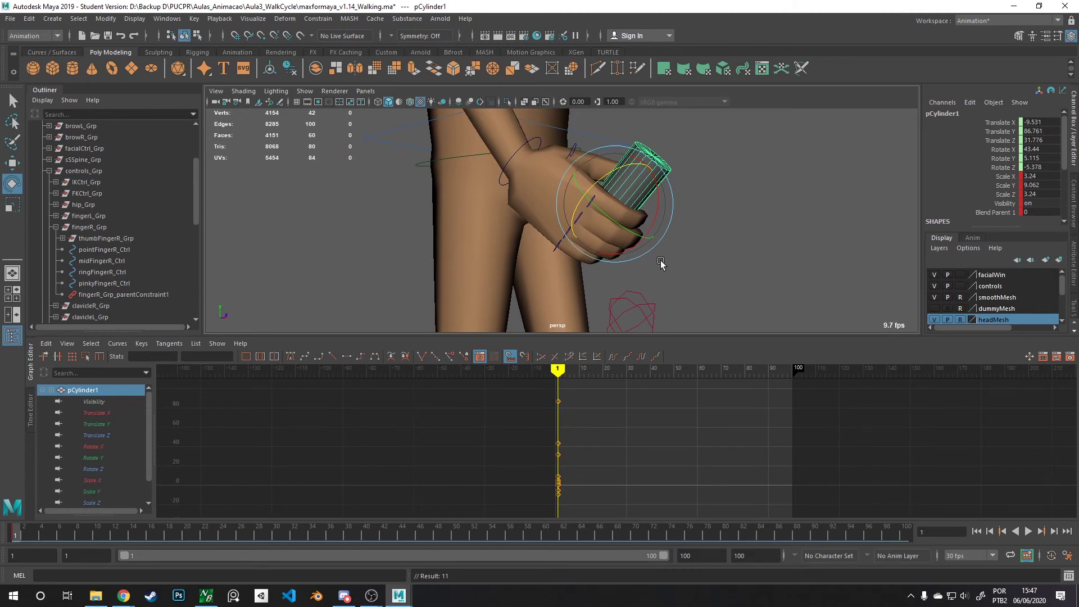
- Set the cylinder's Blend Parent 1 to 1 at frame 1
left_click_drag(588, 255, 557, 272, "alt")
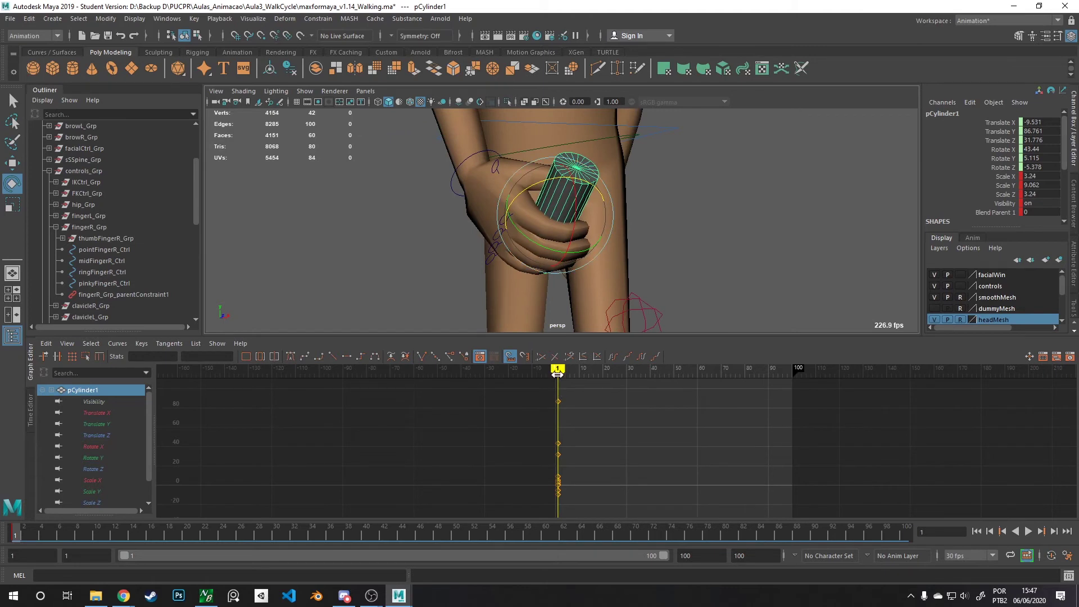
mouse_move(557, 373)
left_mouse_down()
mouse_move(626, 370)
mouse_move(556, 368)
mouse_move(558, 382)
left_mouse_up()
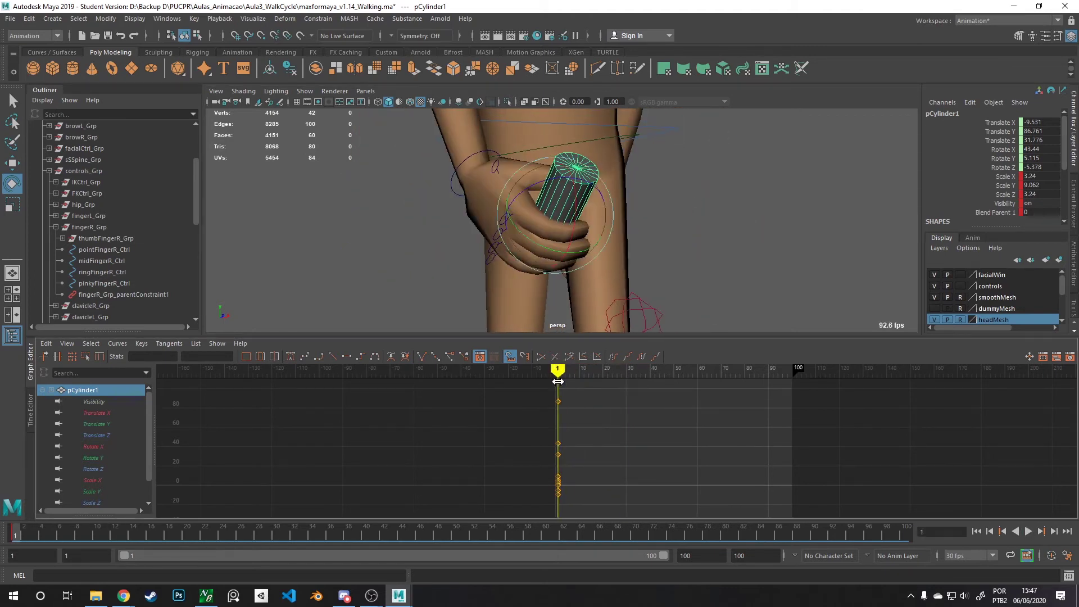
double_click(1028, 212)
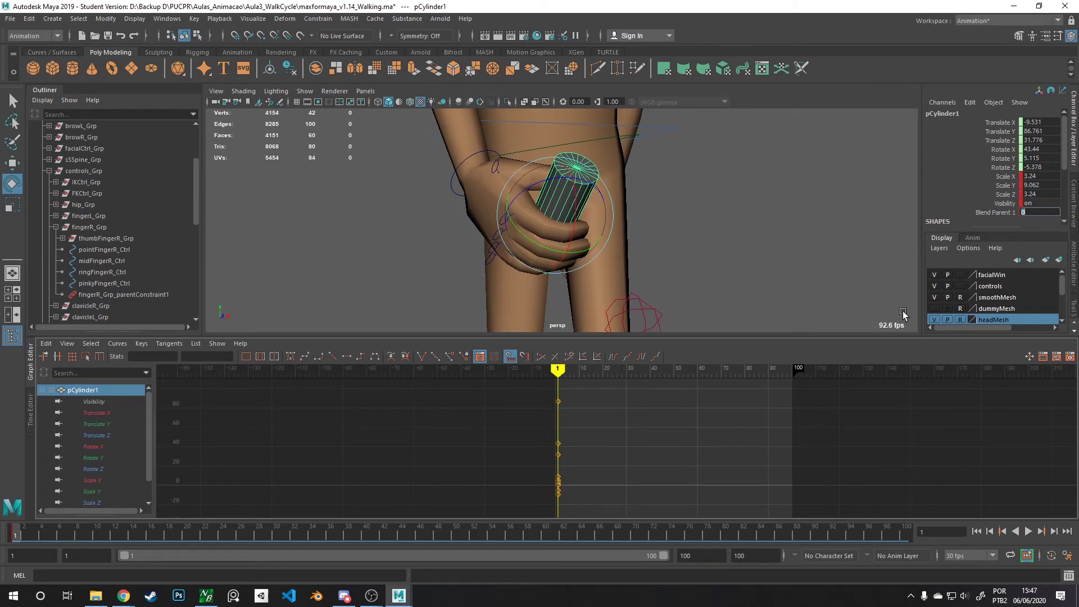
type("1")
key("Return")
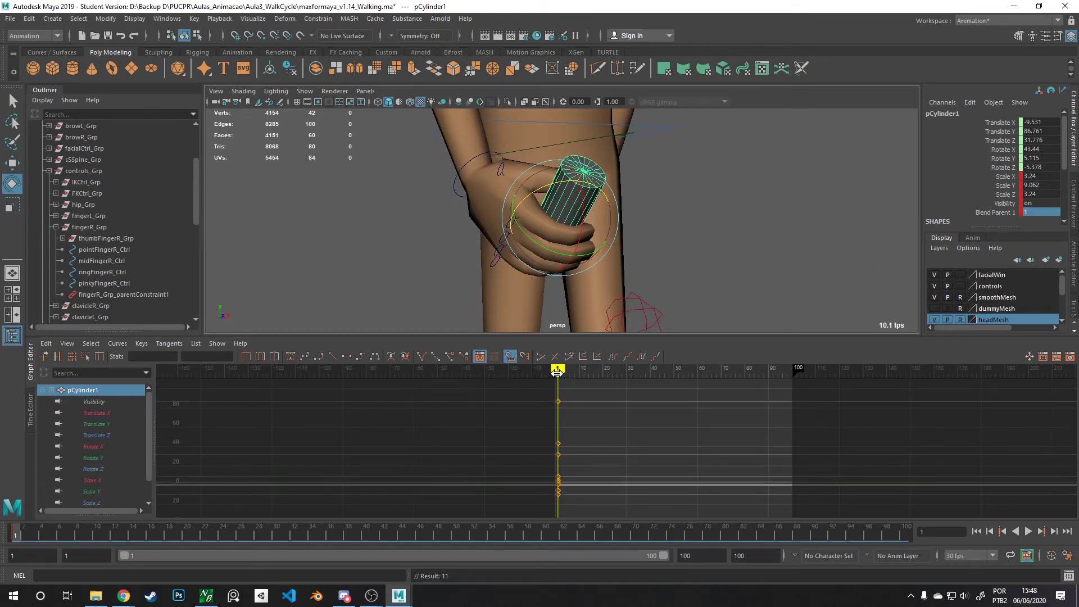
- Play and scrub the walk cycle to frame 10, checking from several angles how the right hand carries the cylinder
mouse_move(557, 372)
left_mouse_down()
mouse_move(580, 371)
mouse_move(534, 369)
mouse_move(599, 369)
mouse_move(498, 370)
mouse_move(568, 369)
mouse_move(557, 382)
left_mouse_up()
scroll(564, 416, "up", 4)
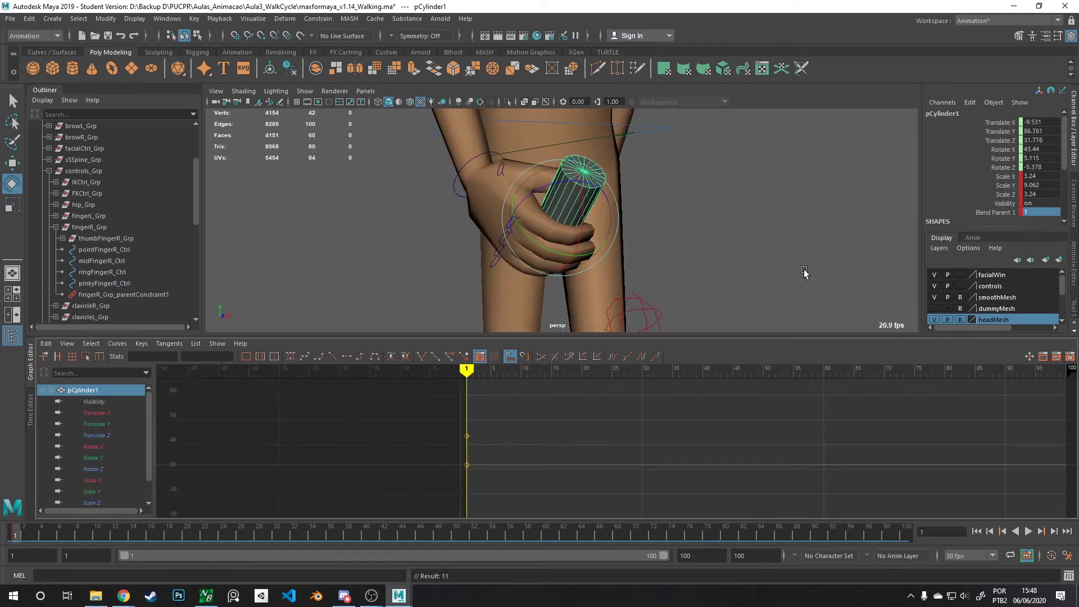
left_click(1027, 213)
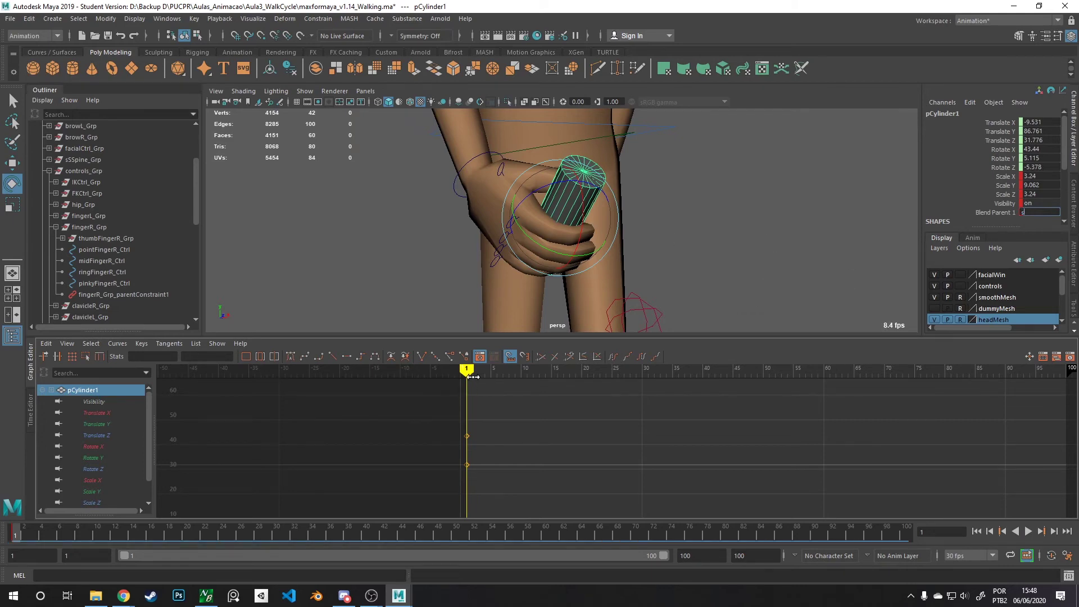
key("Return")
key("alt+v")
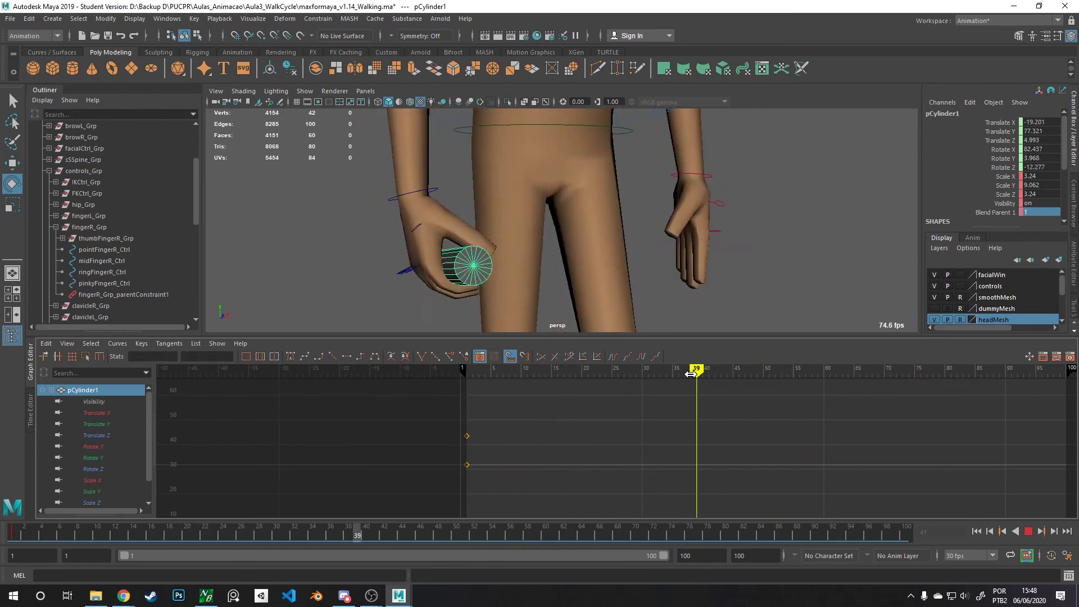
mouse_move(691, 374)
left_mouse_down()
mouse_move(494, 382)
mouse_move(624, 396)
mouse_move(452, 398)
mouse_move(650, 405)
mouse_move(484, 405)
mouse_move(612, 413)
mouse_move(480, 414)
mouse_move(624, 416)
mouse_move(484, 423)
mouse_move(534, 424)
mouse_move(521, 425)
left_mouse_up()
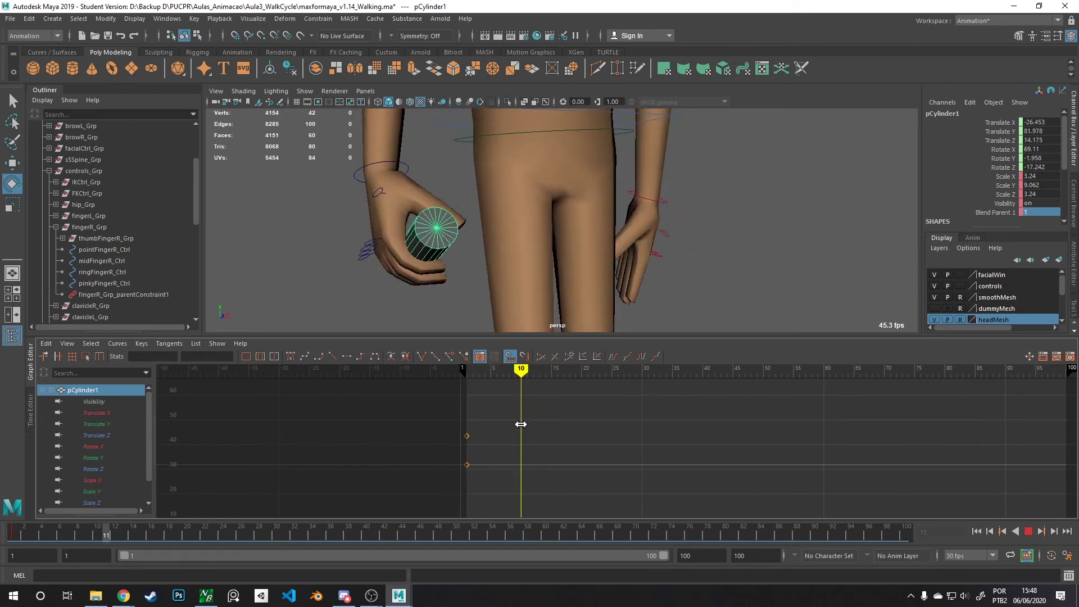
scroll(601, 202, "down", 5)
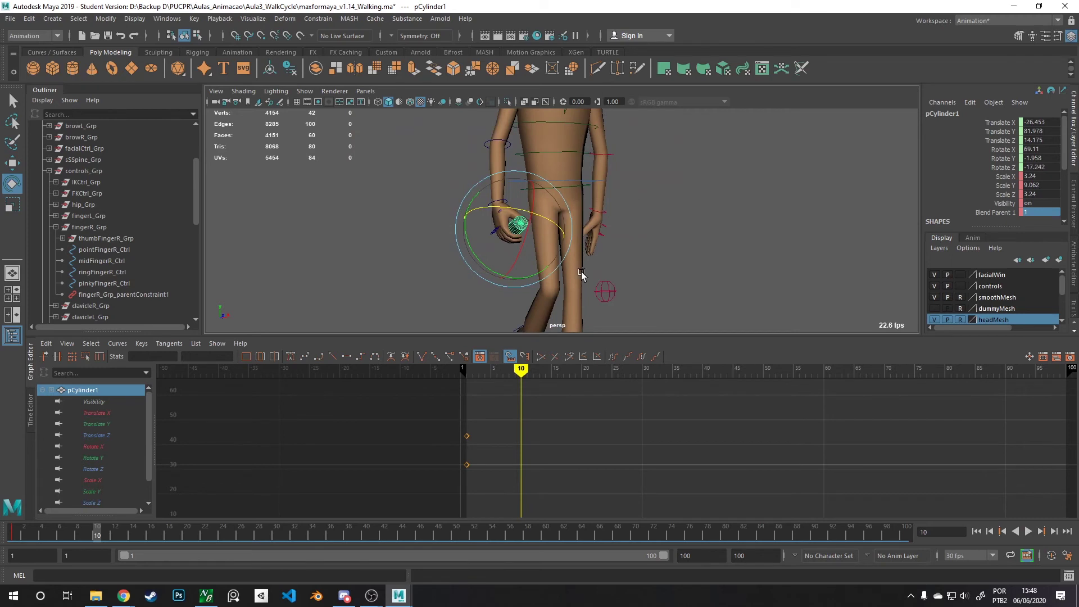
left_click_drag(597, 258, 596, 201, "alt")
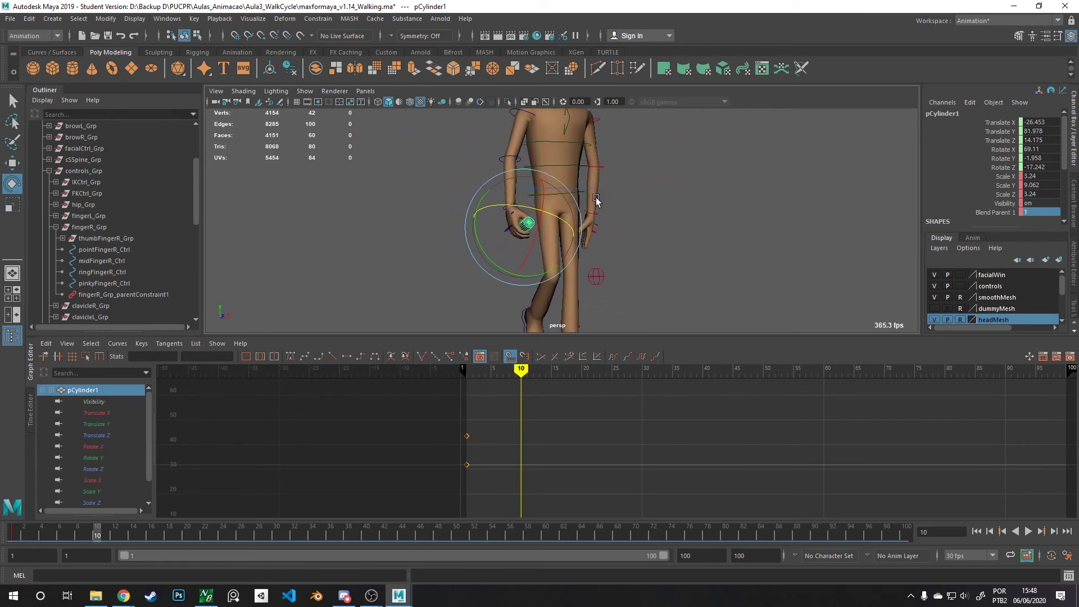
scroll(618, 214, "up", 4)
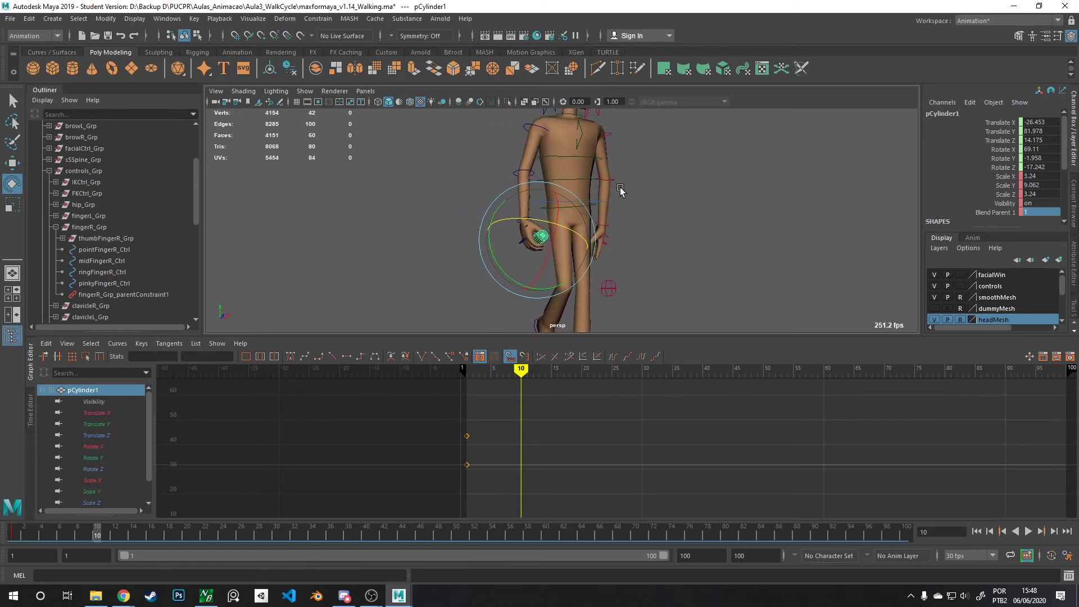
left_click_drag(599, 252, 674, 247, "alt")
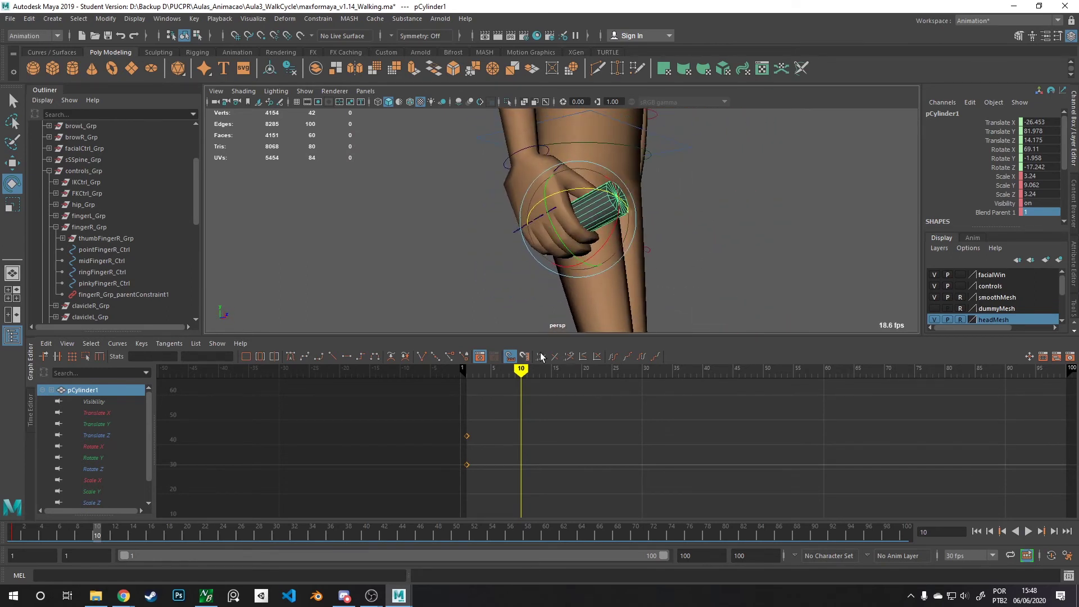
- Key all of the cylinder's channels at frame 14, while the right hand still holds it
left_click_drag(523, 369, 551, 372)
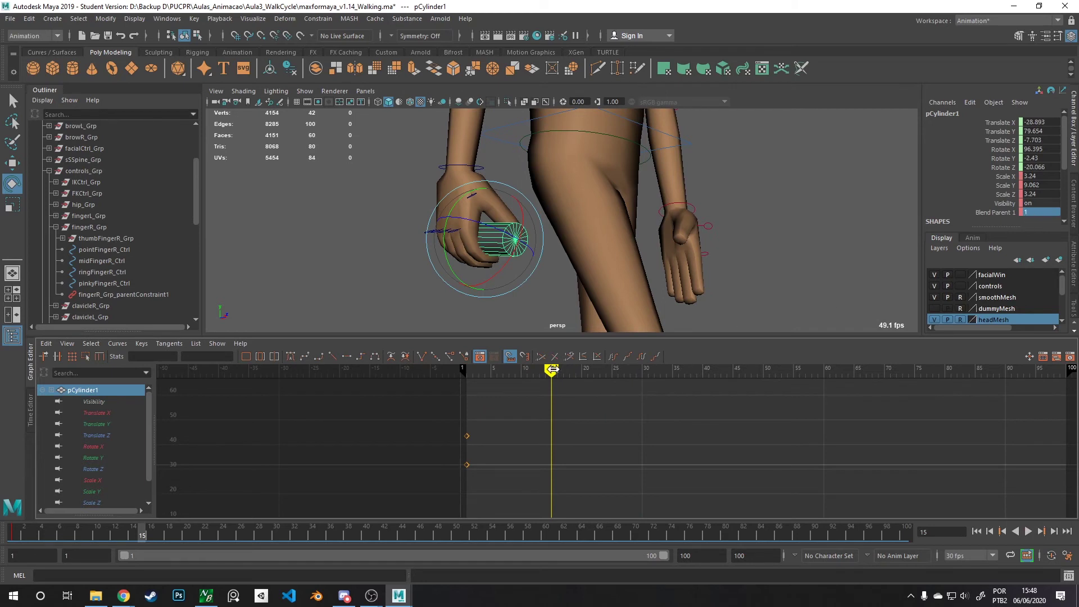
left_click_drag(551, 369, 545, 369)
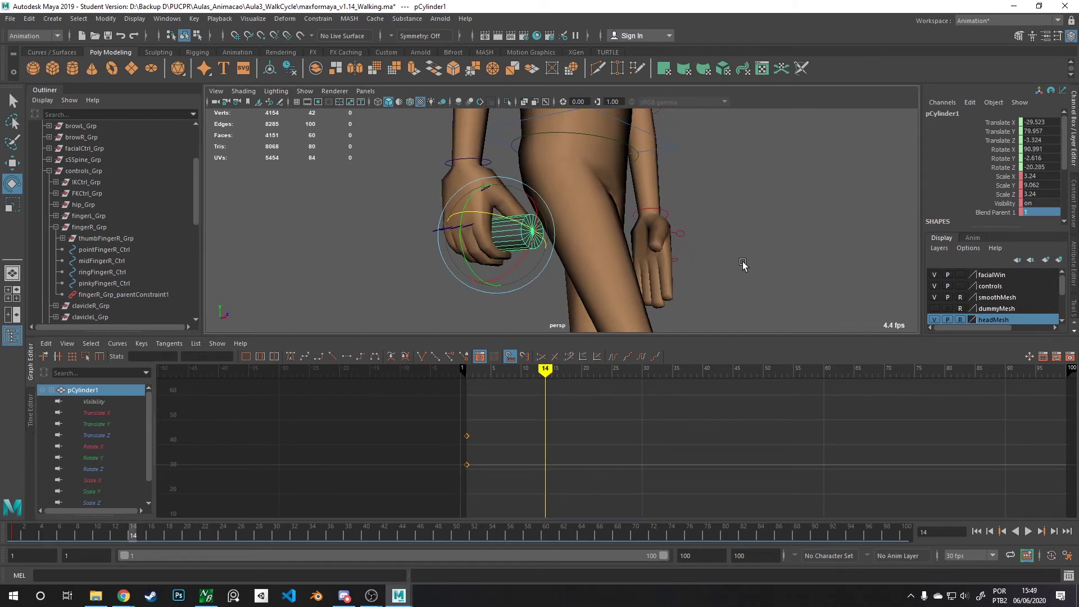
key("s")
- Set the cylinder's Blend Parent 1 to 0 at frame 24 and key its channels there
left_click_drag(544, 372, 605, 380)
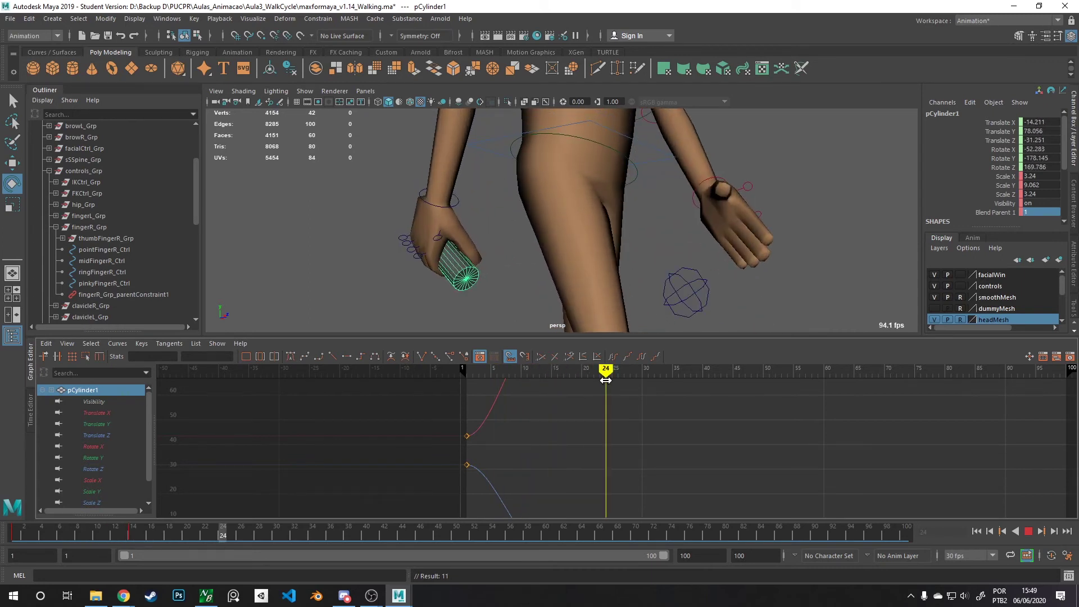
left_click(1031, 213)
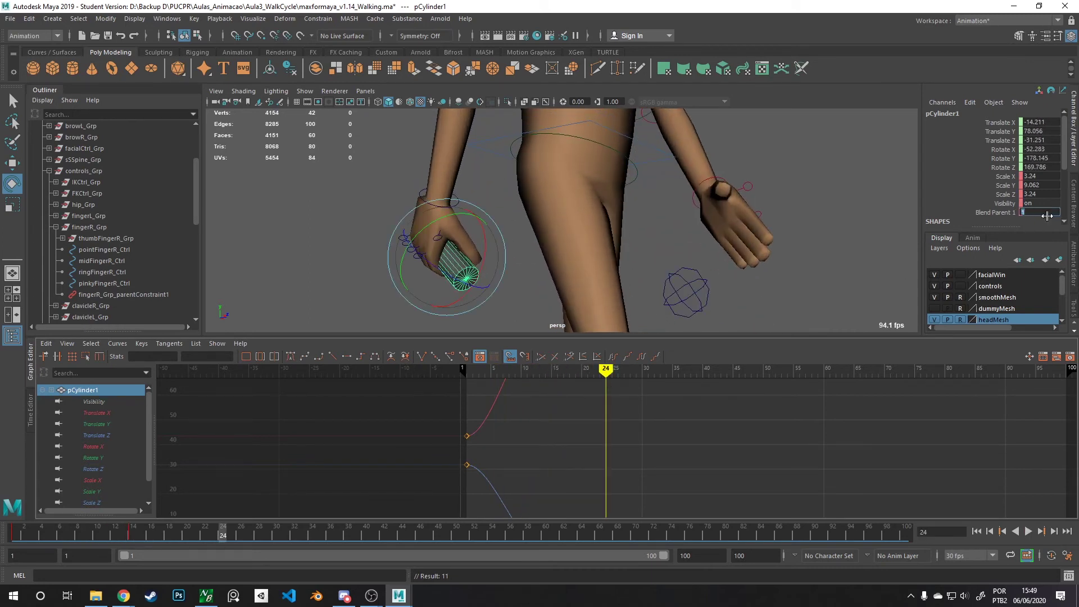
type("0")
key("Return")
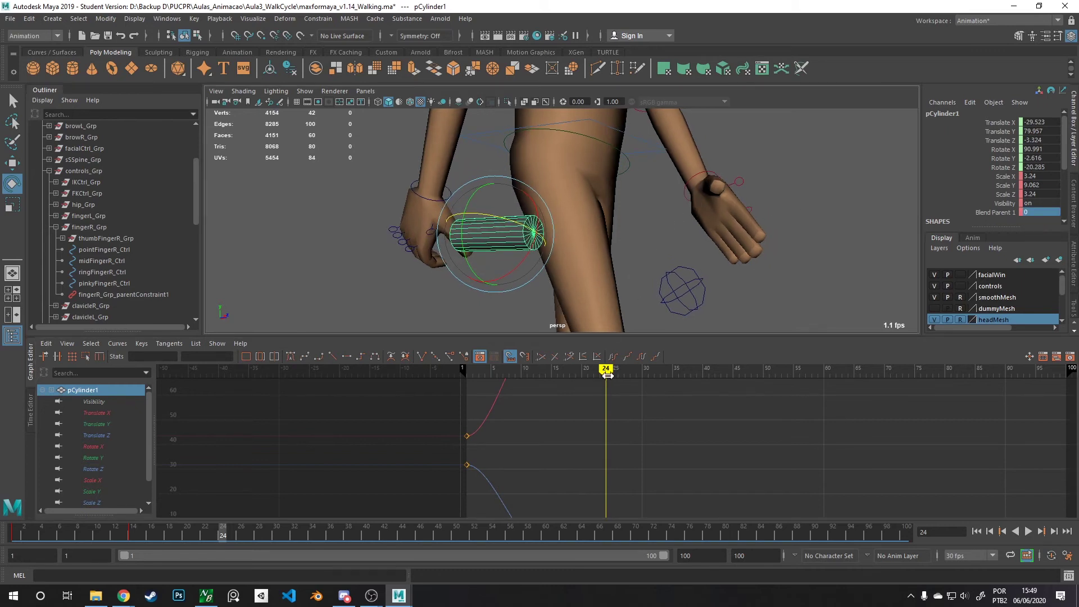
mouse_move(607, 370)
left_mouse_down()
mouse_move(525, 369)
mouse_move(607, 376)
left_mouse_up()
mouse_move(610, 380)
left_mouse_down()
mouse_move(488, 369)
mouse_move(617, 369)
mouse_move(600, 382)
mouse_move(513, 371)
mouse_move(568, 371)
mouse_move(606, 388)
left_mouse_up()
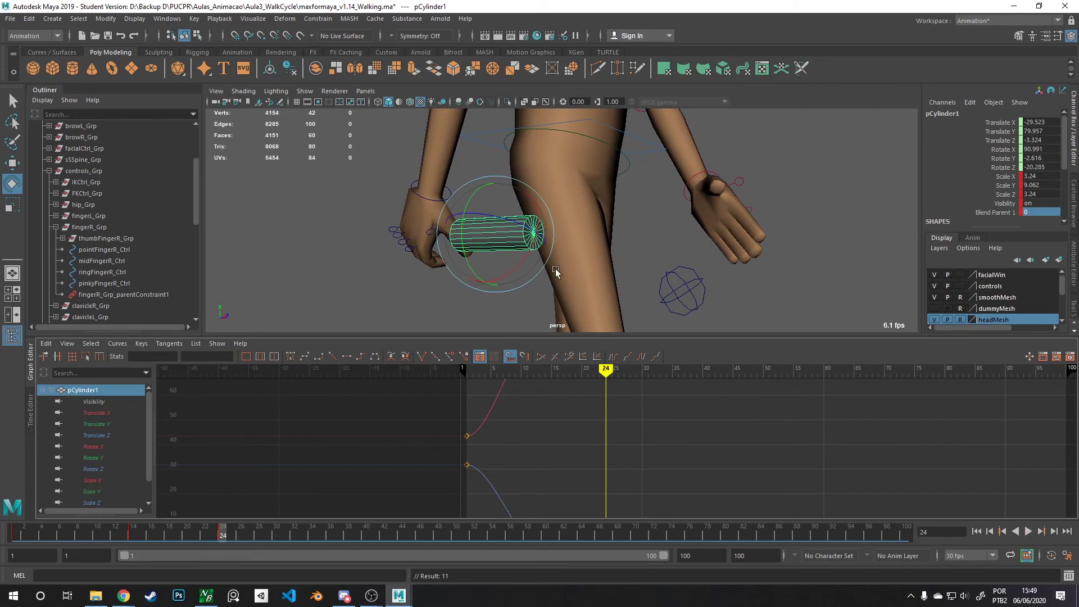
- Move the released cylinder down behind the legs to about X -7.7, Y 43.6, Z -34.4, and key it at frame 24
left_click_drag(555, 269, 621, 259, "alt")
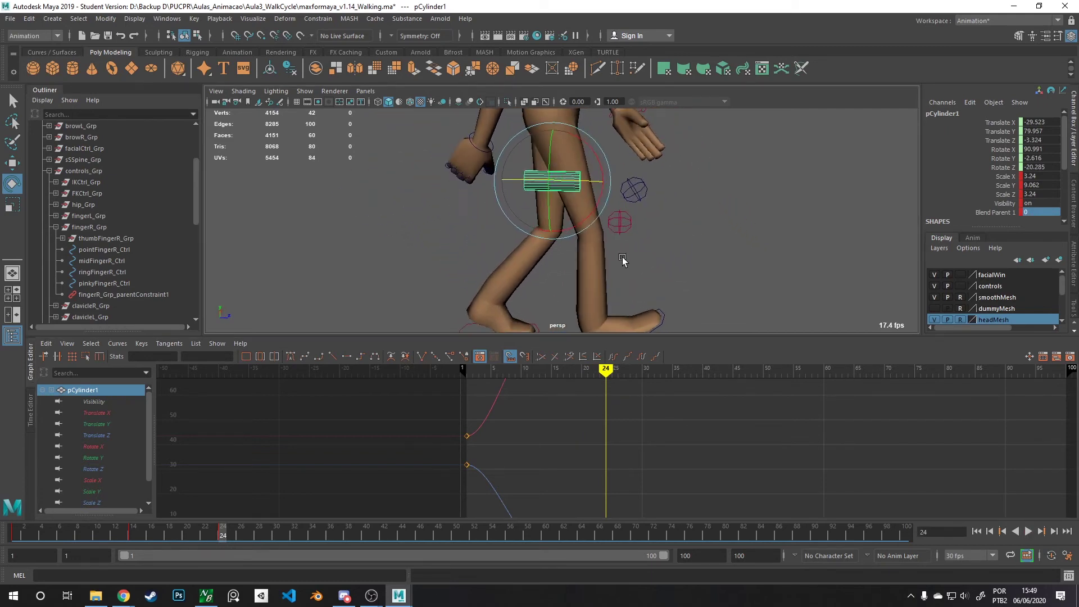
key("w")
middle_click_drag(589, 224, 492, 306)
left_click_drag(530, 293, 553, 227, "alt")
left_click_drag(623, 272, 598, 281, "alt")
key("s")
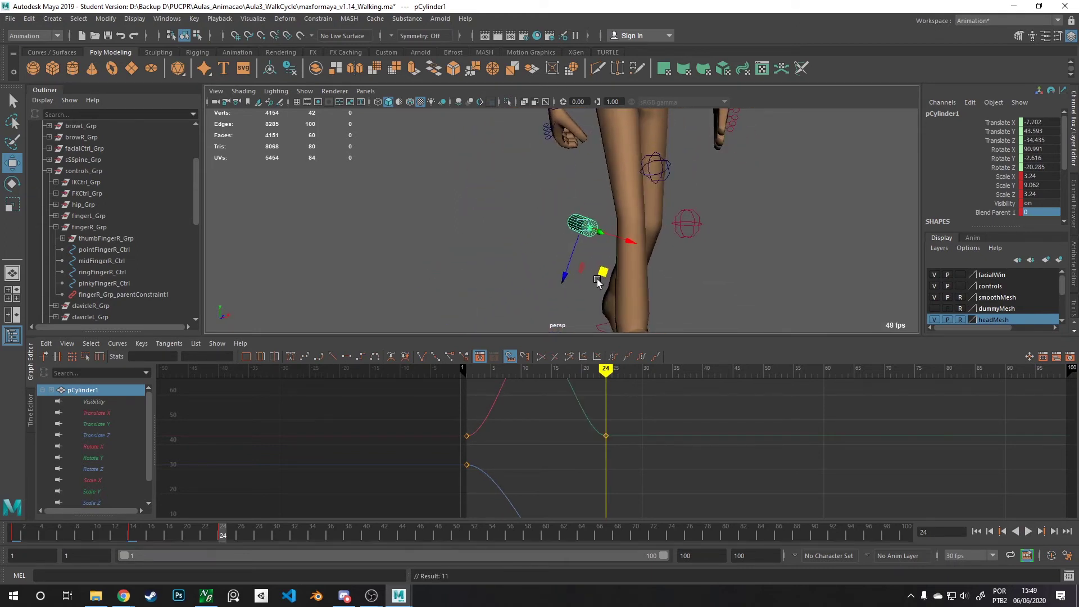
mouse_move(606, 371)
left_mouse_down()
mouse_move(541, 358)
mouse_move(605, 367)
left_mouse_up()
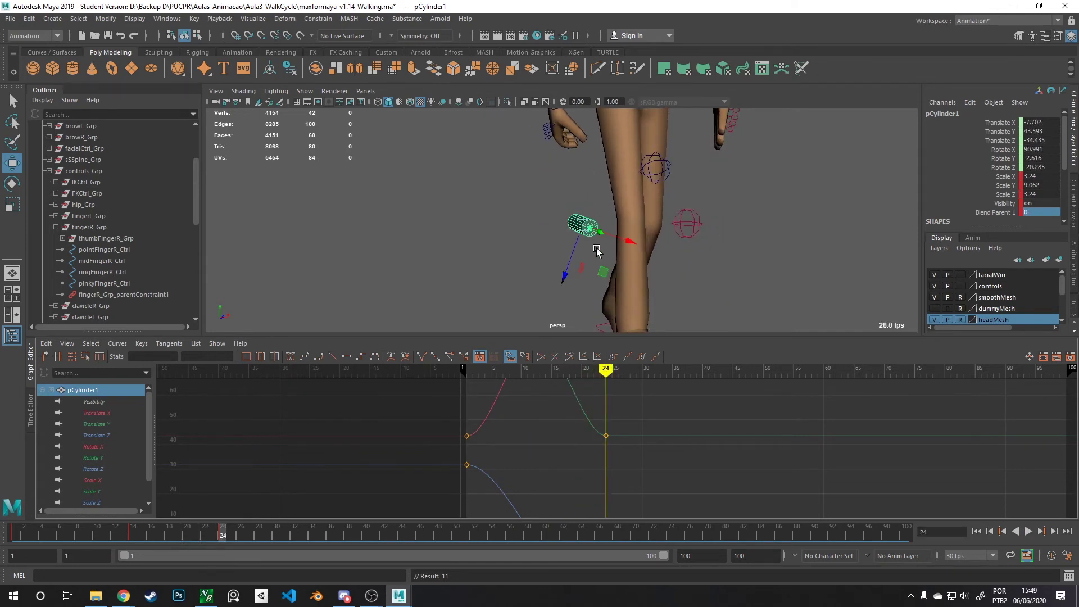
- Try rotating the cylinder half a turn about its Y axis at frame 24 and replay the frames around it
key("e")
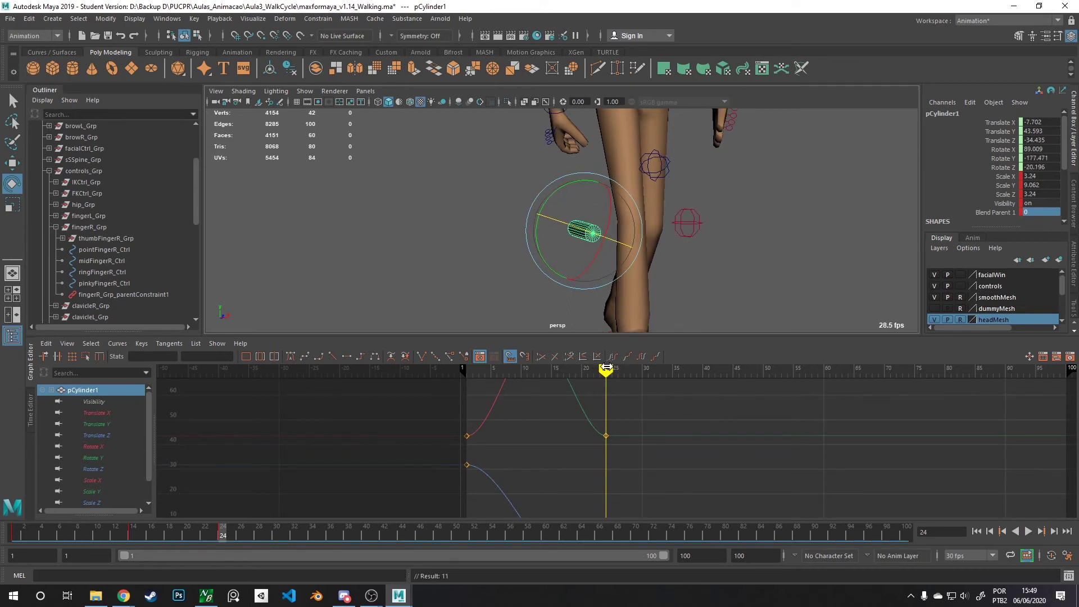
mouse_move(605, 368)
left_mouse_down()
mouse_move(563, 358)
mouse_move(605, 368)
left_mouse_up()
left_click_drag(572, 231, 597, 235)
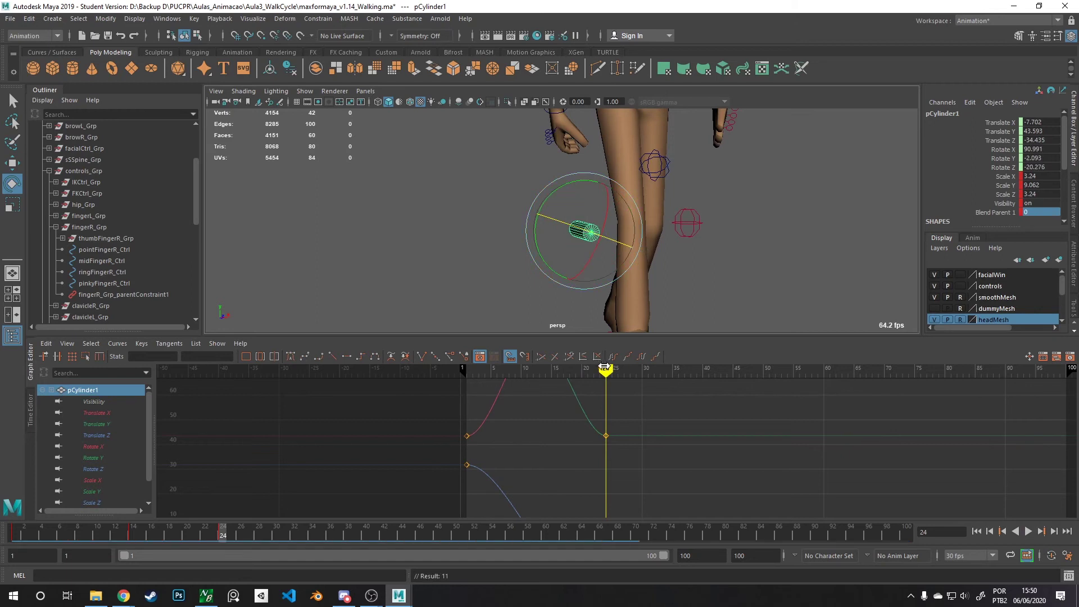
key("alt+v")
left_click_drag(581, 369, 604, 374)
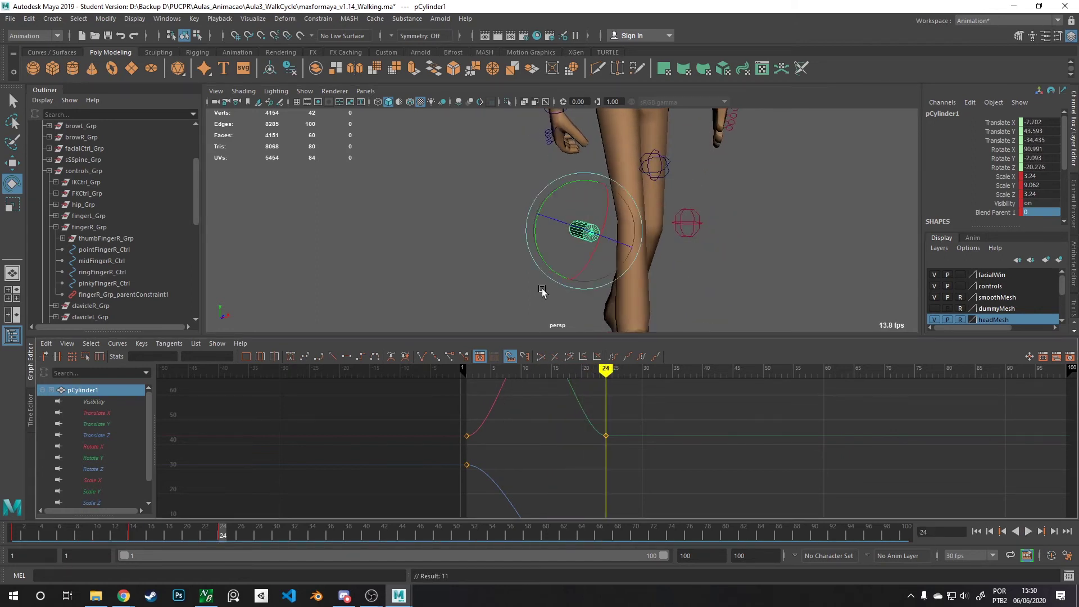
- Isolate the cylinder's Rotate X, Y and Z curves and delete their middle keys between frames 1 and 24
left_click_drag(541, 290, 635, 216, "alt")
left_click_drag(429, 337, 430, 313)
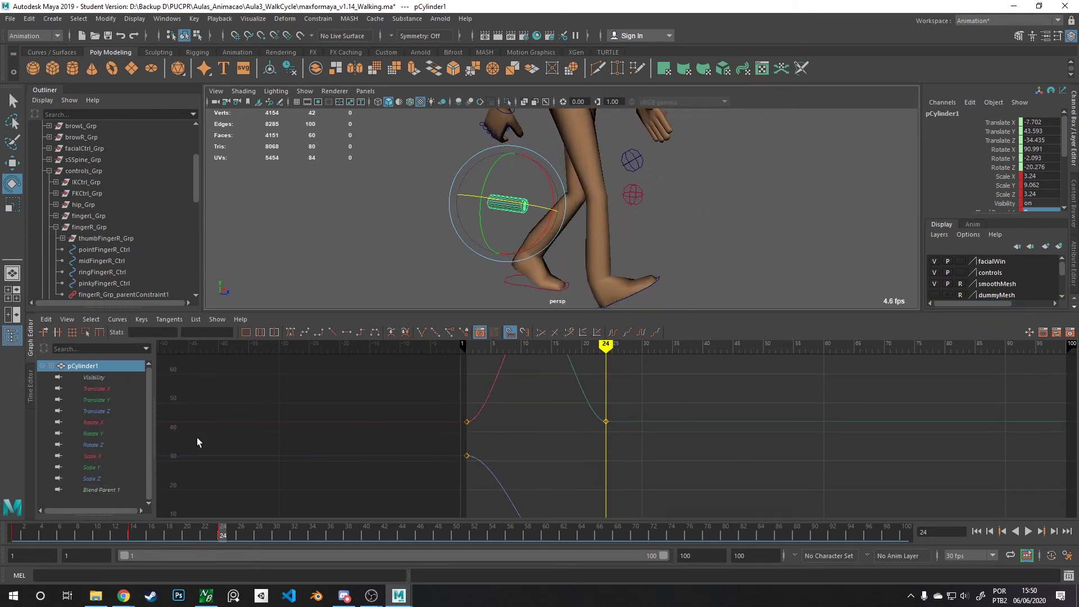
left_click_drag(103, 427, 101, 442)
left_click_drag(583, 353, 603, 390)
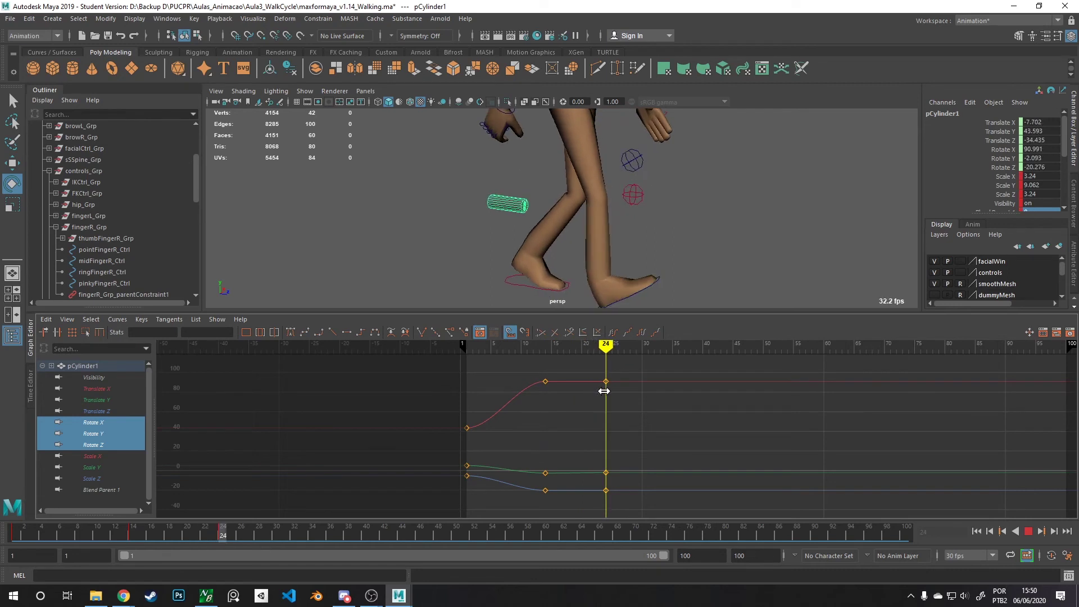
left_click_drag(571, 493, 572, 500)
key("Delete")
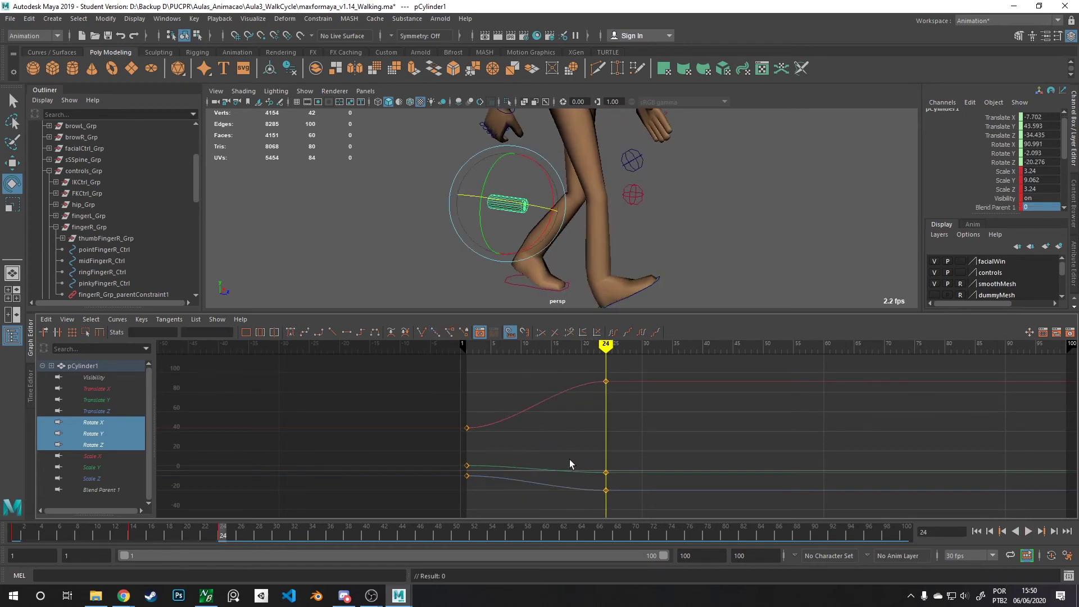
- Delete the cylinder's Rotate X, Y and Z keys at frame 1
left_click_drag(604, 344, 533, 355)
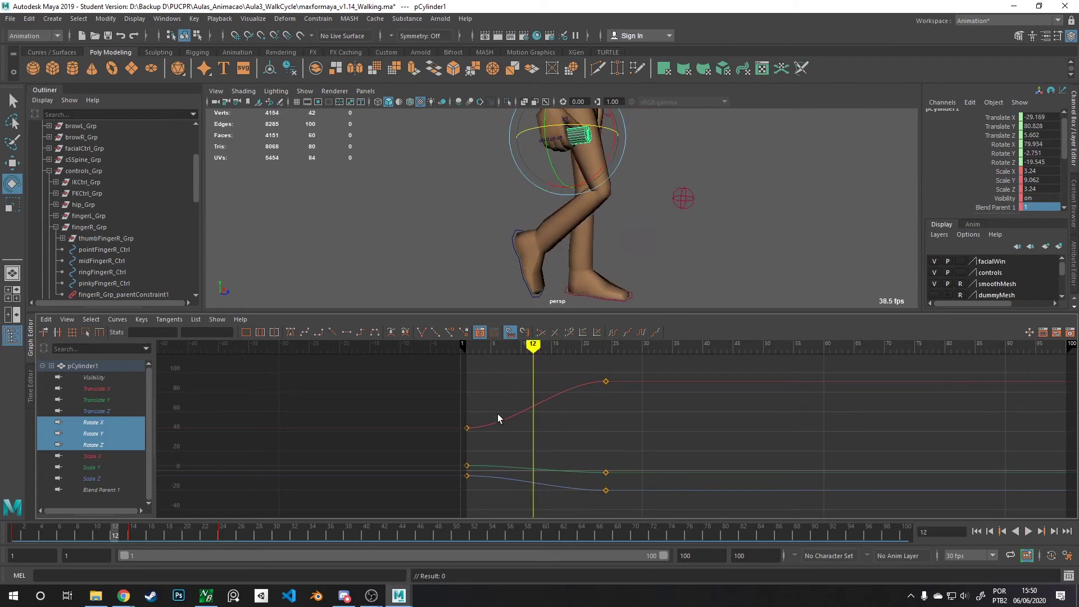
left_click_drag(448, 500, 449, 499)
key("Delete")
- At frame 24, rotate the cylinder to about 171 degrees in Y and key it
left_click_drag(538, 350, 593, 368)
left_click_drag(570, 253, 520, 239, "alt")
left_click_drag(548, 202, 561, 282, "alt")
mouse_move(594, 346)
left_mouse_down()
mouse_move(605, 346)
mouse_move(544, 348)
mouse_move(603, 354)
left_mouse_up()
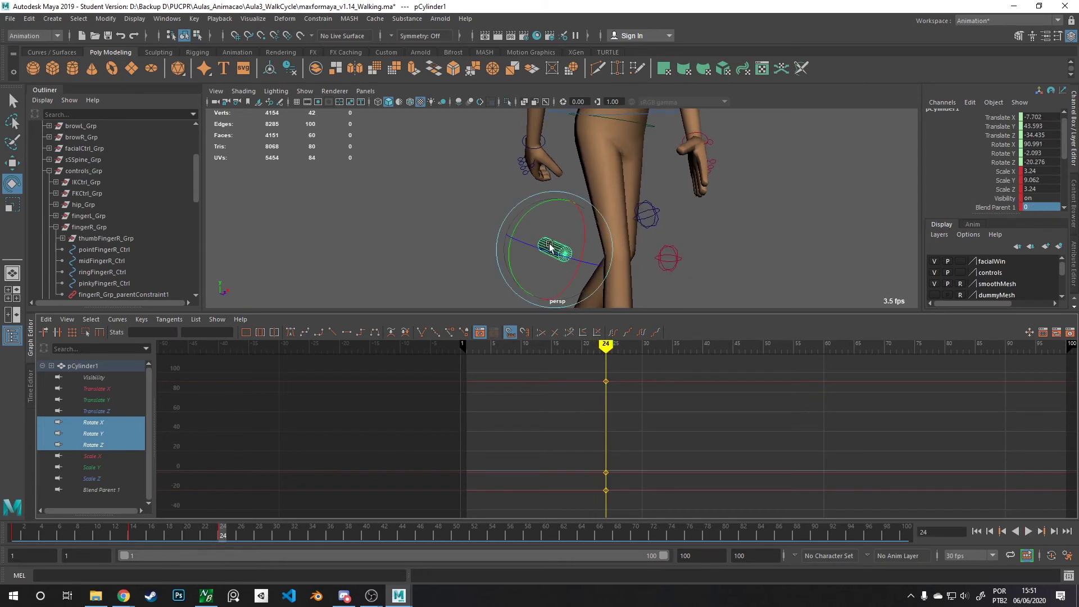
left_click_drag(533, 248, 627, 275)
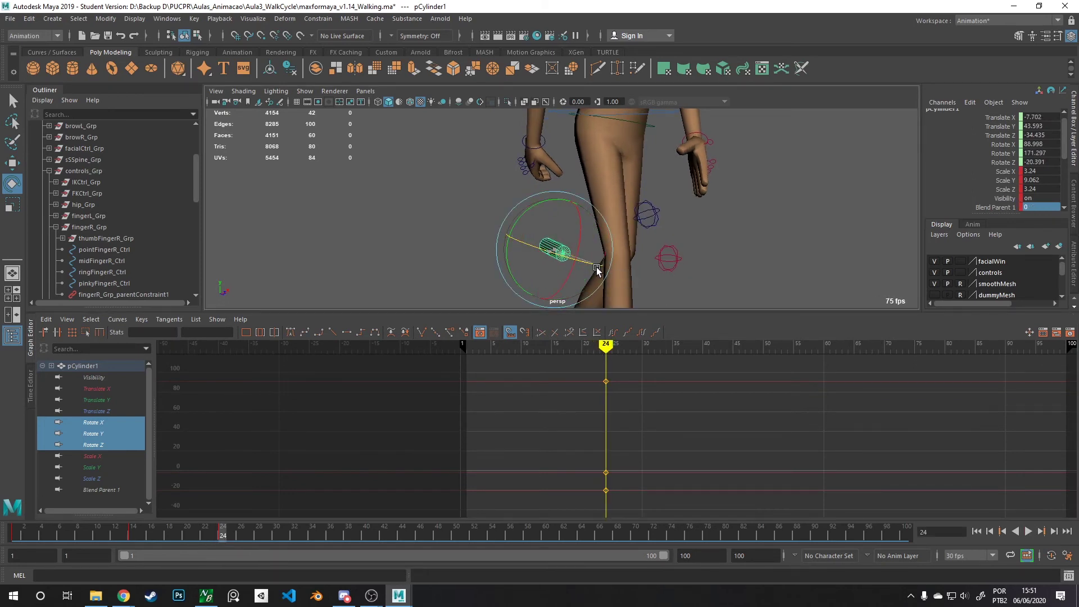
key("s")
mouse_move(605, 343)
left_mouse_down()
mouse_move(552, 343)
mouse_move(605, 344)
left_mouse_up()
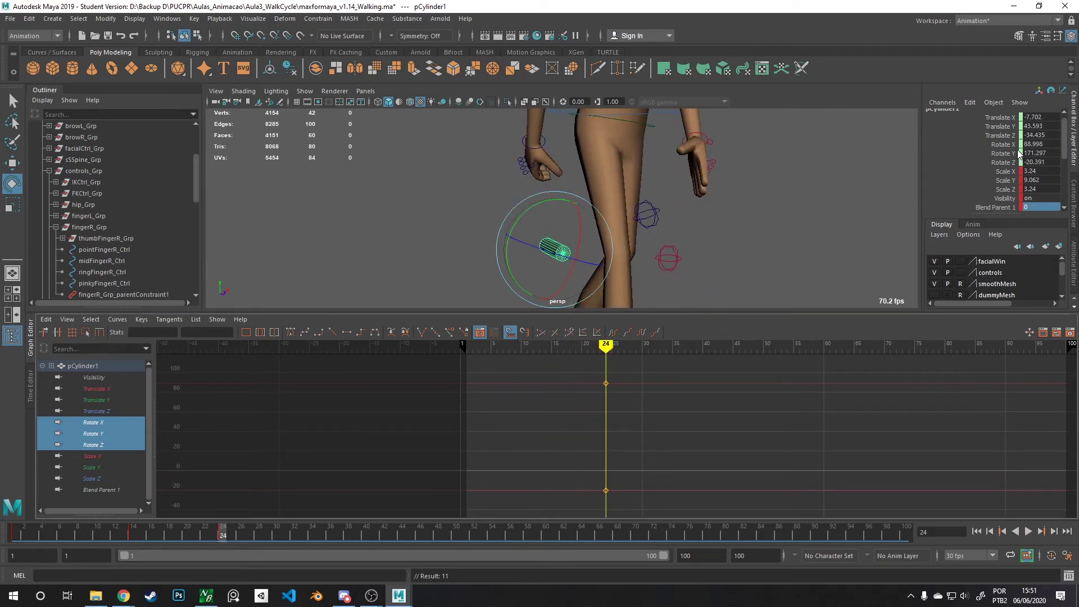
- Set and key the cylinder's Rotate X, Y and Z at 0 on frame 24, and check its motion back to frame 1
type("0")
key("Tab")
type("0")
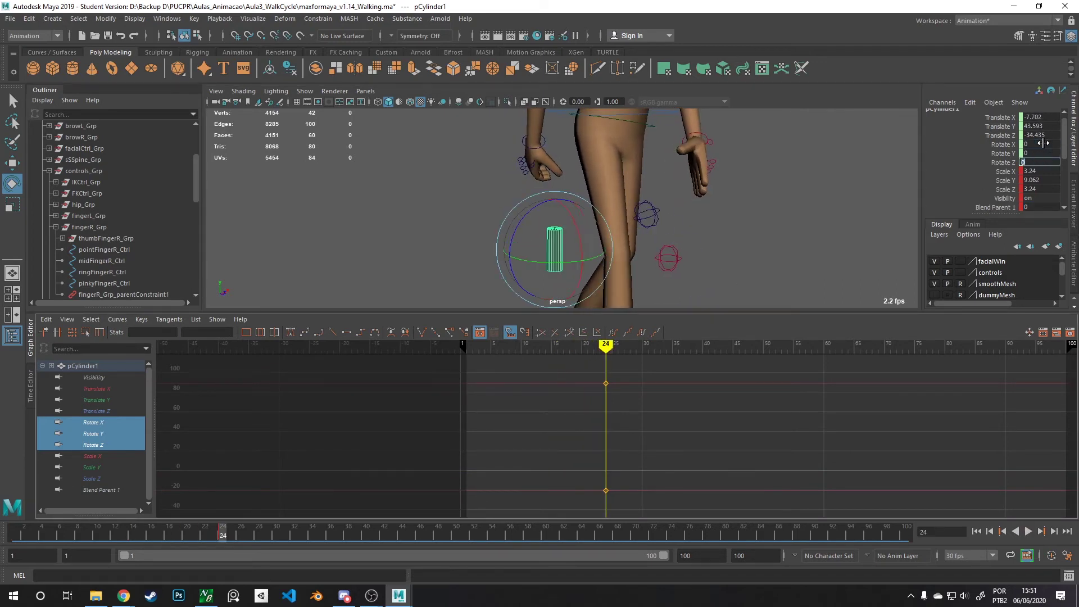
key("Return")
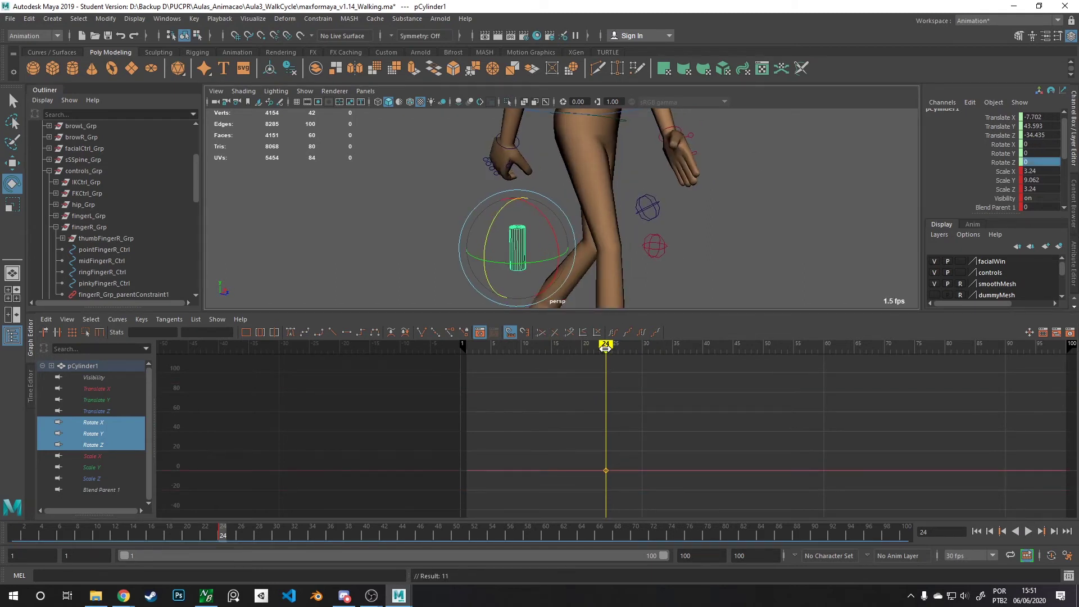
left_click_drag(605, 344, 466, 345)
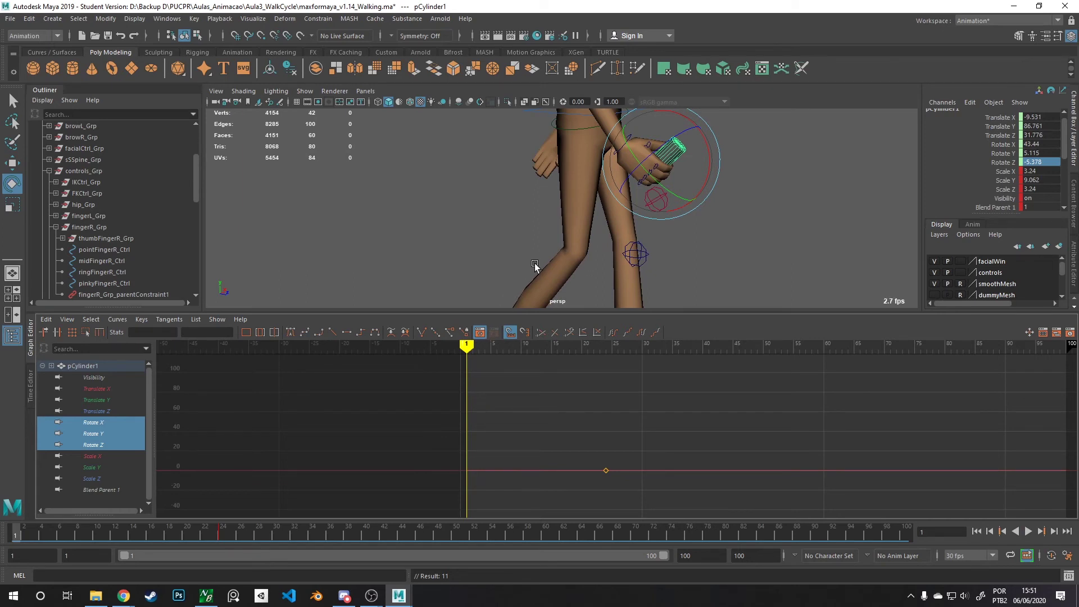
left_click_drag(534, 262, 471, 260, "alt")
mouse_move(466, 345)
left_mouse_down()
mouse_move(584, 362)
mouse_move(467, 352)
left_mouse_up()
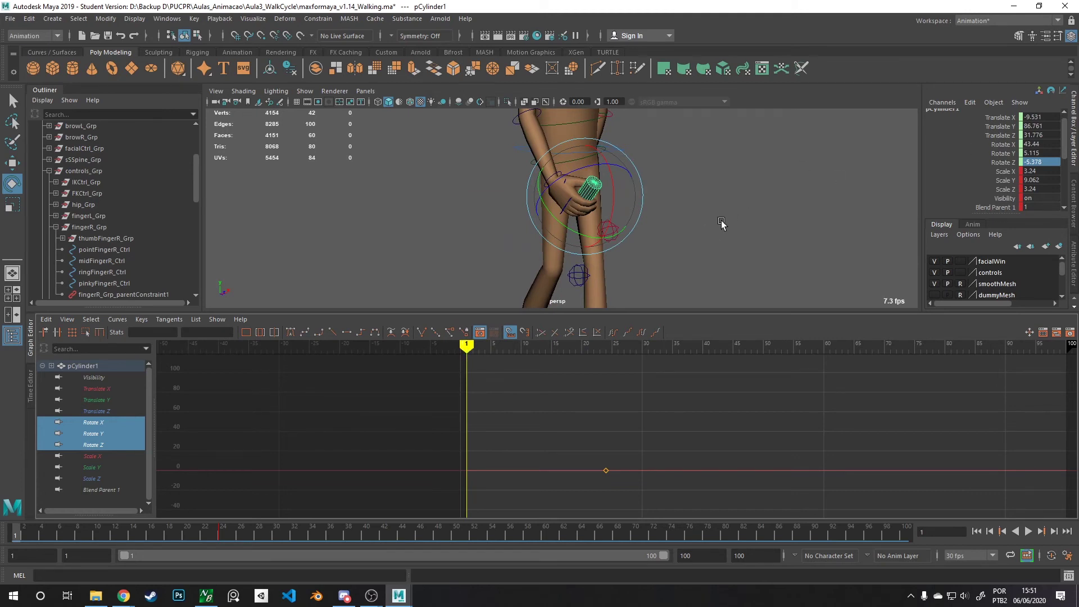
- At frame 20, rotate the cylinder to about -81, 4 and 105 degrees in X, Y and Z and key it
left_click_drag(467, 355, 581, 345)
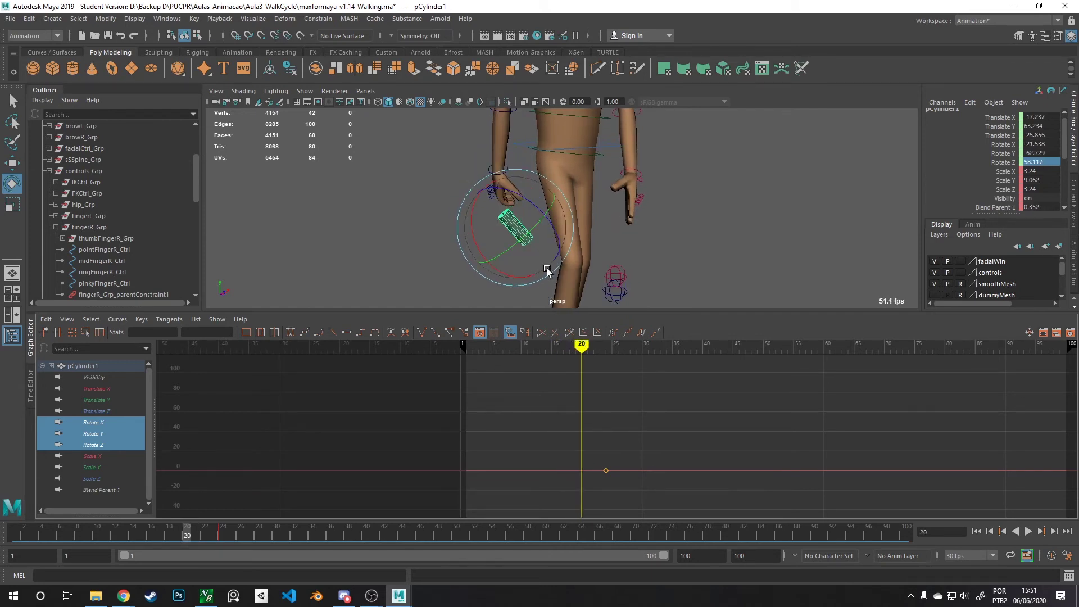
left_click_drag(551, 247, 523, 219)
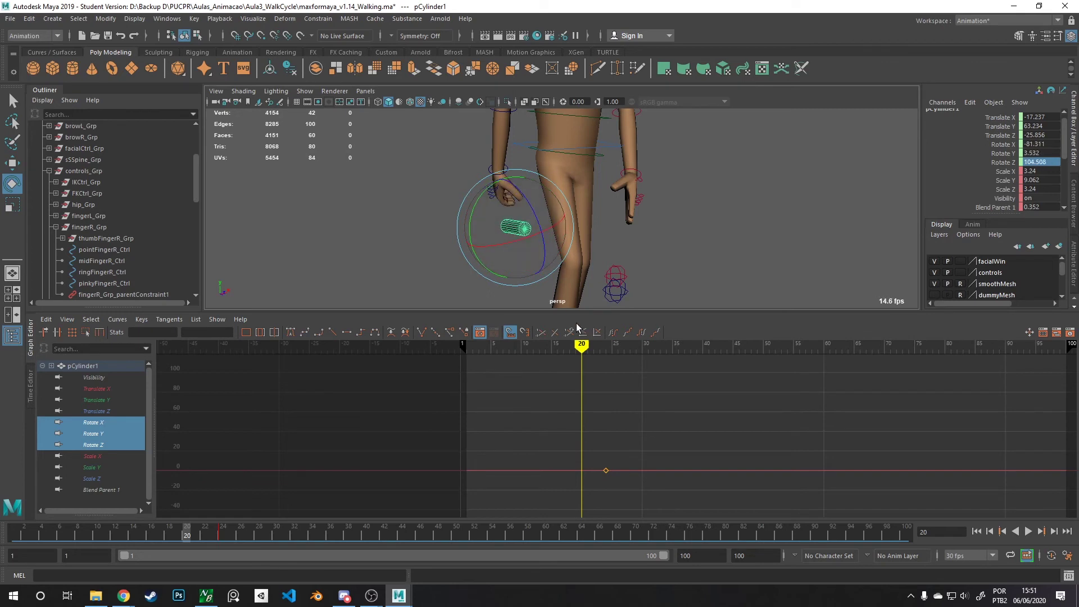
key("s")
mouse_move(581, 346)
left_mouse_down()
mouse_move(563, 345)
mouse_move(611, 347)
mouse_move(556, 346)
mouse_move(580, 351)
left_mouse_up()
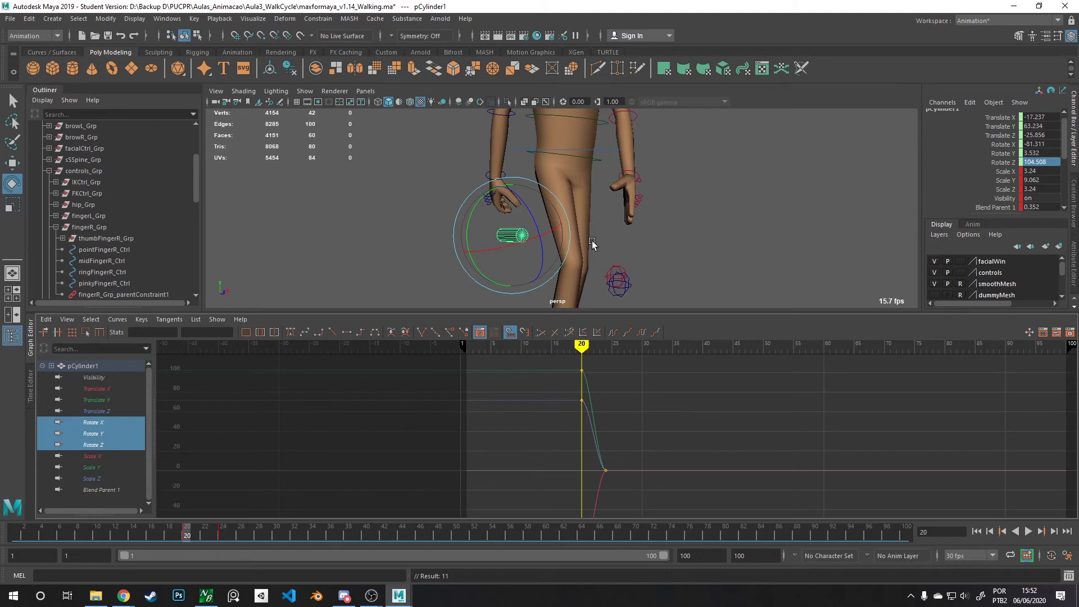
- Frame the rotation curves and delete all remaining Rotate X, Y and Z keys at frames 20 and 24
left_click_drag(571, 346, 468, 343)
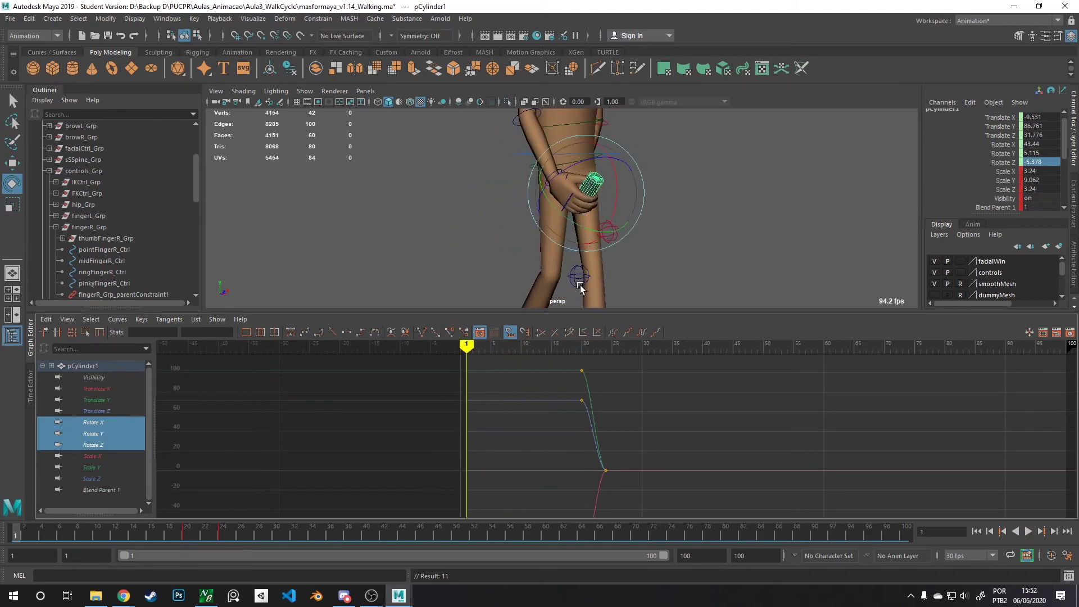
left_click_drag(579, 285, 629, 274, "alt")
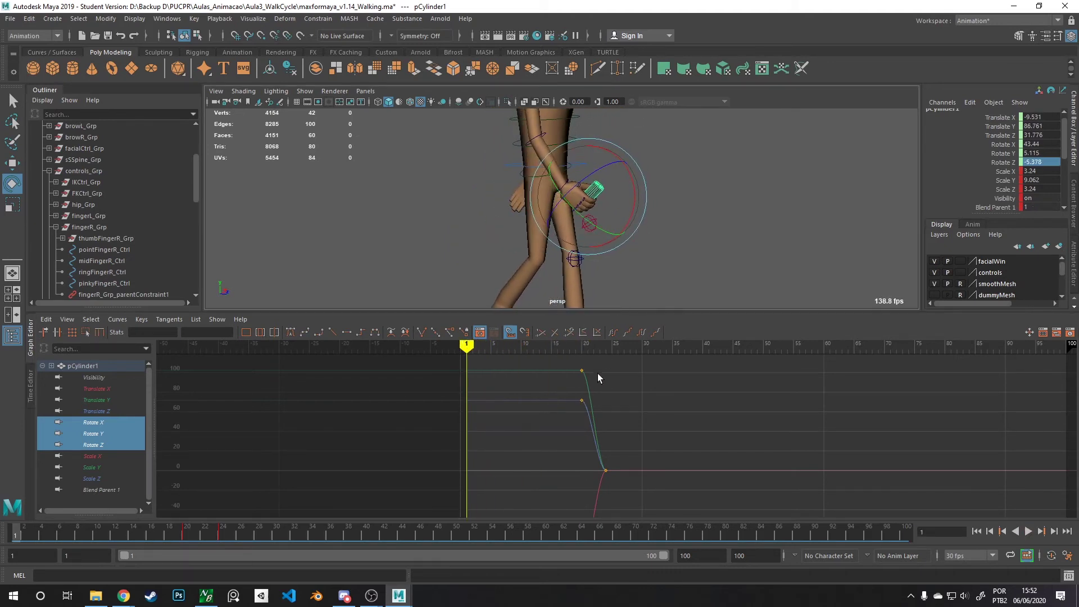
key("a")
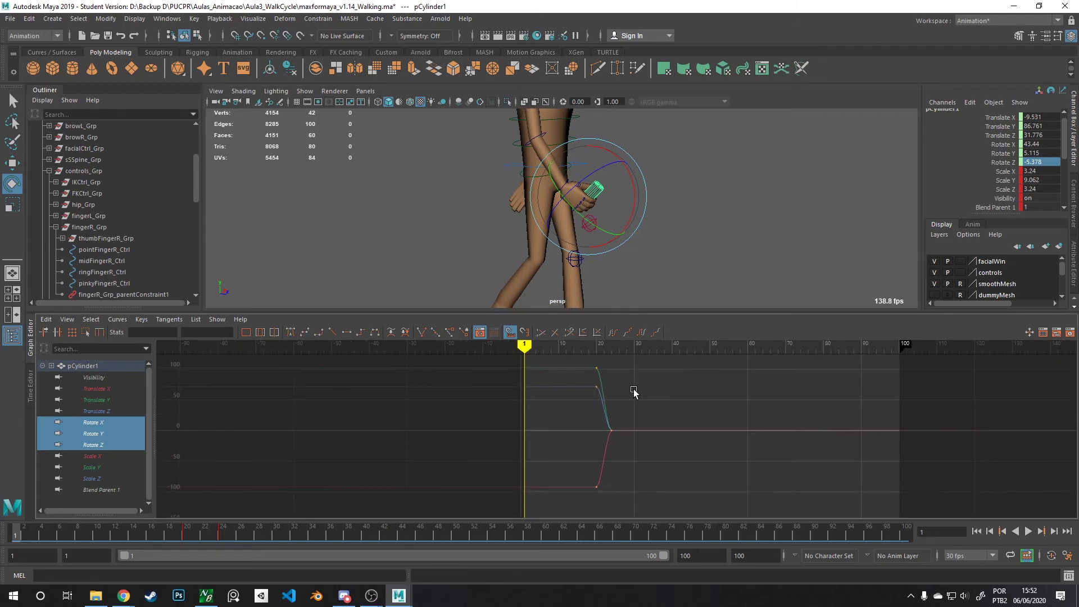
scroll(632, 385, "down", 1)
middle_click_drag(626, 393, 626, 384, "alt")
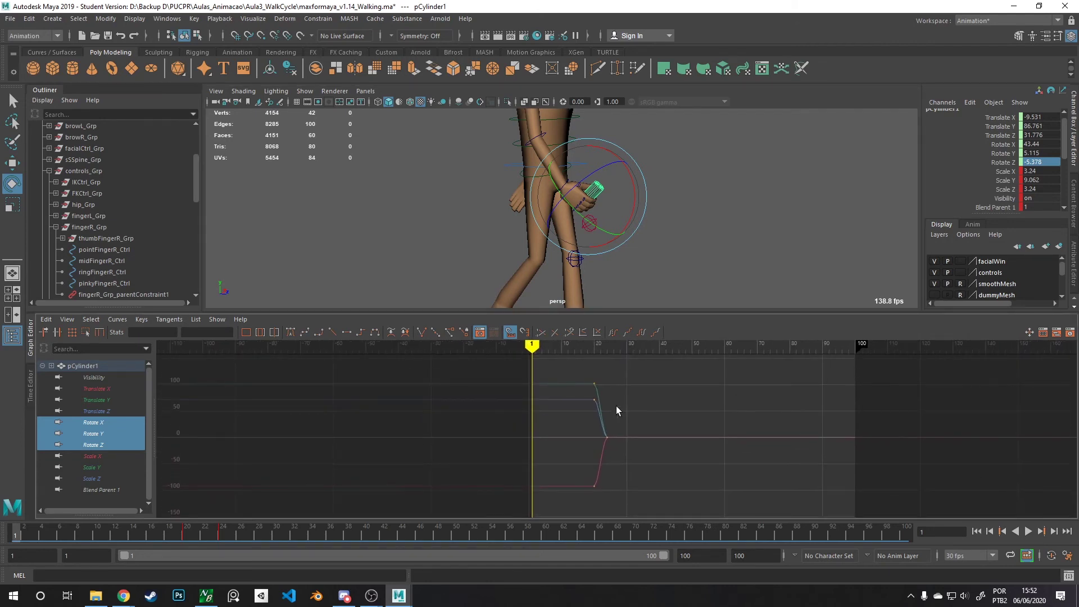
left_click_drag(622, 373, 578, 503)
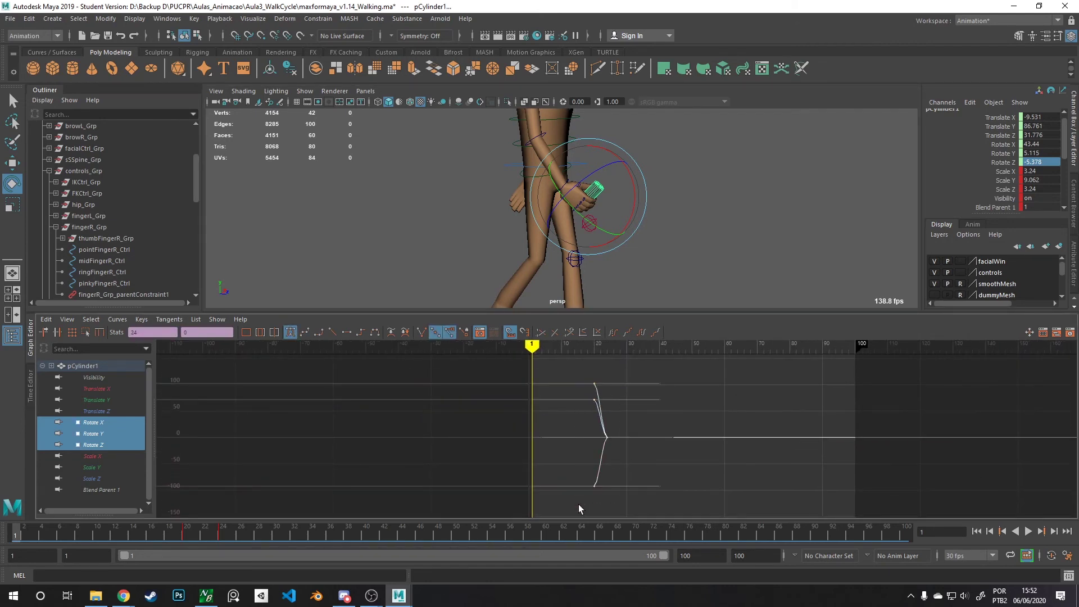
key("Delete")
- Set a key on the cylinder at frame 38
left_click_drag(532, 345, 652, 345)
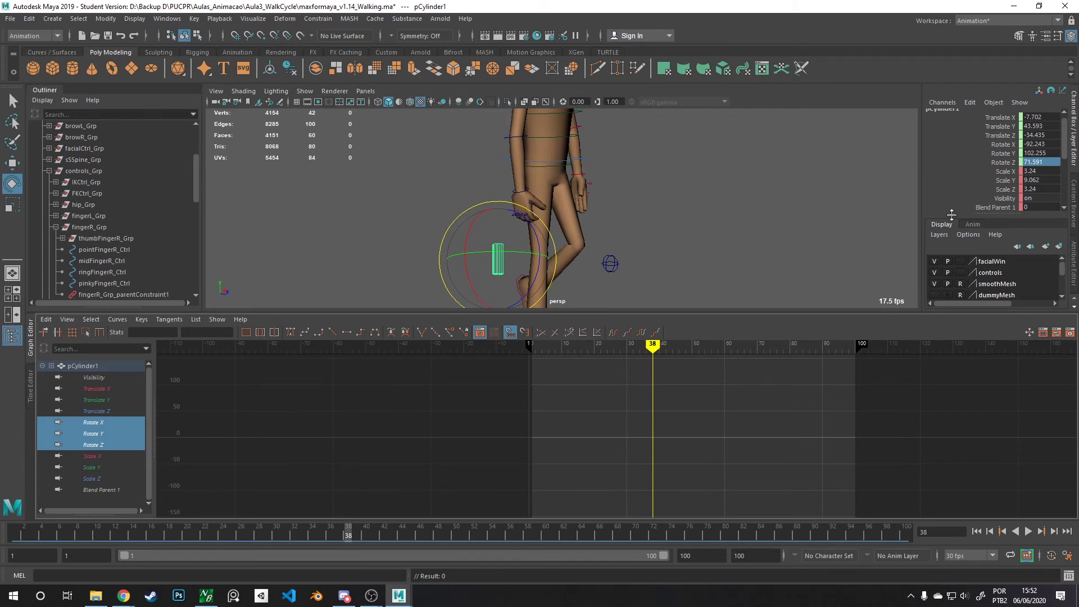
left_click_drag(734, 231, 720, 246, "alt")
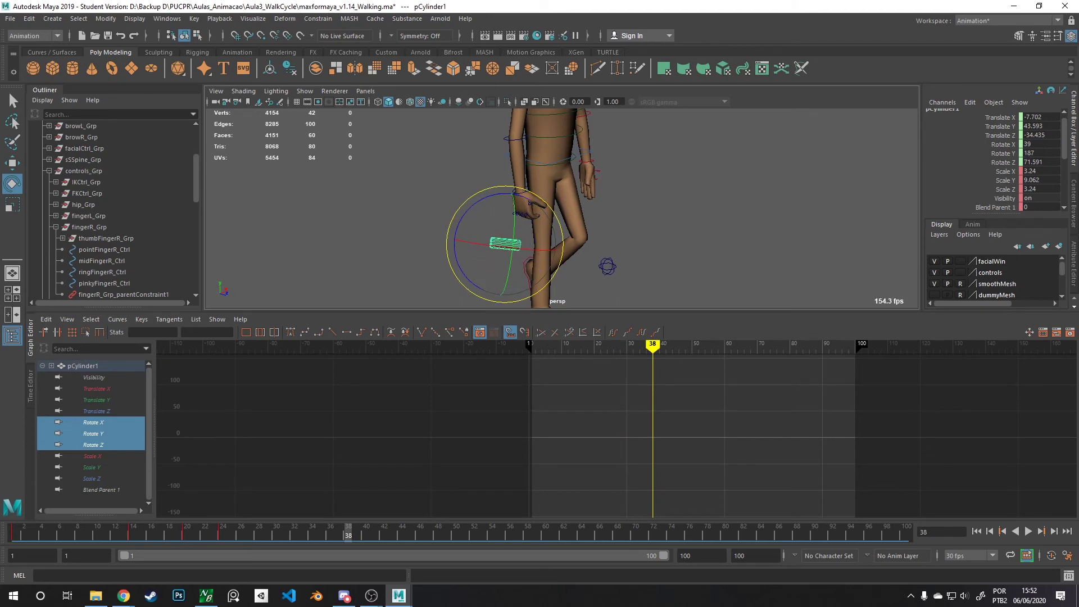
left_click_drag(724, 224, 691, 255, "alt")
key("s")
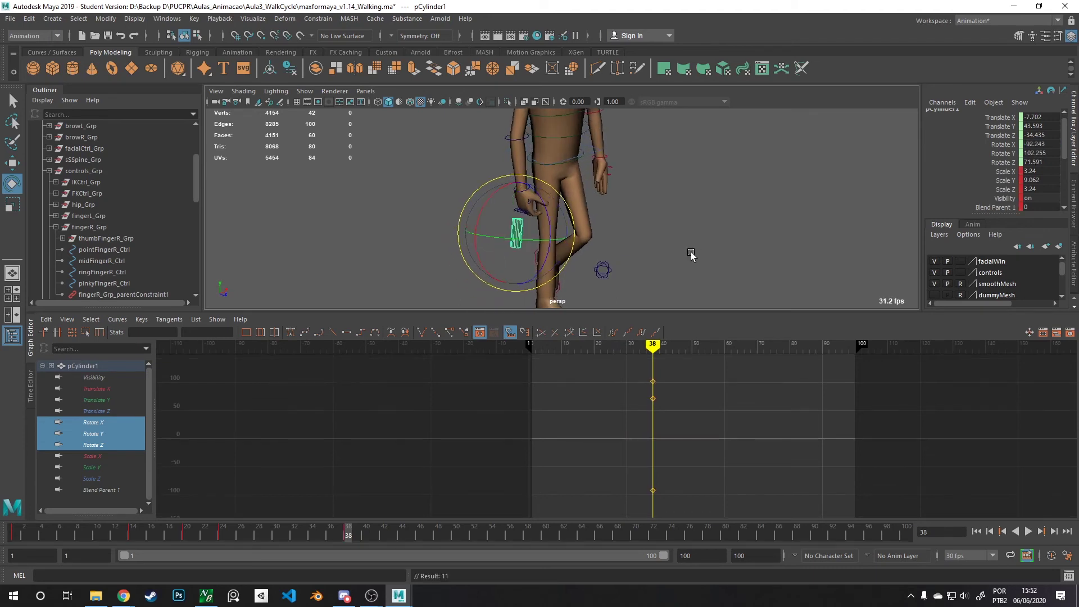
- Play and scrub the animation up to frame 38, examining the cylinder's rotation and its Blend Parent 1 channel
key("alt+v")
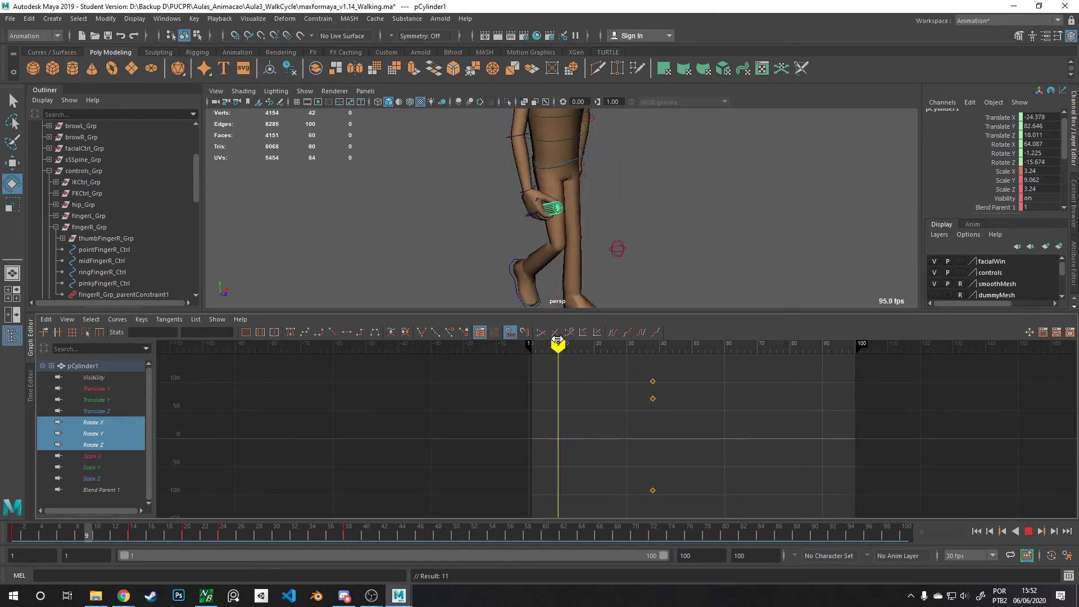
mouse_move(601, 344)
left_mouse_down()
mouse_move(621, 344)
mouse_move(570, 344)
mouse_move(582, 343)
left_mouse_up()
left_click_drag(597, 344, 651, 355)
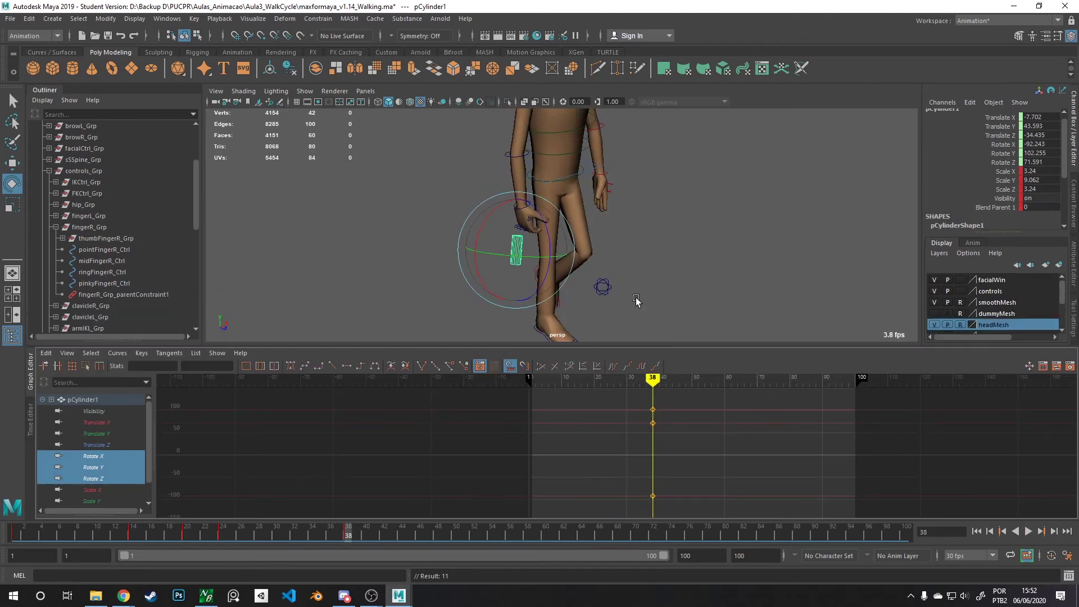
left_click_drag(636, 300, 613, 225, "alt")
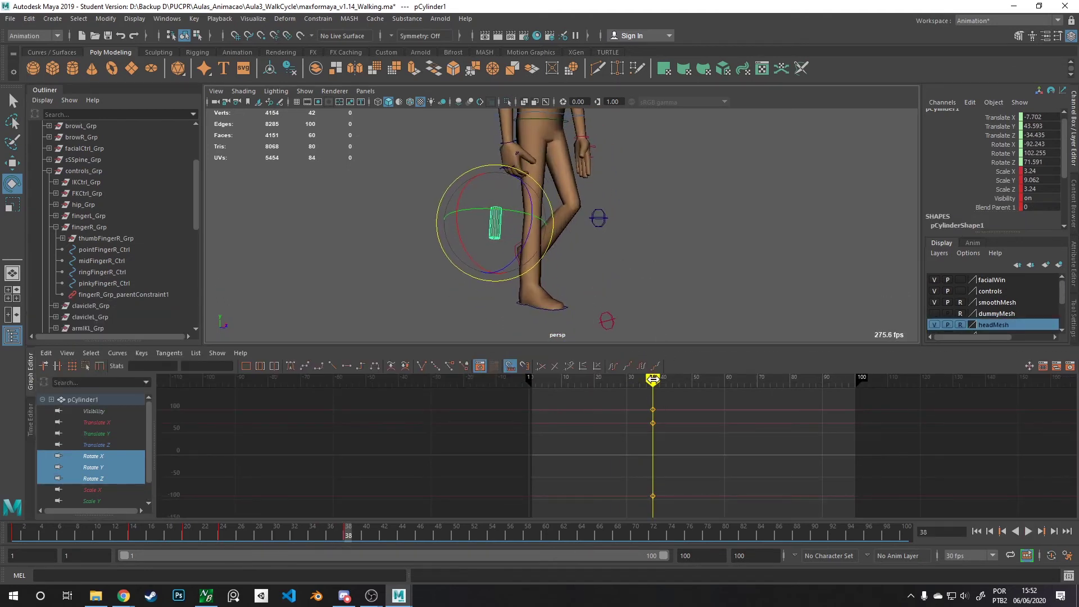
left_click_drag(652, 379, 614, 377)
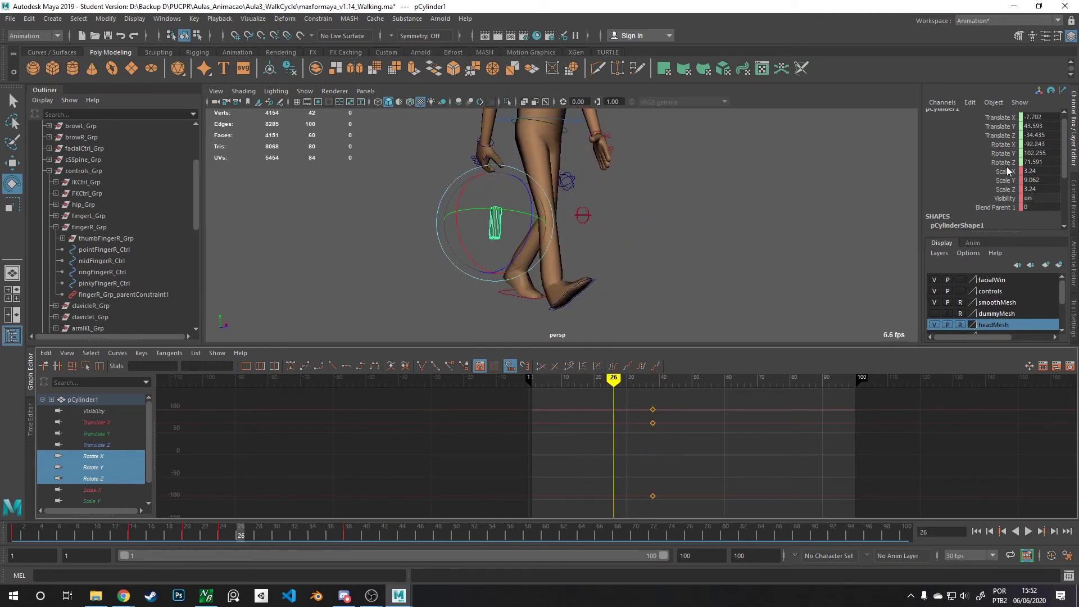
left_click(988, 208)
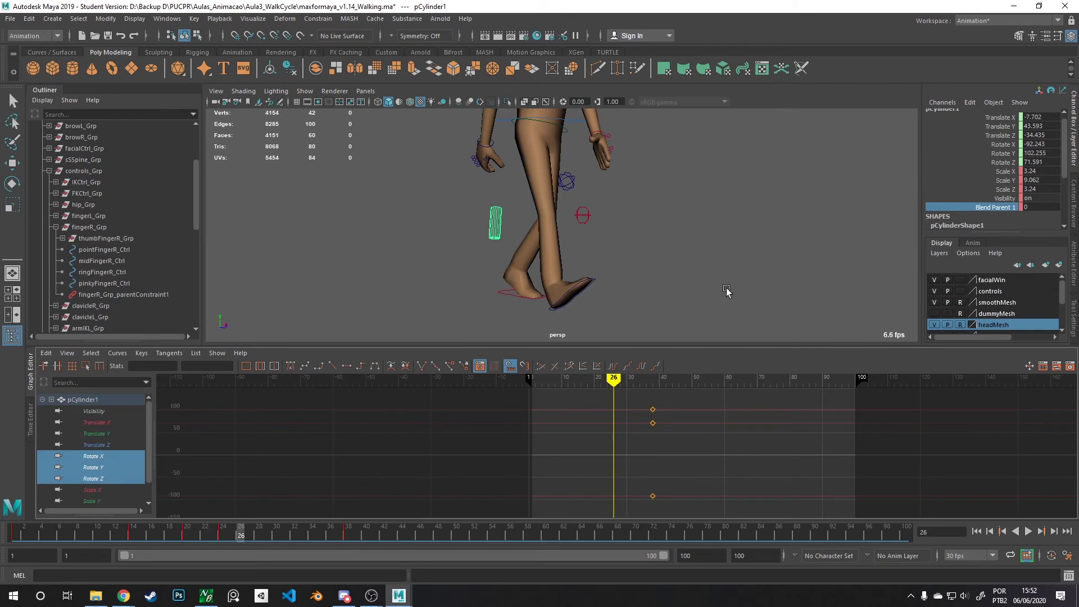
left_click_drag(612, 381, 643, 380)
scroll(607, 212, "up", 1)
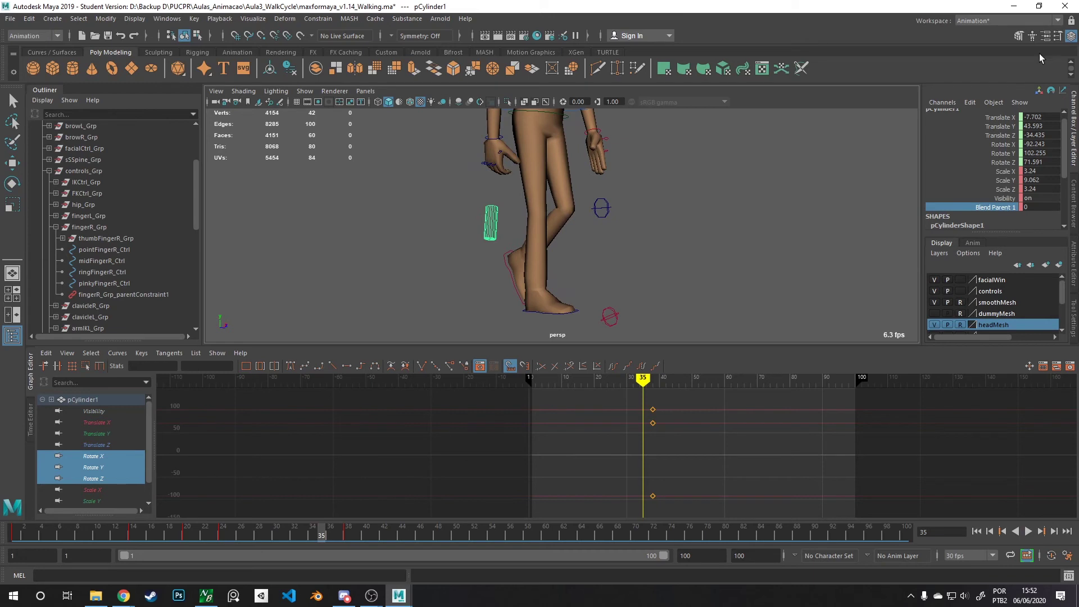
- Examine the target offsets of the cylinder's parent constraint and the cylinder's transform attributes, scrubbing the animation to frame 18
left_click(1058, 35)
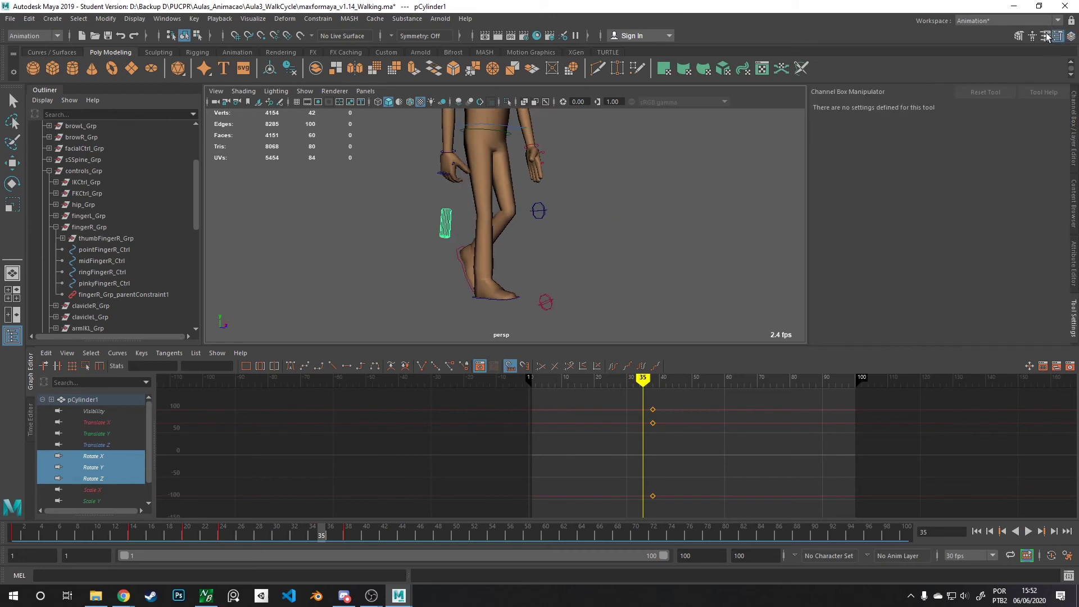
left_click(1045, 36)
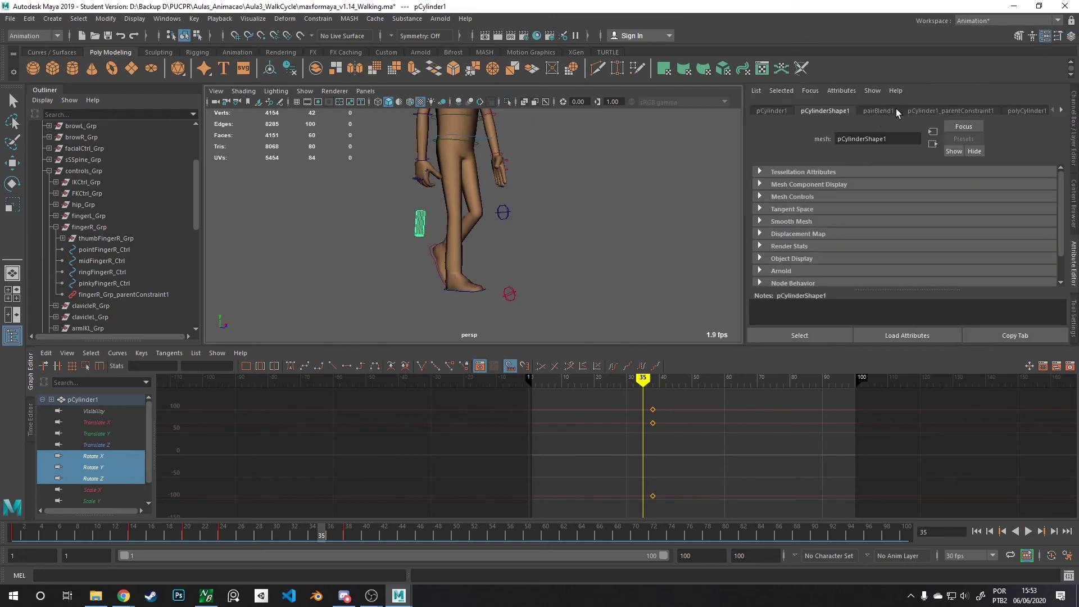
left_click(926, 111)
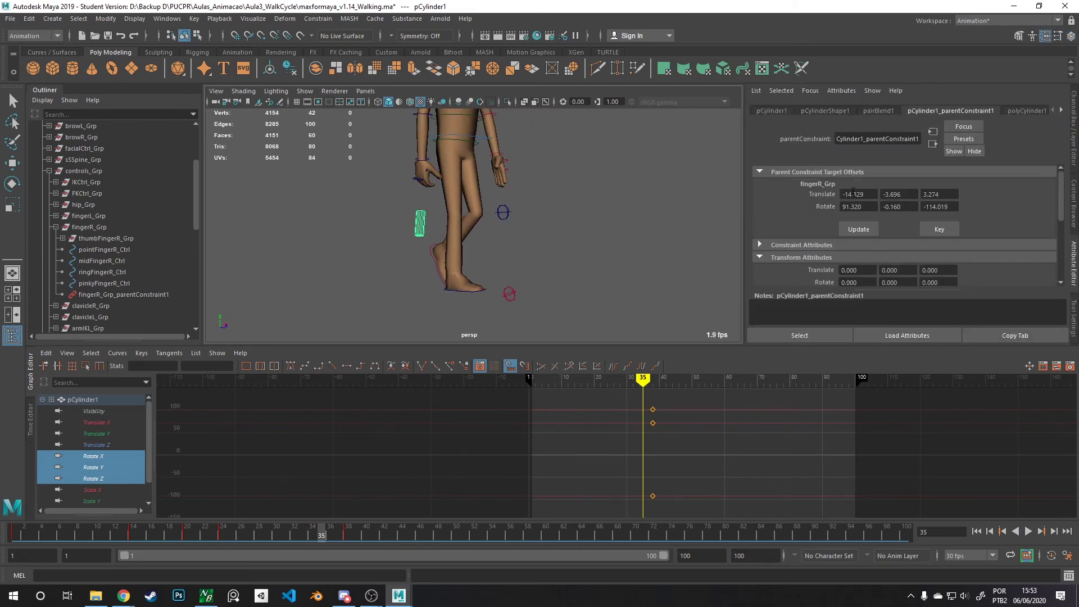
left_click(864, 206)
key("alt+v")
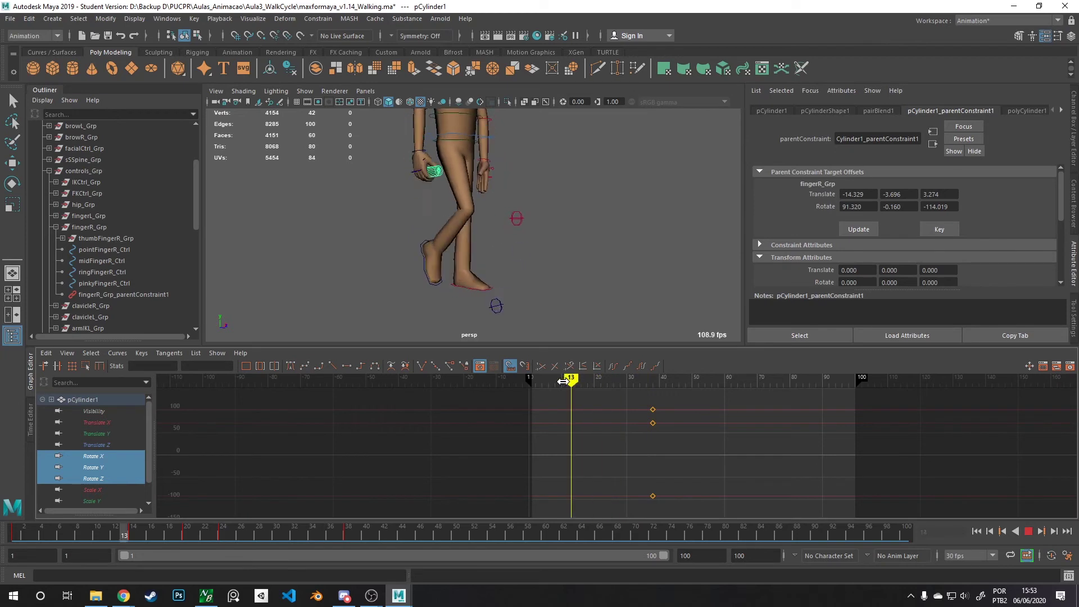
mouse_move(587, 388)
left_mouse_down()
mouse_move(607, 390)
mouse_move(573, 391)
mouse_move(622, 398)
mouse_move(587, 395)
left_mouse_up()
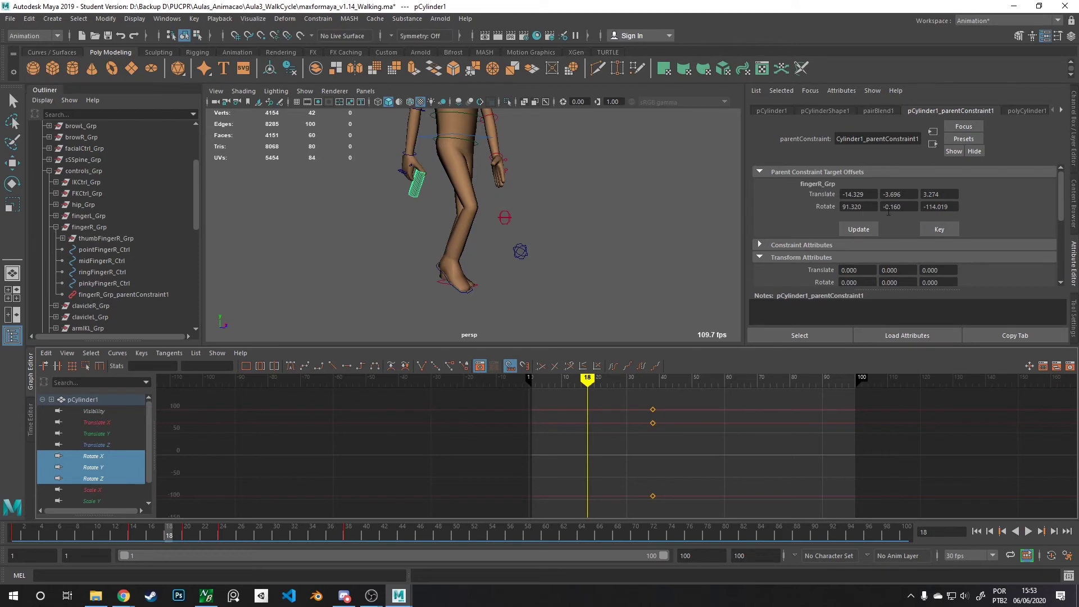
scroll(878, 221, "down", 1)
scroll(882, 221, "up", 1)
left_click(772, 111)
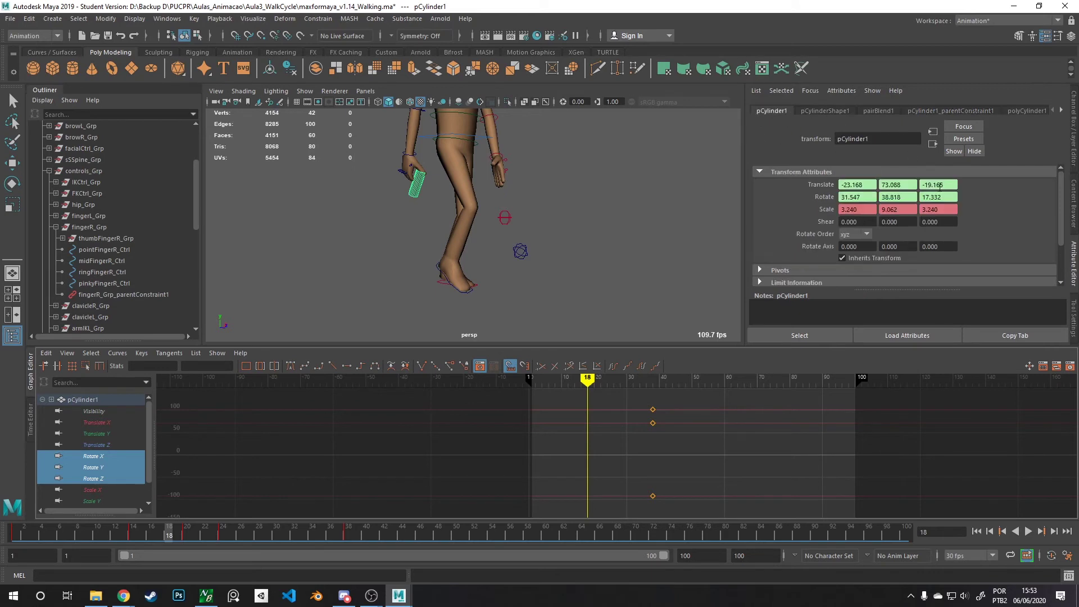
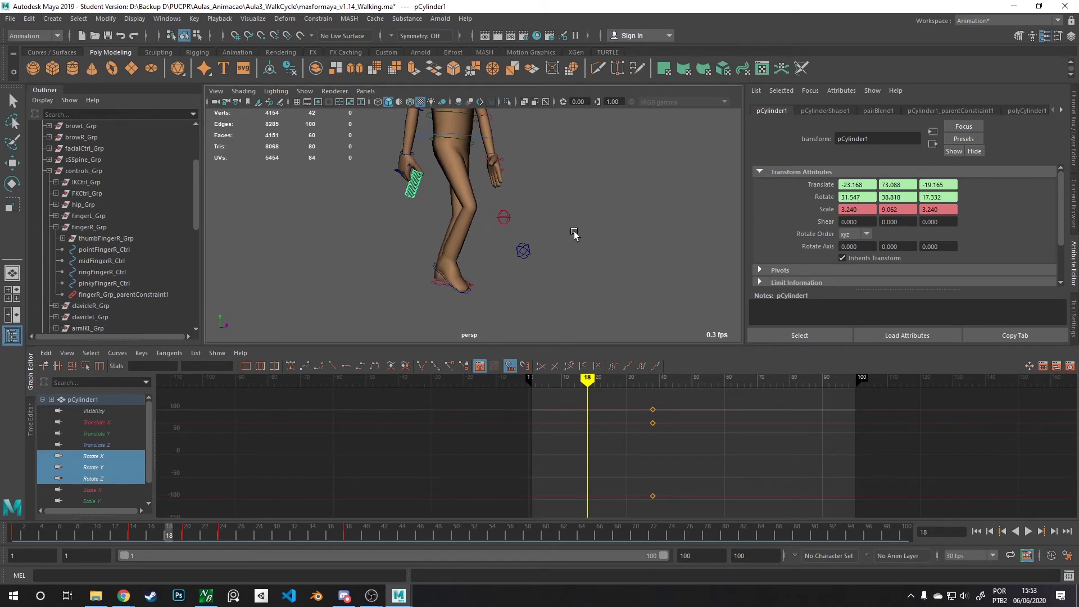
- Try to freeze the constrained cylinder's transformations at frame 1
left_click_drag(588, 378, 532, 383)
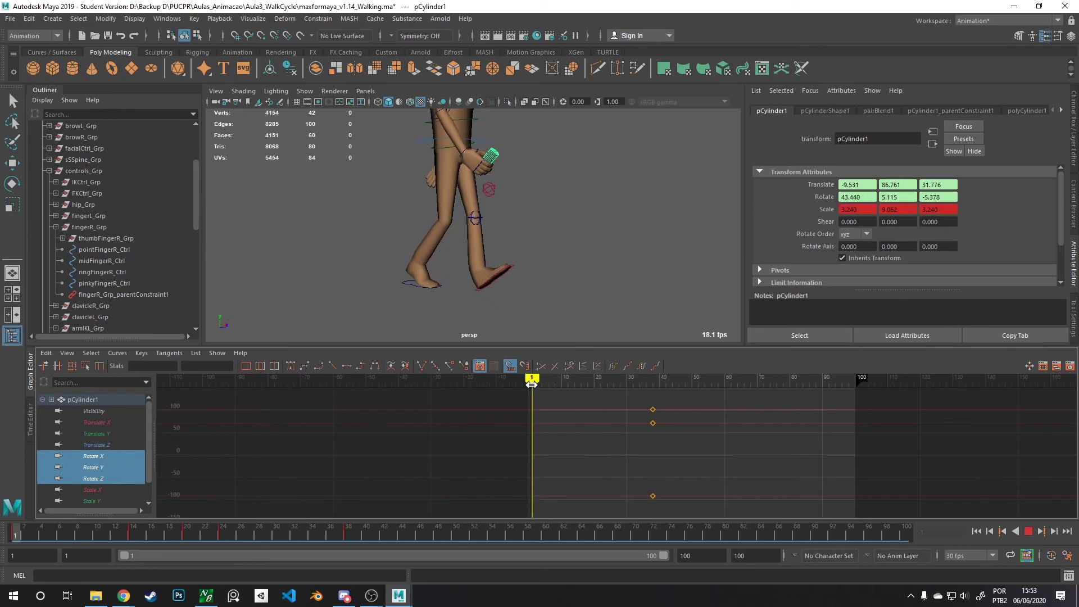
left_click_drag(544, 204, 496, 226, "alt")
right_click_drag(497, 225, 560, 236, "alt")
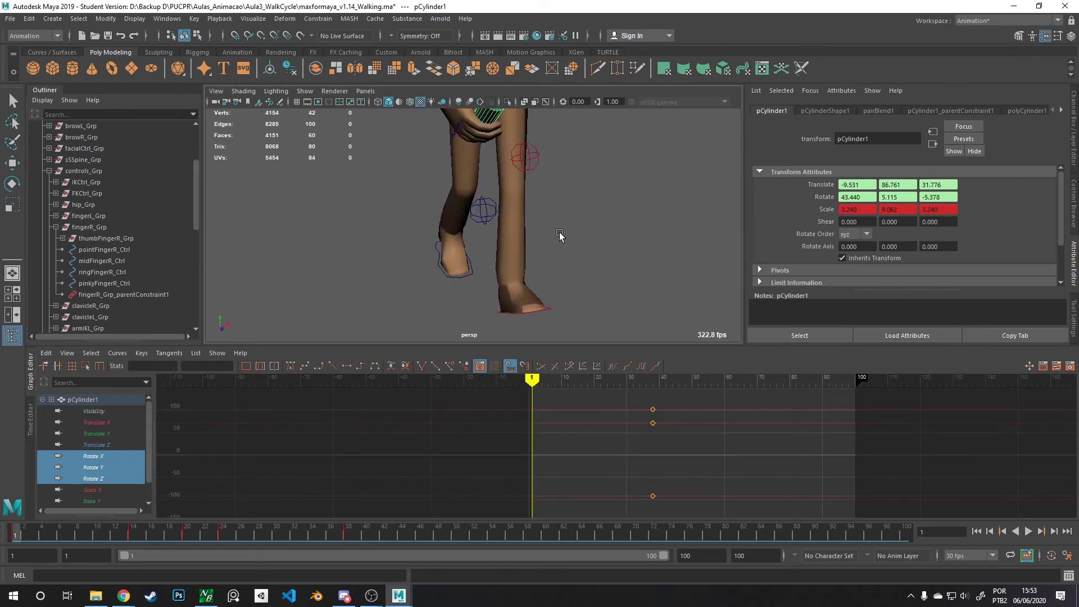
middle_click_drag(560, 236, 570, 298, "alt")
left_click_drag(569, 287, 530, 189, "alt")
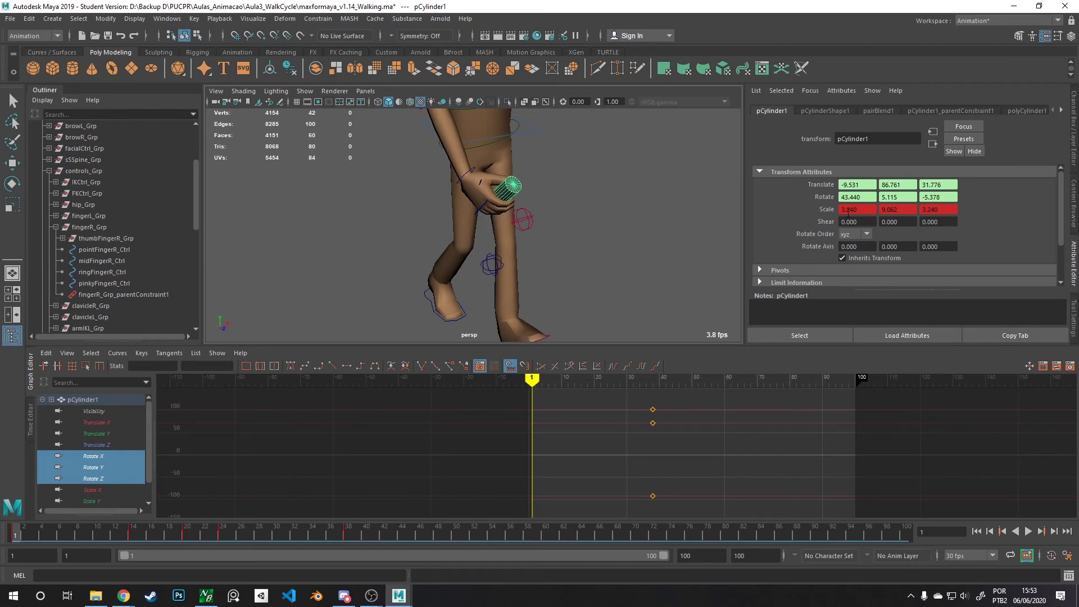
mouse_move(536, 387)
left_mouse_down()
mouse_move(523, 387)
mouse_move(531, 386)
left_mouse_up()
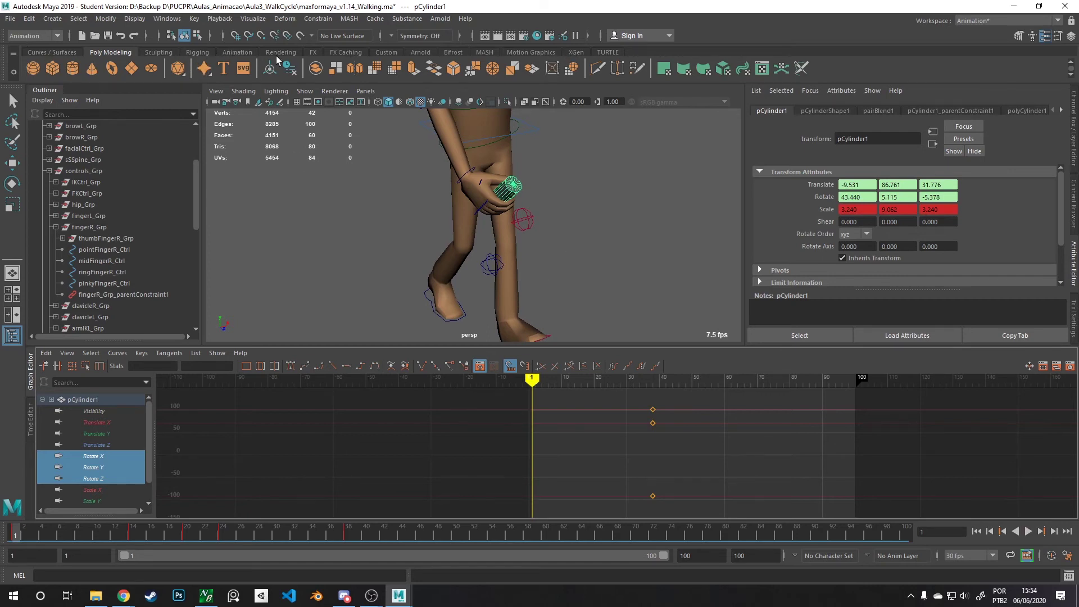
left_click(196, 52)
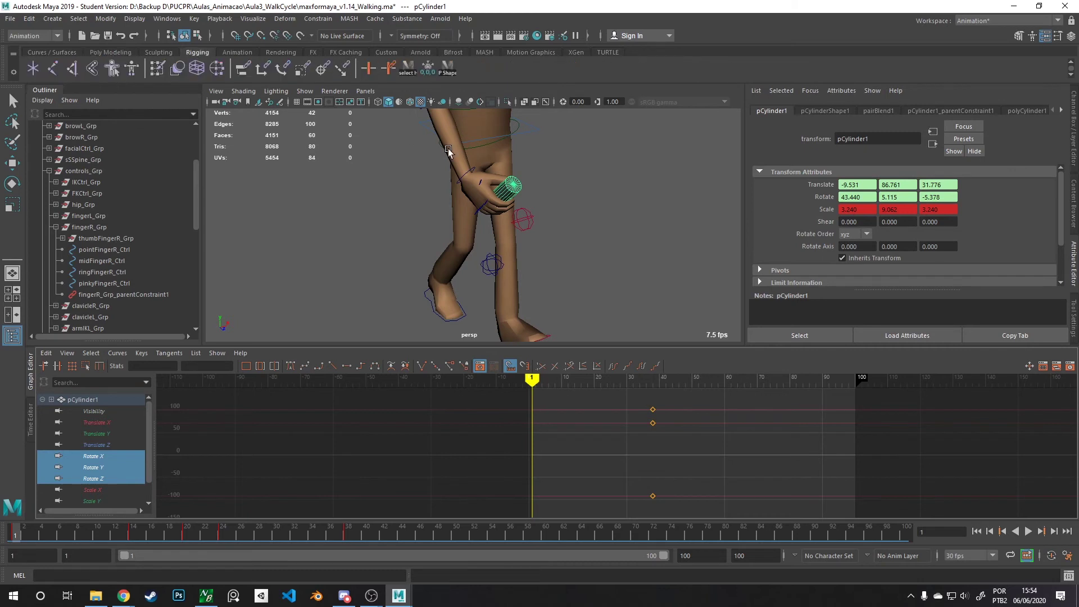
left_click(428, 71)
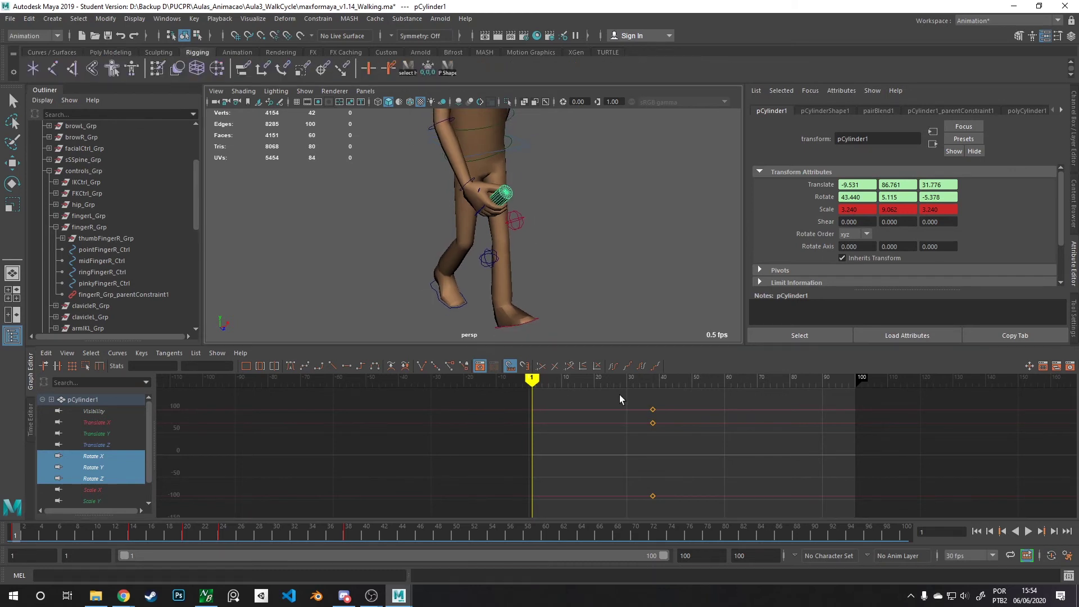
- Undo the cylinder's rotation edits, moves and all its keys, back to the unkeyed cylinder constrained to the hand
left_click_drag(678, 392, 733, 454)
key("ctrl+z")
key("ctrl+z")
key("ctrl+z")
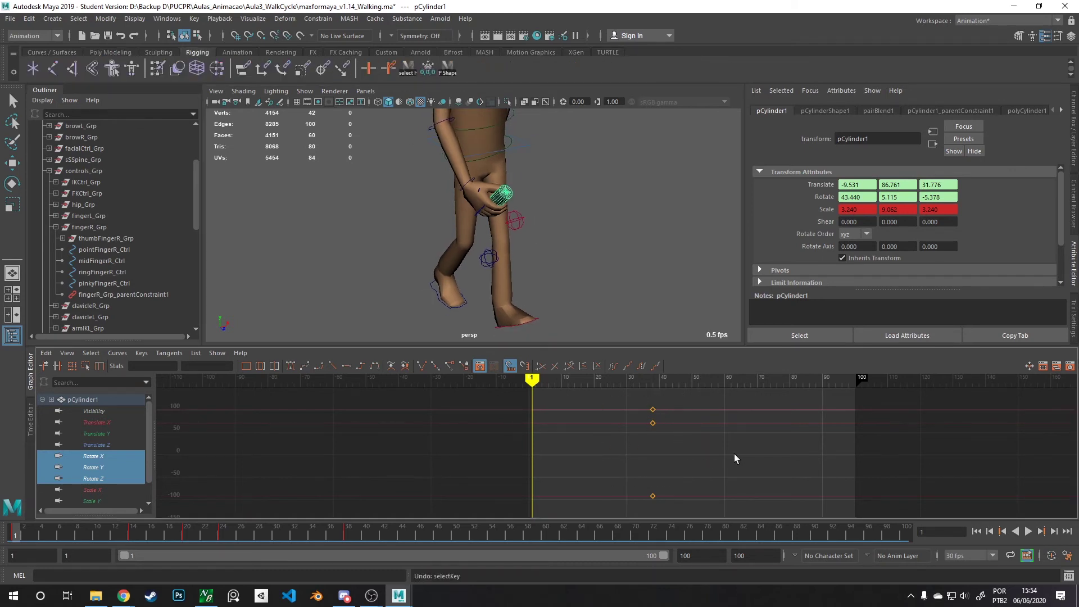
key("ctrl+z")
key("ctrl+z")
key("ctrl+z")
key("ctrl+z")
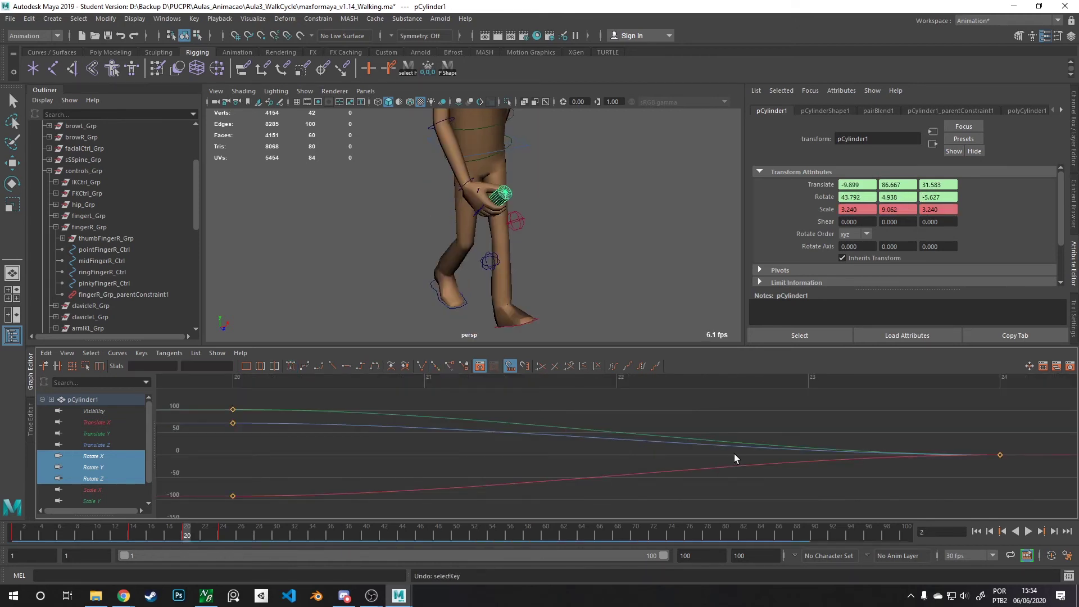
key("ctrl+z")
key("ctrl+z")
key("ctrl+z")
key("ctrl+z")
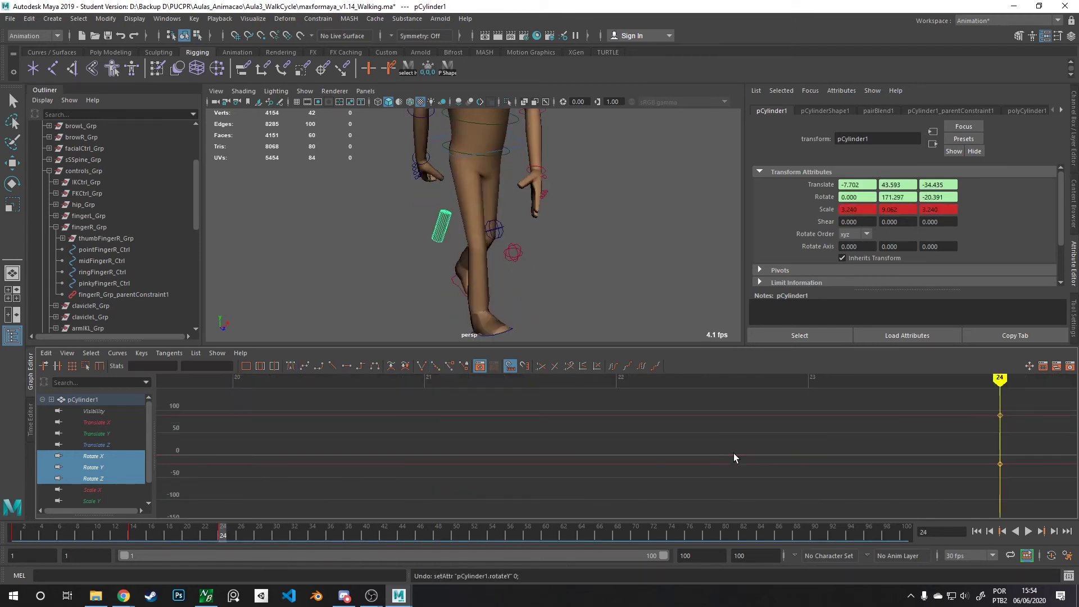
key("ctrl+z")
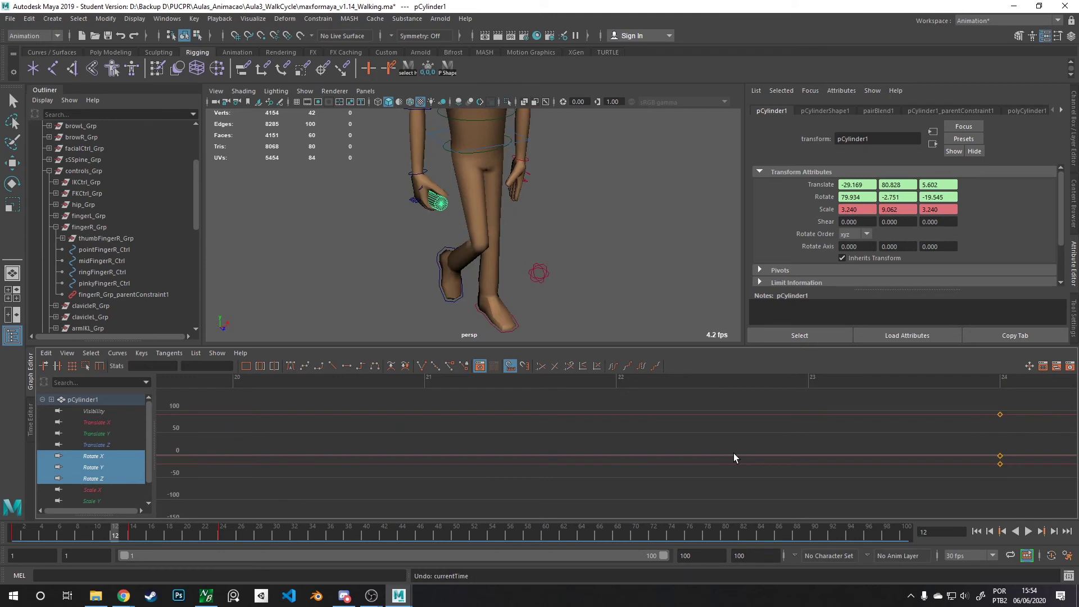
key("ctrl+z")
key("ctrl+z")
key("ctrl+z")
key("ctrl+z")
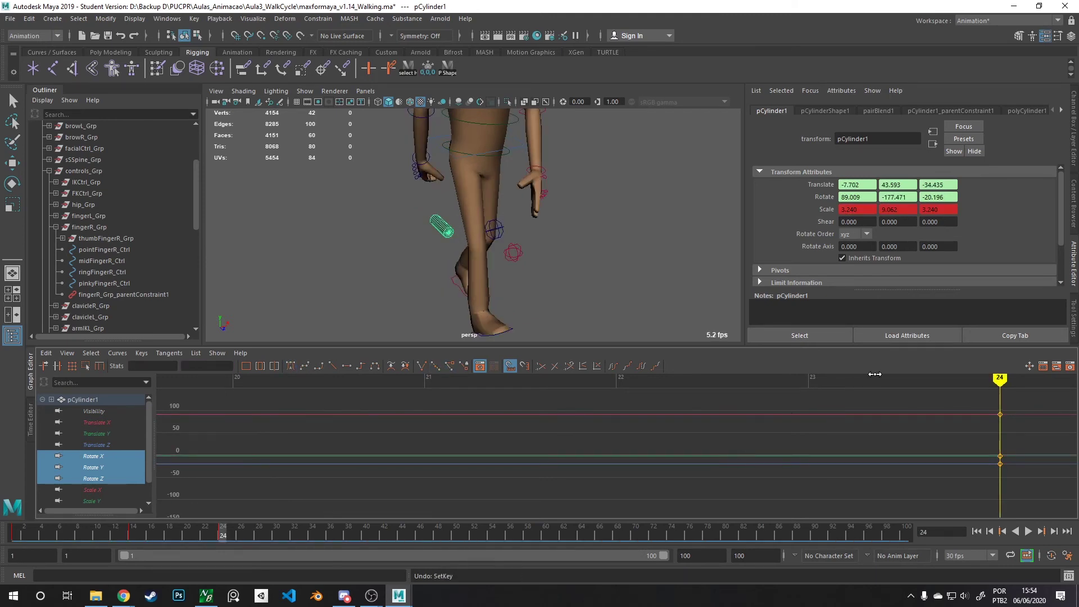
key("ctrl+z")
key("ctrl+z")
key("ctrl+z")
key("ctrl+z")
key("ctrl+z")
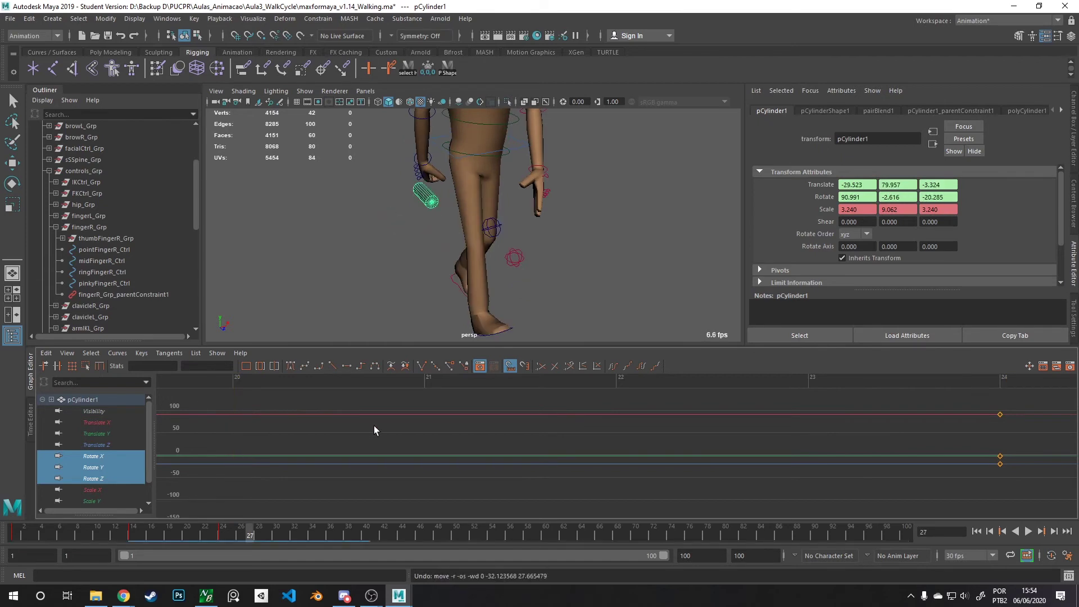
key("ctrl+z")
key("ctrl+z")
key("ctrl+z")
key("ctrl+z")
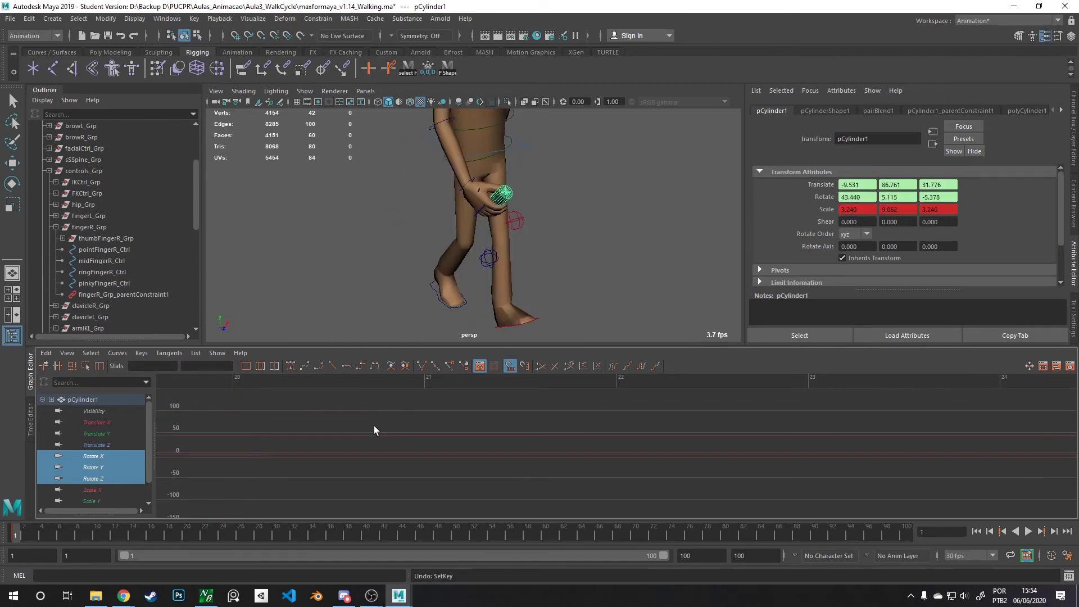
key("ctrl+z")
key("e")
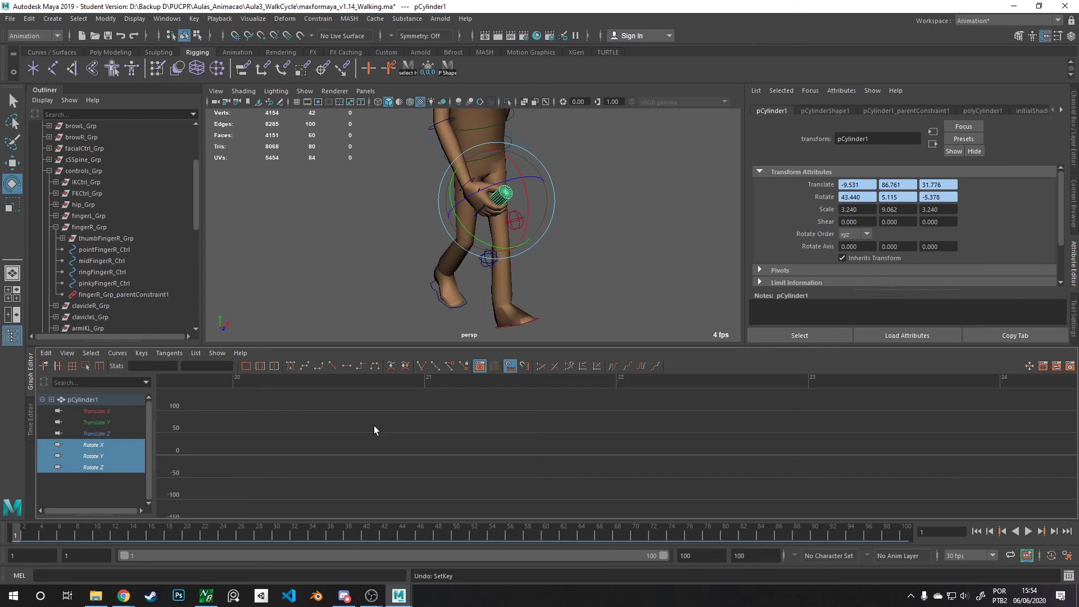
key("ctrl+z")
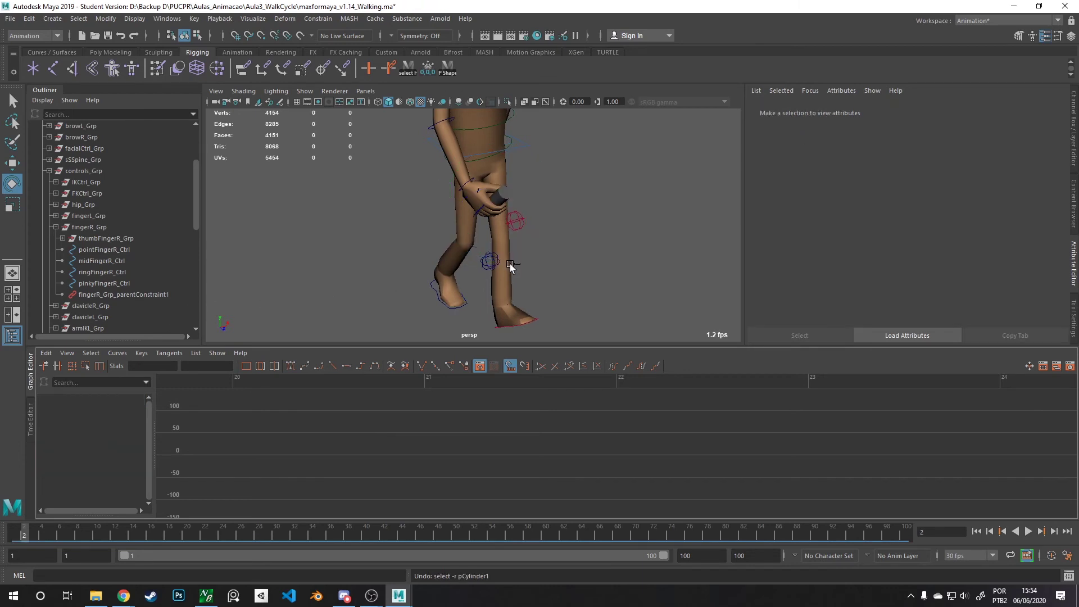
key("ctrl+z")
key("ctrl+z")
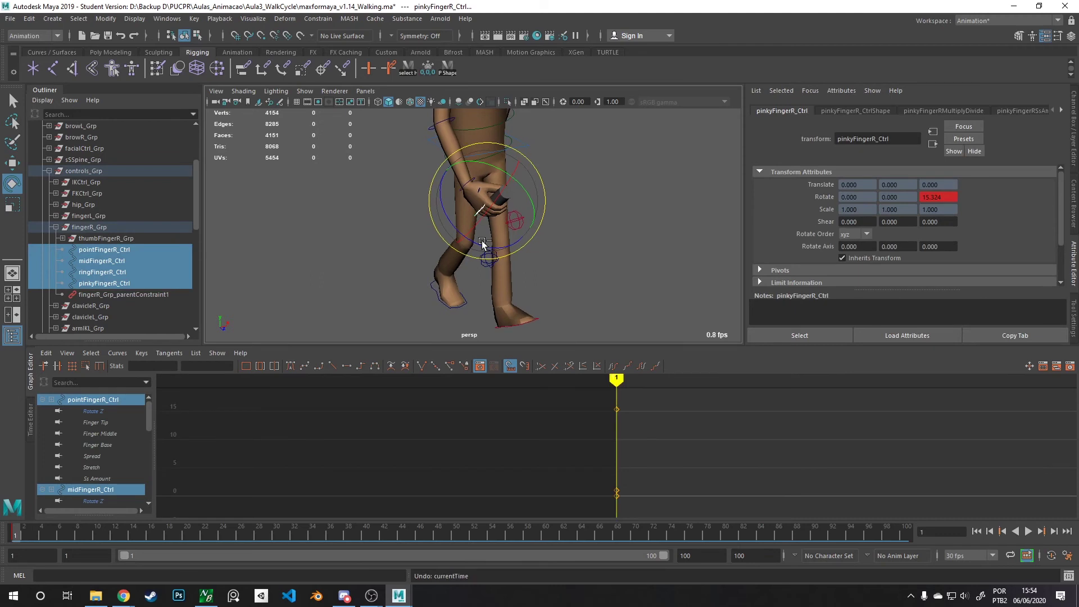
- Delete the parent constraint under pCylinder1
left_click(547, 222)
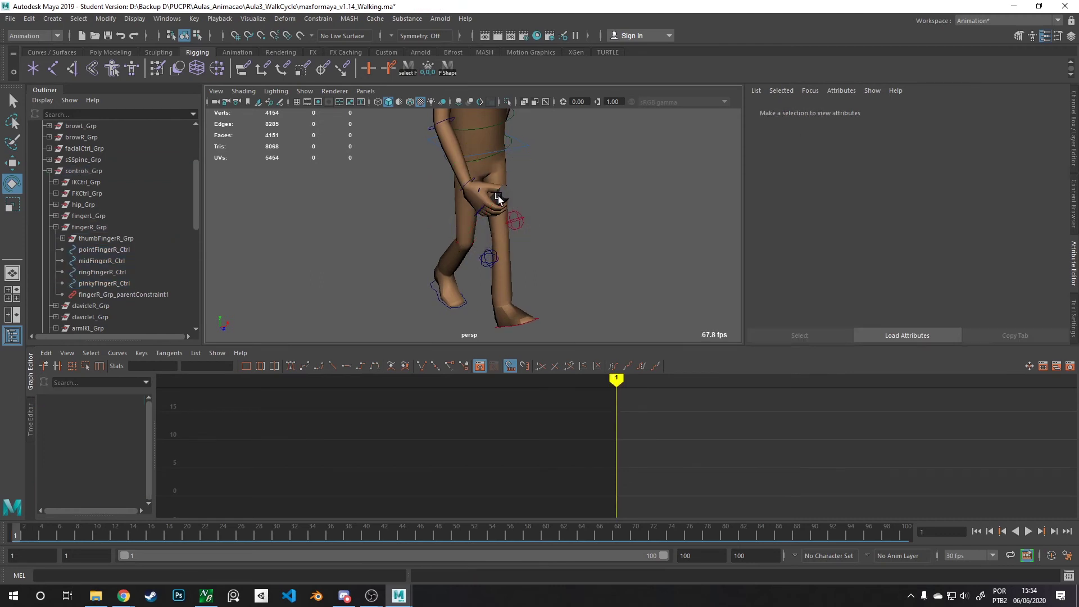
left_click(498, 196)
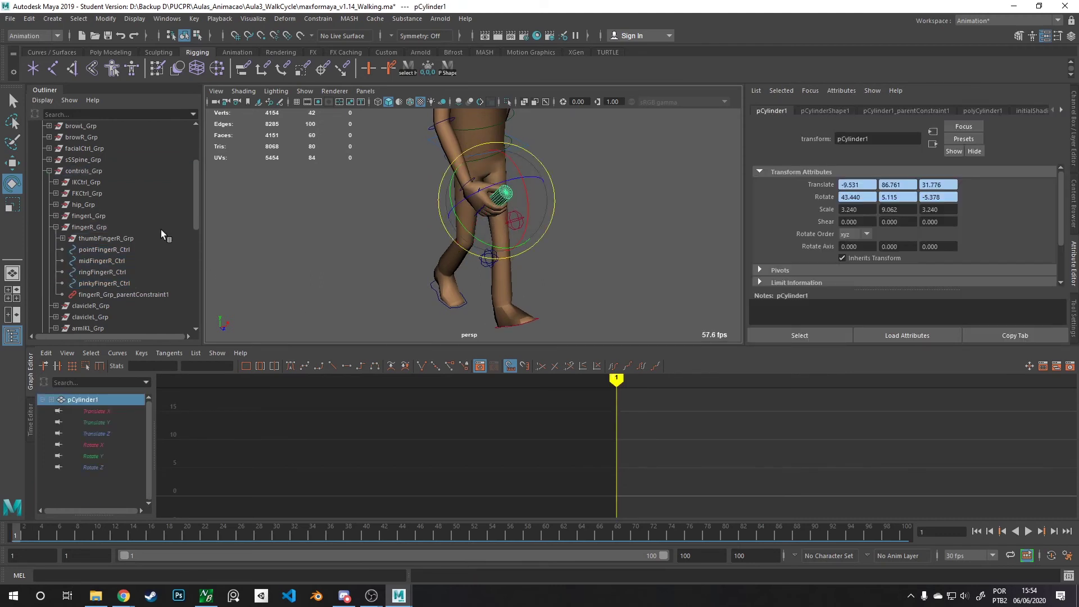
scroll(161, 229, "down", 10)
left_click(42, 305)
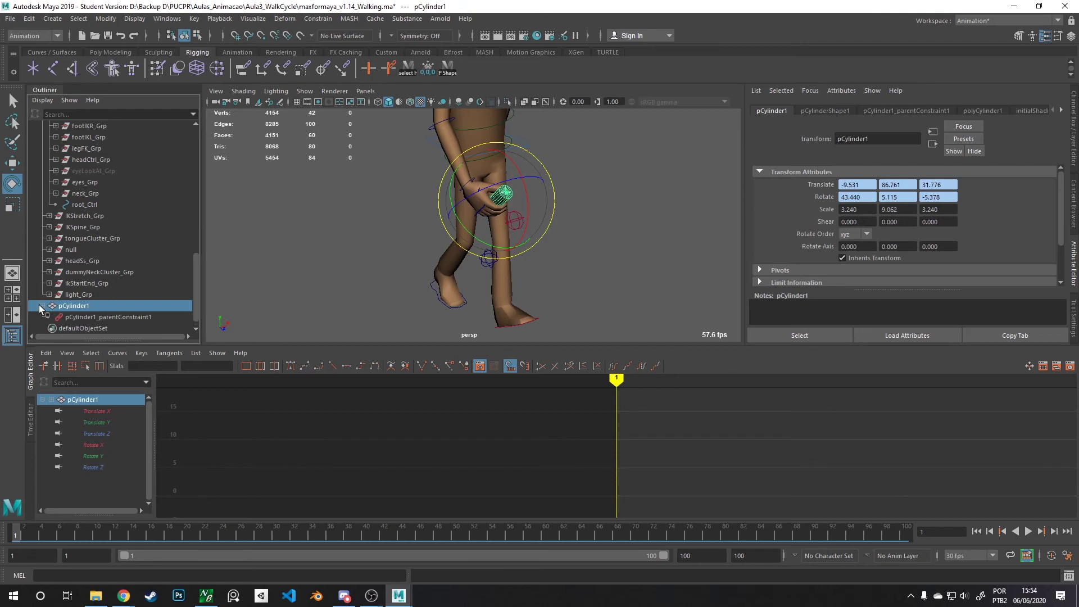
left_click(82, 315)
key("Delete")
- Freeze the transformations of the unconstrained cylinder in the hand
left_click(499, 195)
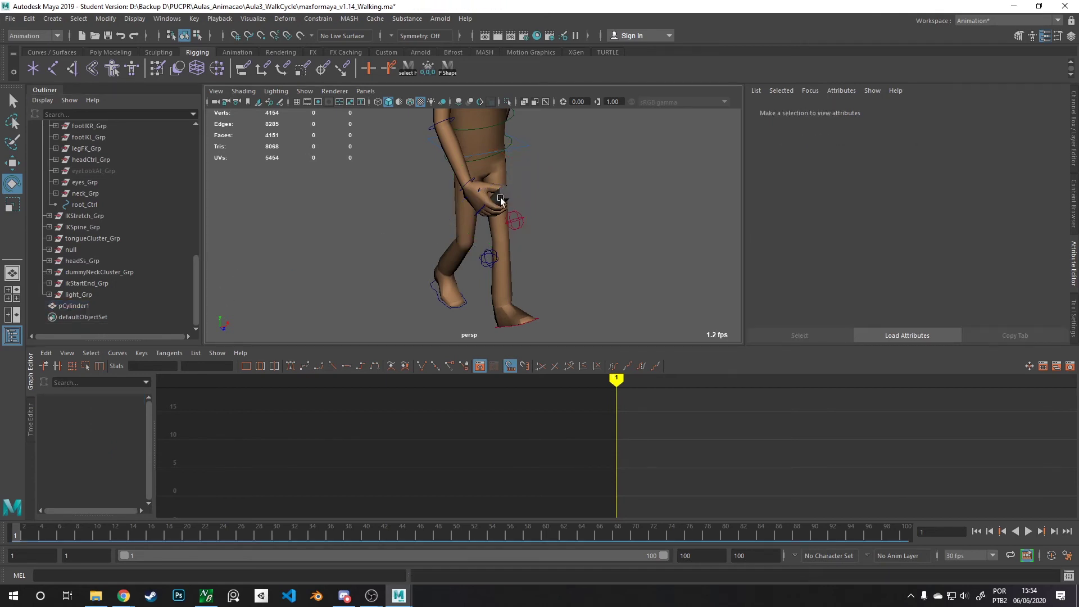
scroll(584, 271, "up", 5)
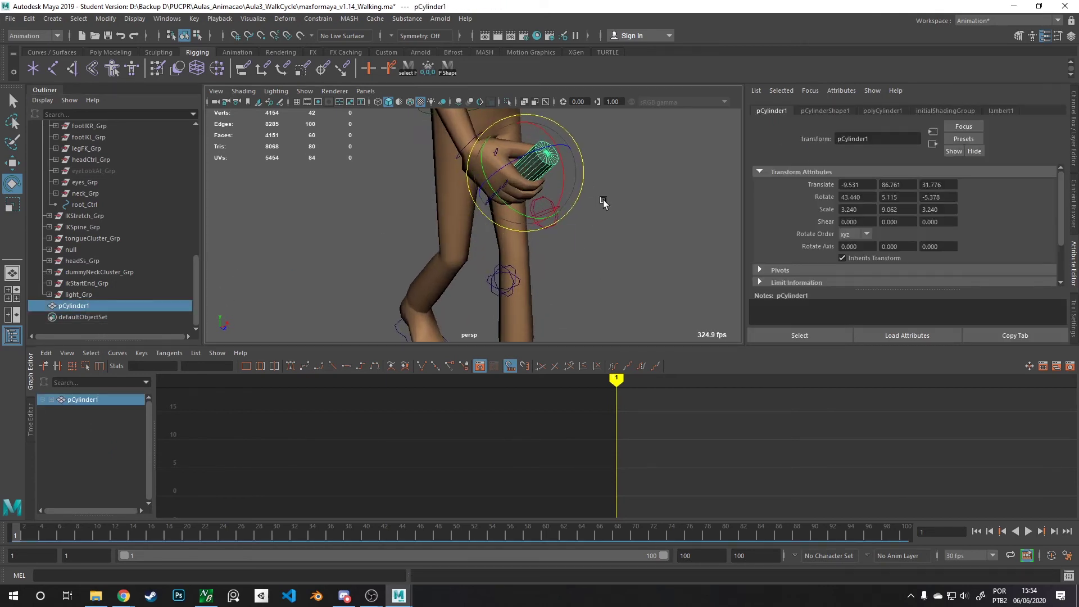
left_click(427, 67)
left_click_drag(540, 247, 566, 303, "alt")
key("w")
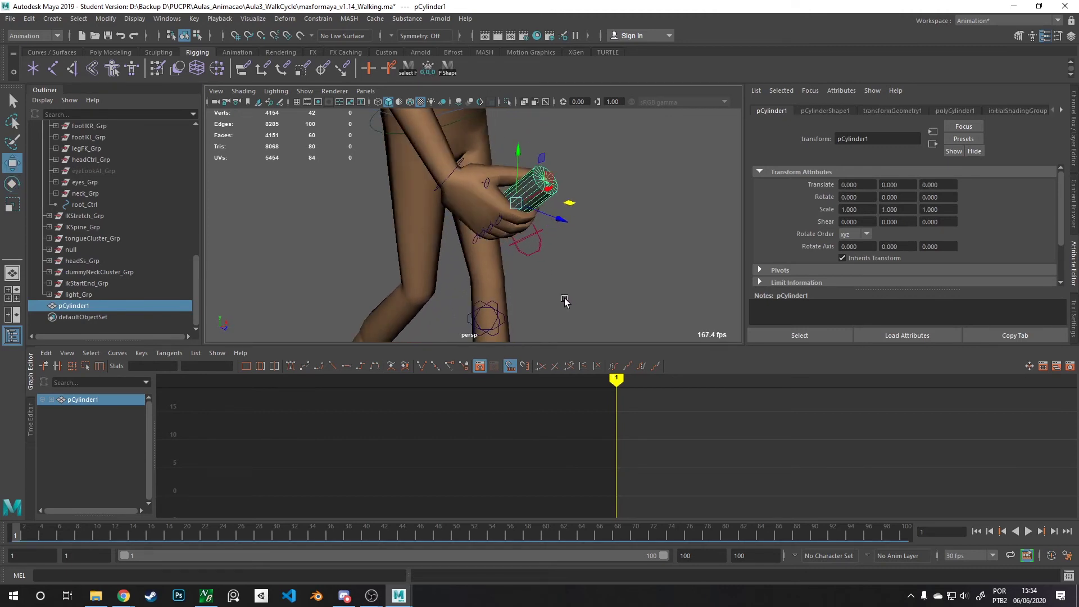
- Examine the right wrist and index finger controls and the finger group's constraint to identify the parent for the cylinder
left_click(451, 170)
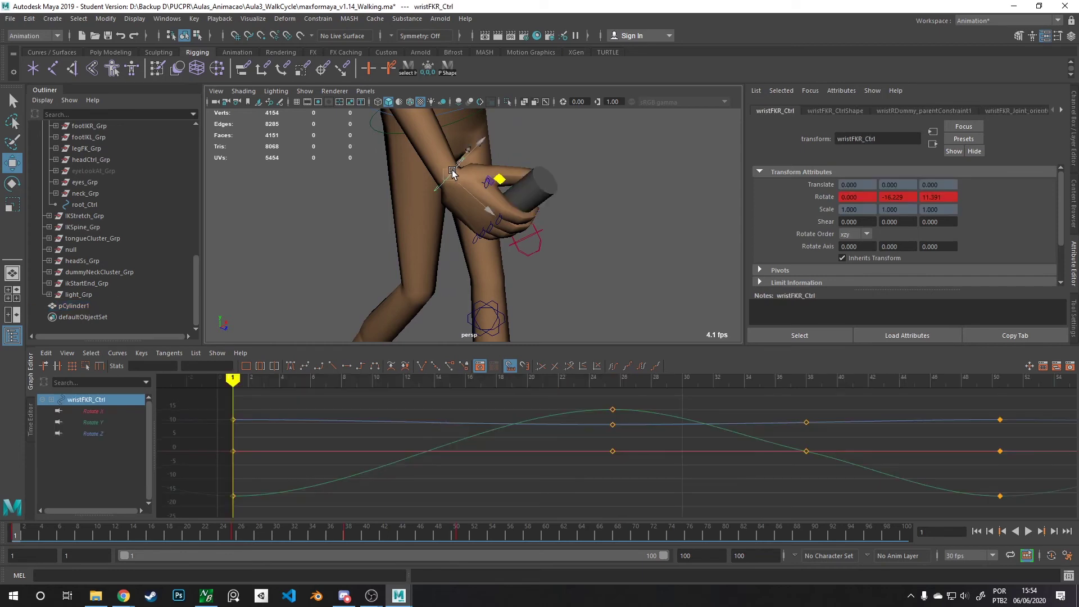
left_click(500, 220)
key("f")
key("f")
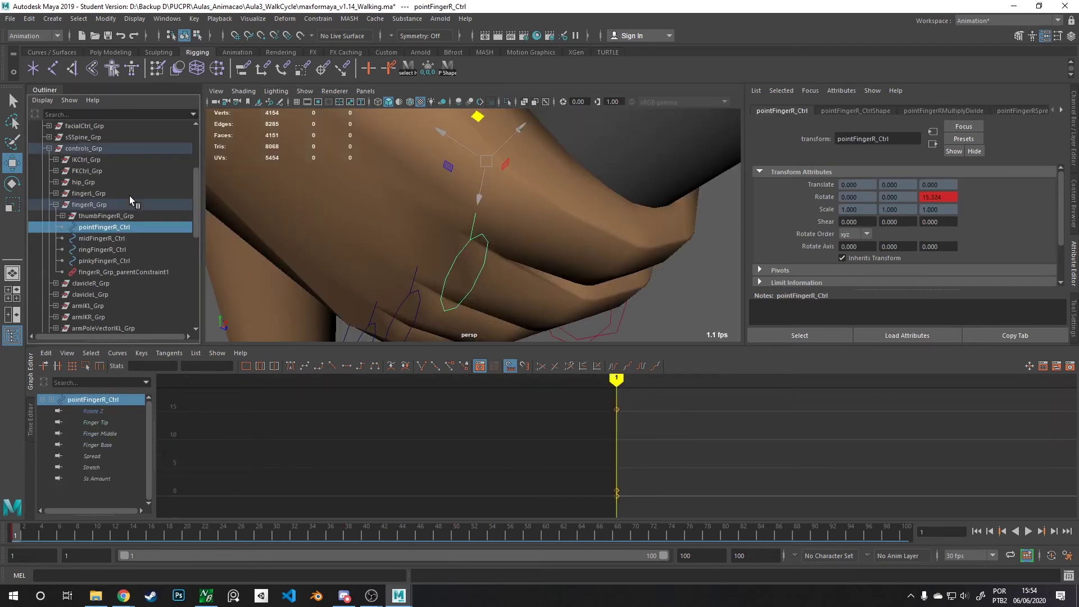
left_click(126, 273)
key("f")
right_click_drag(443, 130, 431, 200, "alt")
left_click_drag(431, 200, 409, 241, "alt")
right_click_drag(409, 241, 397, 107, "alt")
left_click_drag(437, 233, 416, 306, "alt")
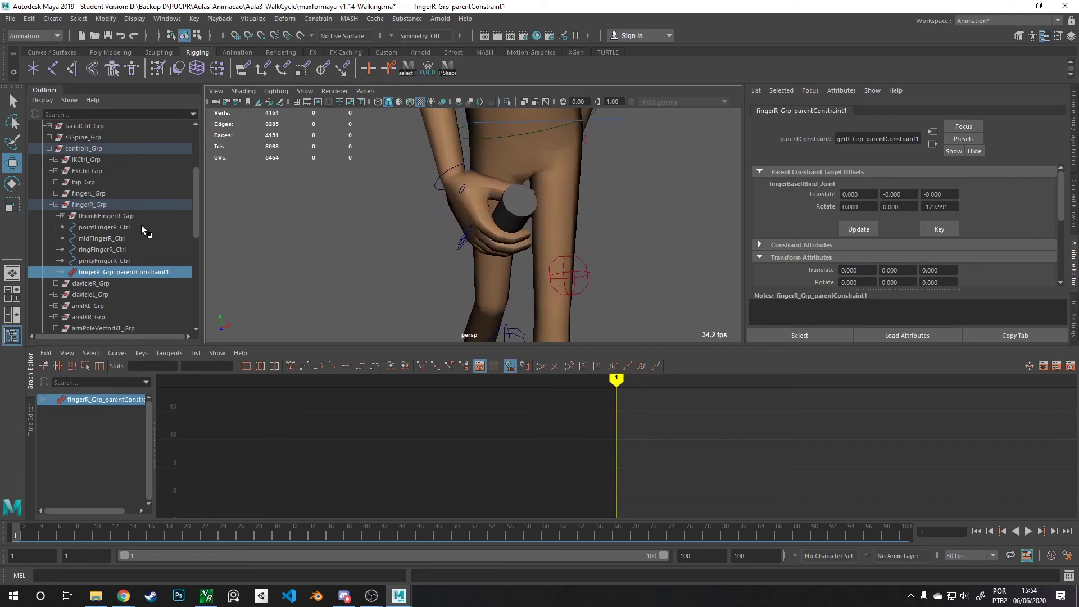
- Parent-constrain pCylinder1 to the fingerR_Grp group so it follows the right hand
left_click(113, 204)
left_click_drag(419, 253, 419, 267, "alt")
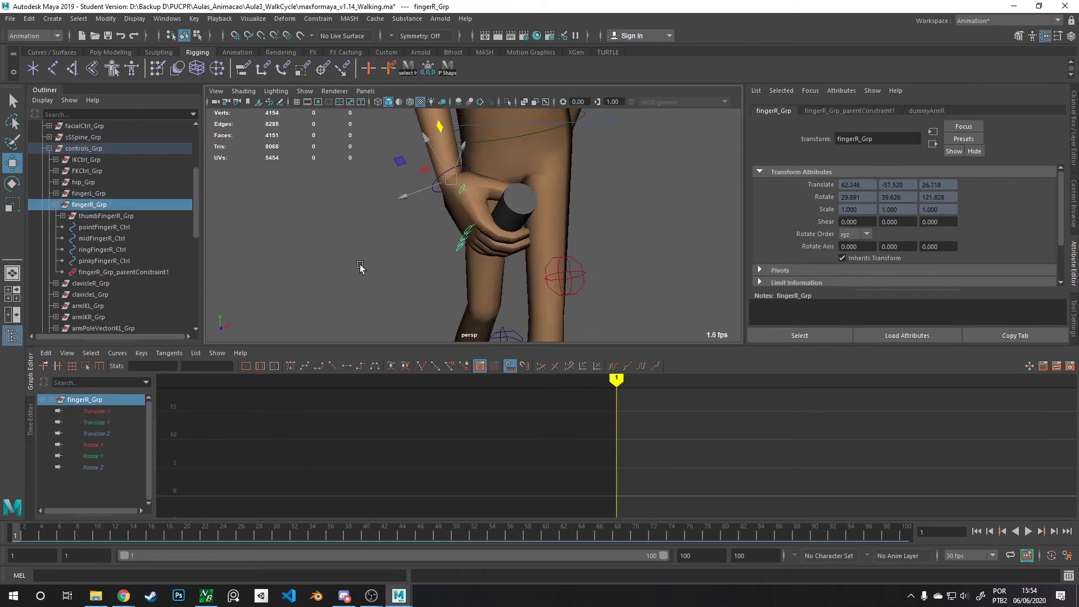
scroll(117, 264, "down", 10)
left_click(73, 306)
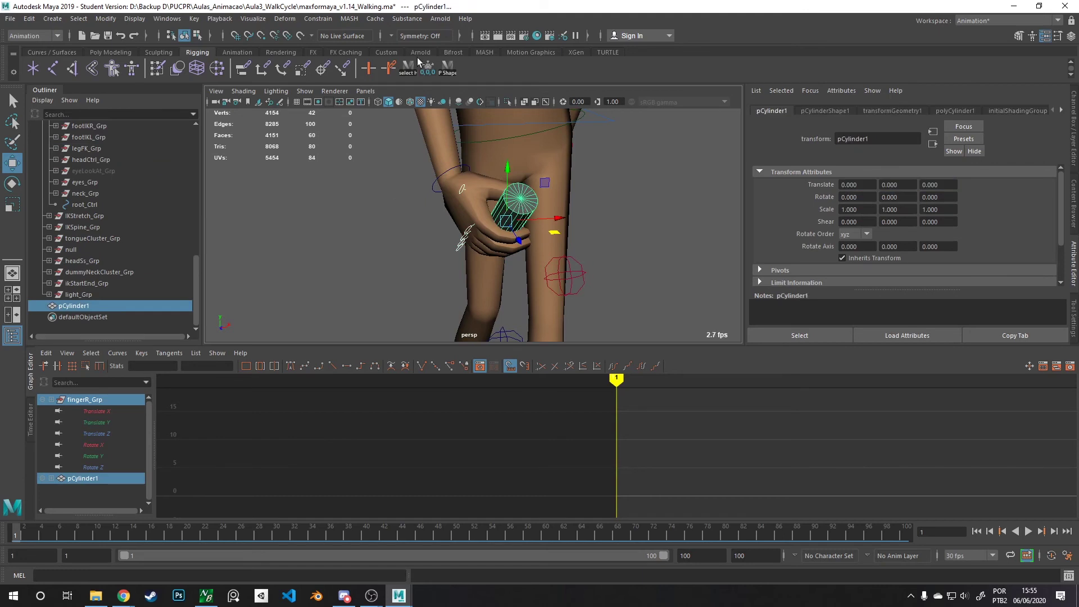
left_click(315, 18)
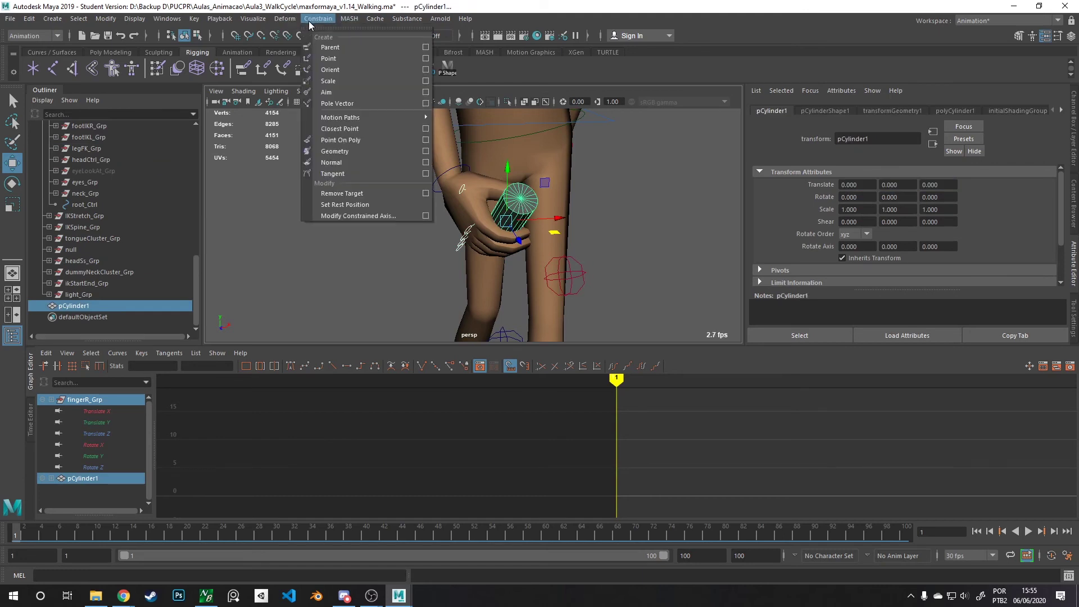
left_click(403, 48)
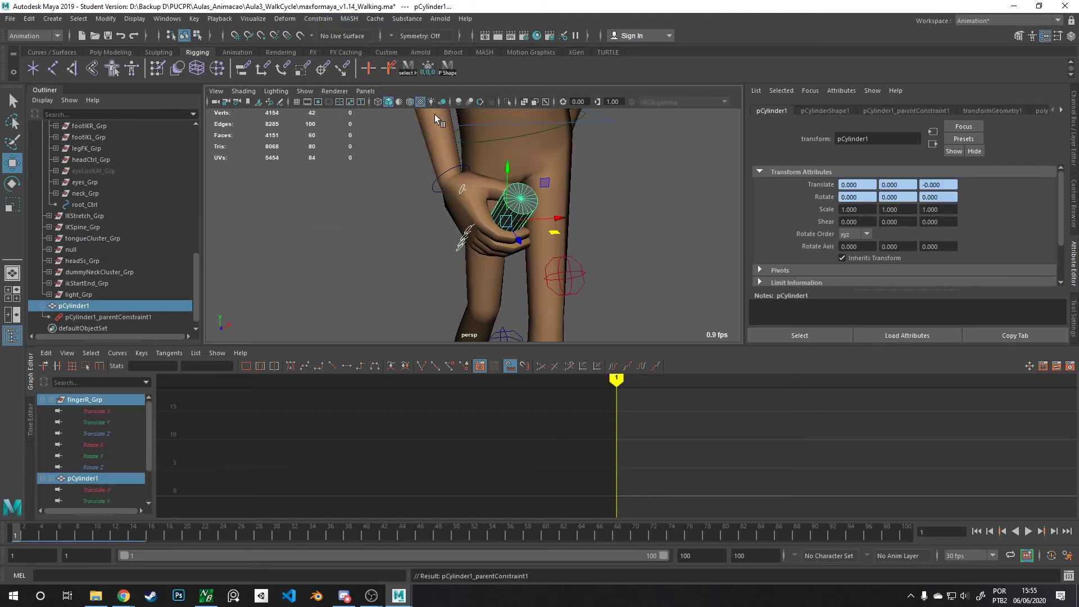
- Check that the cylinder follows the hand through the walk and set a key on it at frame 20
left_click_drag(449, 225, 473, 231, "alt")
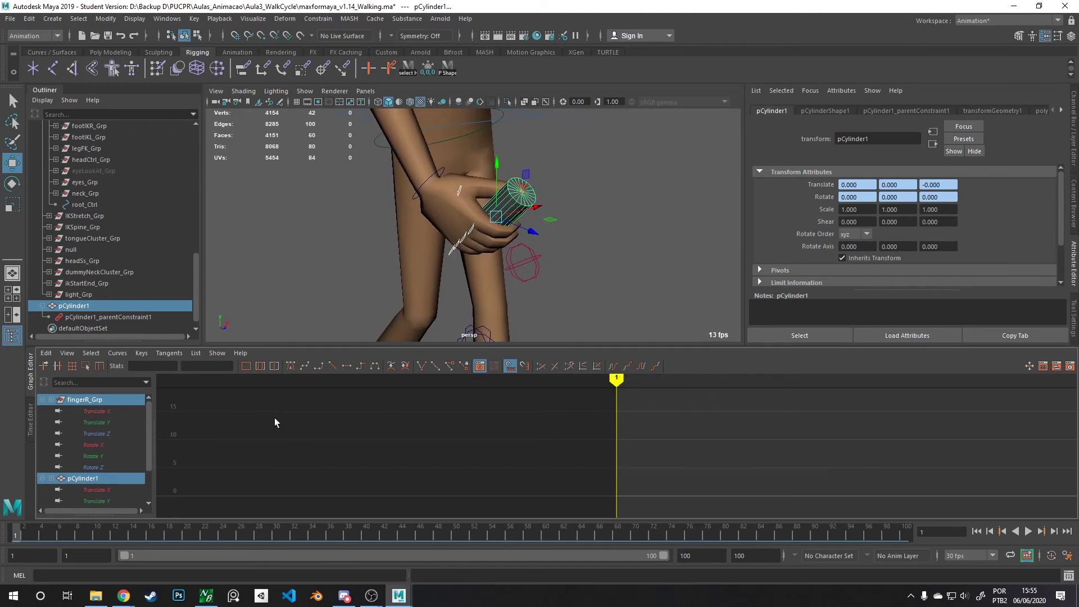
key("f")
mouse_move(618, 381)
left_mouse_down()
mouse_move(920, 380)
mouse_move(862, 383)
left_mouse_up()
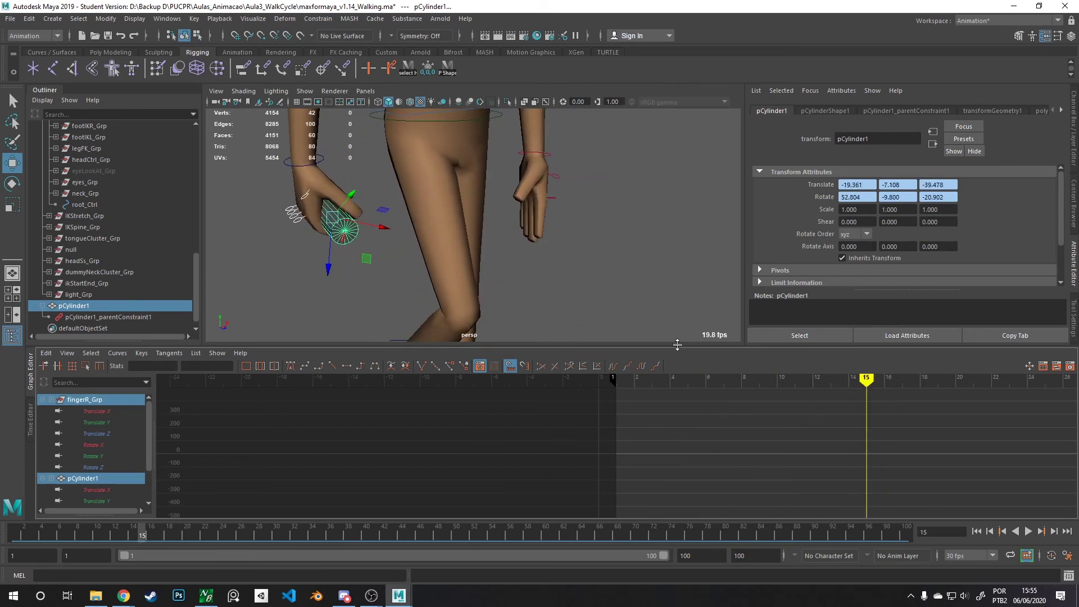
left_click_drag(393, 265, 419, 247, "alt")
left_click(419, 248)
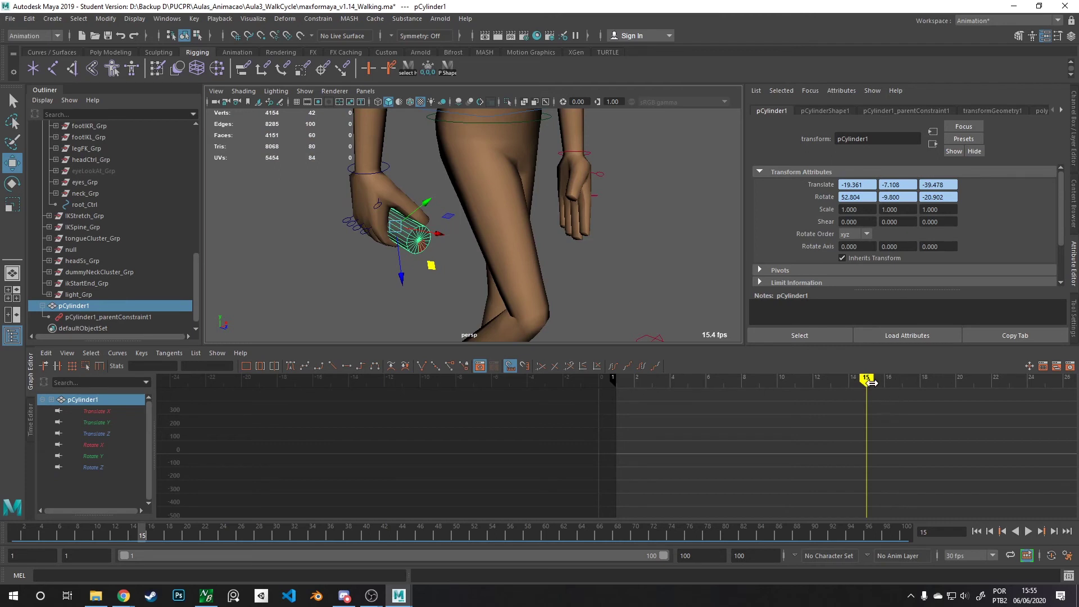
key("alt+v")
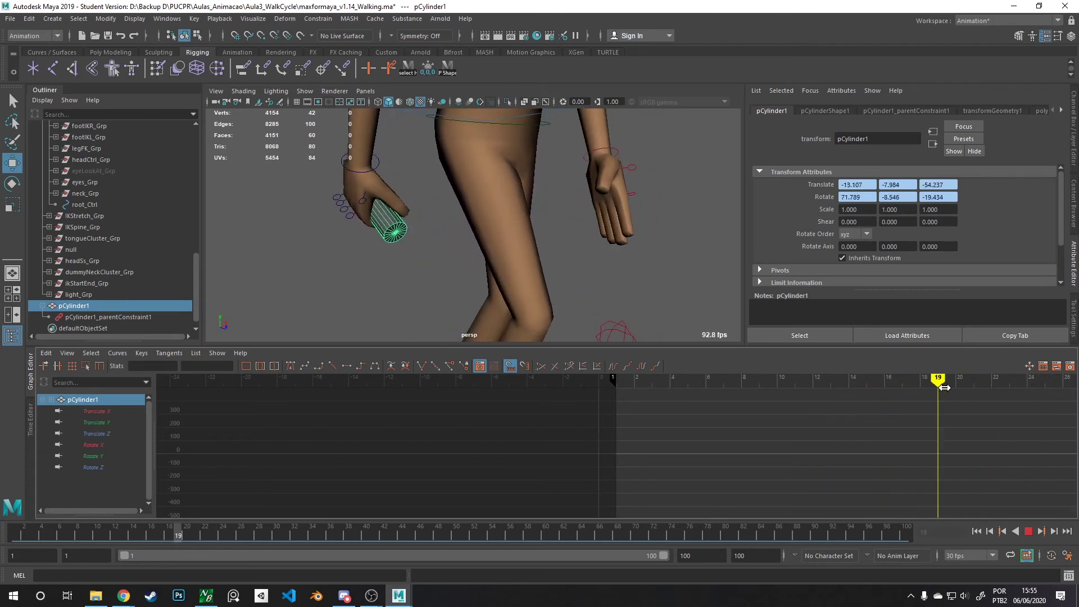
key("alt+v")
key("s")
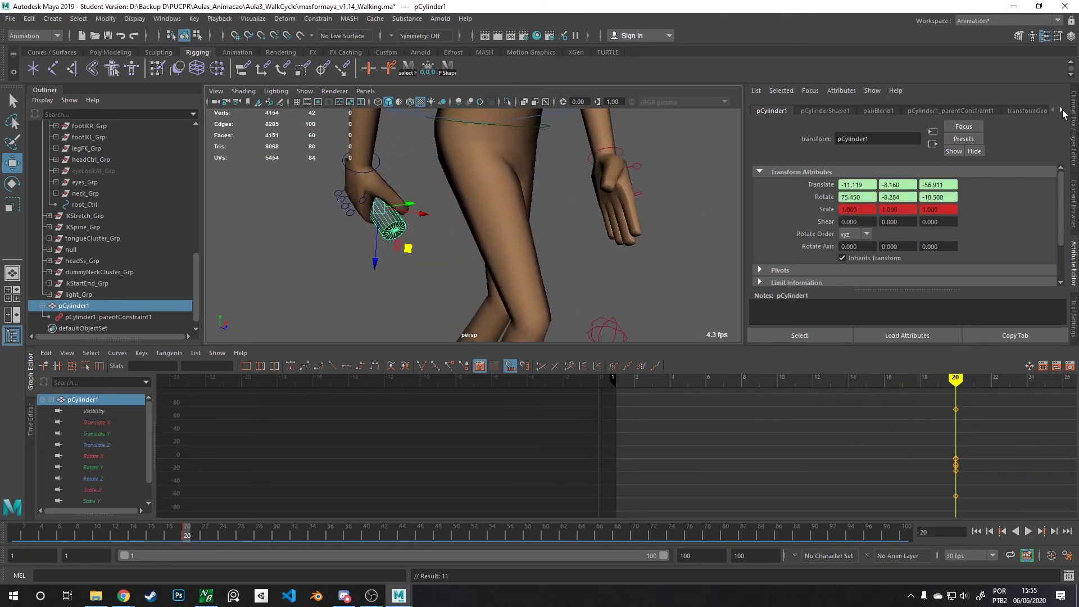
- Set the cylinder's Blend Parent 1 to 0 to release it from the hand
left_click(1070, 36)
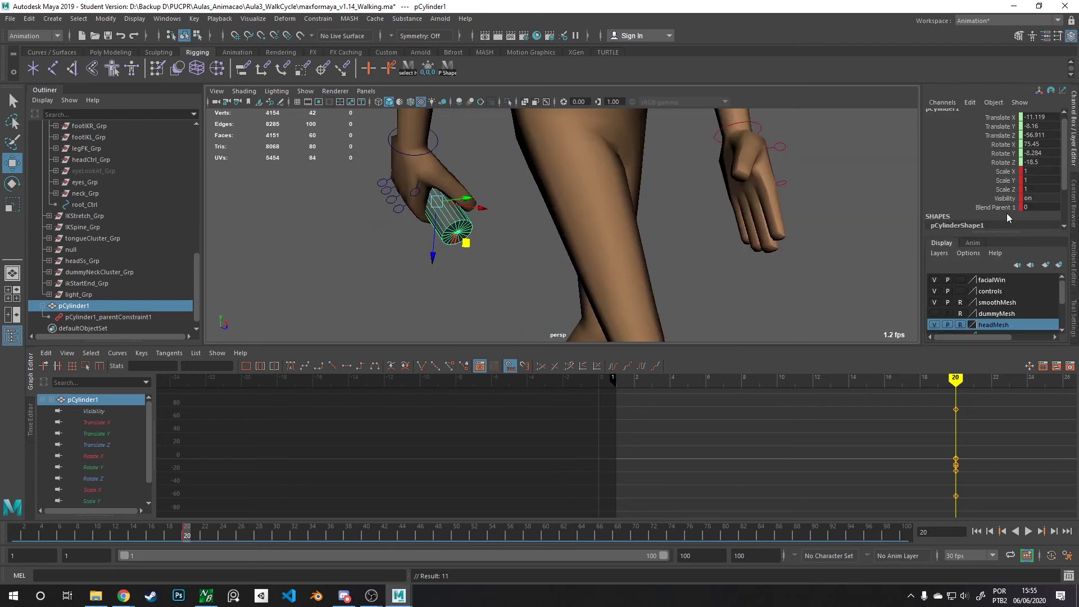
key("alt+v")
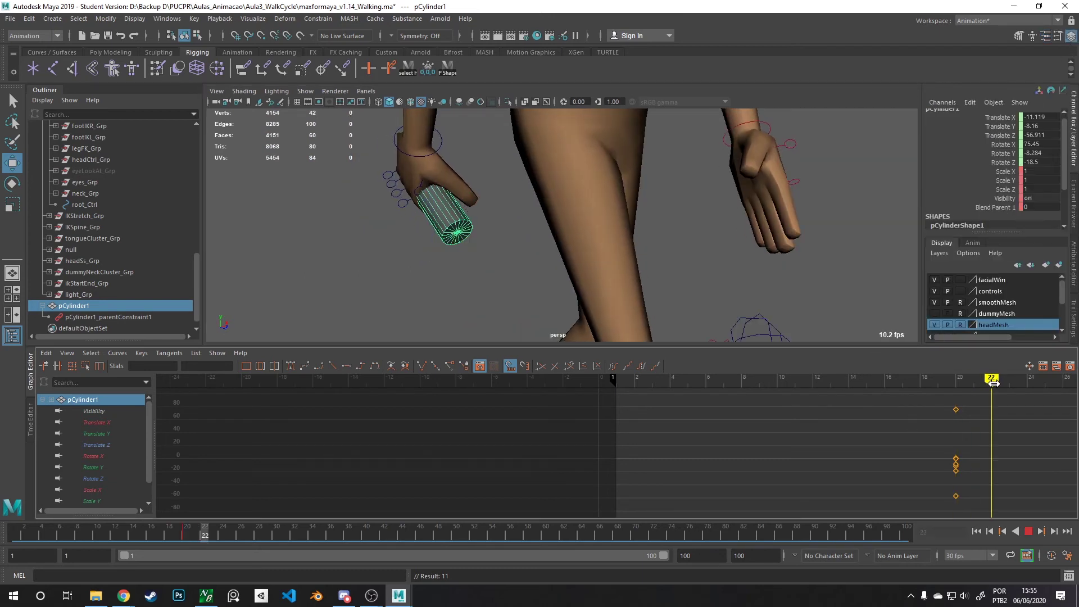
key("alt+v")
double_click(1037, 207)
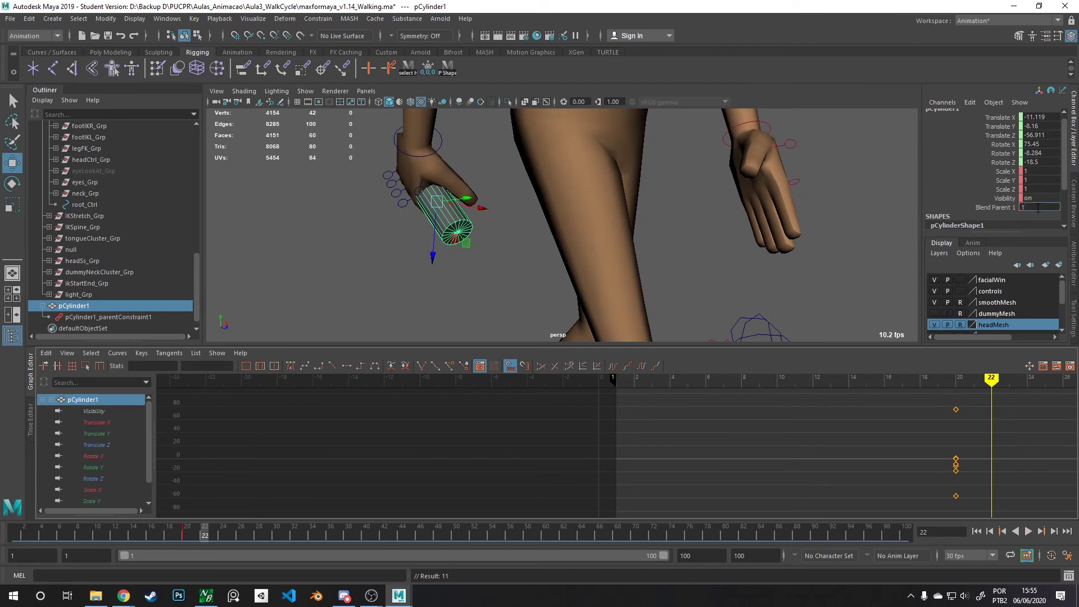
type("0")
key("Return")
- Set the cylinder's Blend Parent 1 to 1 at frame 19 and key it there
mouse_move(940, 381)
left_mouse_down()
mouse_move(782, 393)
mouse_move(939, 400)
left_mouse_up()
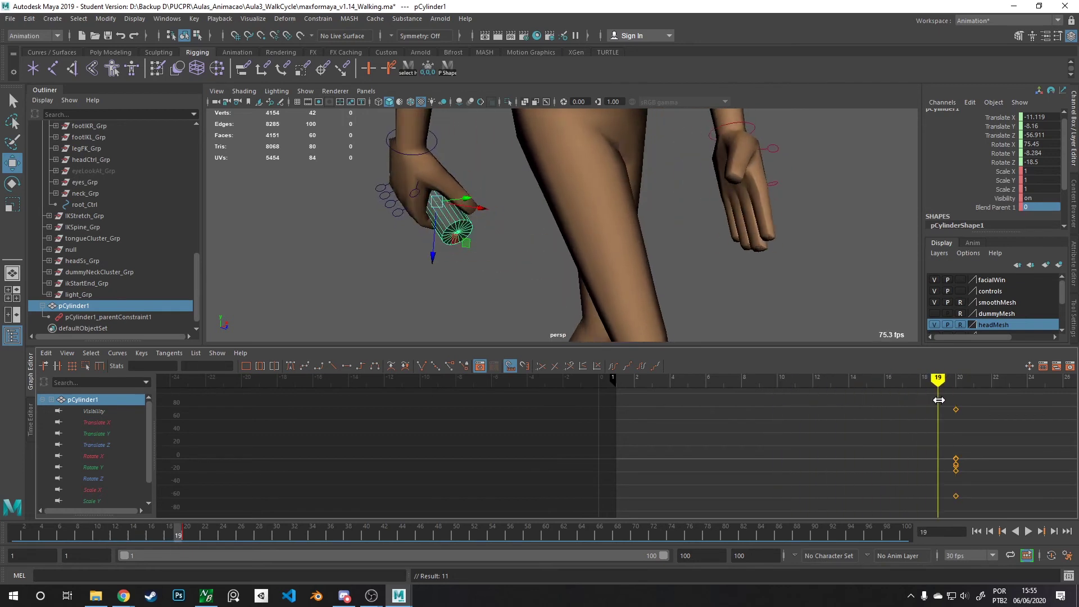
left_click(1041, 207)
type("1")
key("Return")
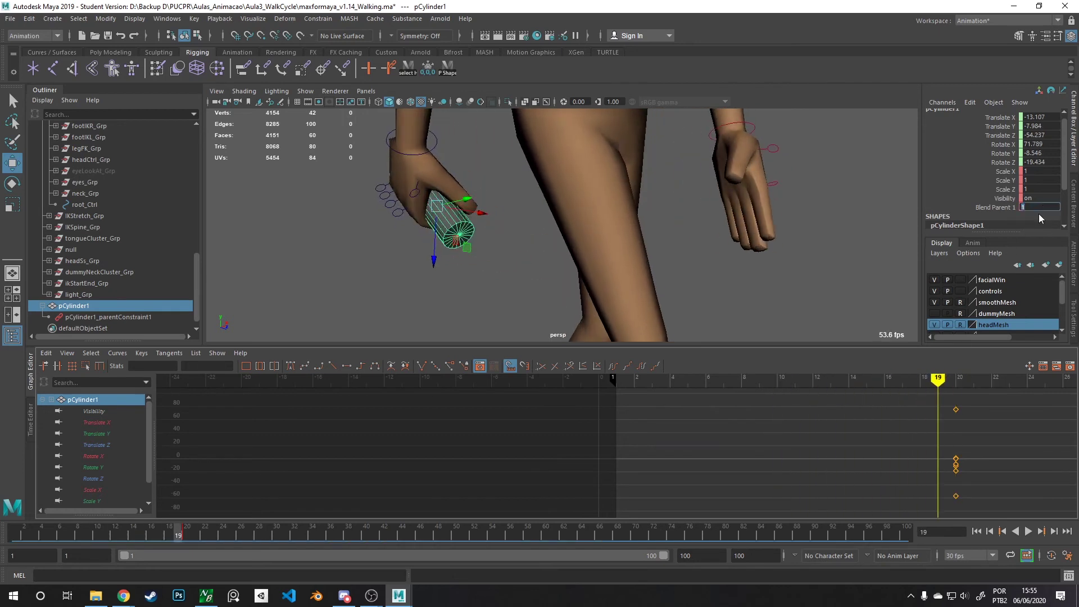
key("s")
- Lower the cylinder to shin height at frame 22, about Translate Y -49.8, and key it
mouse_move(955, 381)
left_mouse_down()
mouse_move(832, 382)
mouse_move(1059, 382)
mouse_move(912, 390)
mouse_move(1006, 397)
mouse_move(956, 387)
mouse_move(973, 384)
left_mouse_up()
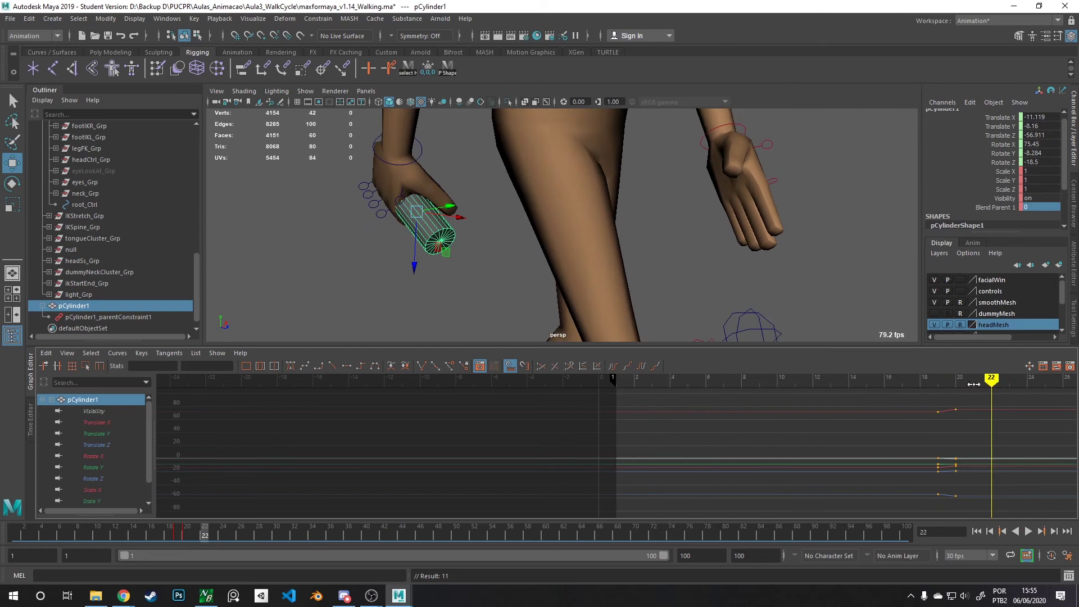
right_click_drag(618, 303, 541, 228, "alt")
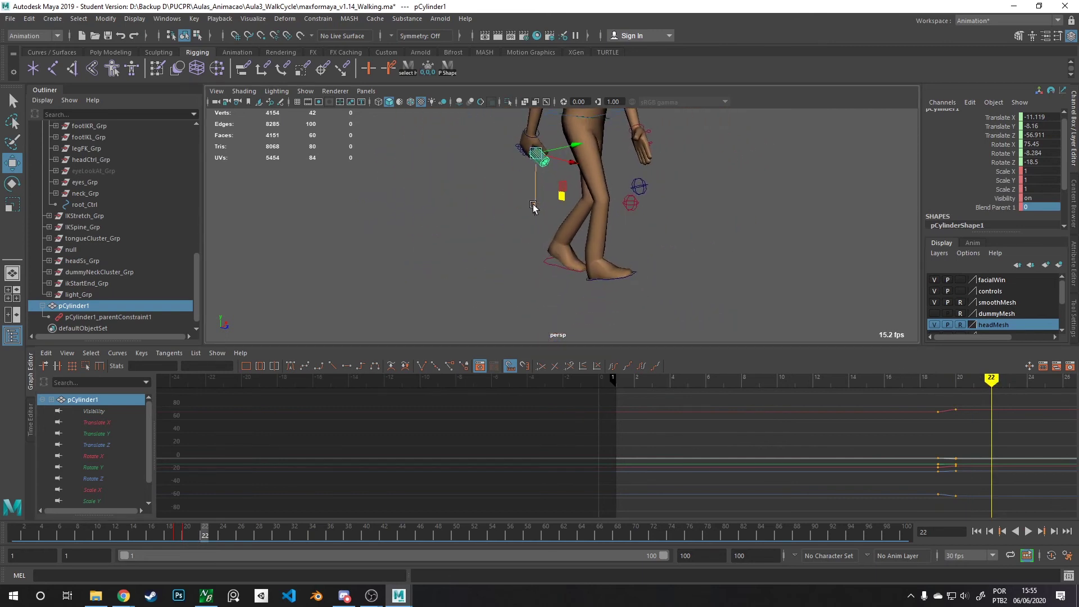
left_click_drag(533, 207, 534, 284)
key("s")
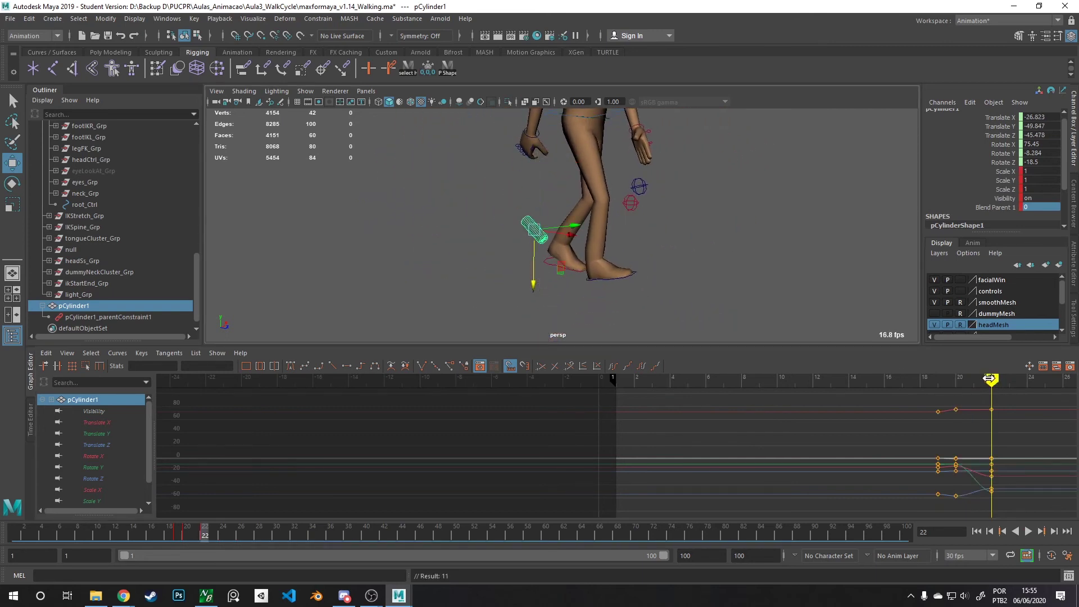
- Review the cylinder's fall and delete its keys at frame 20
key("alt+v")
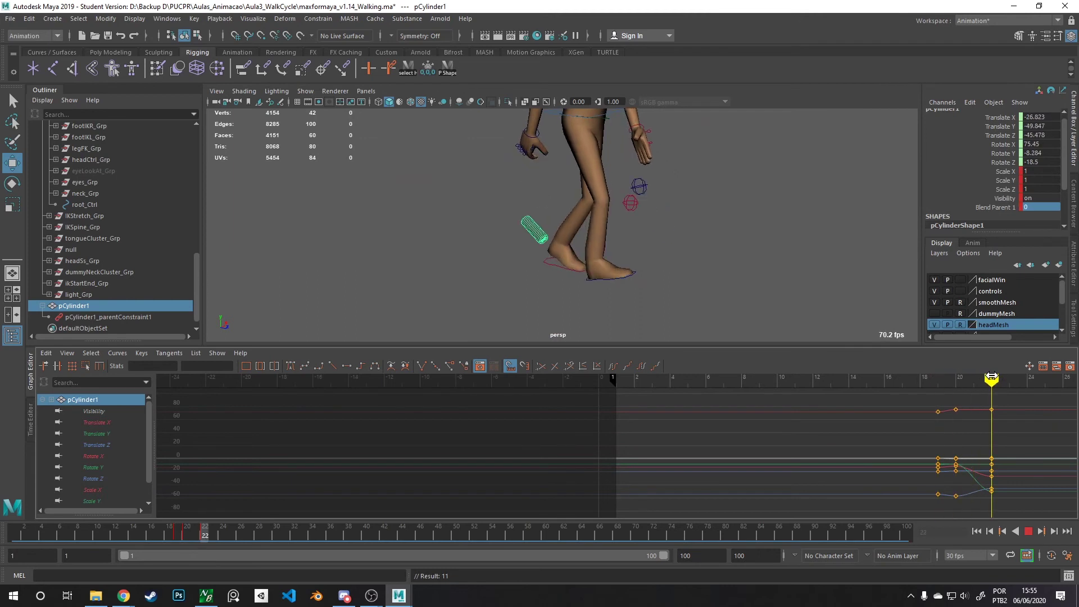
left_click_drag(991, 378, 955, 377)
key("Delete")
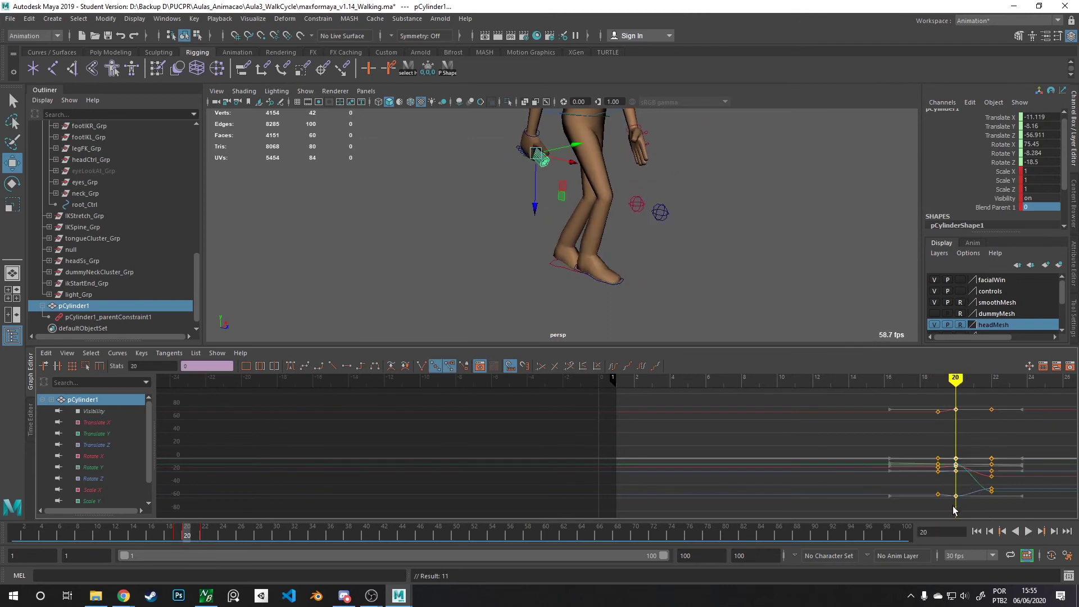
left_click_drag(955, 384, 965, 433)
middle_click_drag(946, 444, 706, 416, "alt")
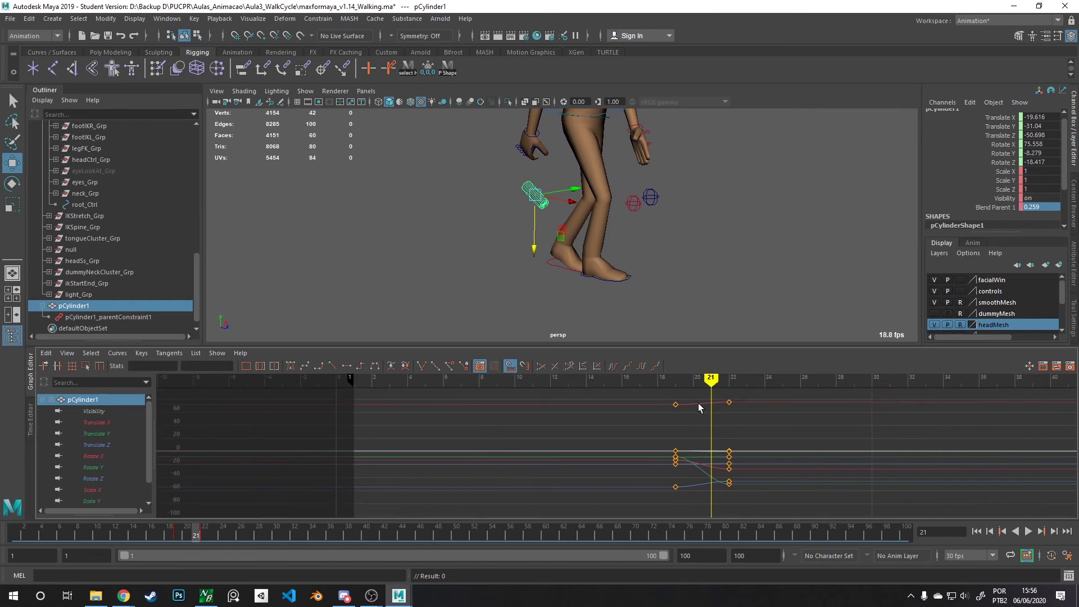
- Key the index, middle, ring and pinky finger controls of the right hand at frame 19
left_click_drag(697, 387, 674, 436)
scroll(565, 141, "up", 10)
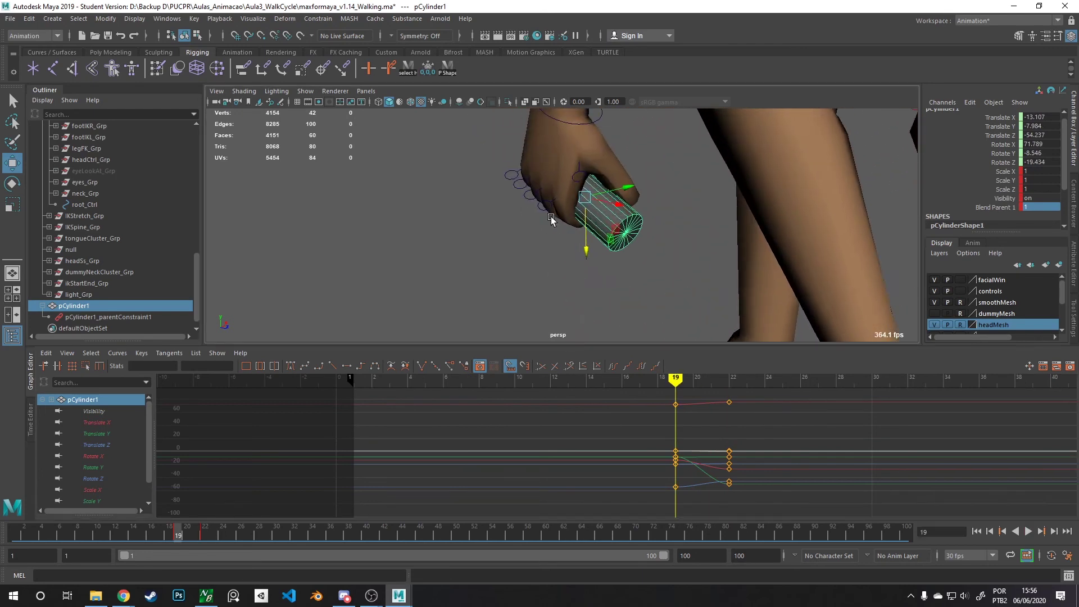
left_click(544, 208)
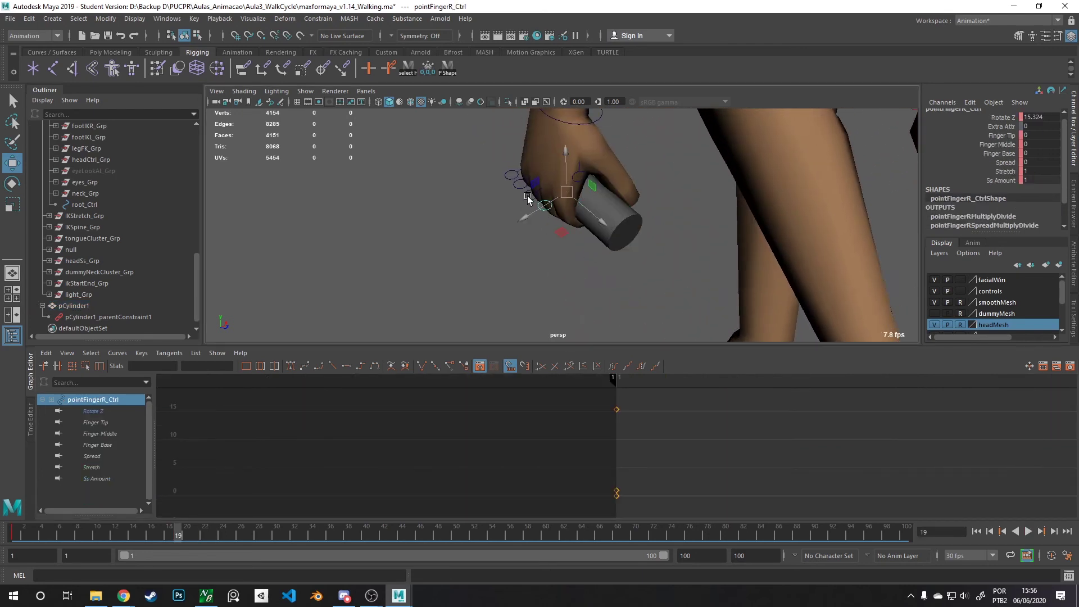
left_click(531, 195, "shift")
left_click(520, 184, "shift")
left_click(512, 174, "shift")
key("f")
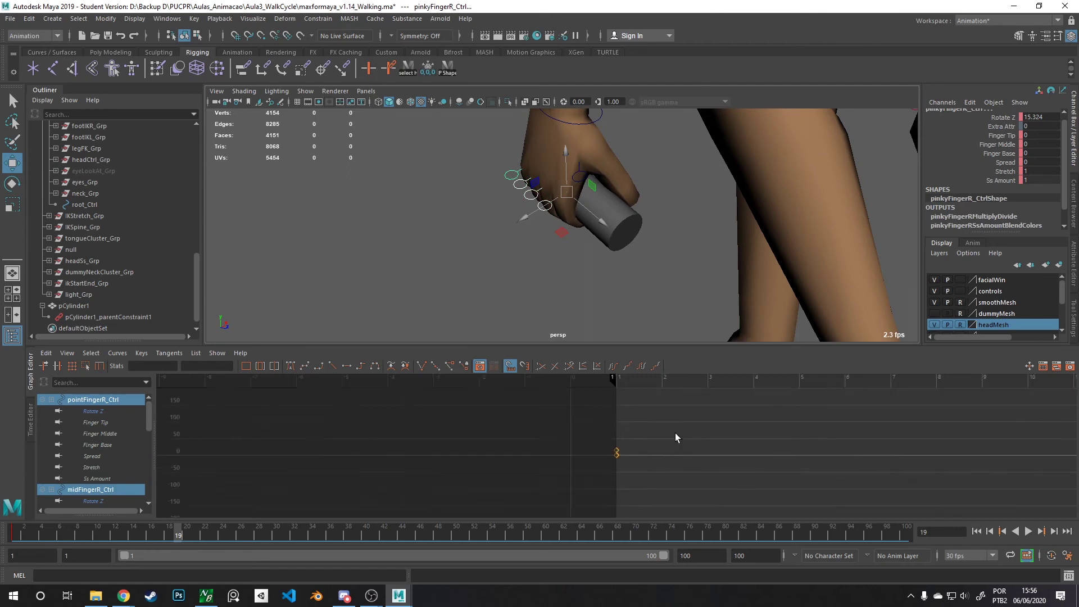
key("a")
key("alt+v")
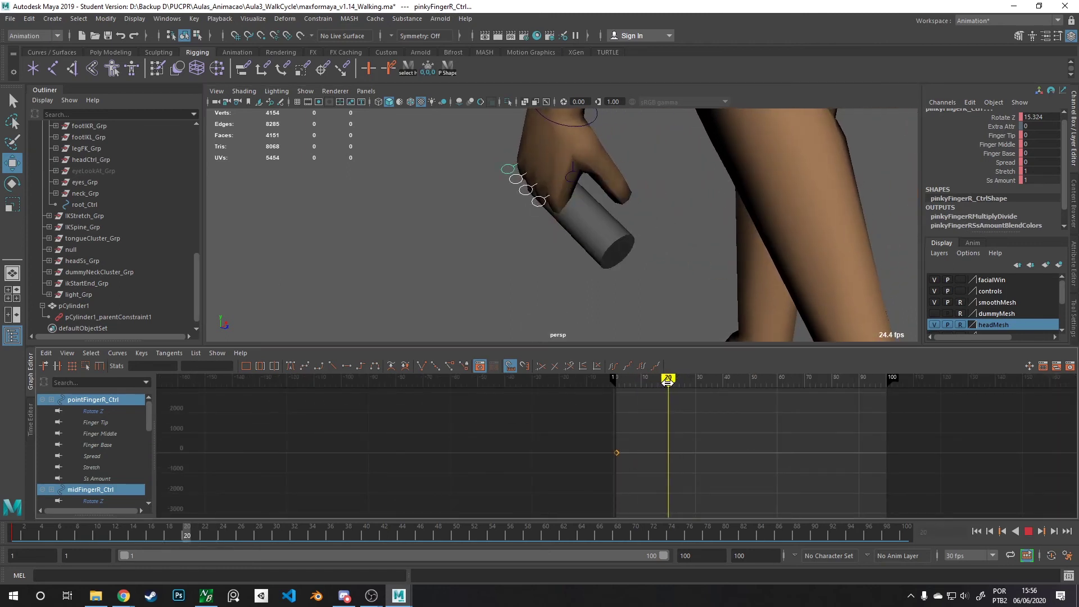
left_click_drag(667, 381, 665, 382)
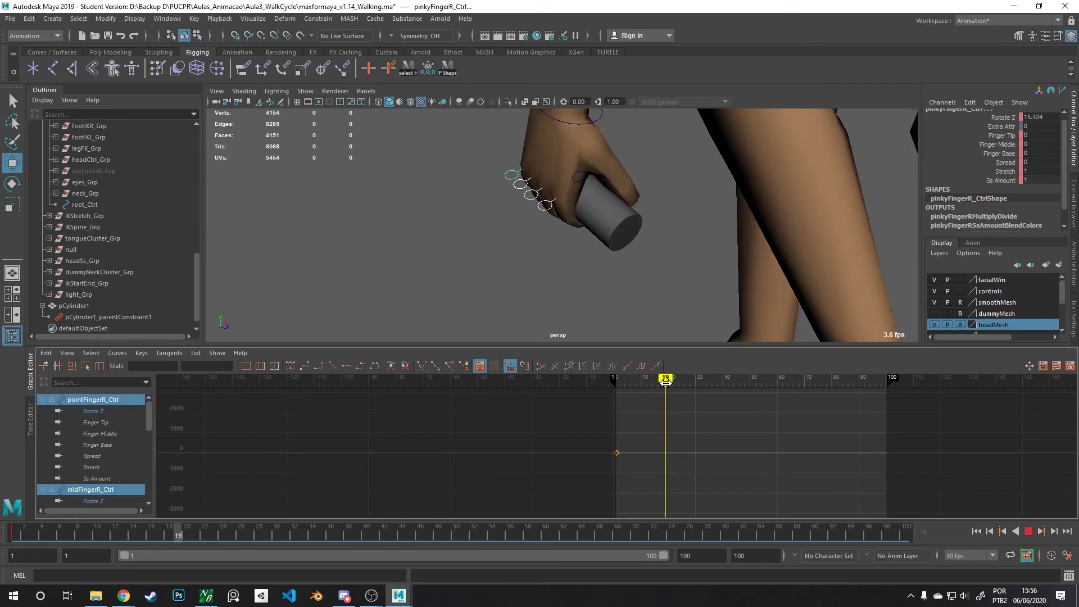
key("s")
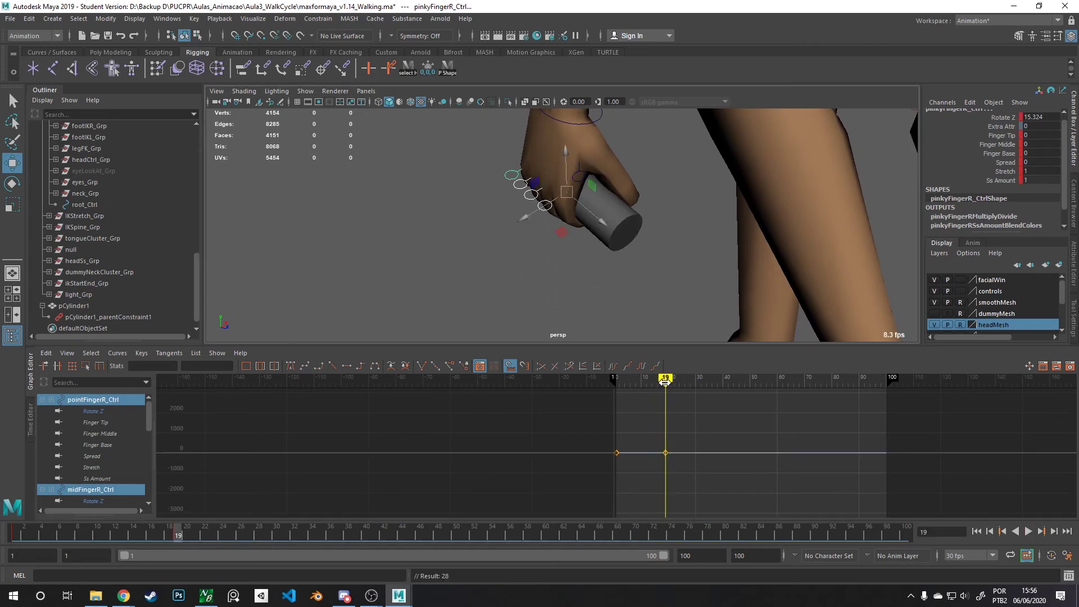
- Set a key on the four finger controls in their closed pose at frame 17
mouse_move(665, 382)
left_mouse_down()
mouse_move(679, 382)
mouse_move(666, 381)
left_mouse_up()
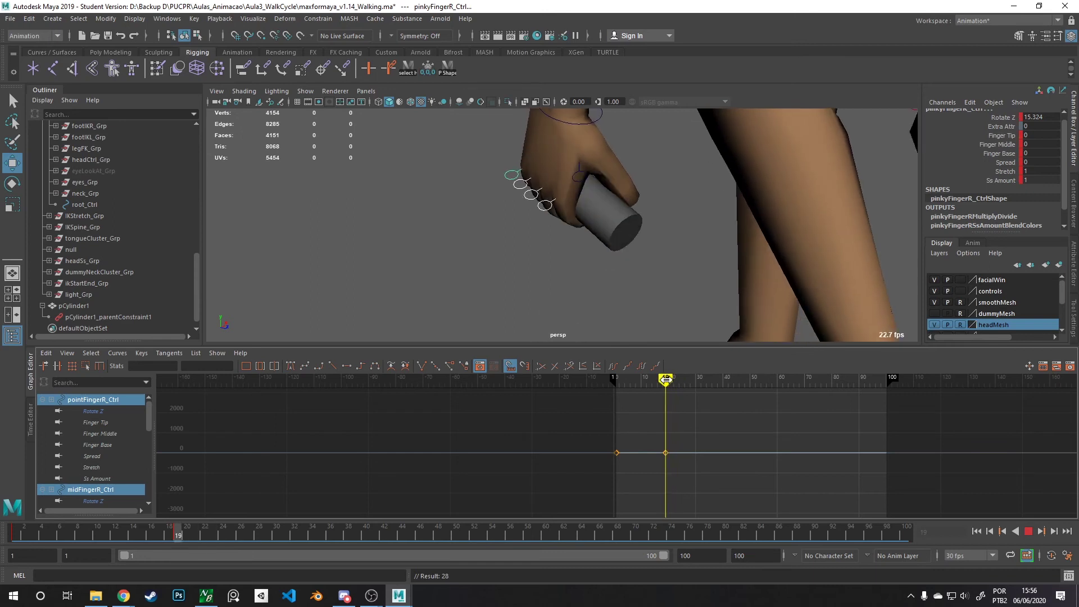
scroll(677, 445, "up", 5)
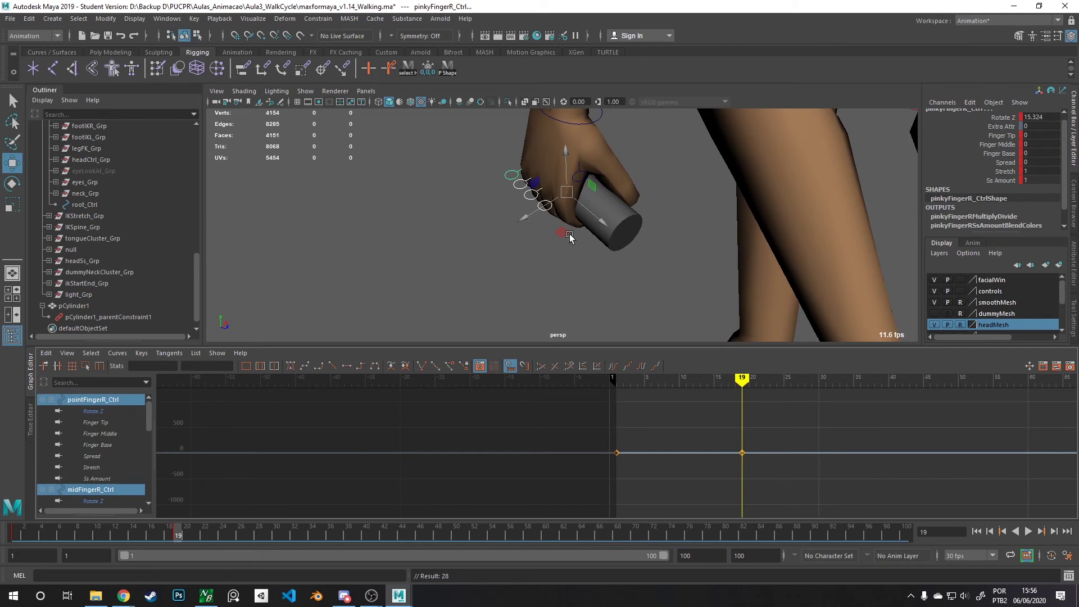
left_click_drag(730, 384, 728, 382)
key("s")
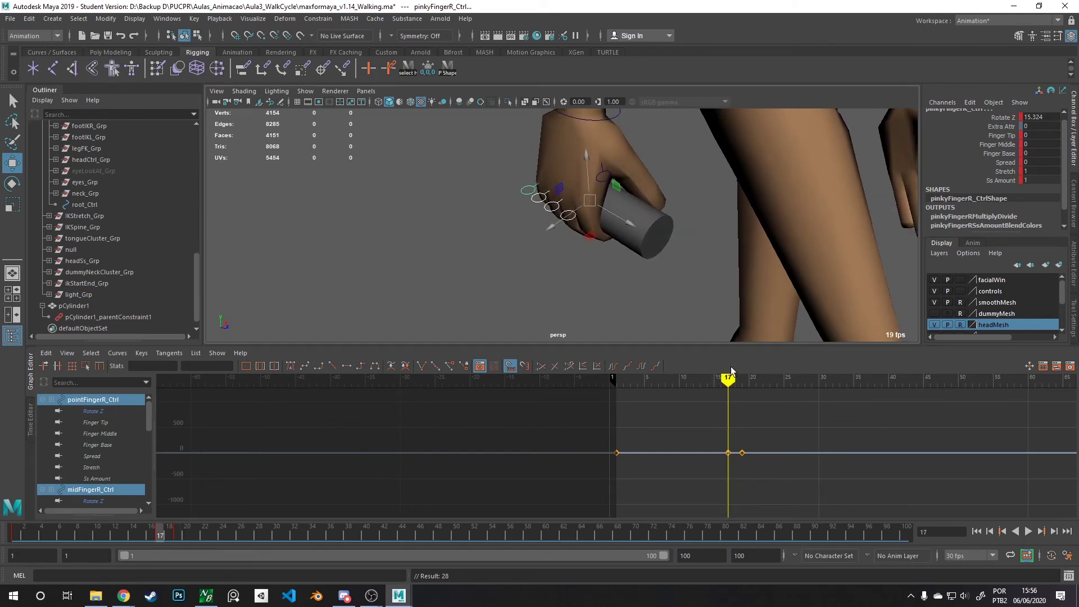
- Rotate the four finger controls open to about 9.48 in Rotate Z at frame 19 and about -1.3 at frame 20
key(".")
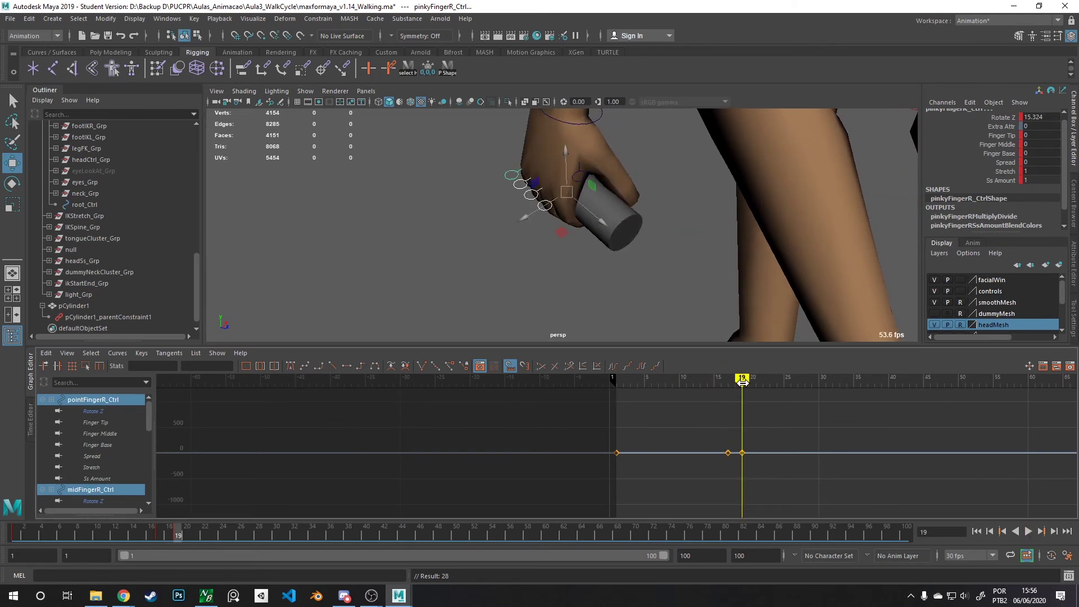
key("e")
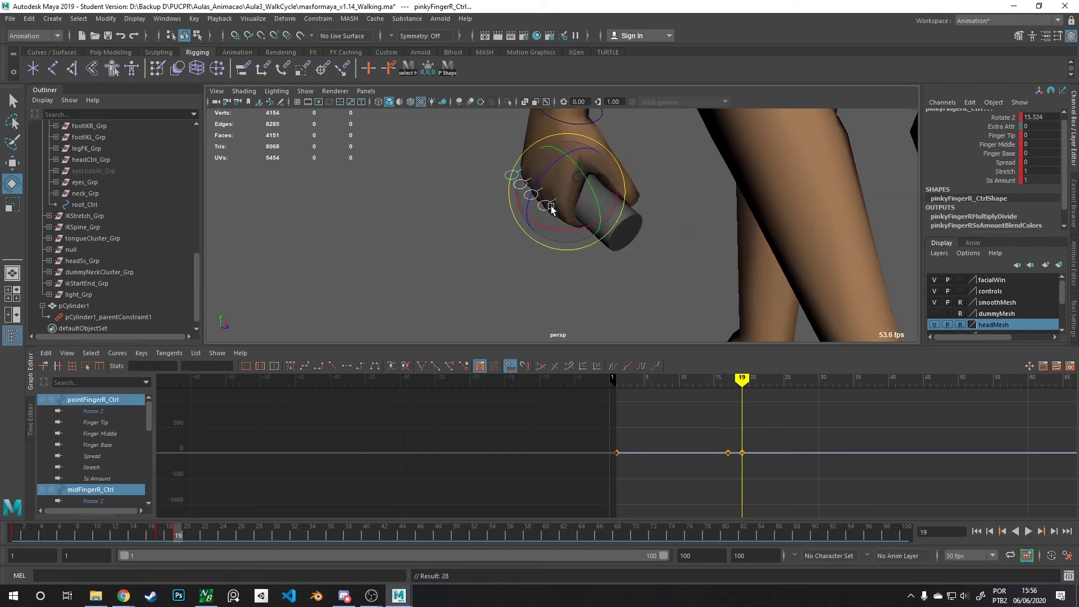
left_click_drag(534, 201, 530, 193)
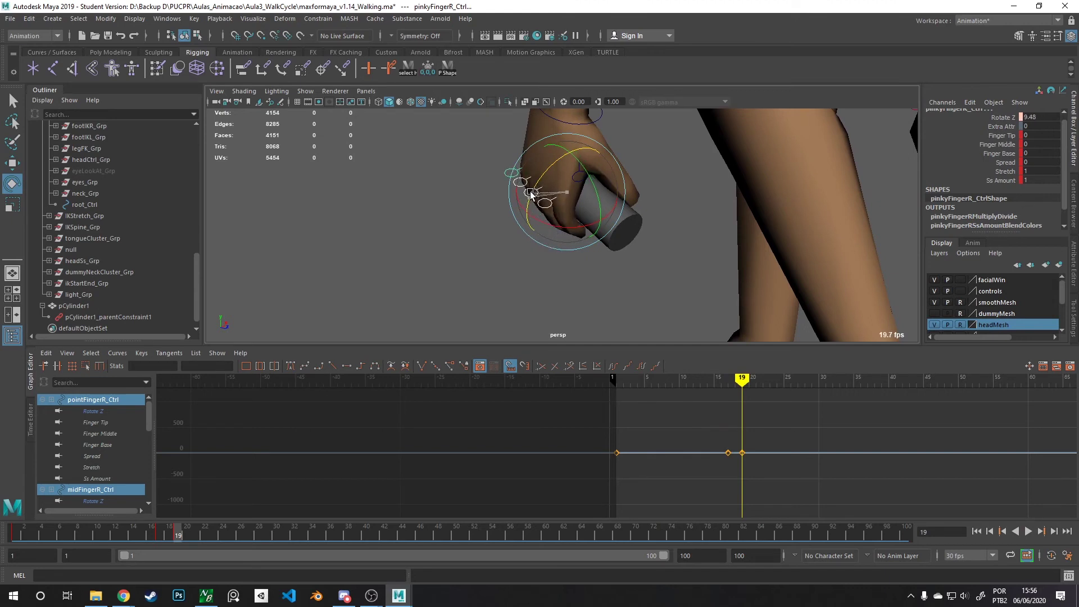
left_click_drag(735, 378, 747, 380)
left_click_drag(521, 194, 615, 194)
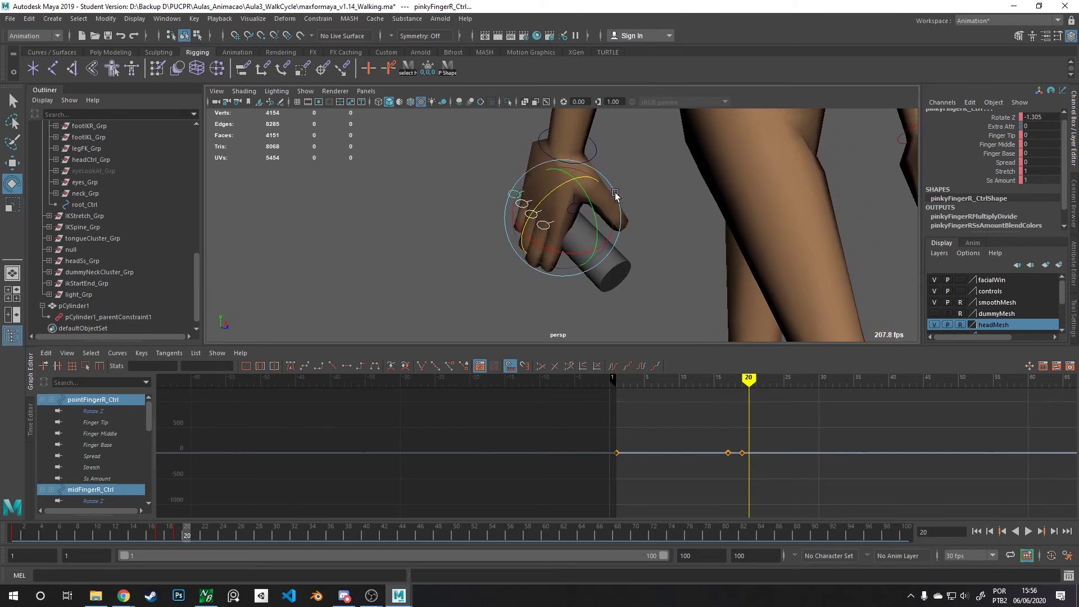
- Open the index, middle, ring and pinky finger controls of the right hand further to -6.04 in Rotate Z and key them at frame 20
left_click(594, 160)
left_click(540, 222)
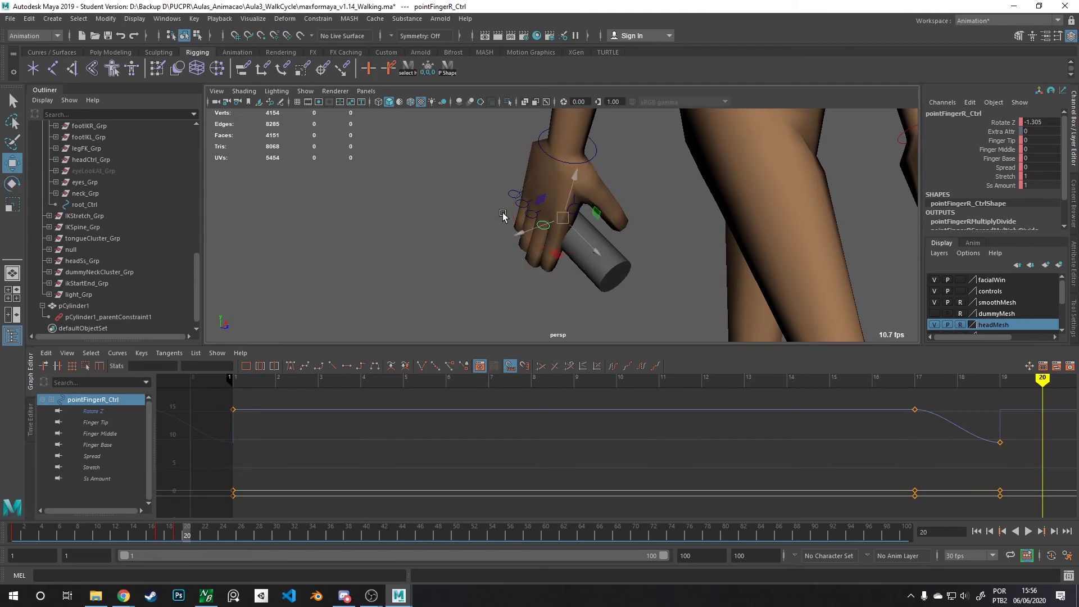
left_click(528, 214, "shift")
left_click(514, 195)
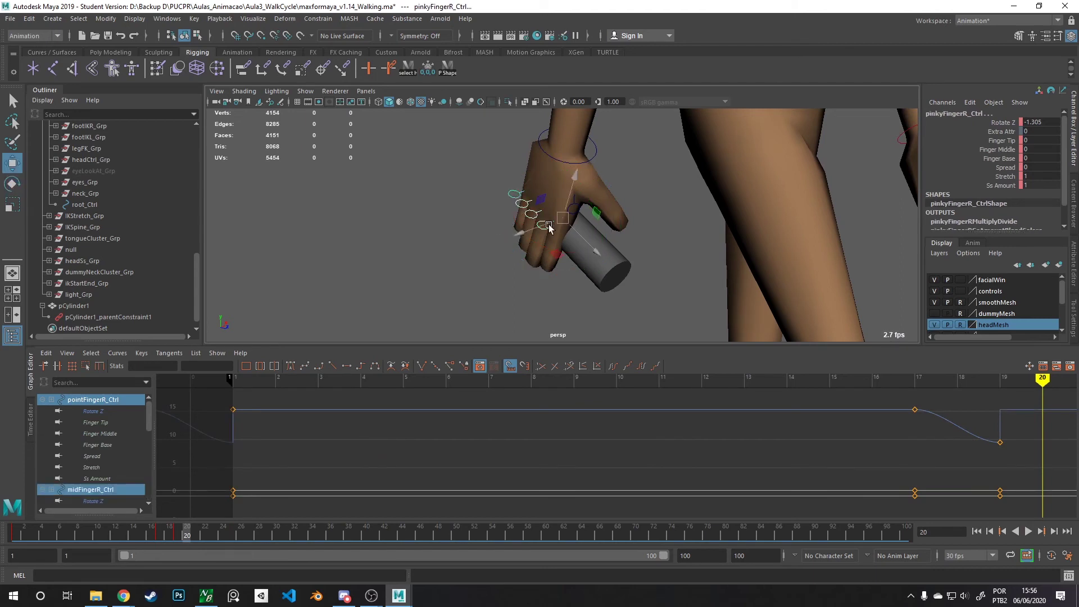
key("e")
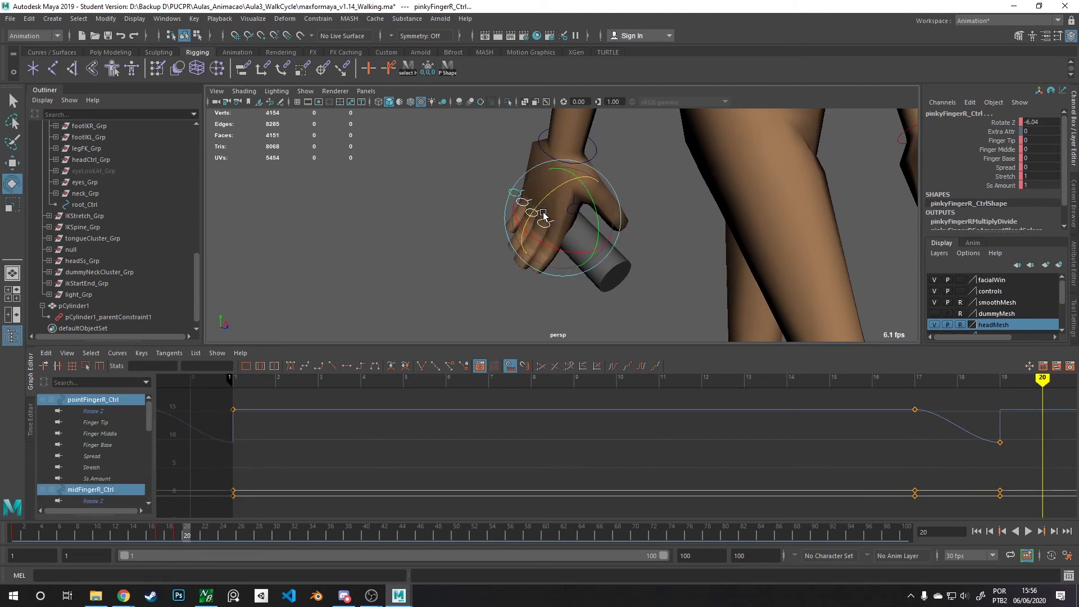
- Try bending the right wrist control to about -11.4 in Rotate Z at frame 20 and compare the hand with the cylinder
left_click(596, 163)
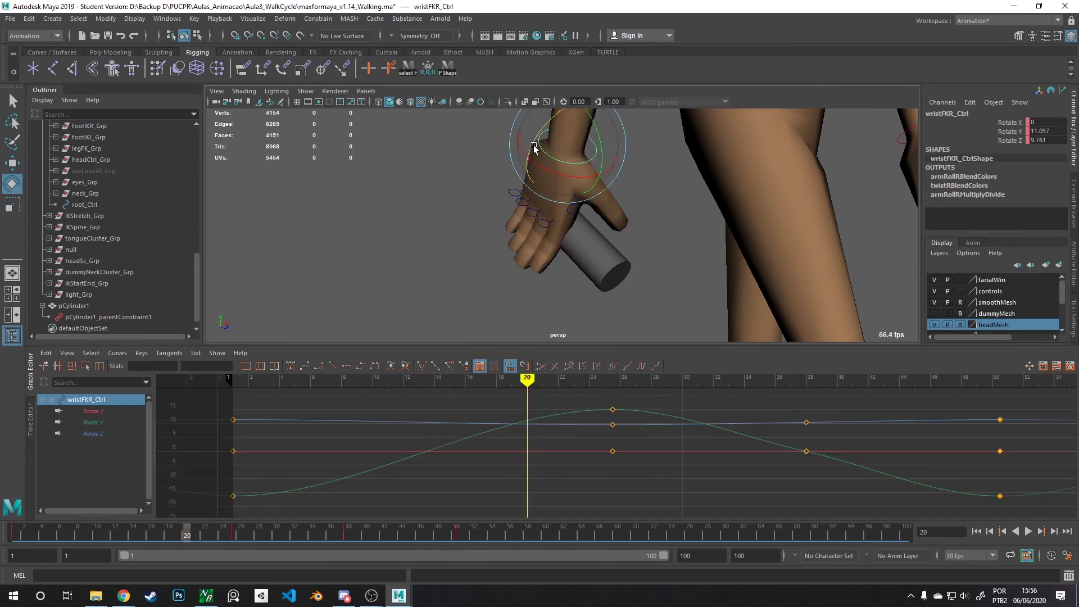
left_click_drag(533, 147, 511, 248)
left_click_drag(494, 143, 511, 228)
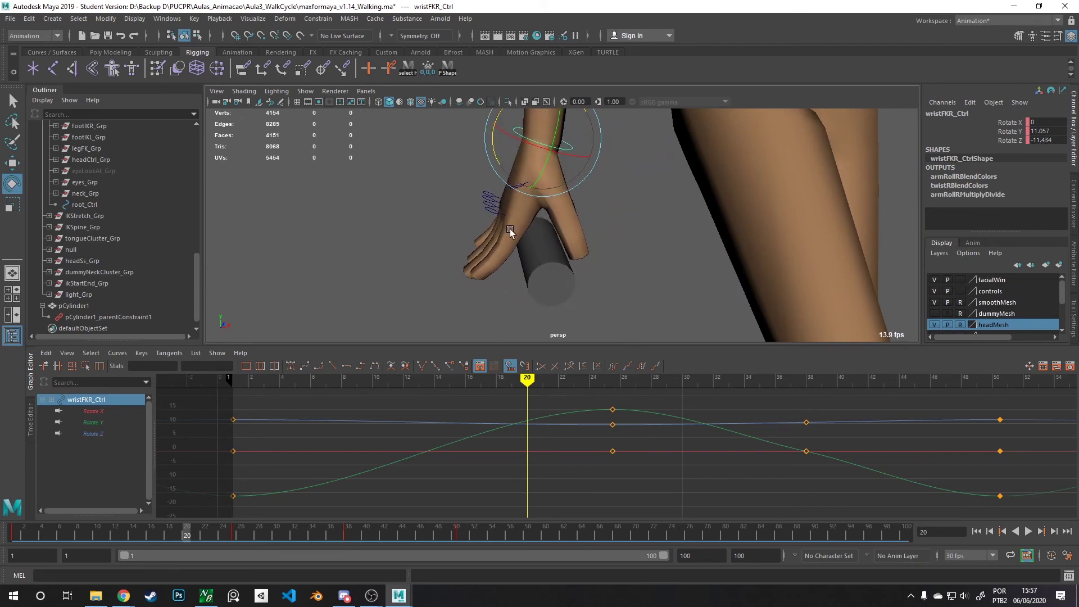
left_click_drag(496, 150, 511, 164)
left_click(541, 264)
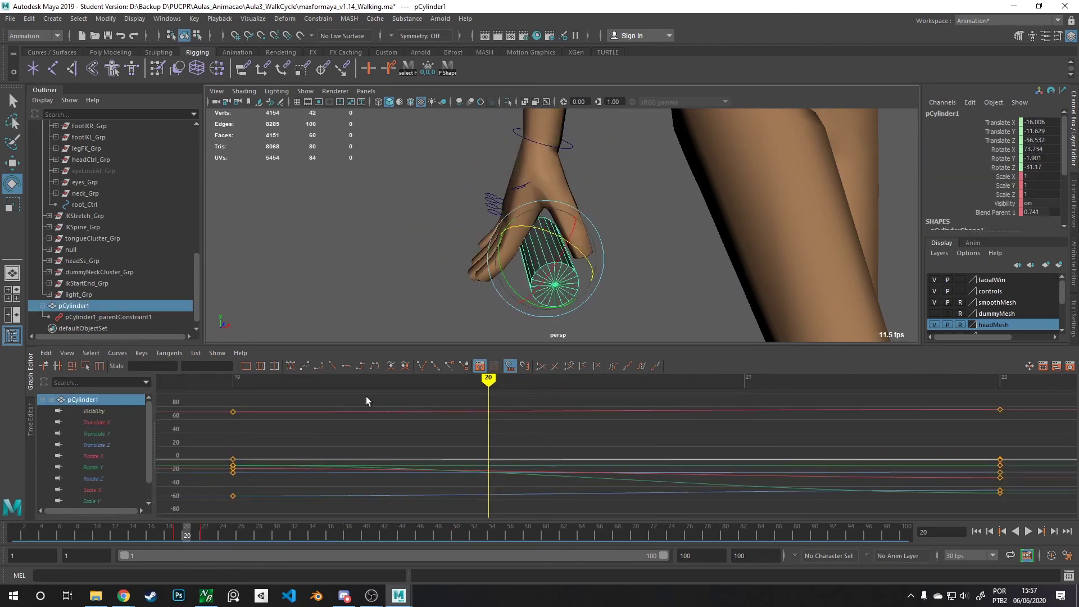
left_click_drag(473, 381, 529, 386)
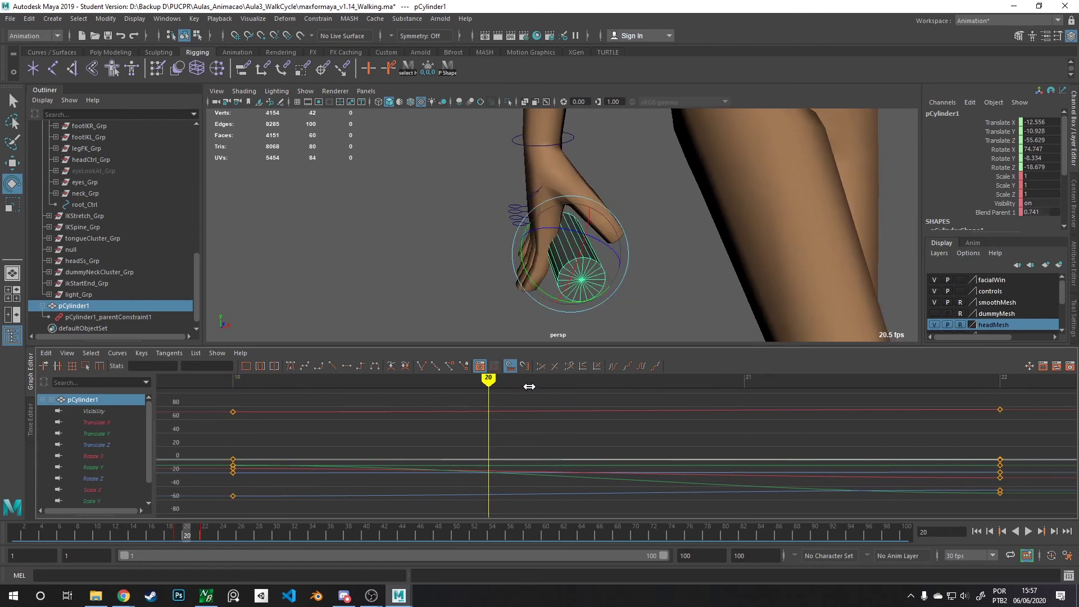
left_click(518, 145)
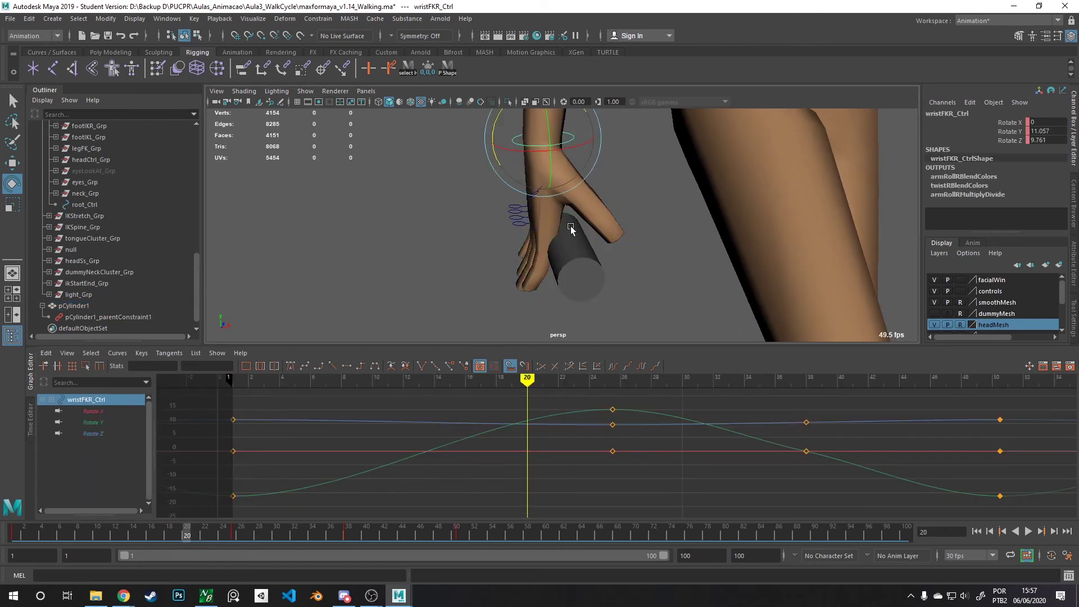
- Copy the Rotate Z keys of the four right-hand finger controls from frame 20 and paste them at frame 24
left_click_drag(556, 376, 602, 386)
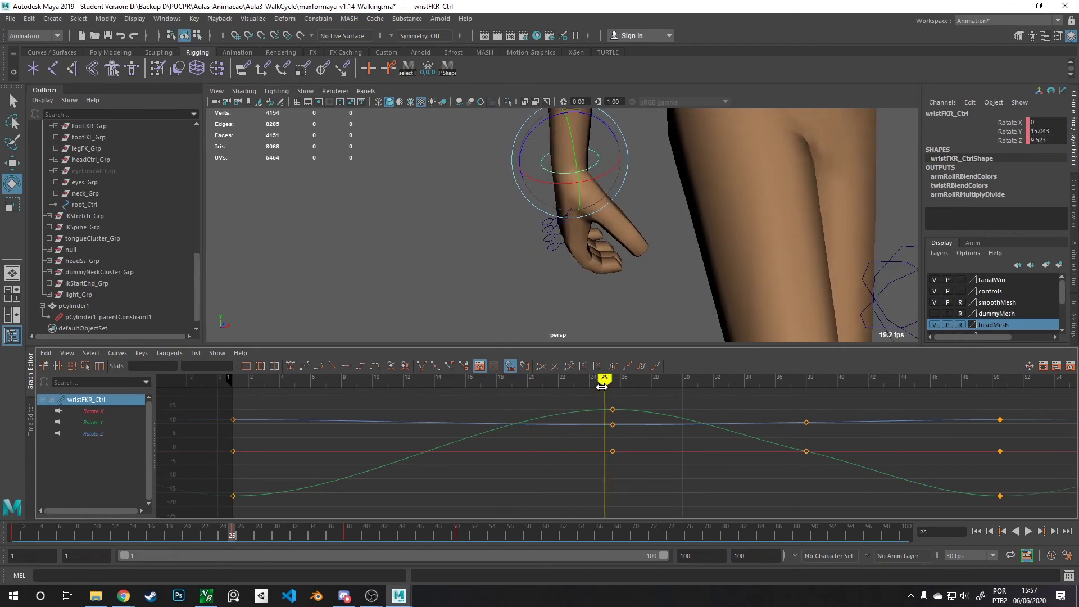
left_click(547, 245)
key("w")
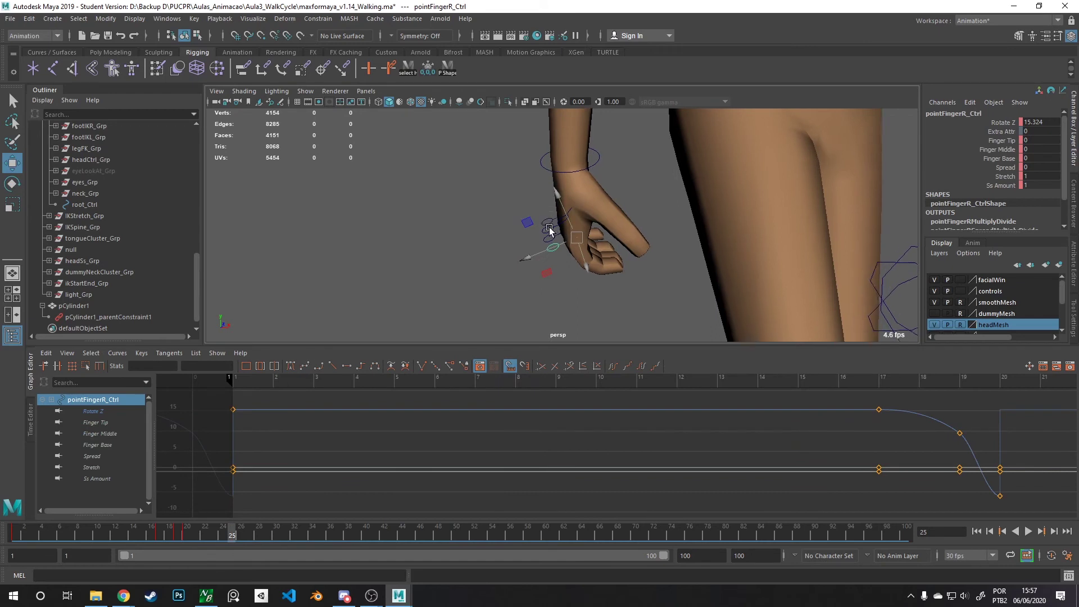
scroll(553, 229, "up", 2)
left_click(549, 242, "shift")
left_click_drag(549, 243, 568, 259, "alt")
left_click(528, 229, "shift")
left_click(523, 215, "shift")
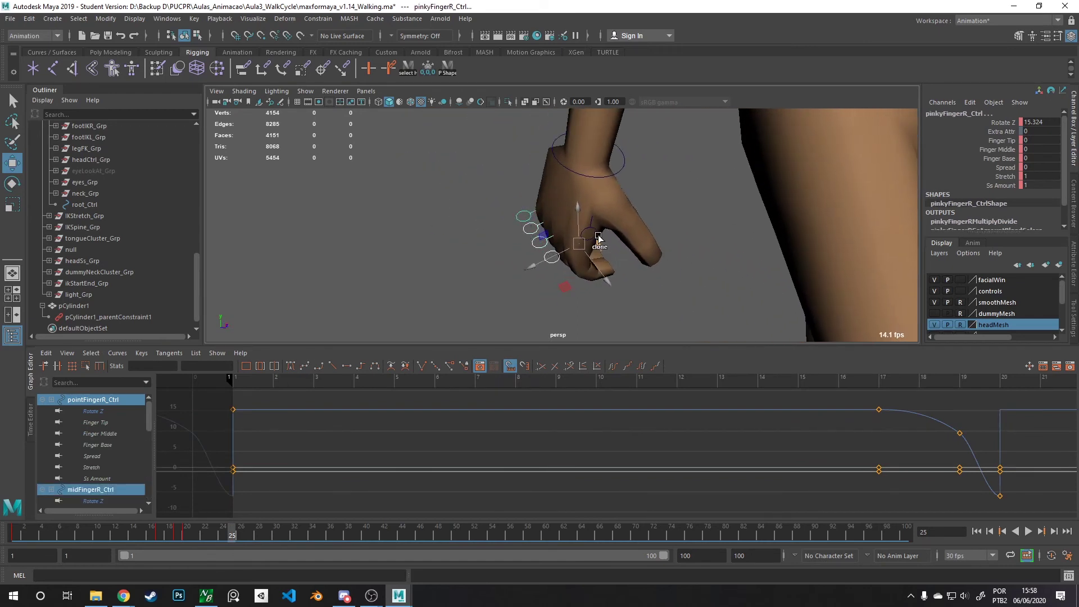
key("a")
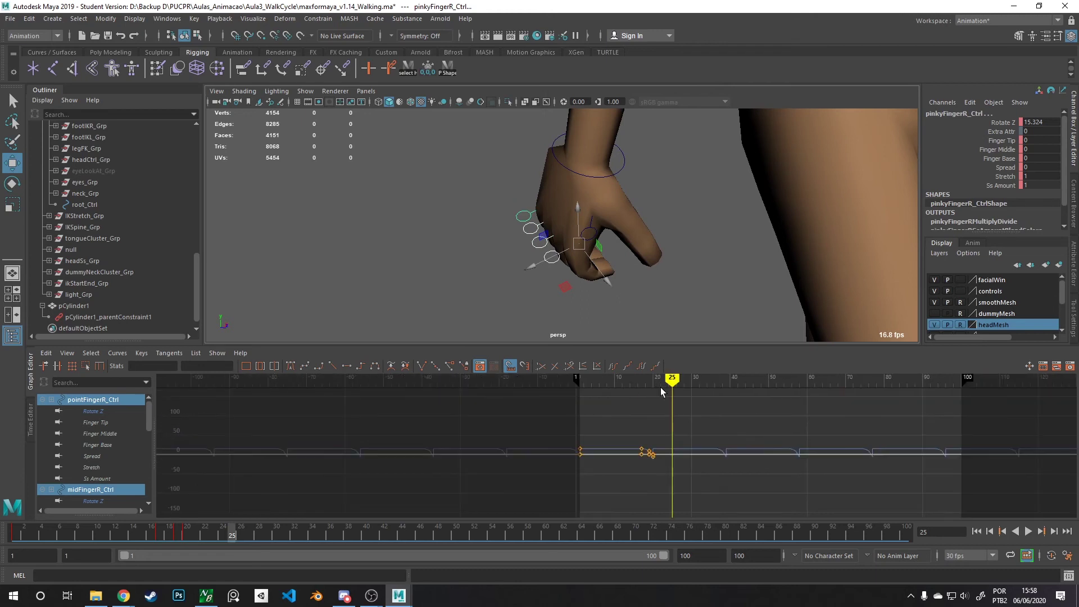
scroll(676, 453, "up", 10)
mouse_move(710, 383)
left_mouse_down()
mouse_move(674, 378)
mouse_move(751, 378)
mouse_move(702, 378)
left_mouse_up()
scroll(710, 437, "up", 5)
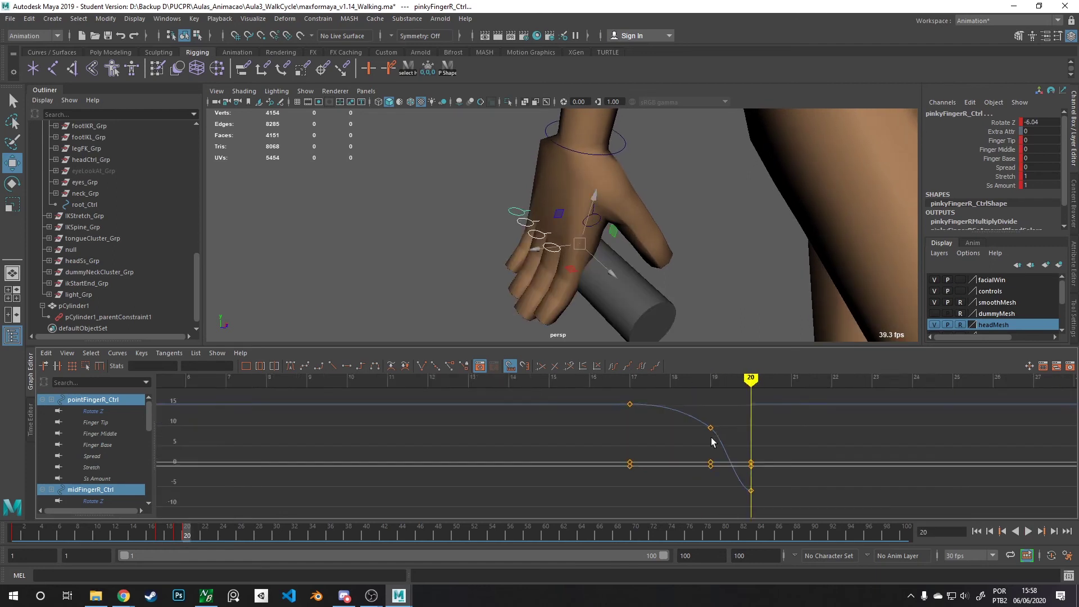
middle_click_drag(879, 437, 574, 454, "alt")
scroll(574, 456, "down", 5)
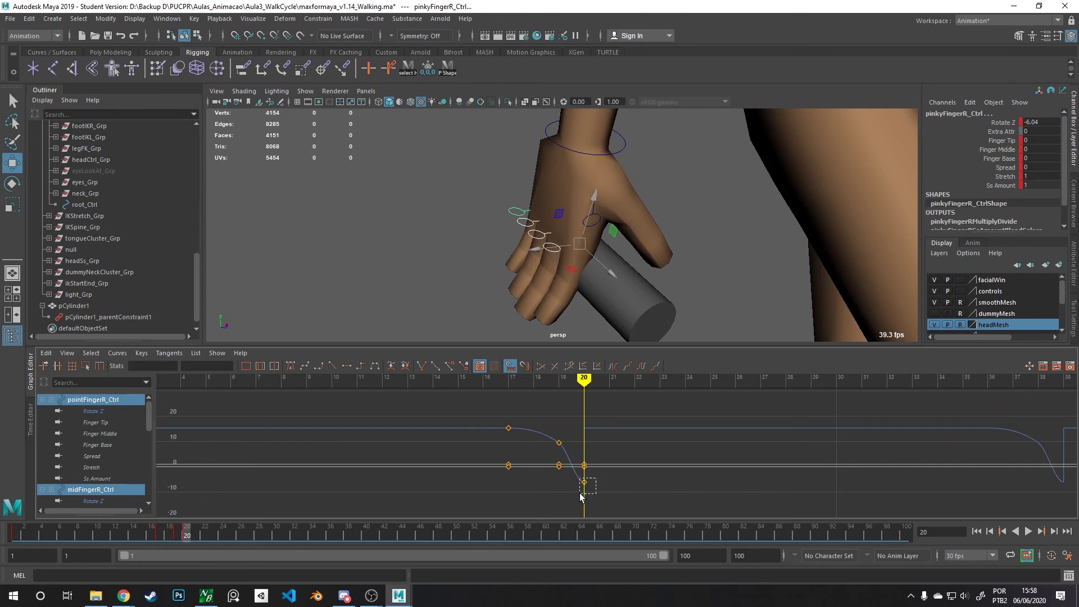
left_click(584, 482)
left_click(684, 382)
key("ctrl+c")
key("ctrl+v")
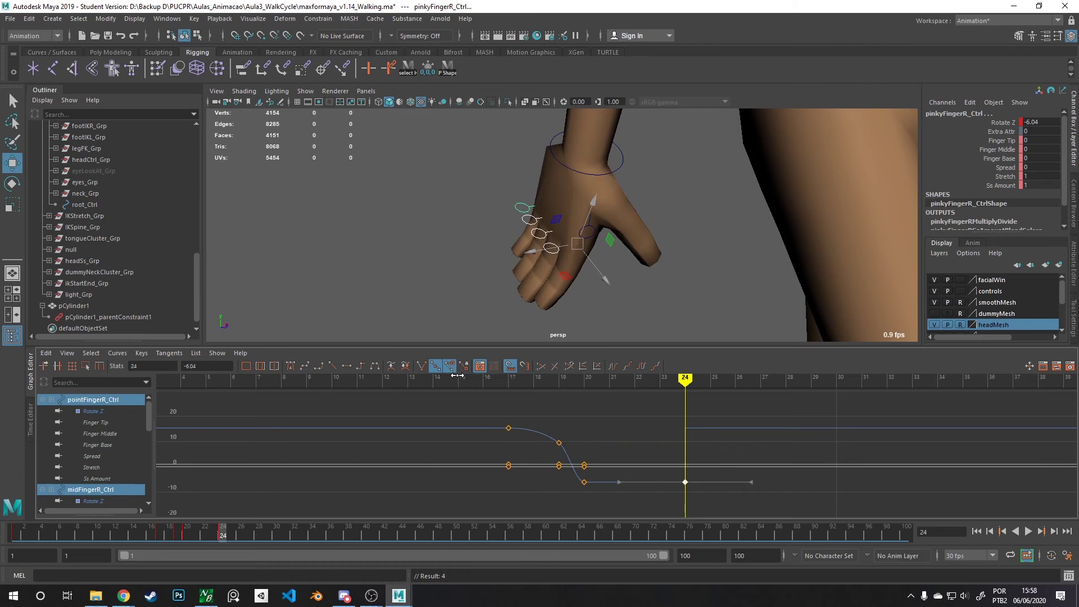
- Key the four finger controls in their closed pose at frame 29 and review the opening and closing motion
scroll(743, 437, "down", 3)
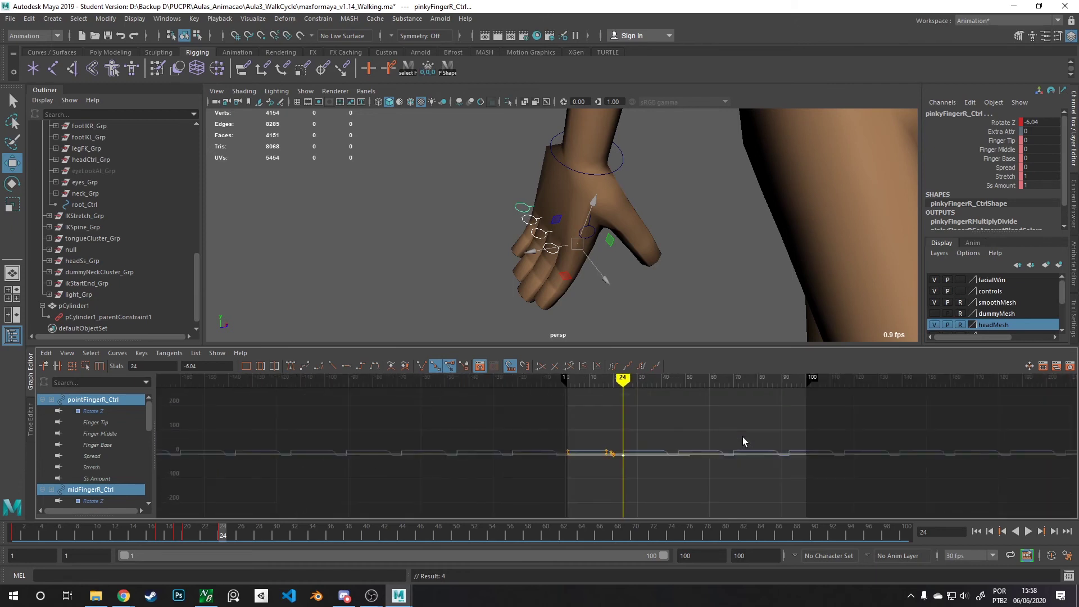
middle_click_drag(731, 455, 588, 431, "alt")
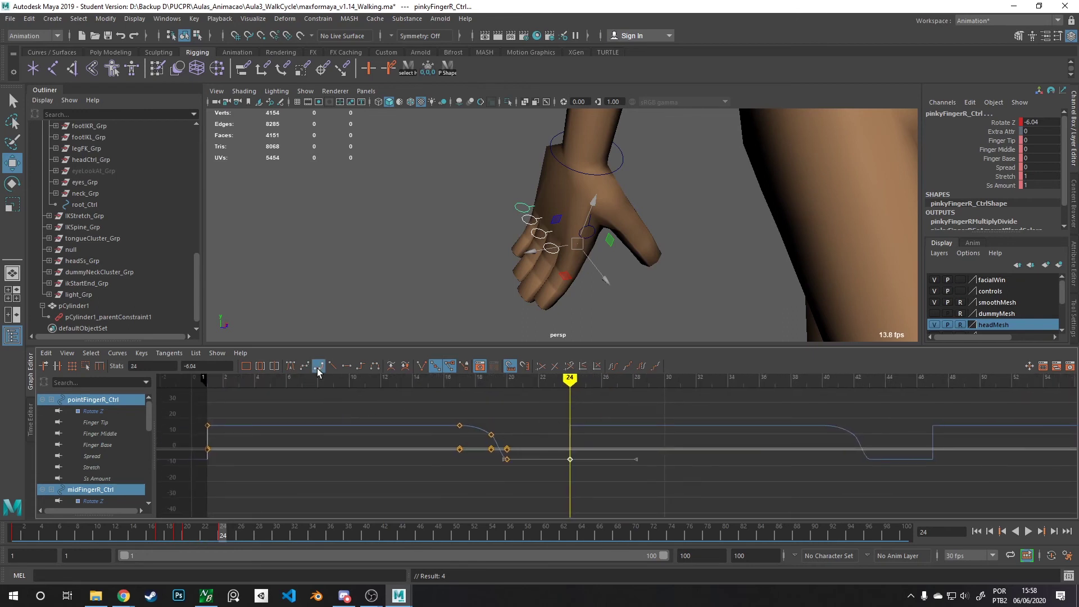
scroll(574, 452, "up", 3)
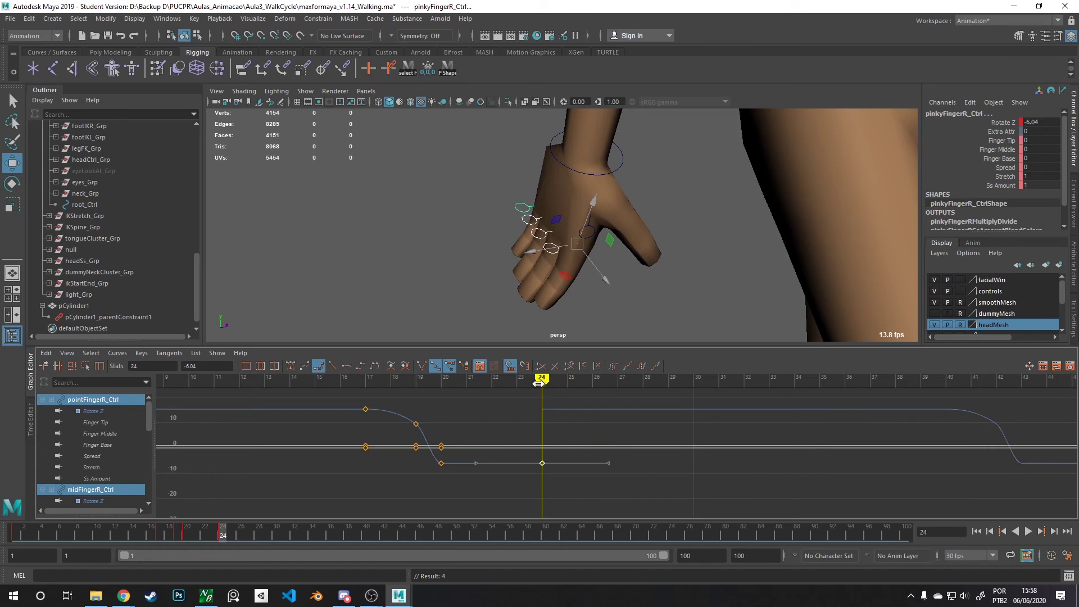
left_click_drag(552, 382, 656, 390)
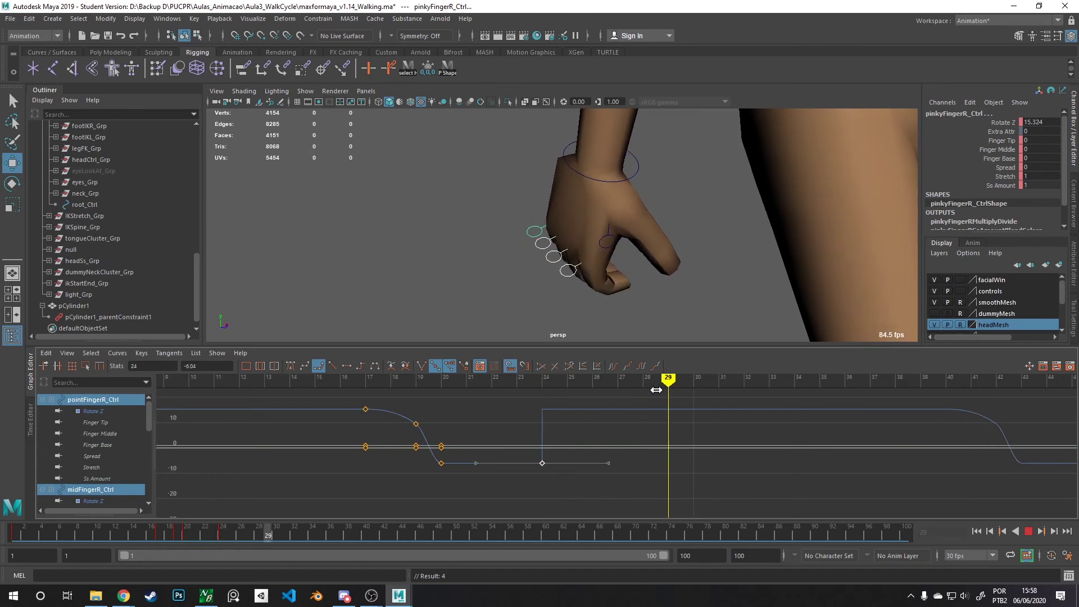
key("s")
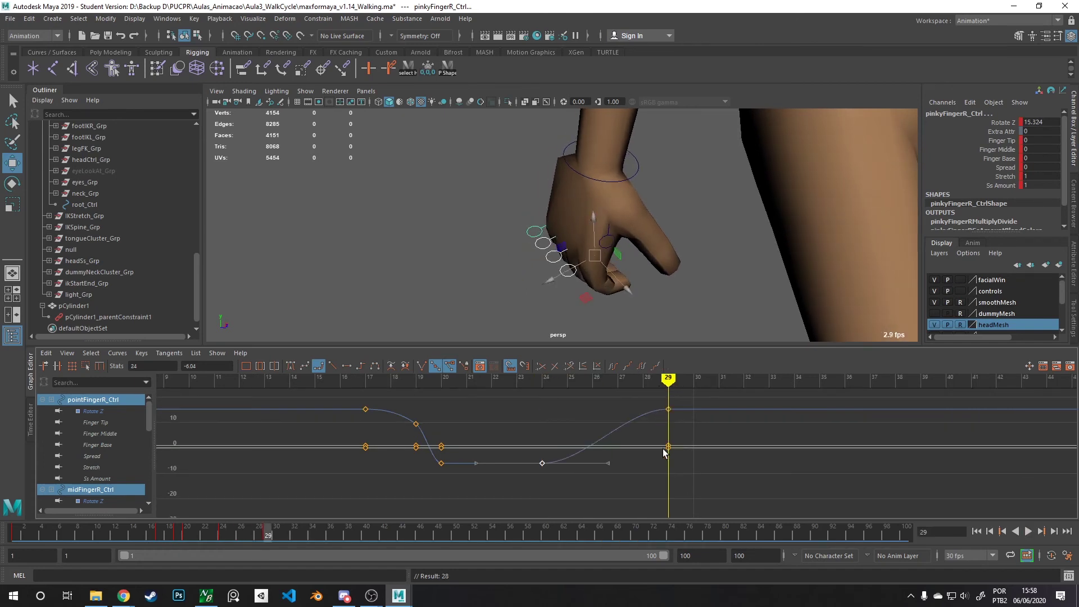
key("alt+v")
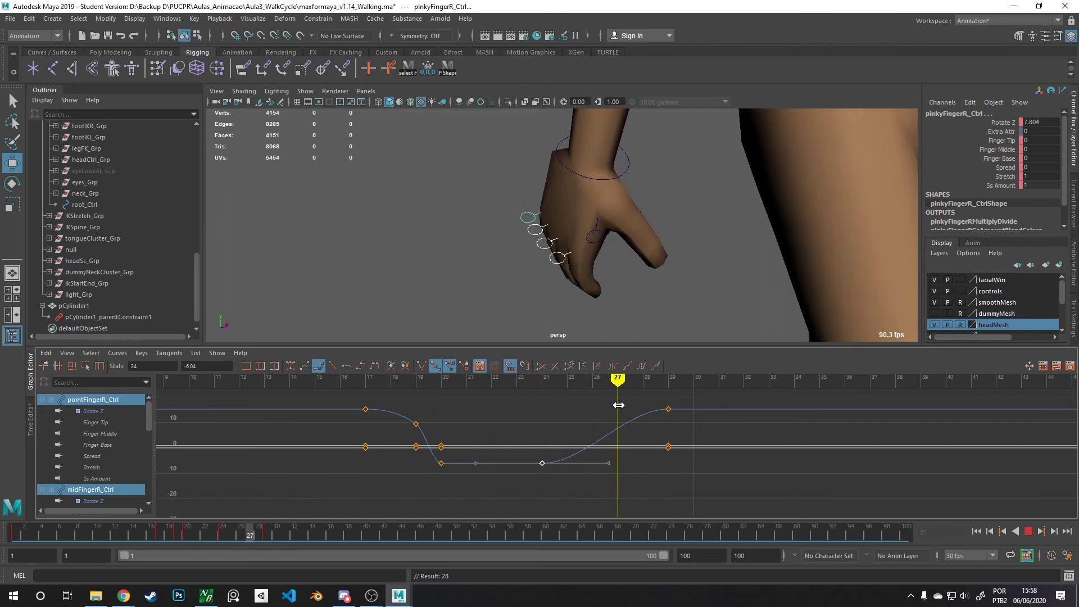
mouse_move(672, 404)
left_mouse_down()
mouse_move(818, 403)
mouse_move(311, 417)
mouse_move(663, 414)
mouse_move(311, 389)
mouse_move(519, 402)
mouse_move(667, 393)
mouse_move(390, 406)
mouse_move(447, 403)
left_mouse_up()
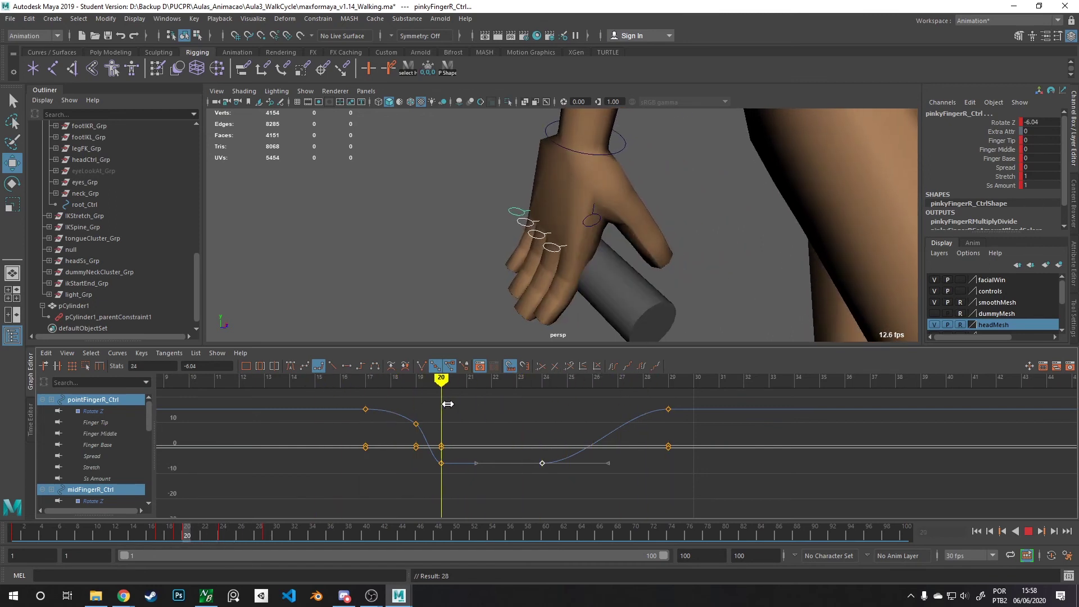
- Review the cylinder's fall and move all of its frame 22 keys to frame 25
left_click(627, 307)
left_click_drag(627, 308, 613, 226, "alt")
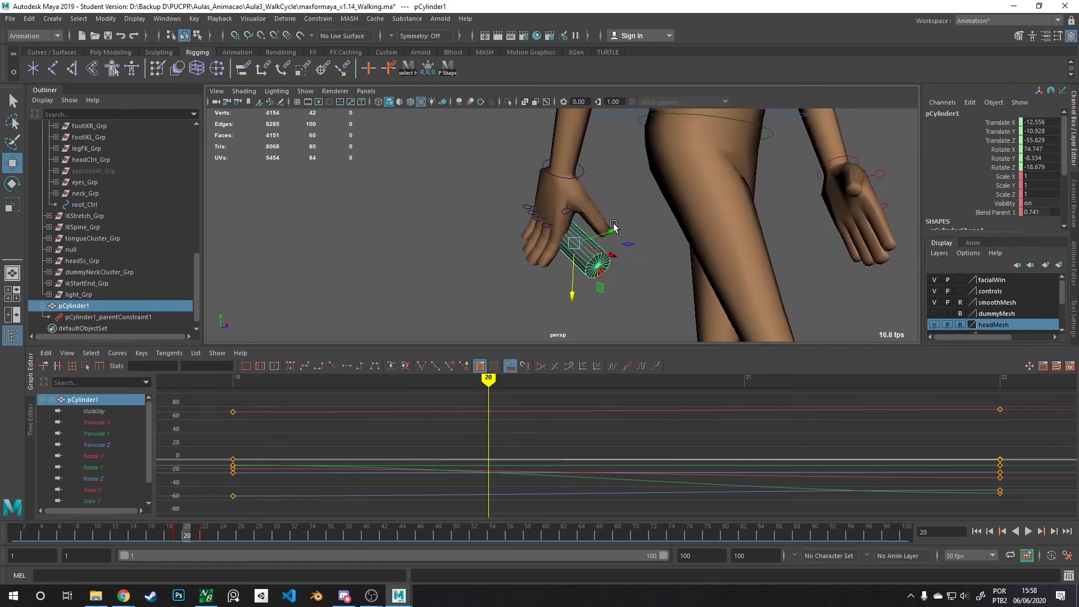
key("alt+v")
mouse_move(597, 380)
left_mouse_down()
mouse_move(725, 382)
mouse_move(293, 398)
mouse_move(752, 405)
left_mouse_up()
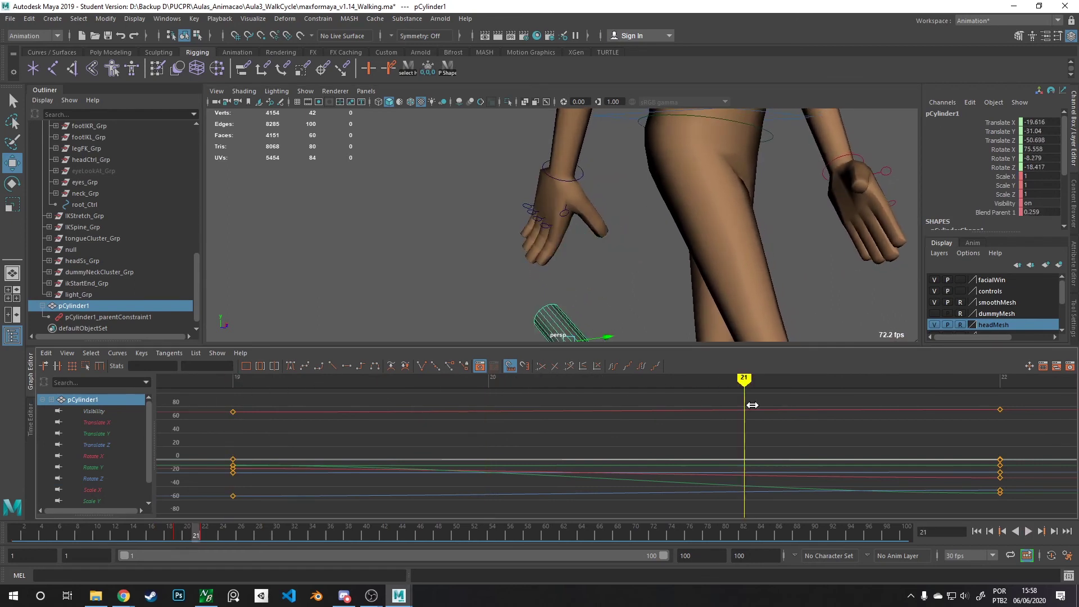
scroll(779, 406, "down", 5)
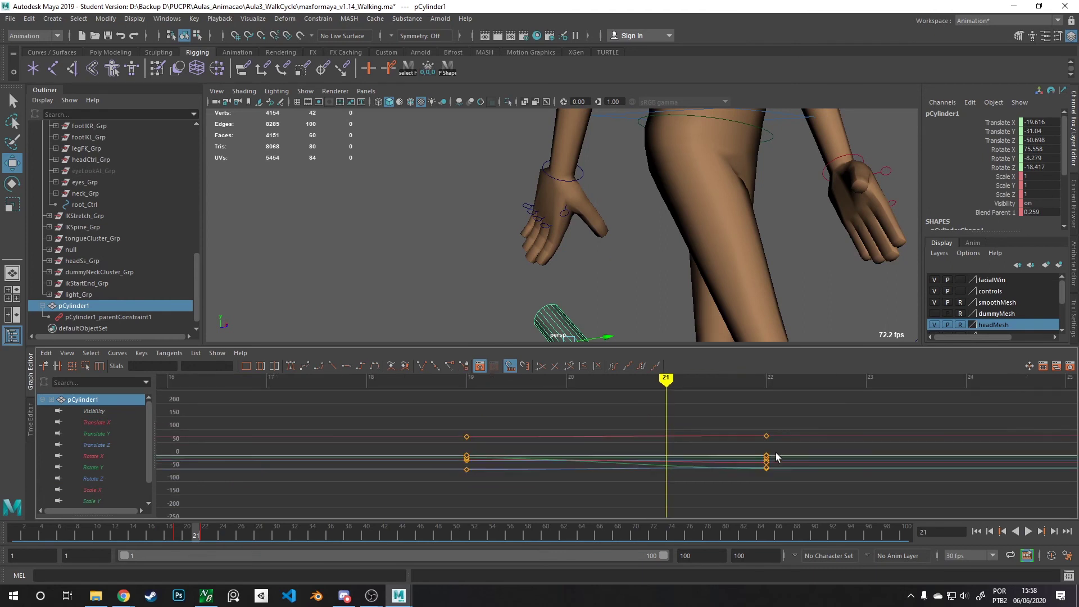
scroll(842, 433, "up", 2)
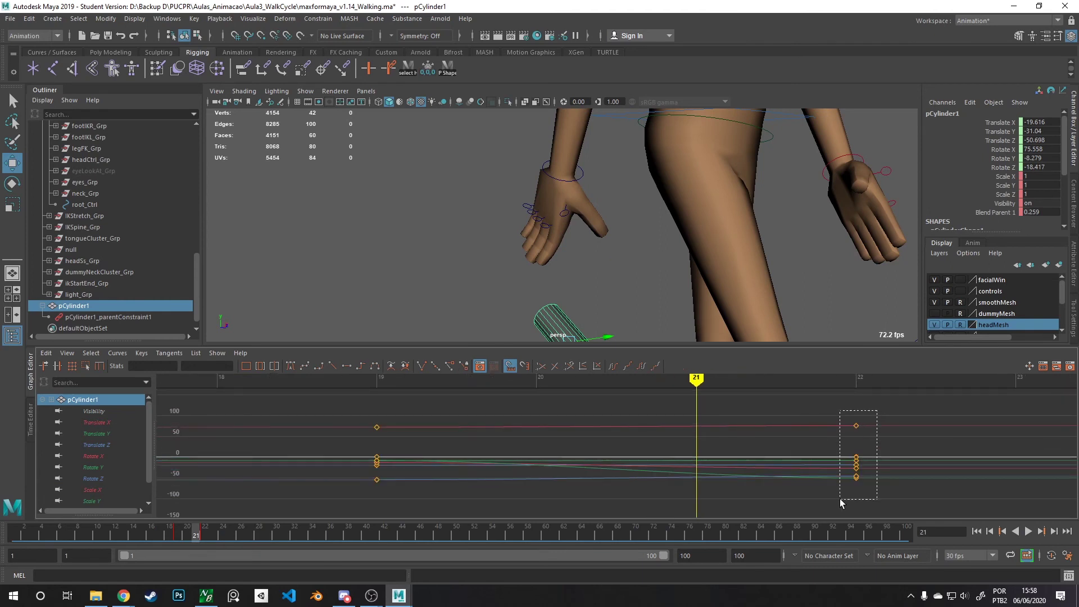
left_click_drag(841, 501, 841, 502)
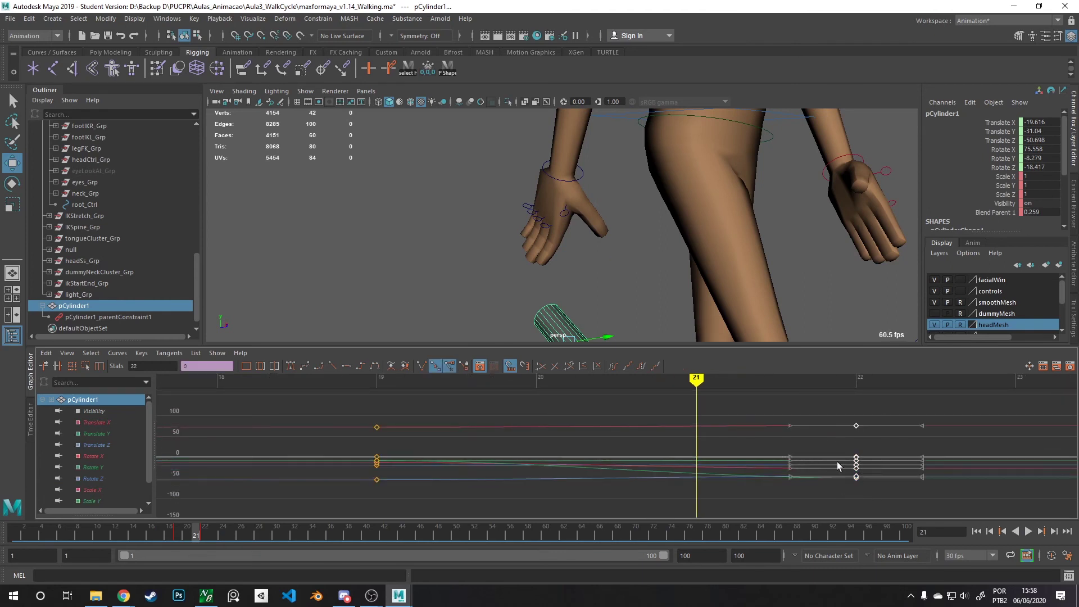
middle_click_drag(833, 467, 595, 459)
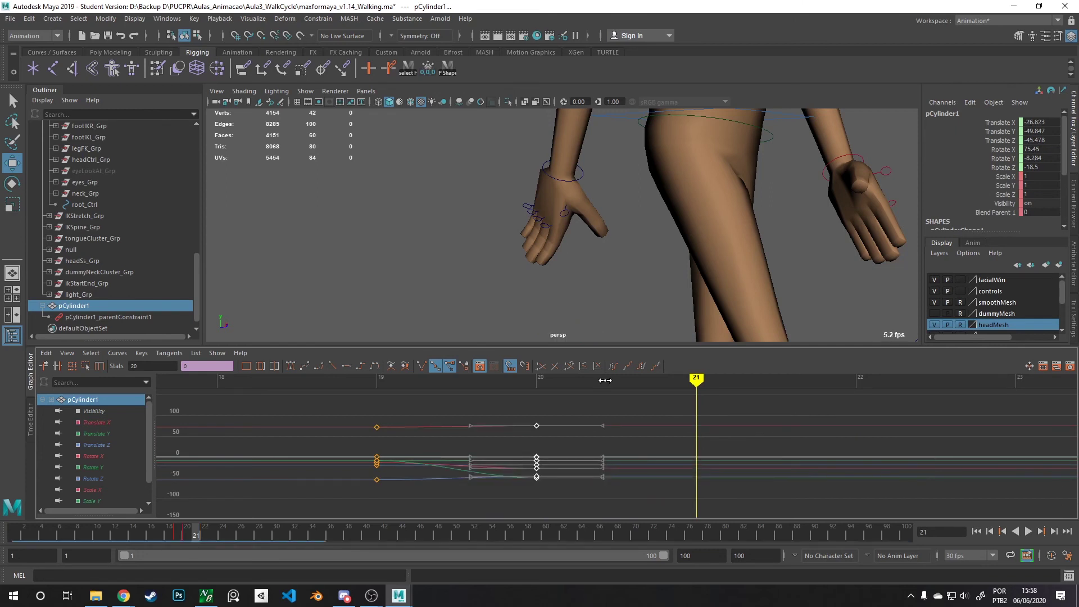
scroll(631, 450, "down", 5)
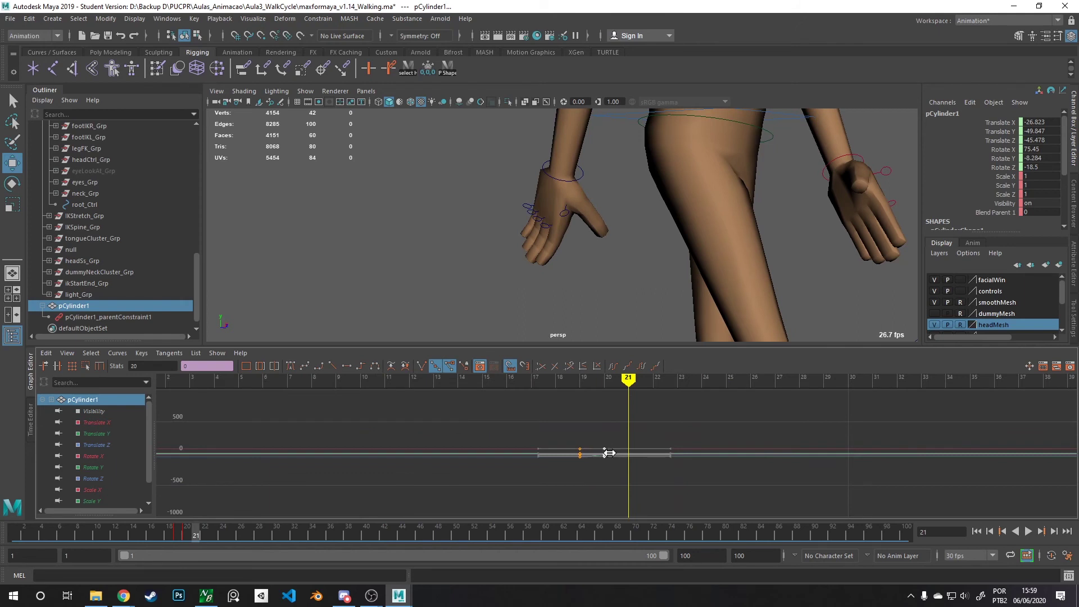
middle_click_drag(609, 453, 727, 451)
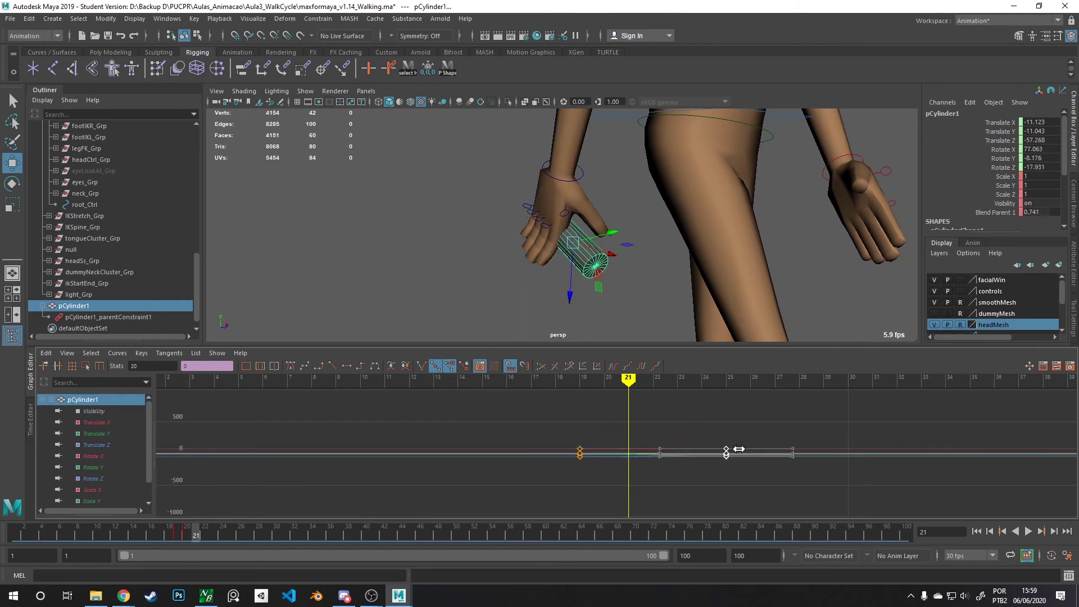
- Move the four right-hand finger controls' keys at frames 17 and 19 two frames earlier, to frames 15 and 17, and review the release
mouse_move(628, 398)
left_mouse_down()
mouse_move(677, 398)
mouse_move(528, 402)
mouse_move(579, 410)
left_mouse_up()
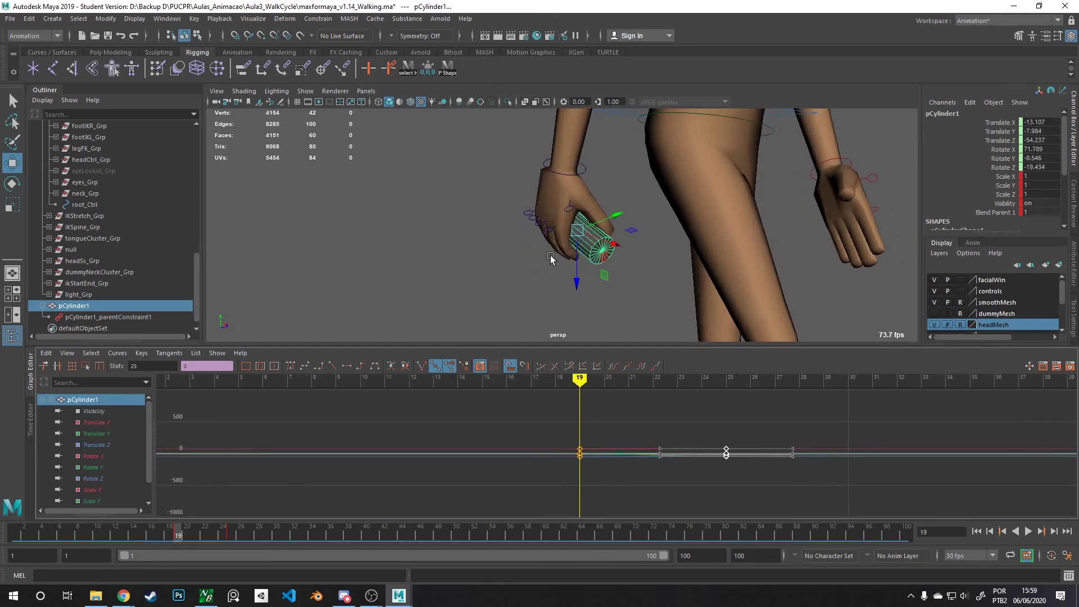
left_click(544, 235)
scroll(538, 229, "up", 3)
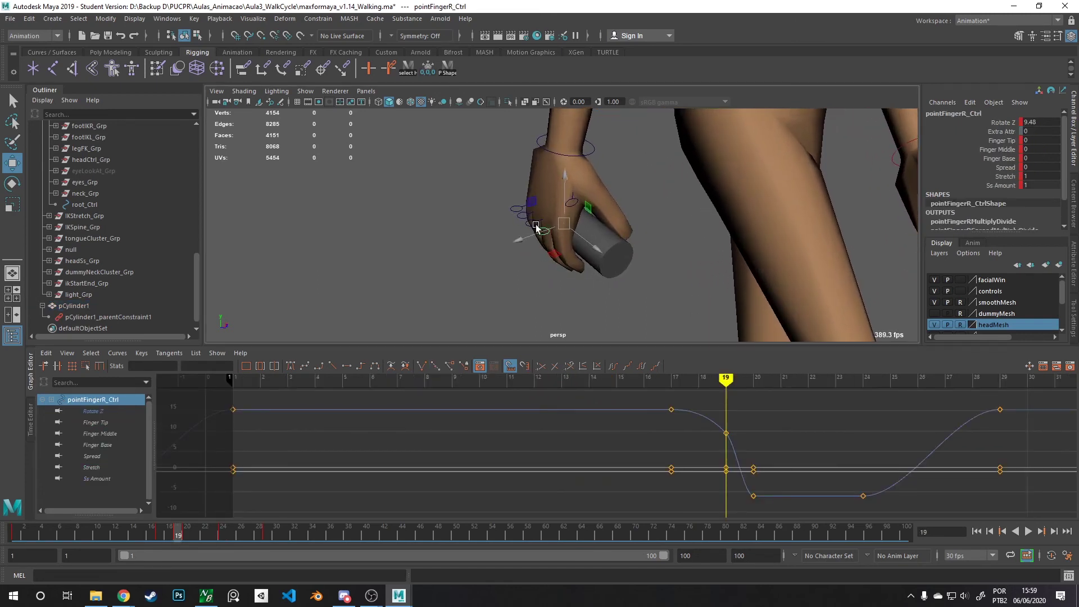
left_click(529, 227, "shift")
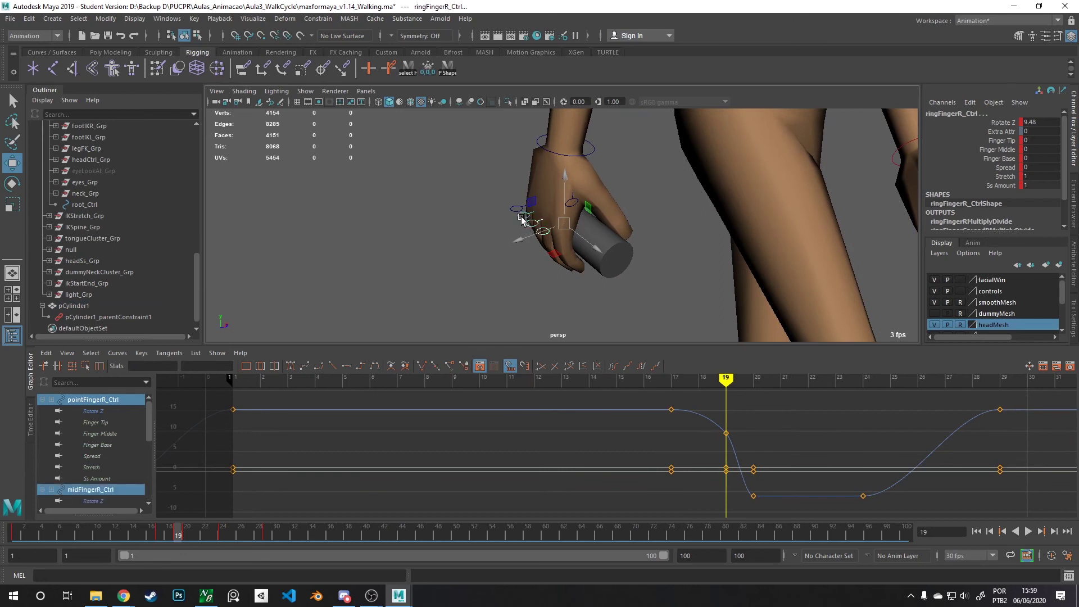
key("alt+v")
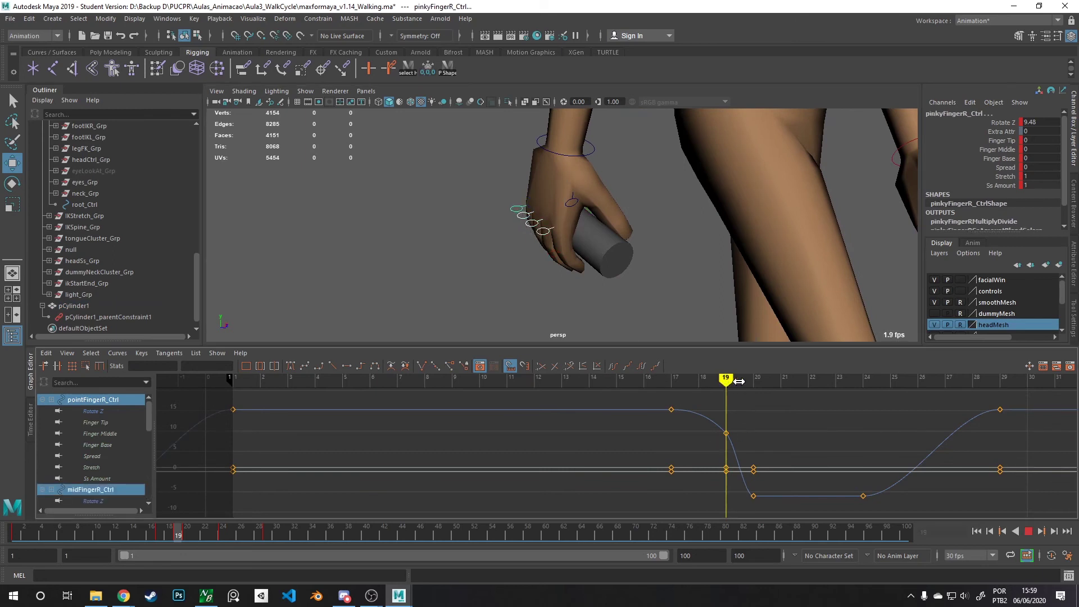
left_click_drag(658, 472, 670, 477)
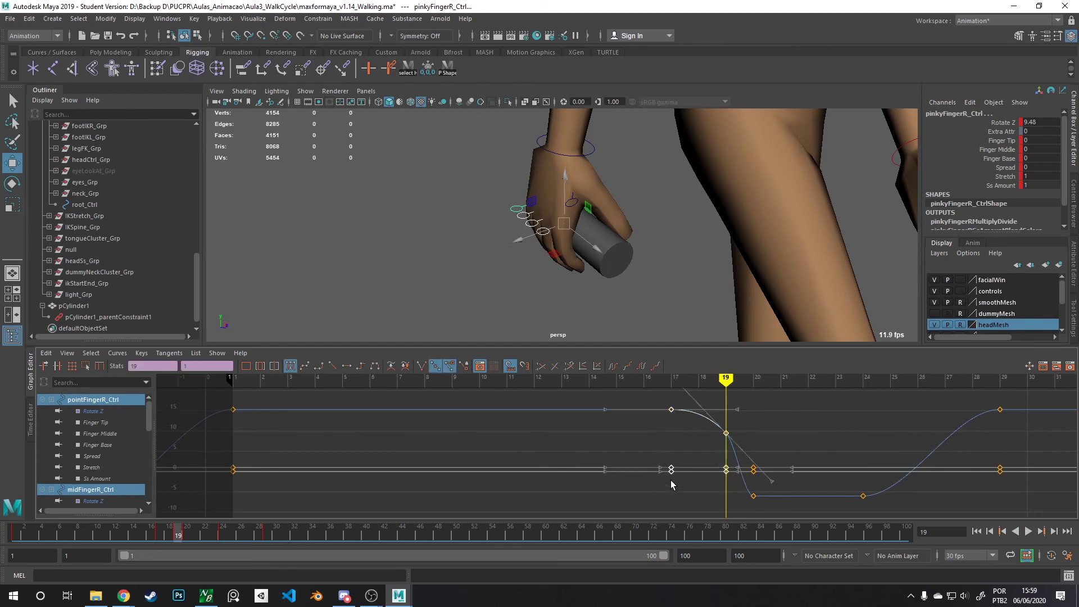
middle_click_drag(669, 477, 651, 448, "shift")
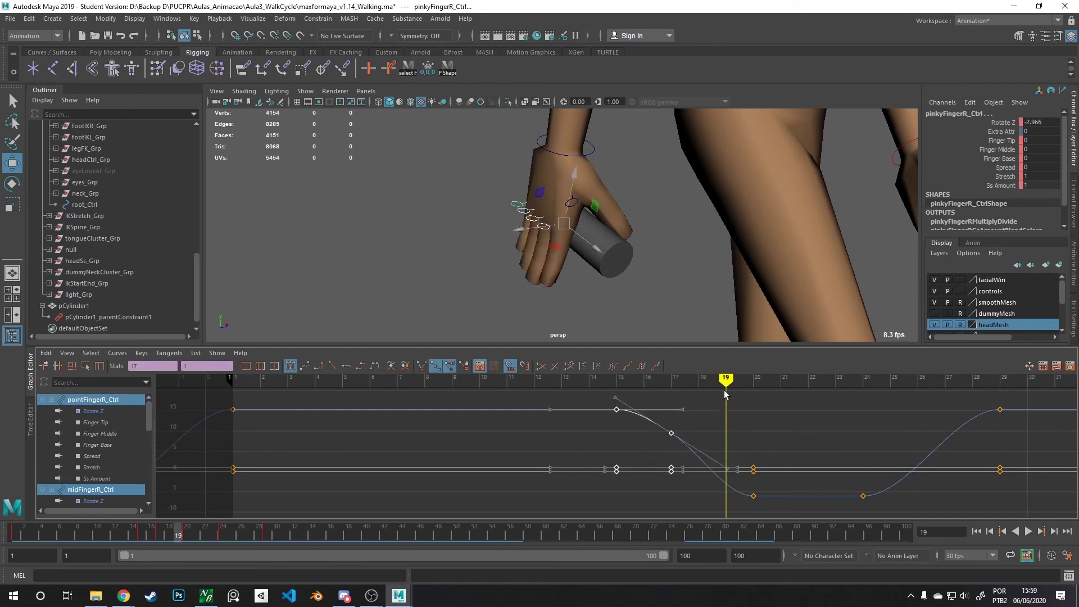
left_click_drag(725, 377, 774, 383)
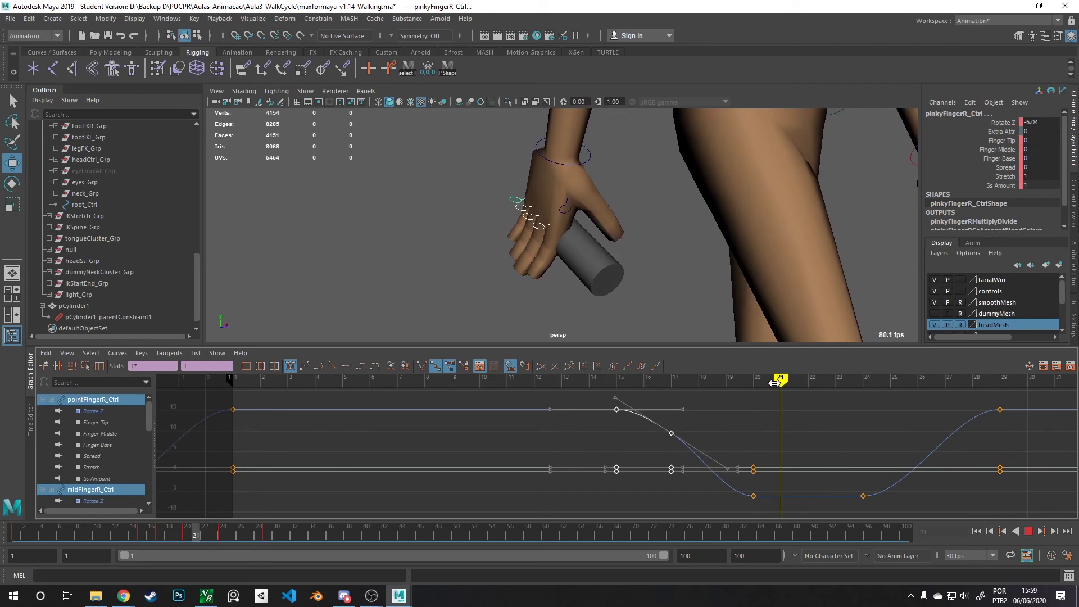
- Rotate the right wrist control to about -4.6 in Rotate Z at frame 21, key it and review the hand's motion
left_click(585, 168)
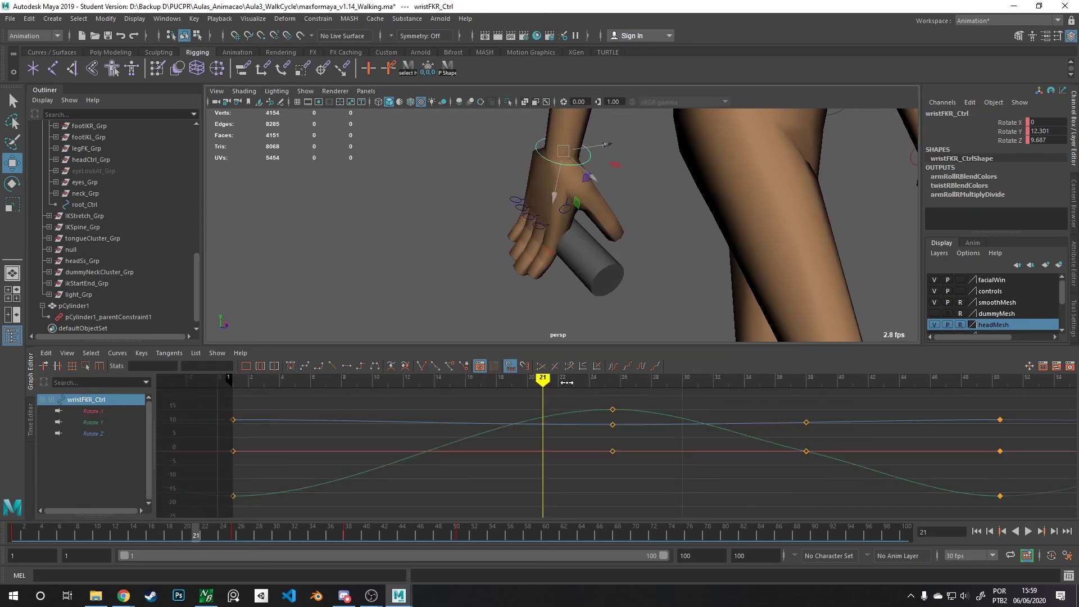
left_click_drag(566, 382, 545, 394)
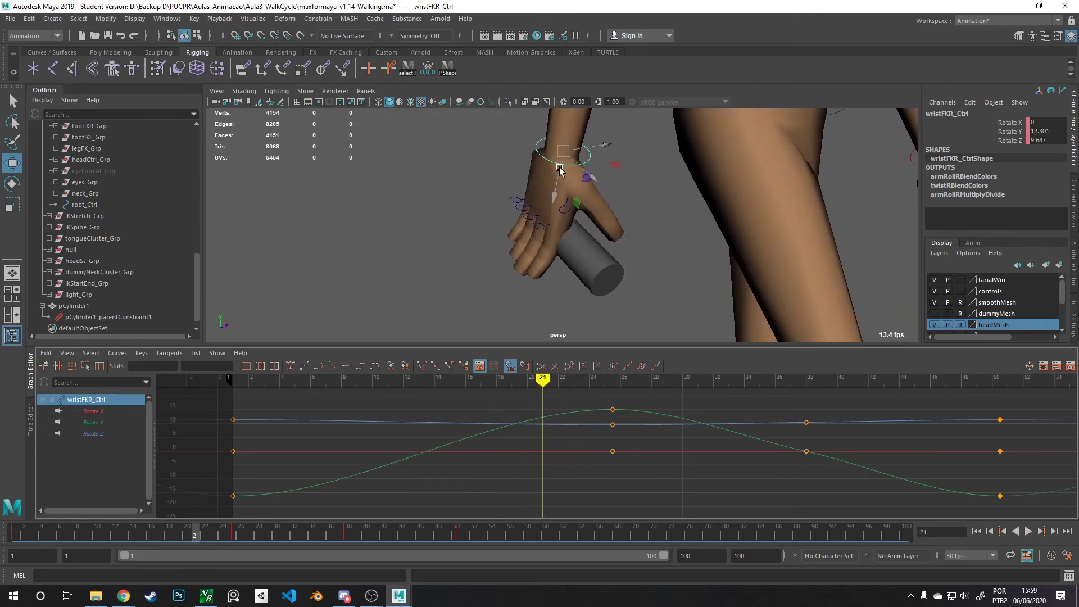
key("e")
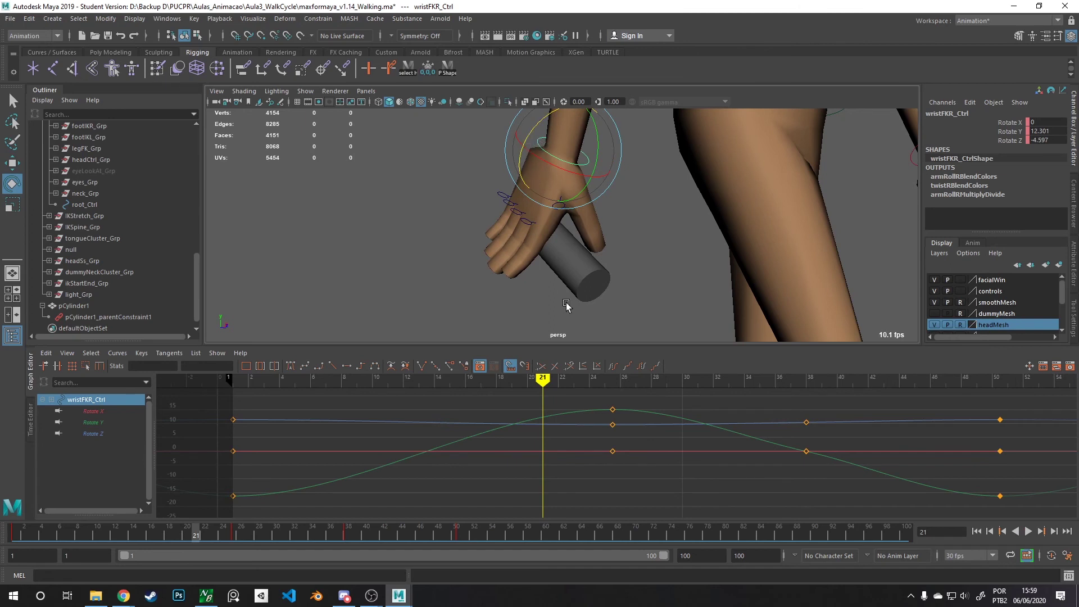
key("s")
mouse_move(542, 382)
left_mouse_down()
mouse_move(470, 388)
mouse_move(584, 390)
mouse_move(513, 389)
mouse_move(554, 389)
left_mouse_up()
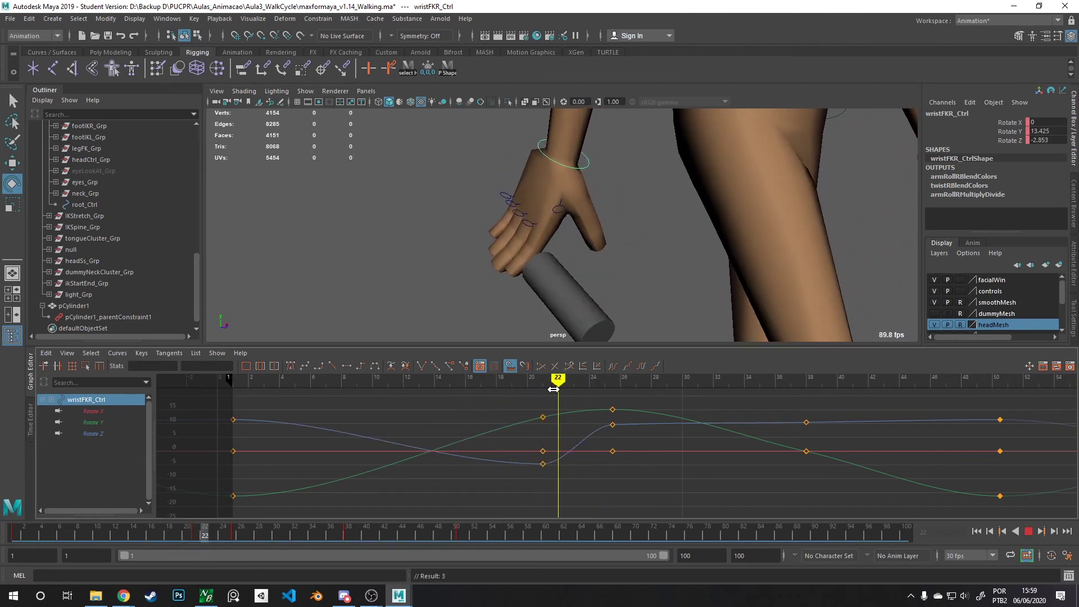
scroll(590, 207, "down", 5)
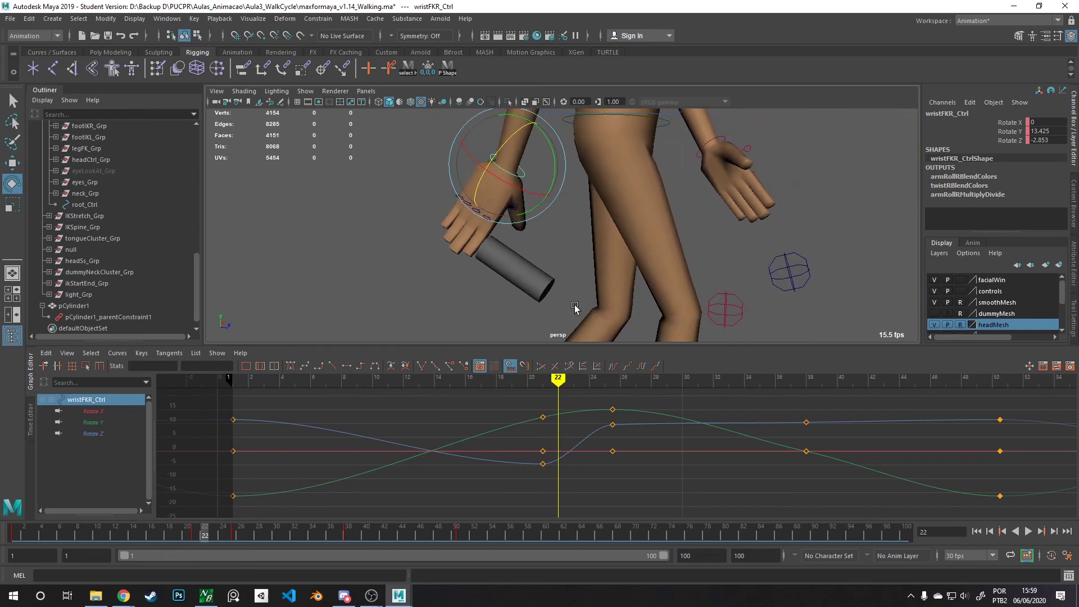
scroll(588, 185, "down", 3)
key("alt+v")
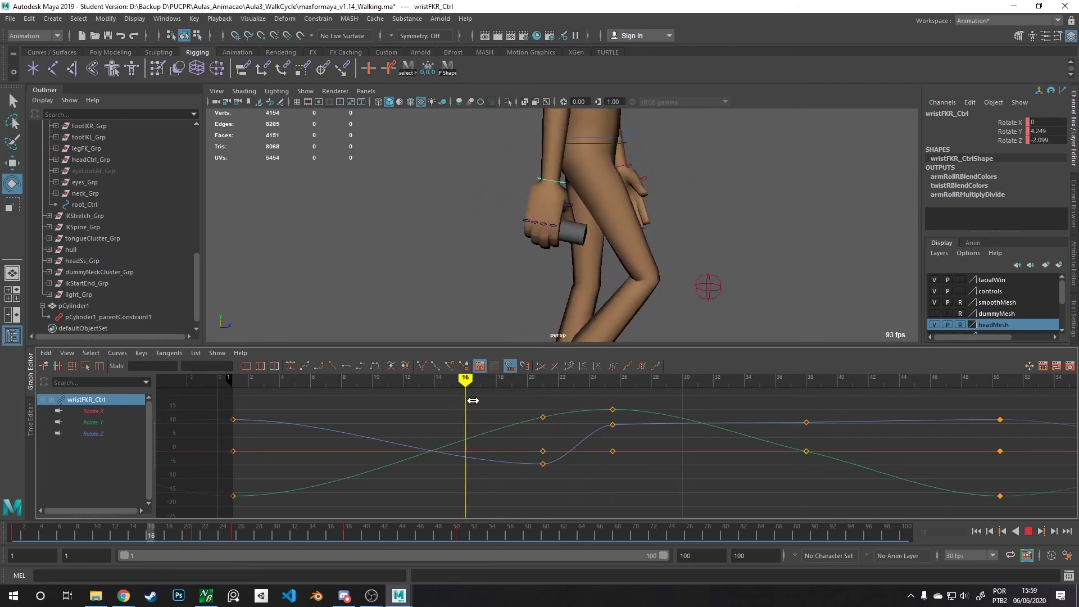
- Reposition the falling cylinder at frame 25, tilt it to about 103.3 in Rotate X, and key the new pose
left_click(522, 247)
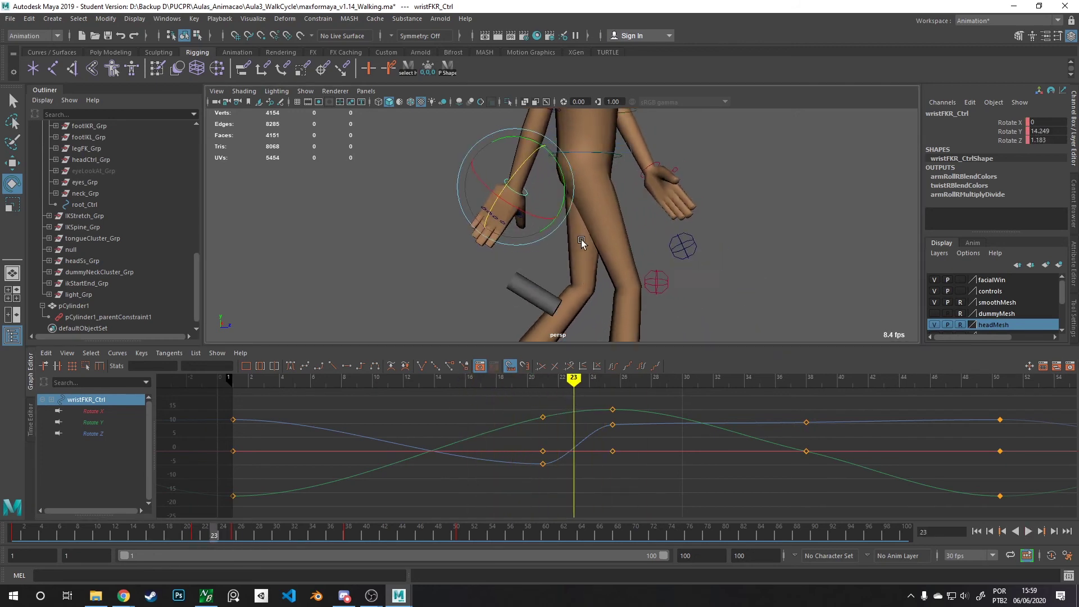
key("alt+v")
scroll(634, 440, "down", 4)
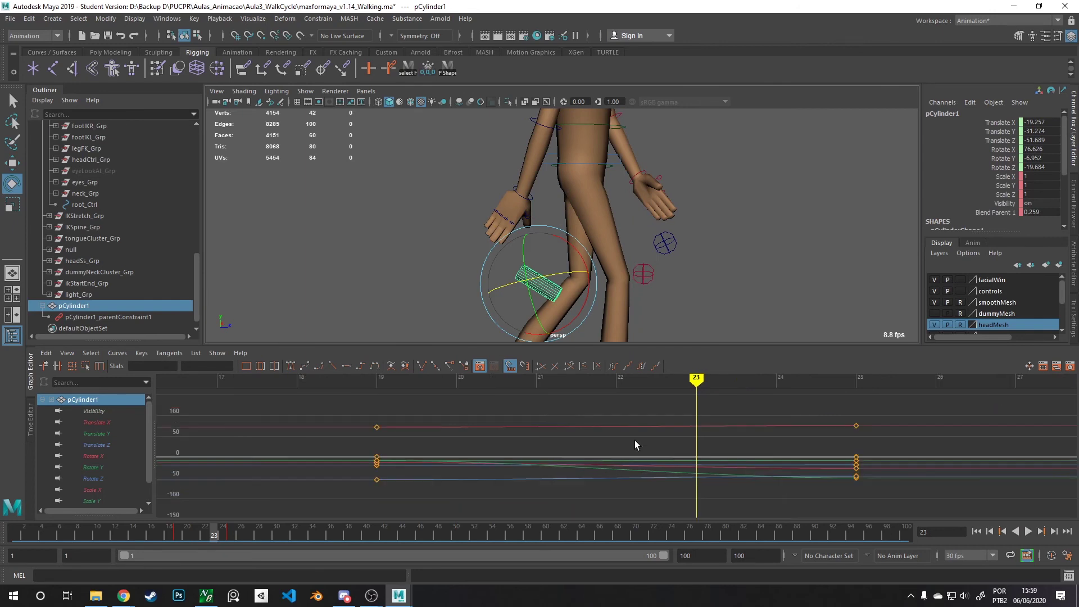
left_click_drag(665, 380, 748, 382)
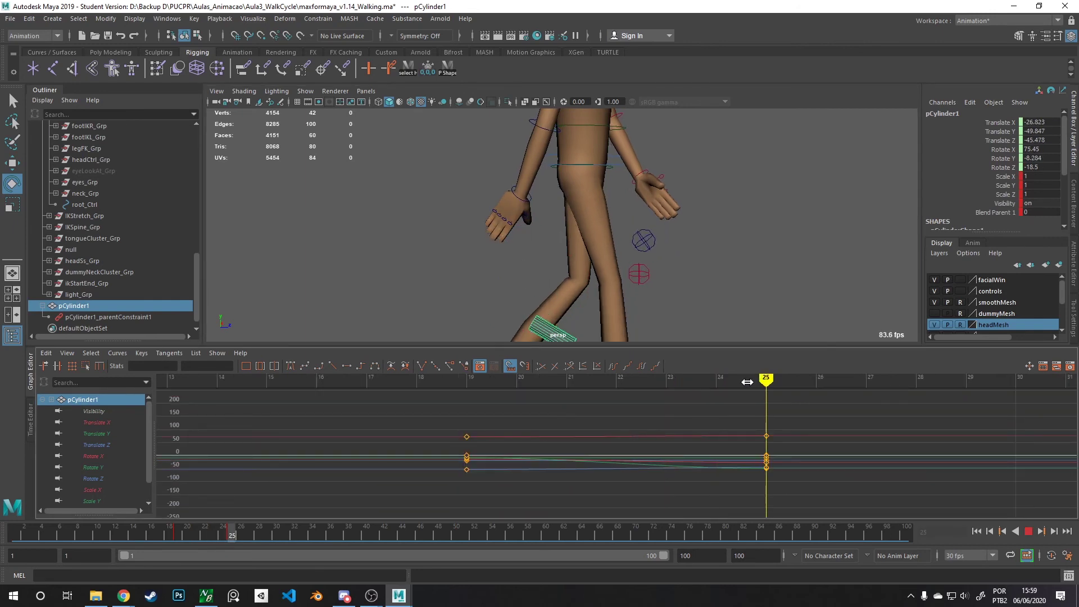
middle_click_drag(622, 288, 652, 233, "alt")
key("w")
left_click_drag(655, 236, 613, 286, "alt")
key("e")
mouse_move(753, 377)
left_mouse_down()
mouse_move(414, 378)
mouse_move(754, 395)
mouse_move(726, 397)
mouse_move(167, 398)
left_mouse_up()
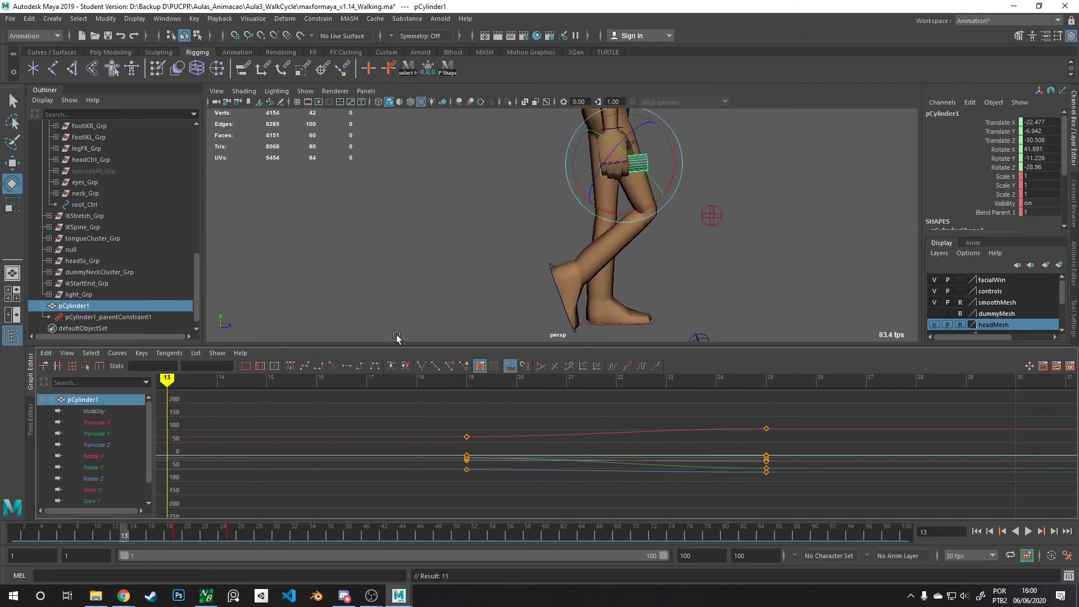
- Key the right thumb control in its unrotated pose at frame 15
left_click_drag(396, 336, 438, 322, "alt")
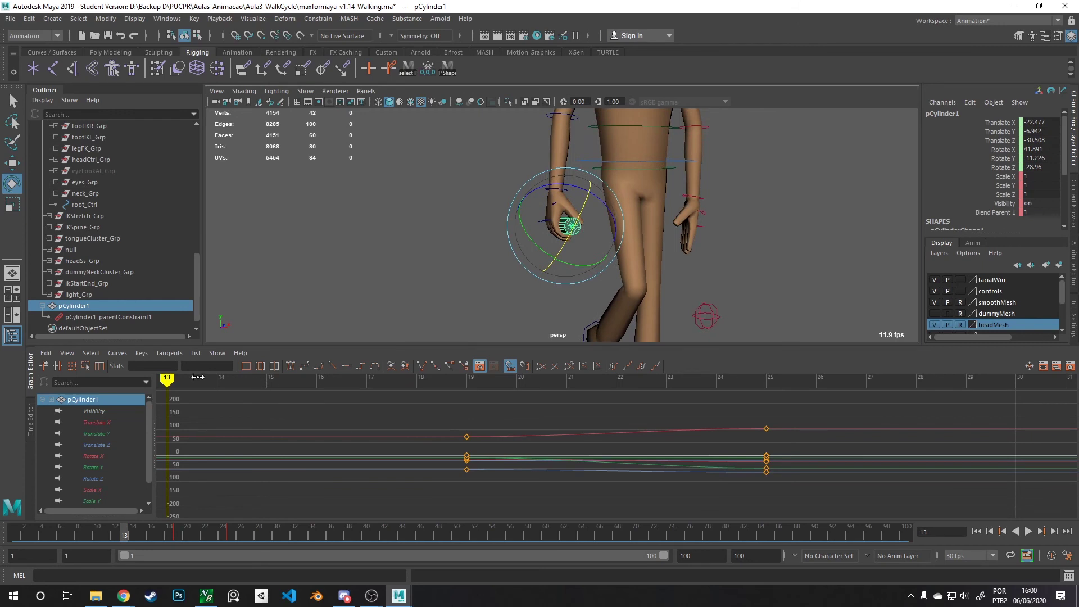
mouse_move(198, 377)
left_mouse_down()
mouse_move(595, 387)
mouse_move(764, 380)
mouse_move(277, 380)
mouse_move(713, 382)
mouse_move(348, 398)
mouse_move(390, 410)
mouse_move(703, 394)
mouse_move(242, 430)
mouse_move(882, 404)
mouse_move(414, 404)
mouse_move(729, 422)
mouse_move(284, 427)
mouse_move(763, 429)
mouse_move(293, 429)
mouse_move(759, 433)
mouse_move(419, 431)
left_mouse_up()
left_click_drag(494, 271, 545, 211, "alt")
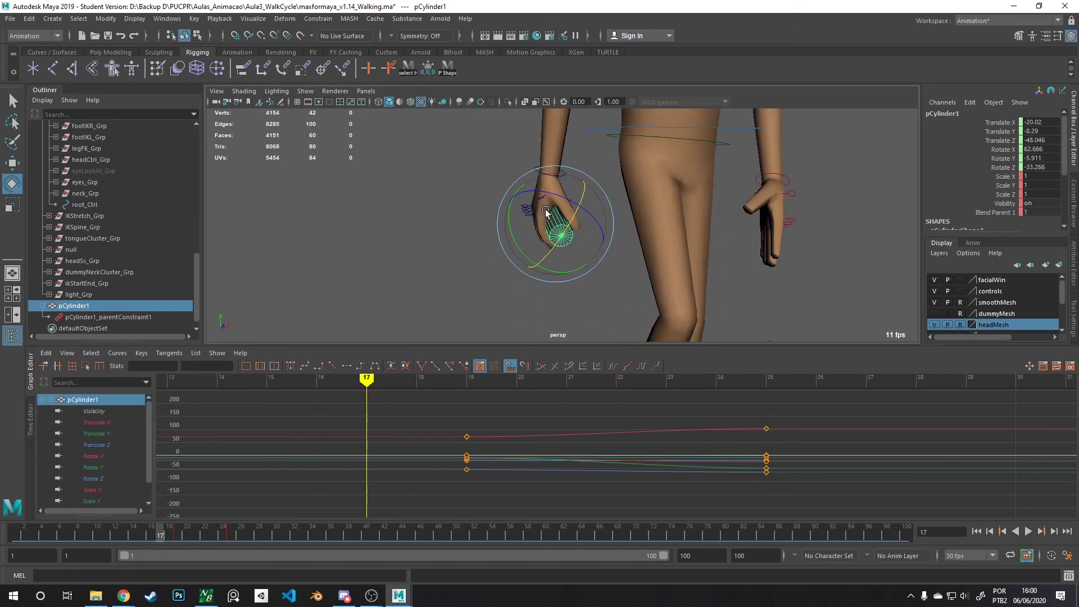
left_click(619, 304)
left_click(536, 203)
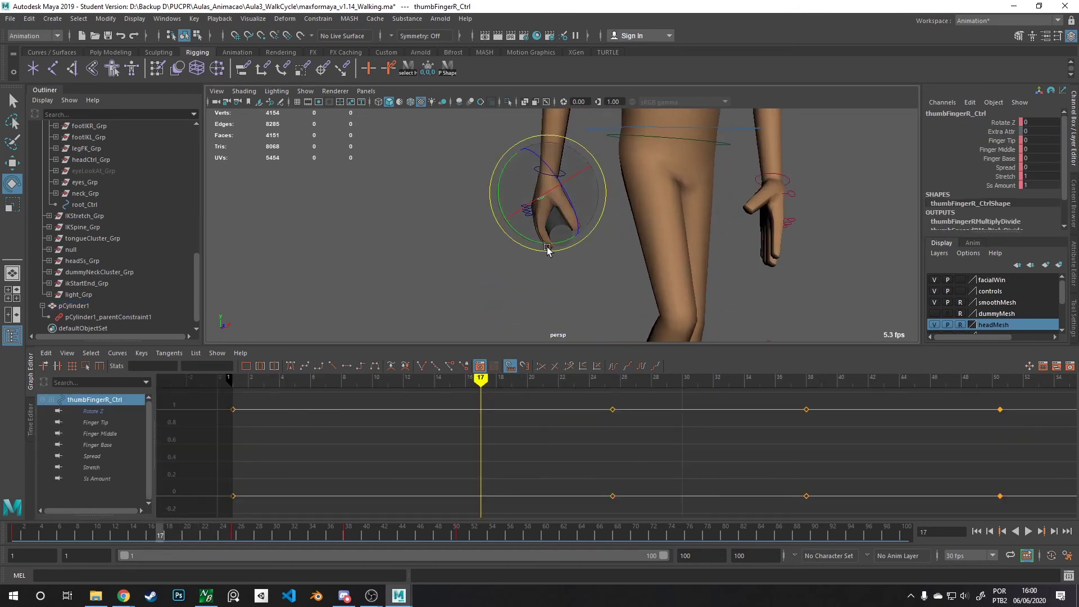
mouse_move(525, 379)
left_mouse_down()
mouse_move(727, 380)
mouse_move(419, 380)
mouse_move(497, 380)
mouse_move(435, 380)
mouse_move(447, 382)
left_mouse_up()
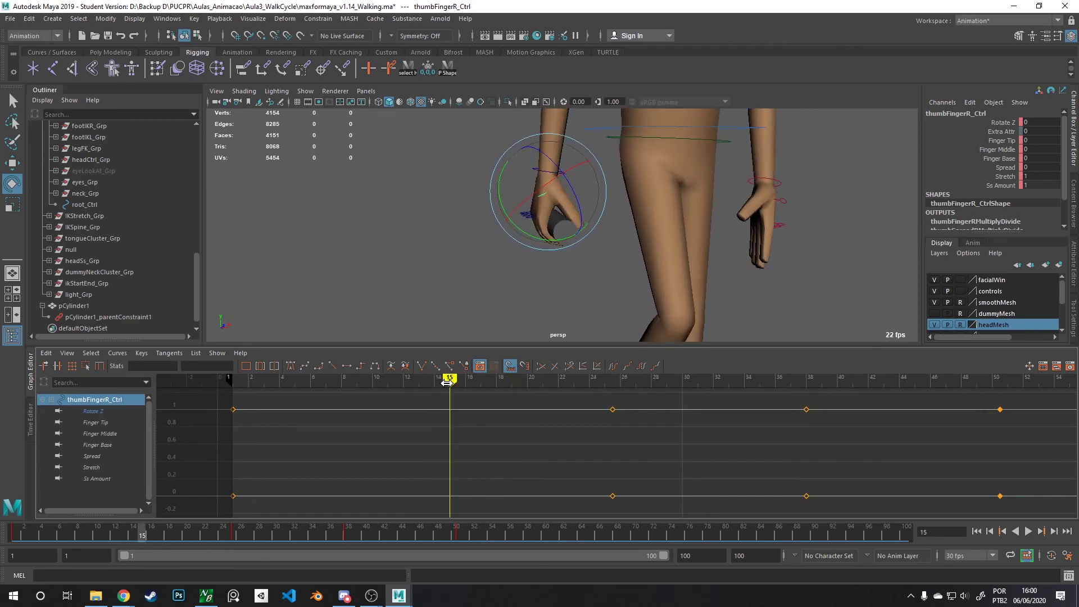
key("s")
- Rotate the right thumb control to about -19.8 in Rotate Z at frame 21, key it and review the release
key("alt+v")
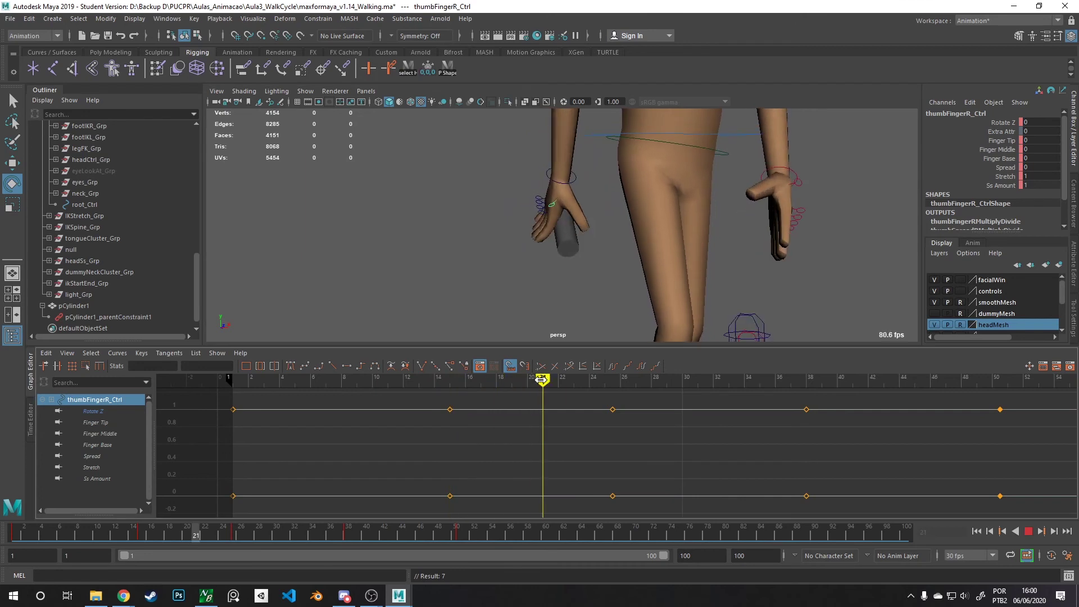
key("alt+v")
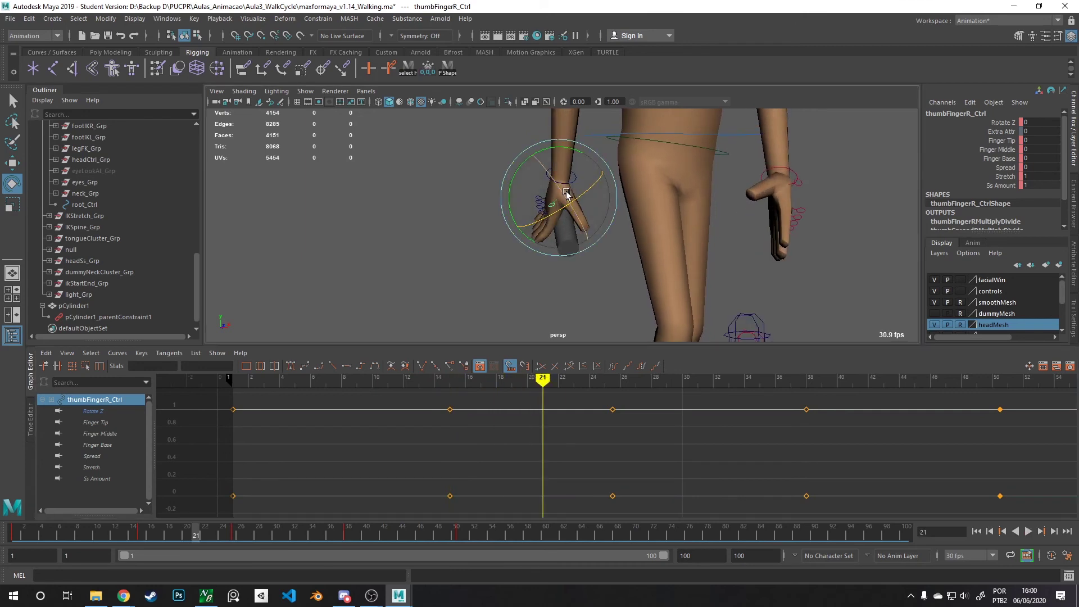
left_click_drag(549, 181, 575, 239, "alt")
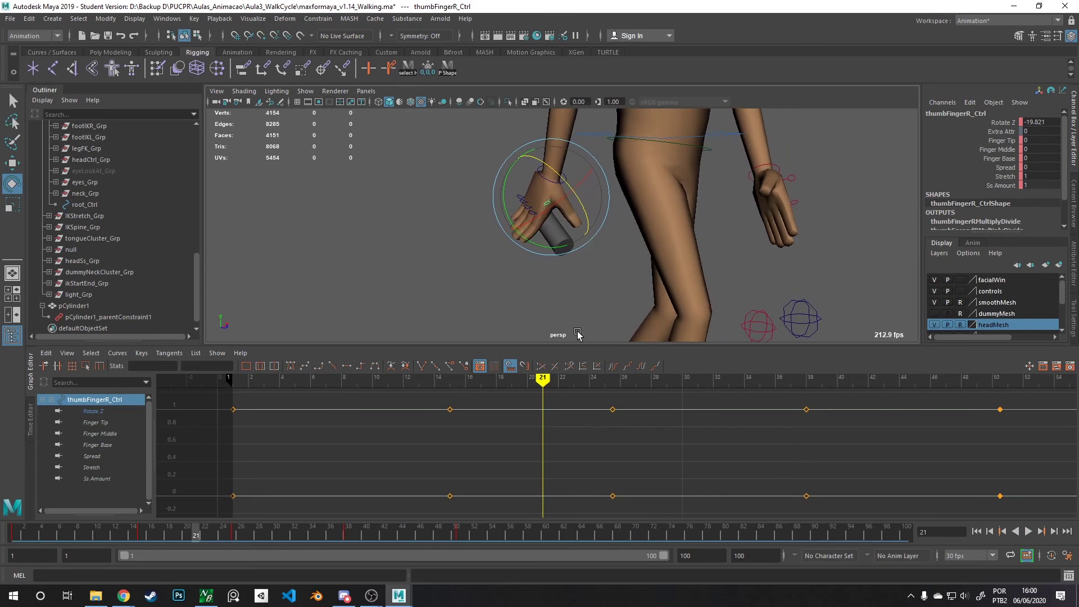
key("s")
left_click_drag(562, 382, 909, 390)
mouse_move(622, 398)
left_mouse_down()
mouse_move(222, 402)
mouse_move(500, 429)
mouse_move(770, 435)
mouse_move(884, 421)
mouse_move(436, 424)
mouse_move(511, 428)
left_mouse_up()
scroll(537, 287, "up", 5)
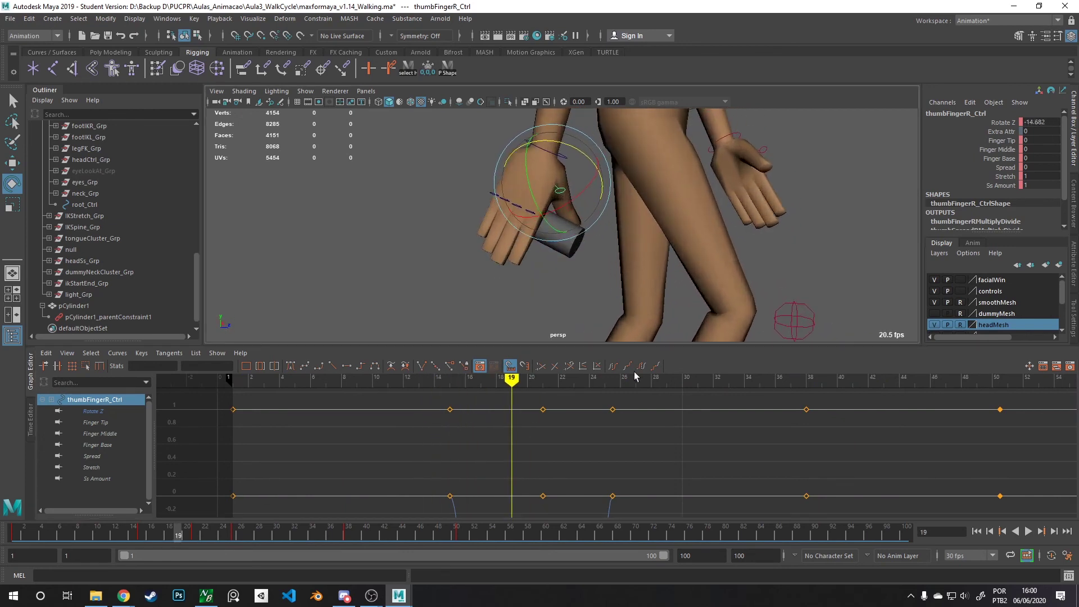
- Examine the pinky control's curves and the right hand's grip, release and closing between frames 17 and 29 from several angles
left_click(474, 185)
mouse_move(685, 375)
left_mouse_down()
mouse_move(724, 378)
mouse_move(643, 378)
mouse_move(753, 378)
mouse_move(637, 378)
mouse_move(807, 378)
mouse_move(674, 377)
mouse_move(644, 387)
mouse_move(776, 387)
mouse_move(644, 389)
left_mouse_up()
left_click_drag(533, 271, 609, 243, "alt")
scroll(609, 243, "up", 3)
mouse_move(647, 386)
left_mouse_down()
mouse_move(594, 386)
mouse_move(724, 387)
mouse_move(670, 395)
left_mouse_up()
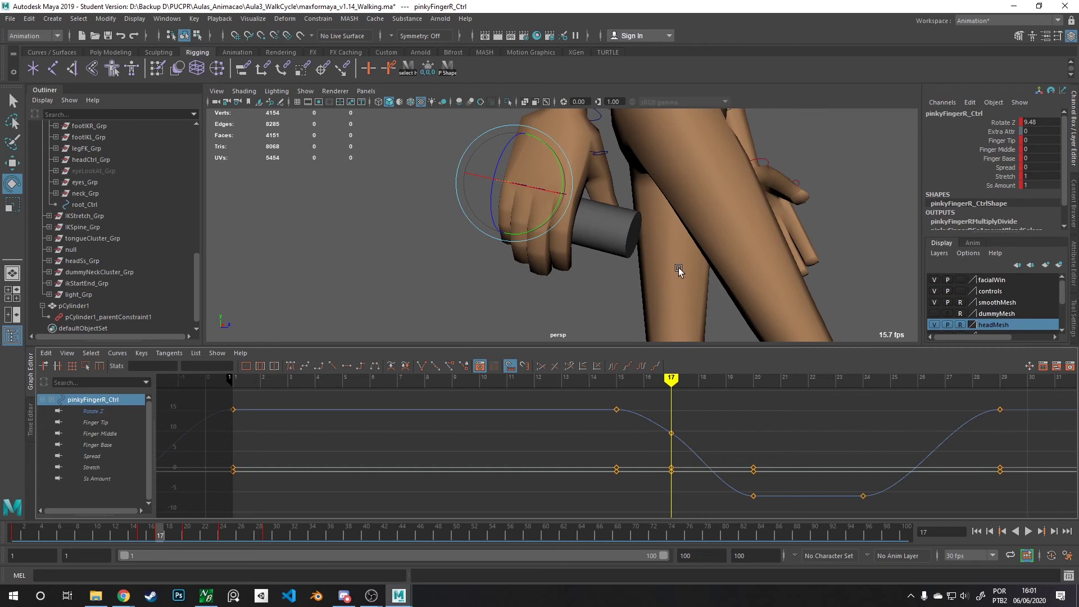
left_click_drag(686, 272, 644, 230, "alt")
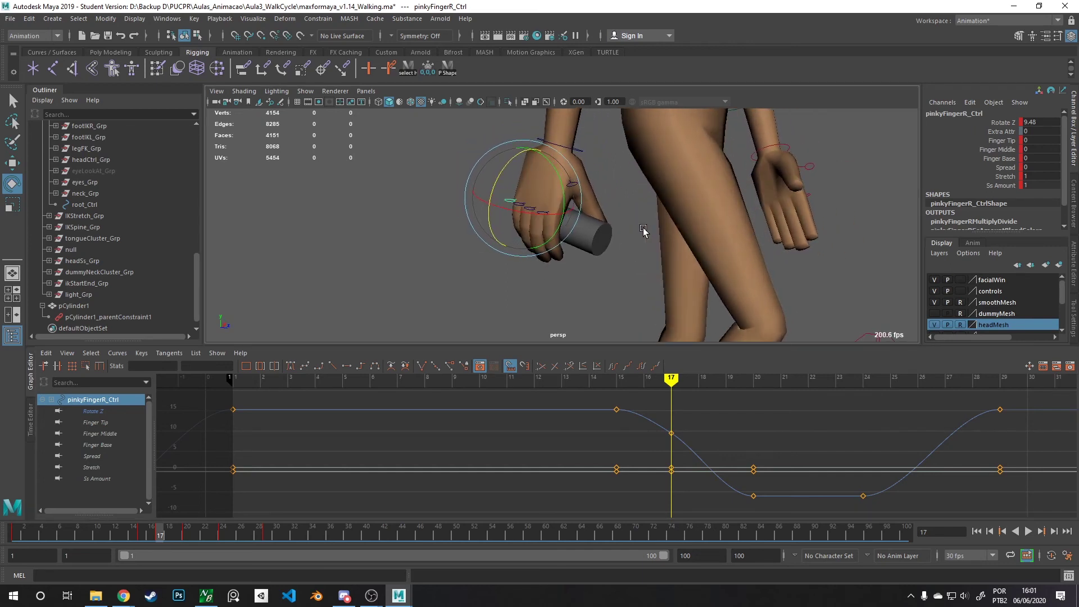
left_click_drag(659, 285, 671, 296, "alt")
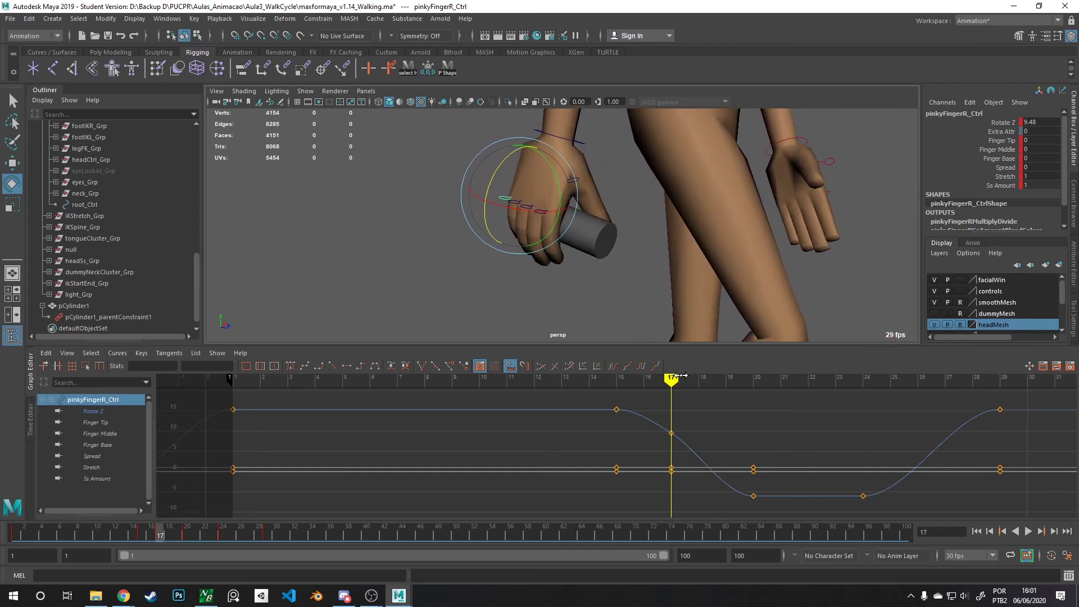
mouse_move(681, 376)
left_mouse_down()
mouse_move(868, 377)
mouse_move(616, 379)
mouse_move(918, 392)
mouse_move(697, 405)
mouse_move(730, 403)
left_mouse_up()
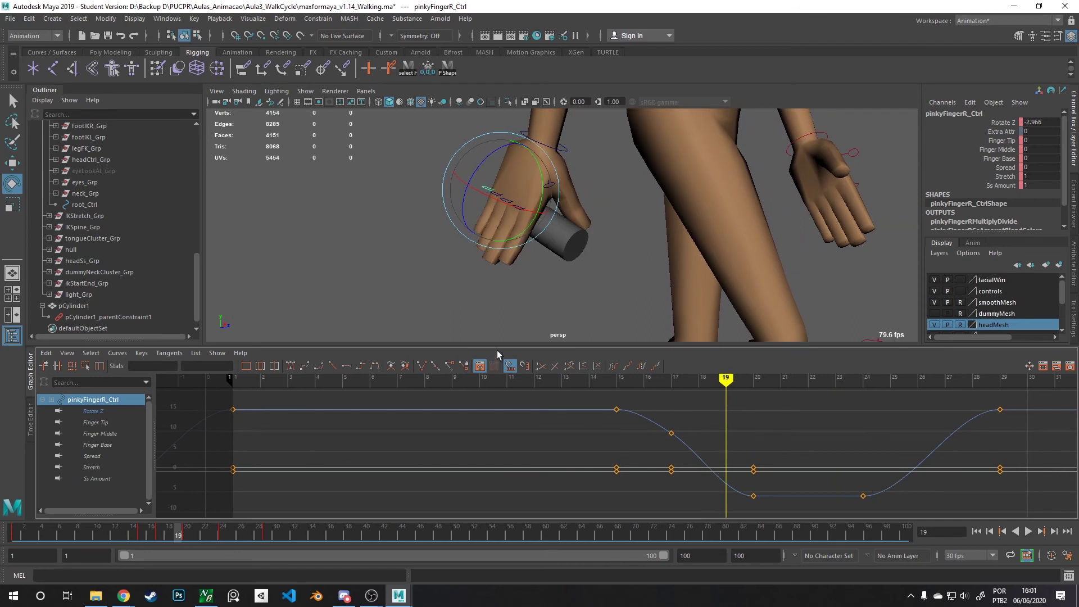
left_click_drag(721, 382, 999, 379)
scroll(665, 167, "up", 3)
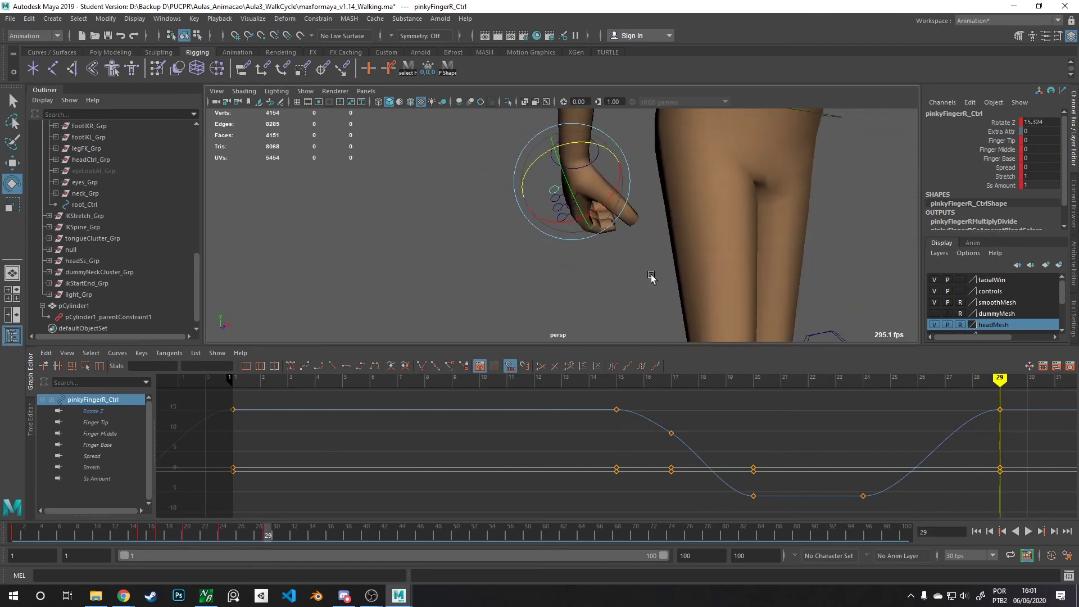
left_click_drag(664, 167, 662, 238, "alt")
- Move the cylinder lower at frame 29, to about -3, -65.4, -62.6 in Translate X, Y and Z, and key it
mouse_move(989, 375)
left_mouse_down()
mouse_move(727, 377)
mouse_move(1003, 379)
mouse_move(741, 413)
mouse_move(679, 410)
mouse_move(991, 417)
left_mouse_up()
left_click(531, 254)
left_click_drag(531, 256, 590, 312, "alt")
key("w")
key("s")
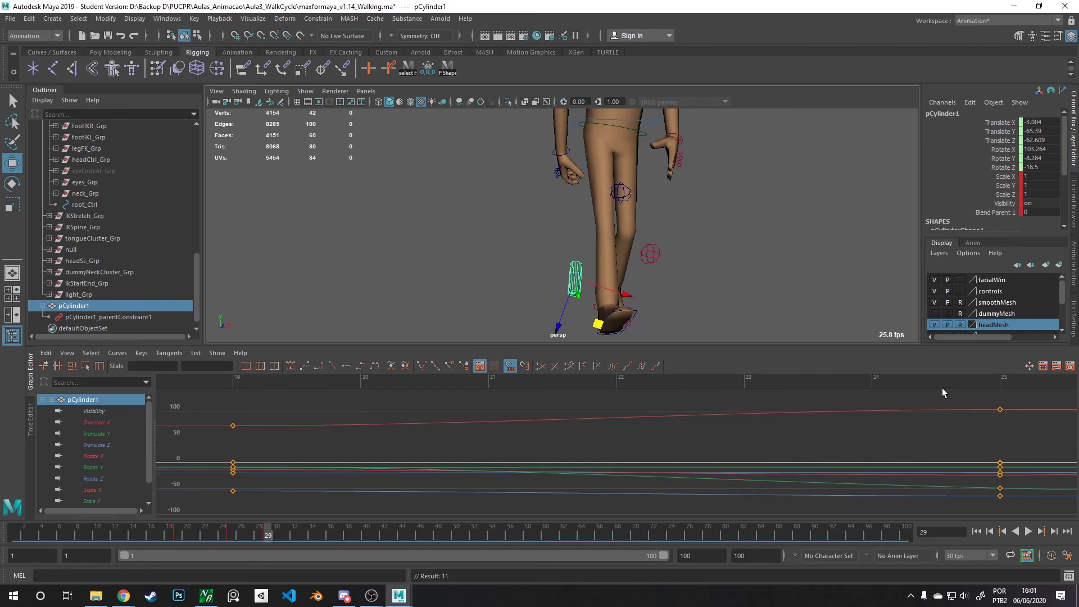
- Move the cylinder at frame 25 to about -7.2, -51.3, -61 in Translate X, Y and Z, and play back the fall
key("f")
mouse_move(767, 396)
left_mouse_down()
mouse_move(564, 389)
mouse_move(670, 403)
left_mouse_up()
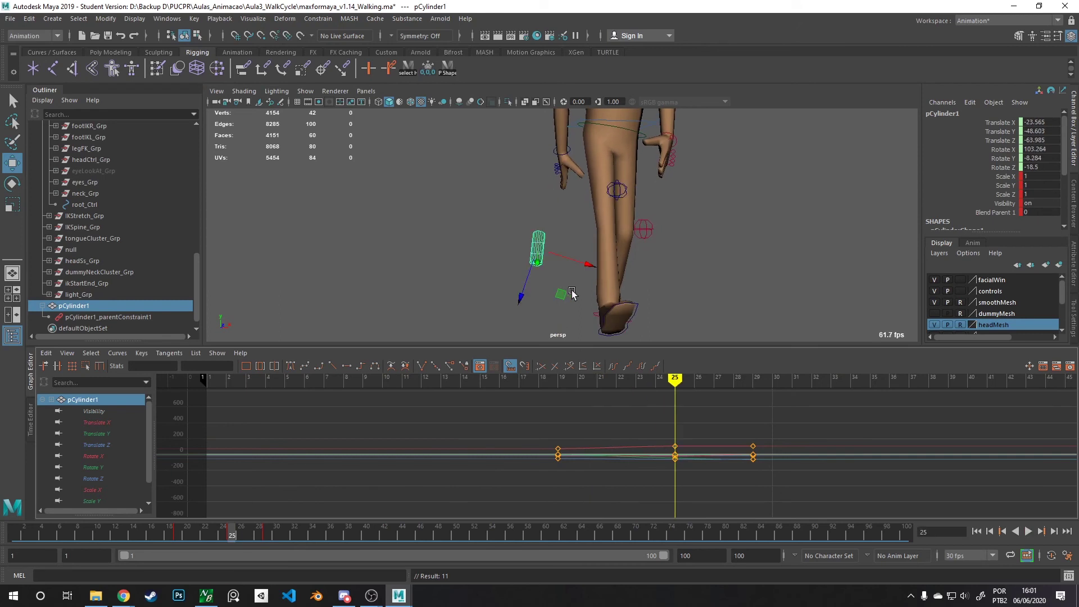
left_click_drag(587, 266, 624, 282)
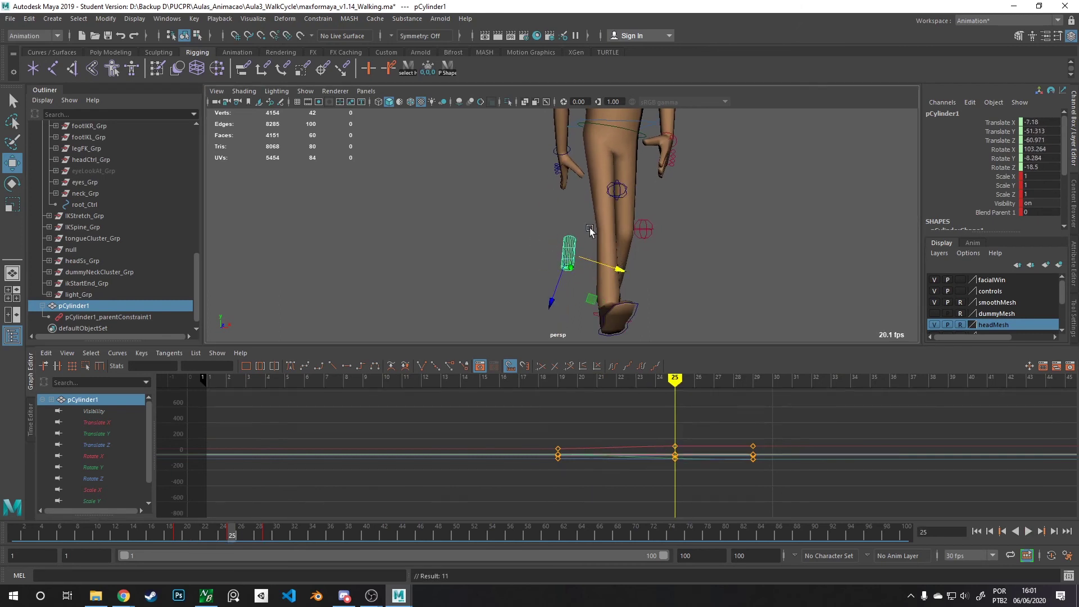
left_click_drag(589, 228, 625, 217, "alt")
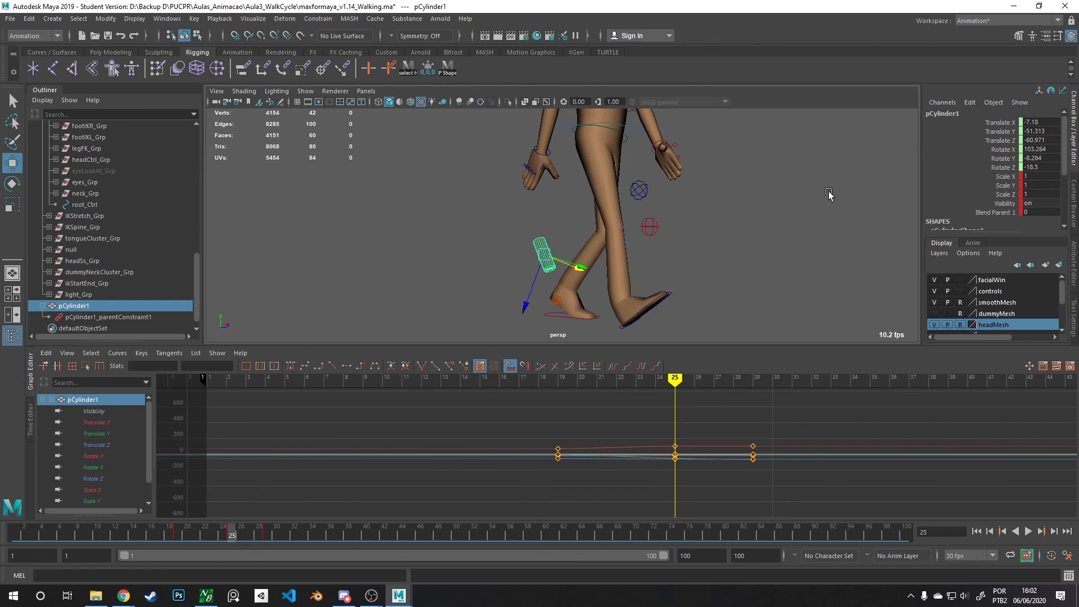
left_click_drag(692, 224, 686, 185, "alt")
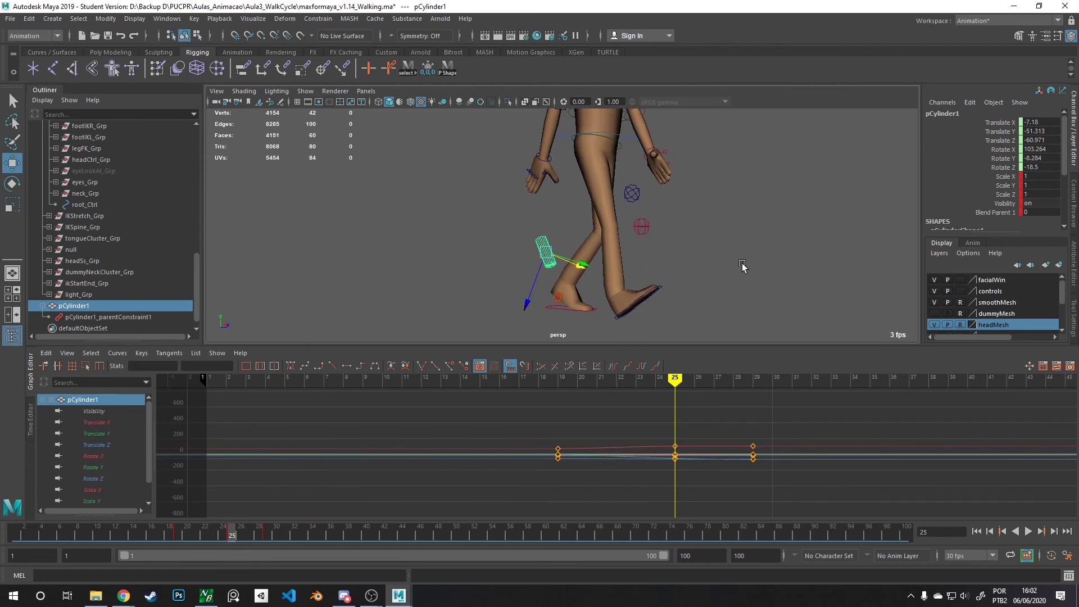
key("alt+v")
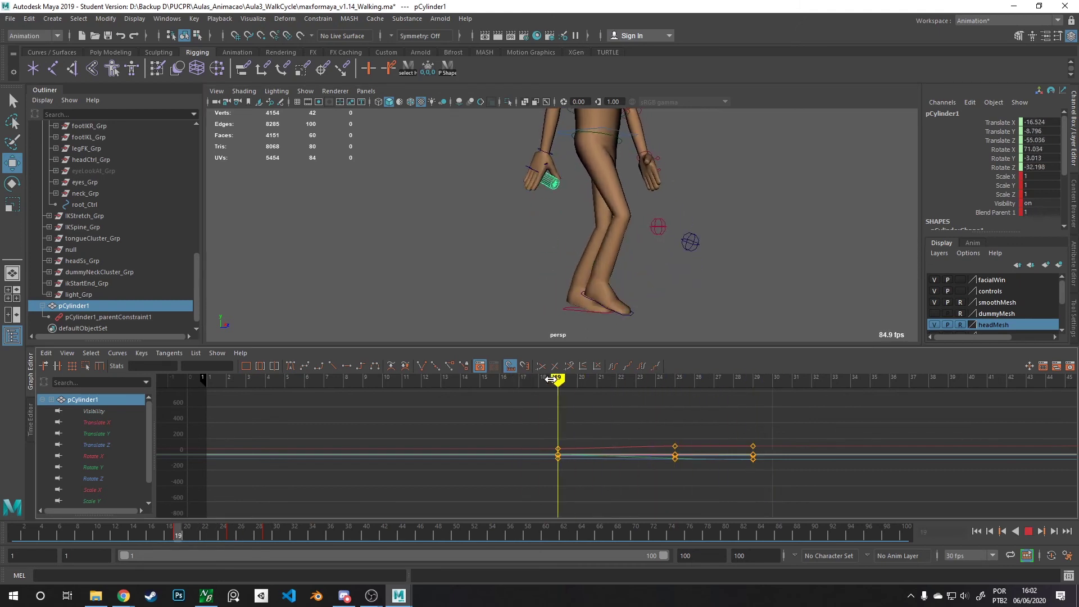
- At frame 29, lower the cylinder to about -9.6, -88.7, -70.7 in Translate X, Y and Z, rotate it to 42.62 in Rotate X and key it
mouse_move(678, 370)
left_mouse_down()
mouse_move(773, 377)
mouse_move(659, 378)
mouse_move(756, 395)
left_mouse_up()
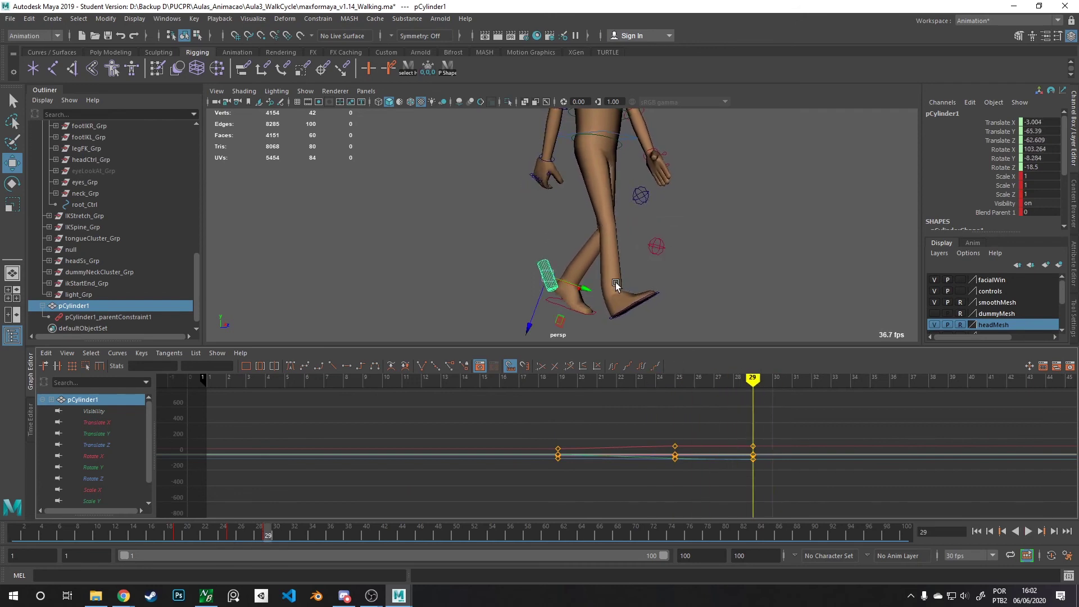
left_click_drag(616, 286, 598, 283, "alt")
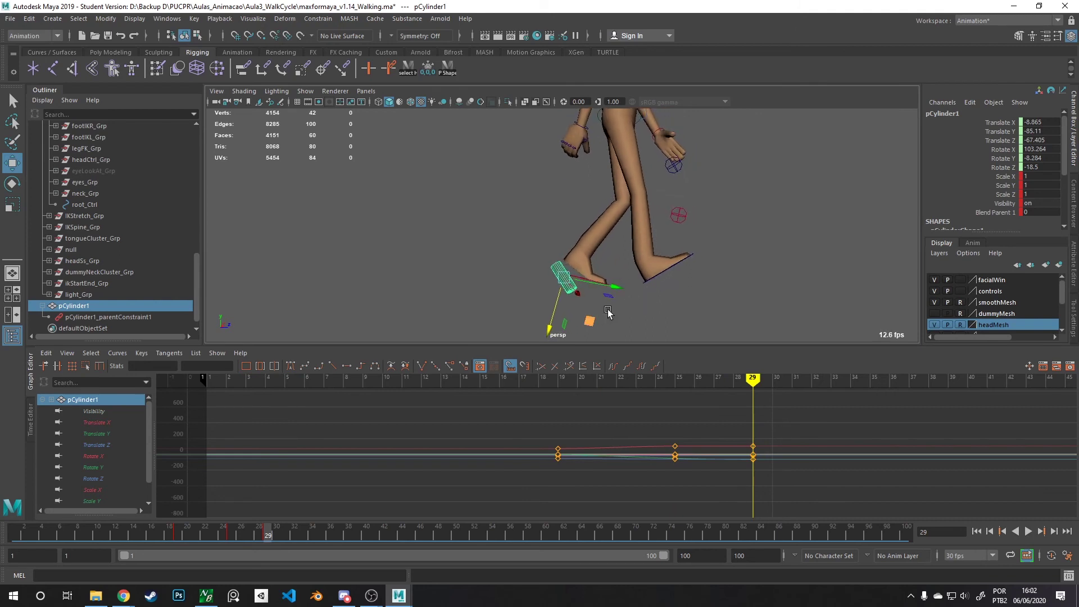
key("e")
mouse_move(612, 252)
left_mouse_down()
mouse_move(621, 288)
mouse_move(568, 259)
mouse_move(604, 265)
left_mouse_up()
key("w")
key("s")
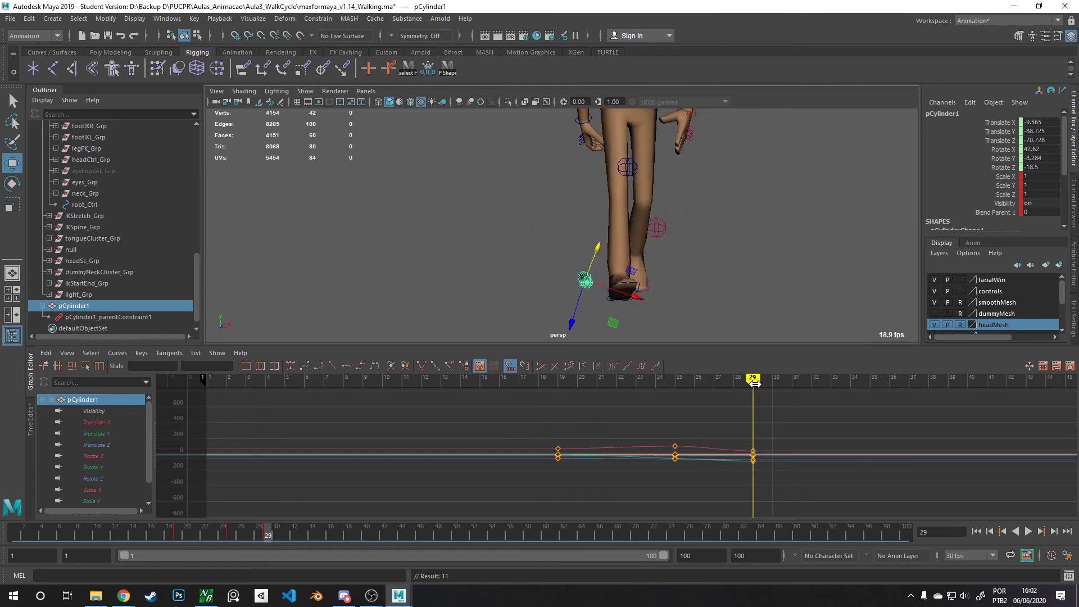
key("alt+v")
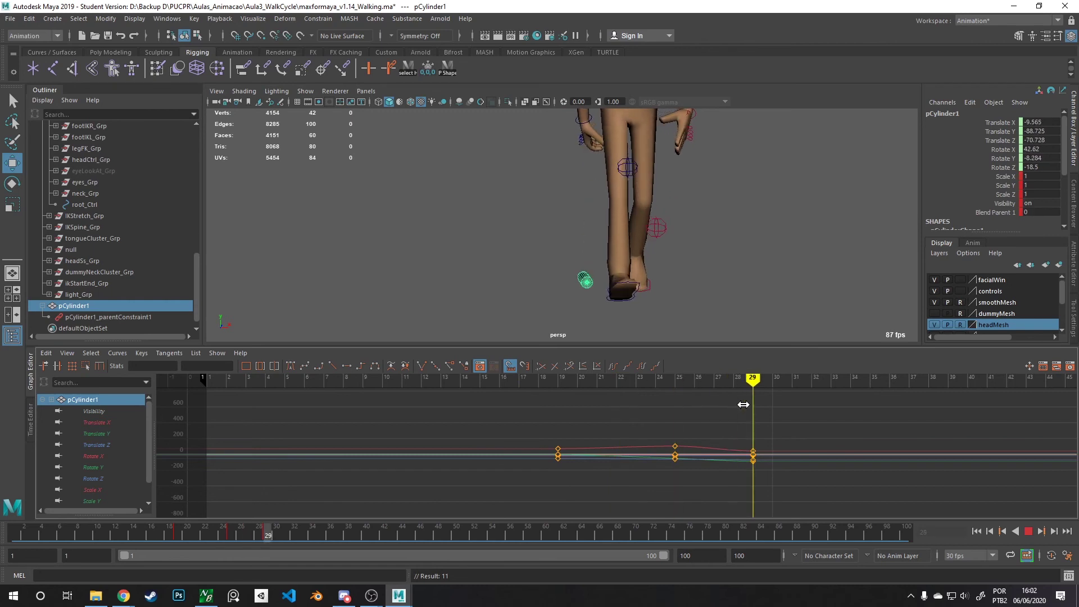
- Shift the cylinder at frame 29 to about -6.7, -89.7, -70.3 in Translate X, Y and Z, and scrub back to frame 17
left_click_drag(638, 301, 644, 296)
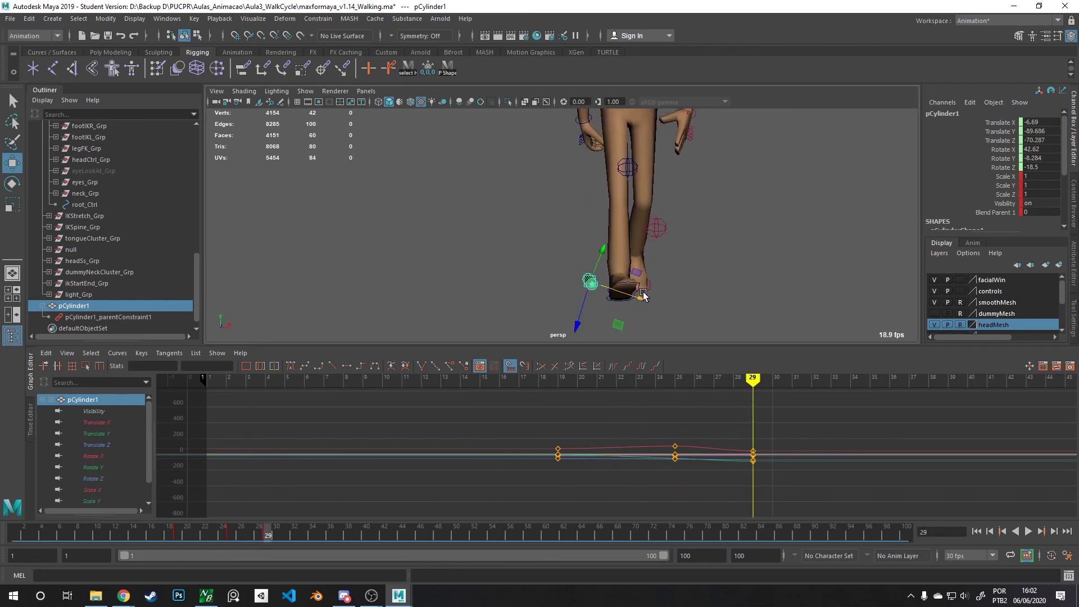
left_click_drag(752, 380, 518, 382)
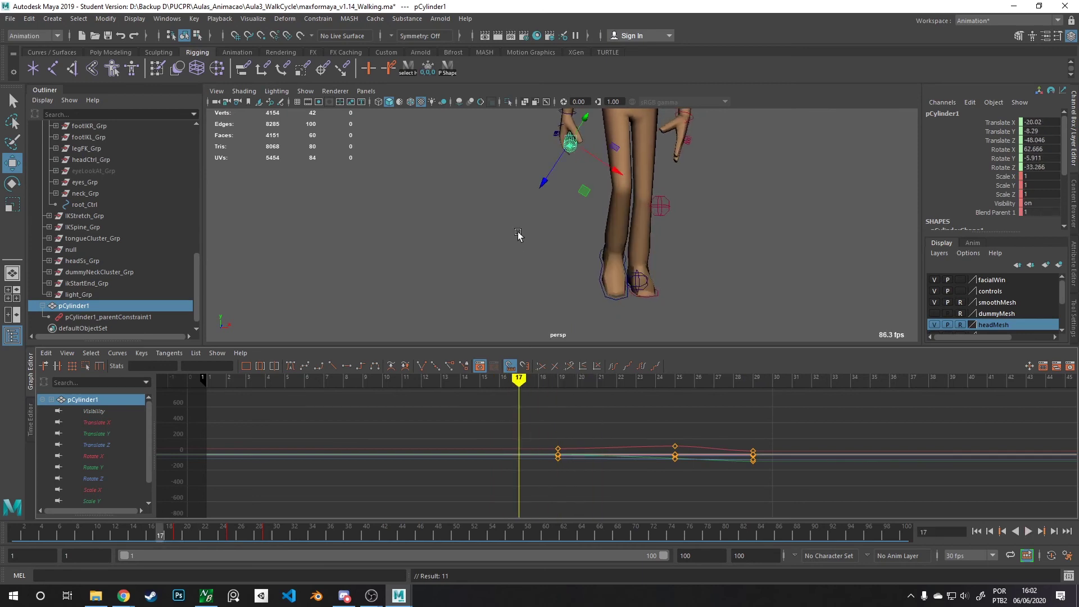
key("Escape")
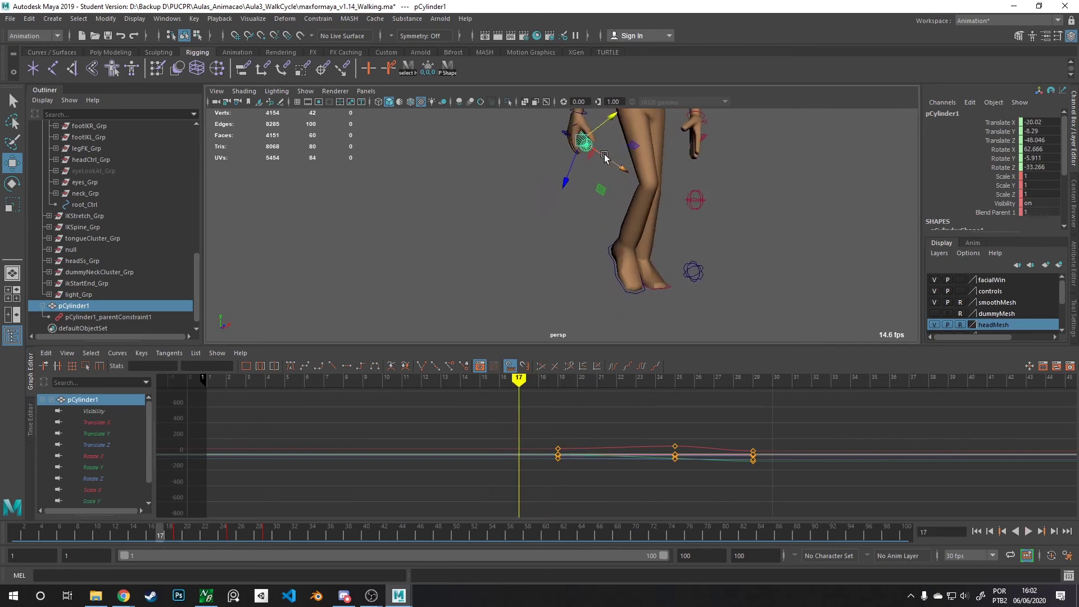
- Group the cylinder and scrub from frame 17 to 28 to review its drop with the walk
left_click(90, 306)
left_click_drag(414, 258, 554, 259, "alt")
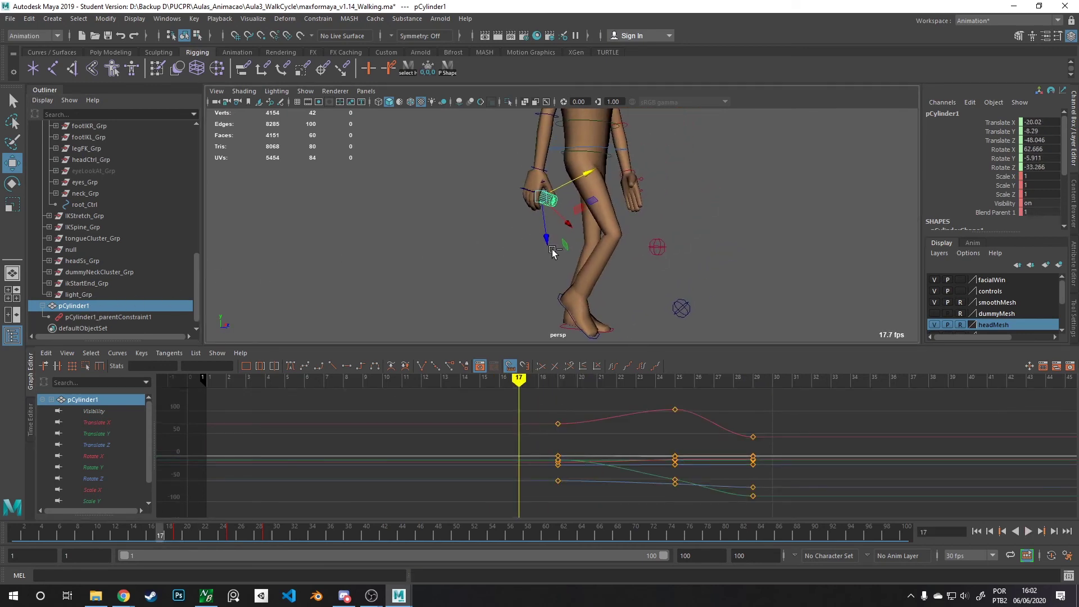
key("ctrl+g")
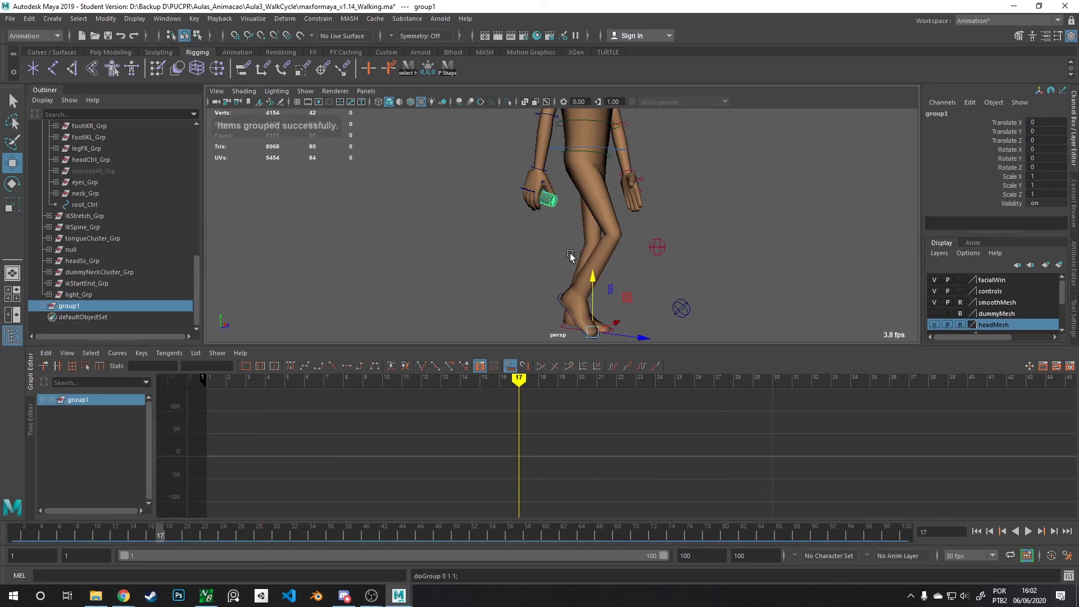
left_click_drag(570, 256, 548, 201, "alt")
left_click_drag(529, 379, 726, 404)
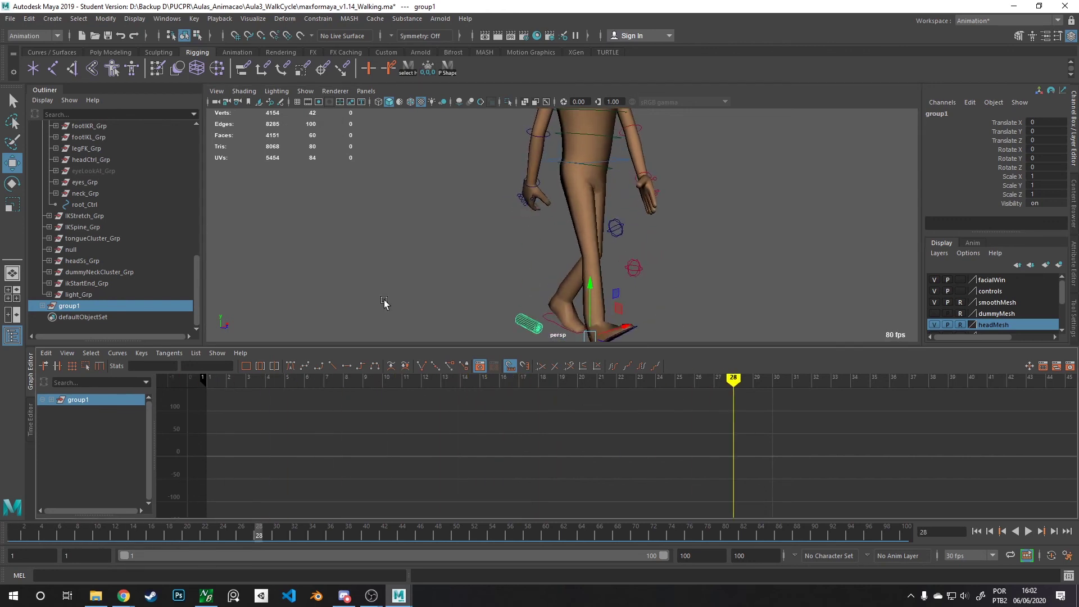
- Create a polygon cube at the origin and scale it uniformly to about 99.46
left_click(54, 52)
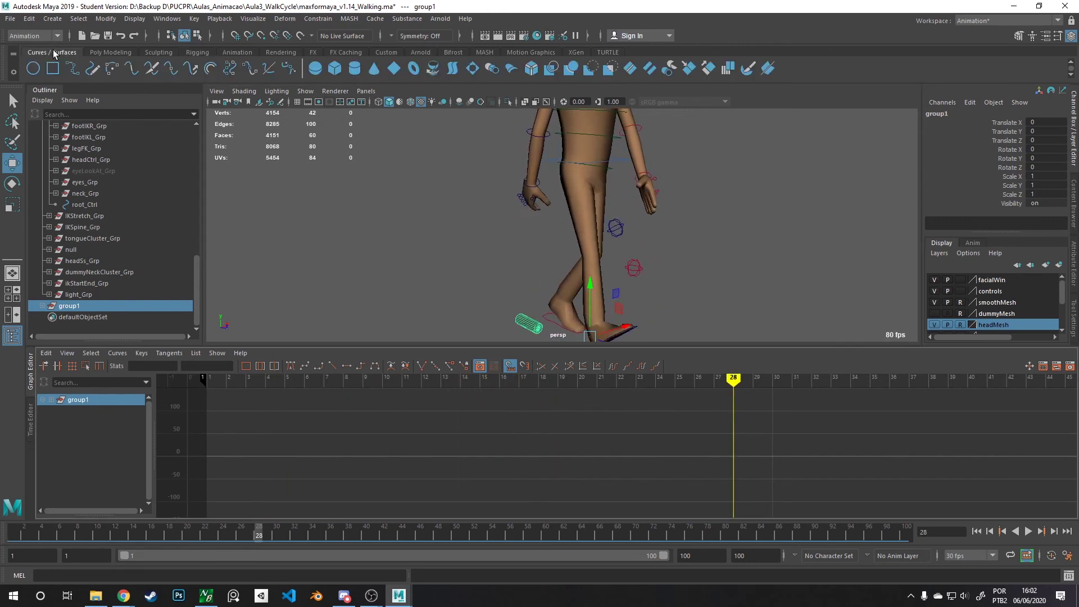
left_click(110, 53)
scroll(395, 140, "down", 4)
middle_click_drag(450, 273, 330, 239, "alt")
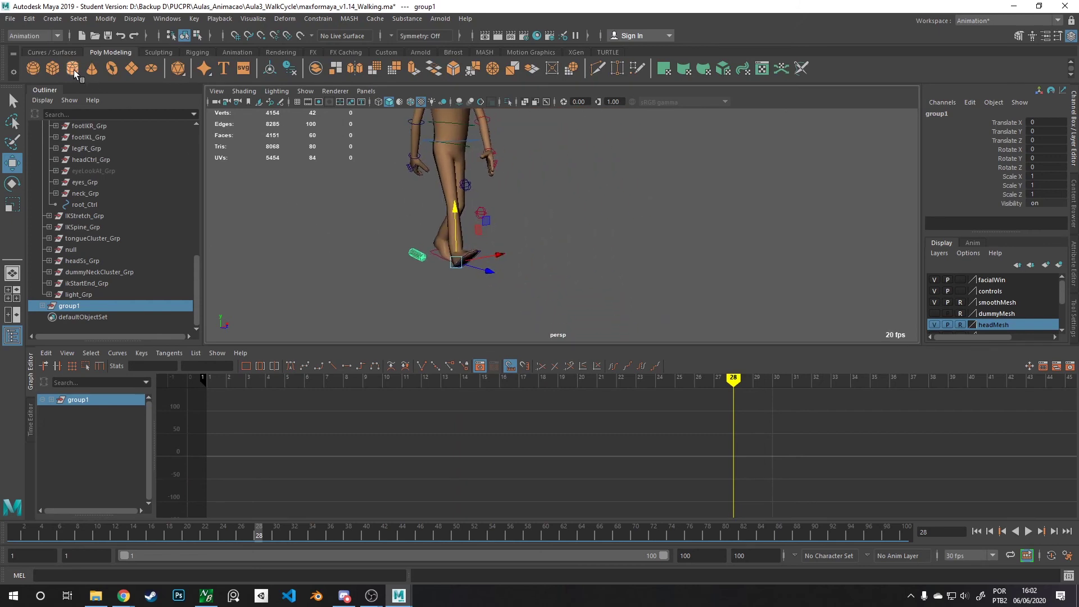
left_click(52, 69)
key("r")
left_click_drag(456, 262, 554, 274)
key("w")
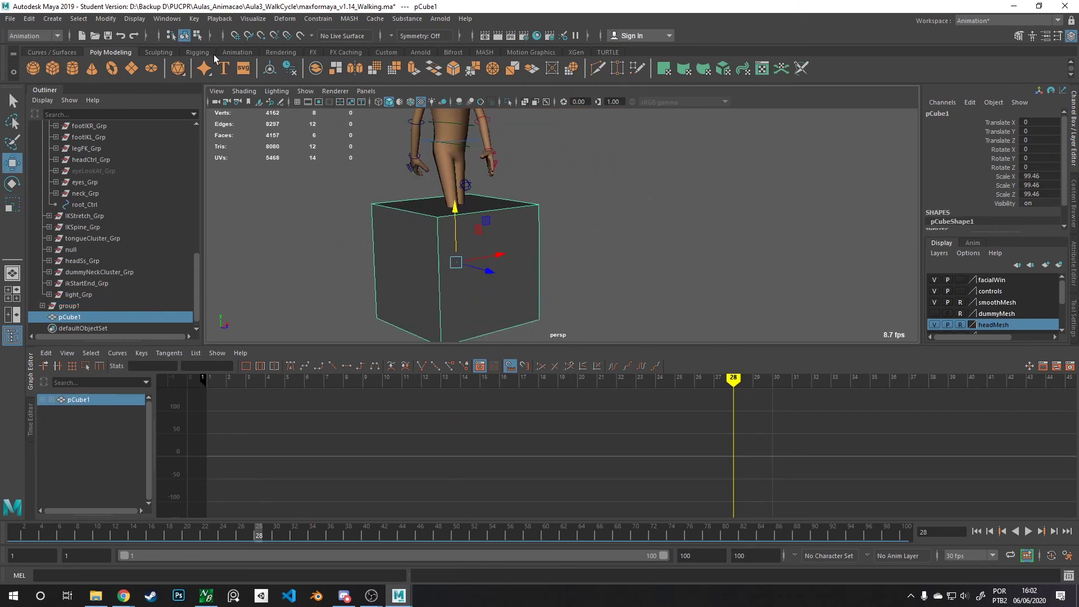
- Freeze the cube's transformations and move it in front of the character to about 103.6 in Translate Z
left_click(199, 52)
left_click(427, 69)
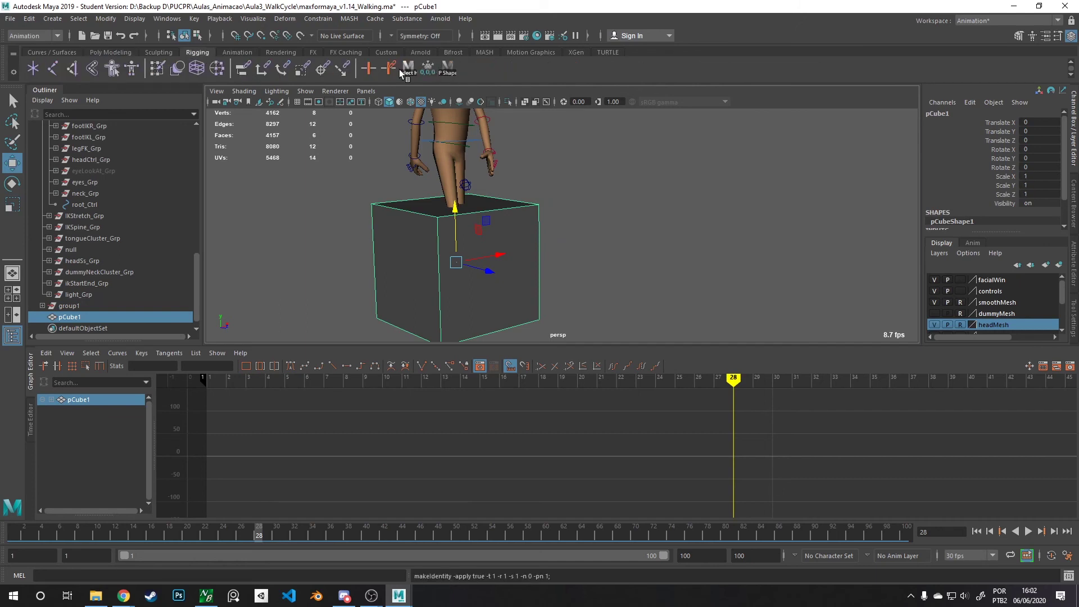
left_click(58, 52)
left_click(103, 52)
left_click_drag(506, 225, 562, 230, "alt")
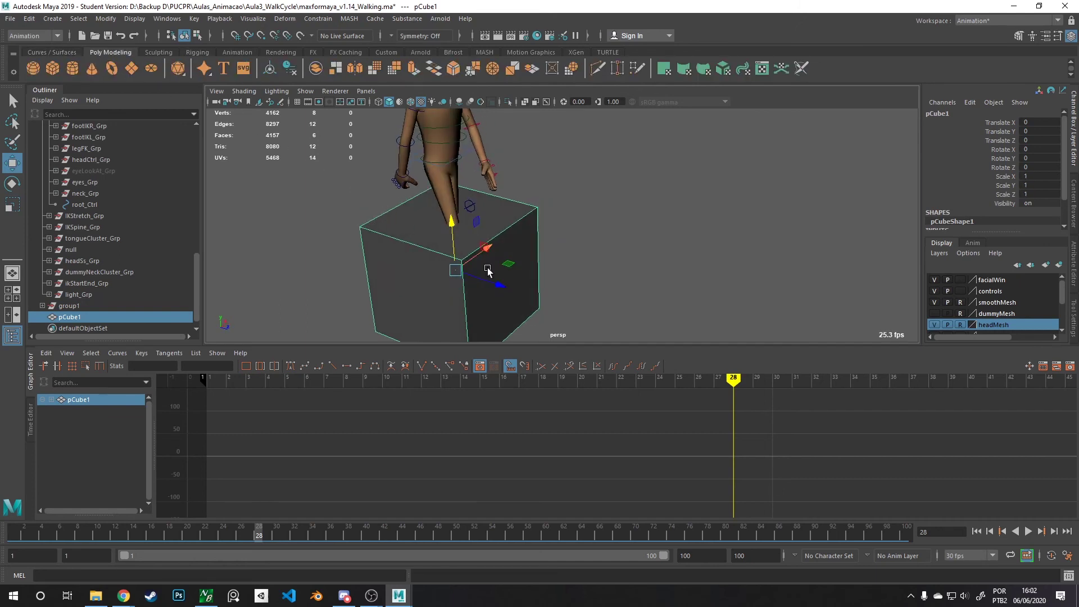
left_click_drag(482, 270, 624, 285)
middle_click_drag(624, 282, 612, 207, "alt")
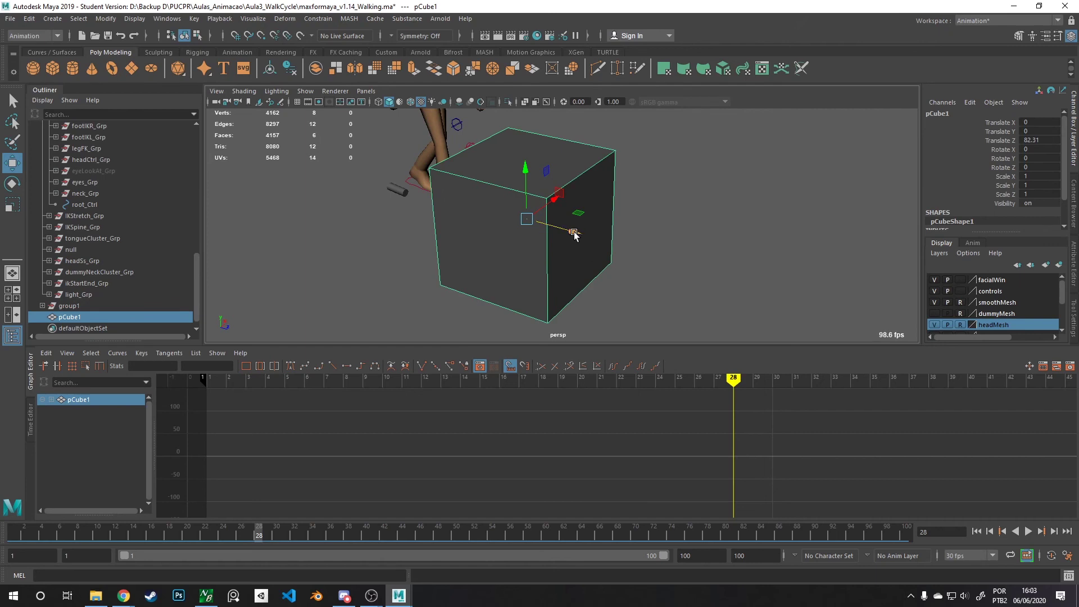
left_click_drag(574, 232, 600, 239)
- Nest the cube inside three successive groups and expand the group hierarchy down to the cube
right_click_drag(606, 243, 621, 267, "alt")
middle_click_drag(621, 267, 619, 289, "alt")
key("ctrl+g")
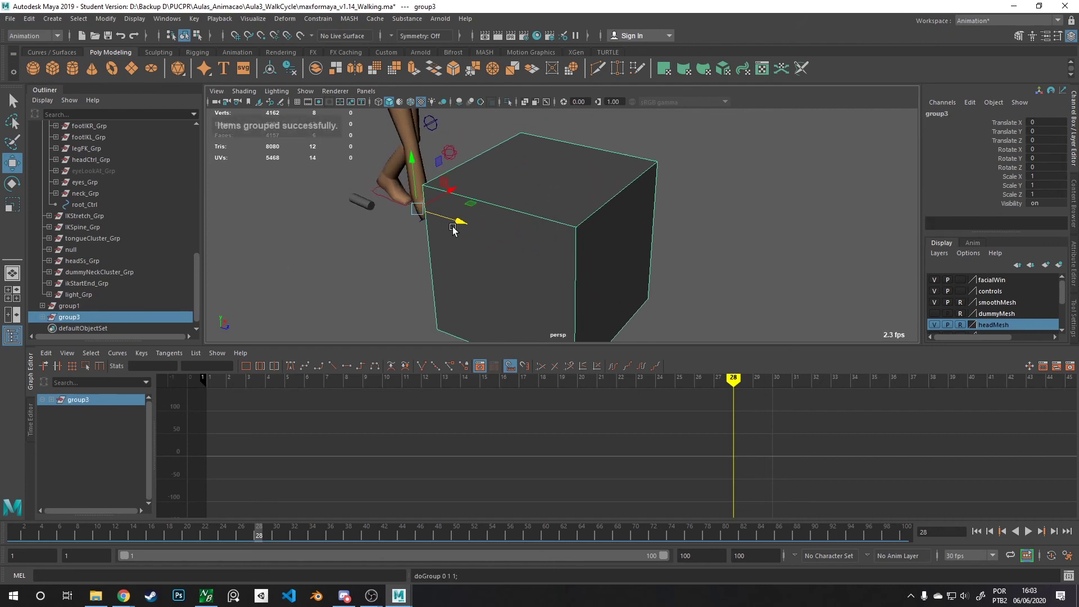
key("ctrl+g")
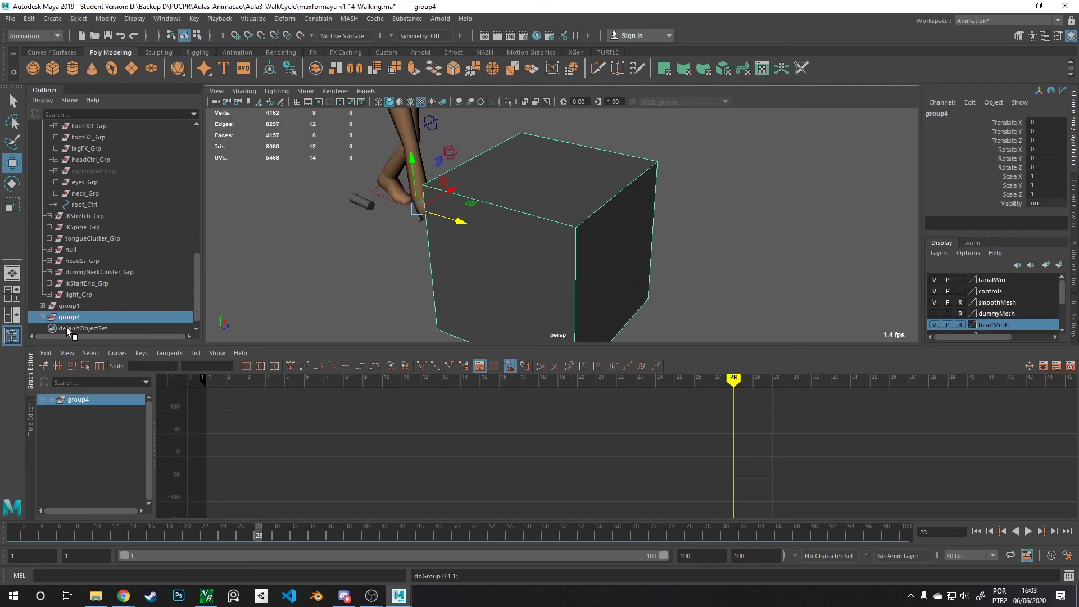
left_click(42, 317)
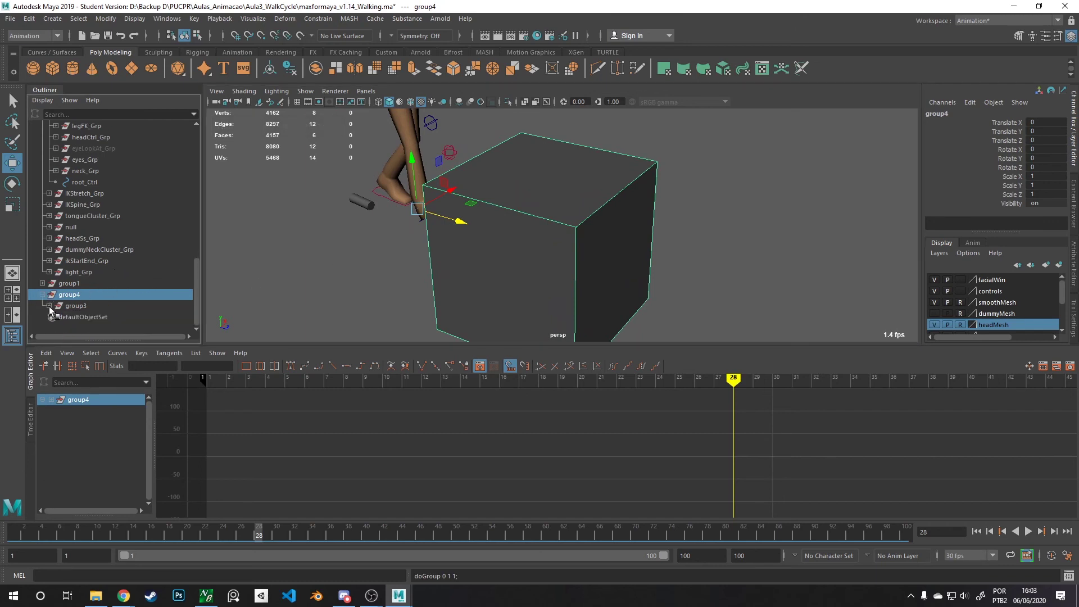
left_click(49, 306)
left_click(54, 305)
- Rename the innermost group around the cube as Parent_Personagem1
left_click(105, 294)
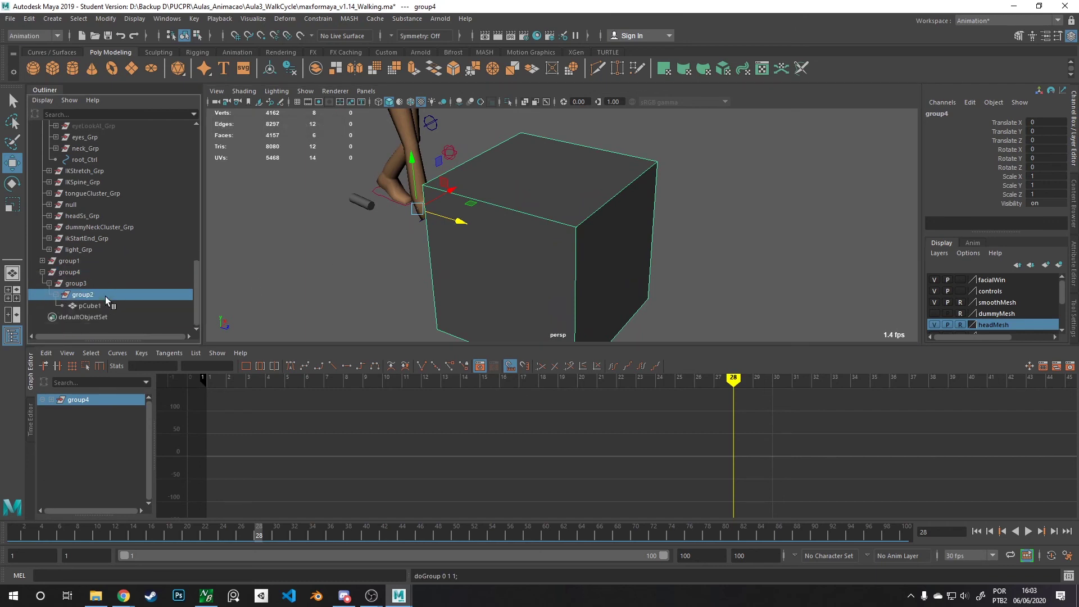
double_click(88, 296)
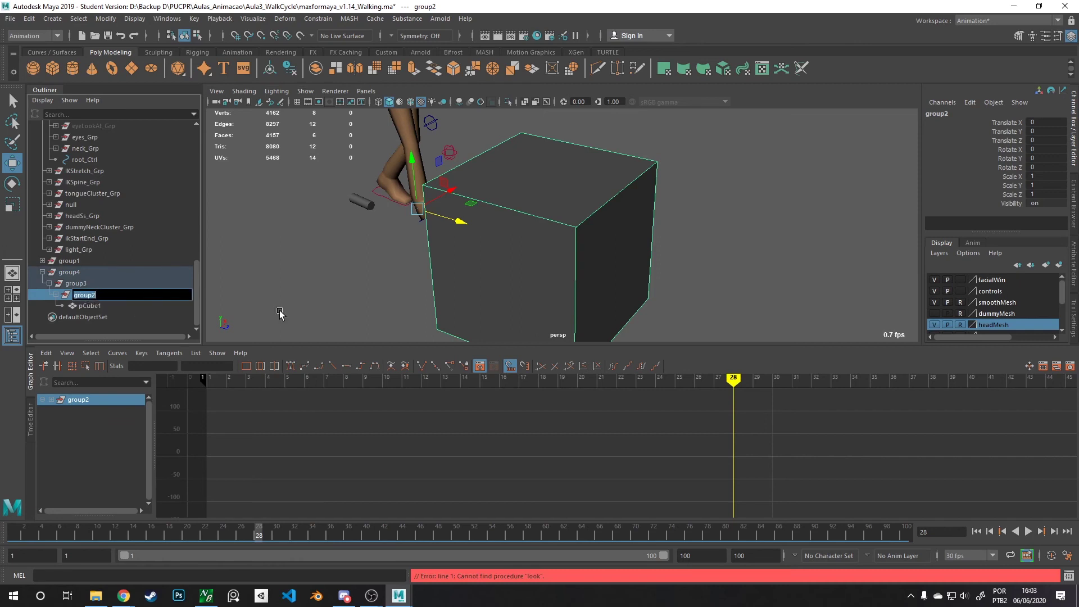
type("Parent_Personagem")
key("Return")
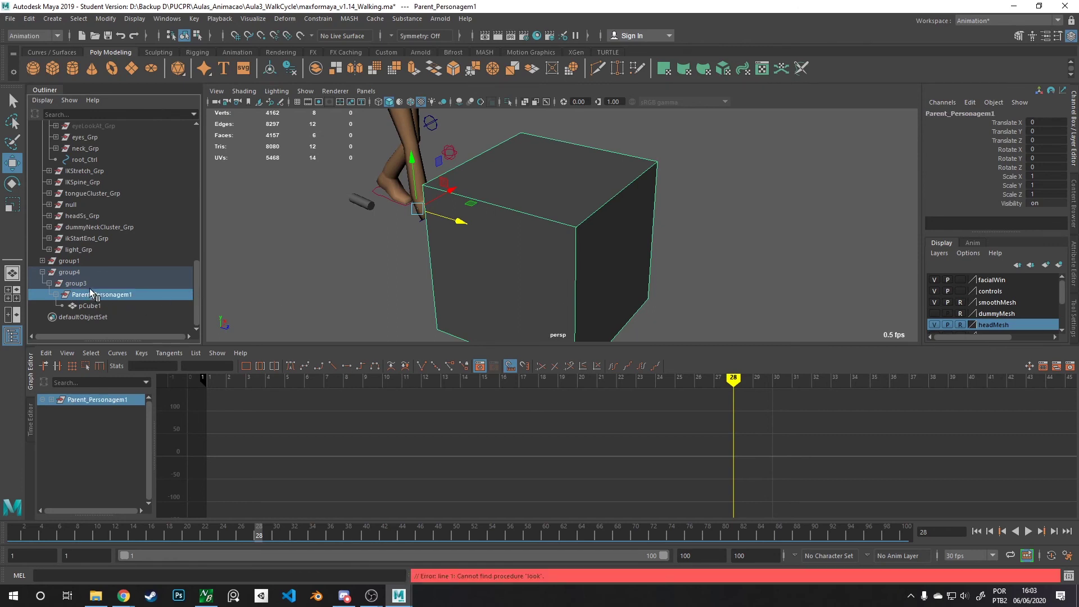
- Rename the middle group of the cube's hierarchy as Parent_Personagem2
double_click(82, 283)
type("Pare")
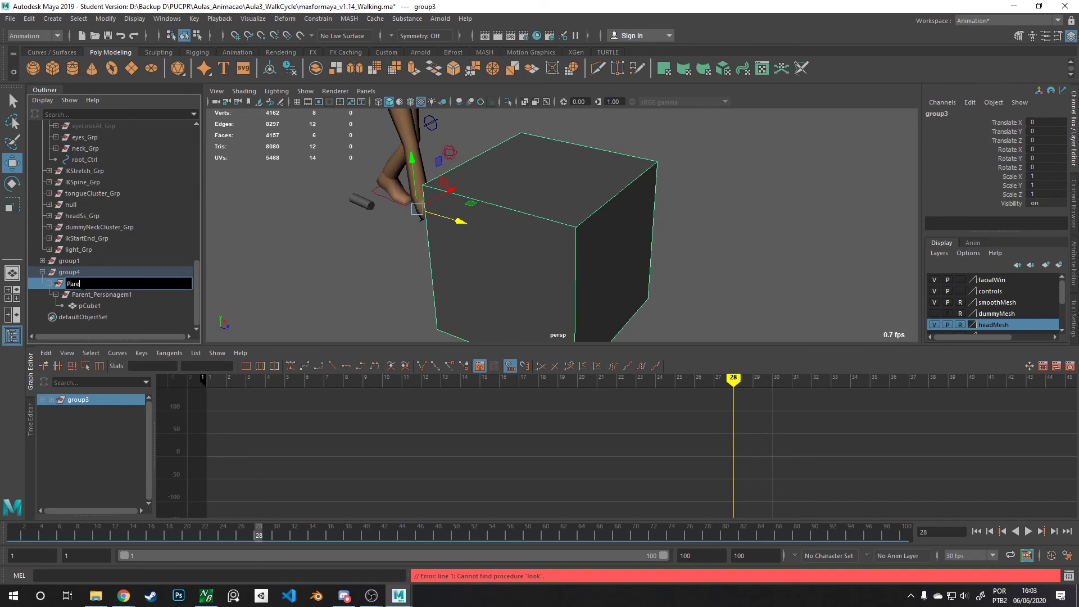
type("nt_Personagem2")
key("Return")
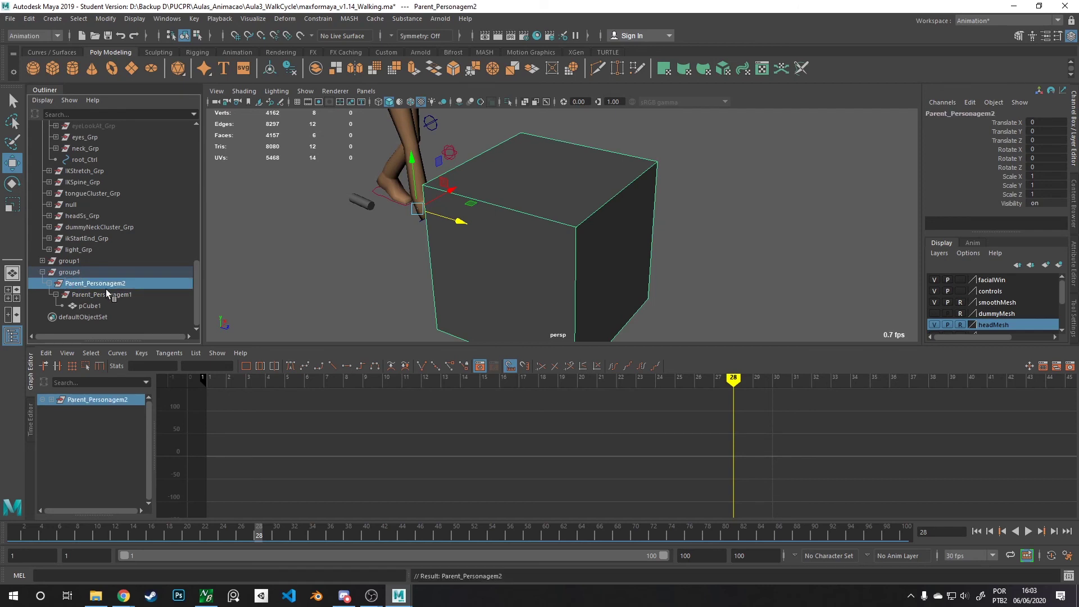
- Examine the cube's nesting by selecting Parent_Personagem1, Parent_Personagem2 and the cube in turn
left_click(101, 295)
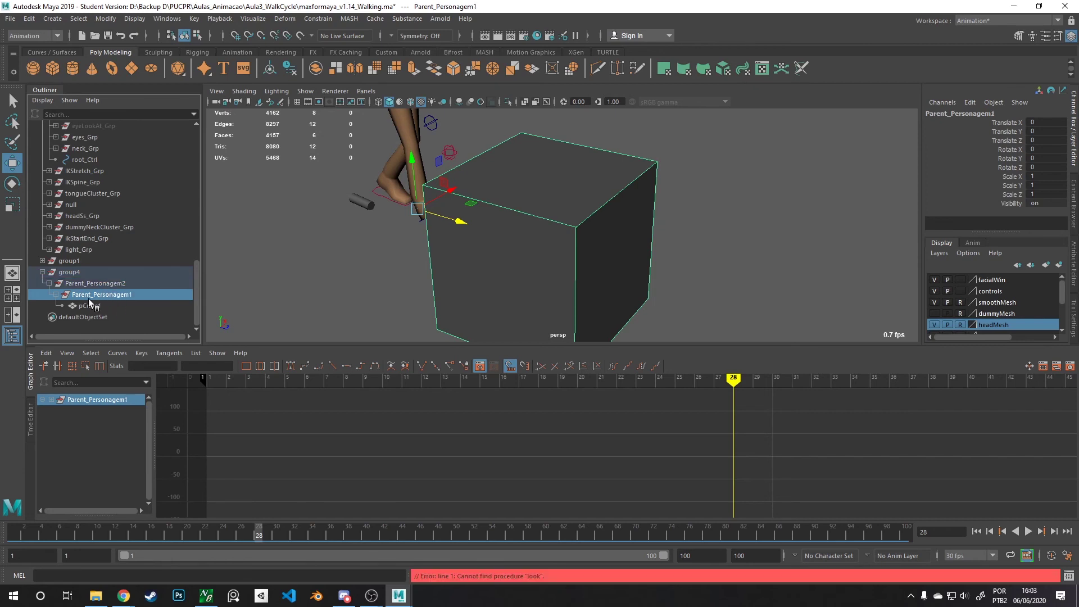
left_click(117, 285)
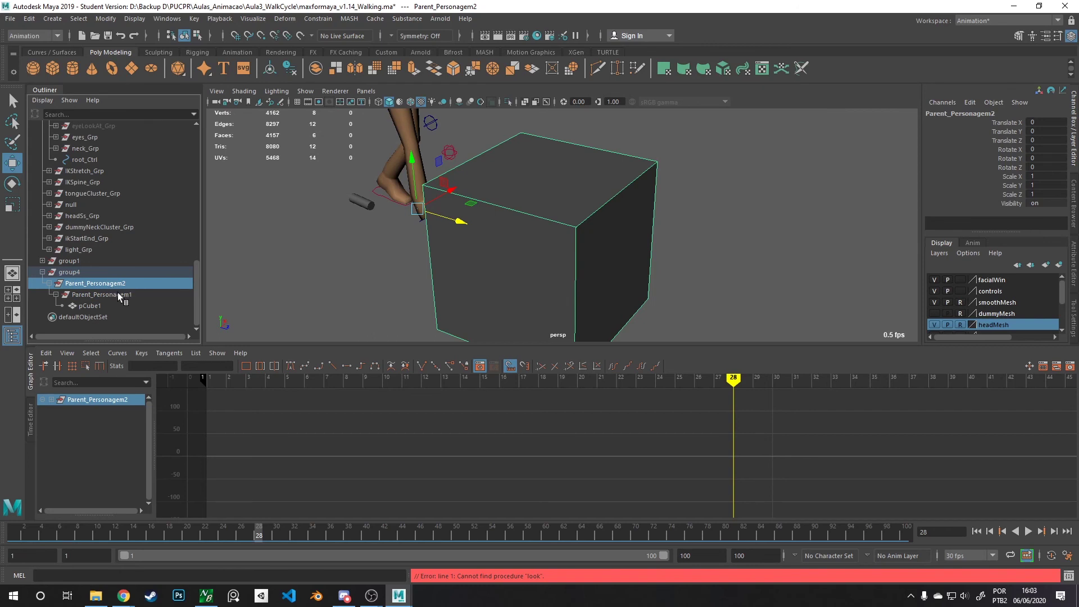
left_click(120, 295)
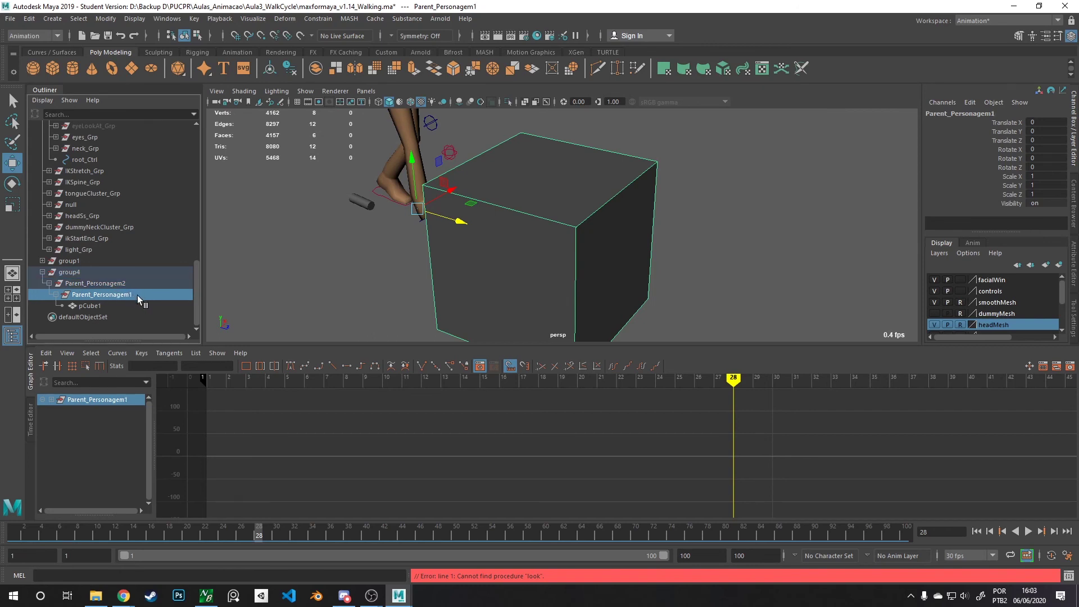
left_click(123, 284)
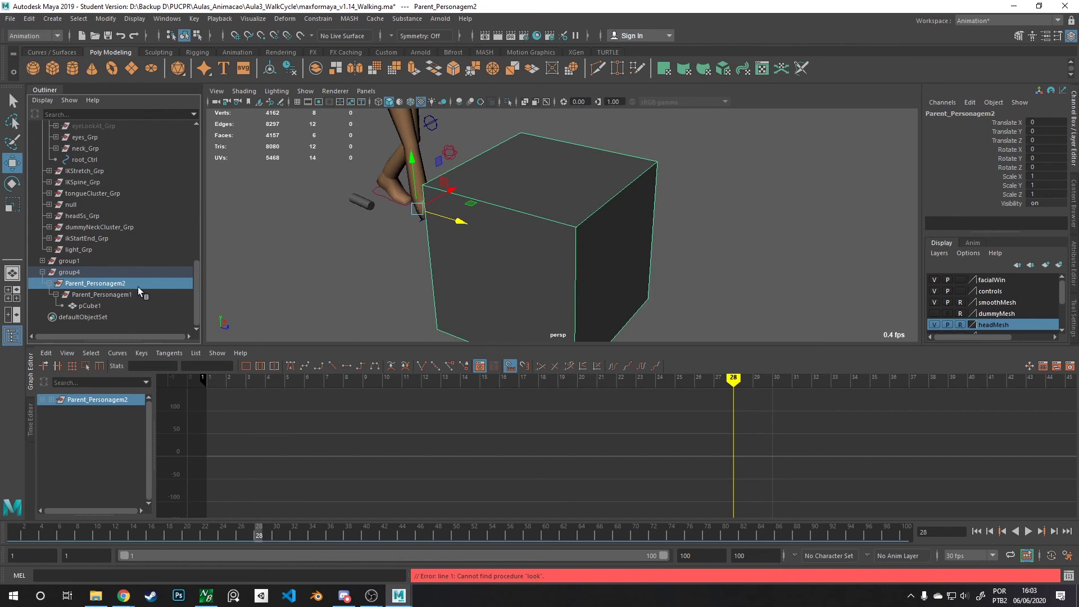
left_click(125, 296)
left_click(122, 304)
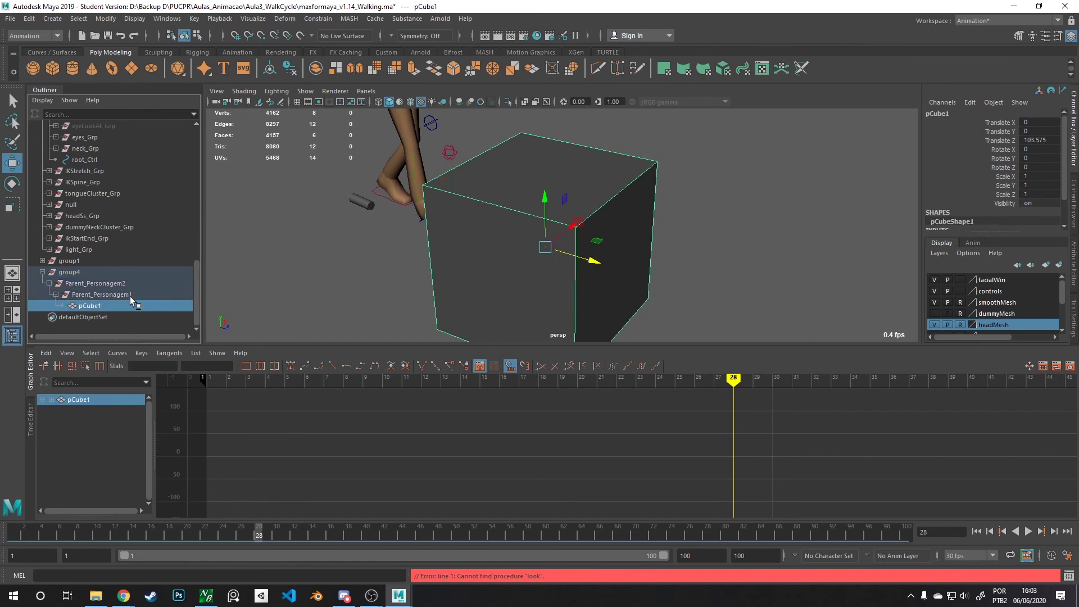
left_click(130, 295)
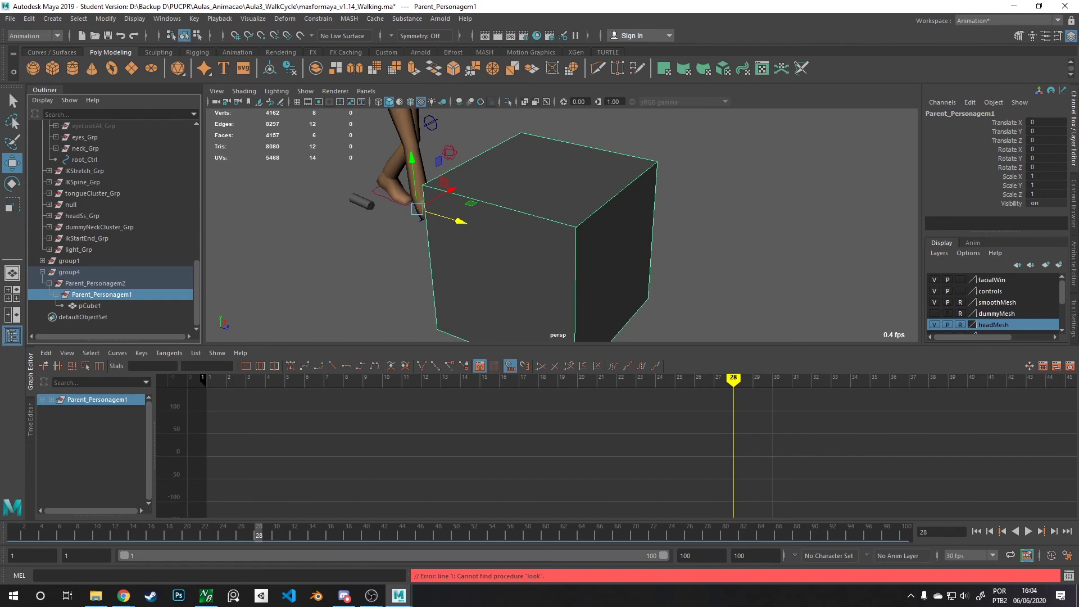
- Play the walk animation, stop it and go to frame 20 for a close view of the hand holding the cylinder
key("alt+v")
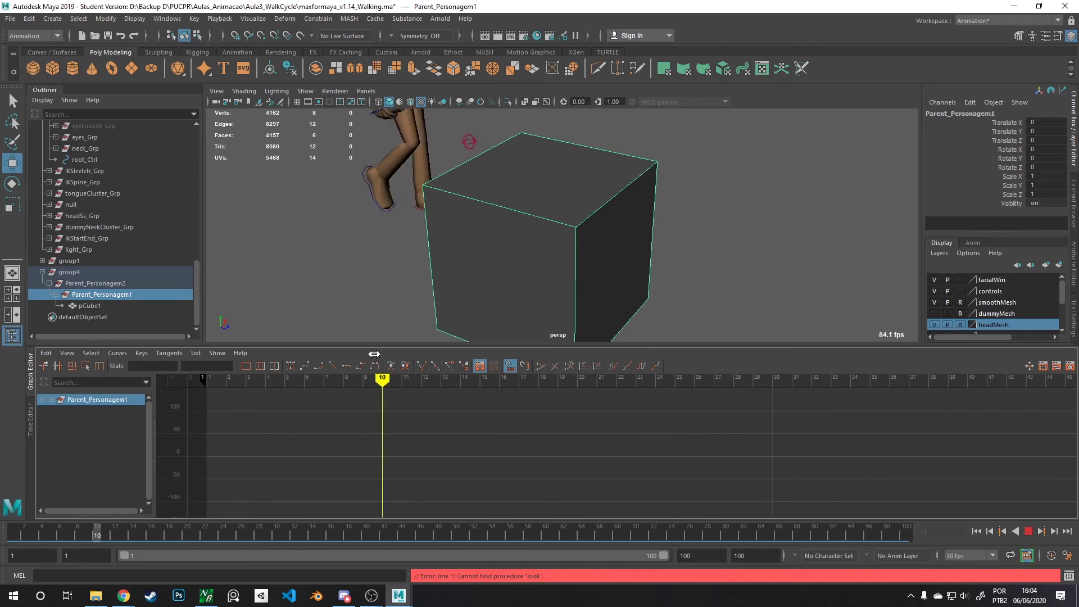
key("alt+v")
mouse_move(551, 236)
left_mouse_down("alt")
mouse_move(573, 263)
mouse_move(565, 222)
left_mouse_up("alt")
mouse_move(648, 379)
left_mouse_down()
mouse_move(713, 389)
mouse_move(479, 378)
mouse_move(619, 378)
mouse_move(479, 378)
mouse_move(459, 356)
mouse_move(676, 357)
mouse_move(591, 358)
mouse_move(579, 377)
left_mouse_up()
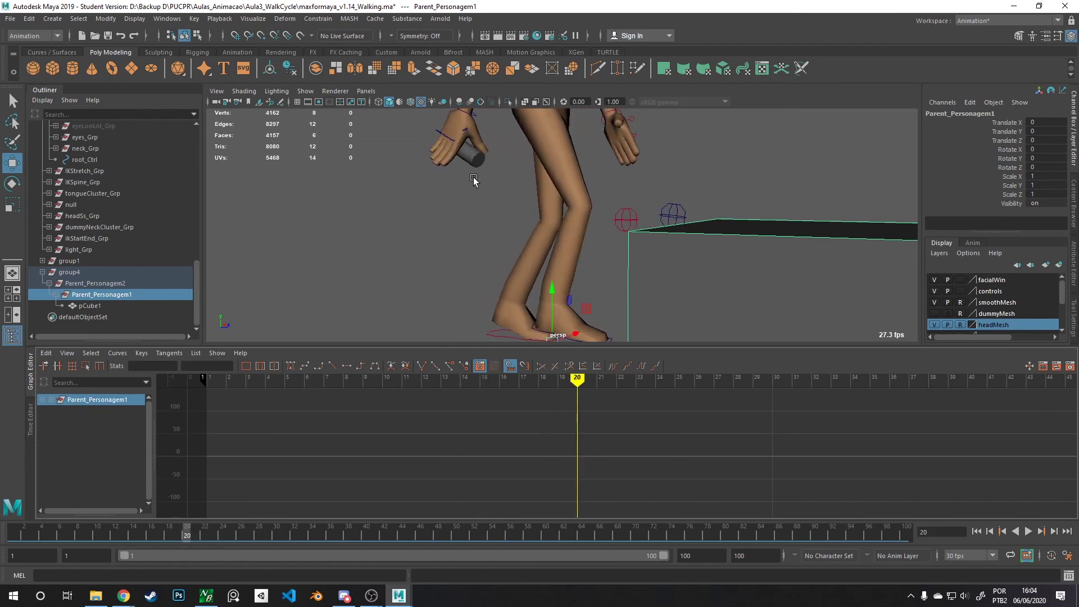
- Try moving the cylinder from the hand down towards the floor at frame 20, without setting a key
left_click(473, 160)
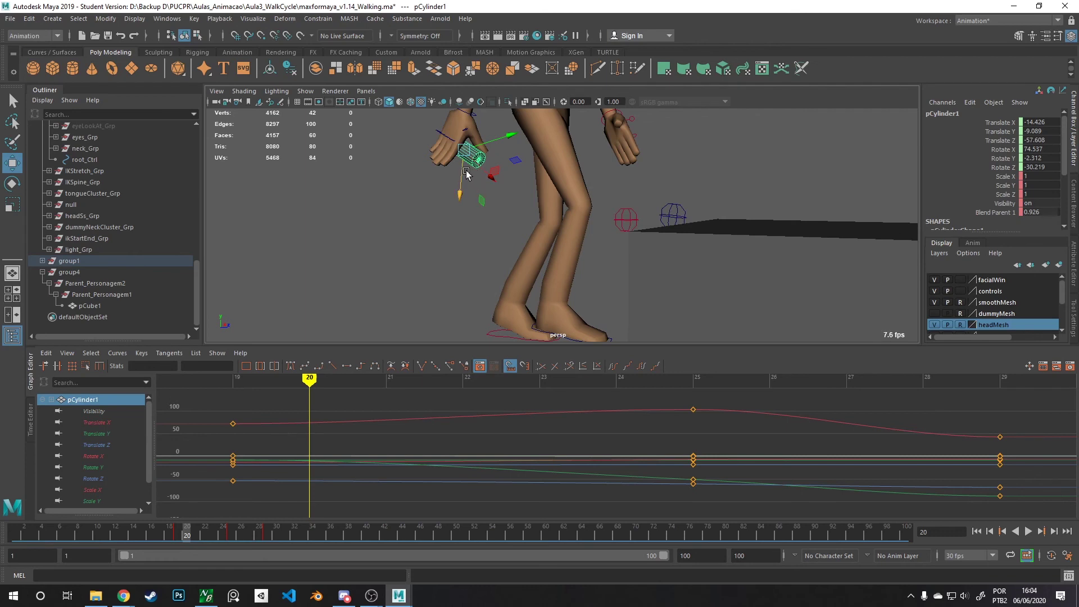
left_click_drag(459, 181, 498, 308)
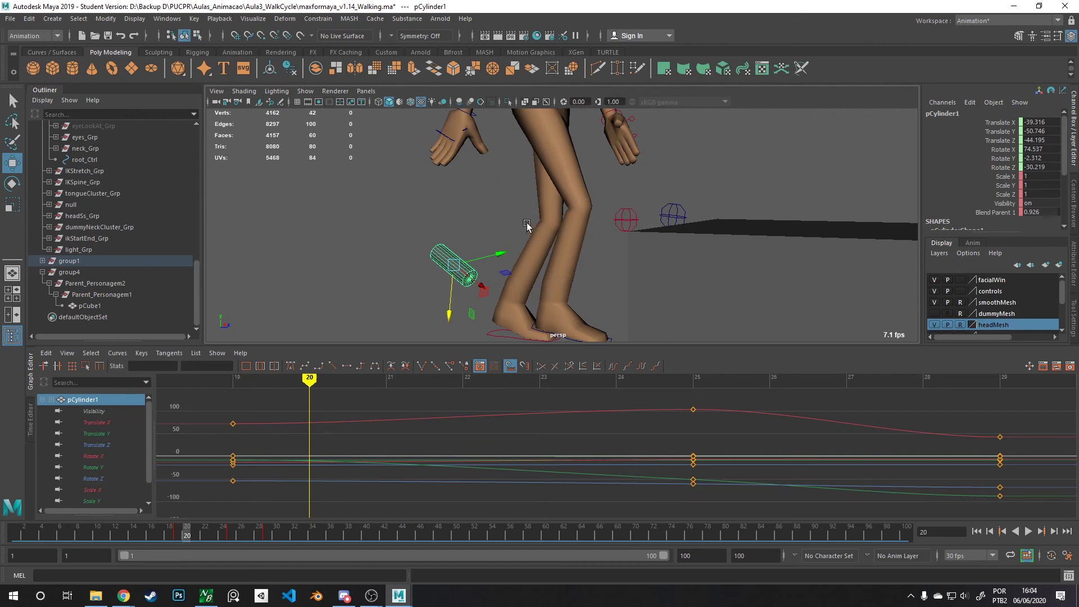
scroll(477, 221, "up", 4)
mouse_move(484, 262)
left_mouse_down("alt")
mouse_move(506, 238)
mouse_move(490, 264)
left_mouse_up("alt")
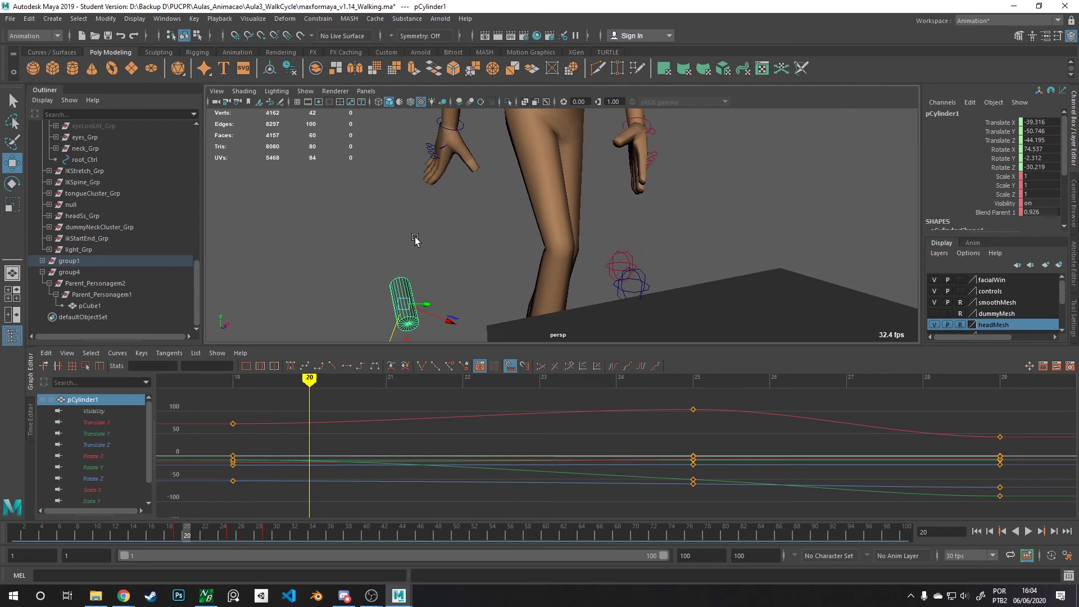
left_click_drag(440, 270, 530, 155, "alt")
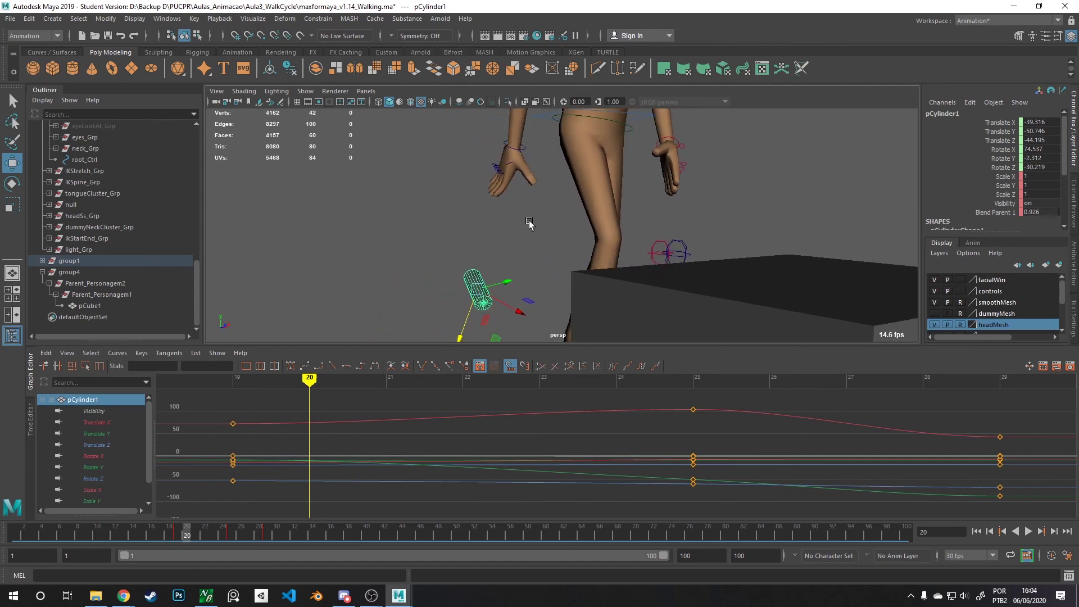
left_click_drag(529, 224, 545, 224, "alt")
left_click_drag(830, 374, 202, 378)
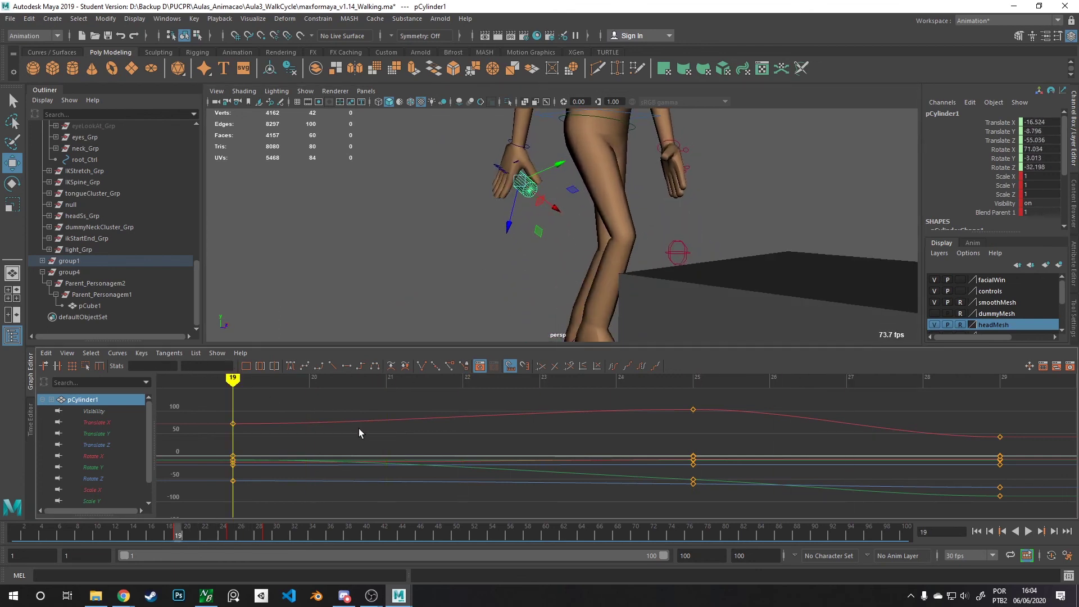
- Review the cylinder's release from the hand between frames 19 and 24, and play the animation from the start
key("a")
left_click_drag(578, 378, 587, 407)
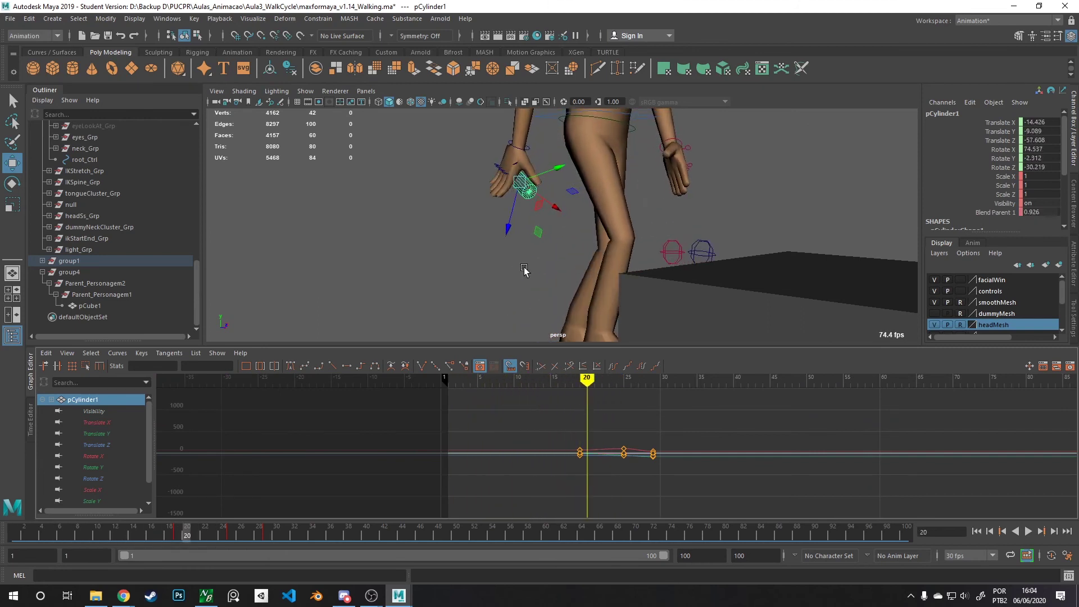
left_click_drag(498, 186, 645, 210, "alt")
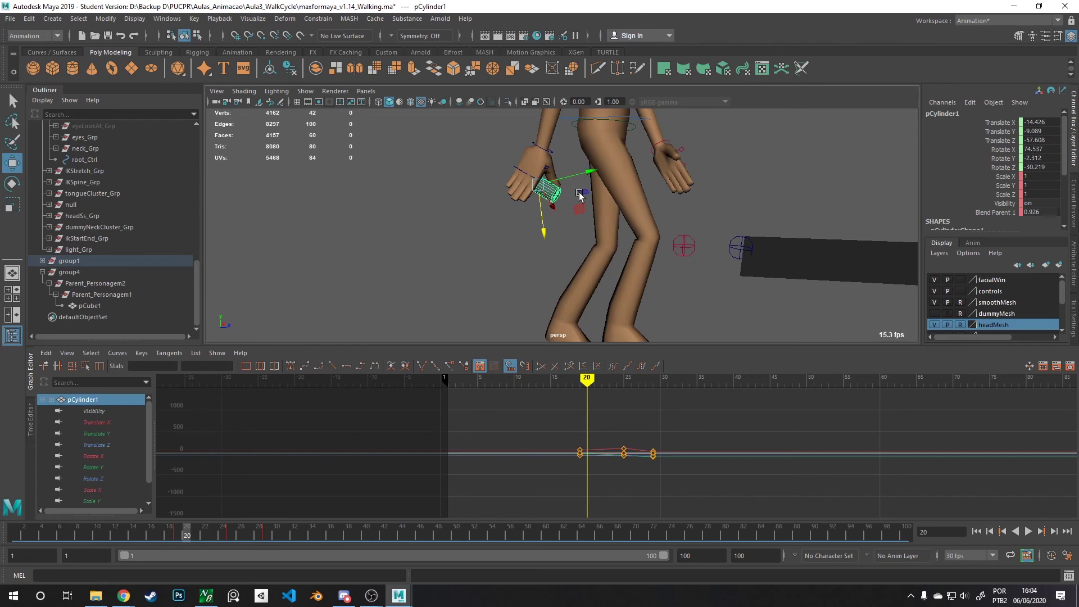
left_click_drag(578, 385, 579, 414)
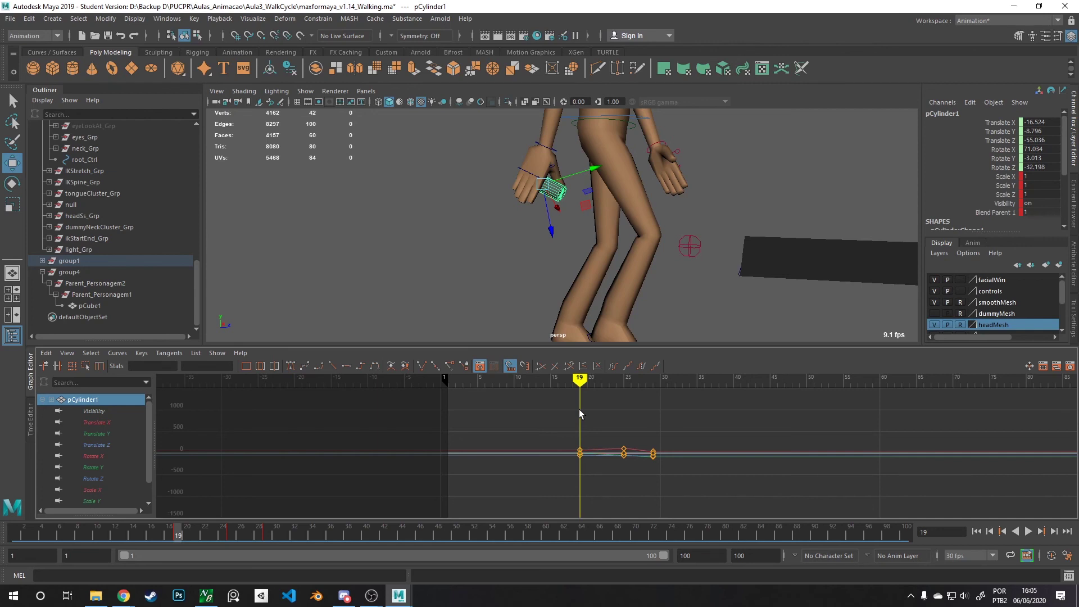
mouse_move(584, 381)
left_mouse_down()
mouse_move(667, 385)
mouse_move(534, 385)
mouse_move(616, 382)
left_mouse_up()
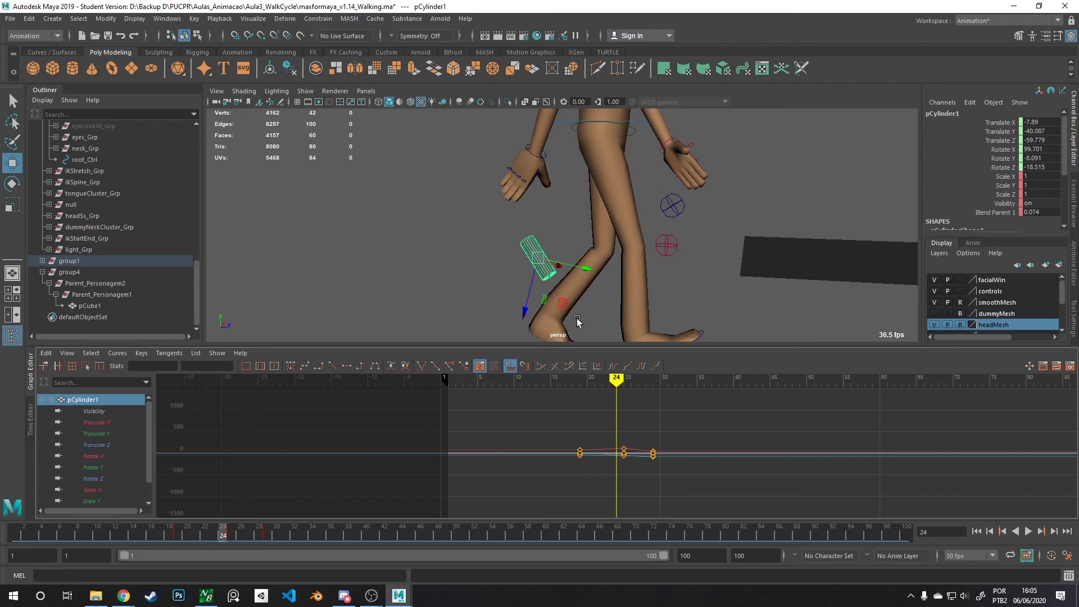
left_click_drag(631, 210, 684, 406, "alt")
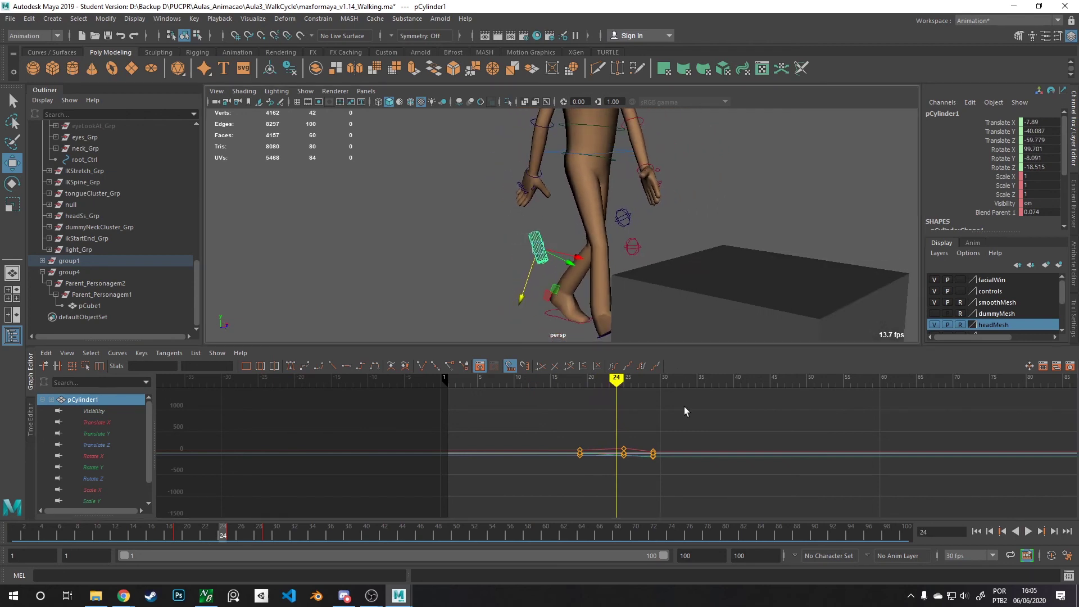
left_click_drag(624, 382, 447, 376)
key("alt+v")
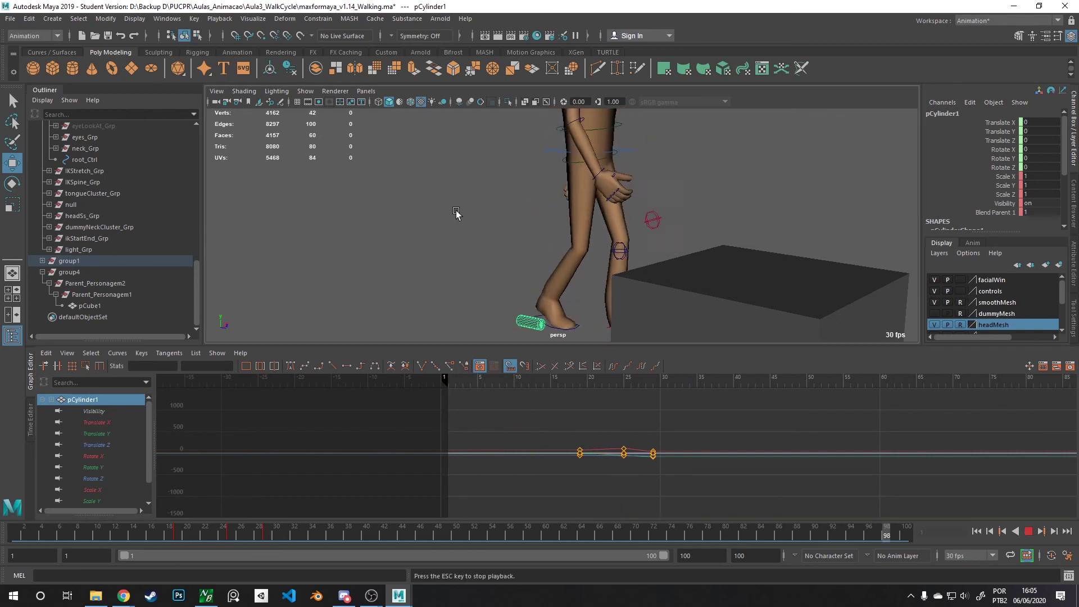
- Go to frame 55 and set the Move tool's axis orientation to World for the cylinder
mouse_move(727, 370)
left_mouse_down()
mouse_move(835, 378)
mouse_move(645, 384)
mouse_move(843, 388)
left_mouse_up()
mouse_move(596, 281)
left_mouse_down("alt")
mouse_move(627, 312)
mouse_move(578, 390)
left_mouse_up("alt")
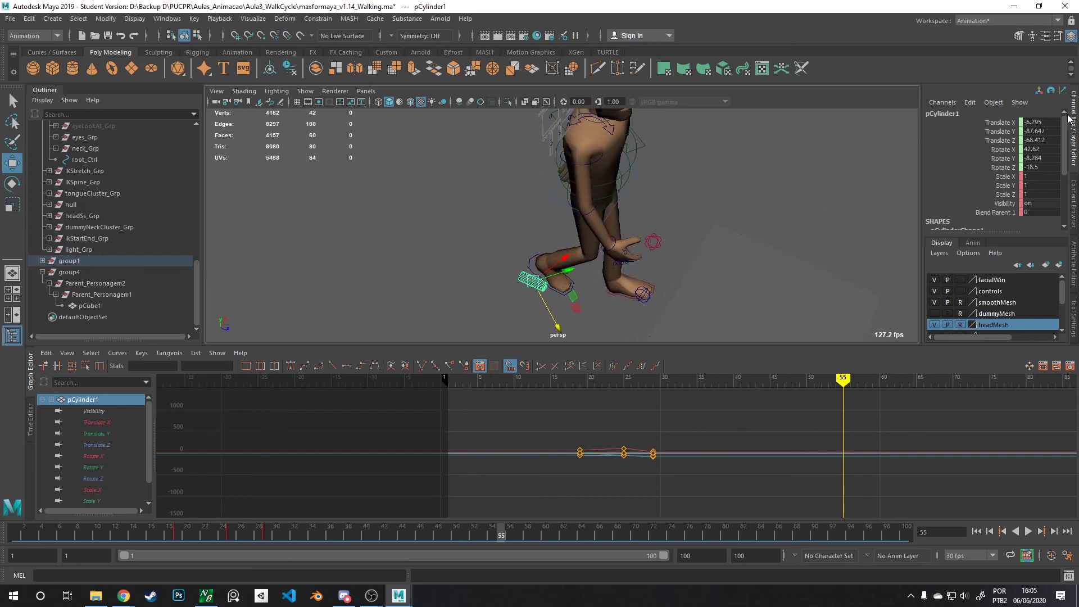
left_click_drag(558, 330, 625, 266, "alt")
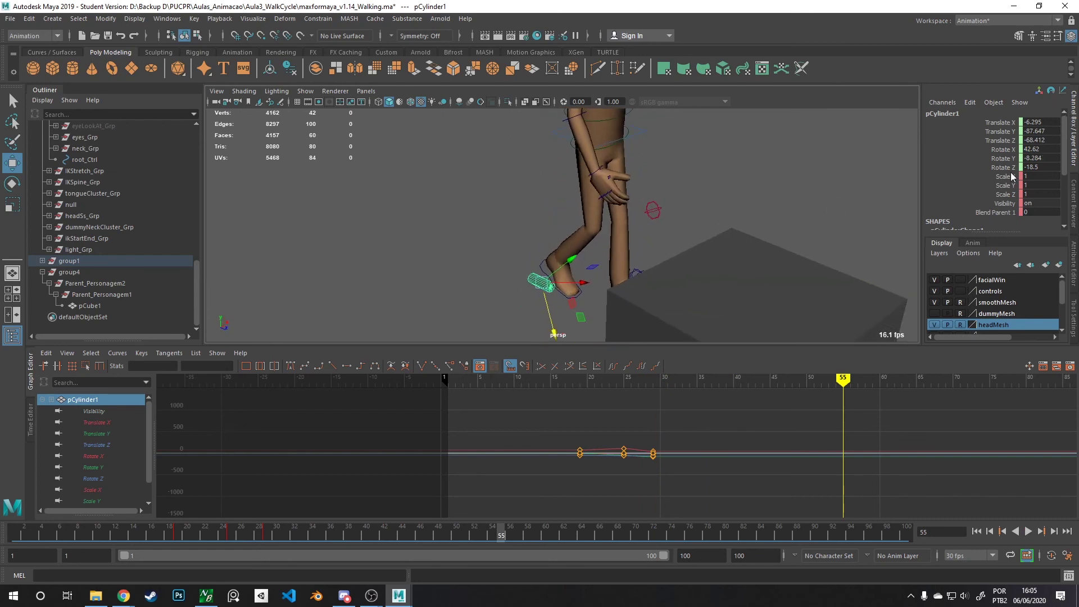
left_click(1057, 35)
left_click(909, 124)
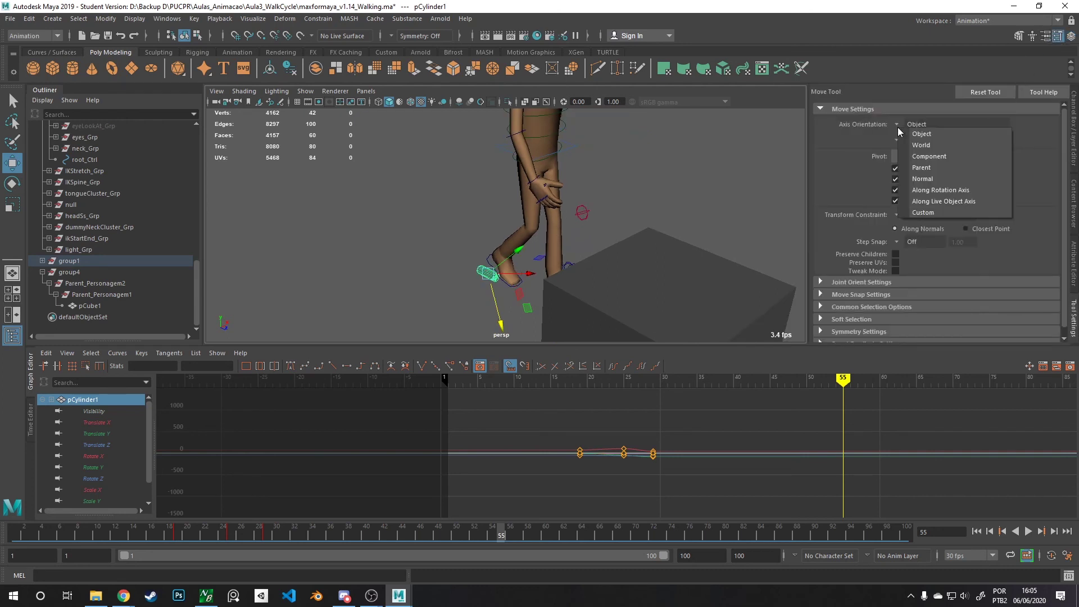
left_click(916, 146)
- Slide the cylinder along the world Z axis away from the character's foot and key it at frame 55
left_click_drag(570, 259, 556, 265, "alt")
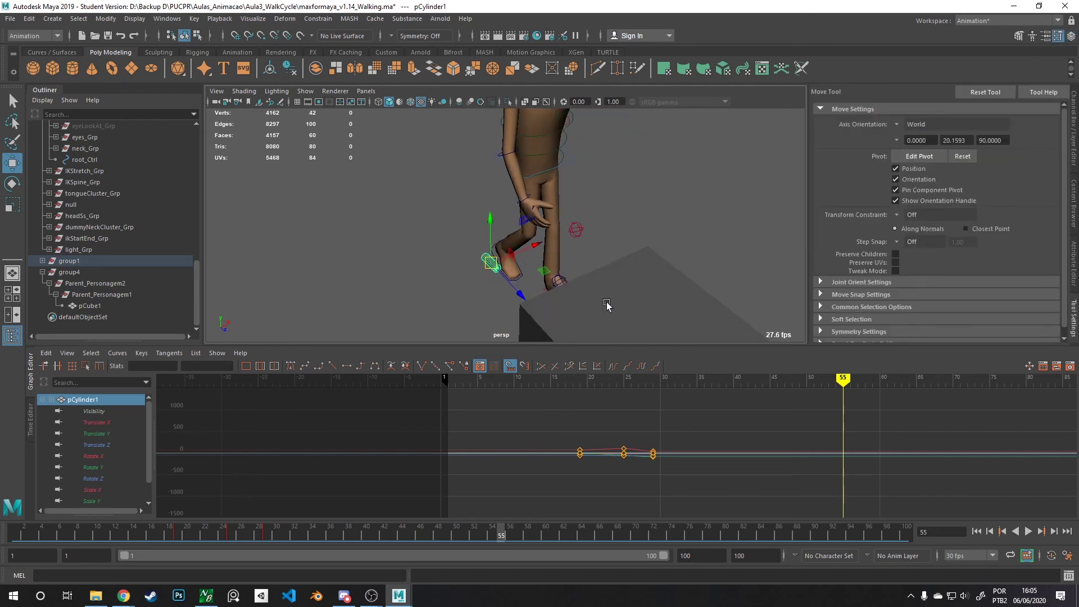
left_click_drag(518, 297, 478, 238)
key("s")
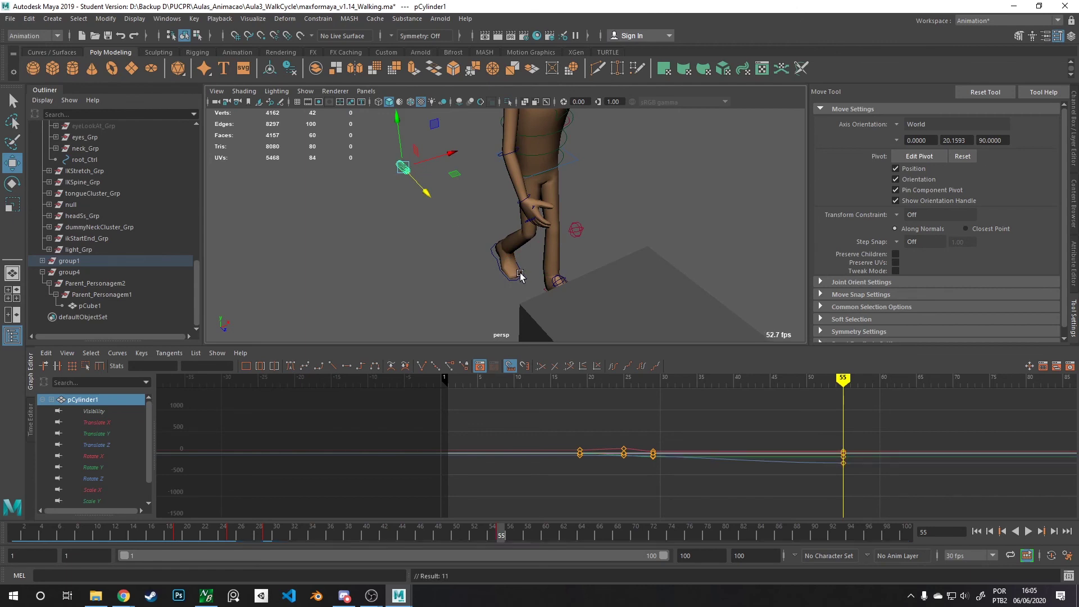
- Return to the start of the timeline and play the animation to check the cylinder's drop and slide
left_click_drag(843, 381, 439, 384)
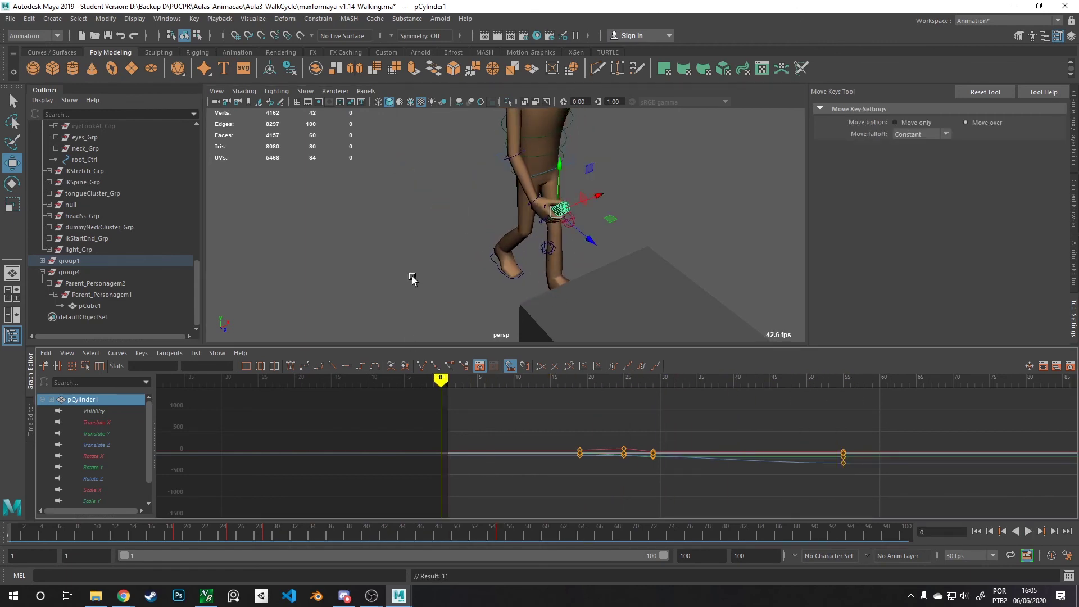
key("alt+v")
left_click_drag(458, 282, 502, 254, "alt")
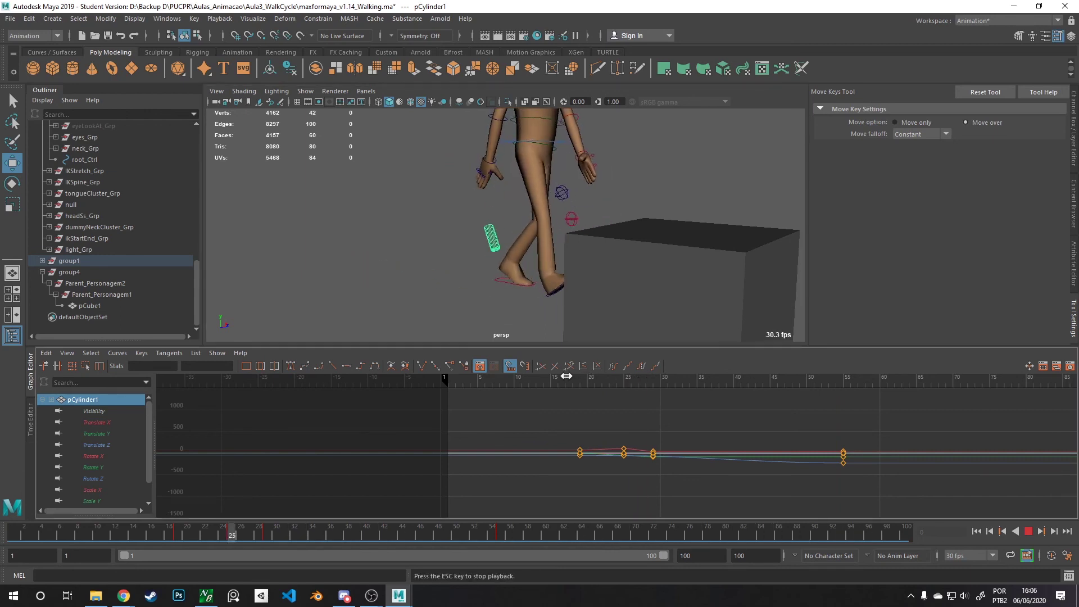
left_click_drag(551, 255, 570, 284, "alt")
- Delete the cube beside the character and stop the playback
left_click(680, 267)
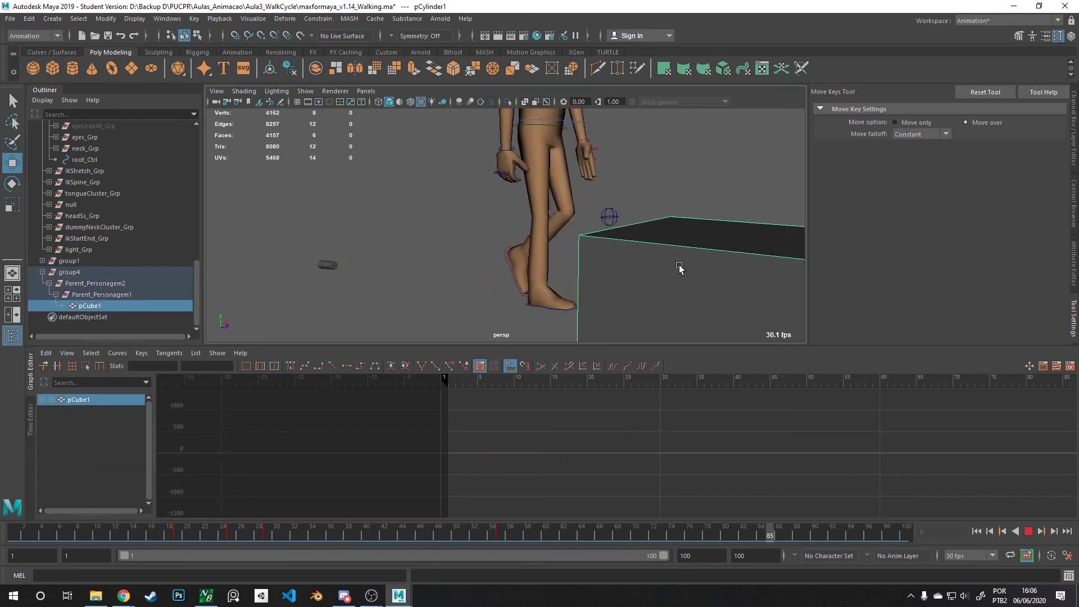
key("Delete")
key("Escape")
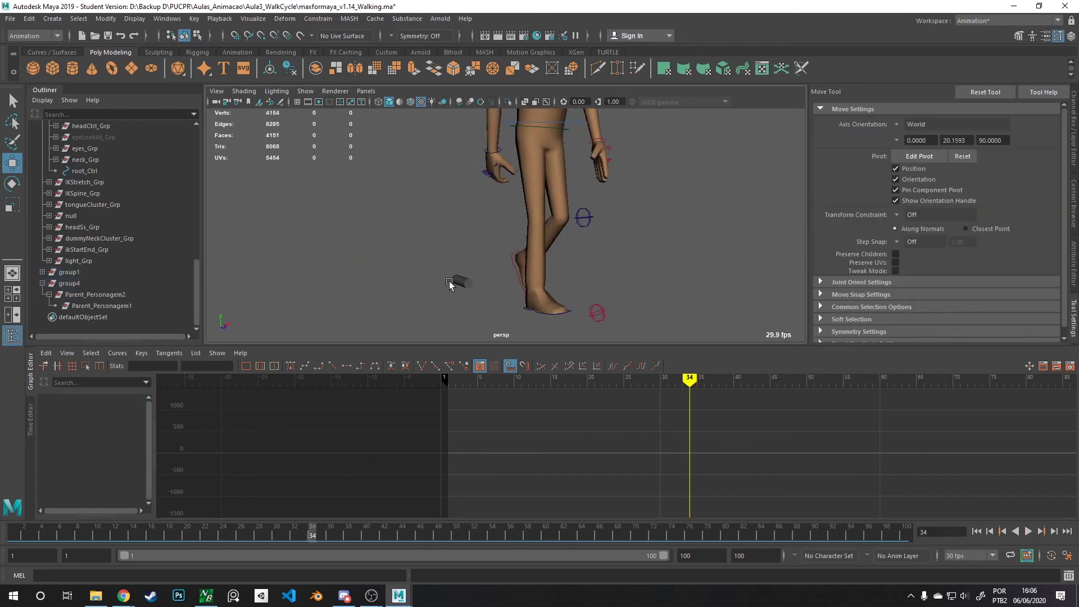
- Examine the Move tool's axis orientation options with the cylinder selected, and inspect its World-oriented manipulator at frame 44
left_click(458, 281)
left_click(896, 124)
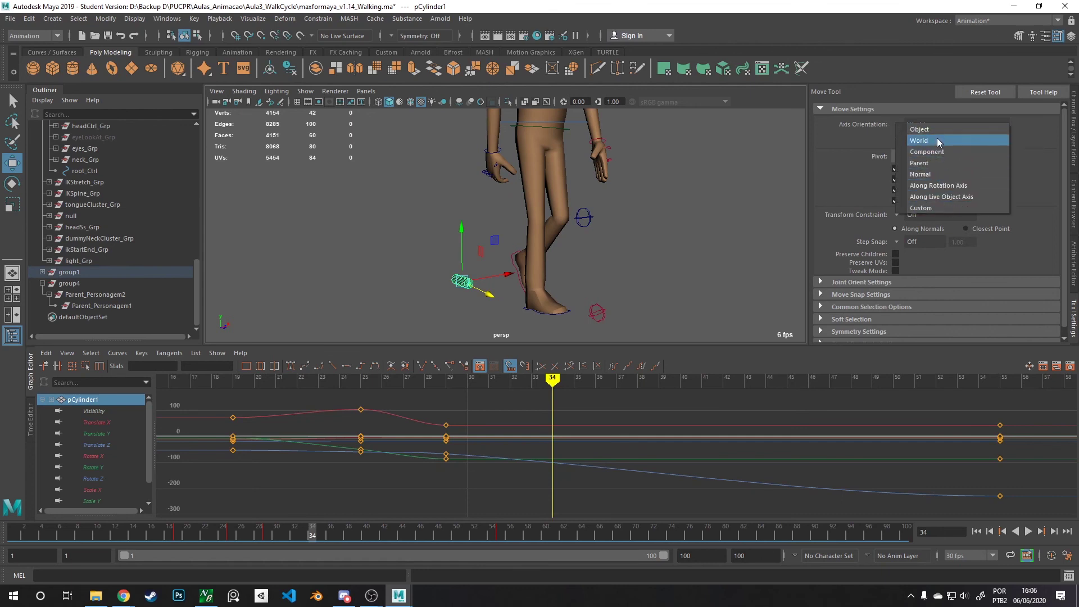
left_click(731, 213)
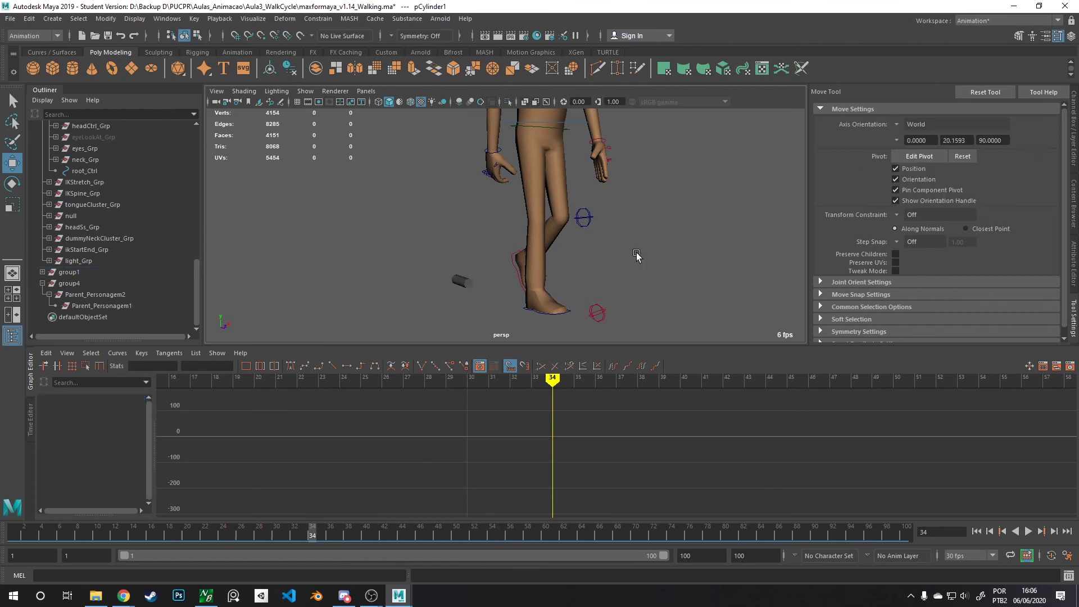
left_click(466, 283)
left_click_drag(567, 375, 780, 382)
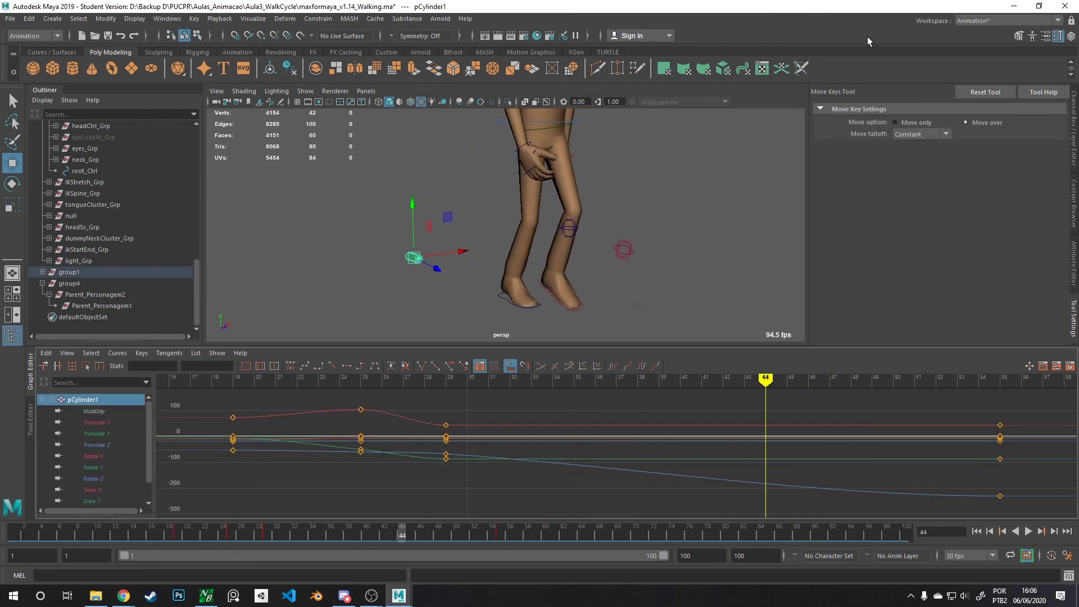
left_click_drag(616, 260, 697, 294, "alt")
key("w")
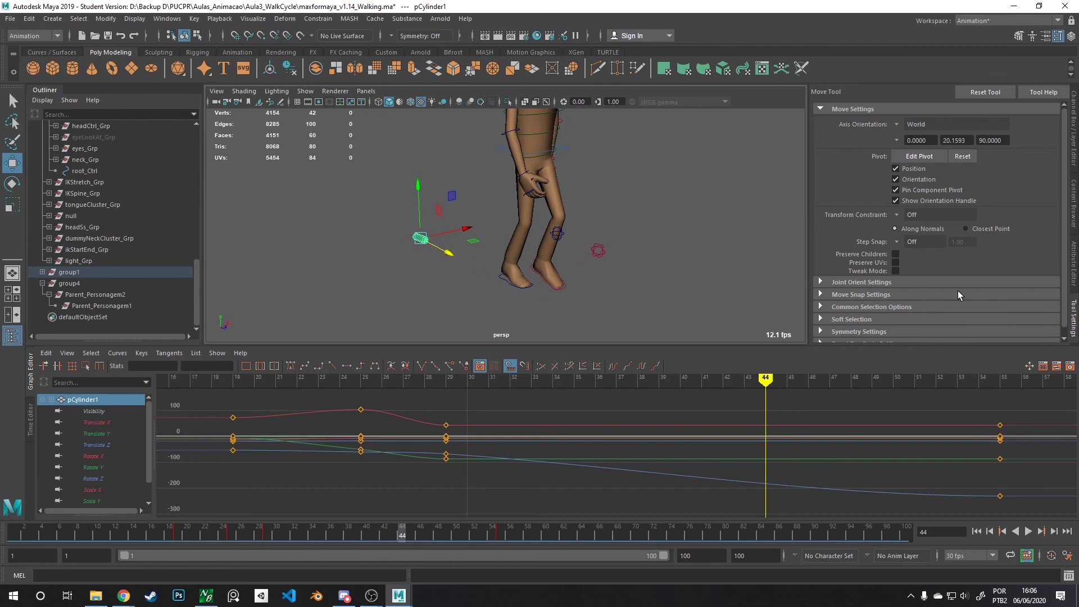
- Play the animation once more, stop at frame 29 and deselect the cylinder with the whole character in view
key("alt+v")
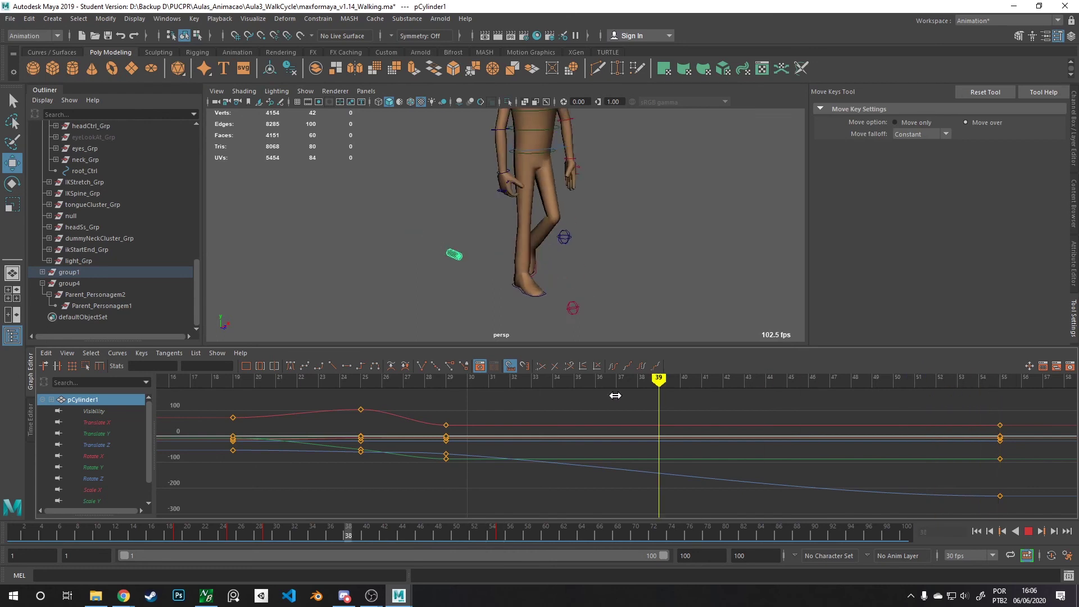
key("alt+v")
left_click(373, 604)
left_click(332, 560)
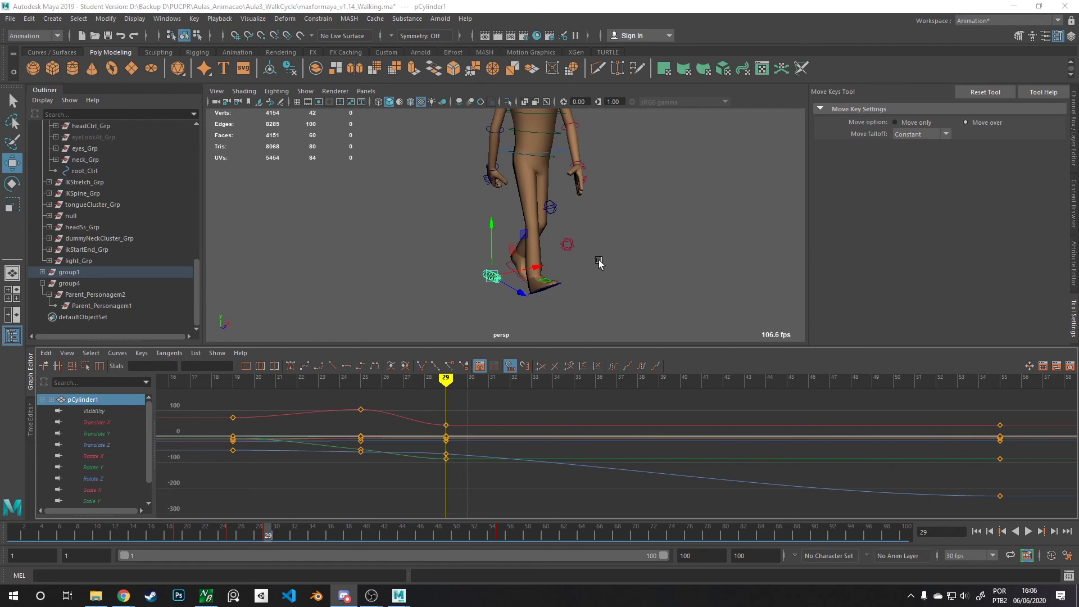
key("w")
left_click_drag(597, 260, 551, 233, "alt")
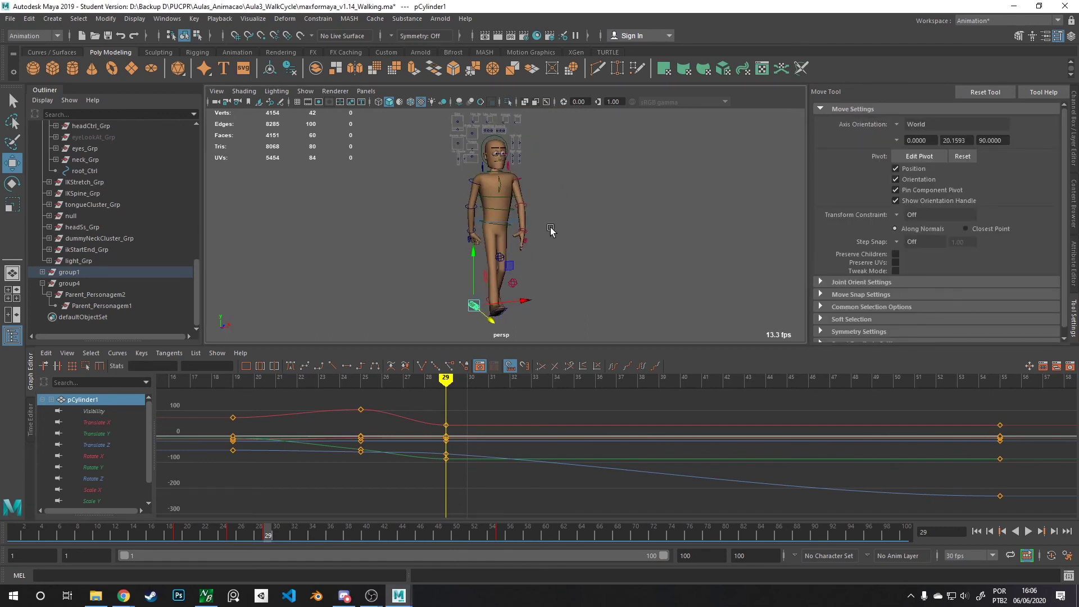
left_click(570, 236)
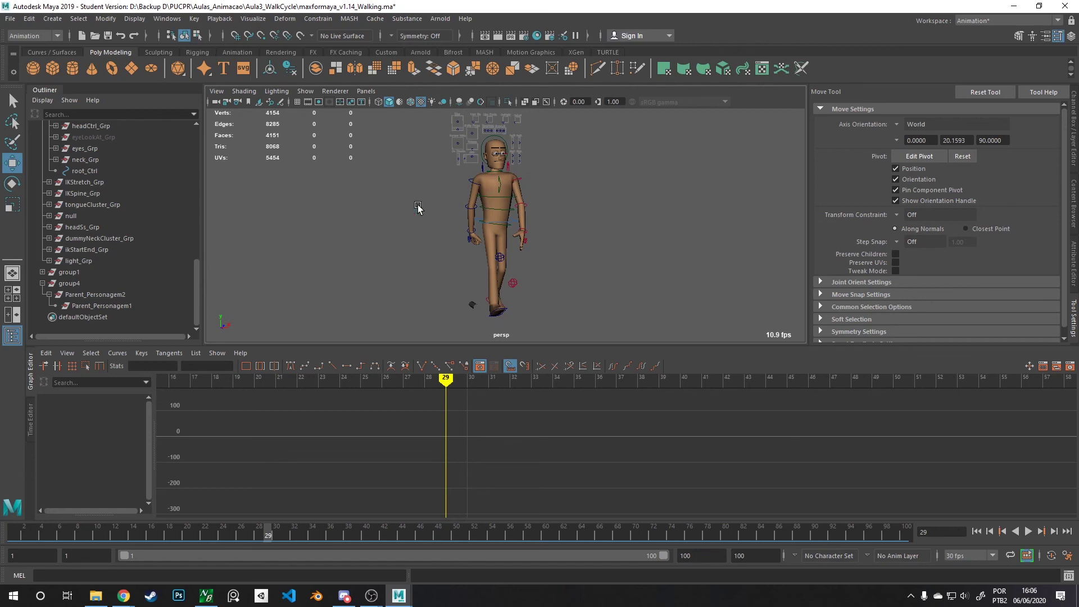
- Open the movie import dialog for an image plane in the perspective view
left_click(216, 91)
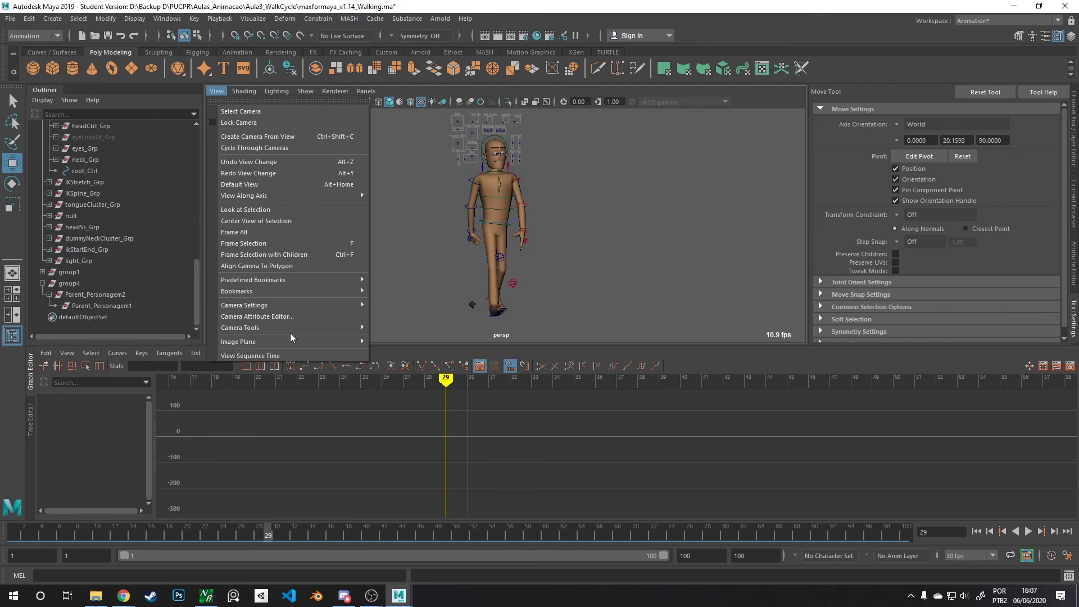
mouse_move(297, 340)
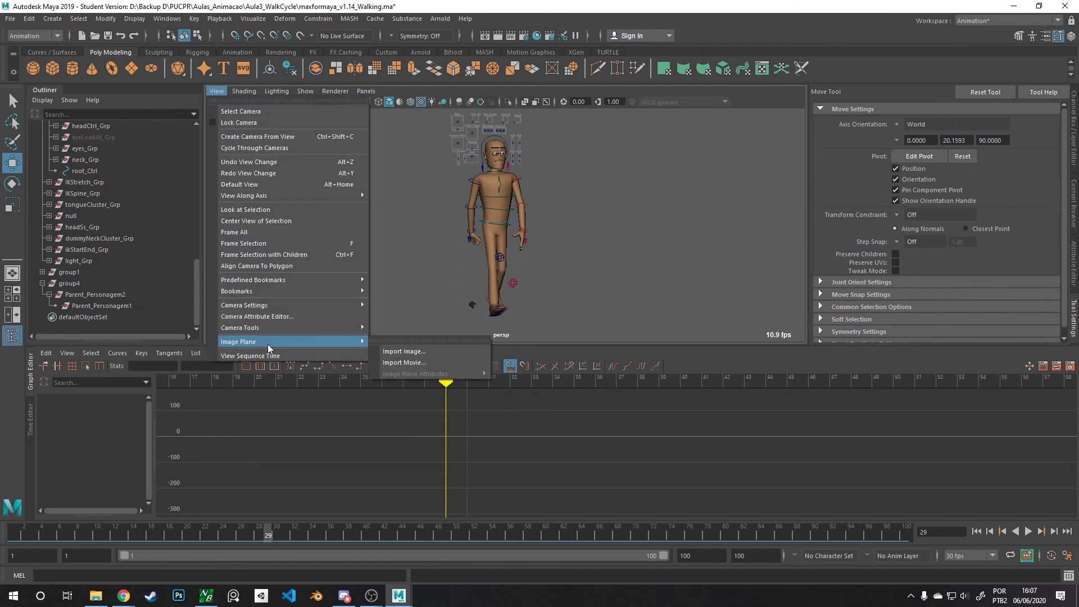
left_click(404, 363)
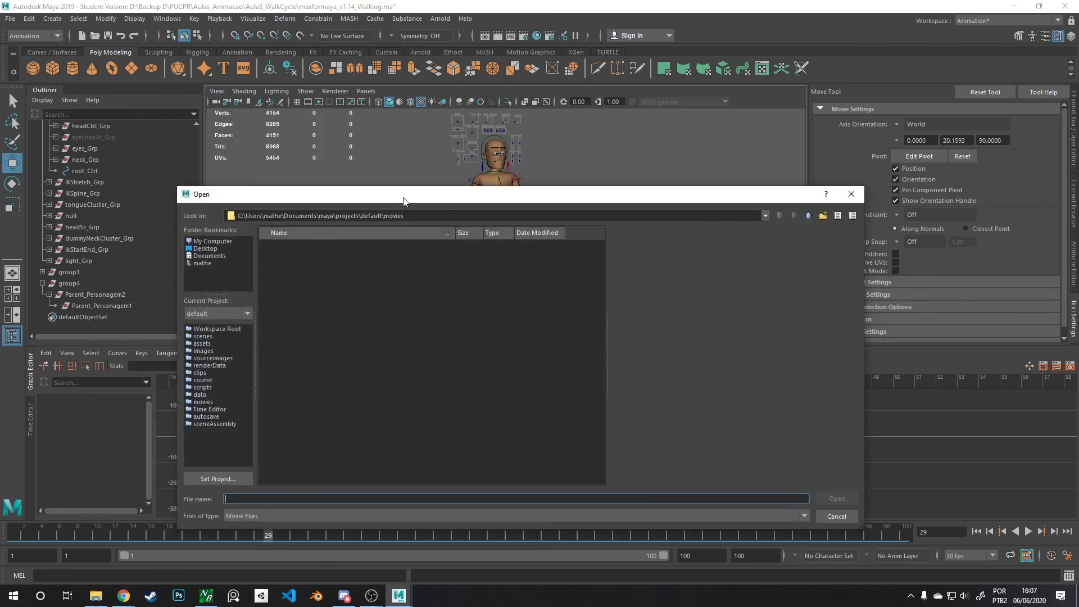
left_click_drag(403, 201, 397, 82)
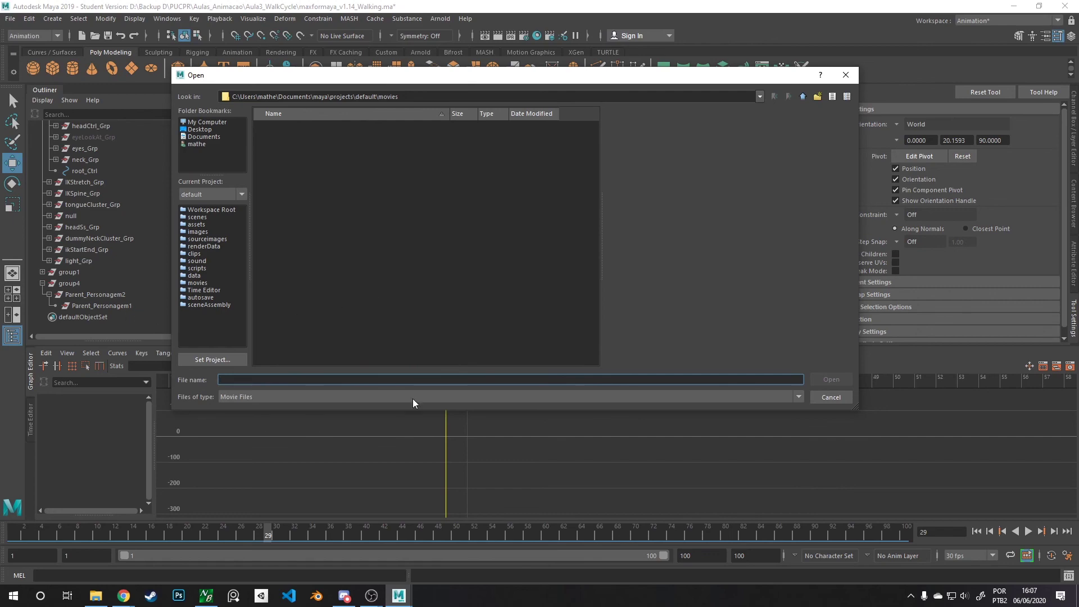
- Launch Adobe Media Encoder and move its window clear of the import dialog
key("super")
type("enco")
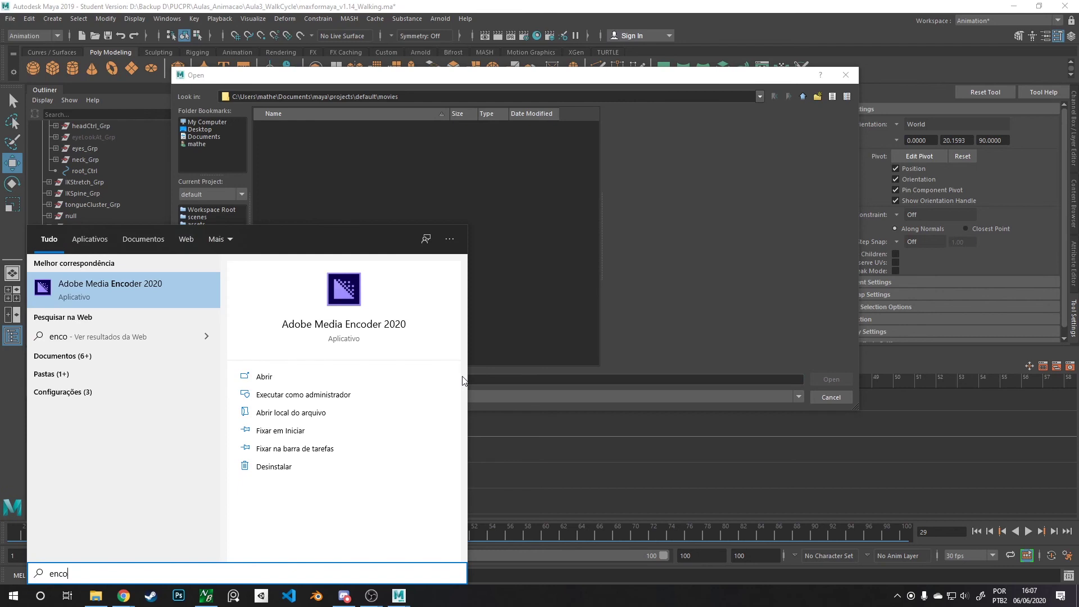
key("Return")
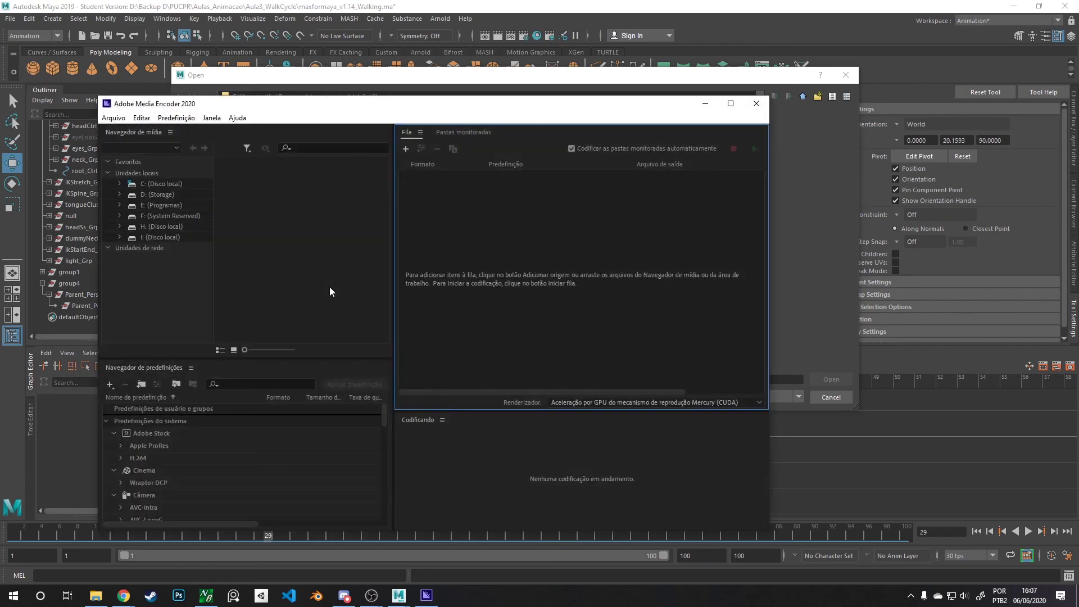
left_click_drag(485, 110, 536, 101)
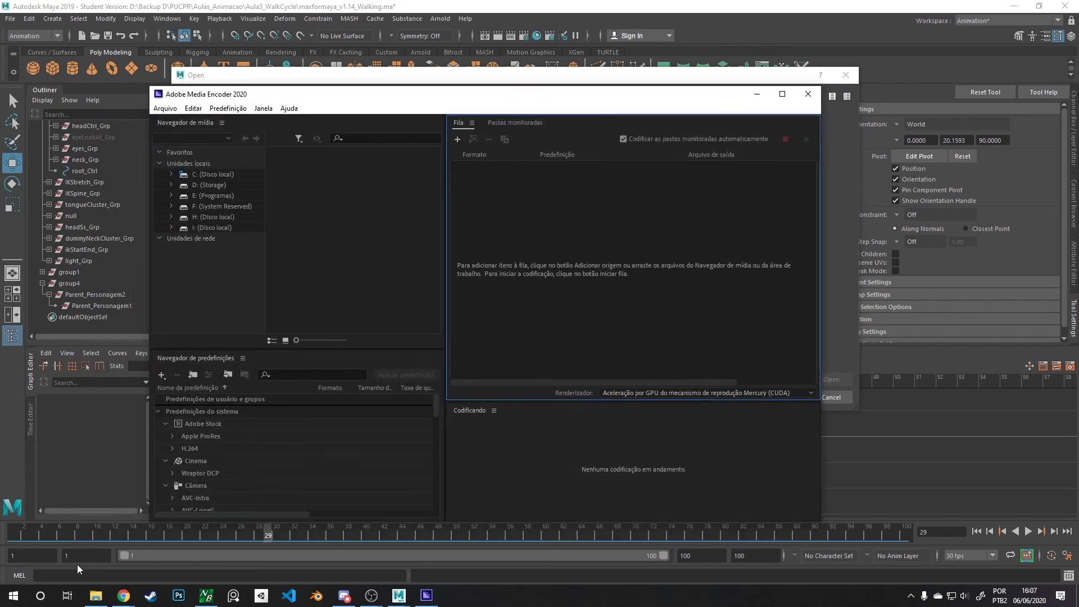
- Add videoplayback.mp4 from the Aula5_FaceAnimation folder to the Media Encoder queue
mouse_move(105, 600)
left_click(117, 539)
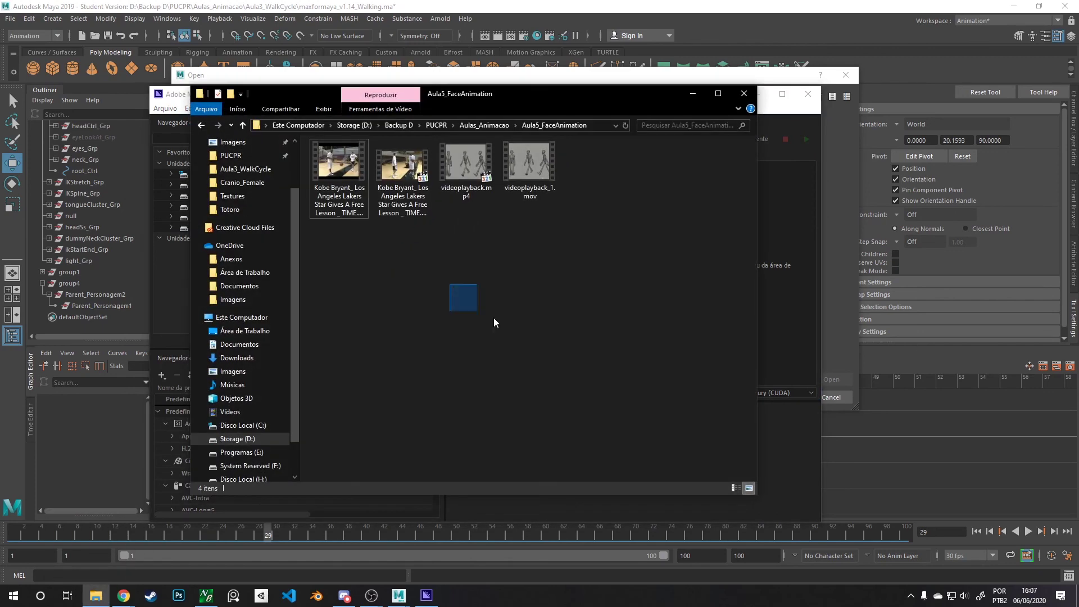
left_click(516, 167)
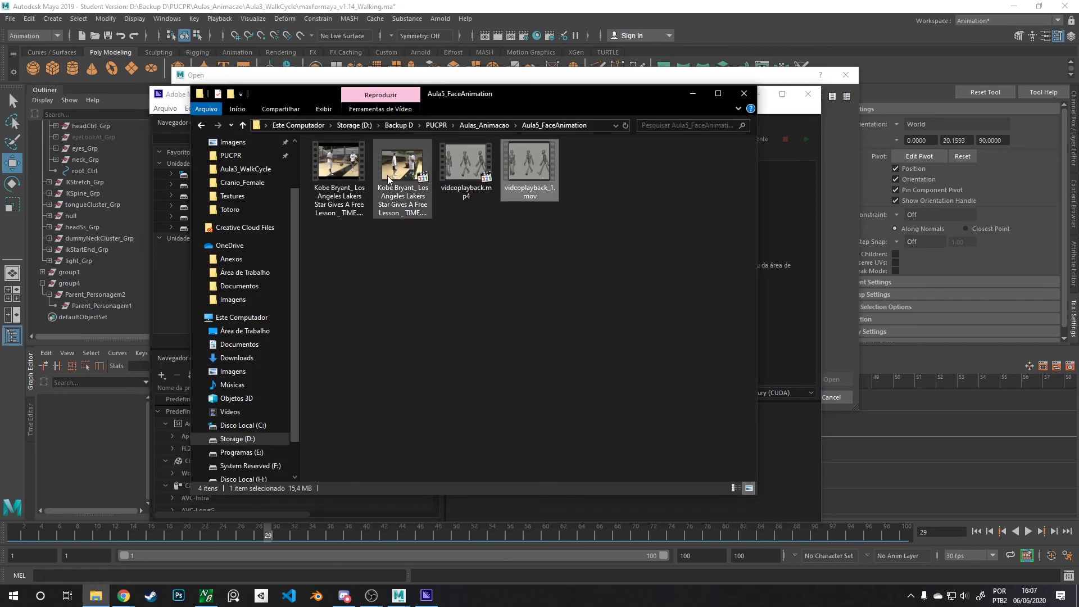
left_click(492, 279)
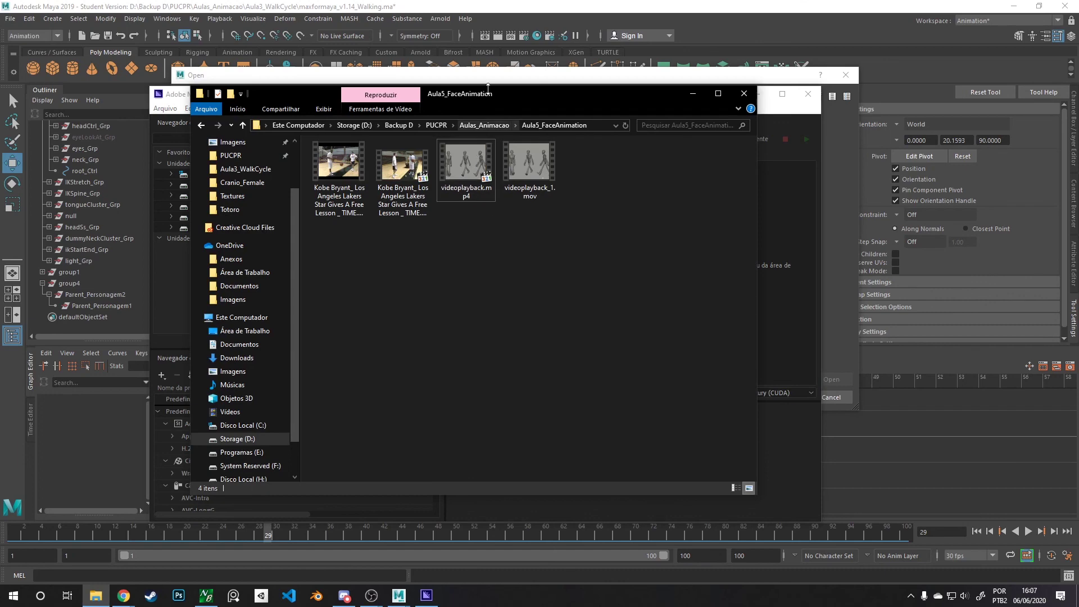
left_click_drag(499, 99, 489, 324)
left_click_drag(456, 388, 585, 207)
left_click(561, 190)
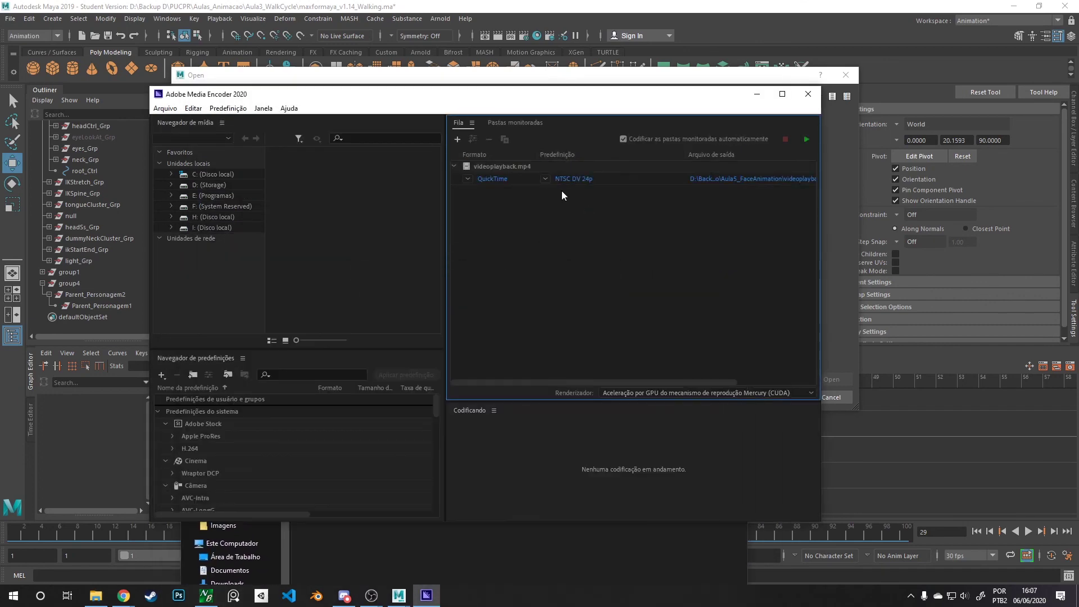
- Encode the queued clip as QuickTime with the NTSC DV 24p preset, previewing it in the export settings, and close Media Encoder
left_click(492, 178)
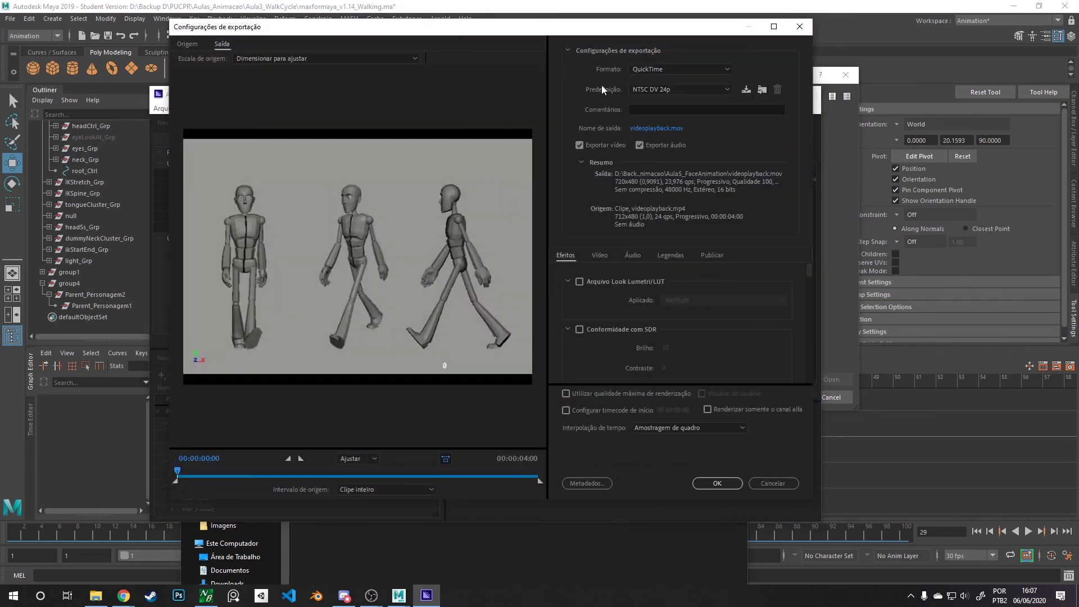
left_click(665, 71)
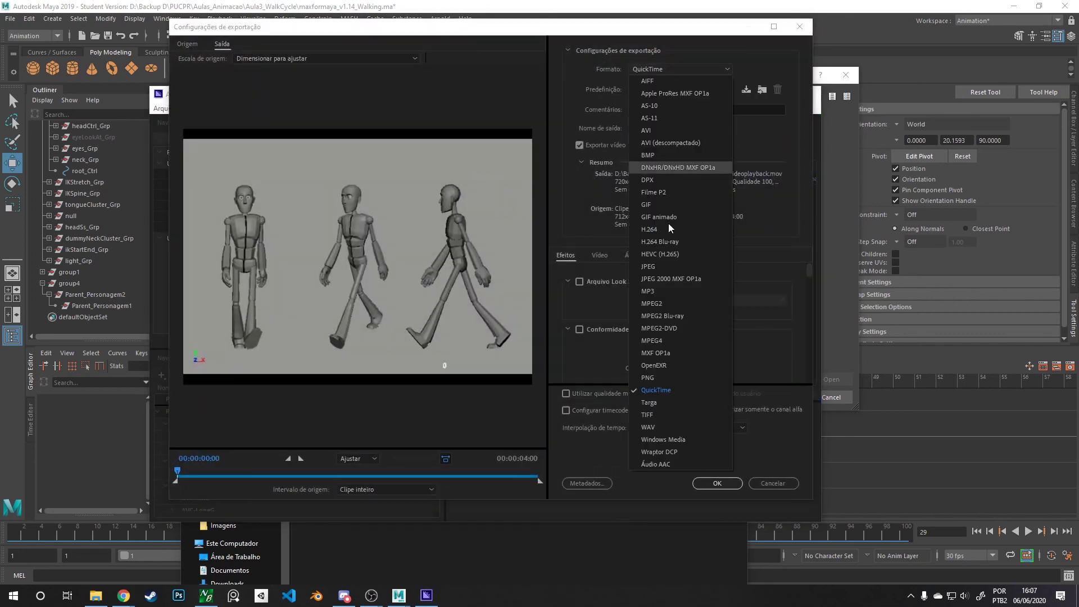
left_click(655, 387)
left_click(659, 89)
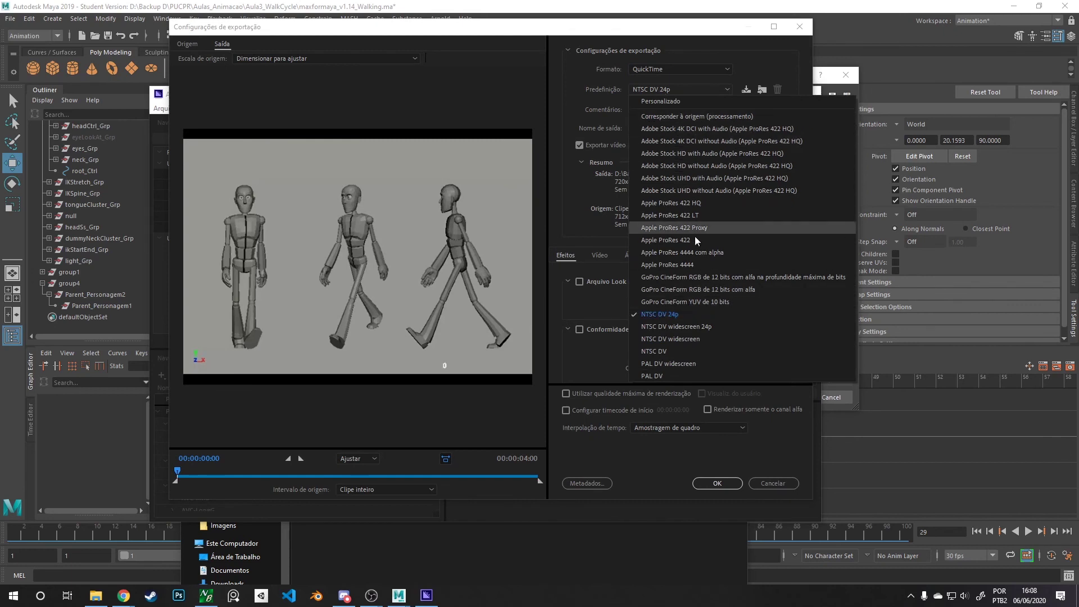
left_click(652, 315)
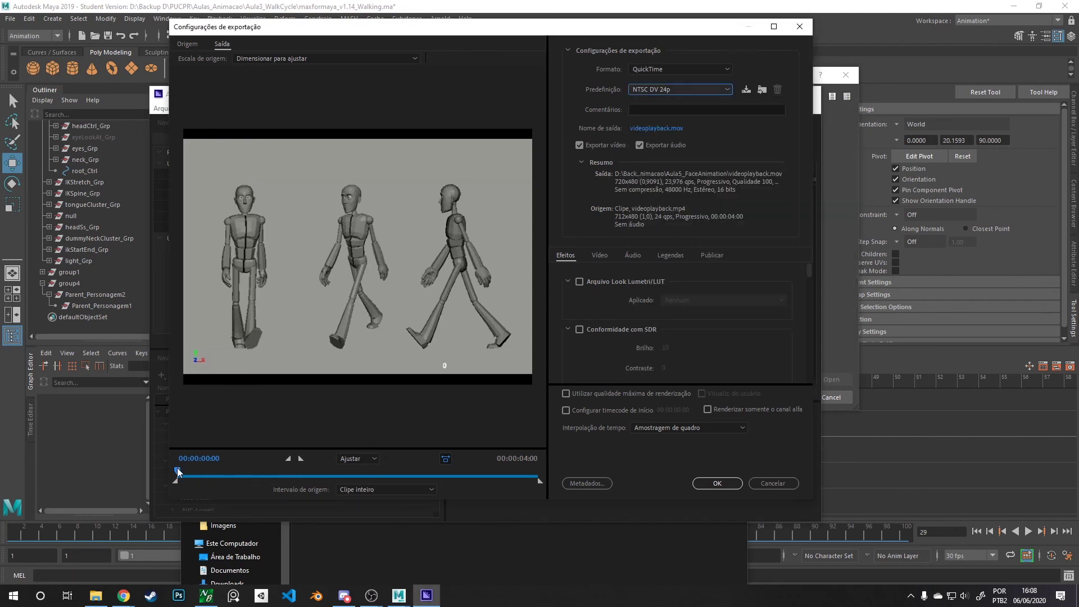
left_click_drag(177, 470, 544, 447)
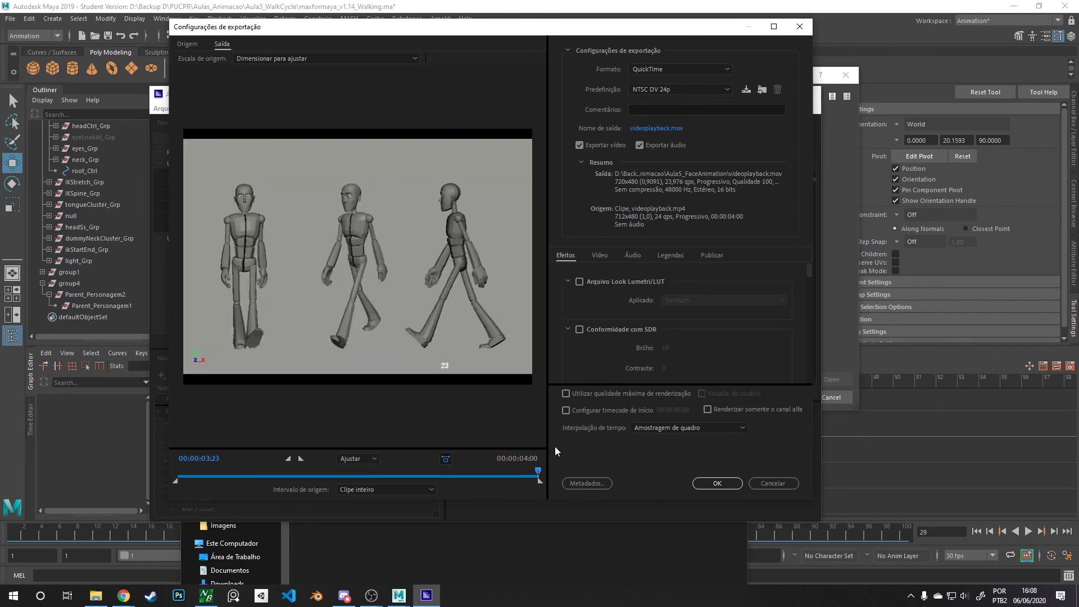
left_click(715, 483)
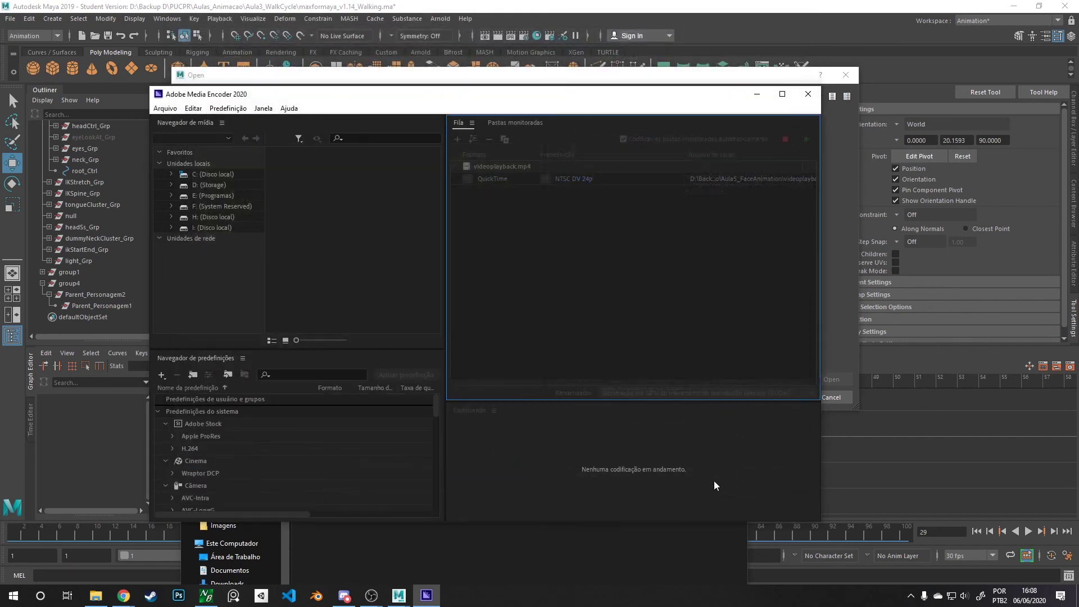
left_click(807, 141)
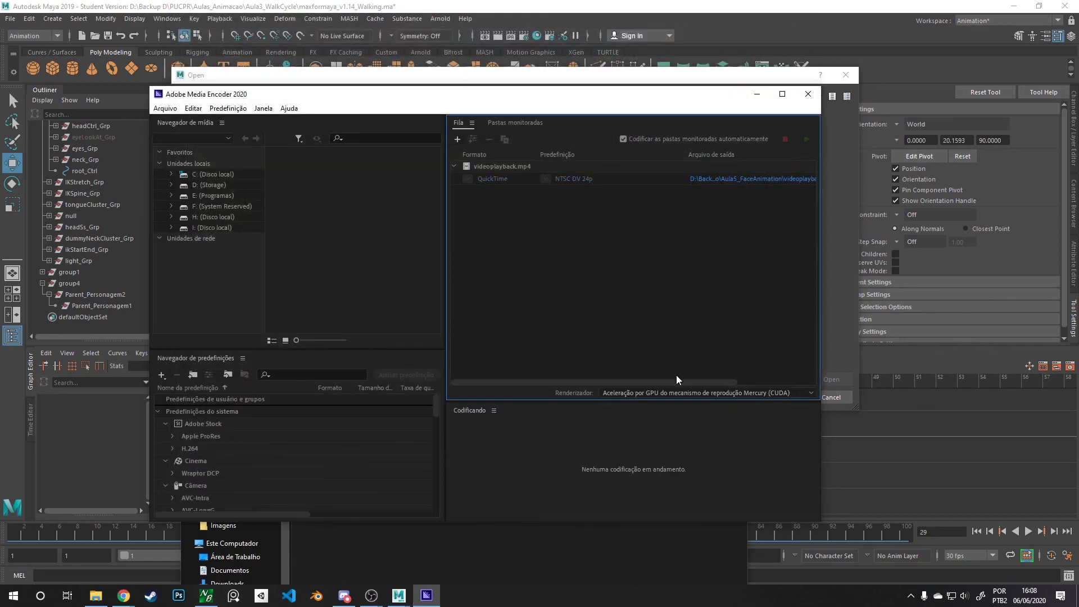
left_click(806, 97)
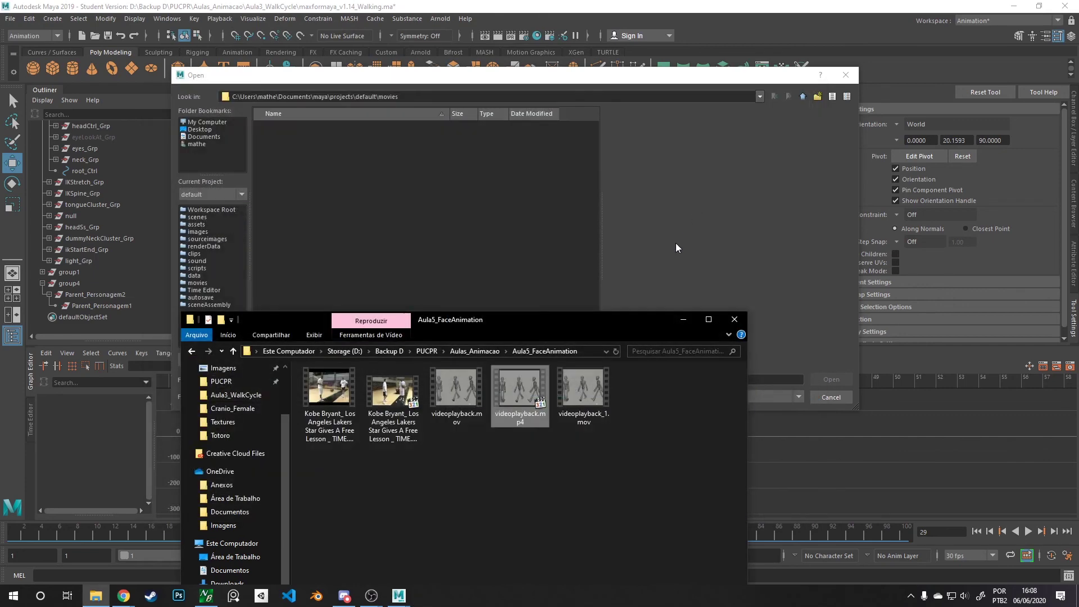
- Import videoplayback_1.mov from the Aula5_FaceAnimation folder as the perspective view's image plane, using the folder path copied from the file explorer
left_click(584, 351)
key("ctrl+c")
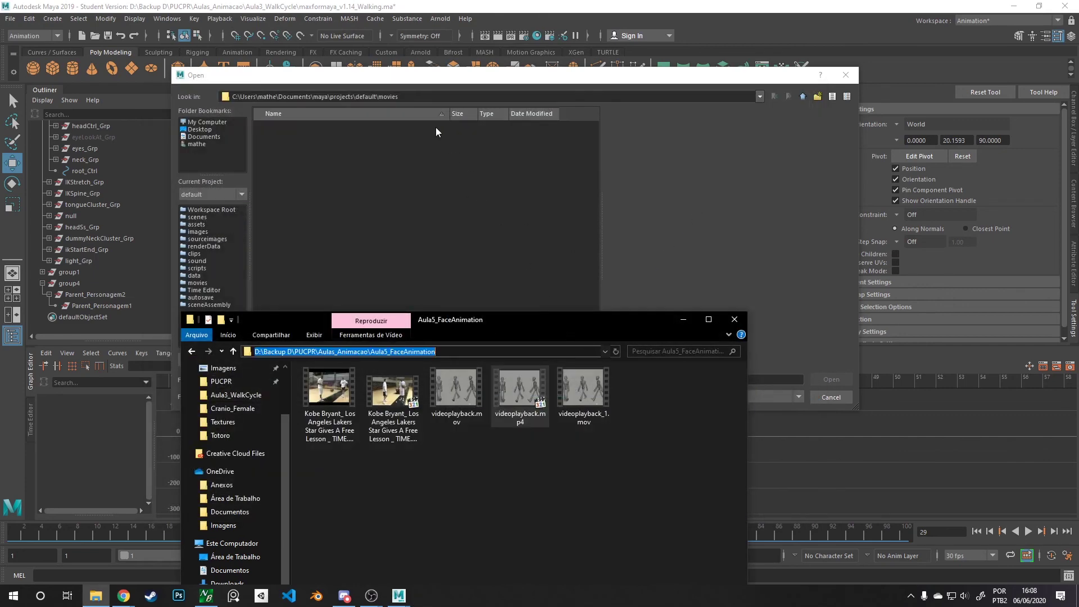
triple_click(413, 99)
key("ctrl+v")
key("Return")
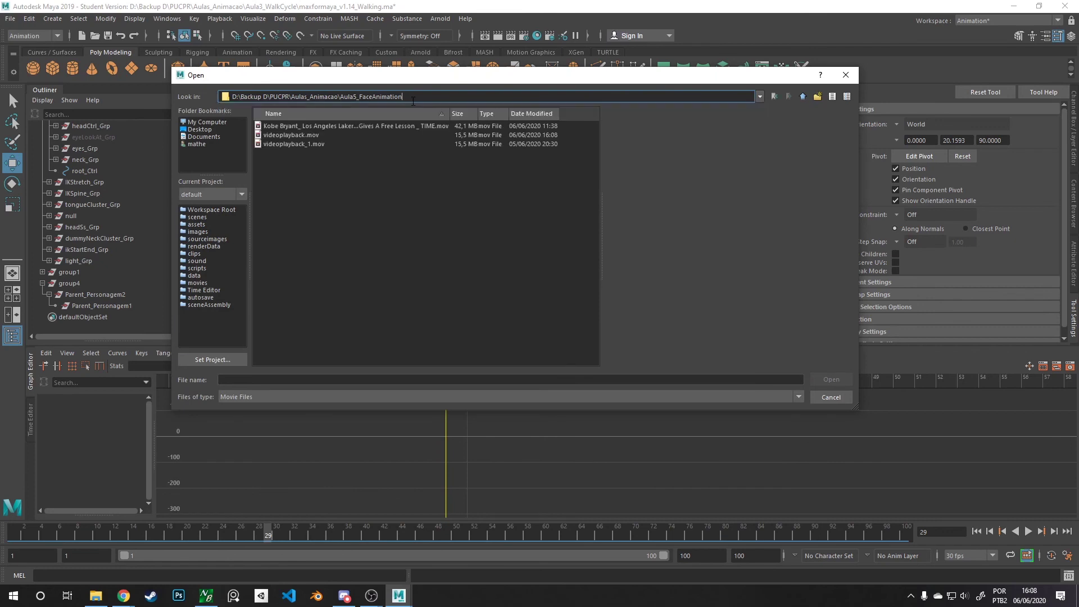
left_click(318, 144)
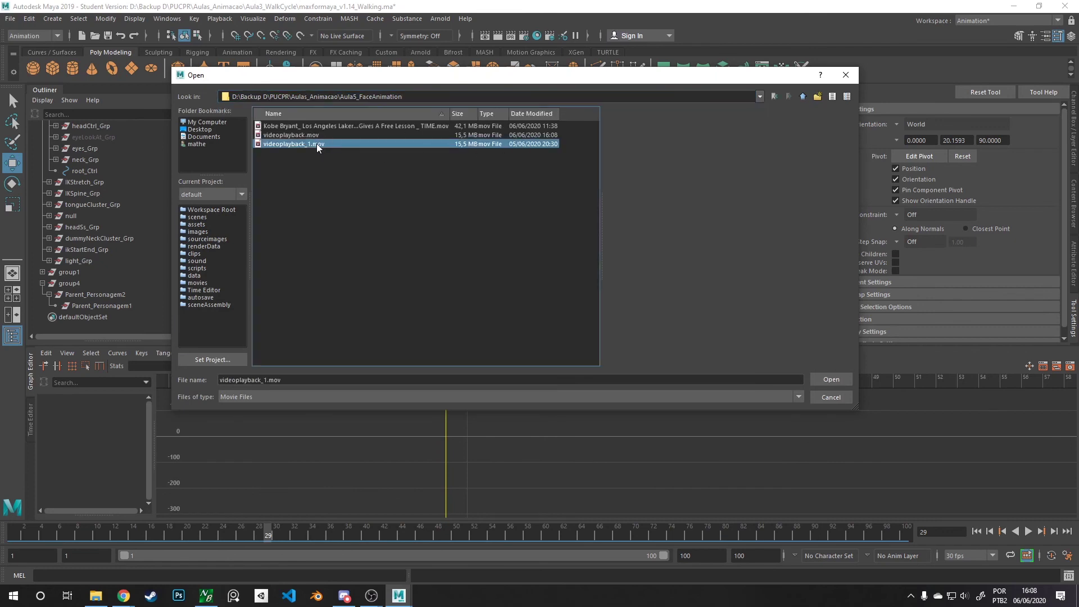
double_click(315, 143)
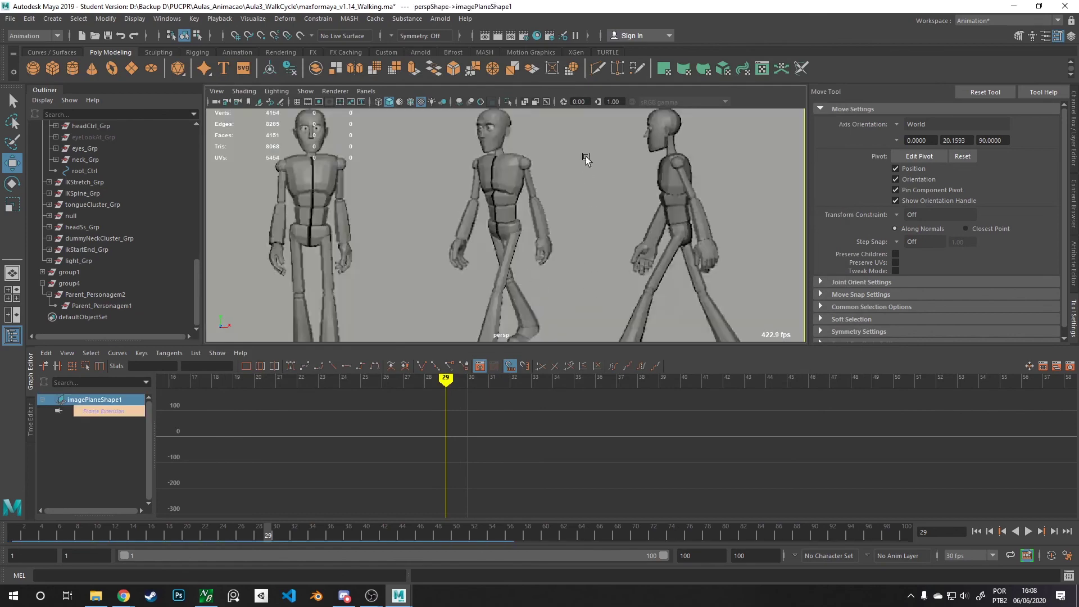
- Play the imported reference movie in the viewport, stop it, and go to frame 18 with the Move tool active
key("alt+v")
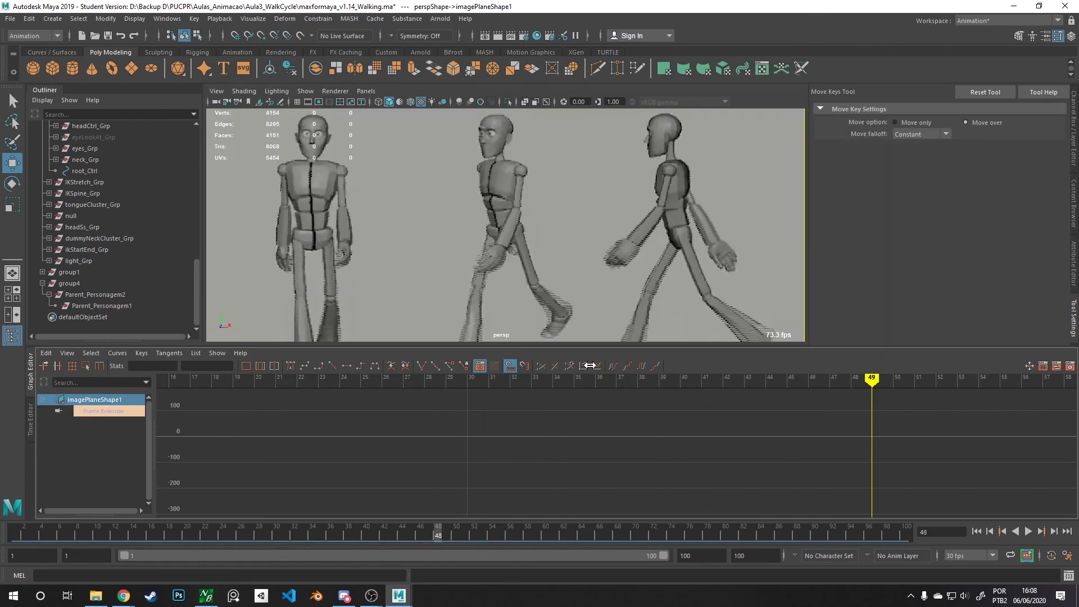
left_click(212, 378)
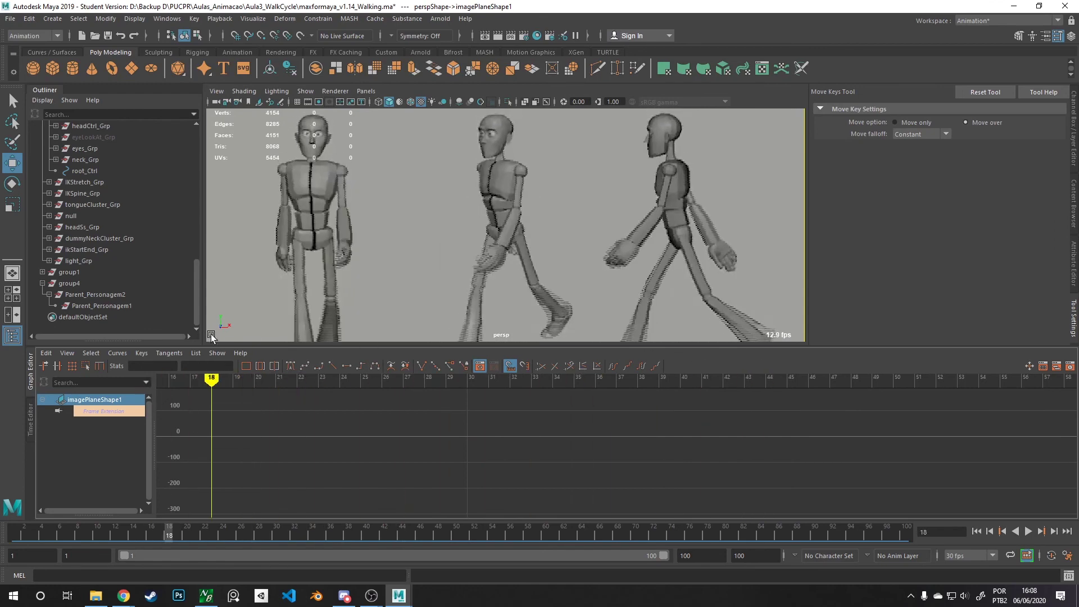
right_click(319, 197)
key("w")
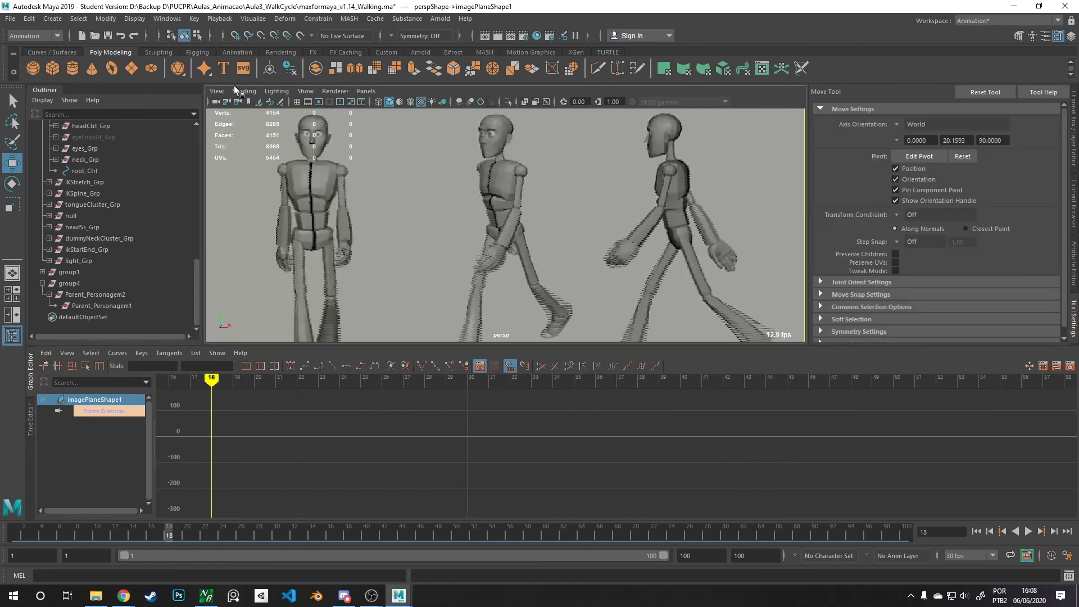
- Make the image plane semi-transparent with an Alpha Gain of 0.260 and darken its Color Gain to light grey
left_click(217, 91)
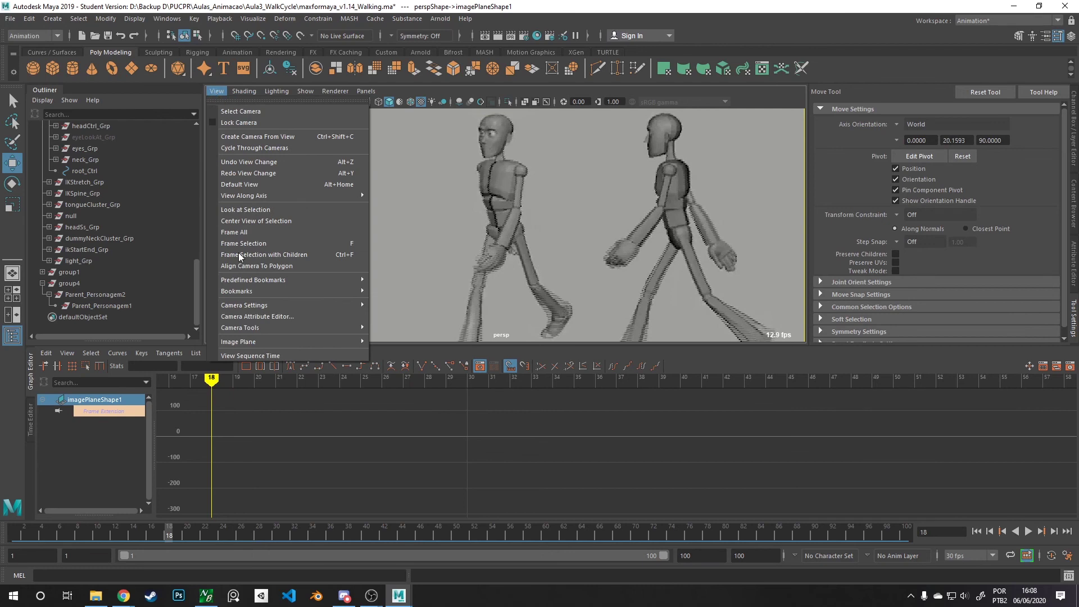
mouse_move(270, 343)
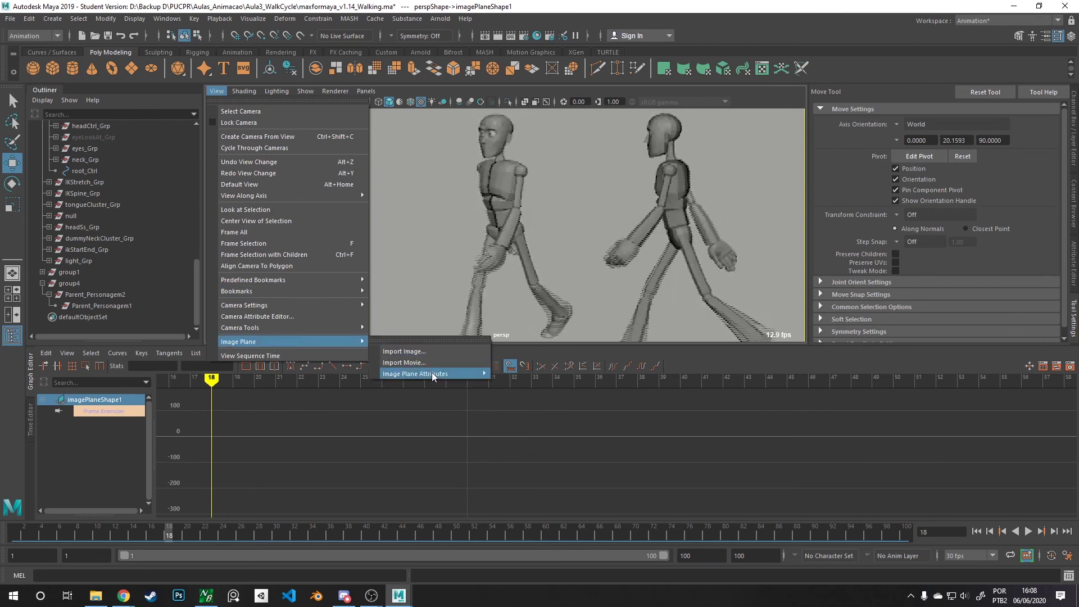
mouse_move(431, 373)
left_click(518, 374)
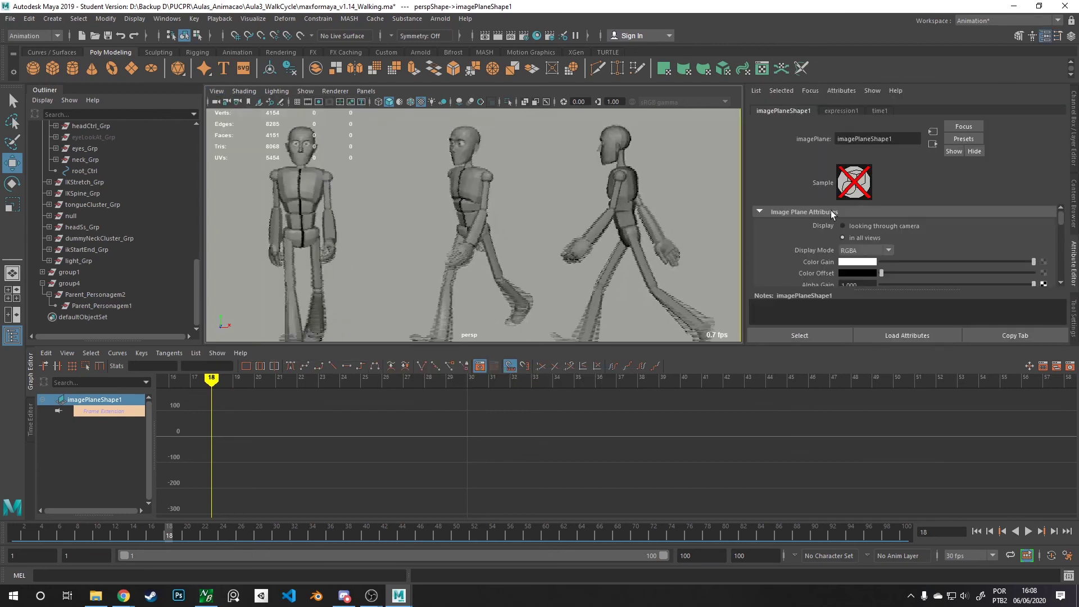
scroll(908, 249, "down", 2)
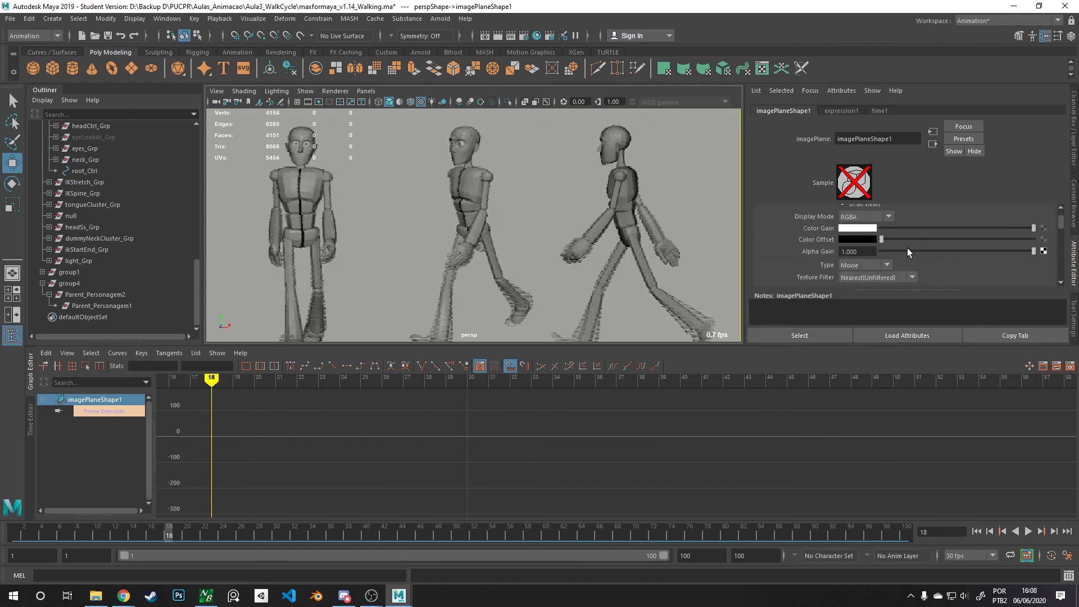
left_click_drag(909, 224, 919, 251)
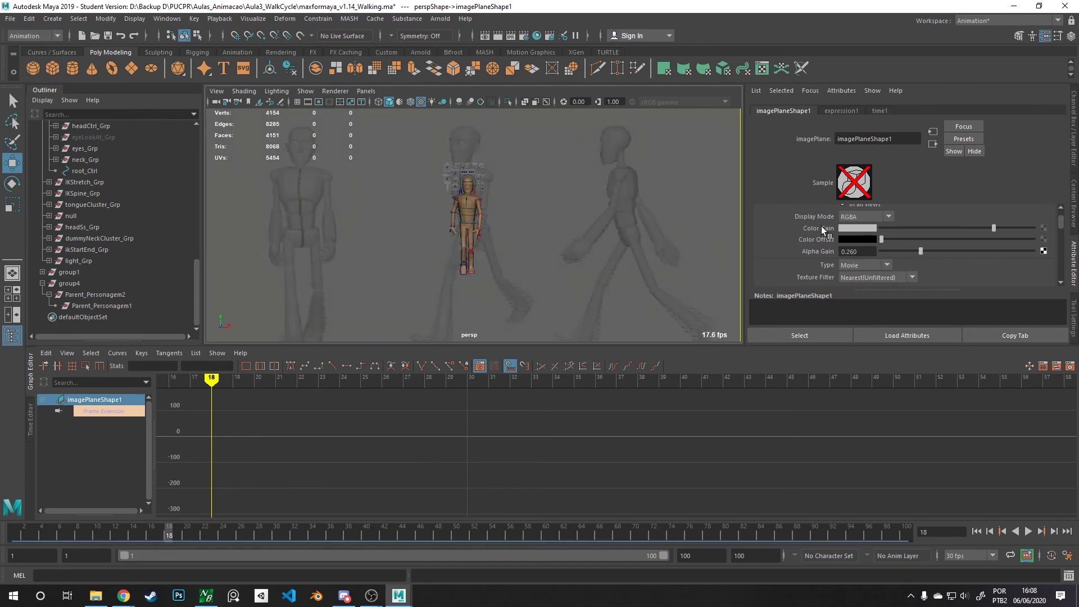
- Set the image plane's Texture Filter to Bilinear
scroll(809, 222, "down", 2)
left_click(872, 244)
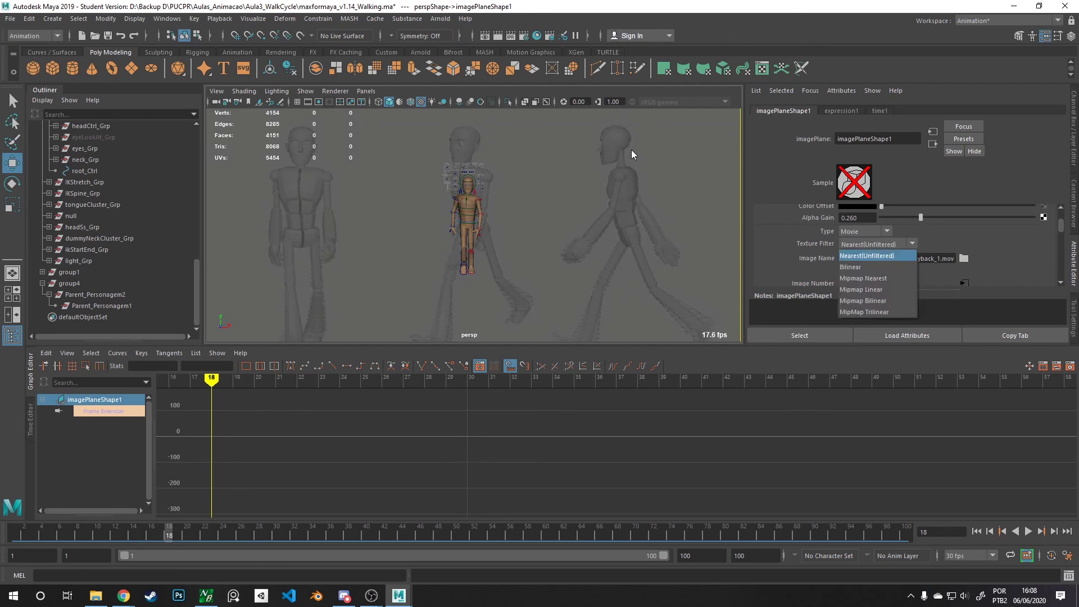
left_click(856, 266)
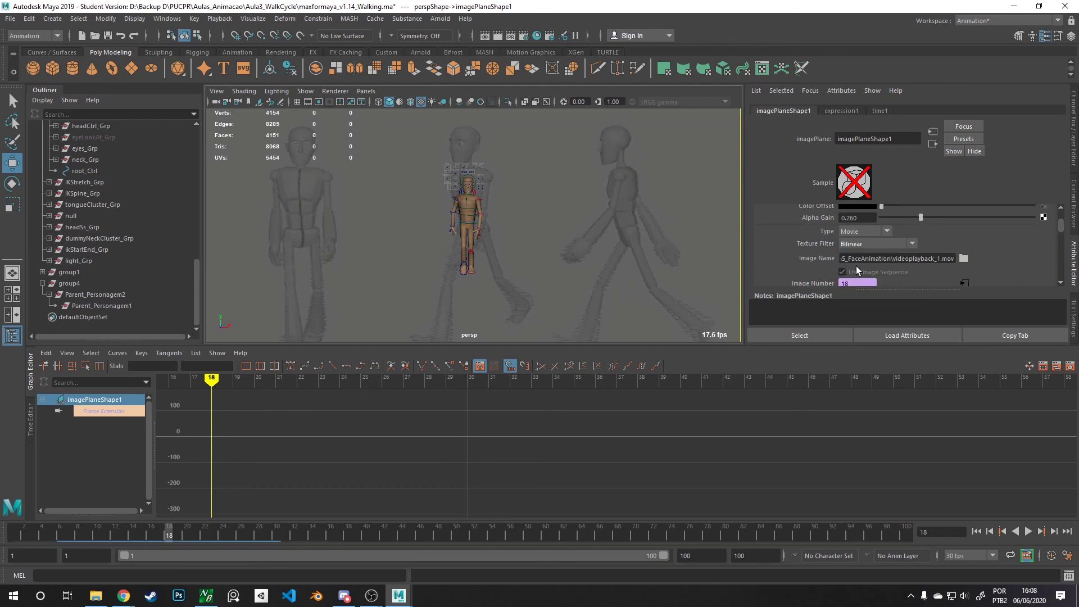
- Examine the image plane's frame range, cache, placement and coverage attributes, and view the character enlarged against the reference
scroll(774, 219, "down", 4)
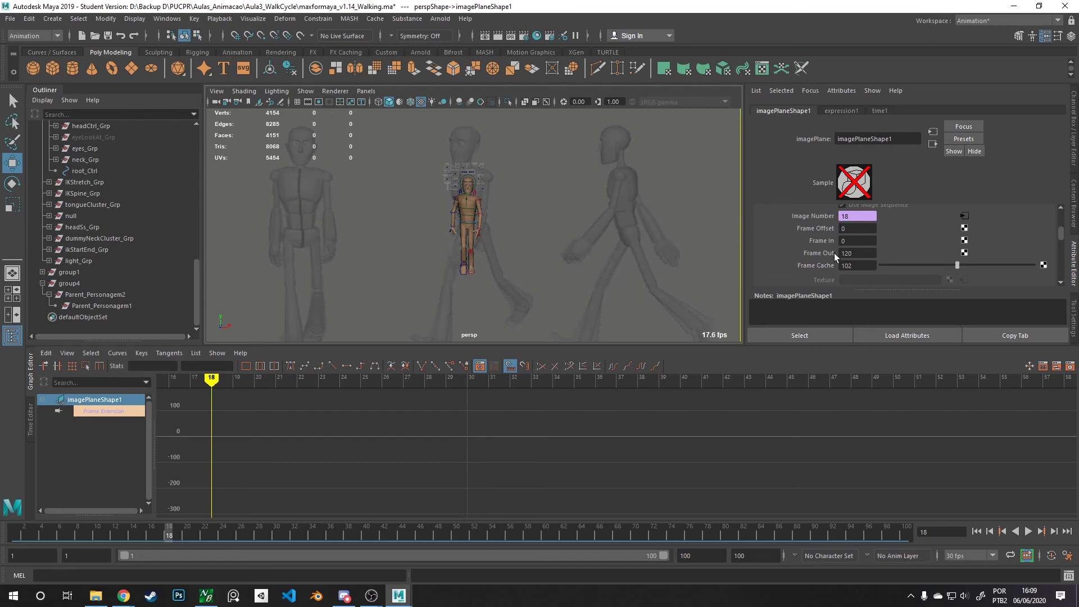
scroll(834, 253, "down", 2)
scroll(809, 255, "down", 2)
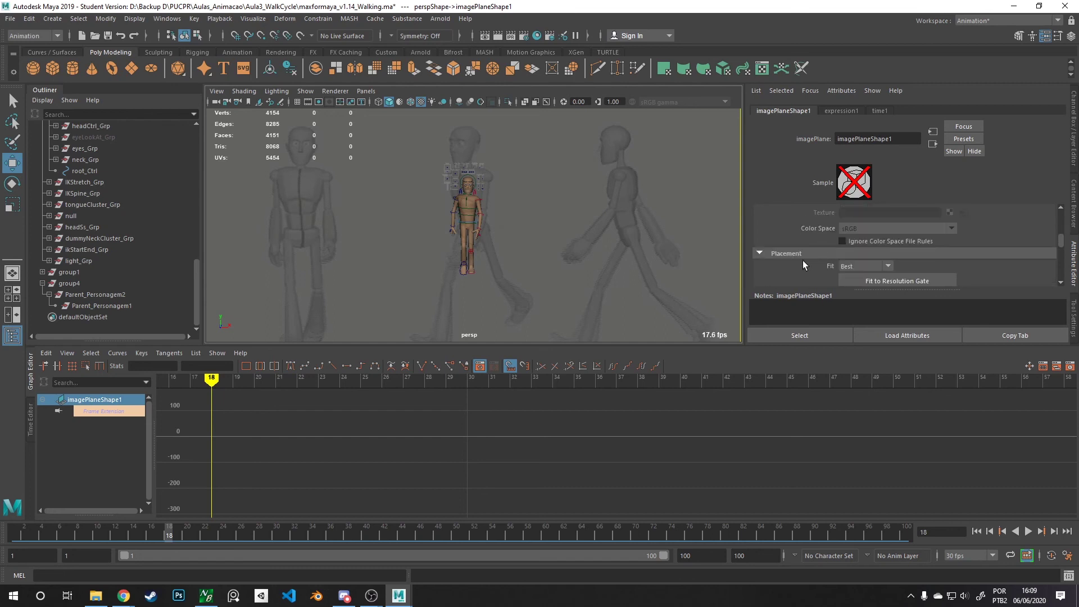
left_click(798, 233)
scroll(801, 224, "down", 2)
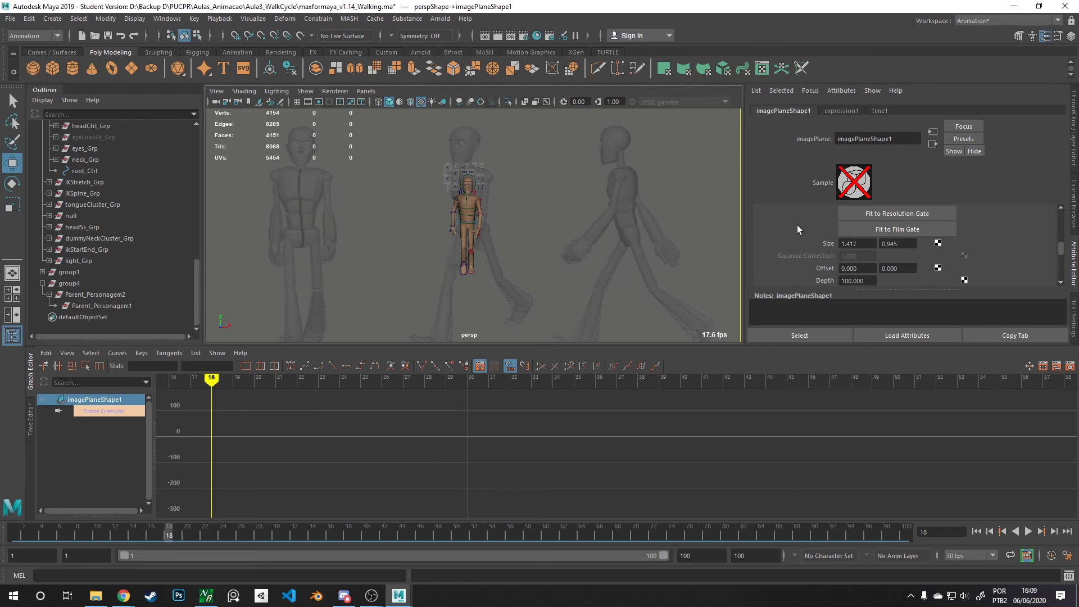
scroll(796, 224, "down", 2)
left_click(806, 231)
scroll(804, 258, "down", 2)
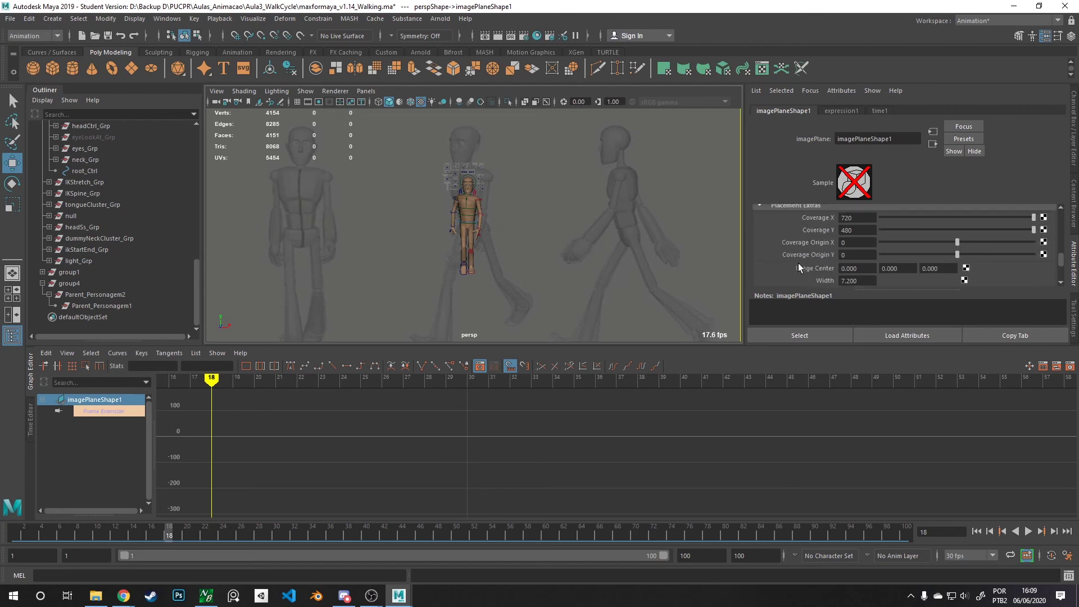
scroll(799, 270, "down", 3)
scroll(793, 270, "up", 4)
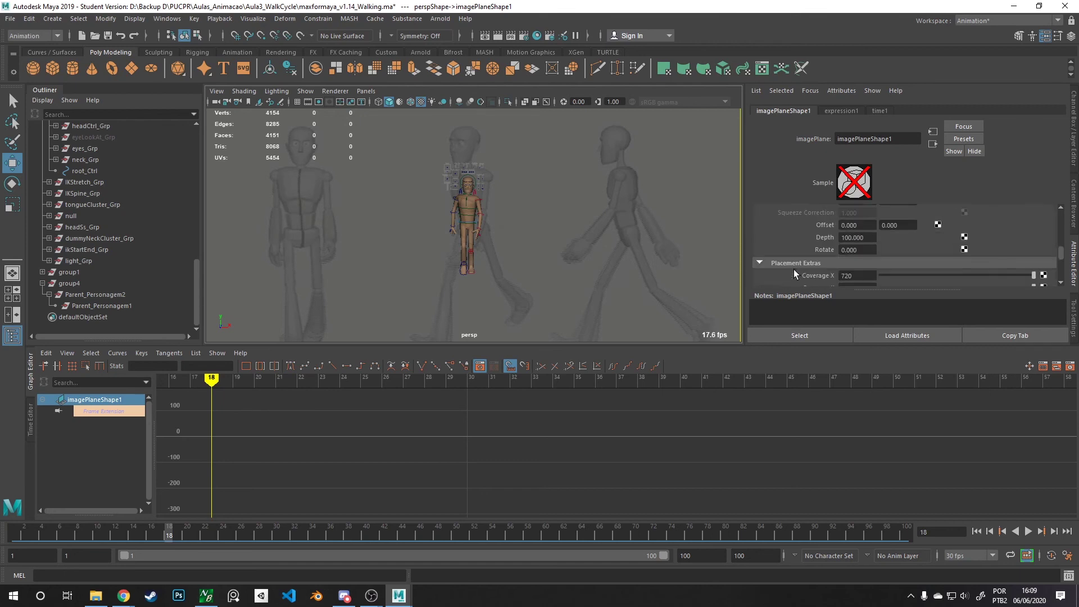
scroll(795, 270, "up", 5)
scroll(525, 236, "up", 6)
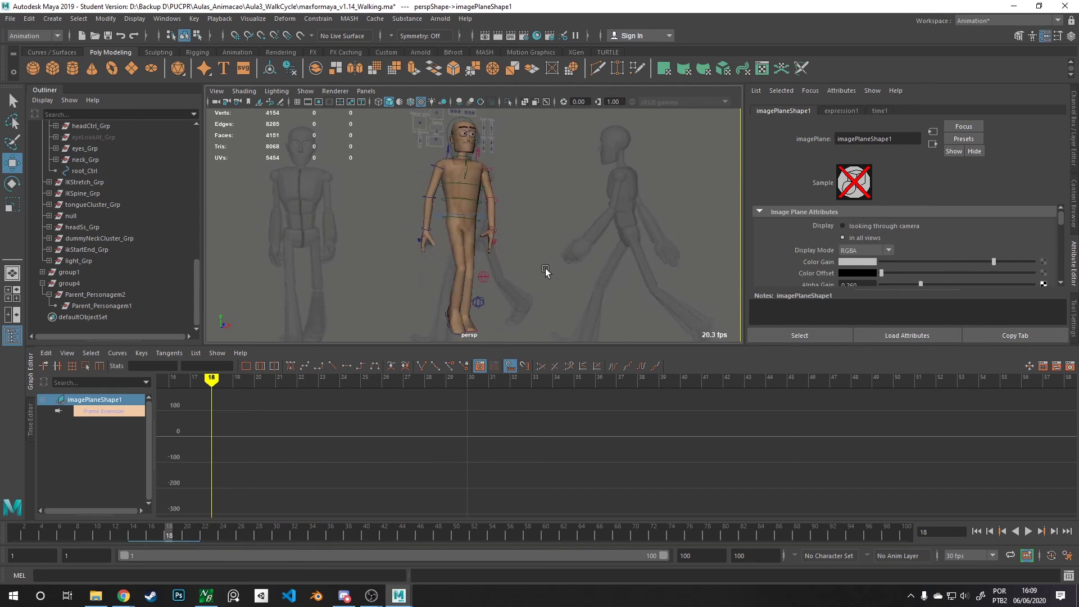
- Play the walk against the semi-transparent reference, enlarge the viewport, and play it again from frame 17
key("alt+v")
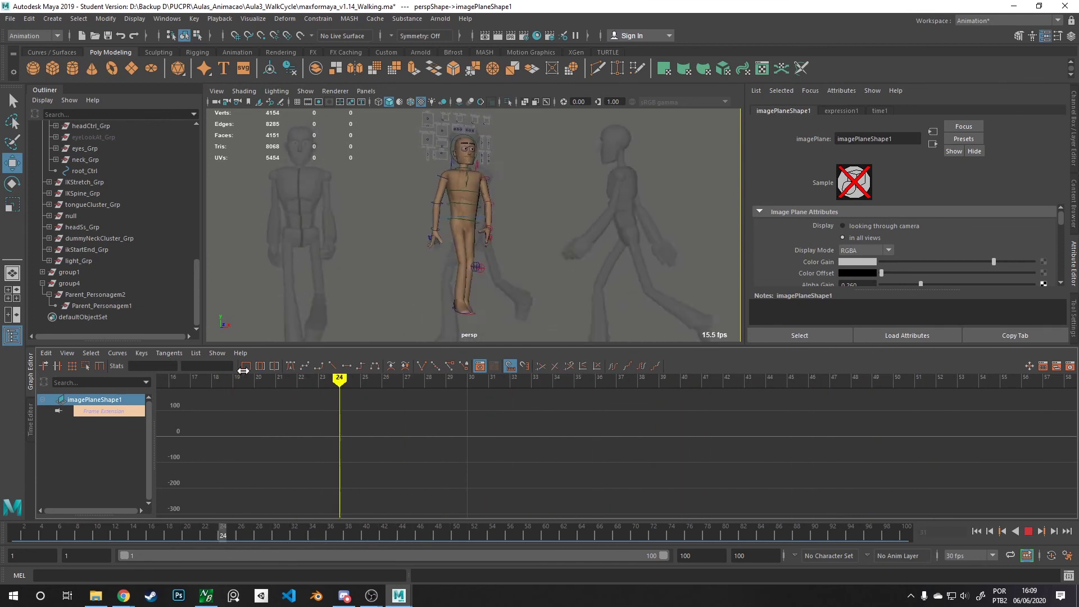
key("alt+v")
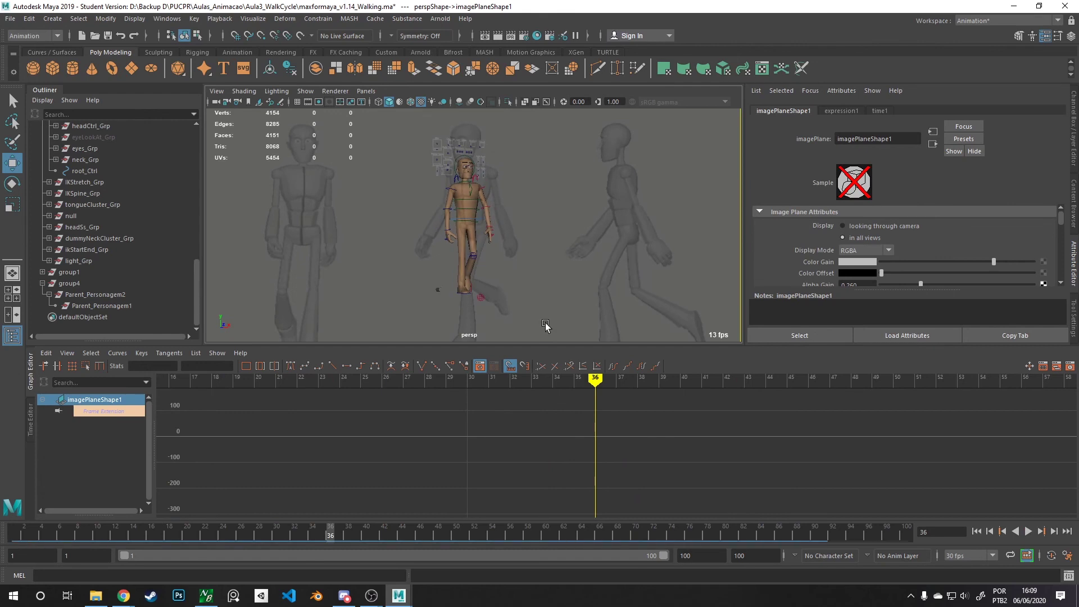
left_click_drag(559, 344, 559, 362)
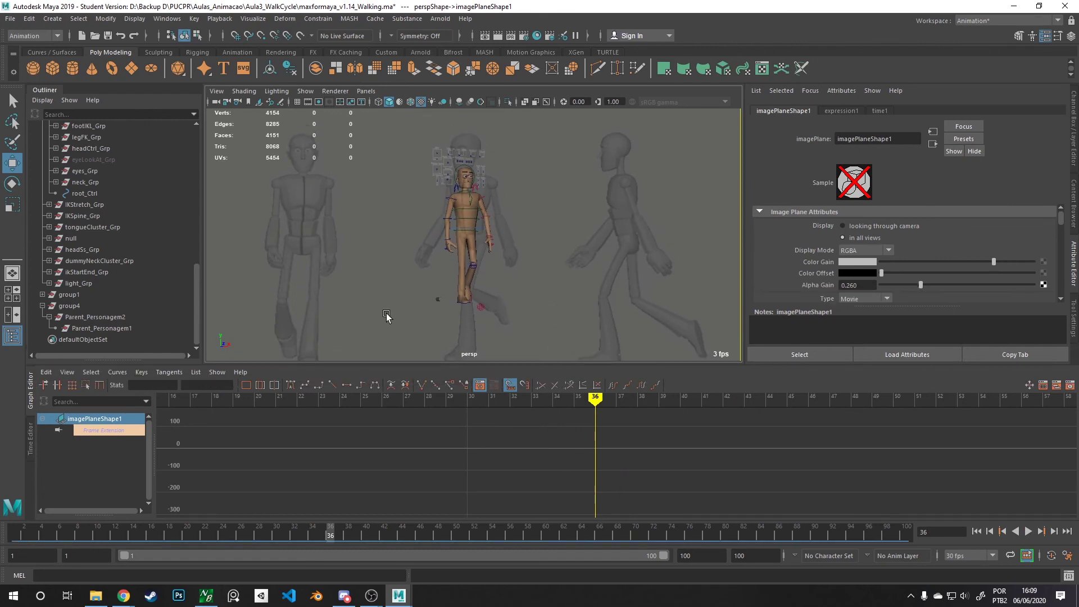
mouse_move(597, 400)
left_mouse_down()
mouse_move(207, 385)
mouse_move(913, 400)
mouse_move(233, 408)
mouse_move(847, 400)
mouse_move(193, 393)
left_mouse_up()
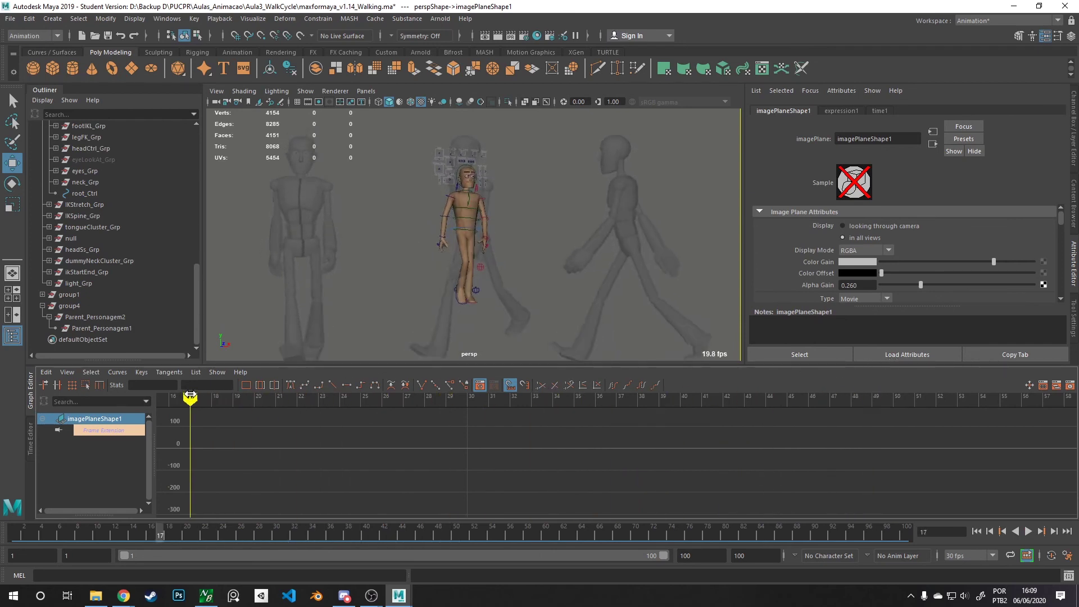
key("alt+v")
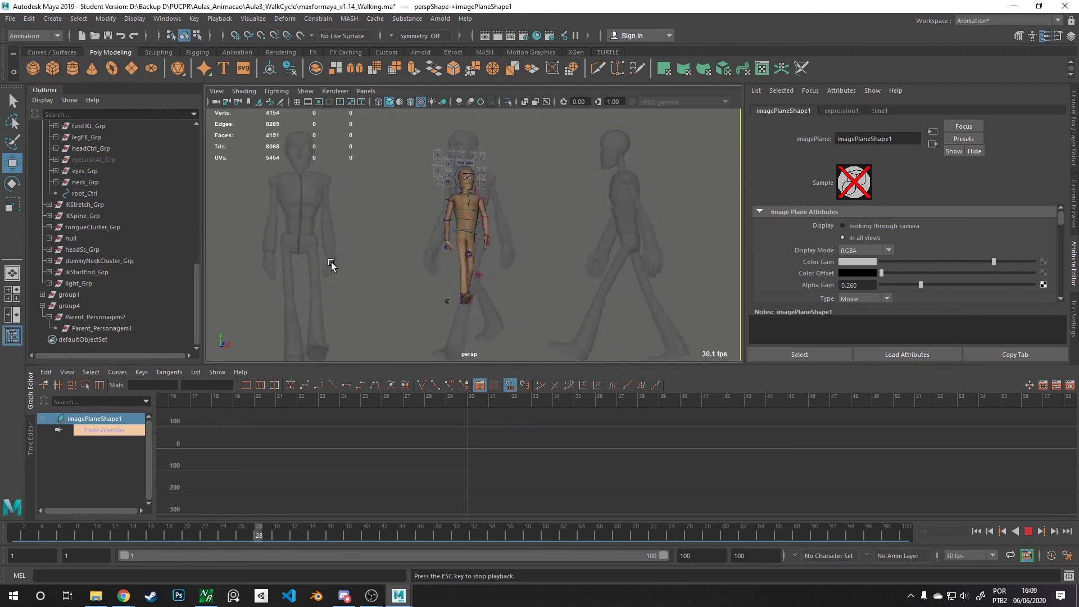
key("Escape")
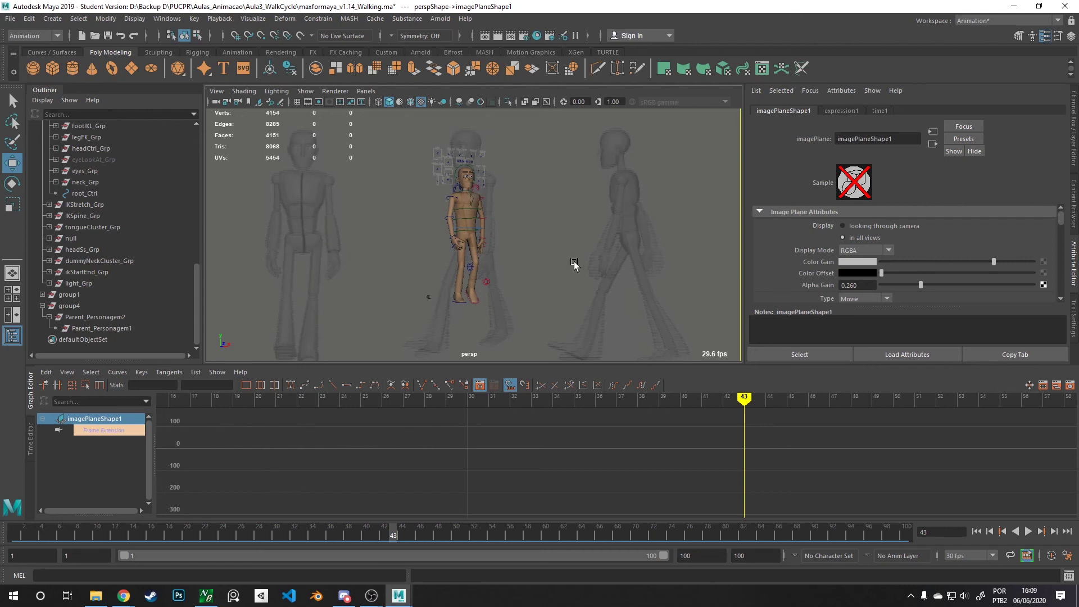
- Undo the image plane's display changes and the import of the reference movie
key("ctrl+z")
key("ctrl+z")
key("ctrl+z")
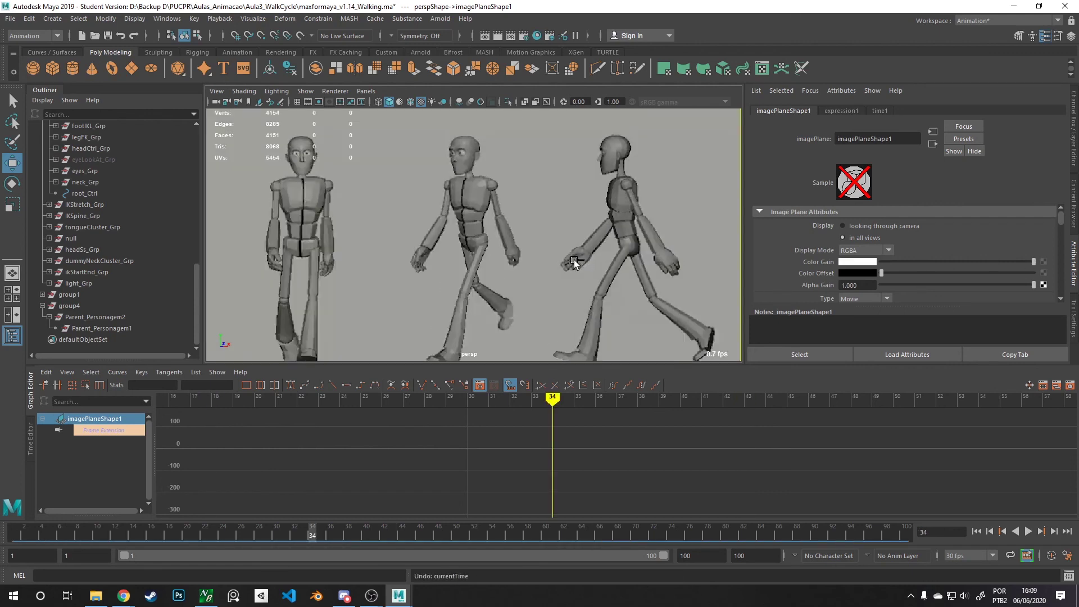
key("ctrl+z")
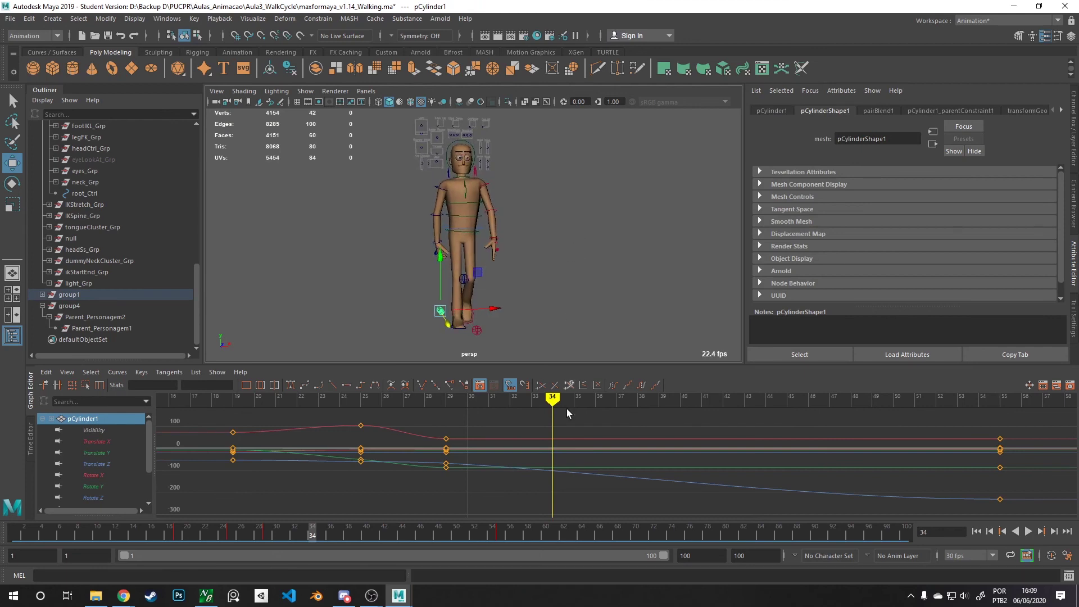
key("ctrl+z")
key("ctrl+z")
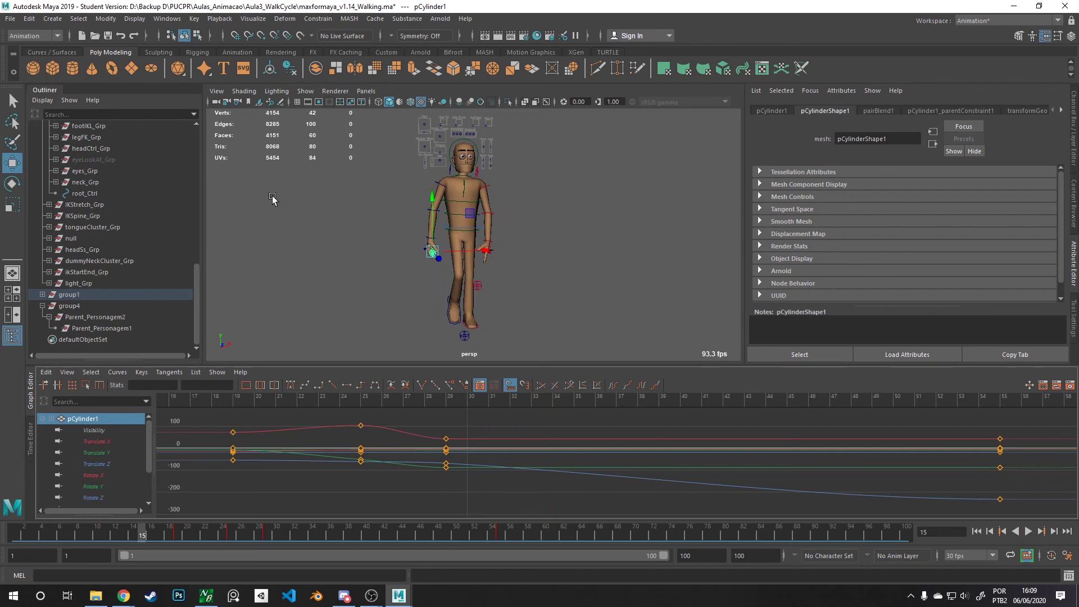
- Import videoplayback_1.mov from D:\Backup D\PUCPR\Aulas_Animacao\Aula5_FaceAnimation as an image plane for the perspective camera
left_click(216, 91)
mouse_move(293, 339)
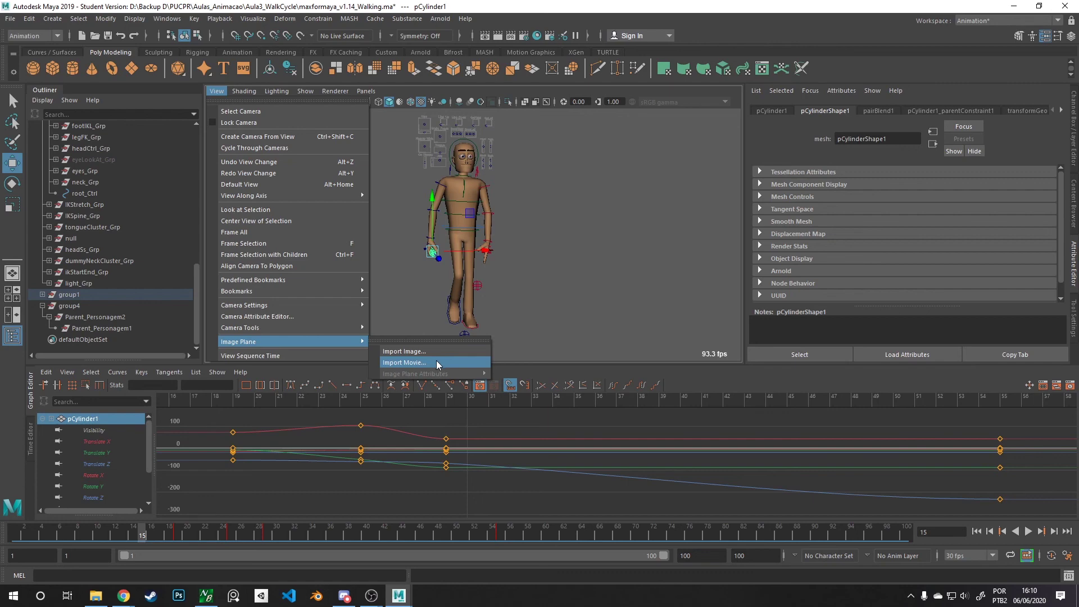
left_click(404, 363)
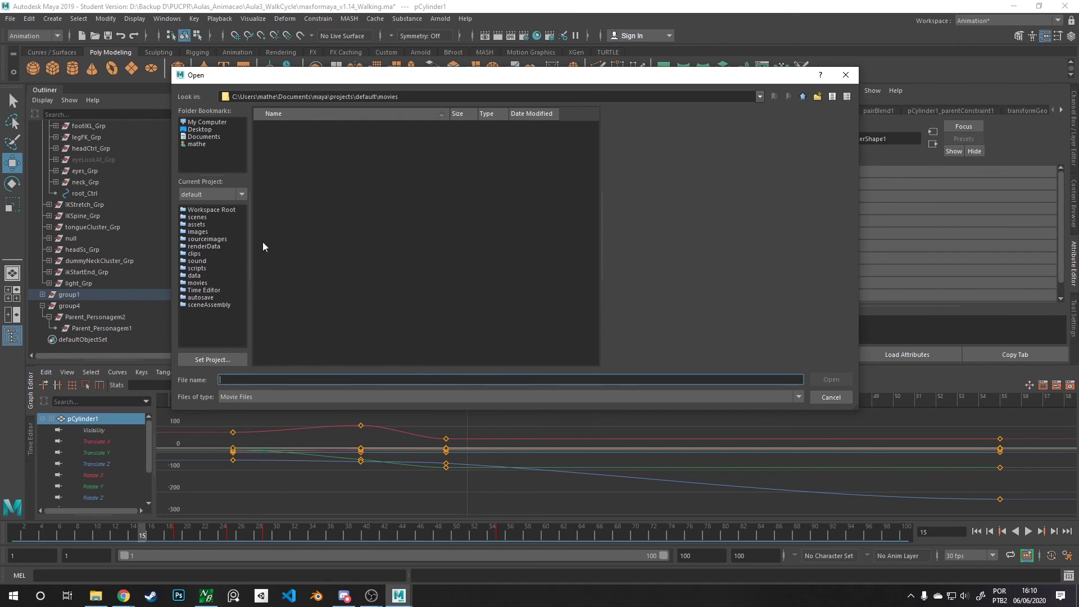
left_click(403, 96)
key("ctrl+a")
type("D:\\Backup D\\PUCPR\\Aulas_Animacao\\Aula5_FaceAnimation")
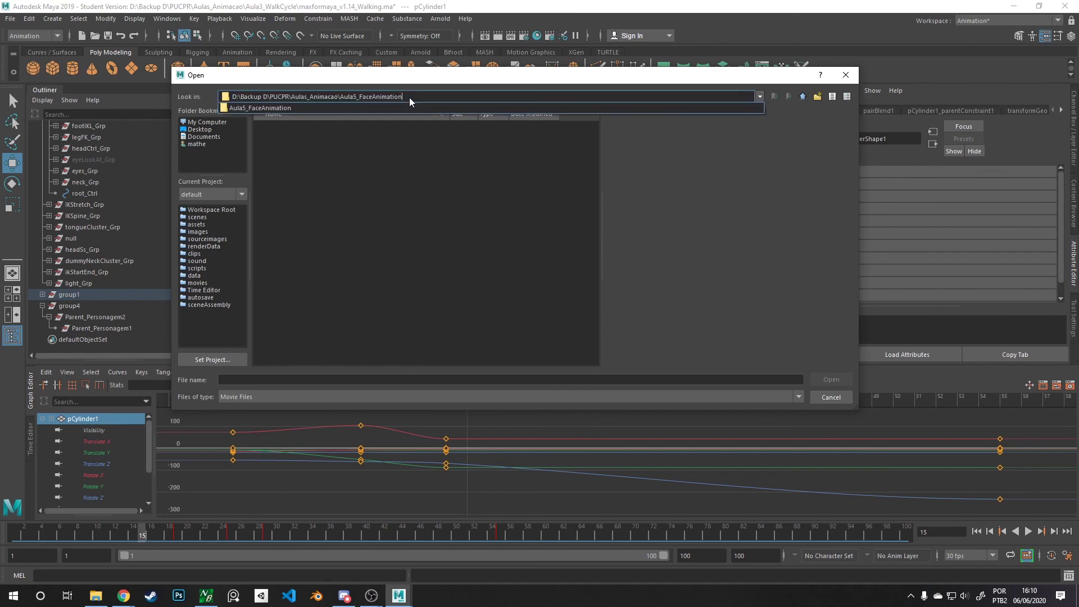
key("Return")
double_click(349, 143)
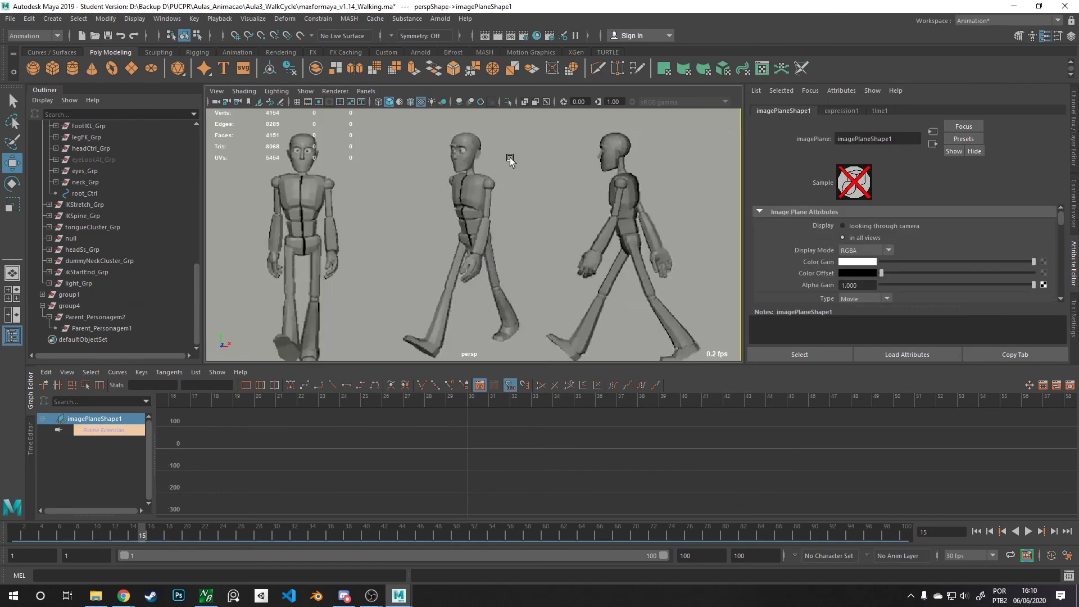
- Go to frame 21 and set the image plane's Alpha Gain to 0.186 so the character shows through
mouse_move(425, 398)
left_mouse_down()
mouse_move(871, 400)
mouse_move(182, 388)
mouse_move(560, 404)
mouse_move(896, 400)
mouse_move(276, 400)
left_mouse_up()
scroll(786, 254, "down", 2)
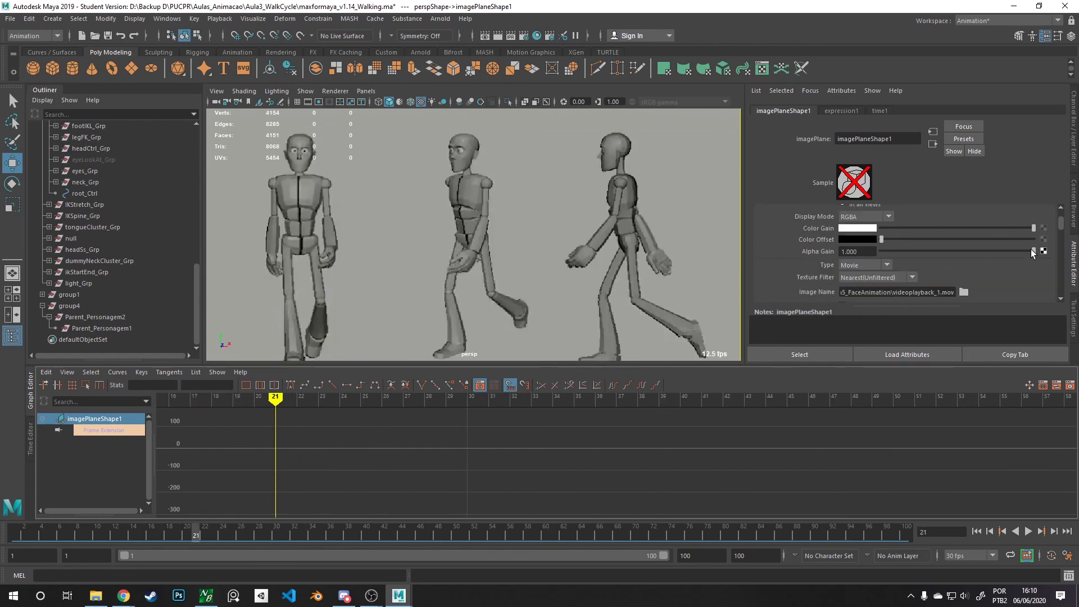
left_click_drag(1032, 251, 909, 251)
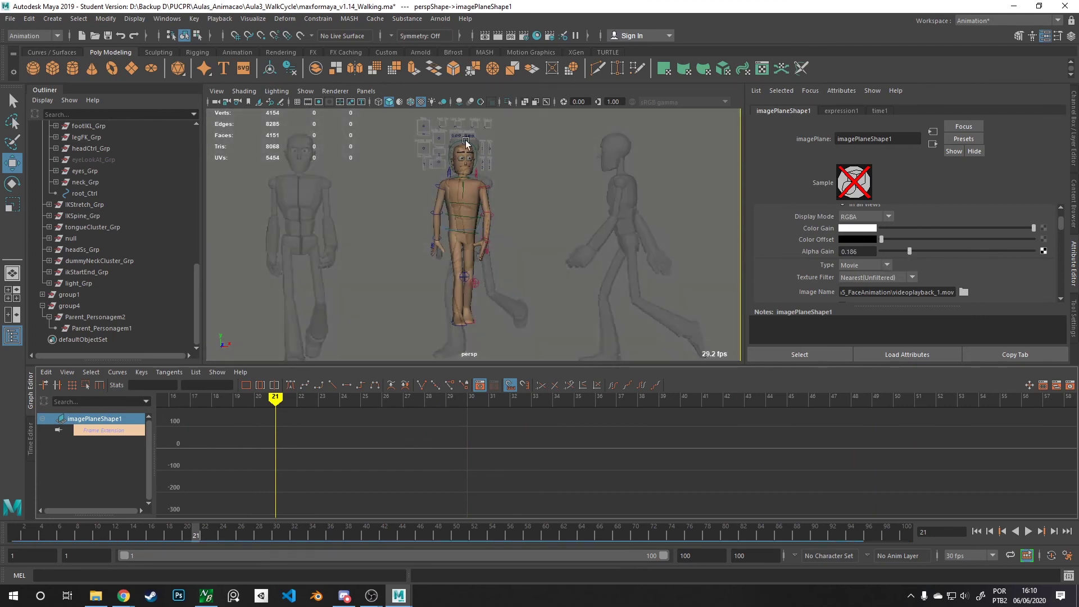
- Open the attributes of the perspective camera's image plane, perspShape->imagePlaneShape1
left_click(212, 92)
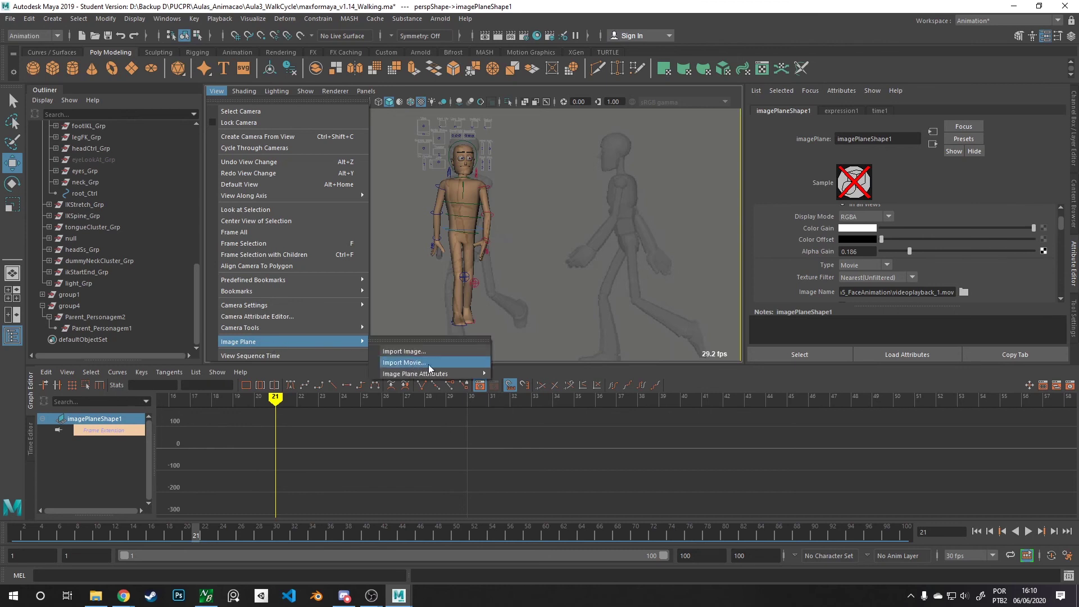
mouse_move(404, 374)
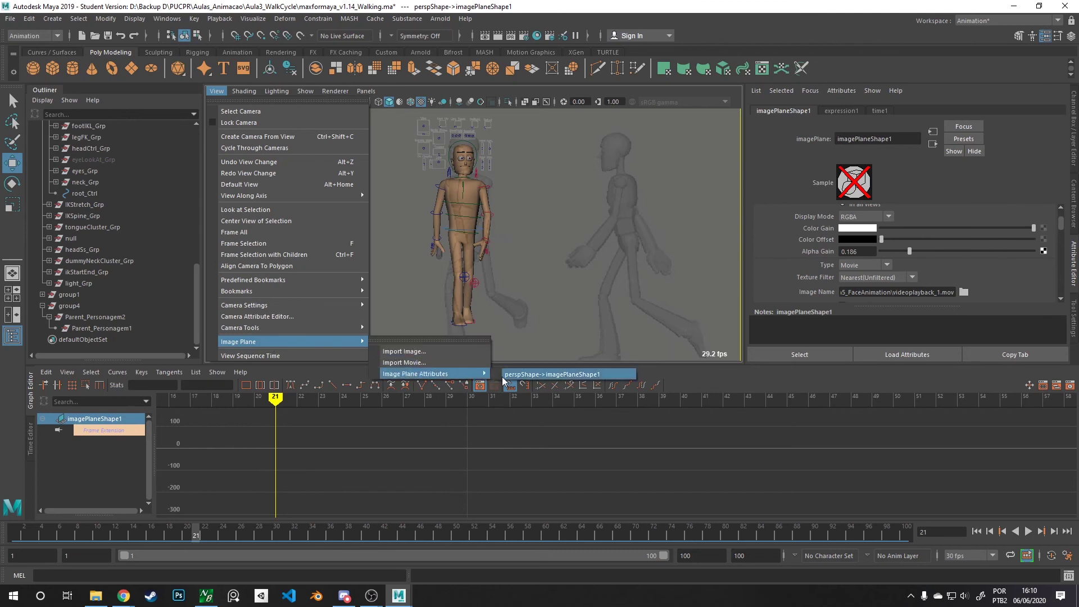
left_click(538, 374)
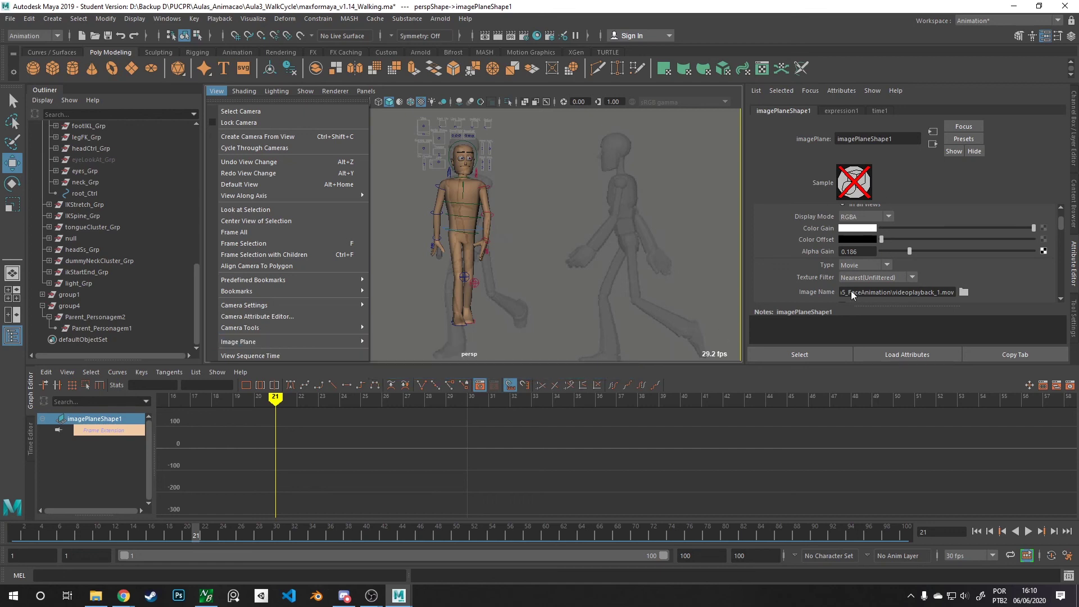
mouse_move(342, 342)
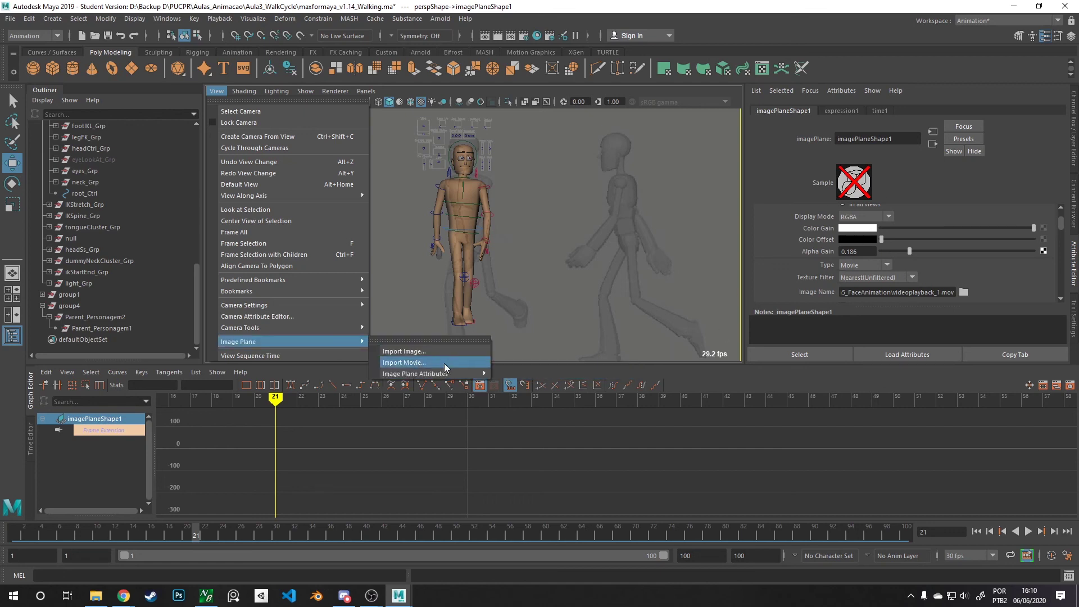
mouse_move(448, 375)
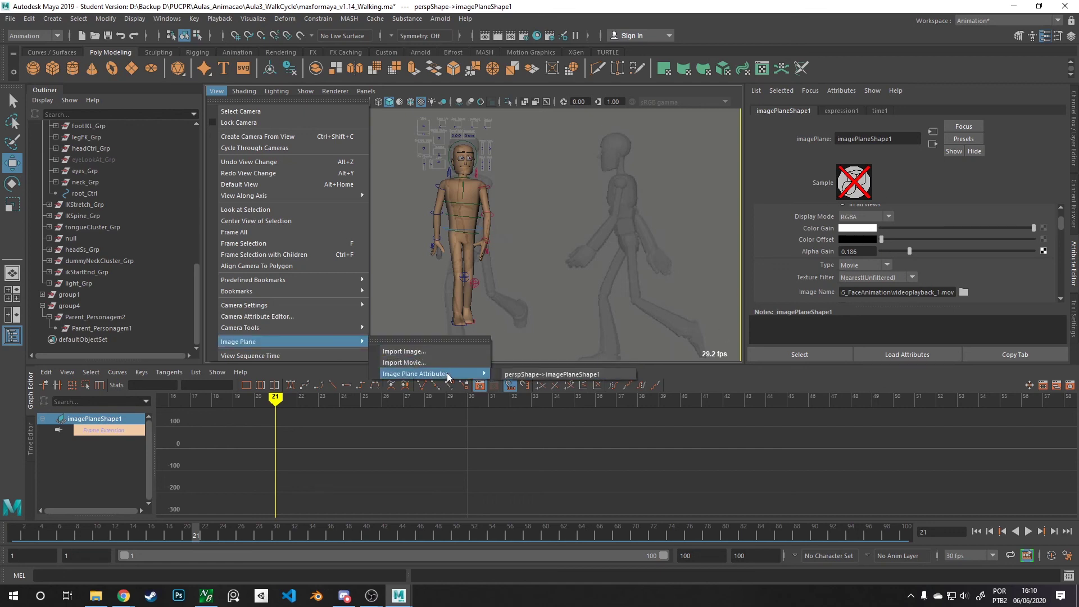
left_click(624, 374)
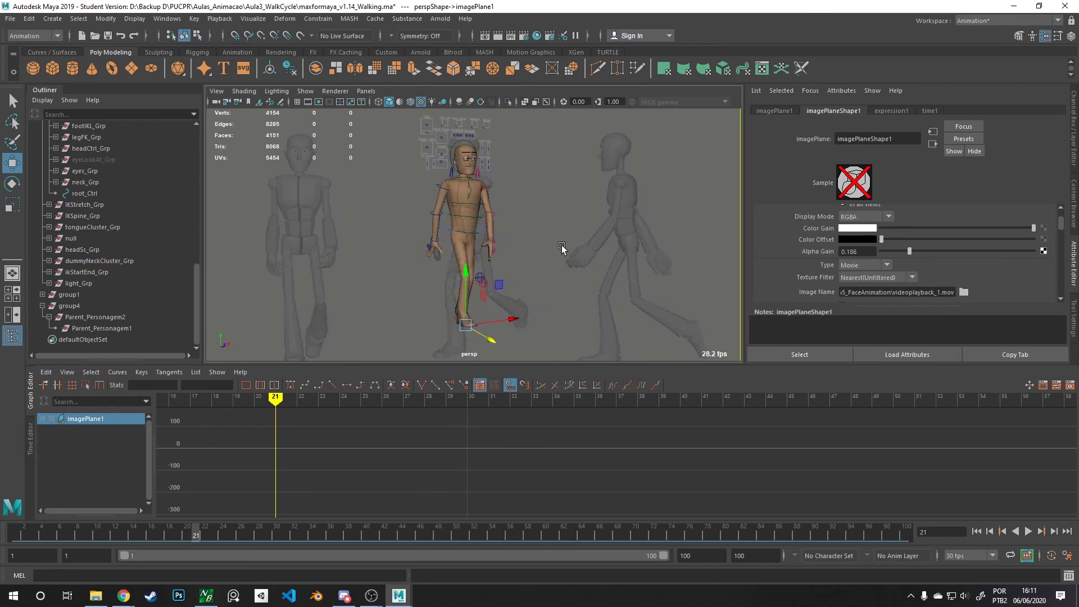
- Undo the walk reference's import and import the Kobe Bryant free lesson .mov from D:\Backup D\PUCPR\Aulas_Animacao\Aula5_FaceAnimation as the image plane
left_click(487, 241)
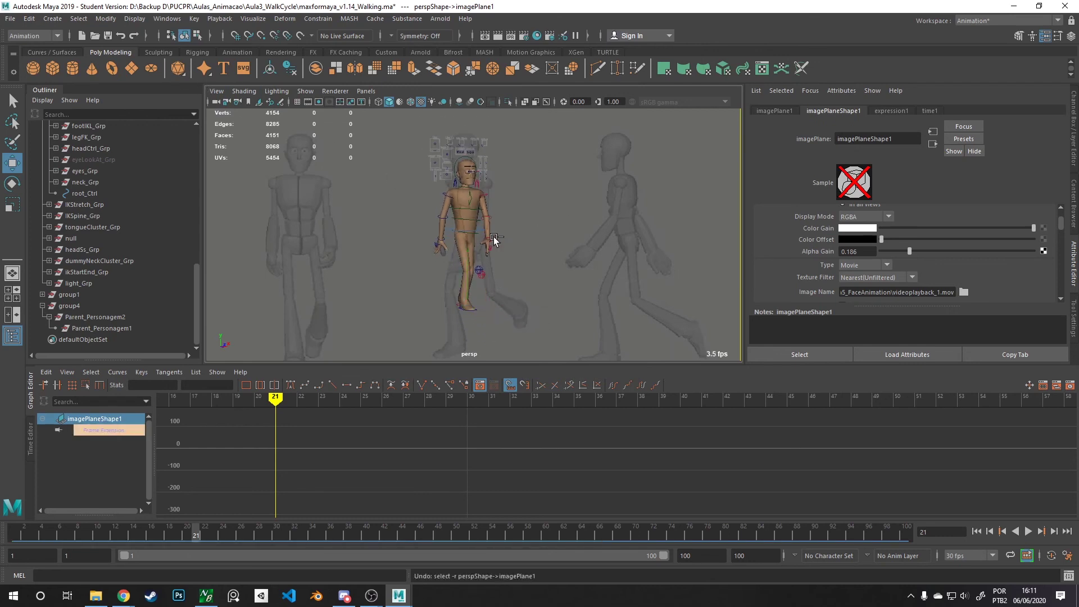
key("alt+v")
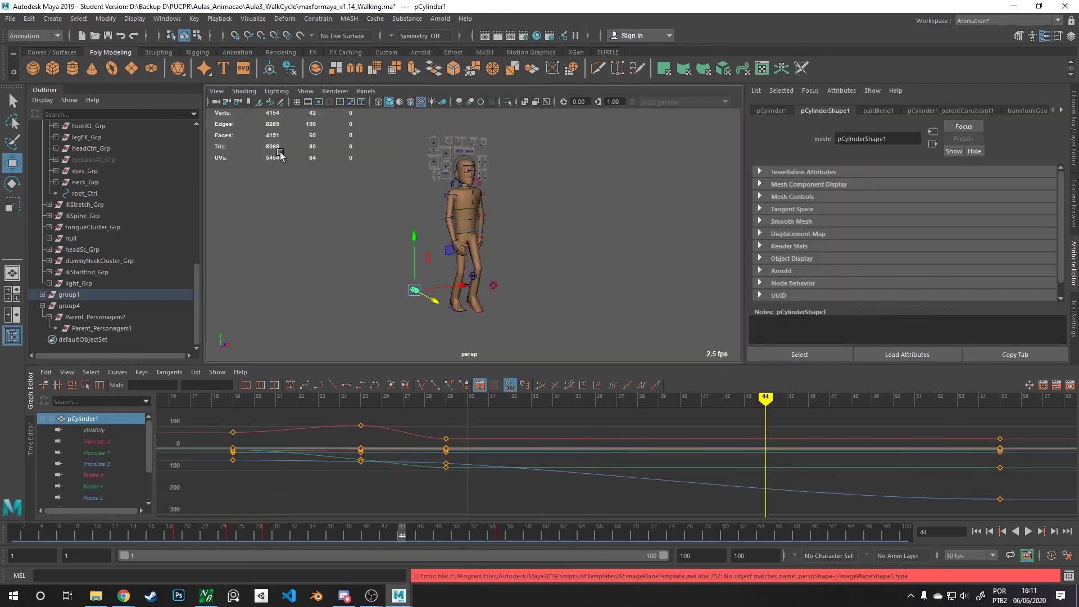
left_click(216, 91)
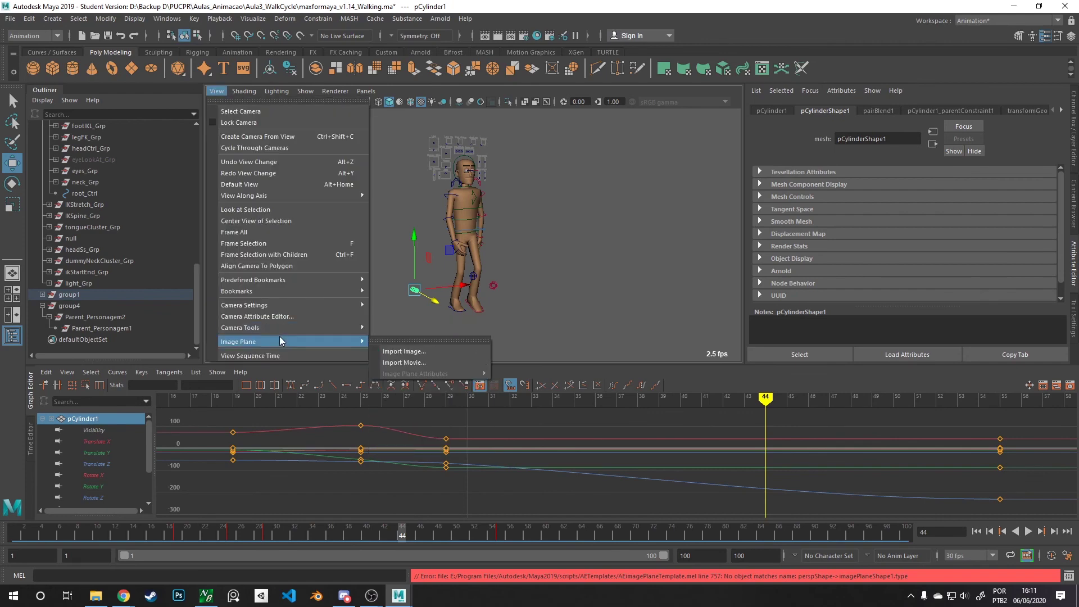
left_click(422, 363)
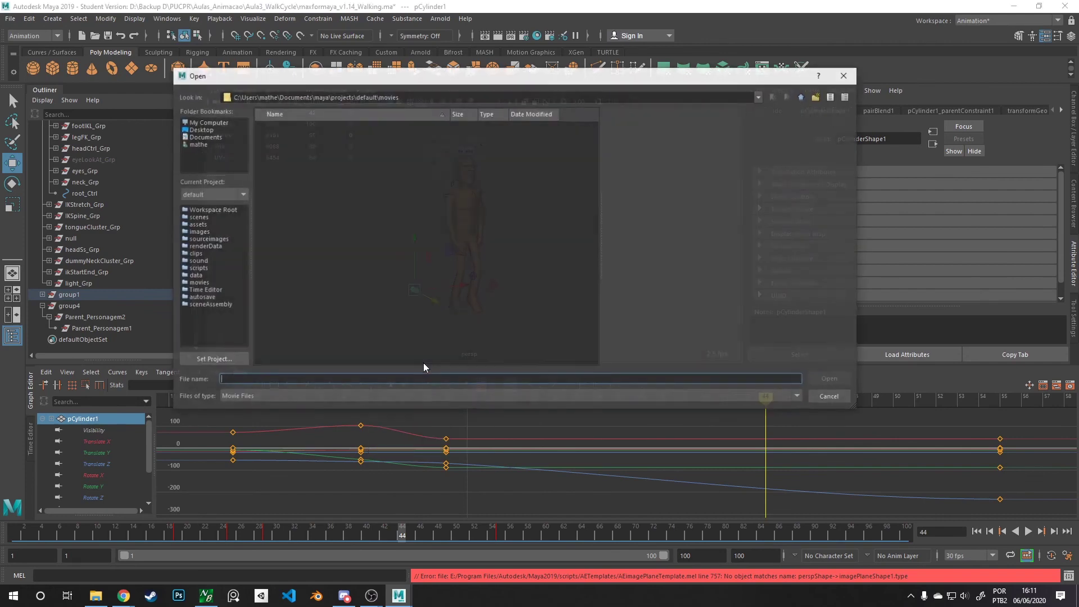
triple_click(363, 94)
type("D:\\Backup D\\PUCPR\\Aulas_Animacao\\Aula5_FaceAnimation")
key("Return")
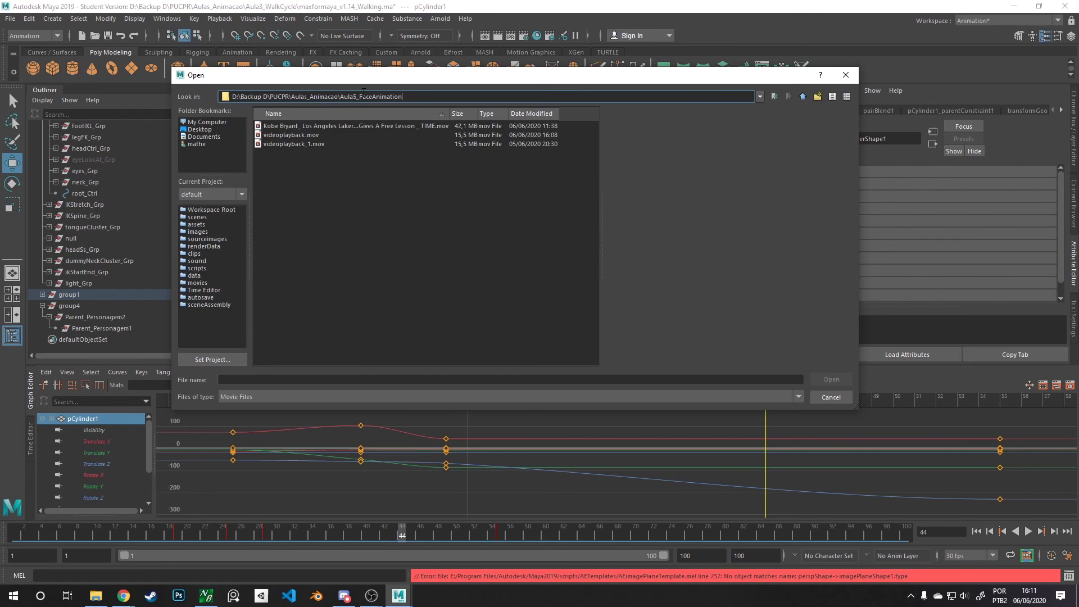
double_click(331, 126)
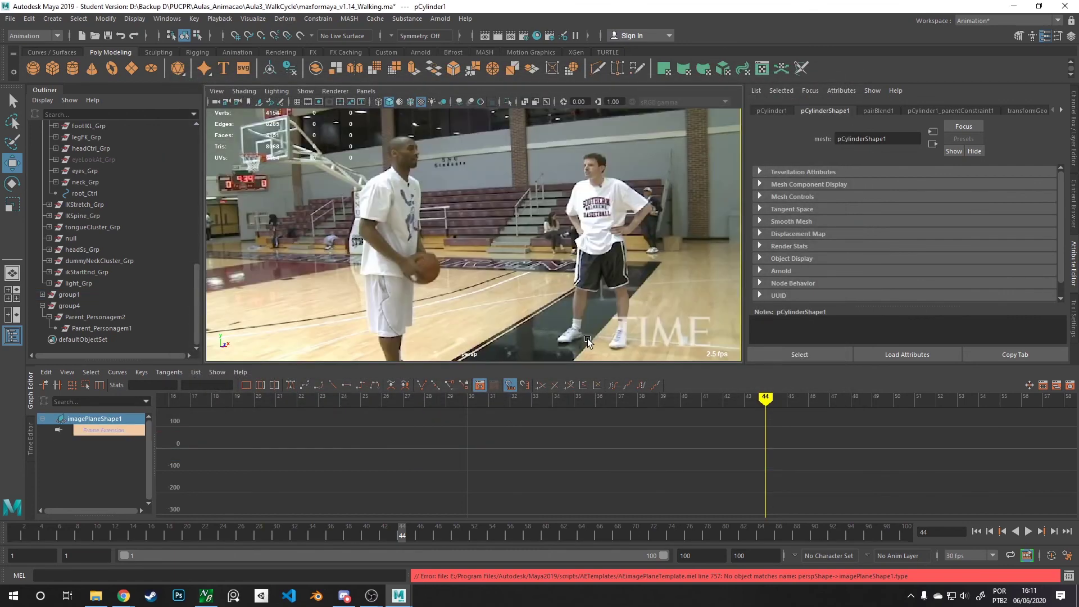
- Set the basketball image plane's Alpha Gain to 0.145 and play the animation against it
left_click_drag(922, 249, 903, 252)
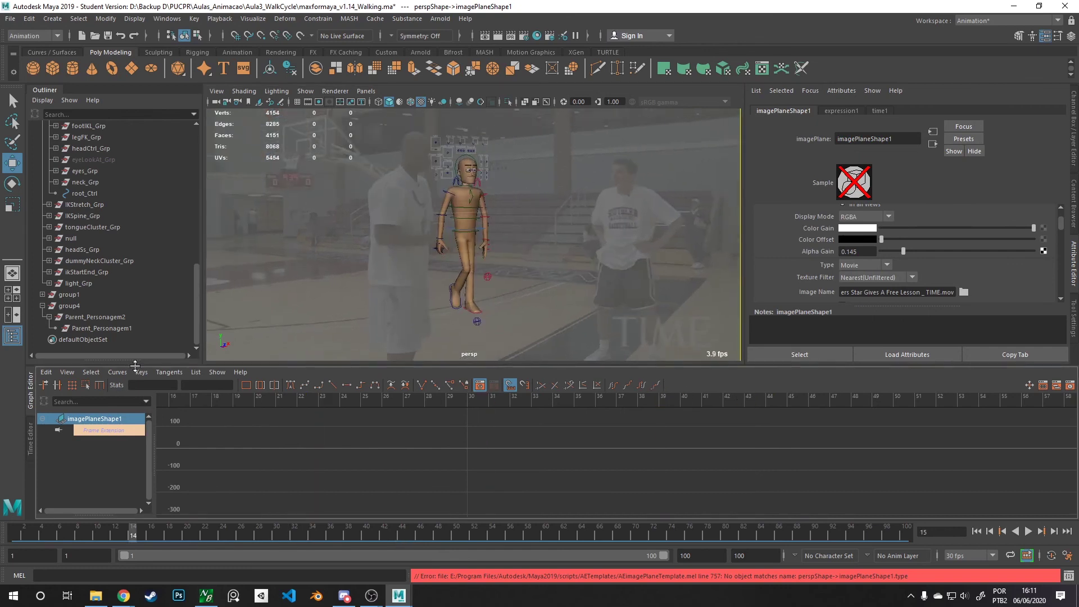
key("alt+v")
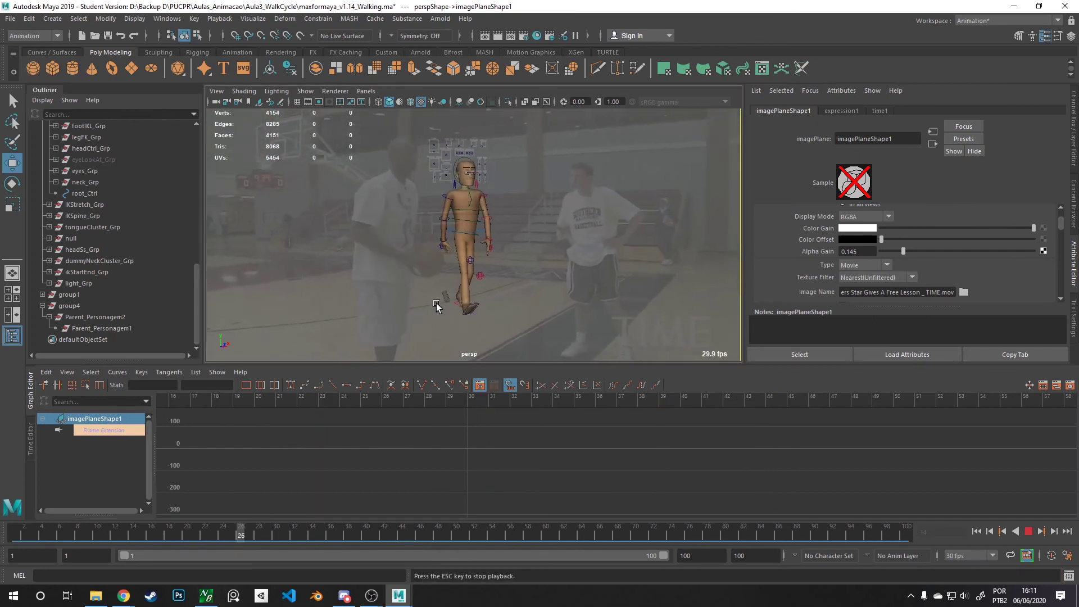
key("alt+v")
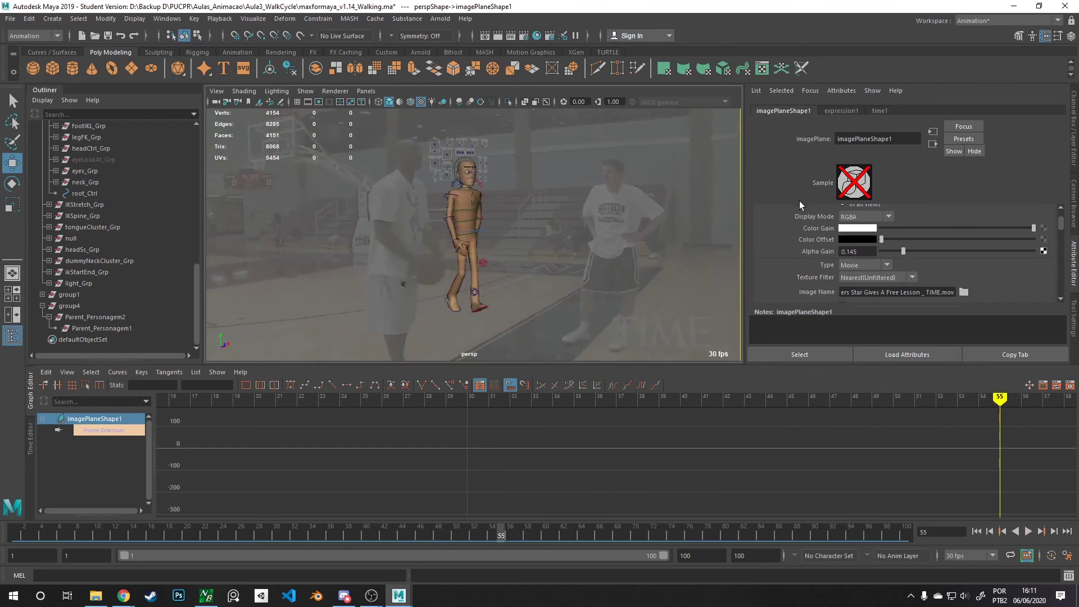
- Check the timeline's sound options and review the Time Slider preferences, leaving the settings as they are
right_click(894, 533)
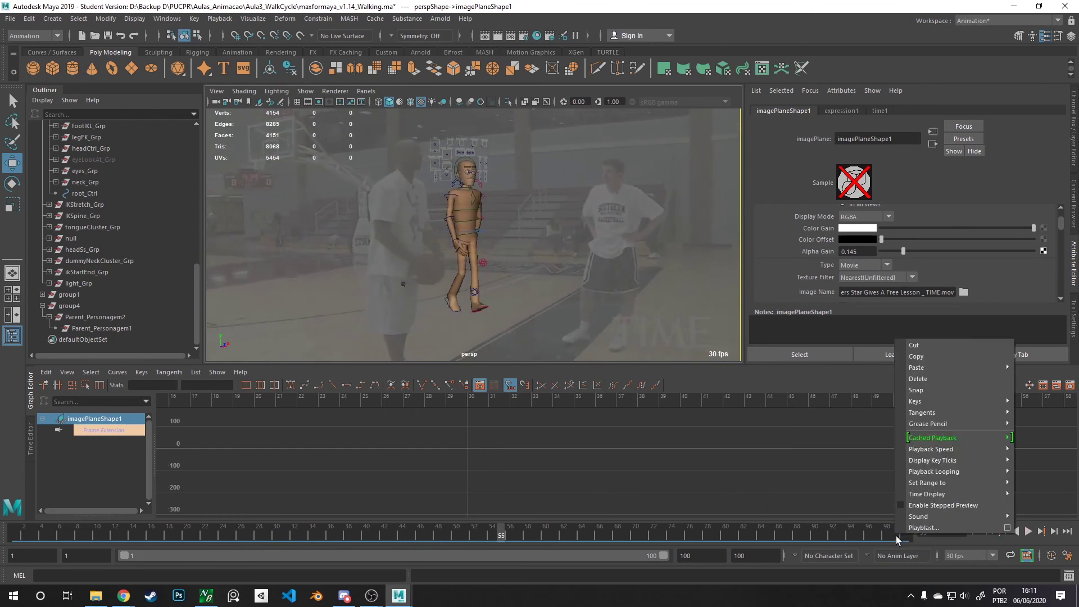
mouse_move(979, 514)
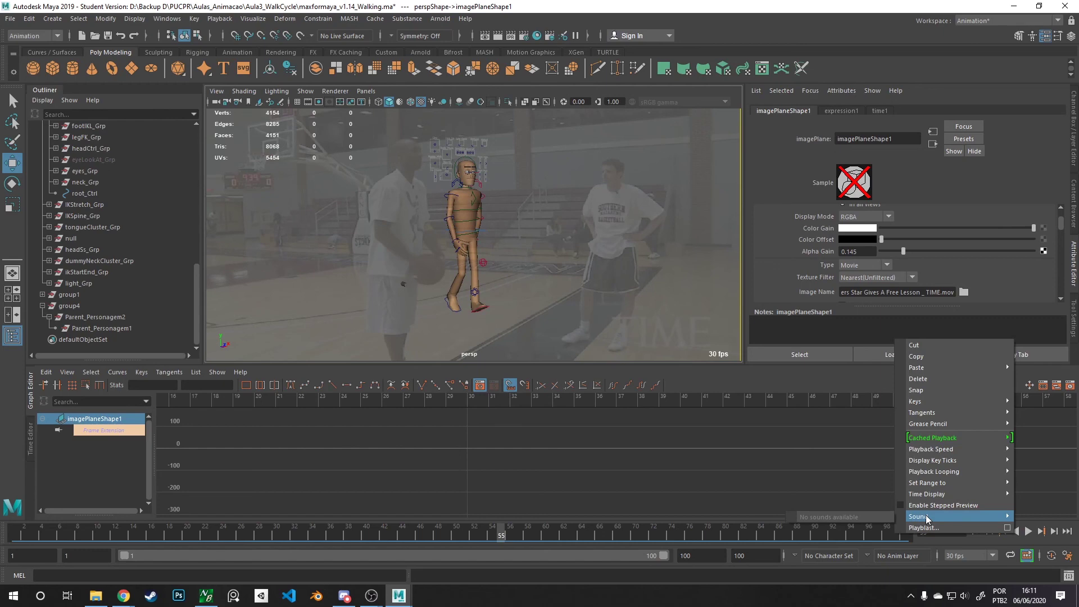
left_click(1022, 563)
left_click(1067, 555)
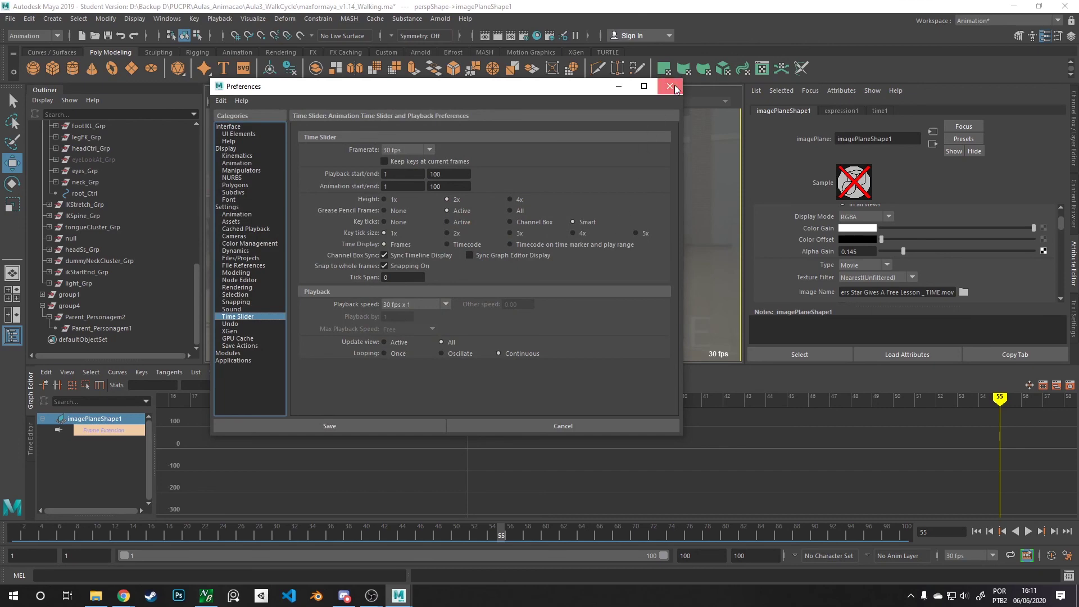
left_click(670, 86)
- Review the options for importing files into the scene, leaving the settings as they are
left_click(16, 21)
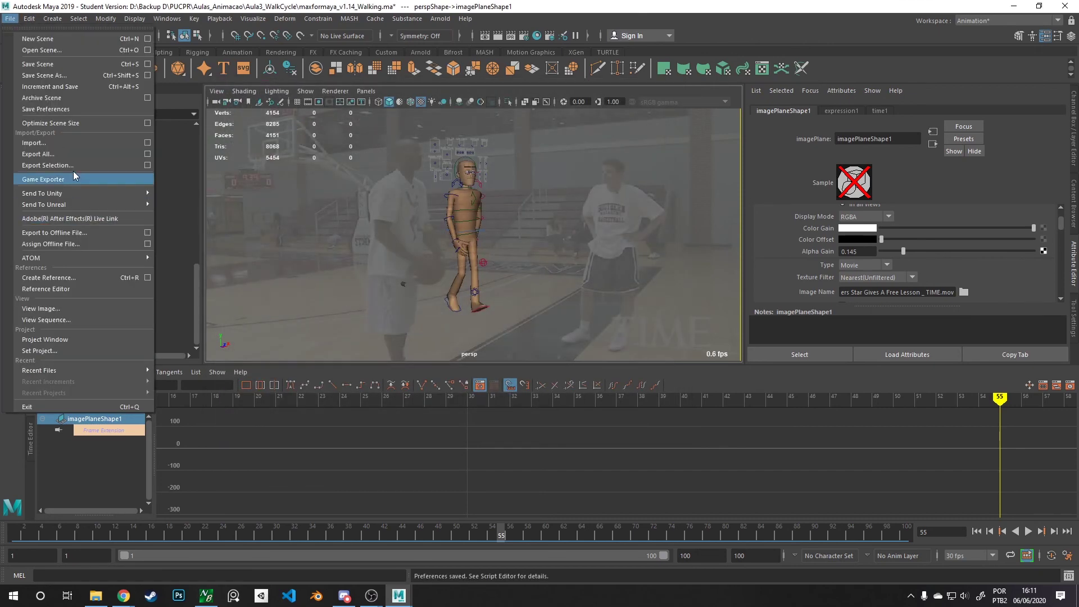
left_click(146, 144)
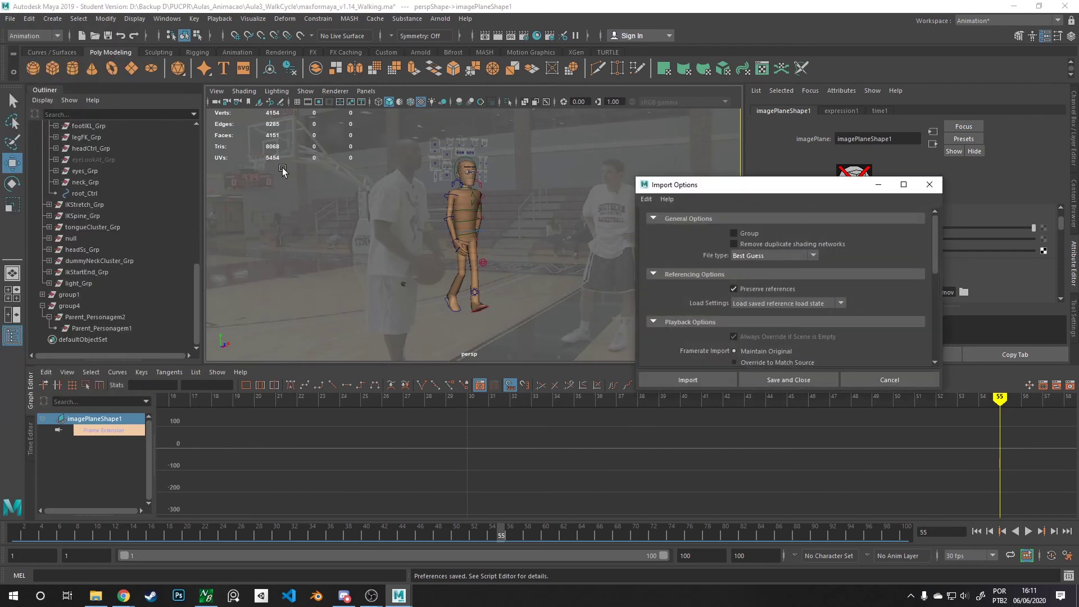
left_click(929, 184)
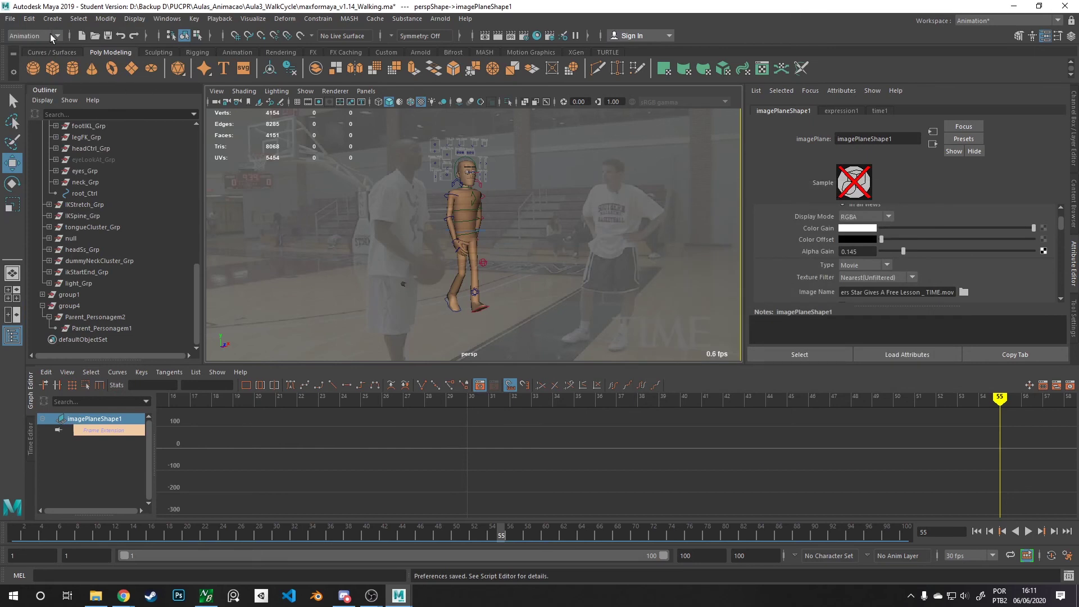
left_click(12, 19)
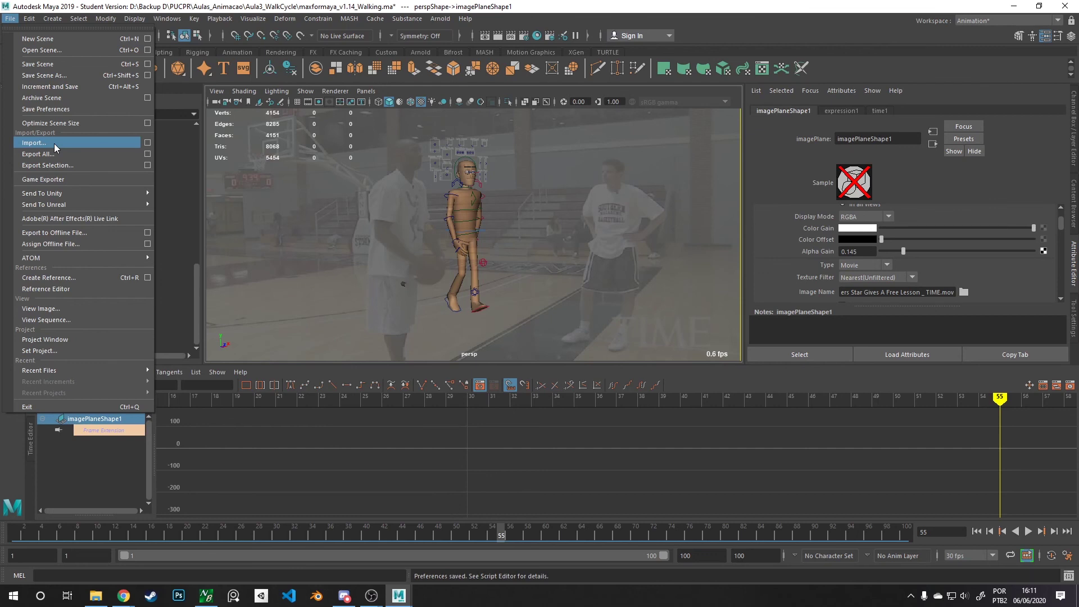
left_click(147, 143)
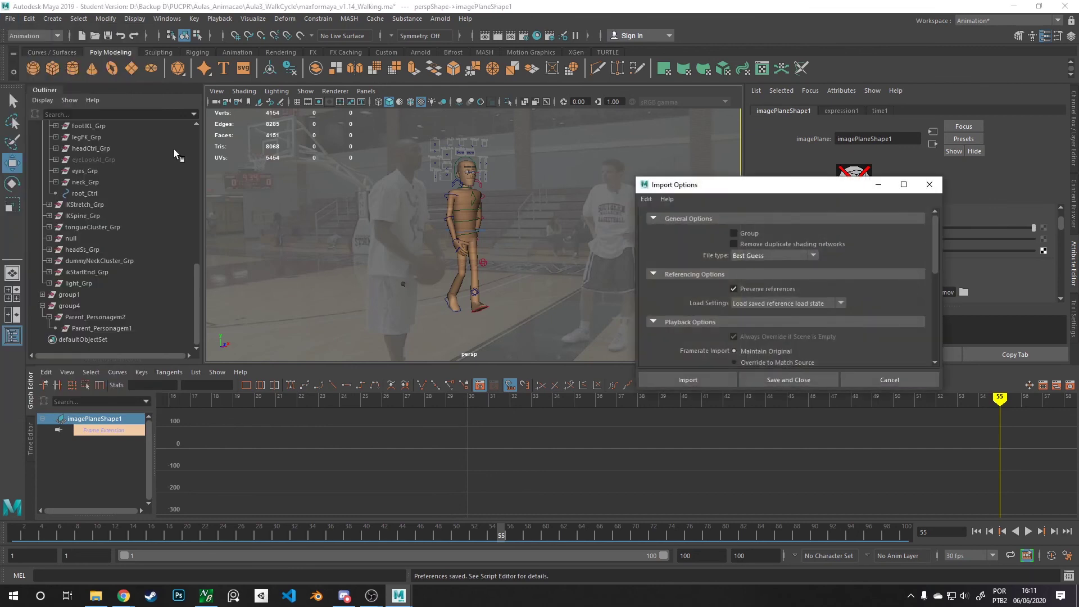
scroll(824, 262, "down", 5)
left_click(930, 185)
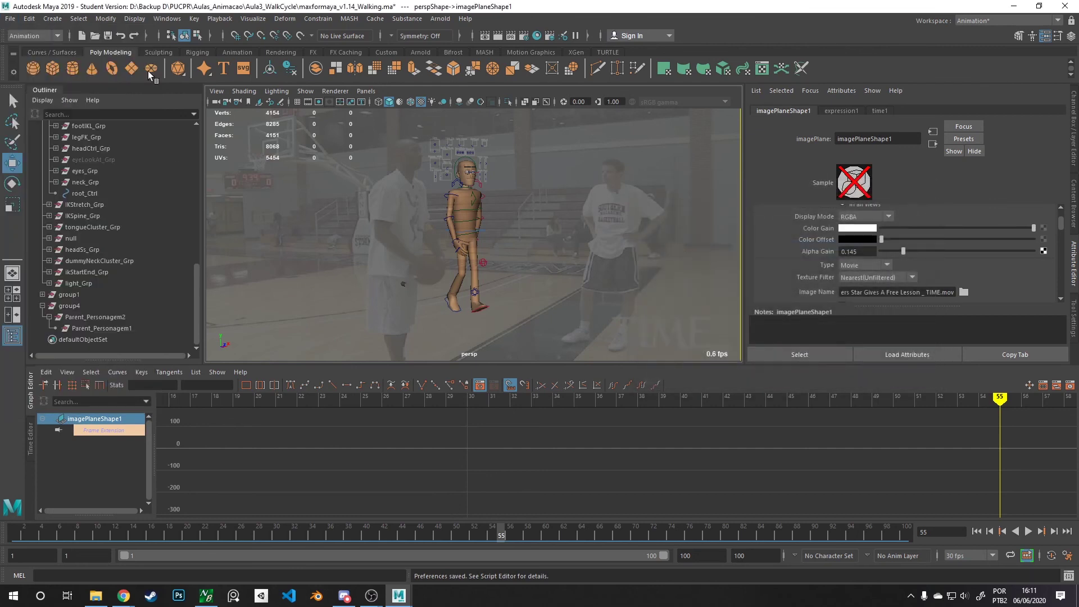
- Try to import the Kobe Bryant free lesson .mov from D:\Backup D\PUCPR\Aulas_Animacao\Aula5_FaceAnimation as a source of sound
left_click(10, 19)
left_click(59, 144)
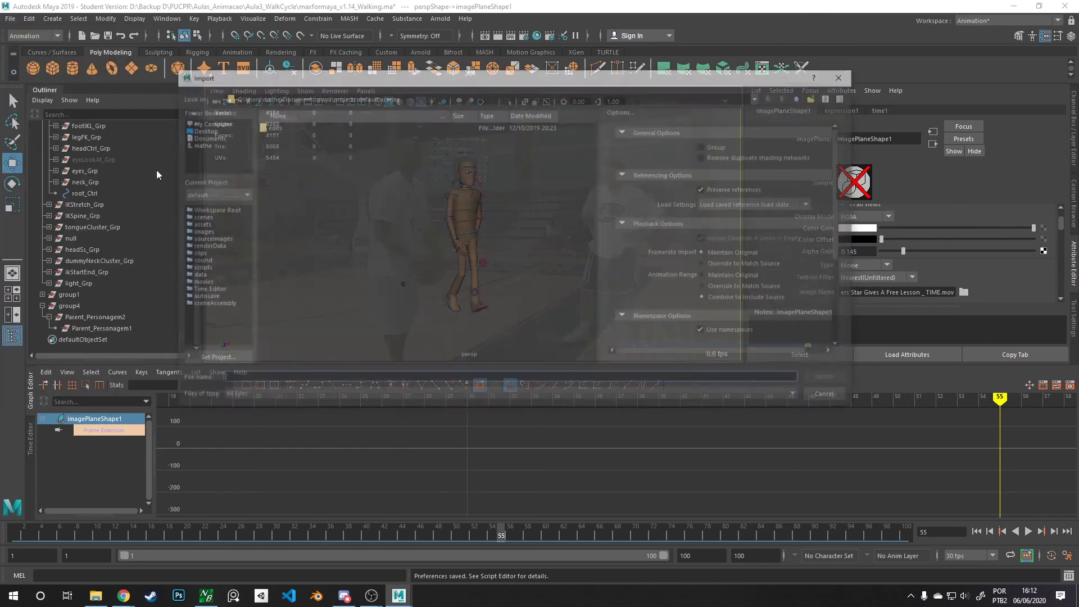
triple_click(407, 97)
type("D:\\Backup D\\PUCPR\\Aulas_Animacao\\Aula5_FaceAnimation")
key("Return")
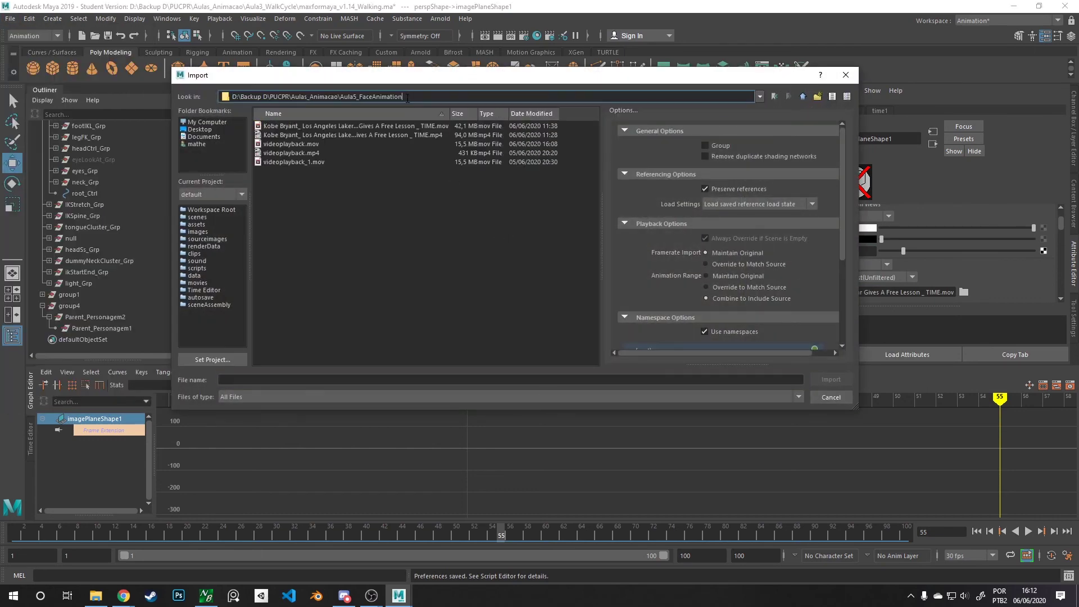
left_click(318, 127)
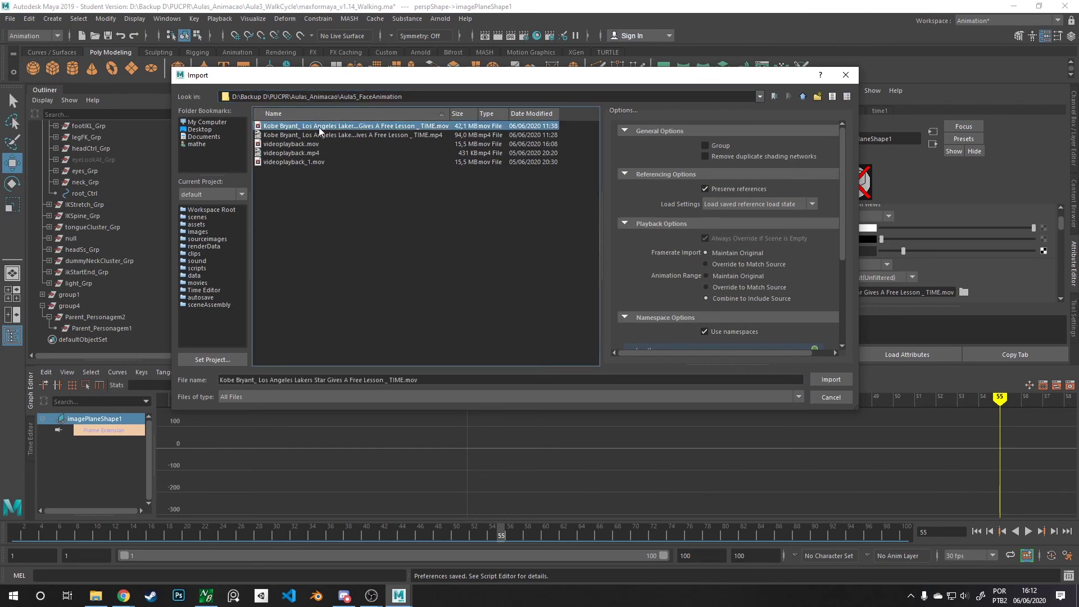
double_click(319, 127)
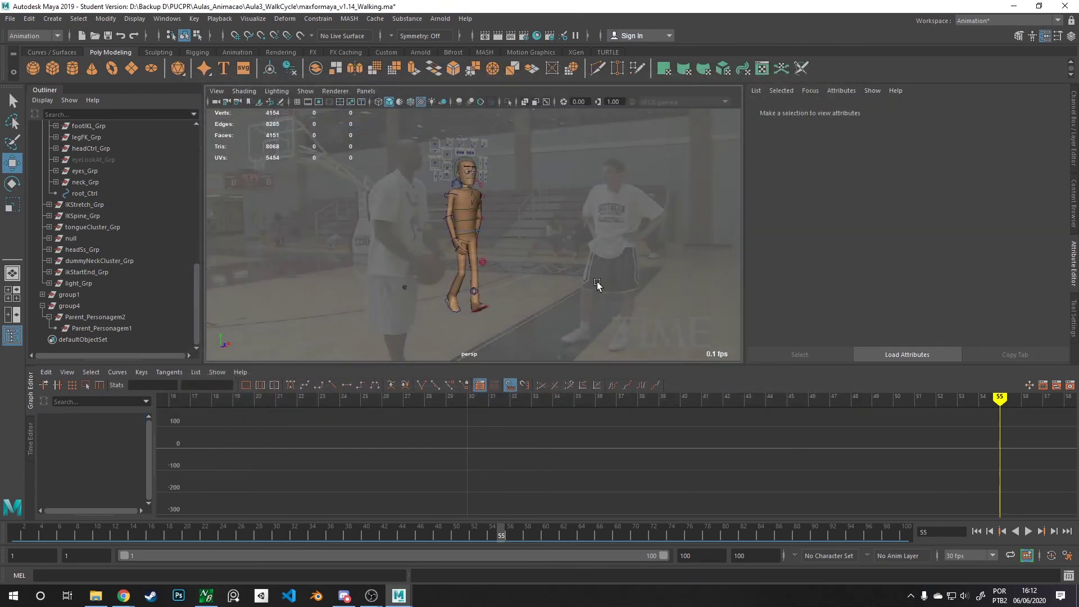
- Check the timeline's sound options for audio from the basketball movie
right_click(868, 533)
mouse_move(899, 516)
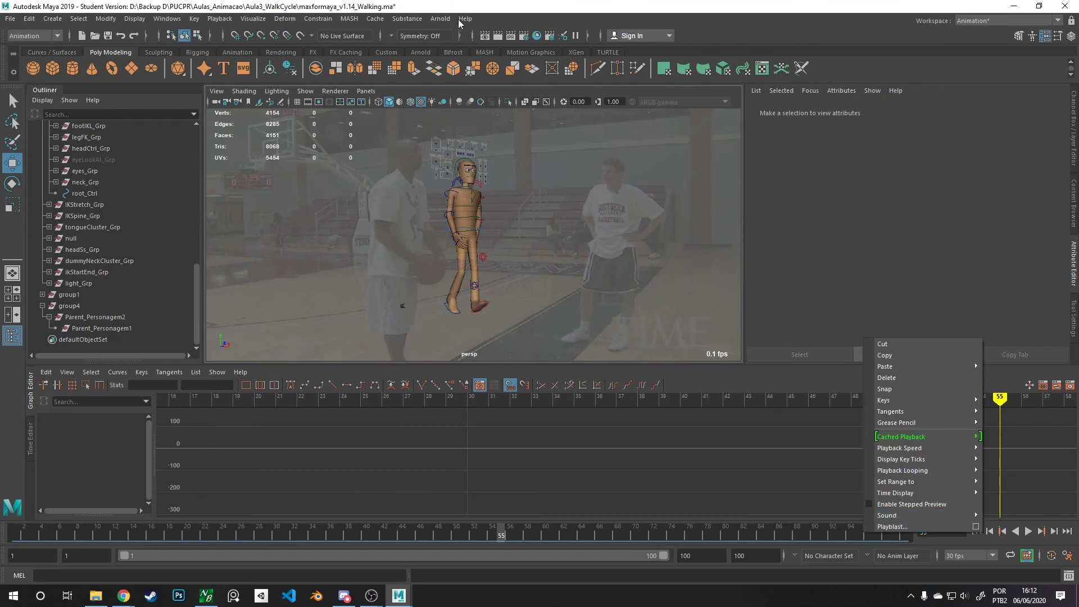
left_click(367, 413)
scroll(391, 278, "up", 5)
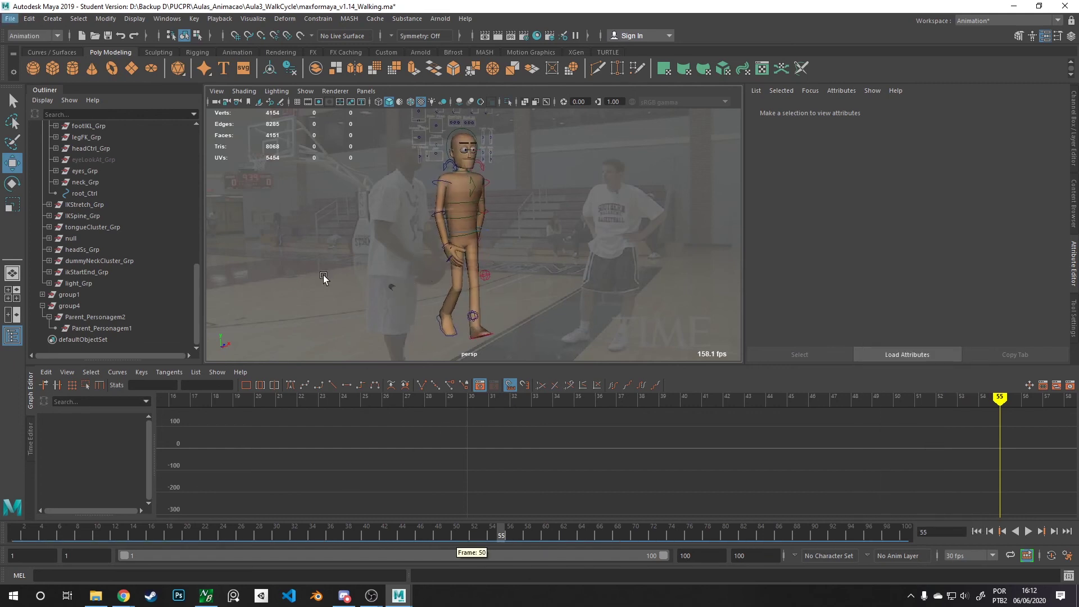
key("alt")
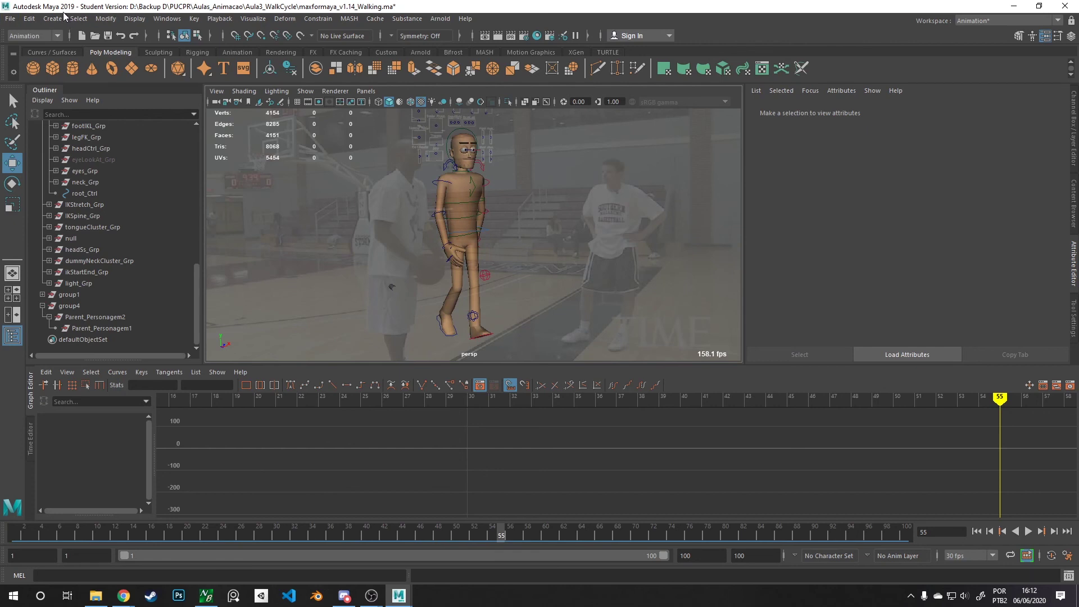
left_click(10, 19)
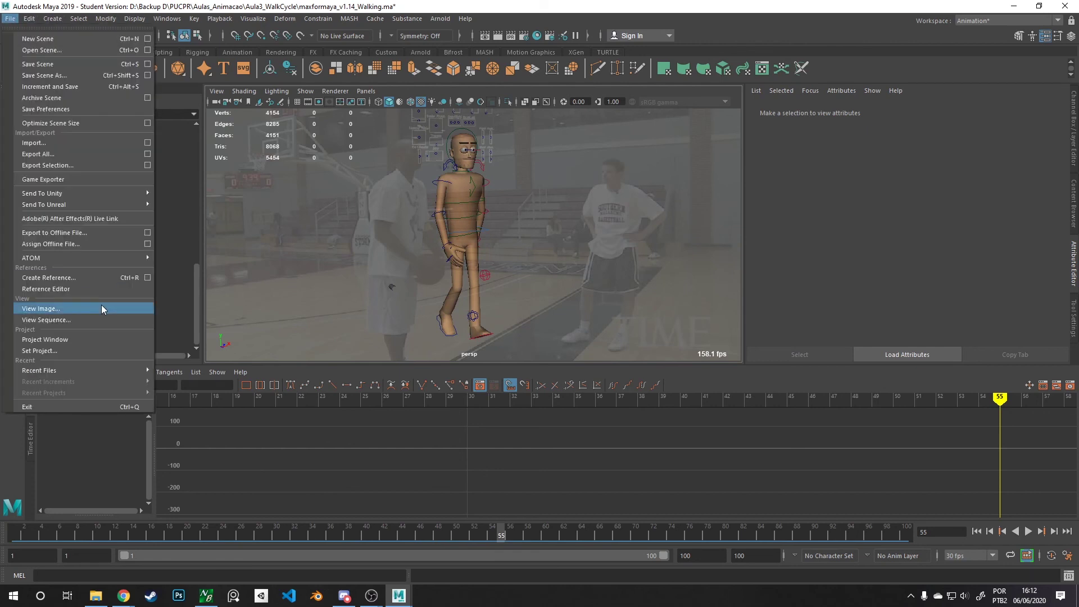
mouse_move(113, 373)
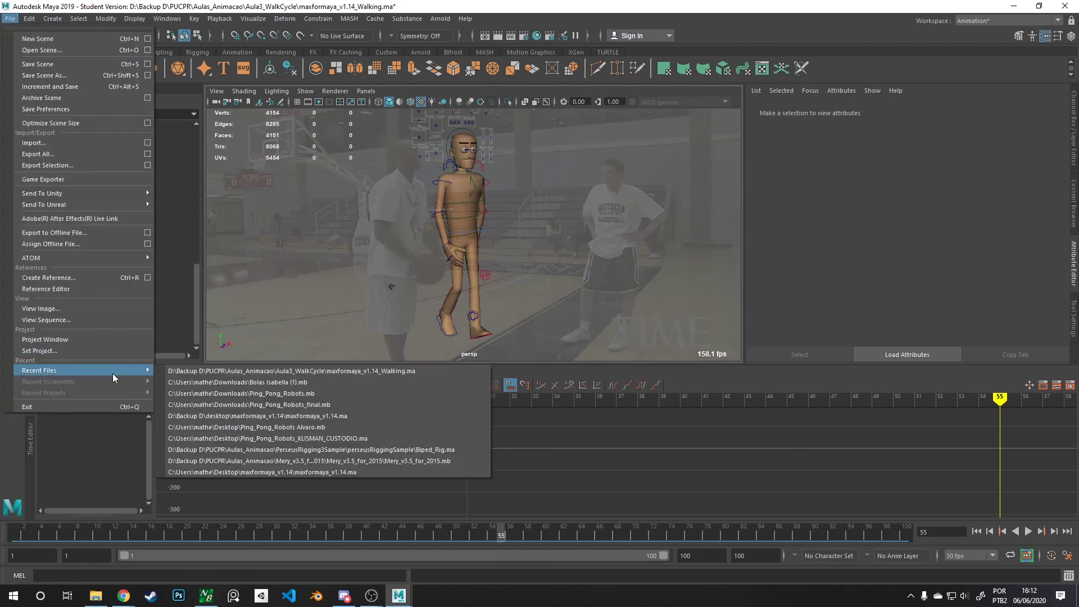
left_click(371, 595)
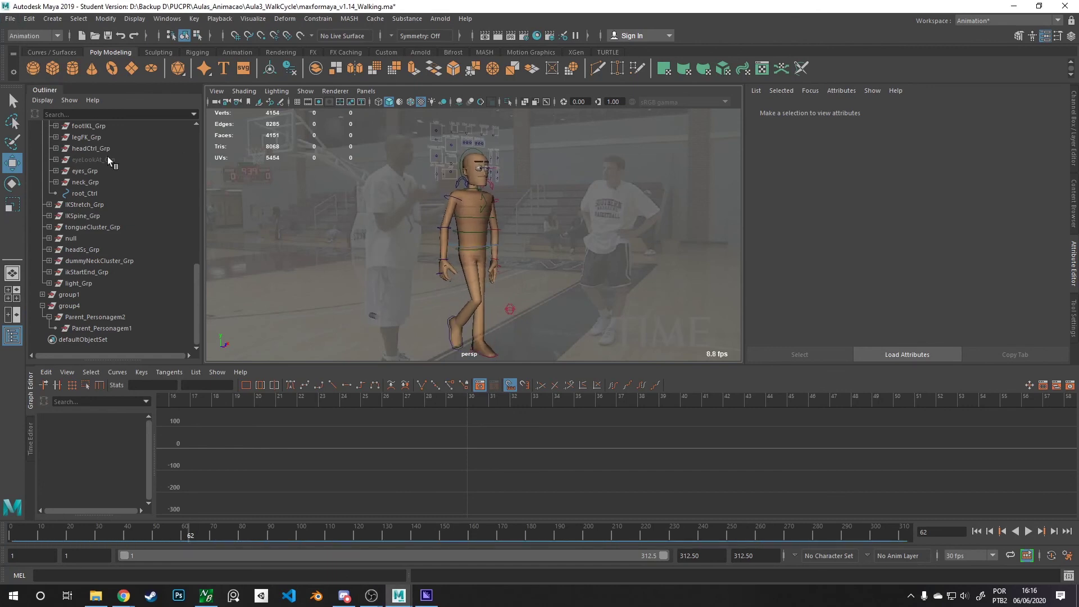
- Switch to the Aula5_FaceAnimation folder in File Explorer and add the Kobe Bryant .mov to the Adobe Media Encoder queue
left_click(99, 601)
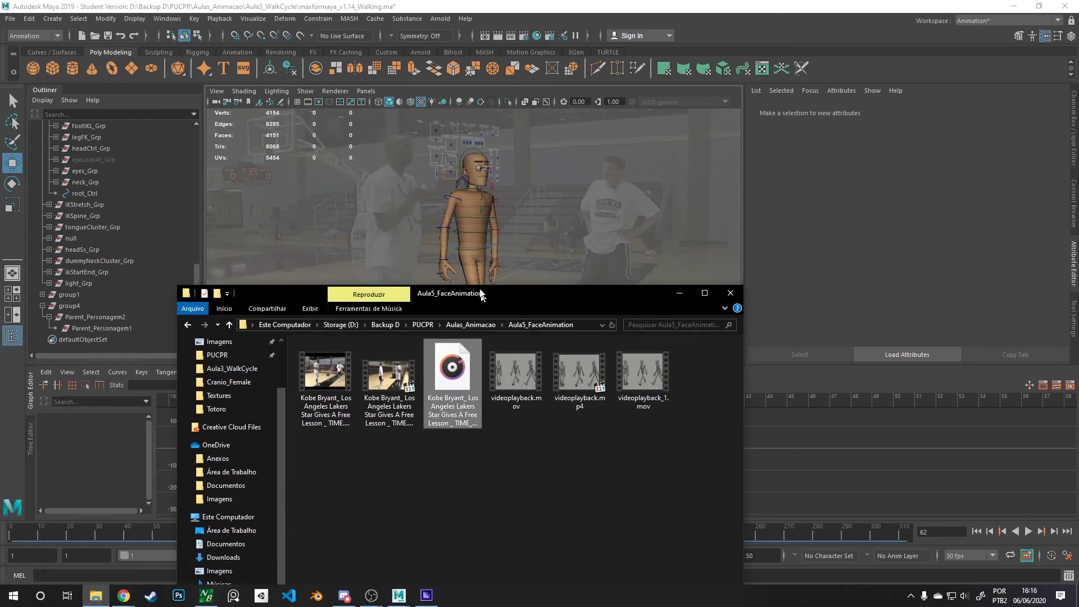
left_click_drag(733, 442, 893, 438)
left_click_drag(403, 420, 456, 448)
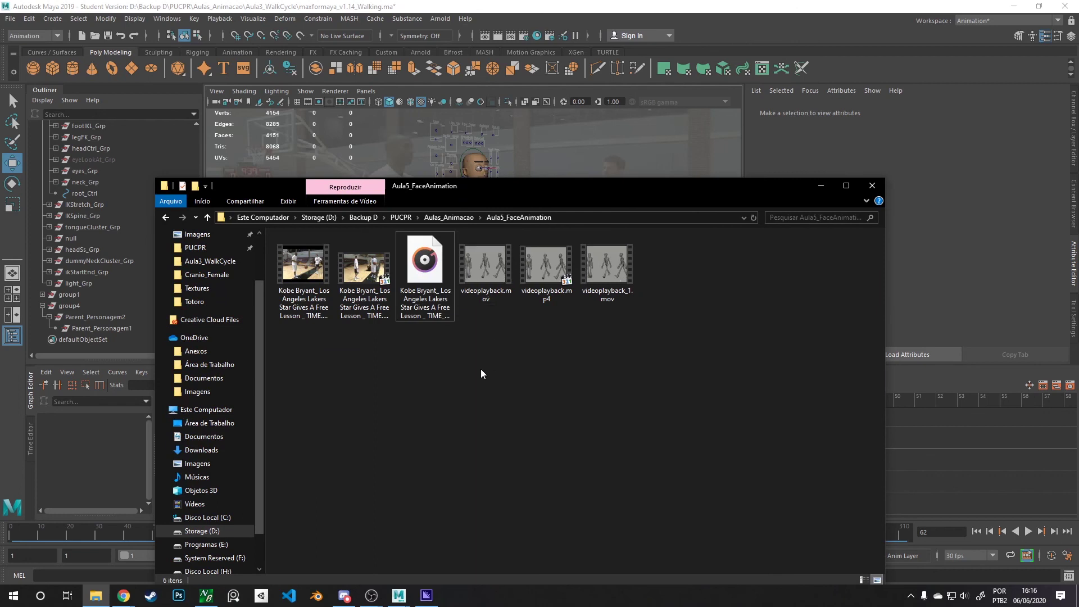
left_click_drag(315, 271, 574, 282)
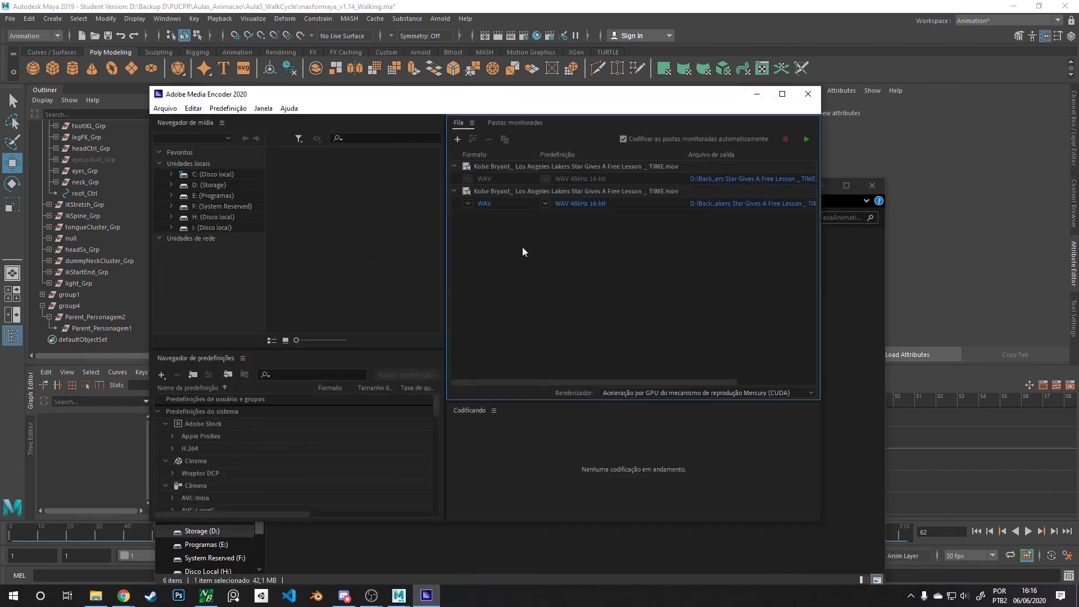
- Choose WAV as the queued movie's export format, accept the export settings, and close Media Encoder without encoding
left_click(482, 204)
left_click(646, 68)
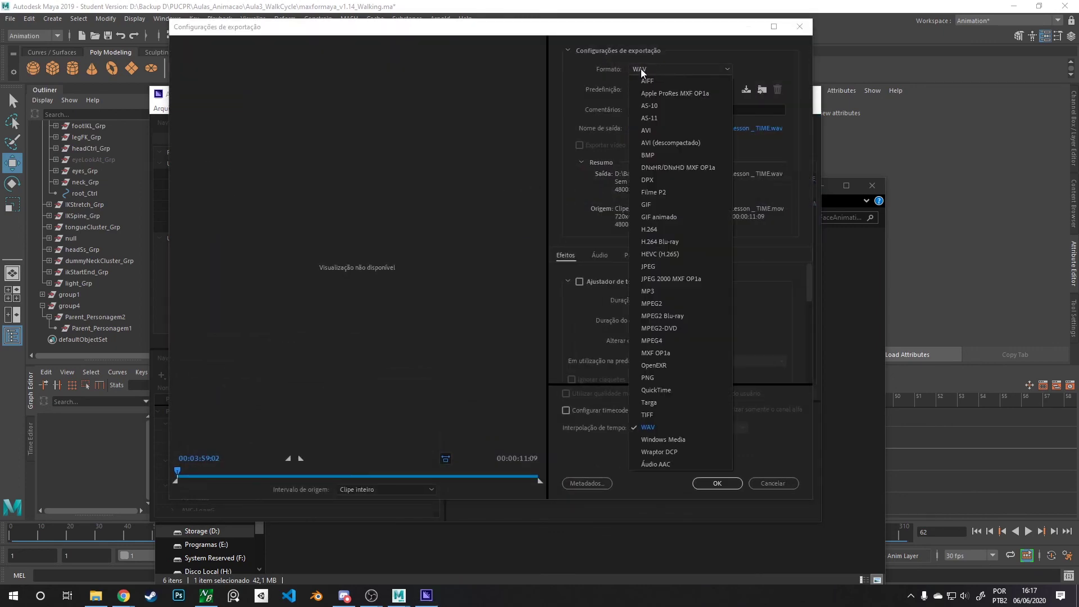
left_click(665, 428)
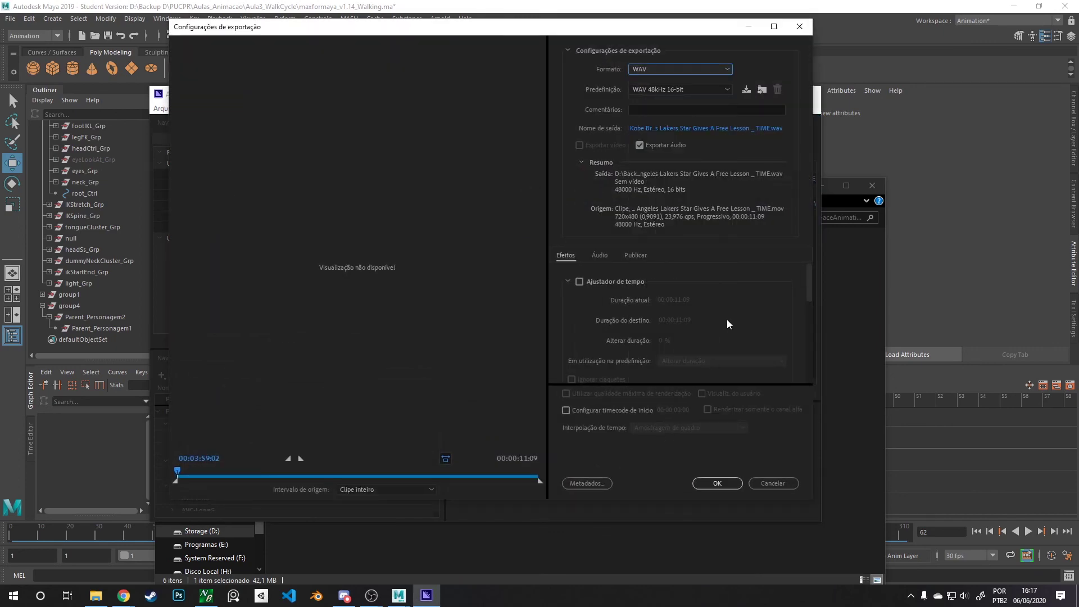
scroll(736, 283, "down", 10)
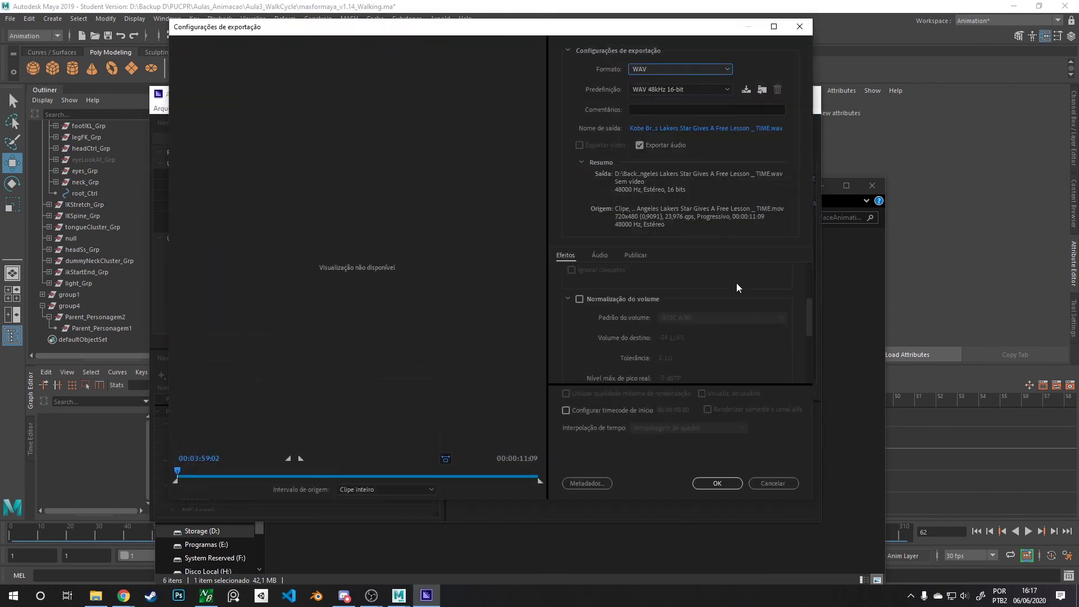
left_click(717, 484)
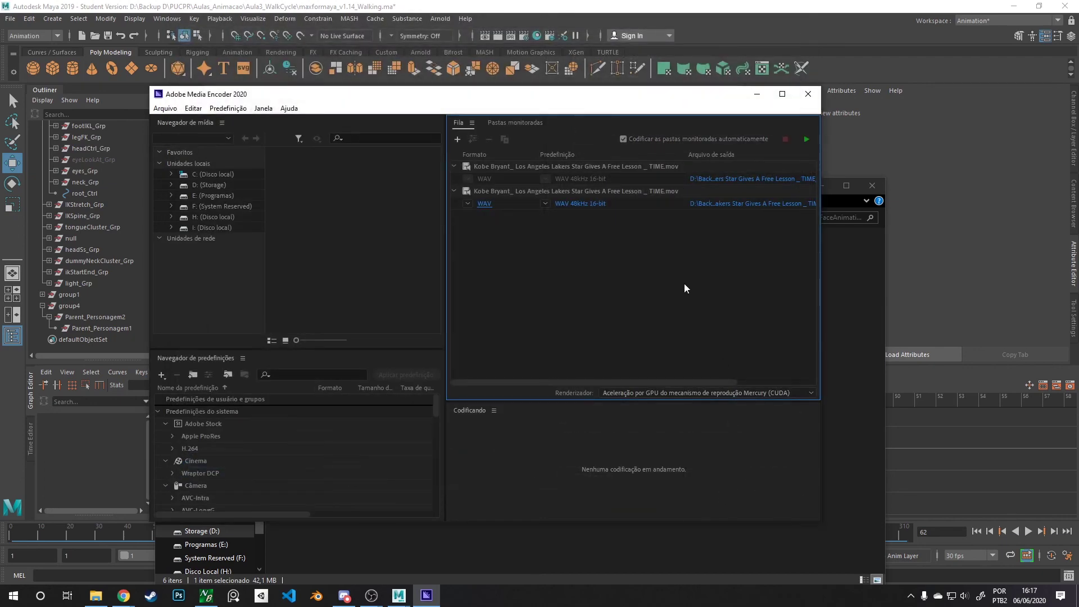
left_click(808, 94)
left_click(406, 399)
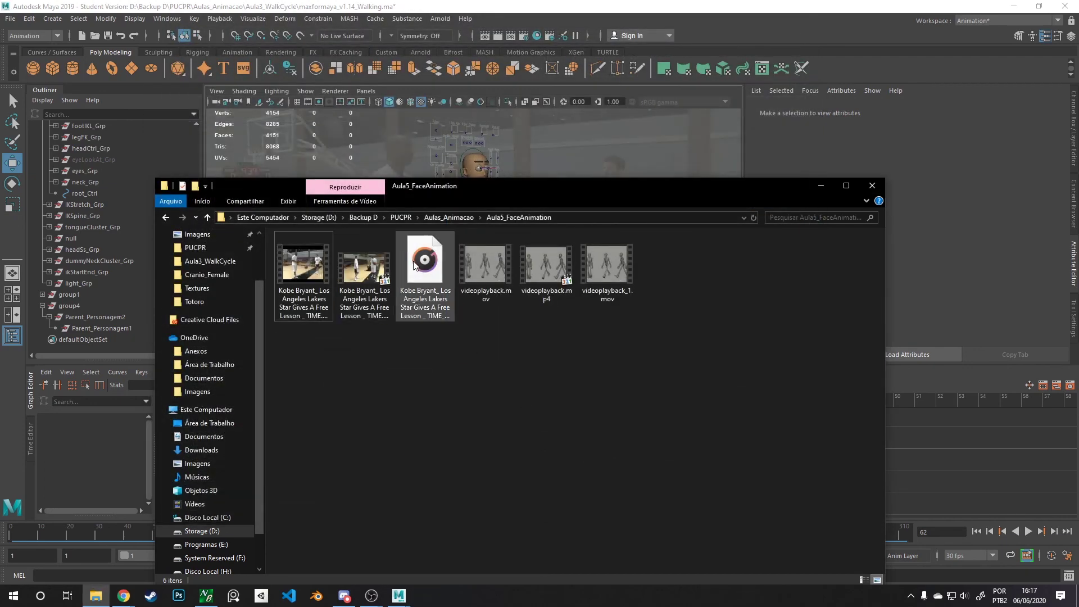
- Return to Maya and import the audio file Kobe Bryant_ Los Angeles Lakers Star Gives A Free Lesson _ TIME_1.wav
left_click(11, 18)
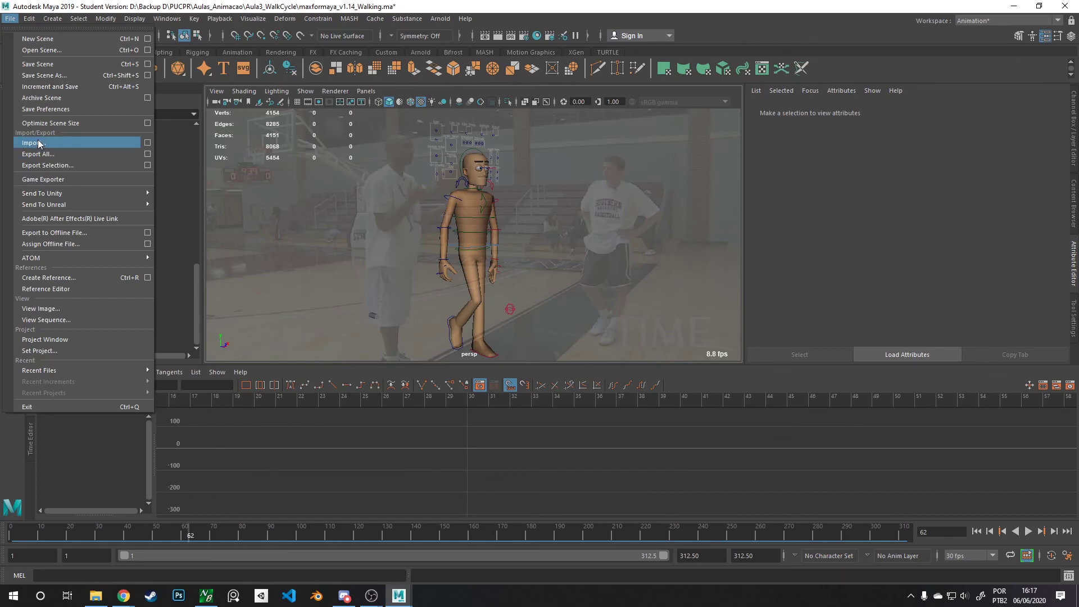
left_click(77, 147)
left_click(289, 153)
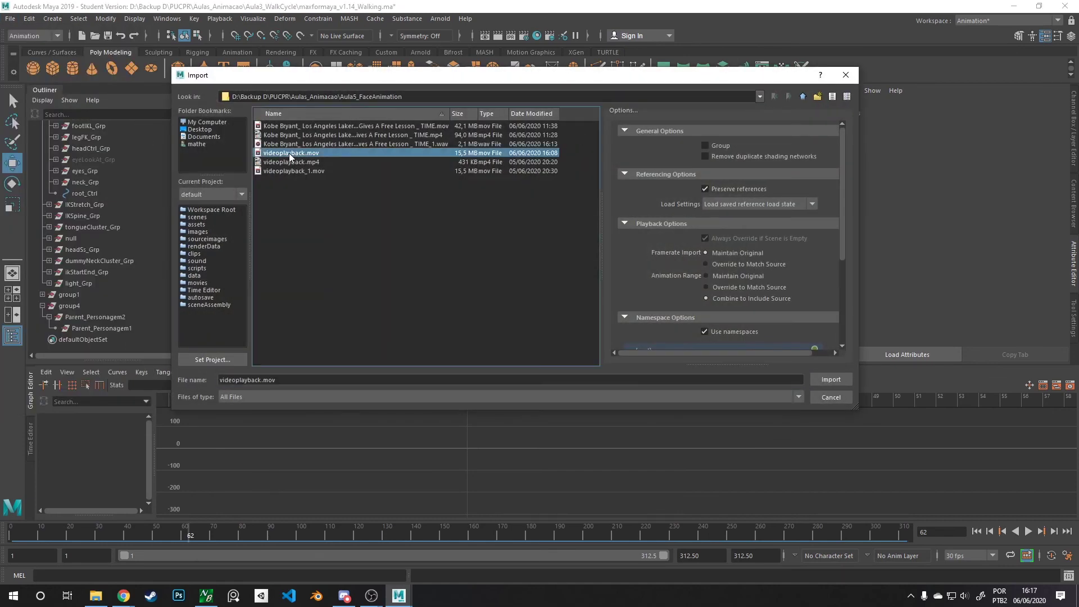
left_click(332, 144)
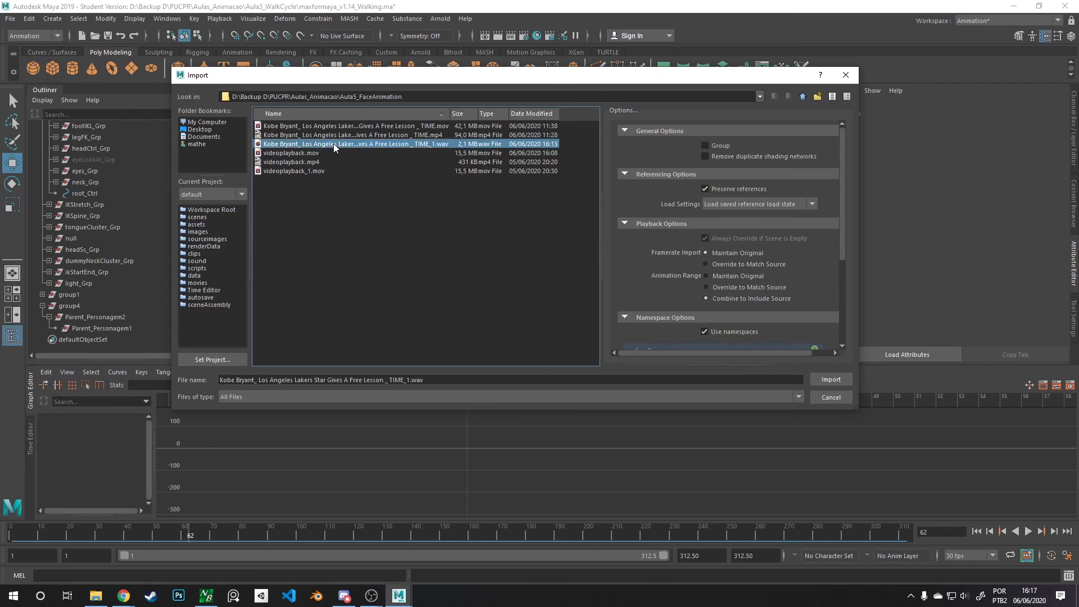
double_click(442, 144)
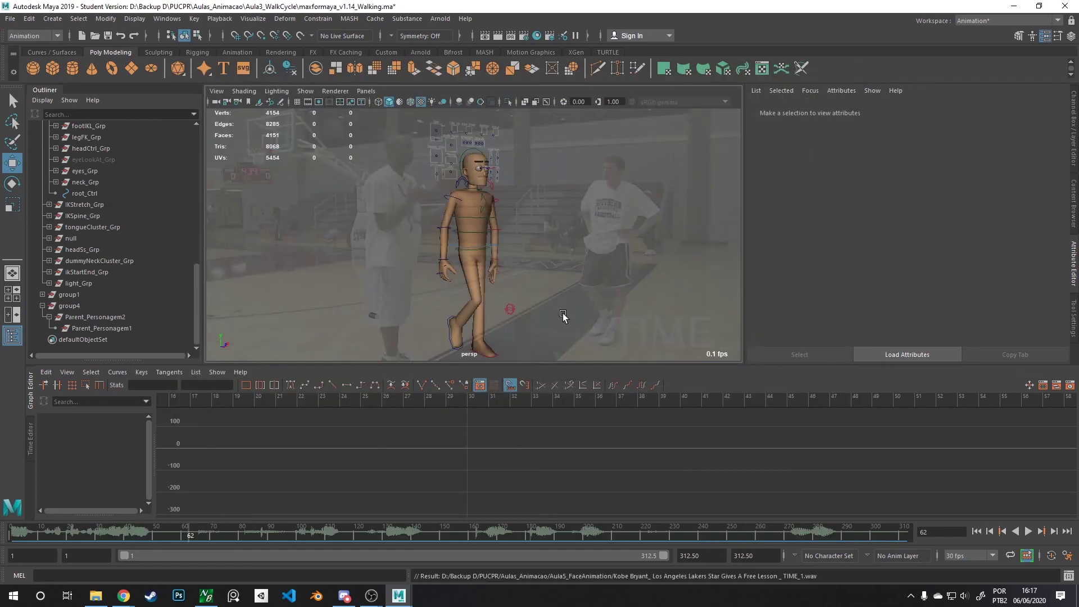
- Play the animation with the imported audio and check the sound choices available for the timeline
key("alt+v")
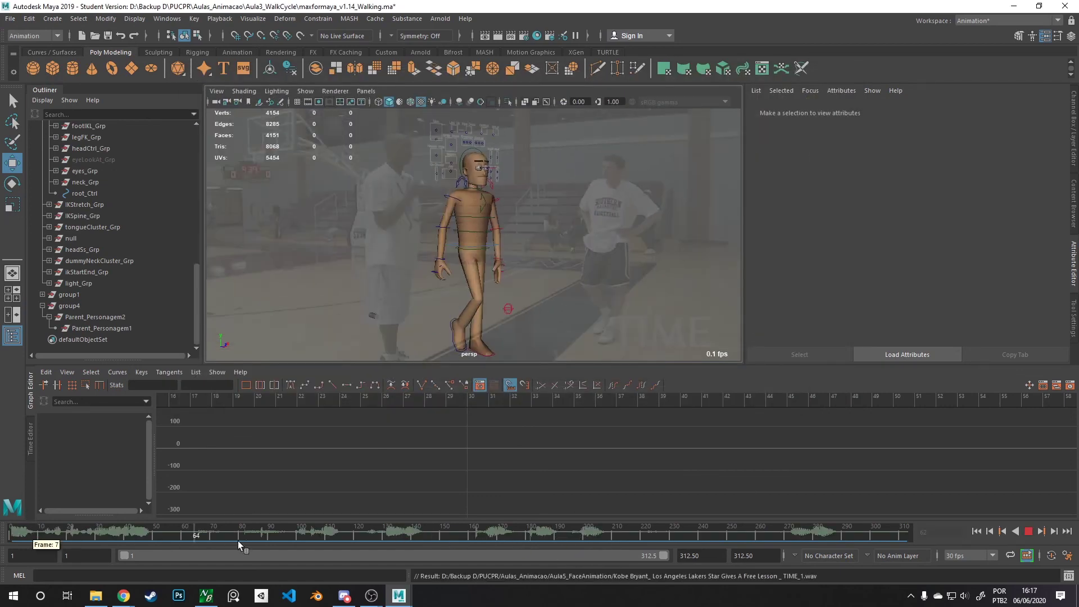
right_click(812, 528)
mouse_move(837, 509)
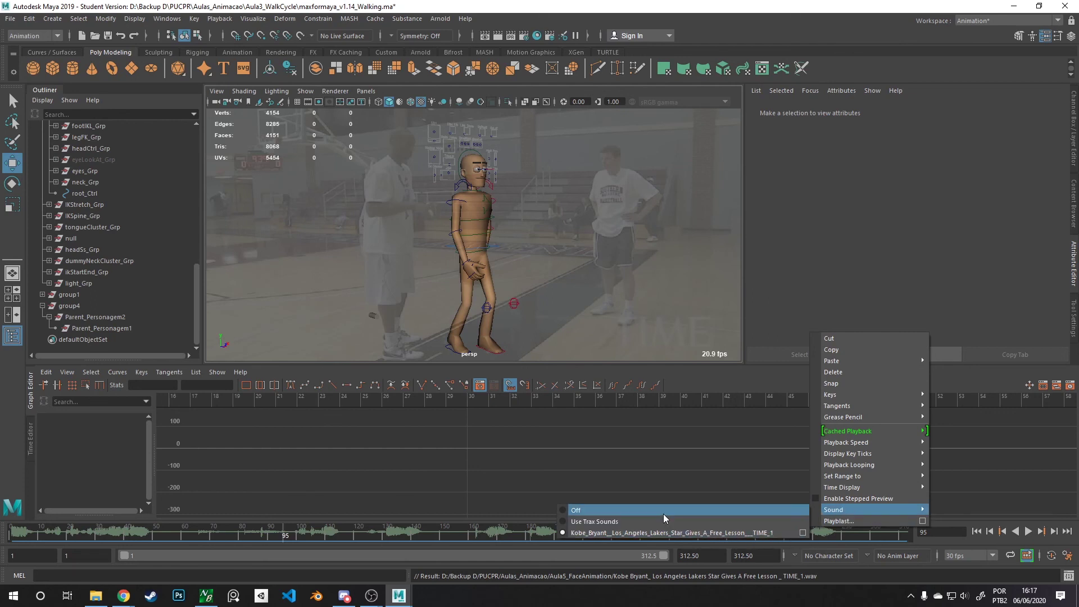
- Review the Sound preferences and the Time Slider playback preferences
left_click(1067, 555)
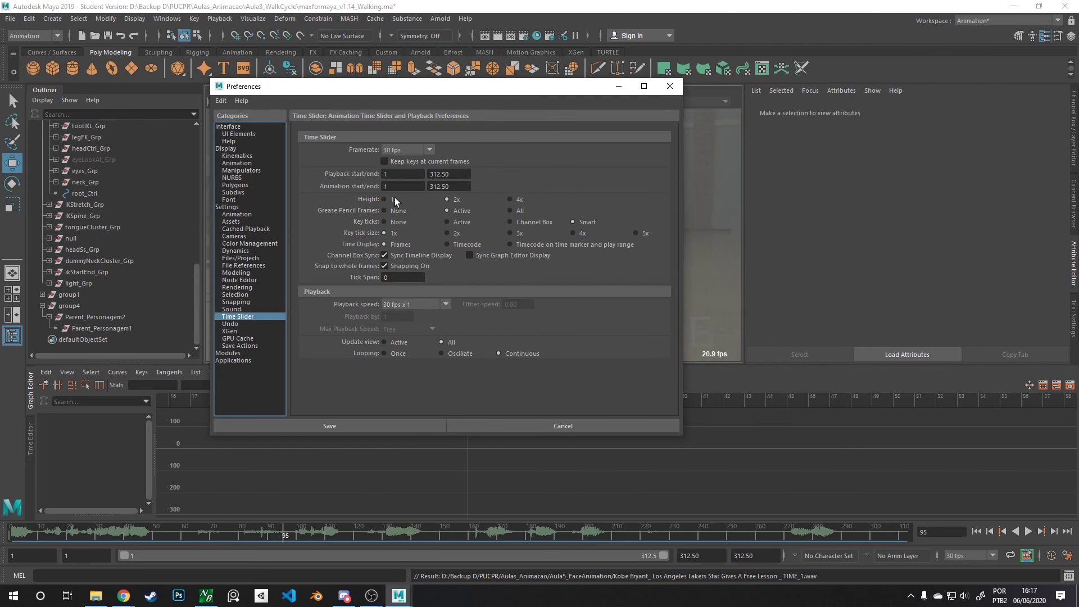
left_click(255, 310)
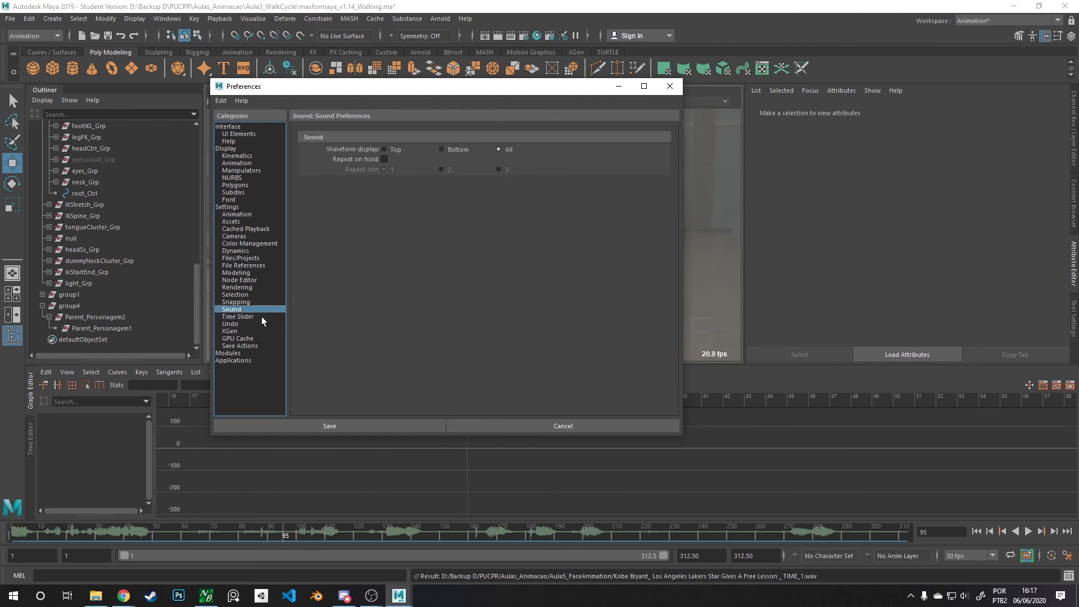
left_click(260, 316)
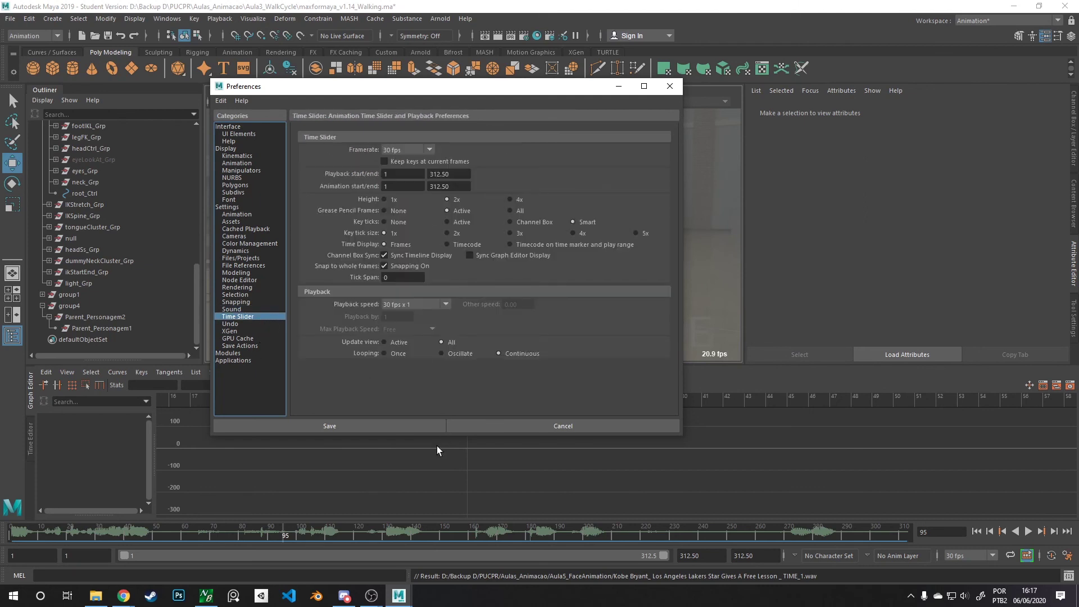